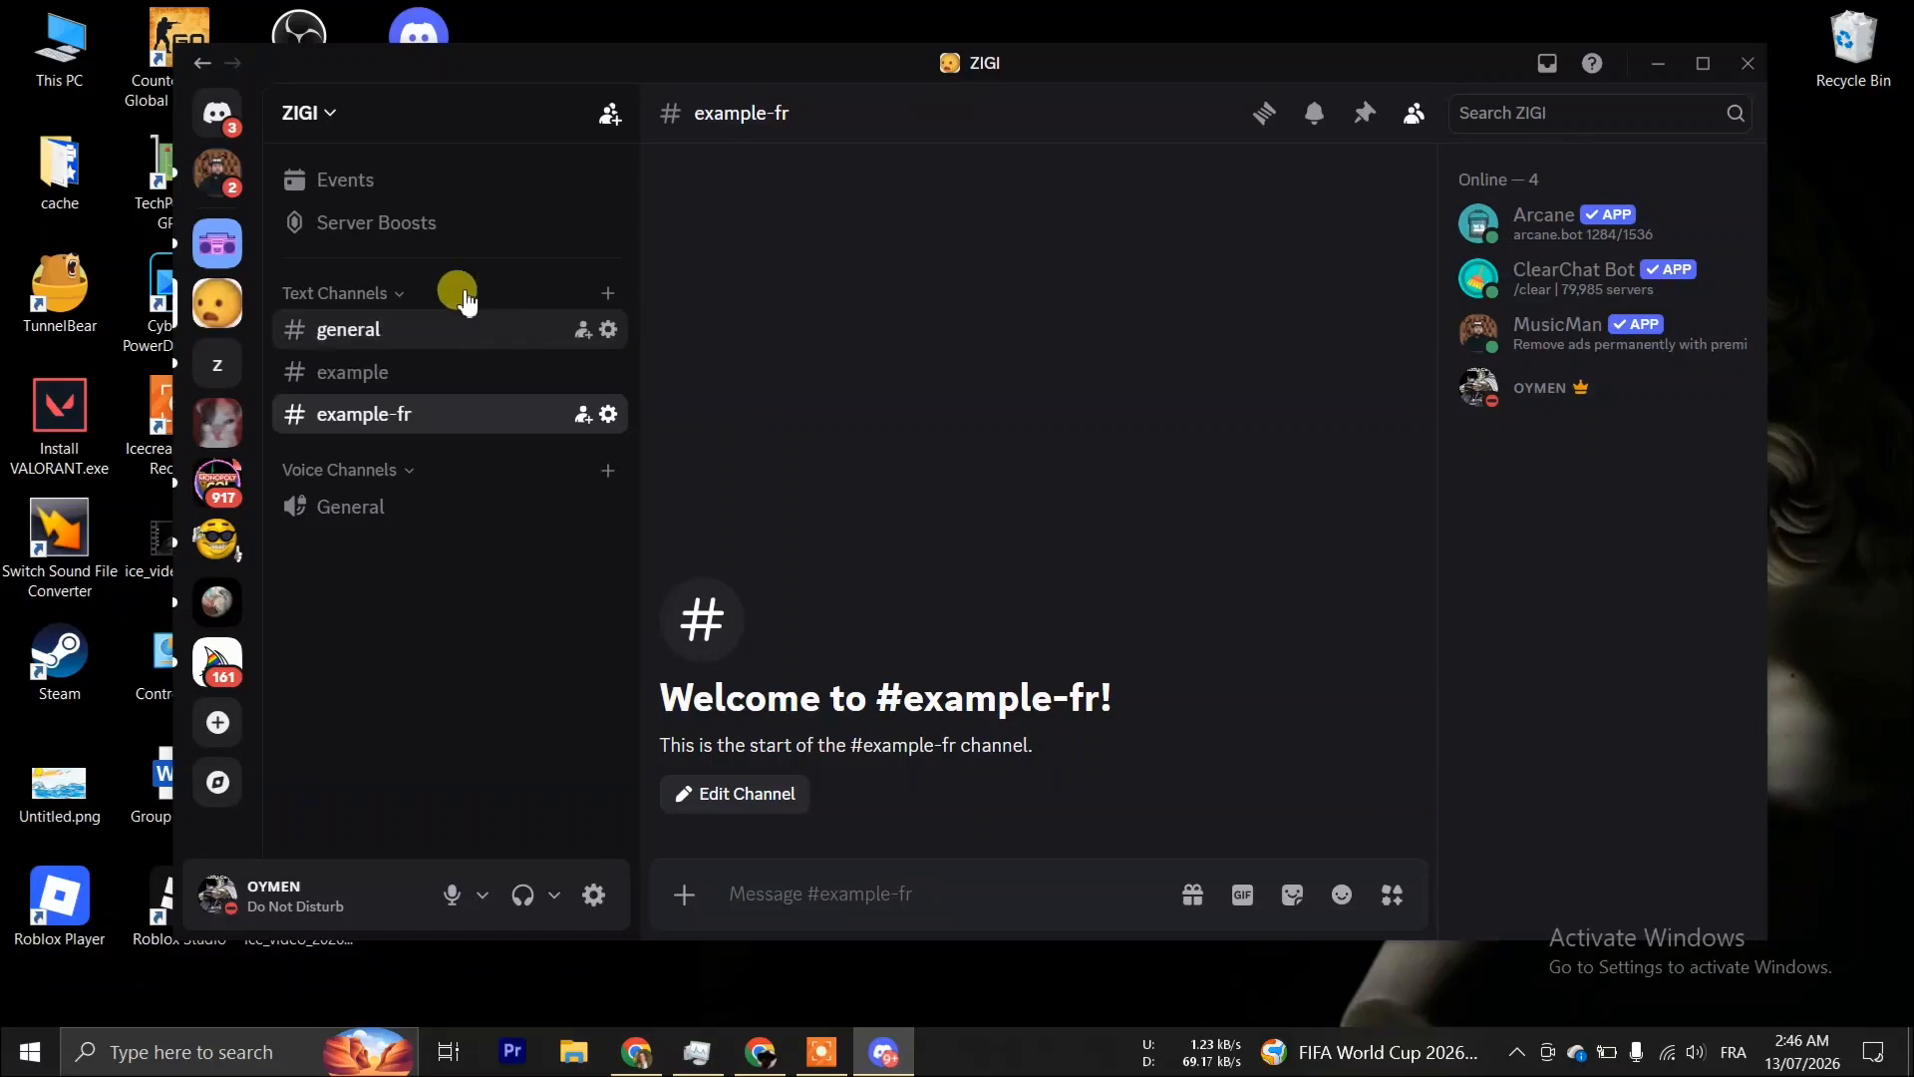
# Open the Roles page in the ZIGI server's settings.
pyautogui.click(334, 116)
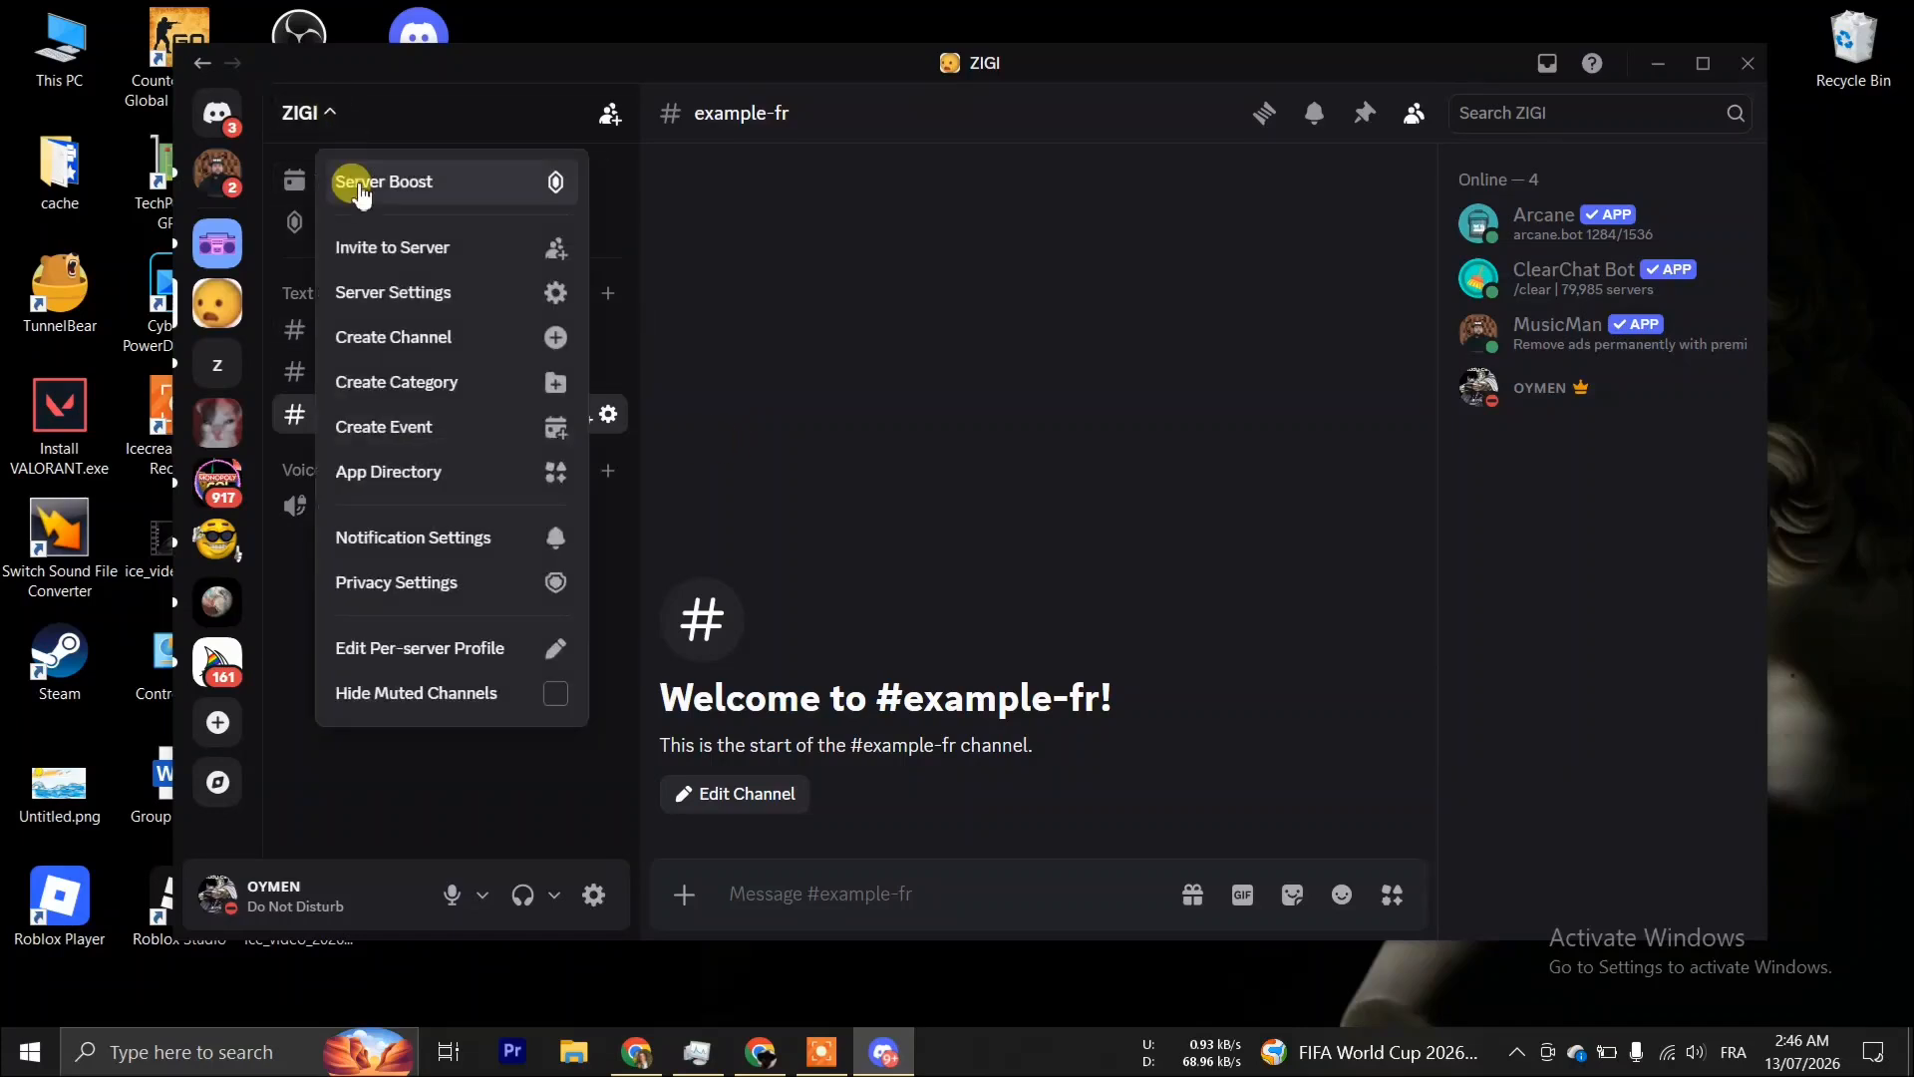
pyautogui.click(384, 292)
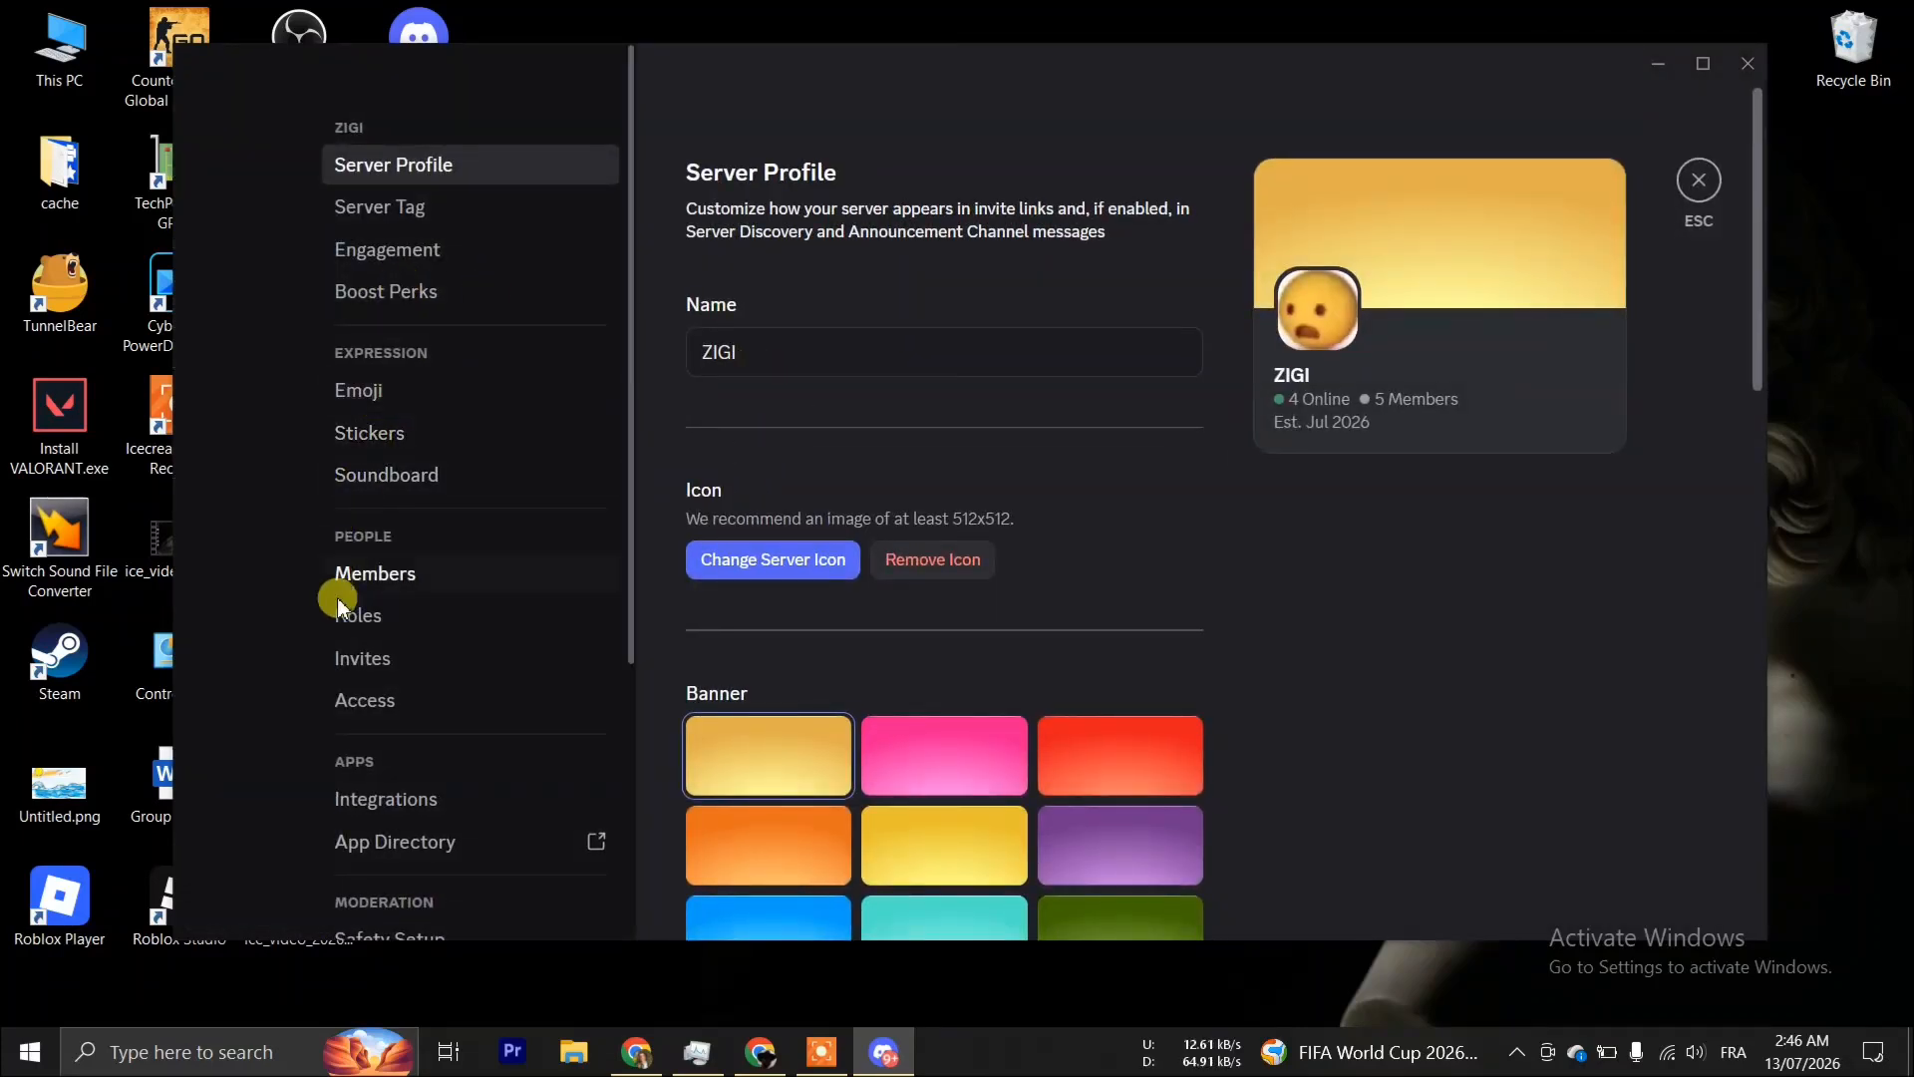
pyautogui.click(409, 628)
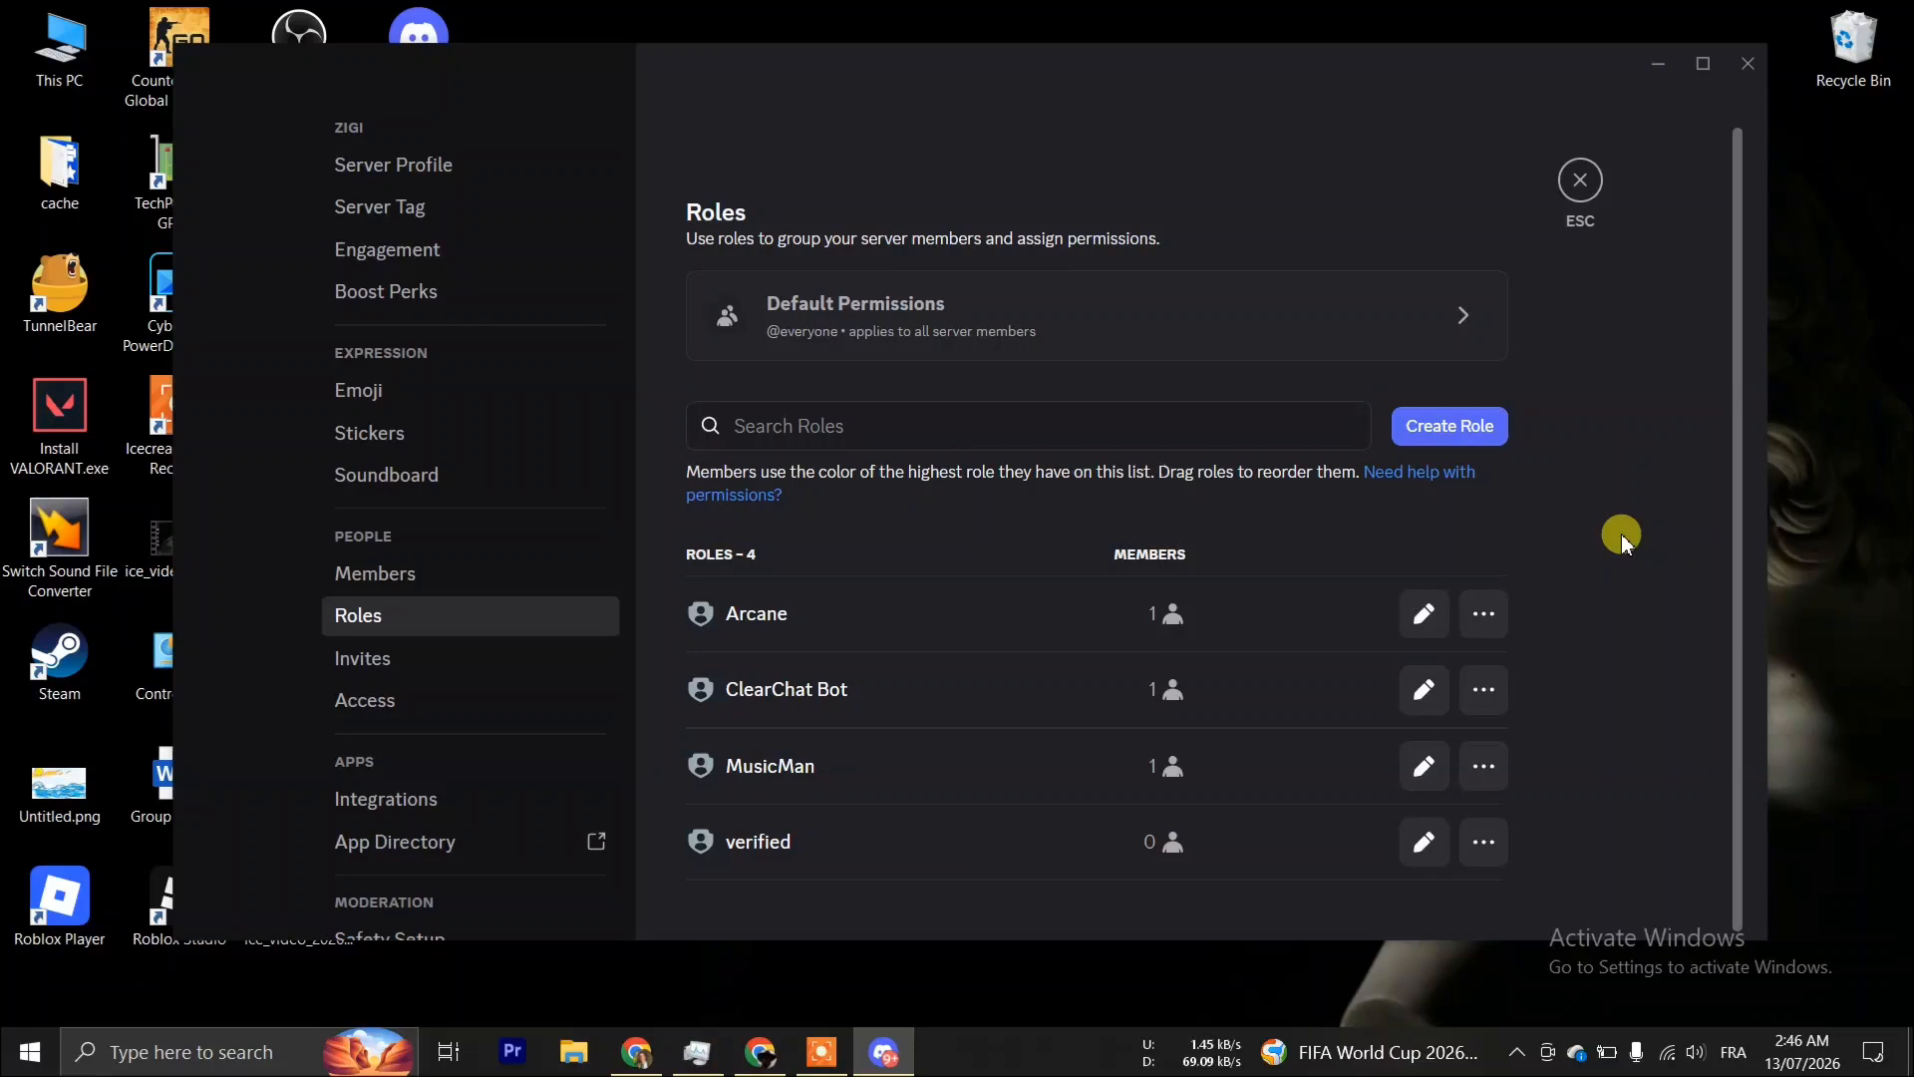
pyautogui.click(950, 299)
pyautogui.scroll(-10, 1409, 496)
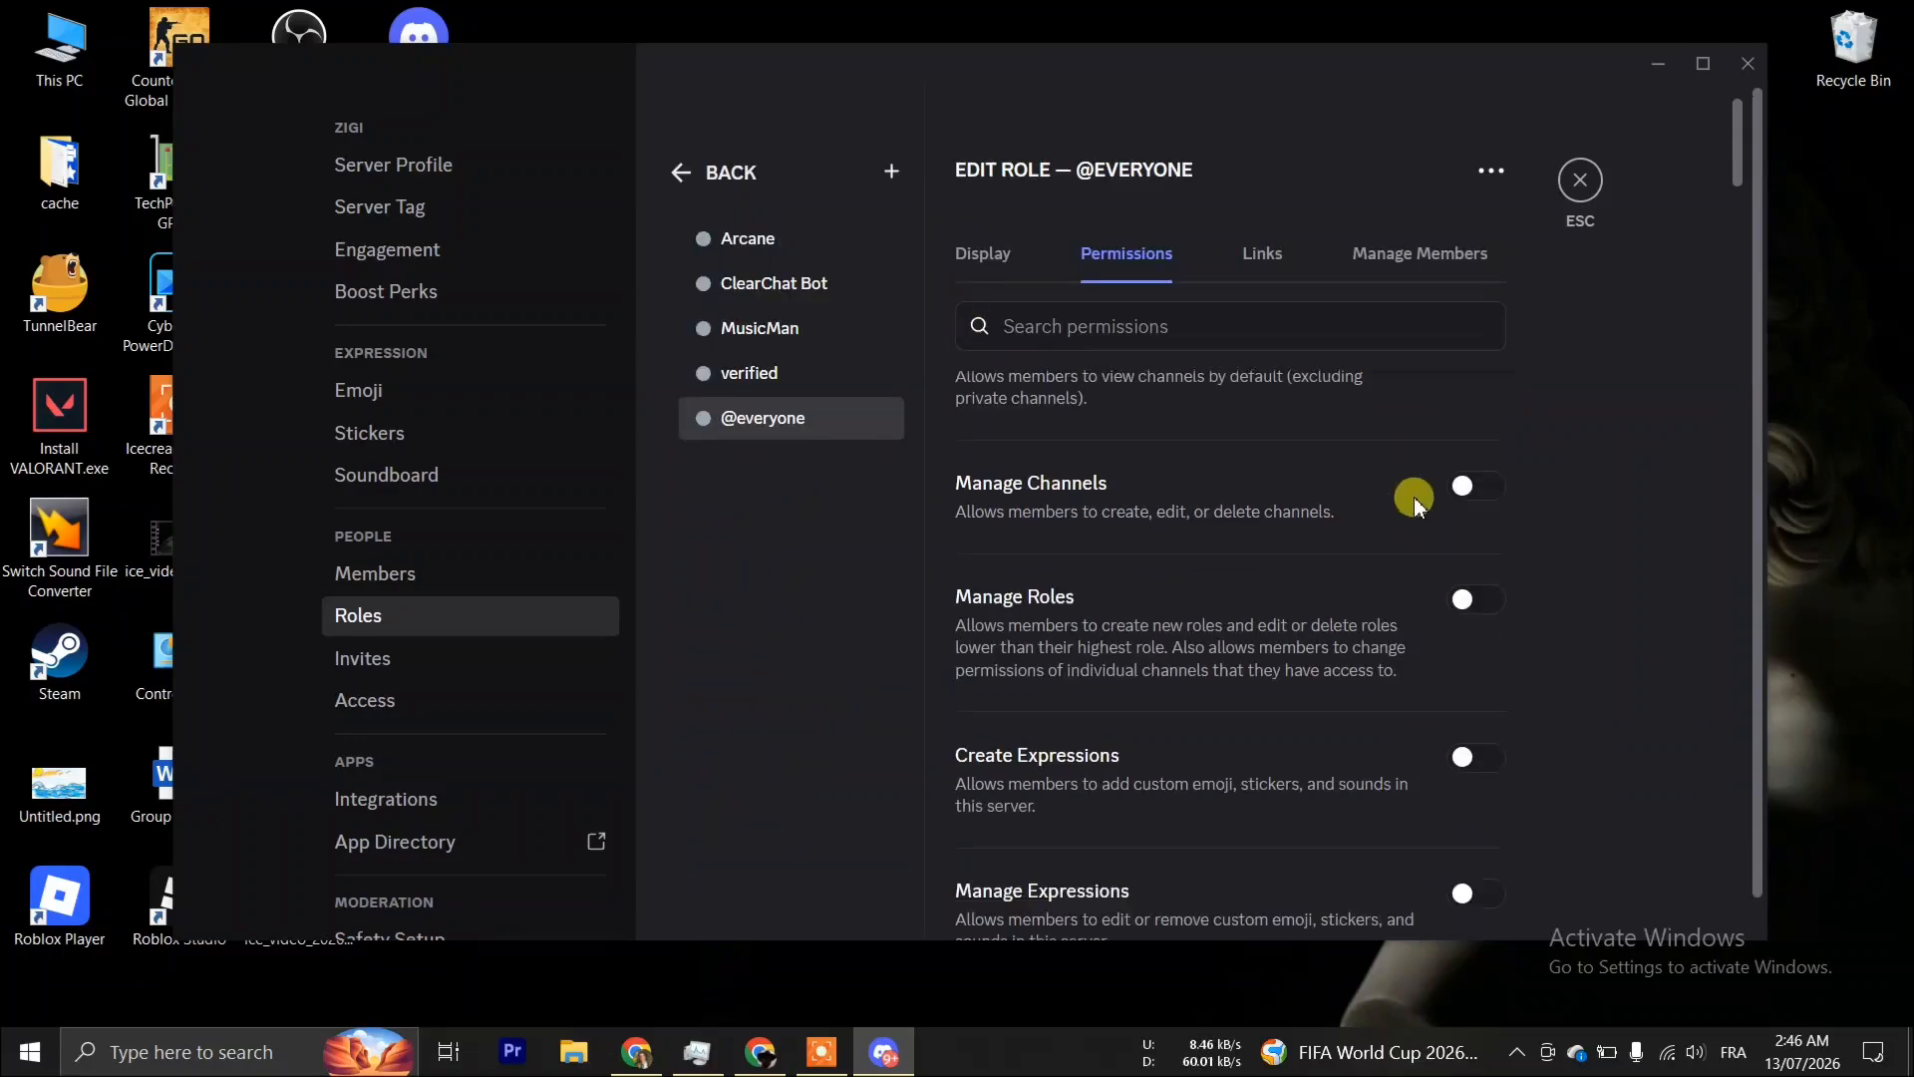
pyautogui.scroll(-15, 1416, 504)
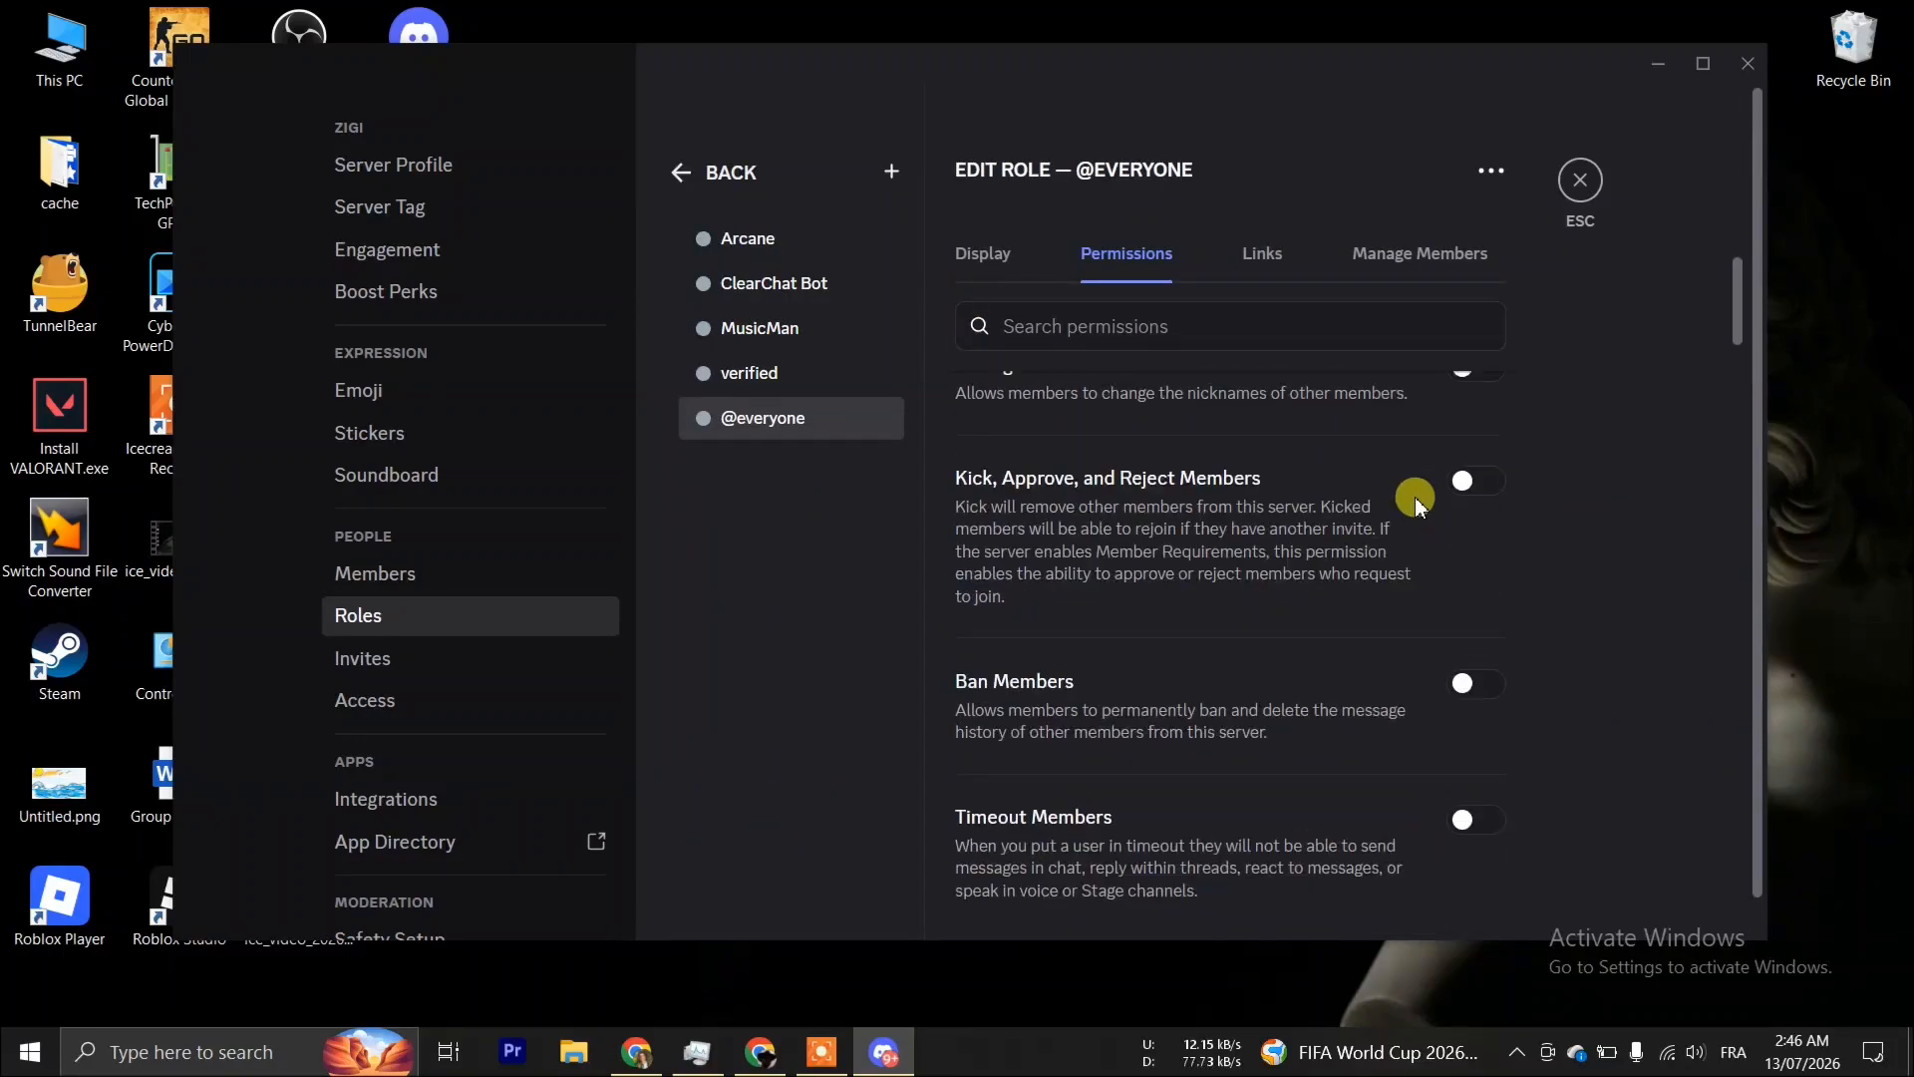
pyautogui.scroll(-15, 1416, 504)
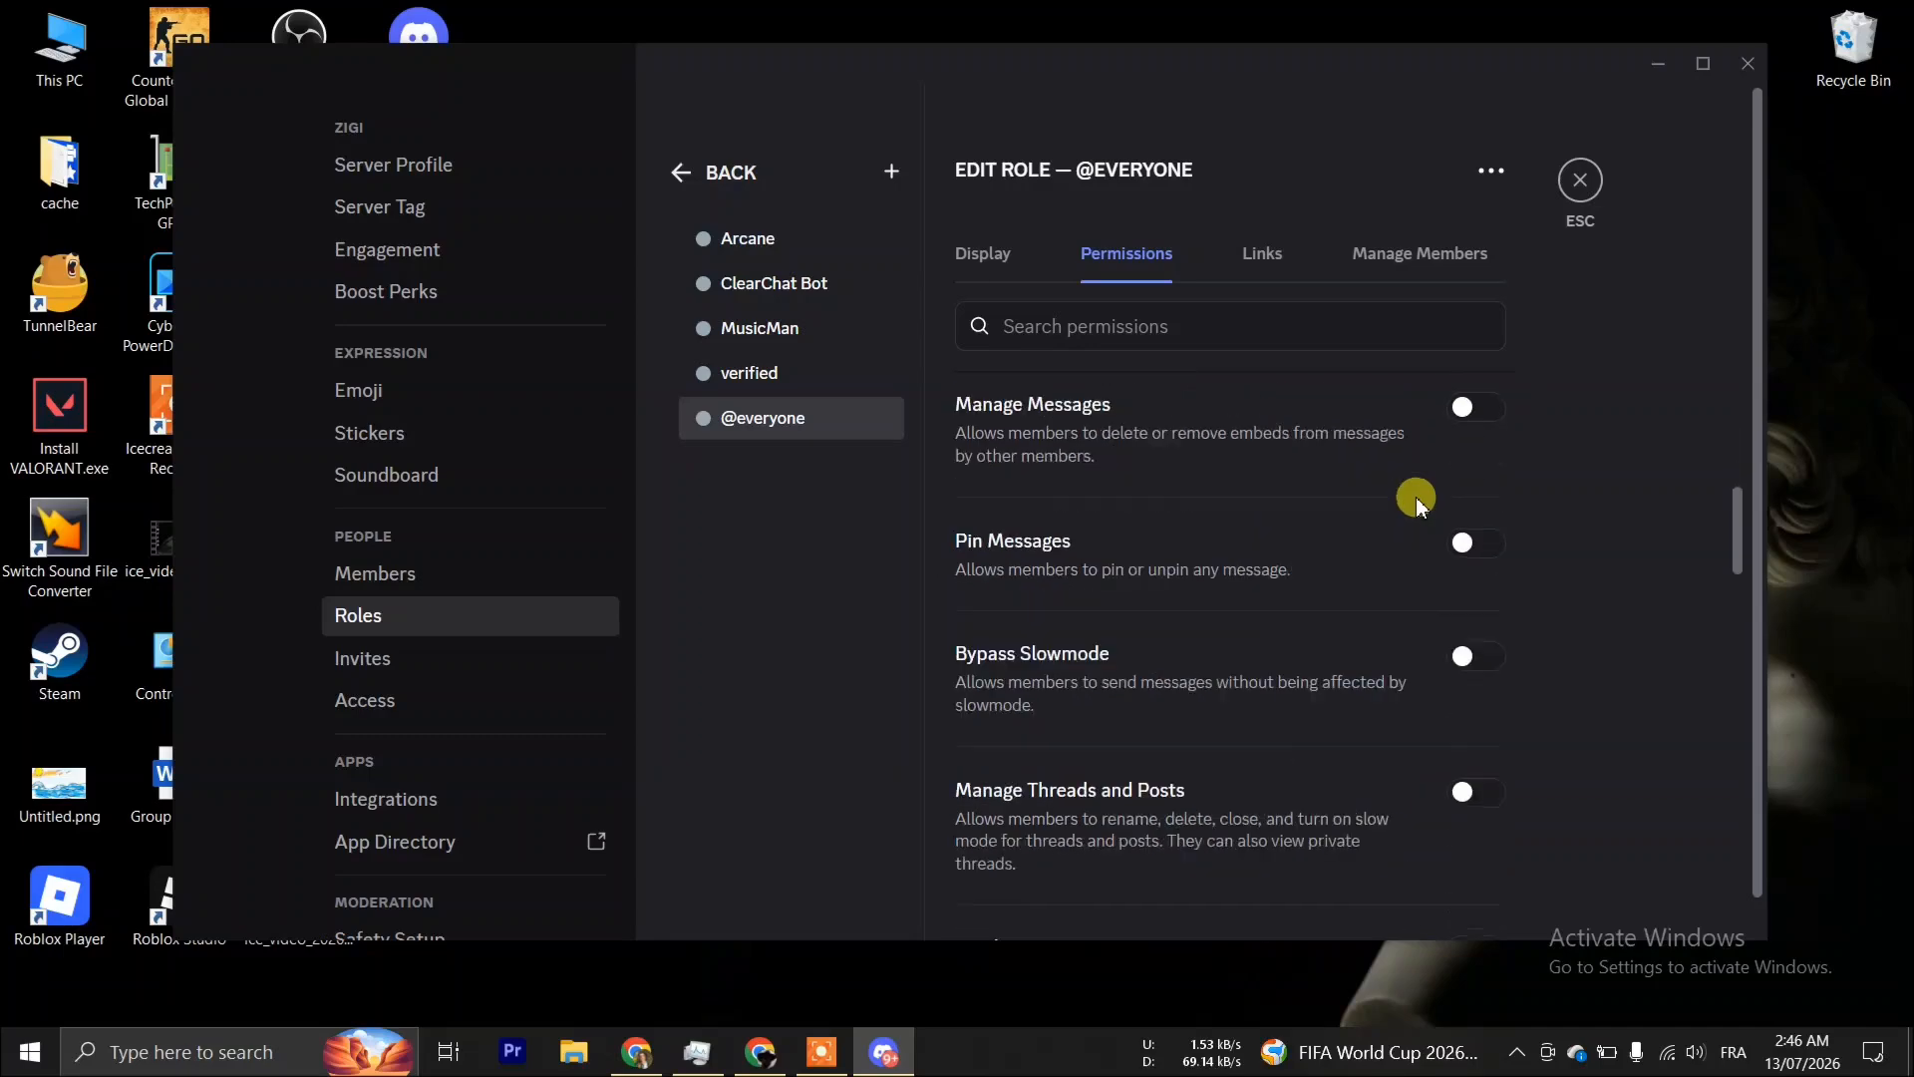
pyautogui.scroll(-15, 1421, 508)
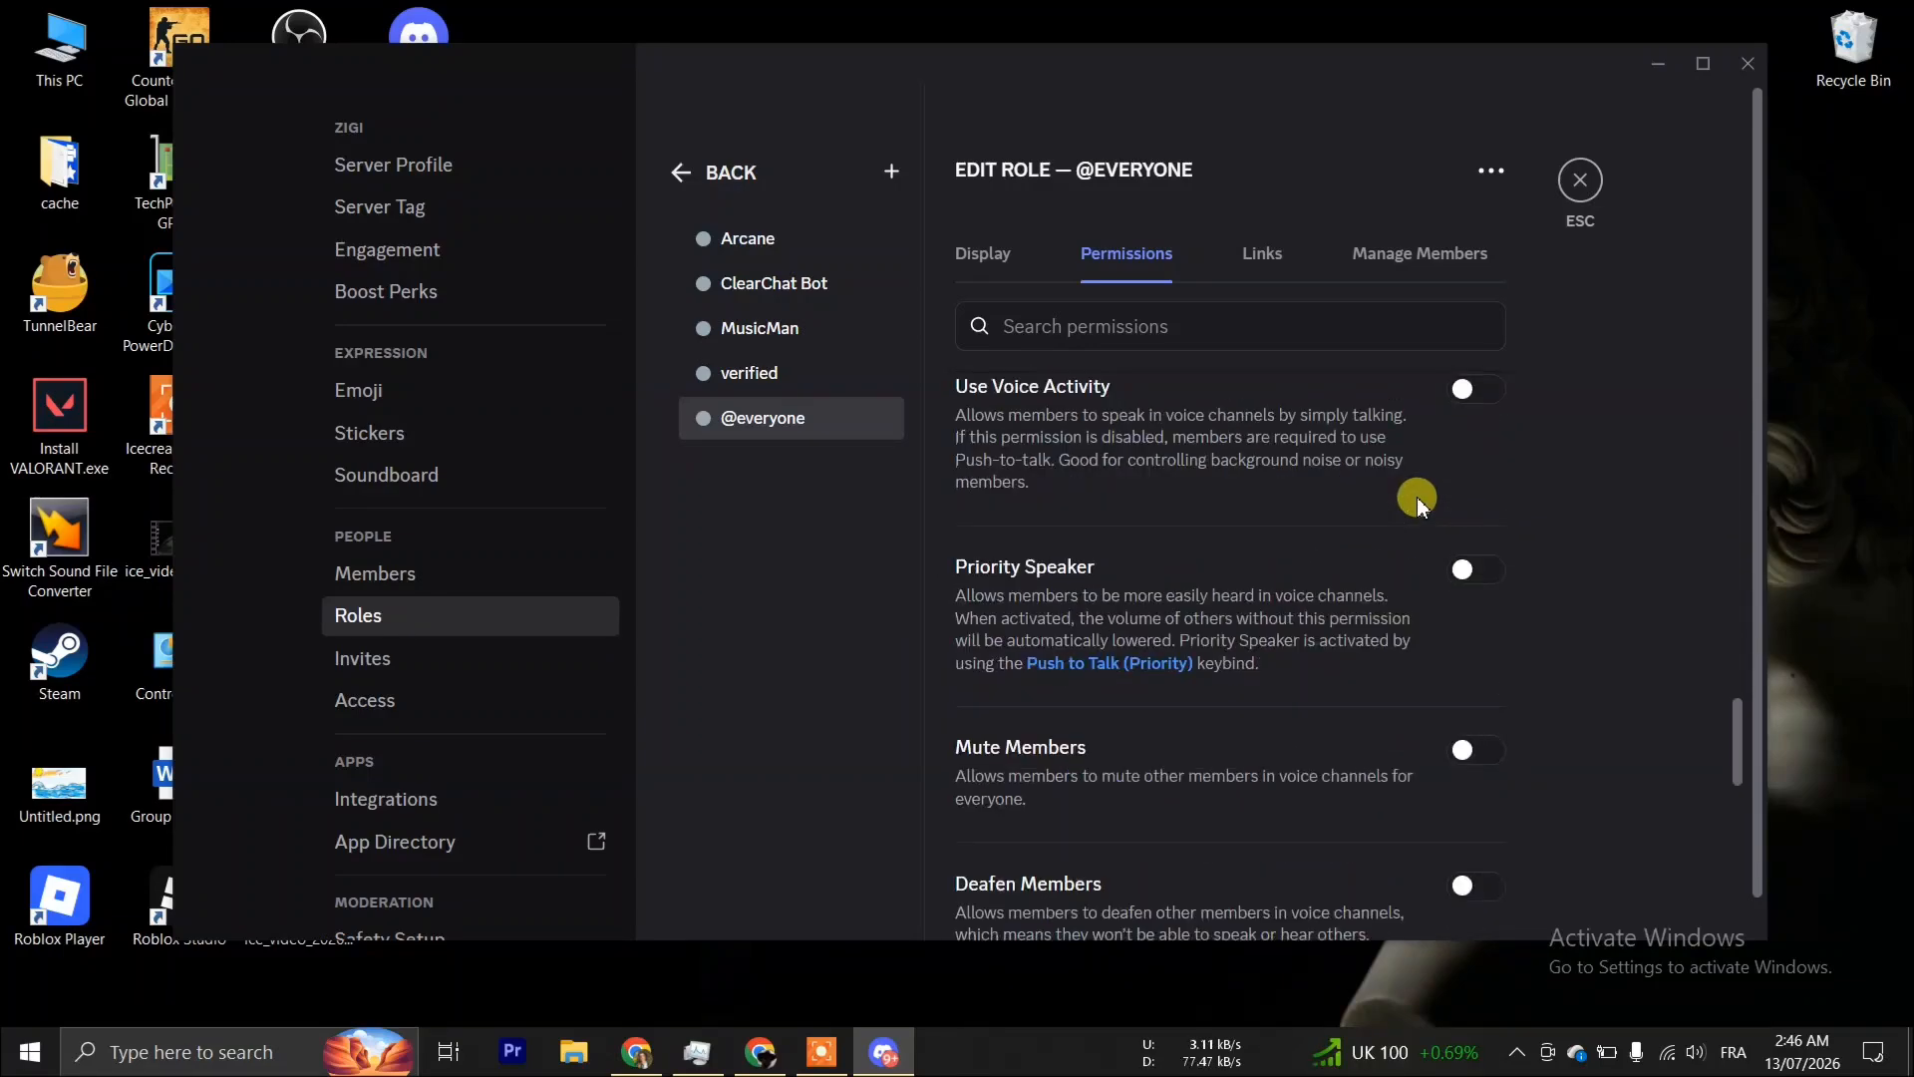
pyautogui.scroll(15, 1421, 507)
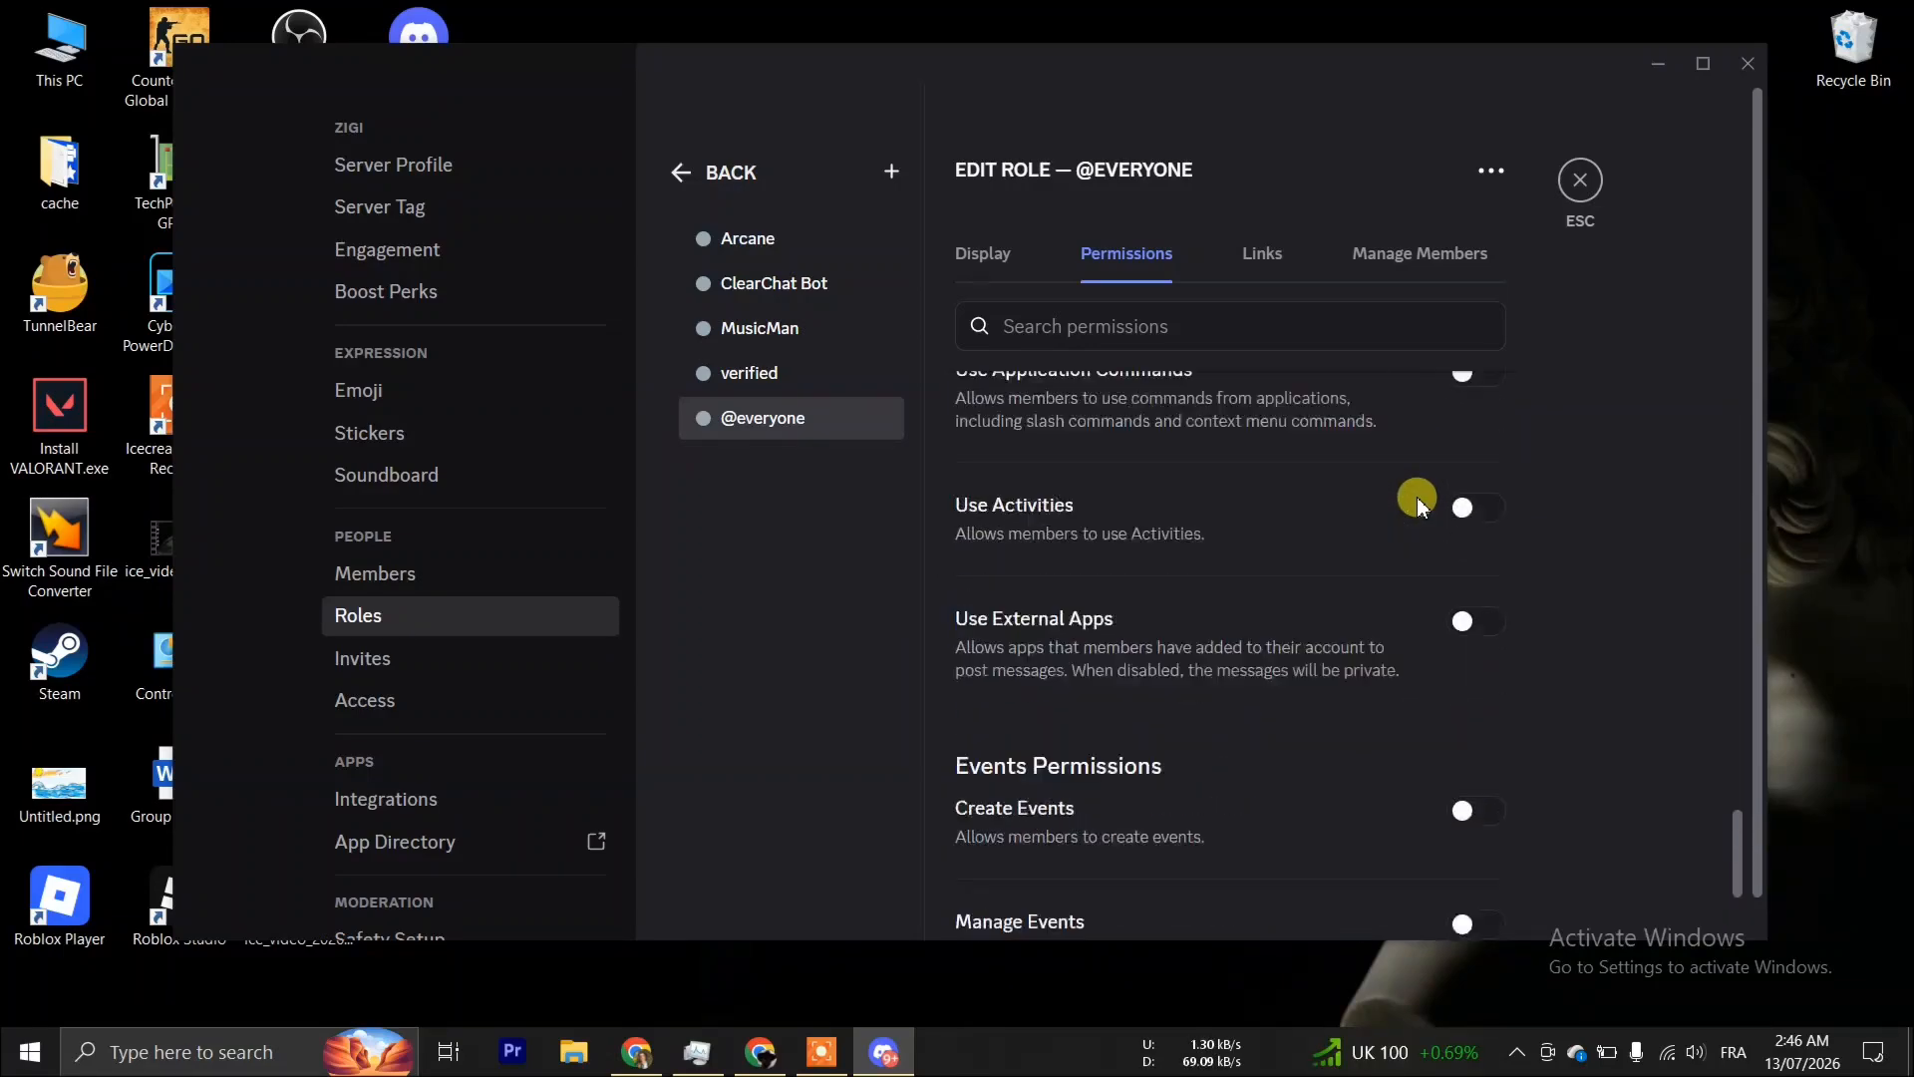
pyautogui.scroll(15, 1421, 507)
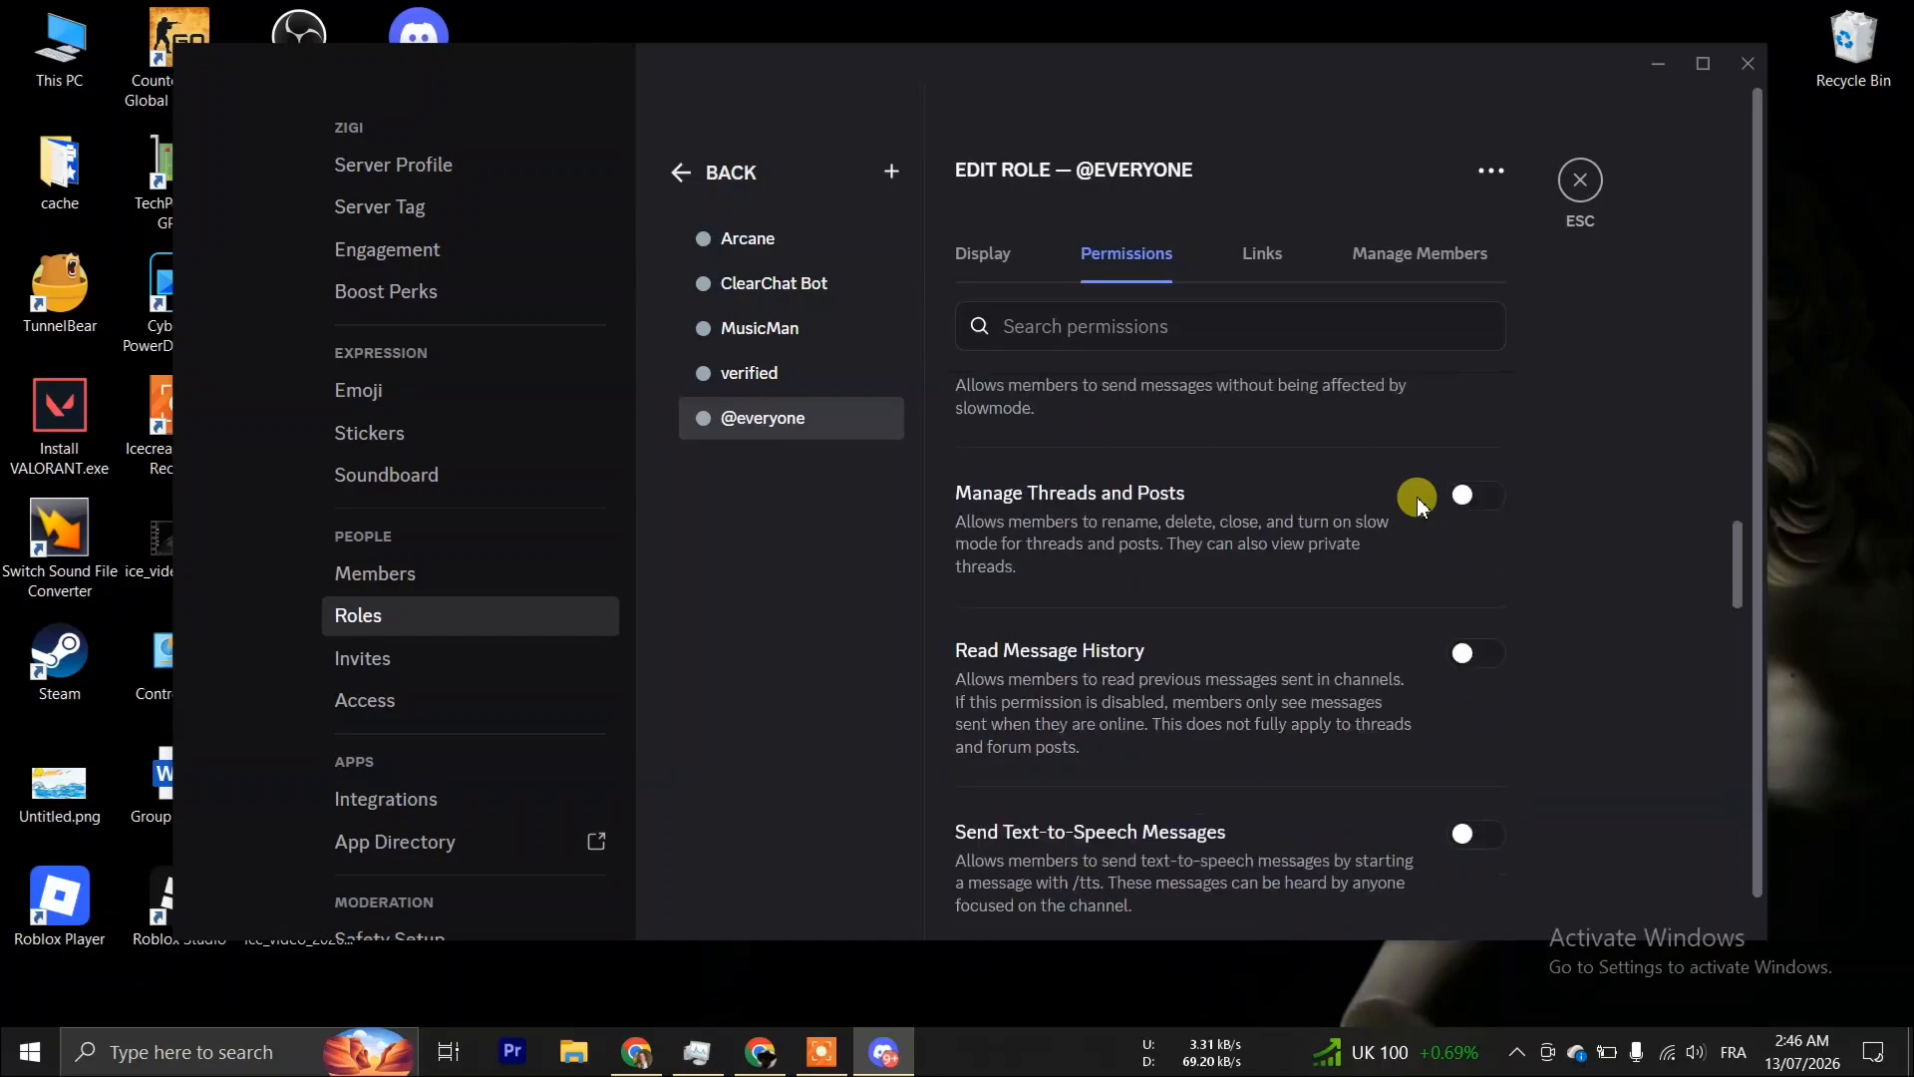
pyautogui.scroll(12, 1421, 507)
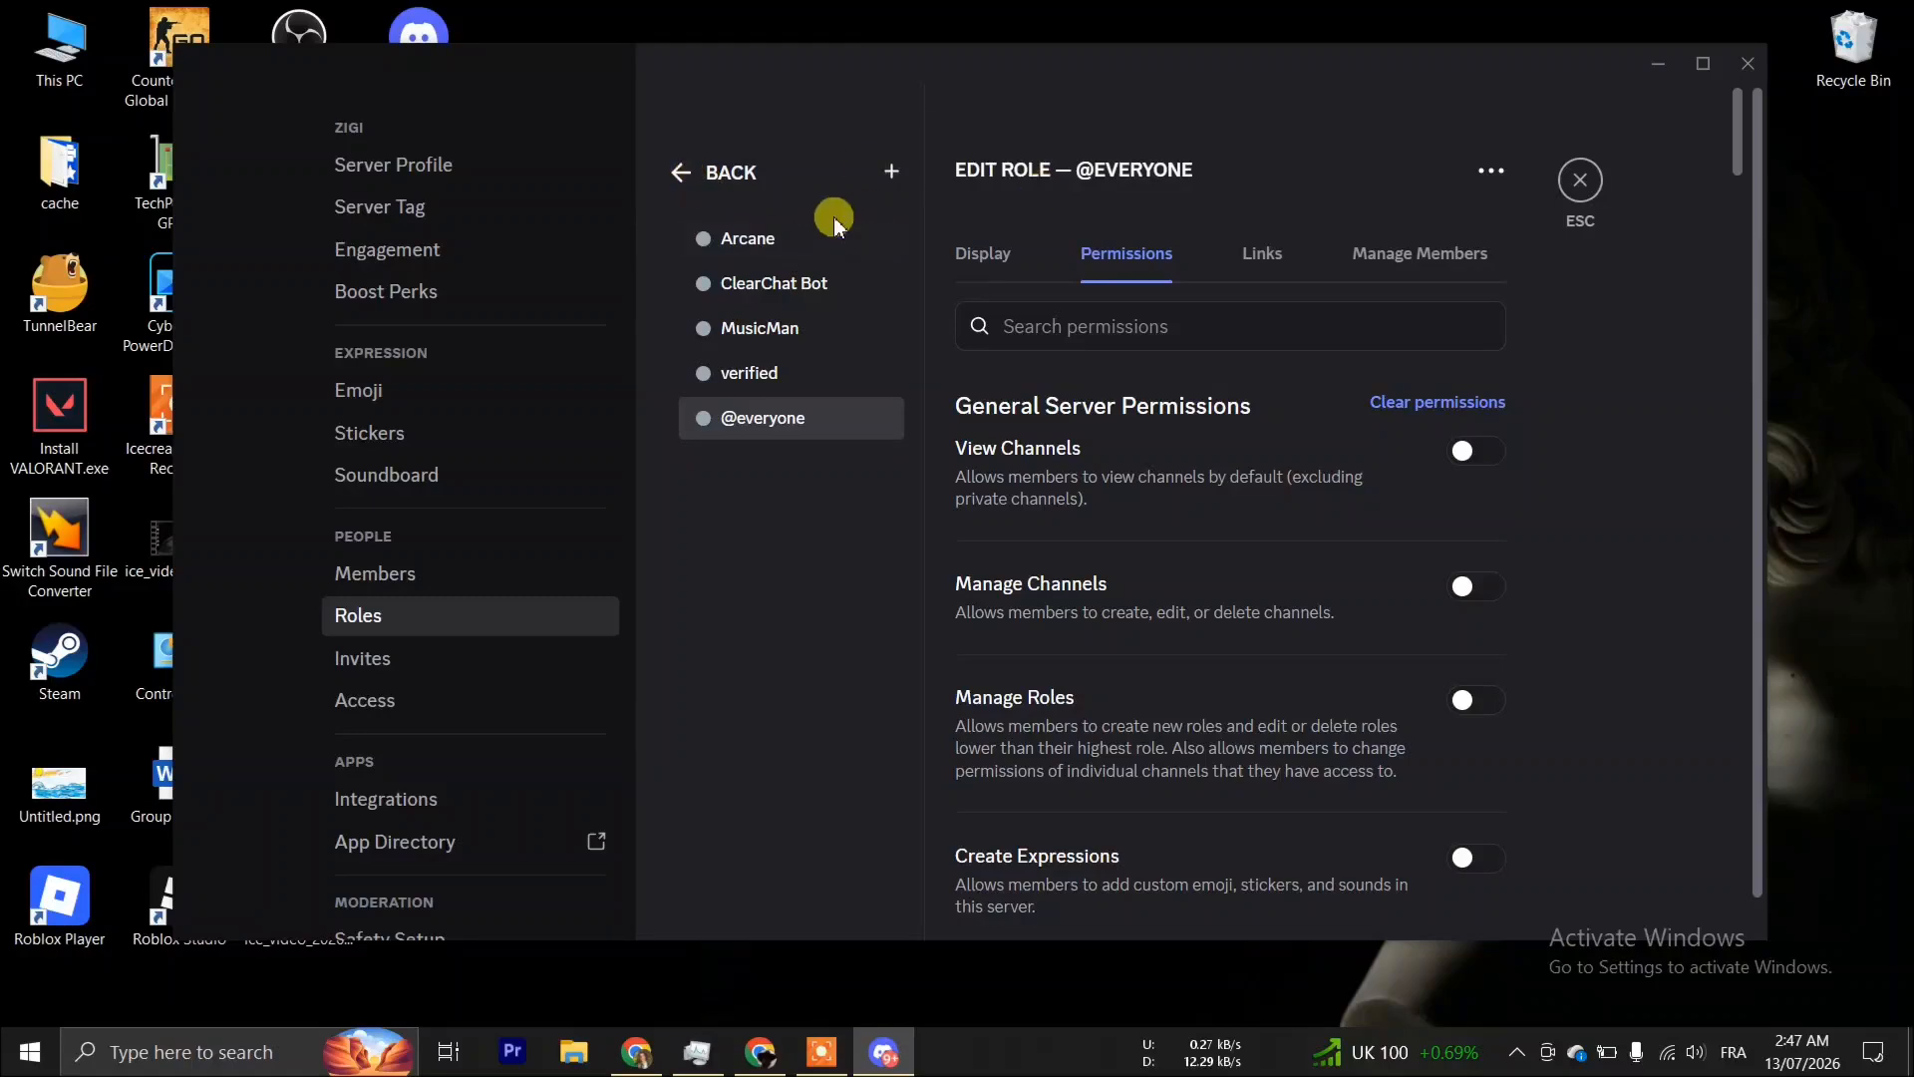
pyautogui.click(749, 173)
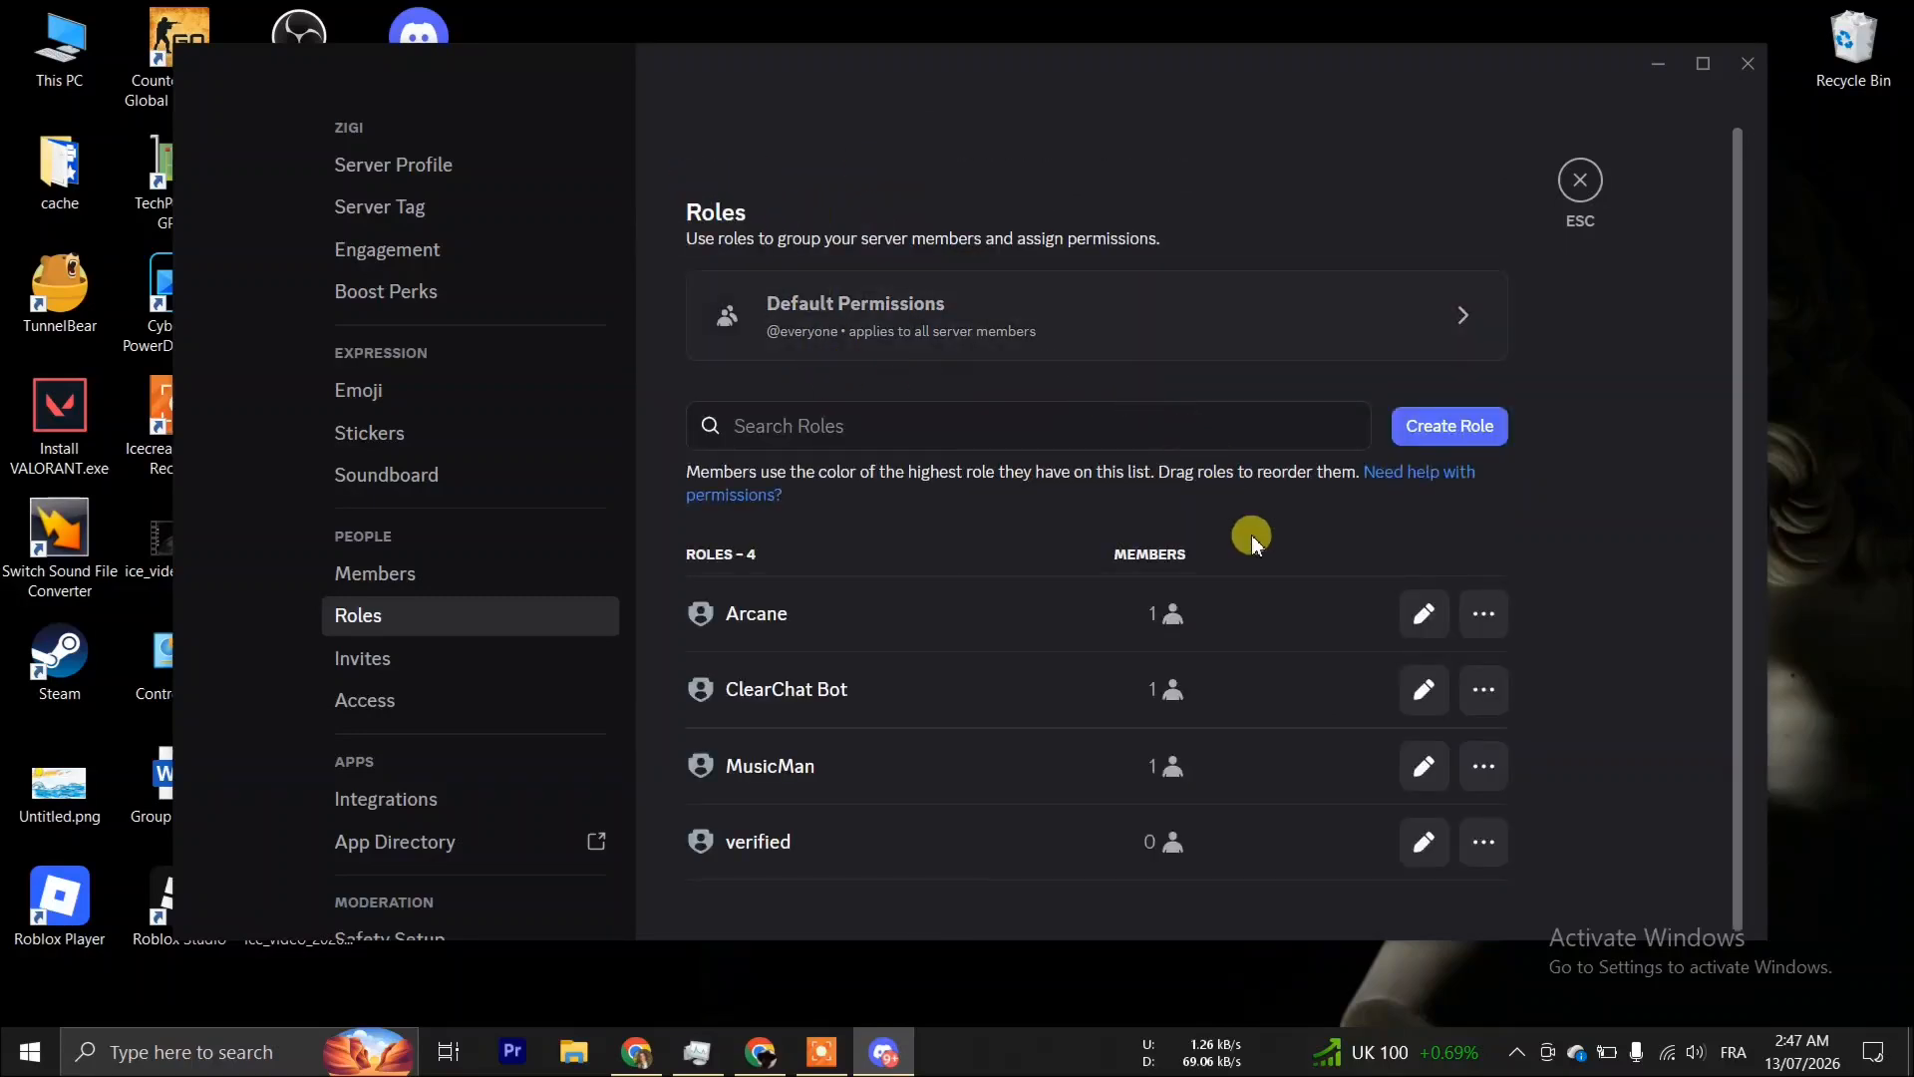
# Create a new server role and name it "verified".
pyautogui.click(1479, 430)
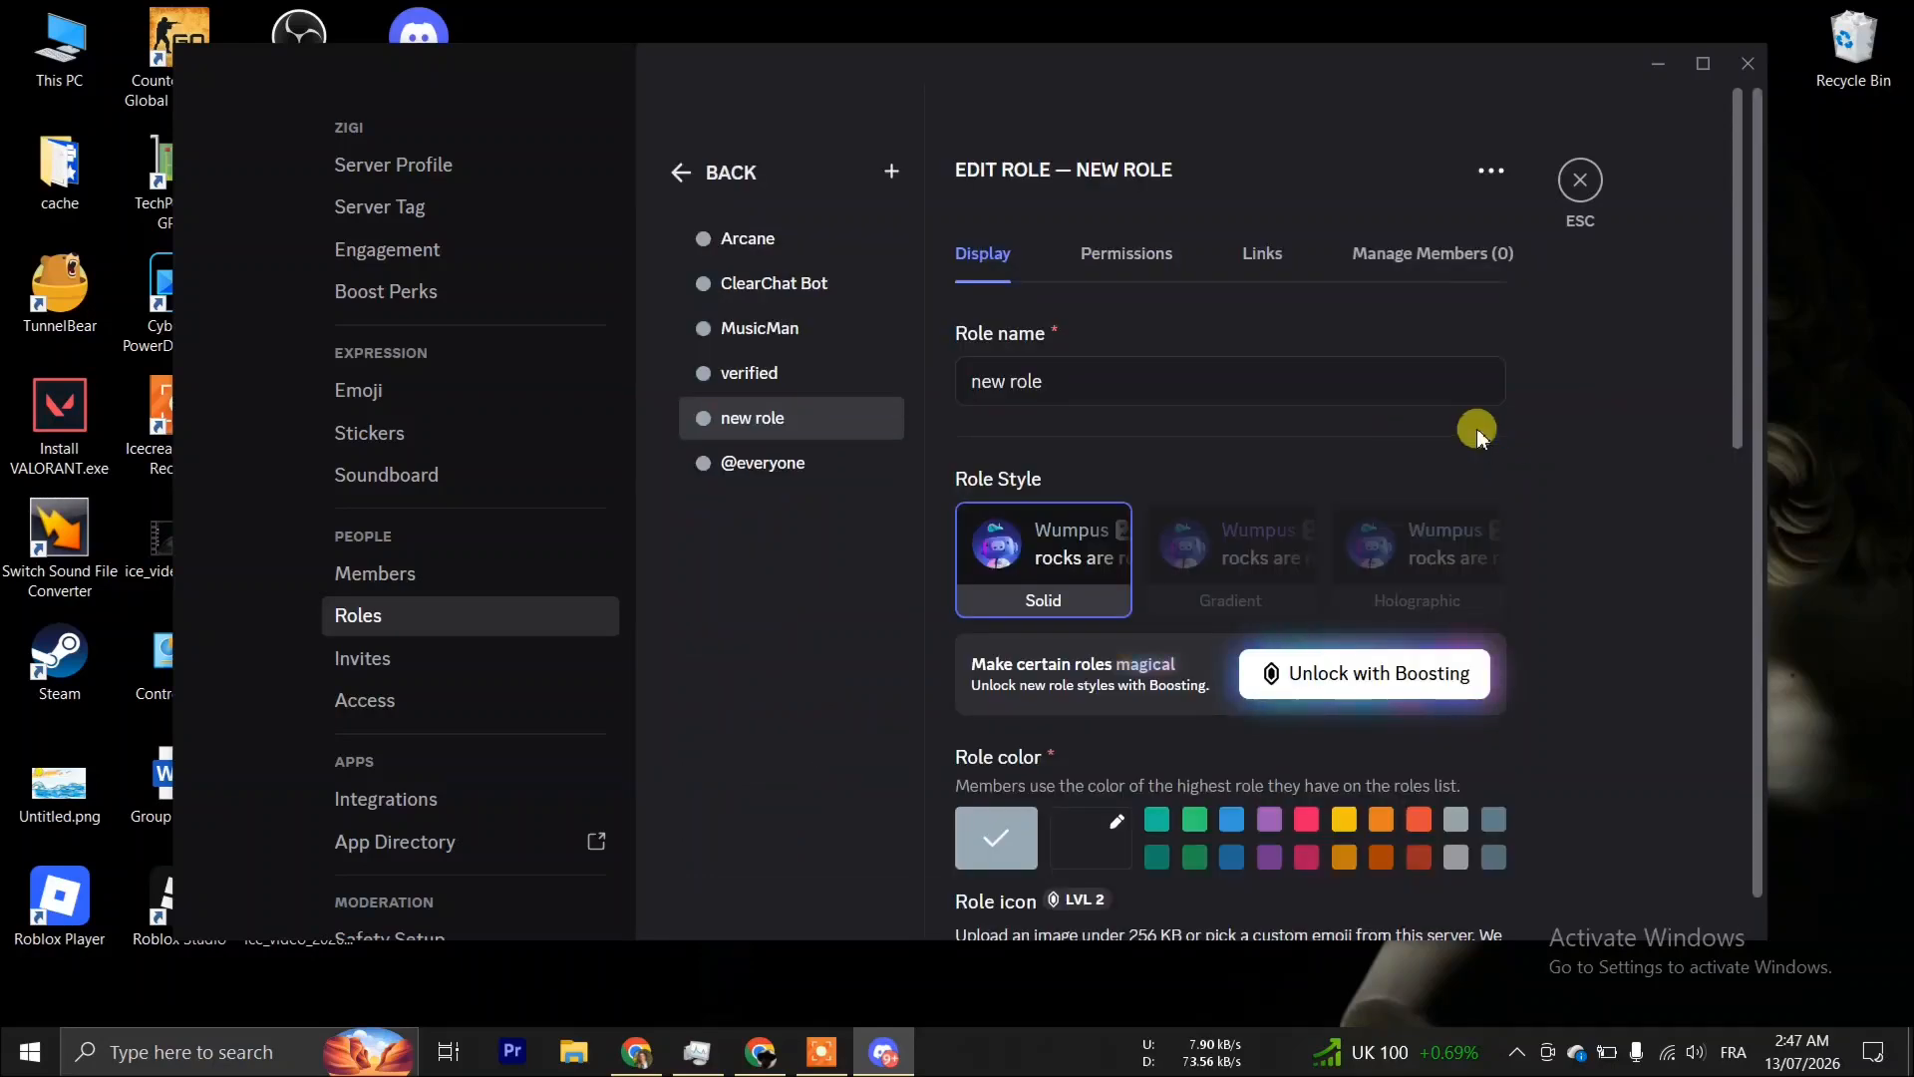
pyautogui.click(1110, 379)
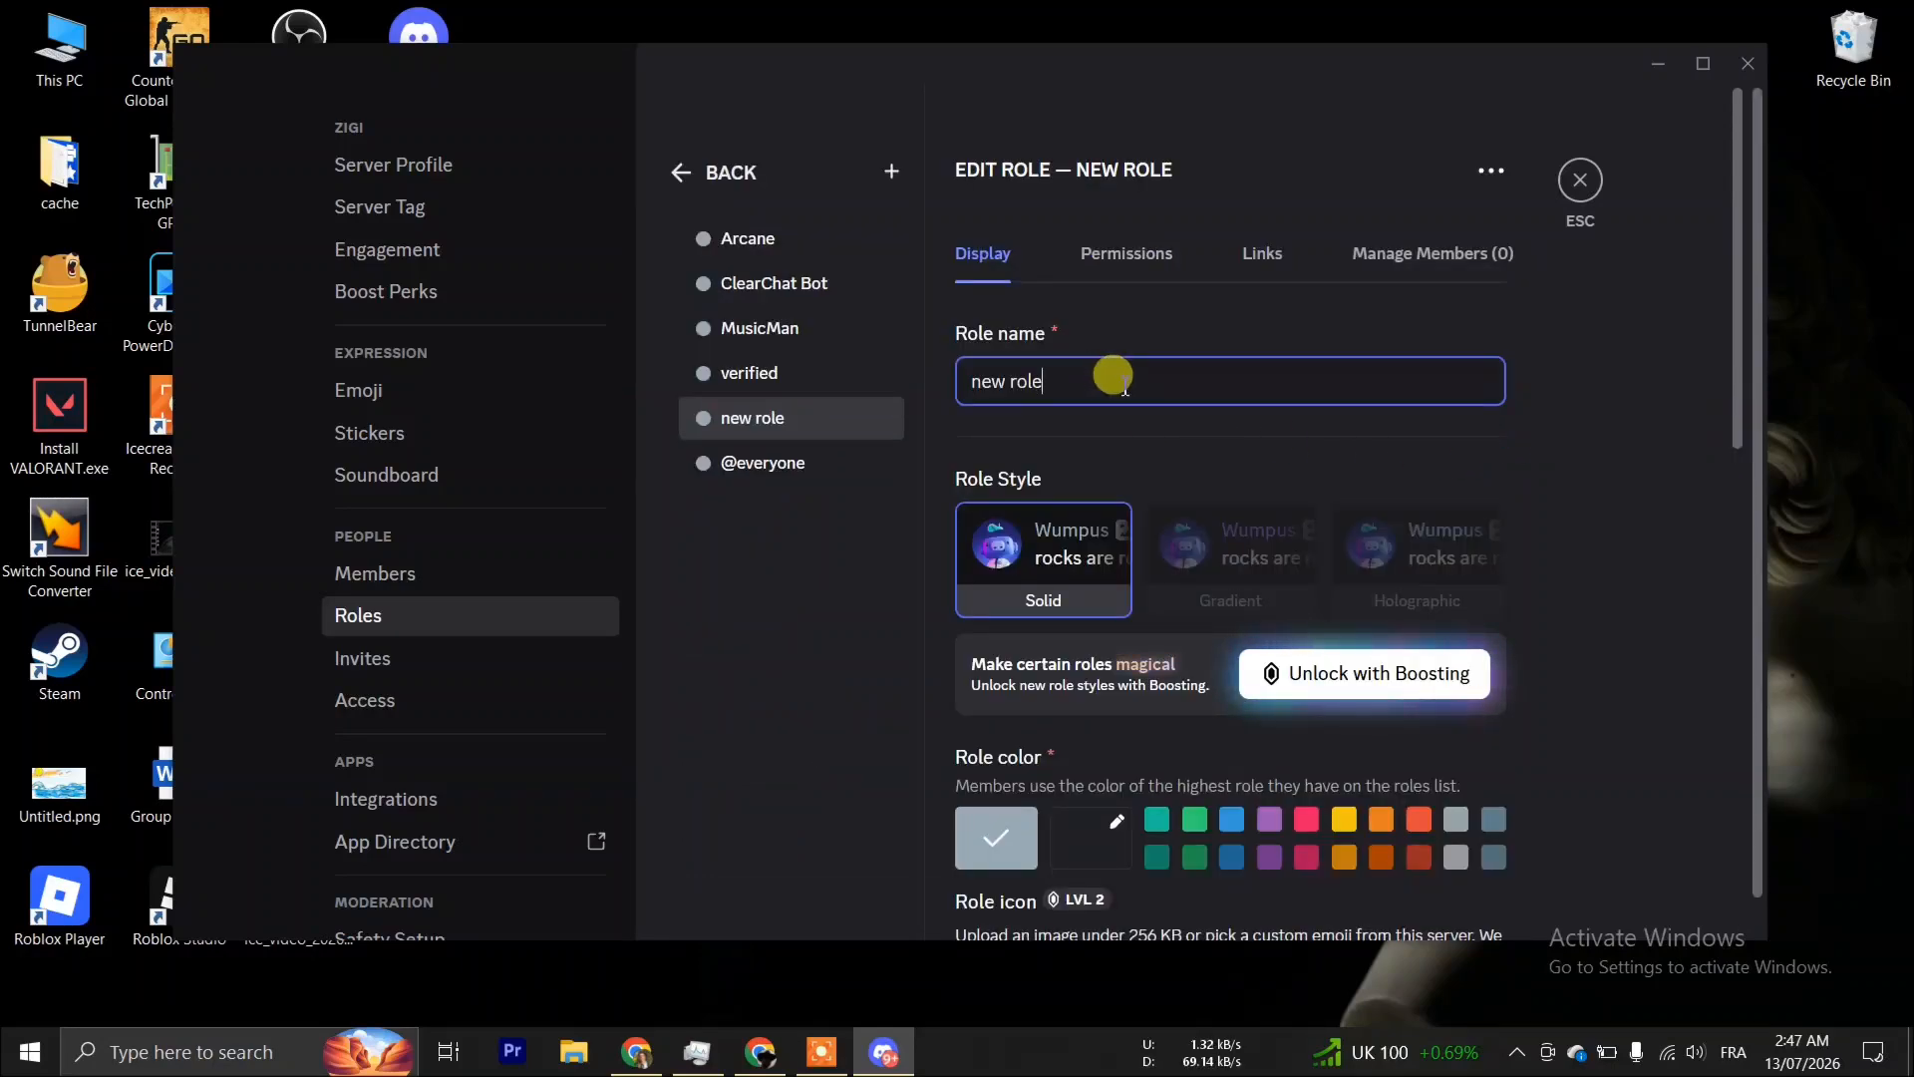
pyautogui.press('BackSpace')
pyautogui.press('BackSpace')
pyautogui.press('BackSpace')
pyautogui.press('BackSpace')
pyautogui.press('BackSpace')
pyautogui.press('BackSpace')
pyautogui.press('BackSpace')
pyautogui.press('BackSpace')
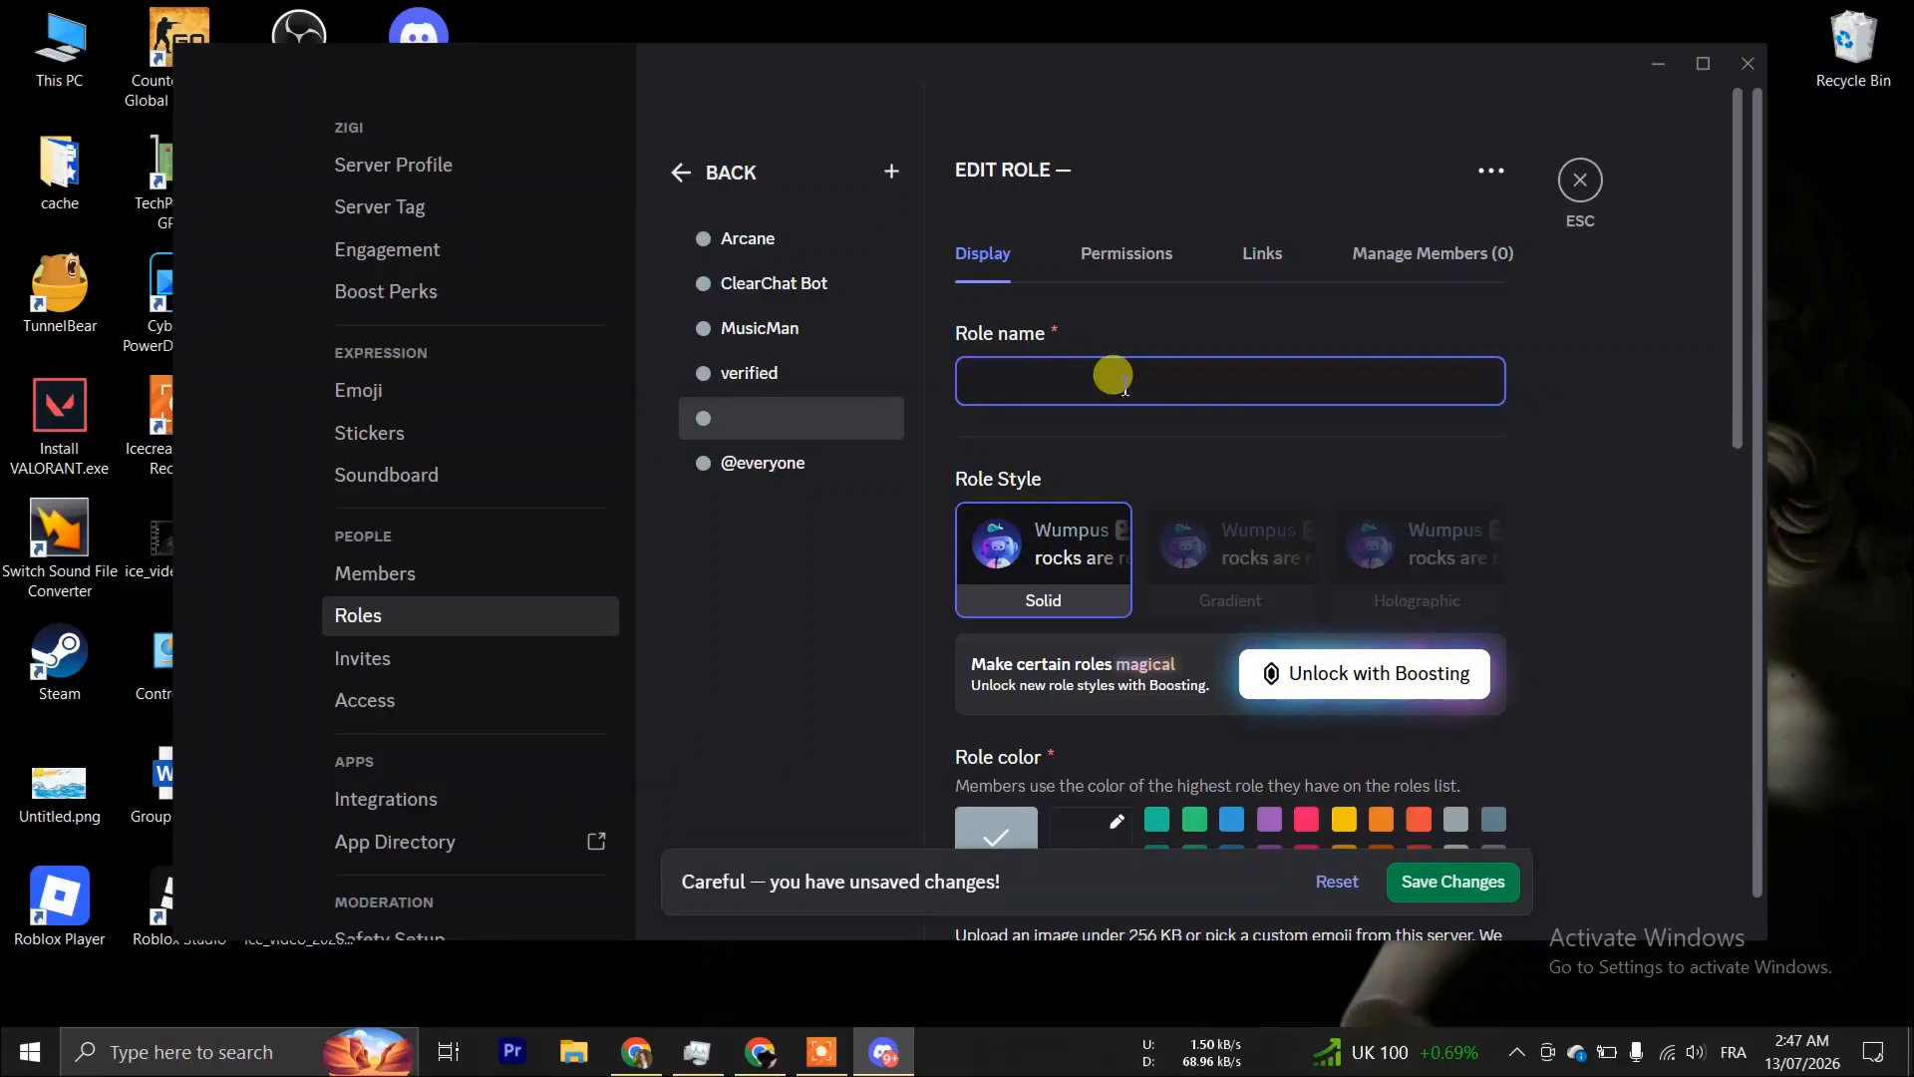
pyautogui.write('verif')
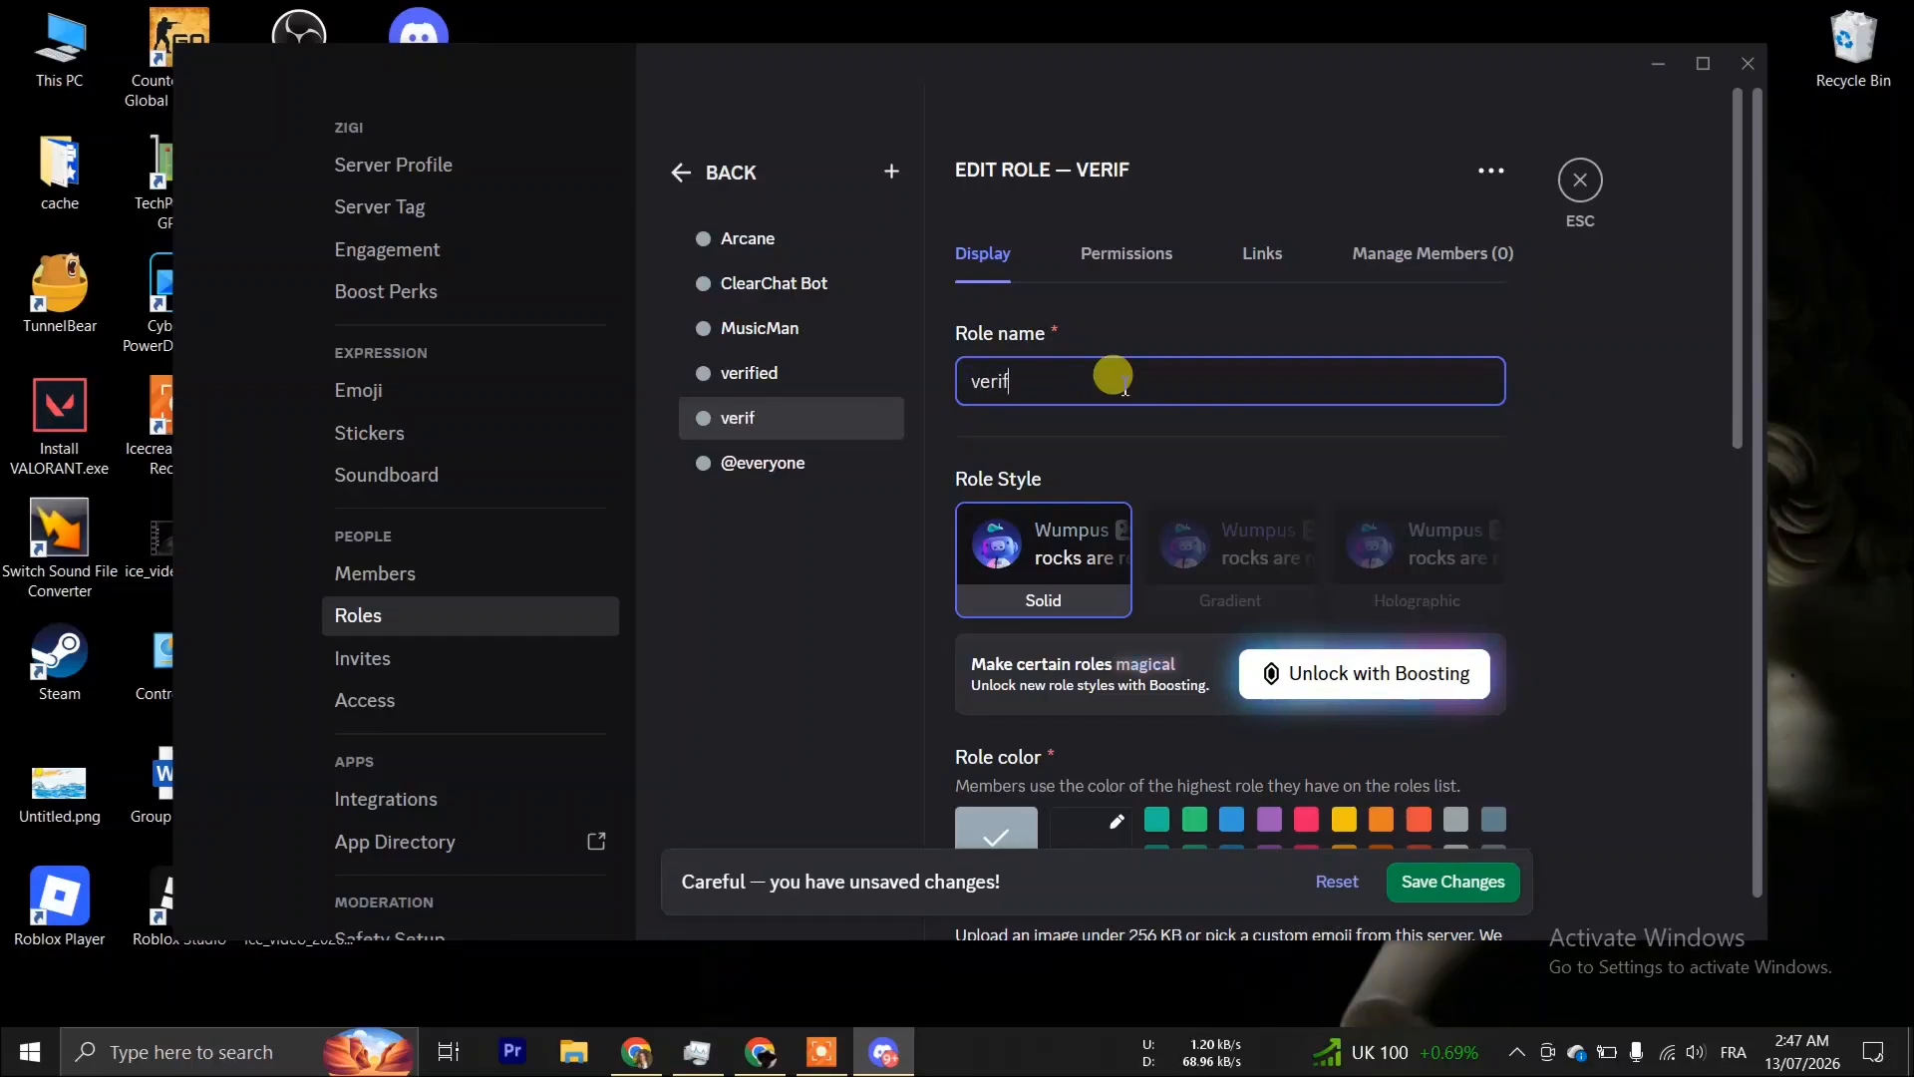
pyautogui.write('ied')
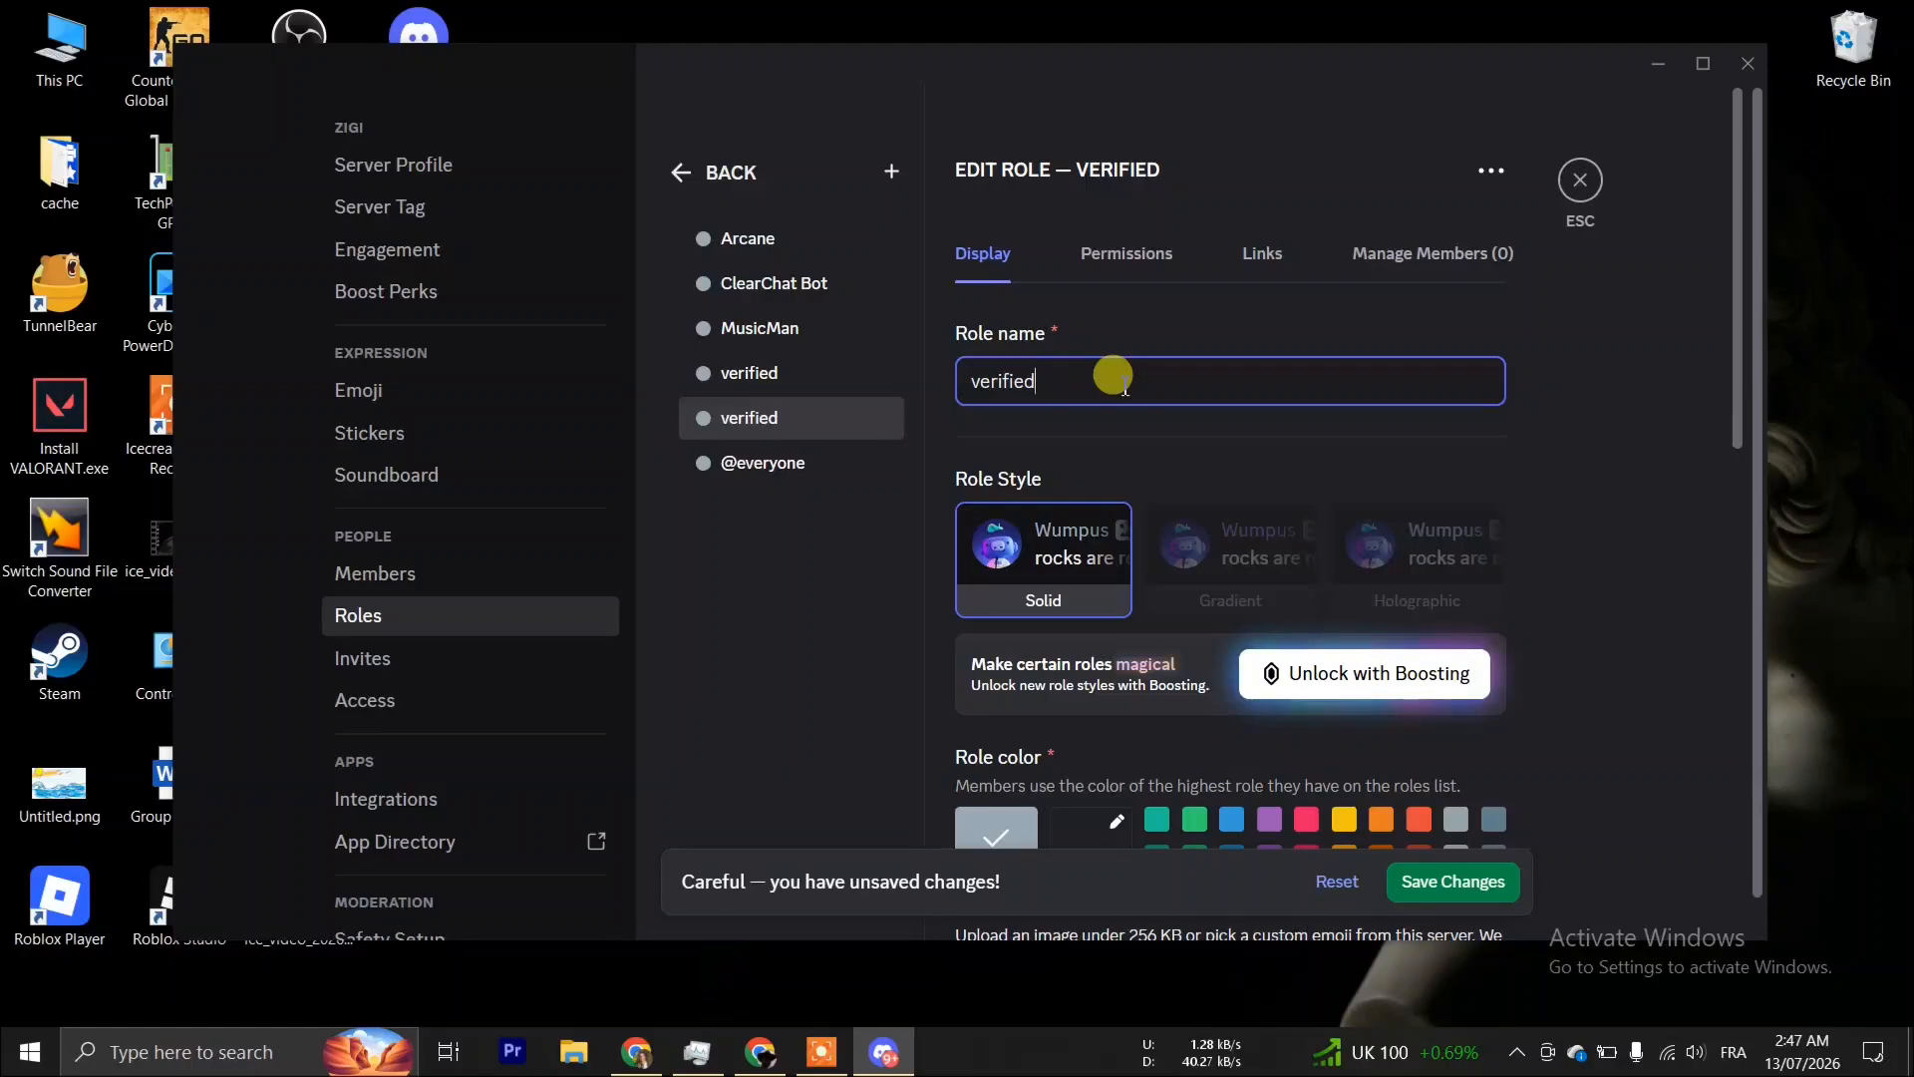
# Enable the View Channels permission for the new verified role.
pyautogui.scroll(-10, 1326, 578)
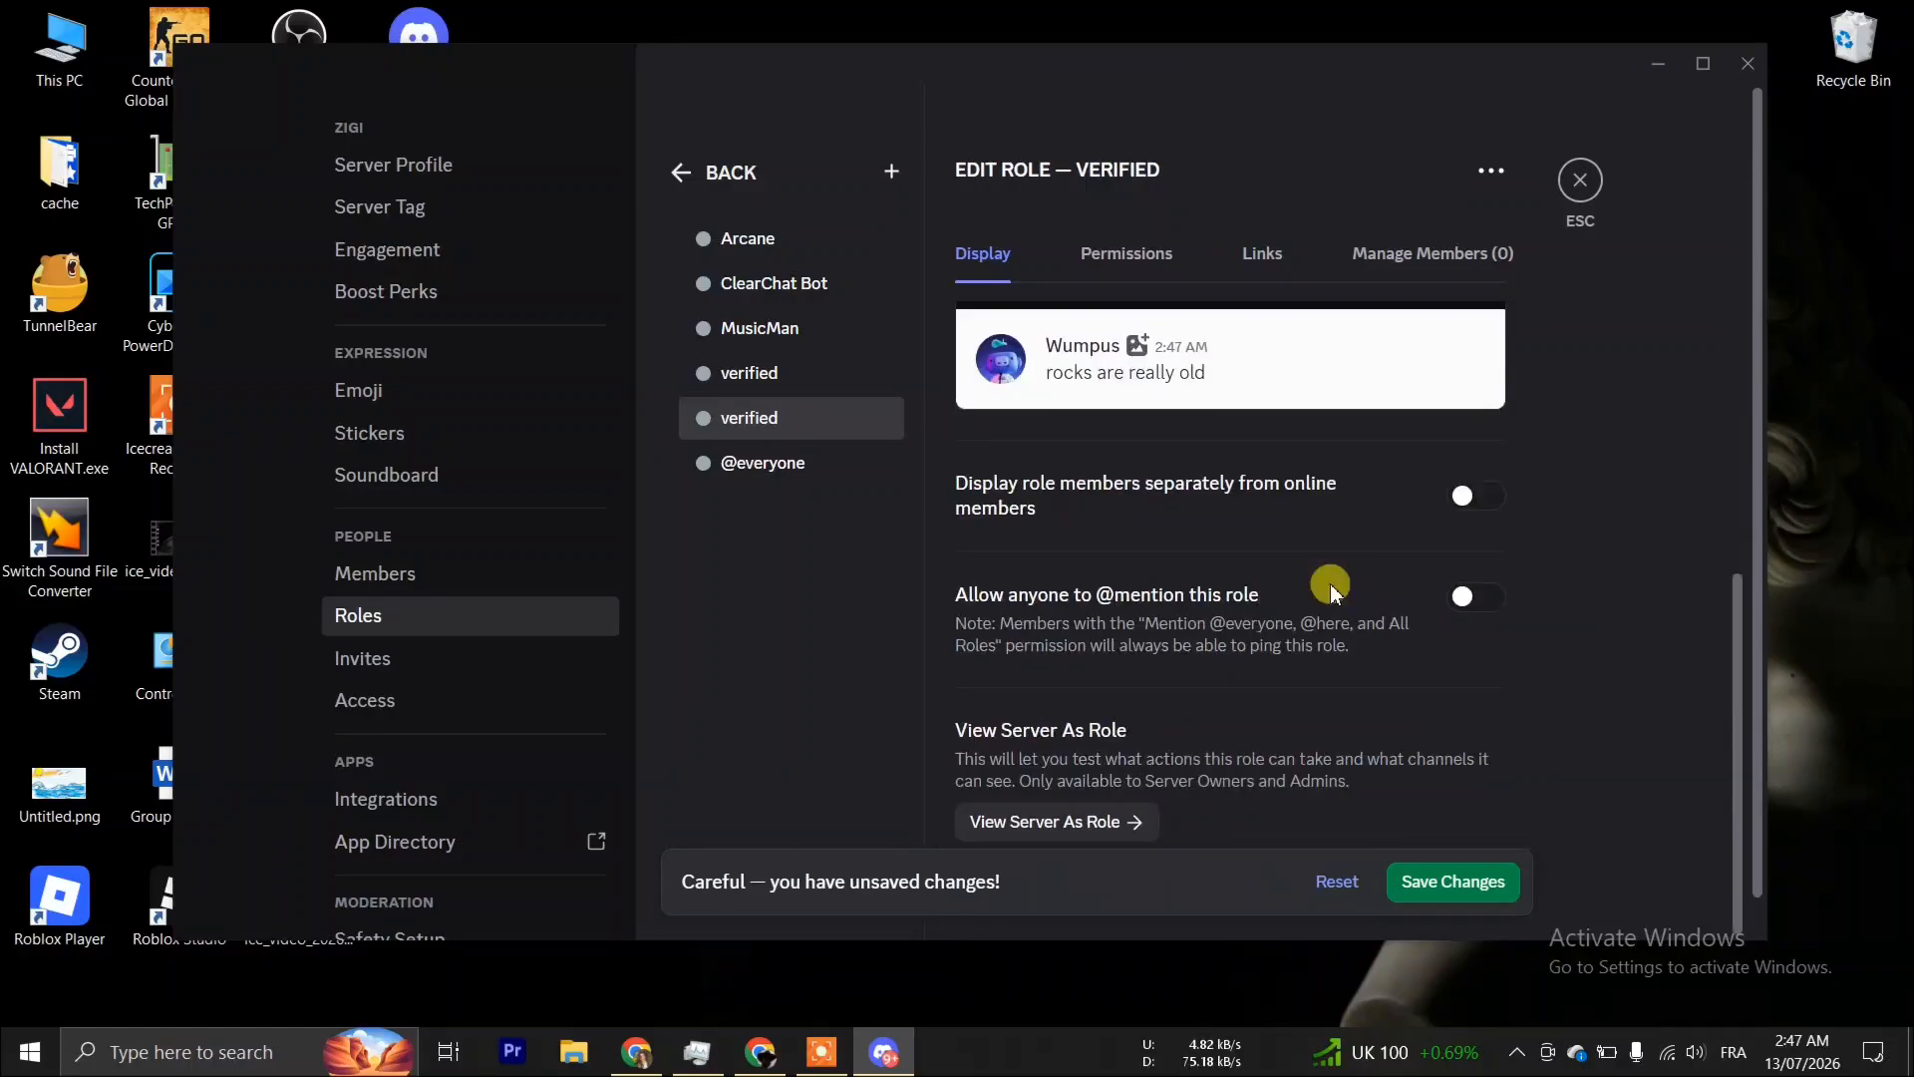
pyautogui.scroll(2, 1296, 478)
pyautogui.click(1146, 251)
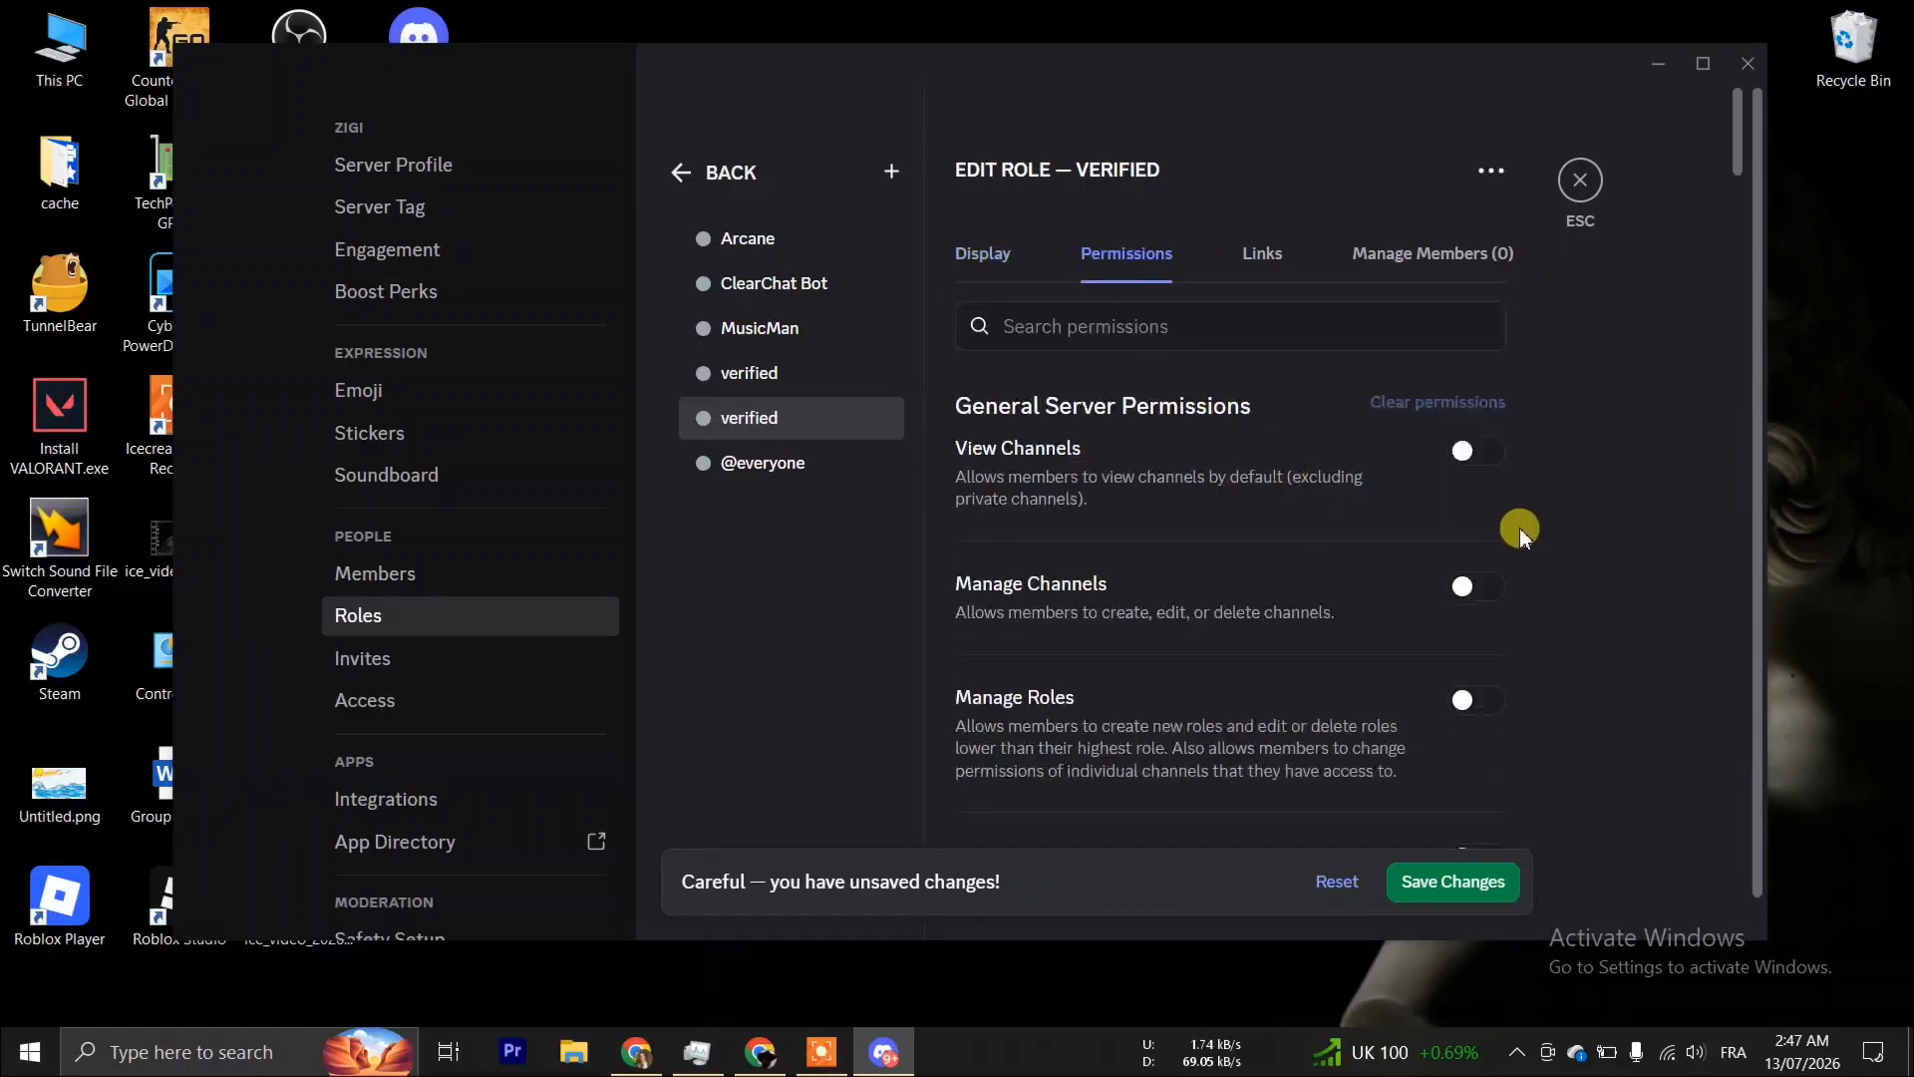
pyautogui.click(1477, 451)
# Allow the new verified role to Send Messages and Create Posts in the text channel permissions.
pyautogui.scroll(-2, 1431, 634)
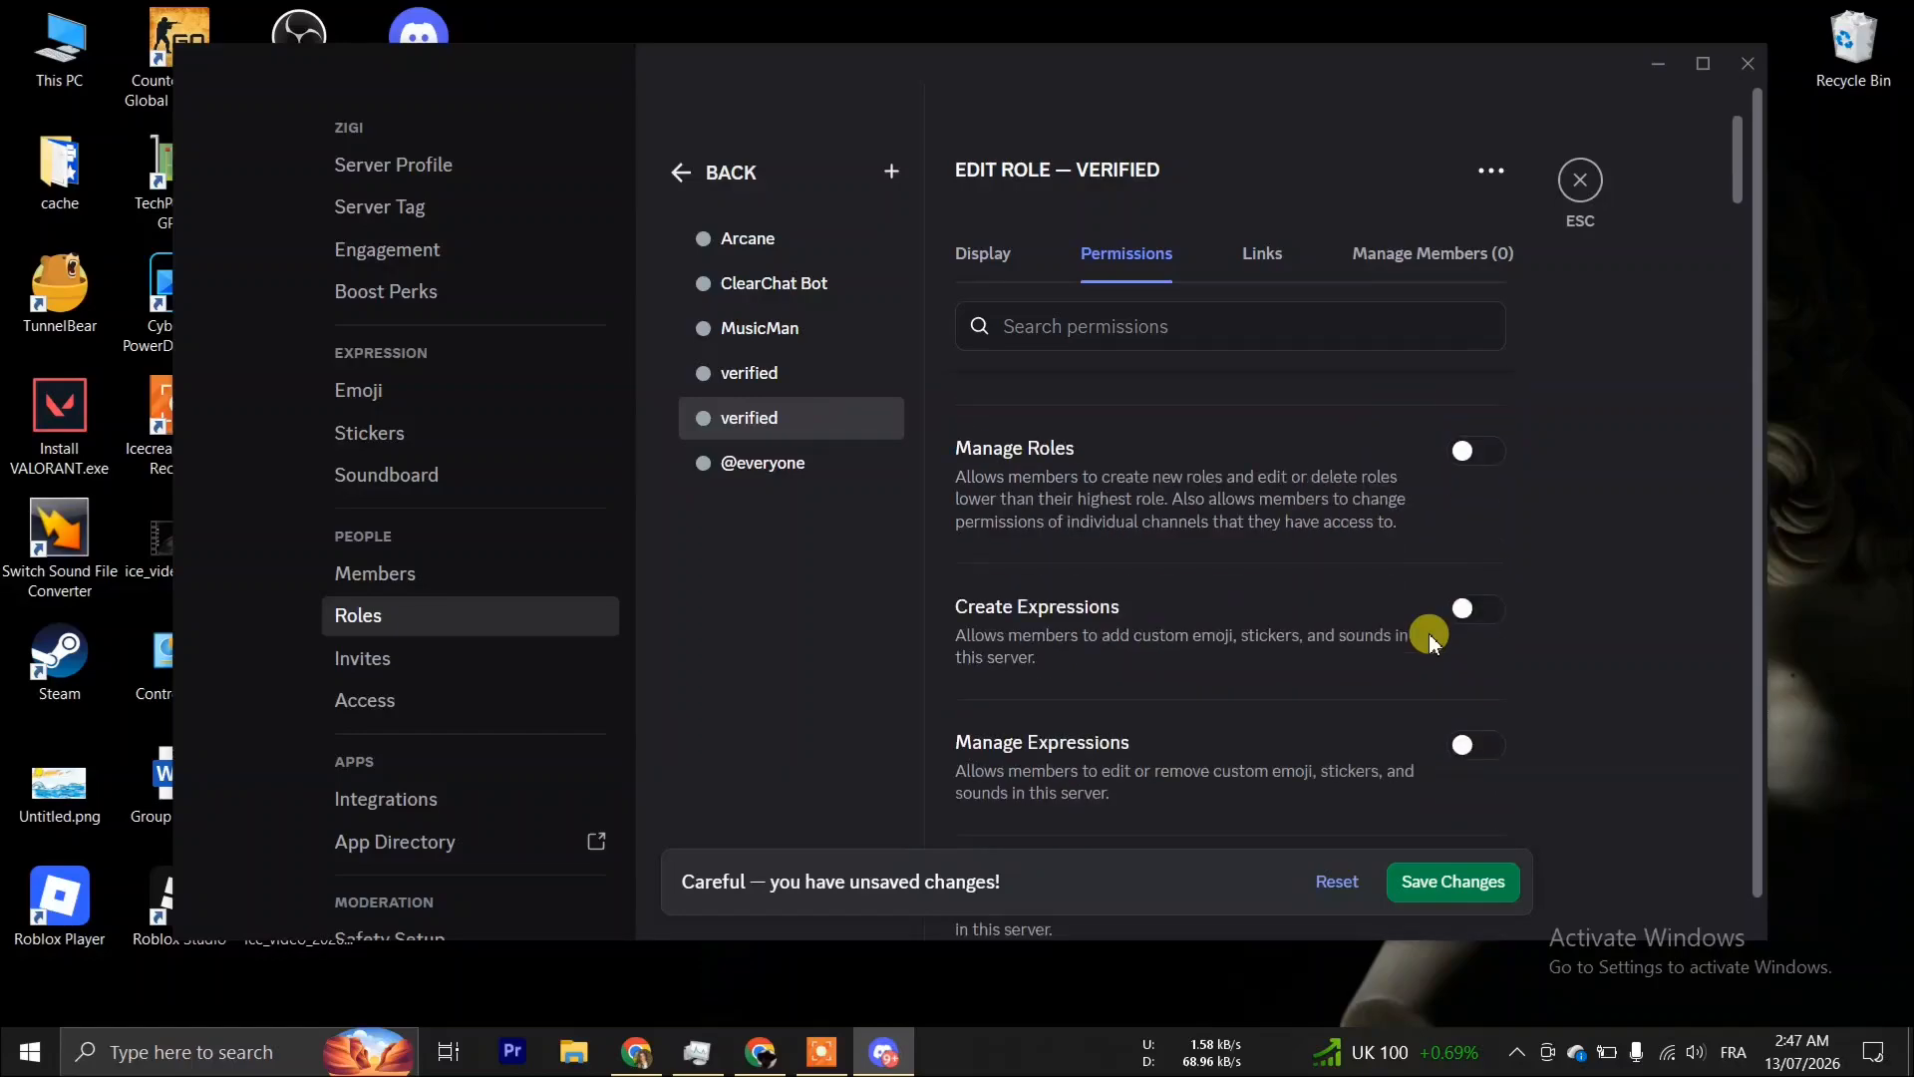
pyautogui.scroll(-6, 1430, 639)
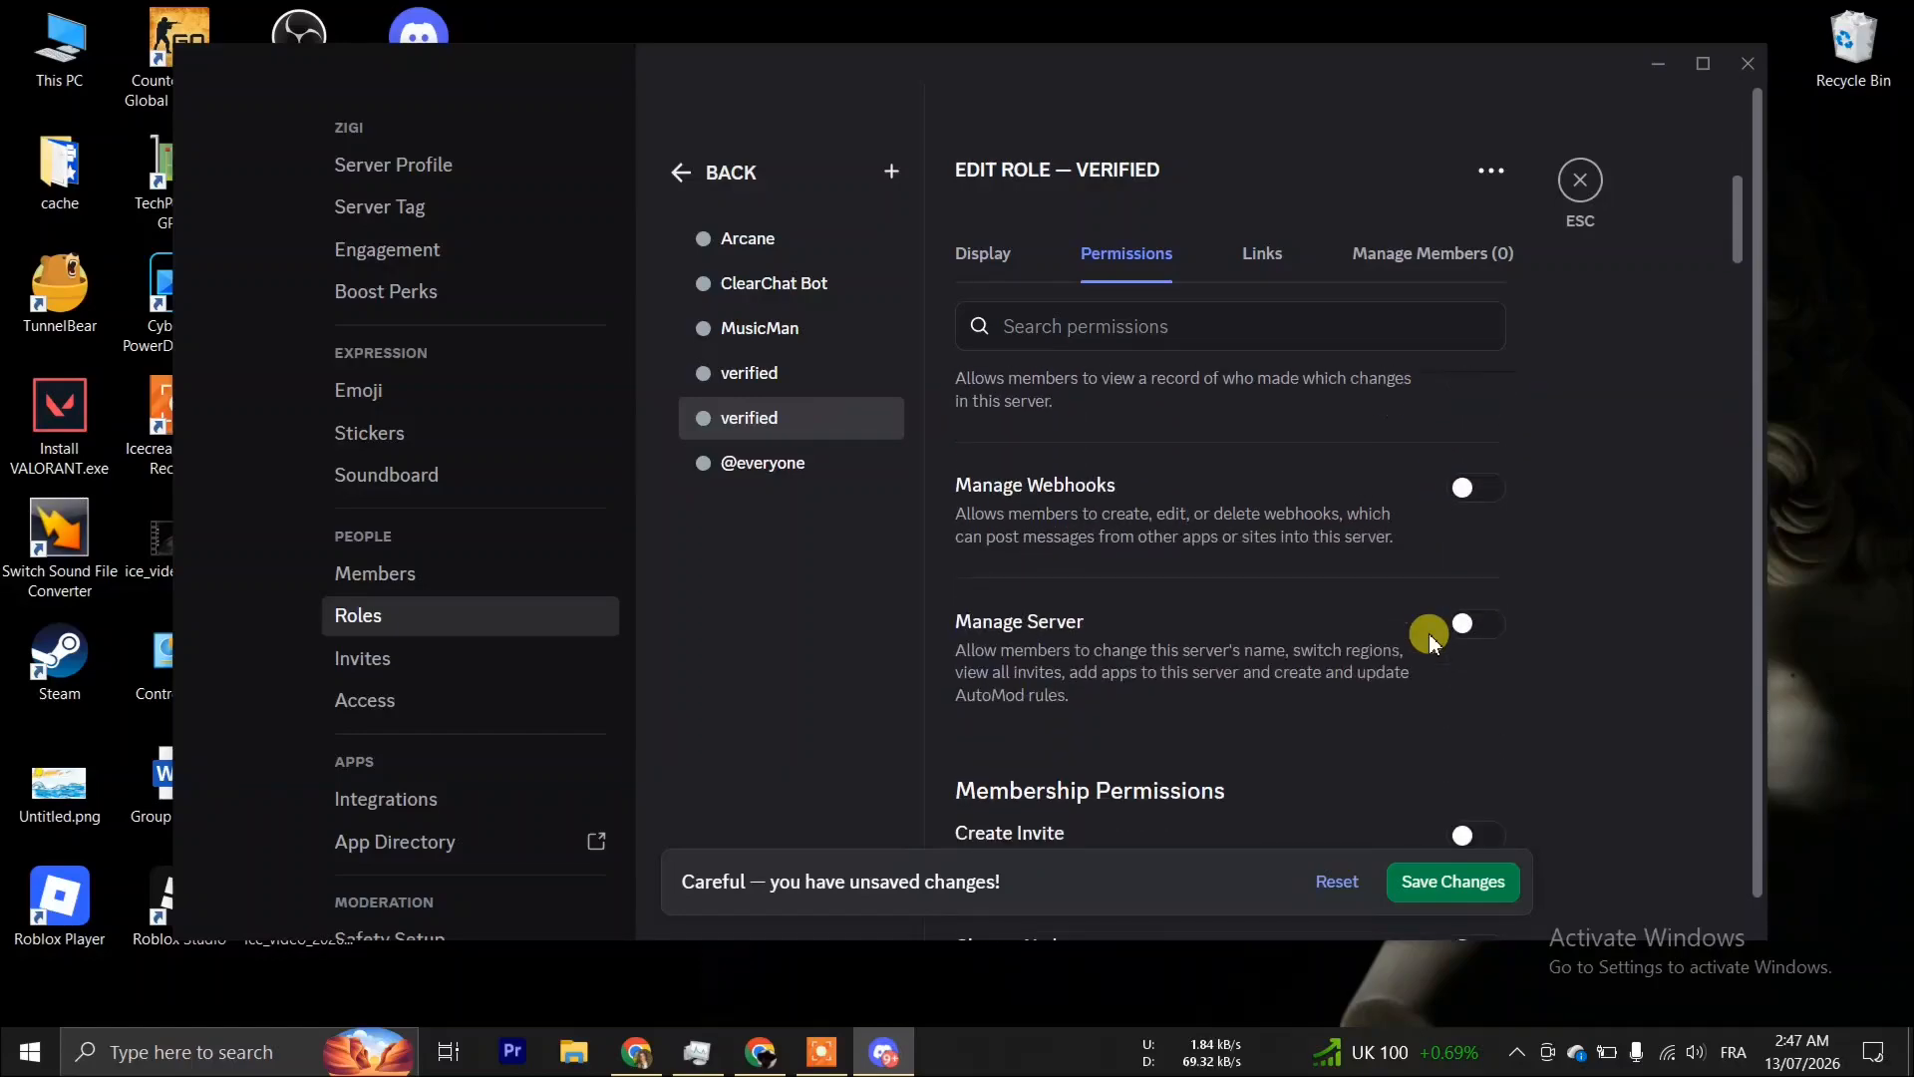
pyautogui.scroll(-3, 1431, 638)
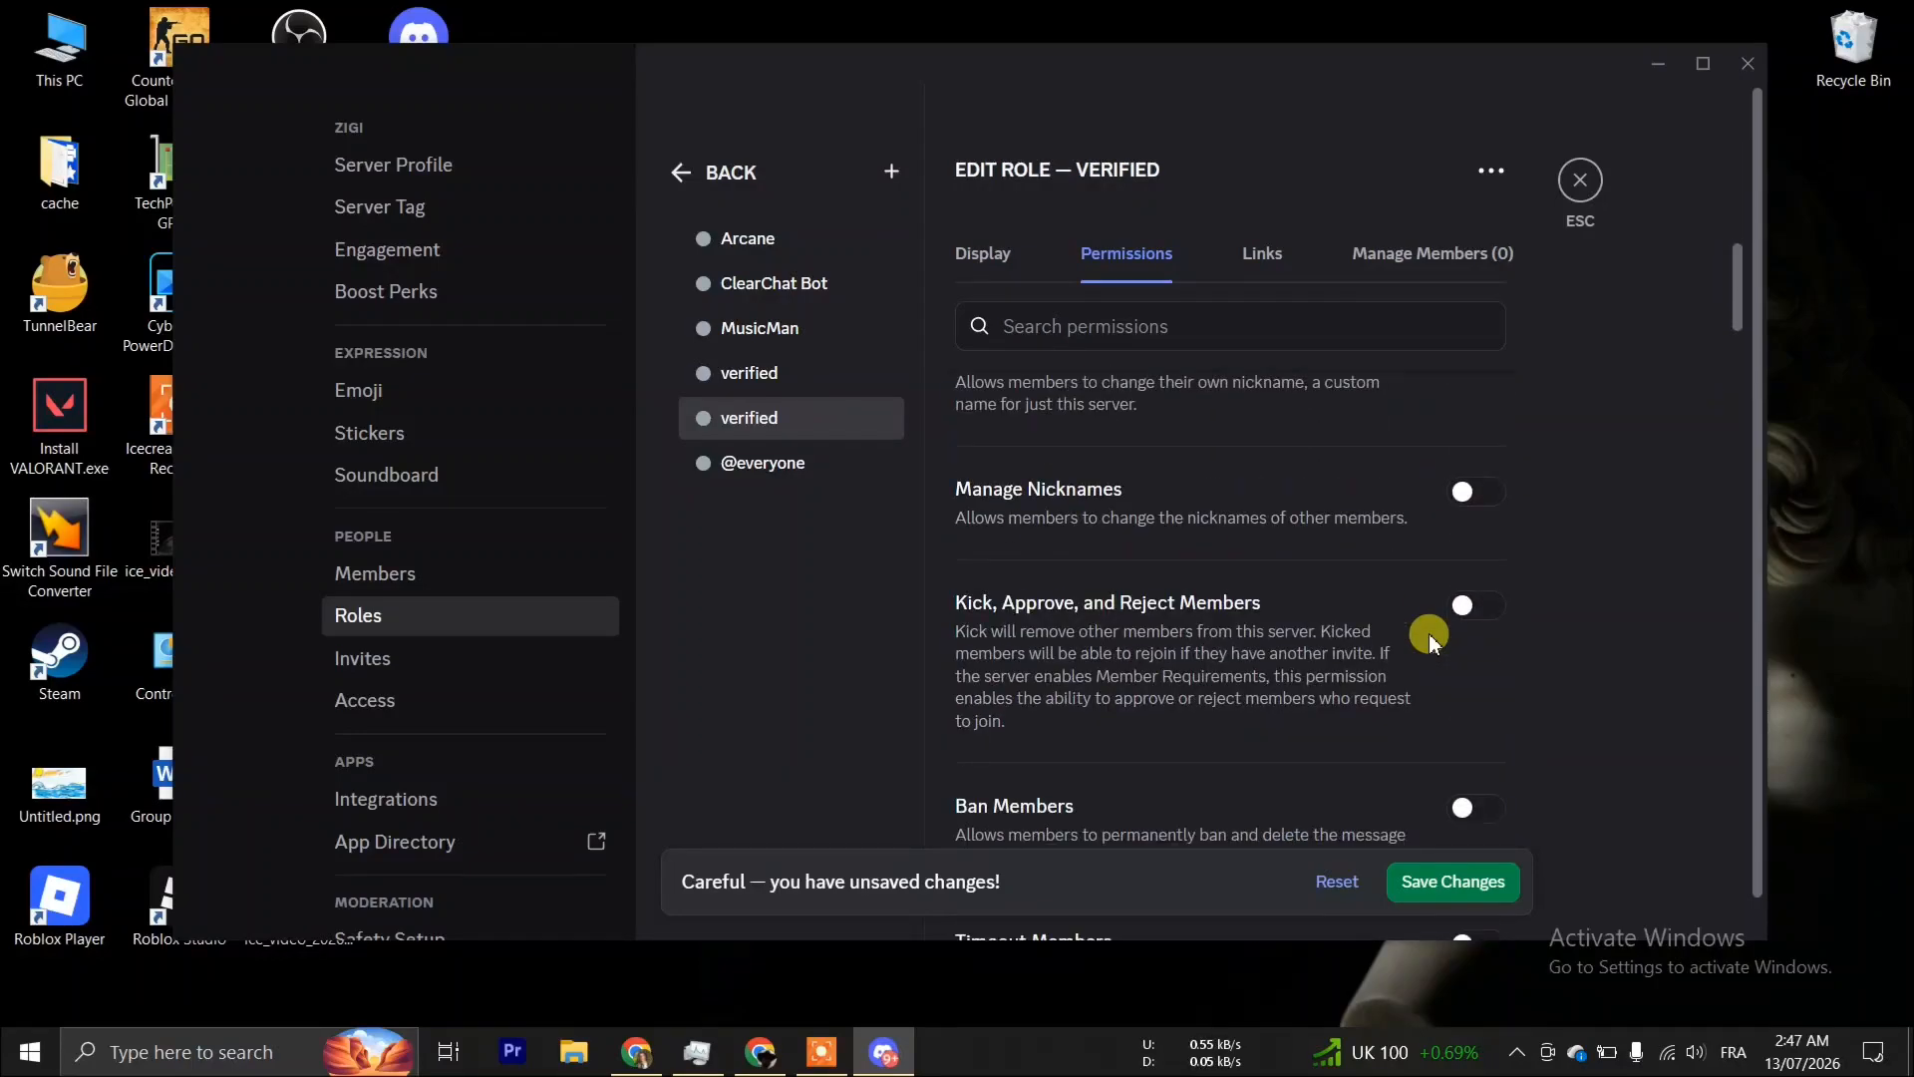
pyautogui.scroll(-6, 1430, 638)
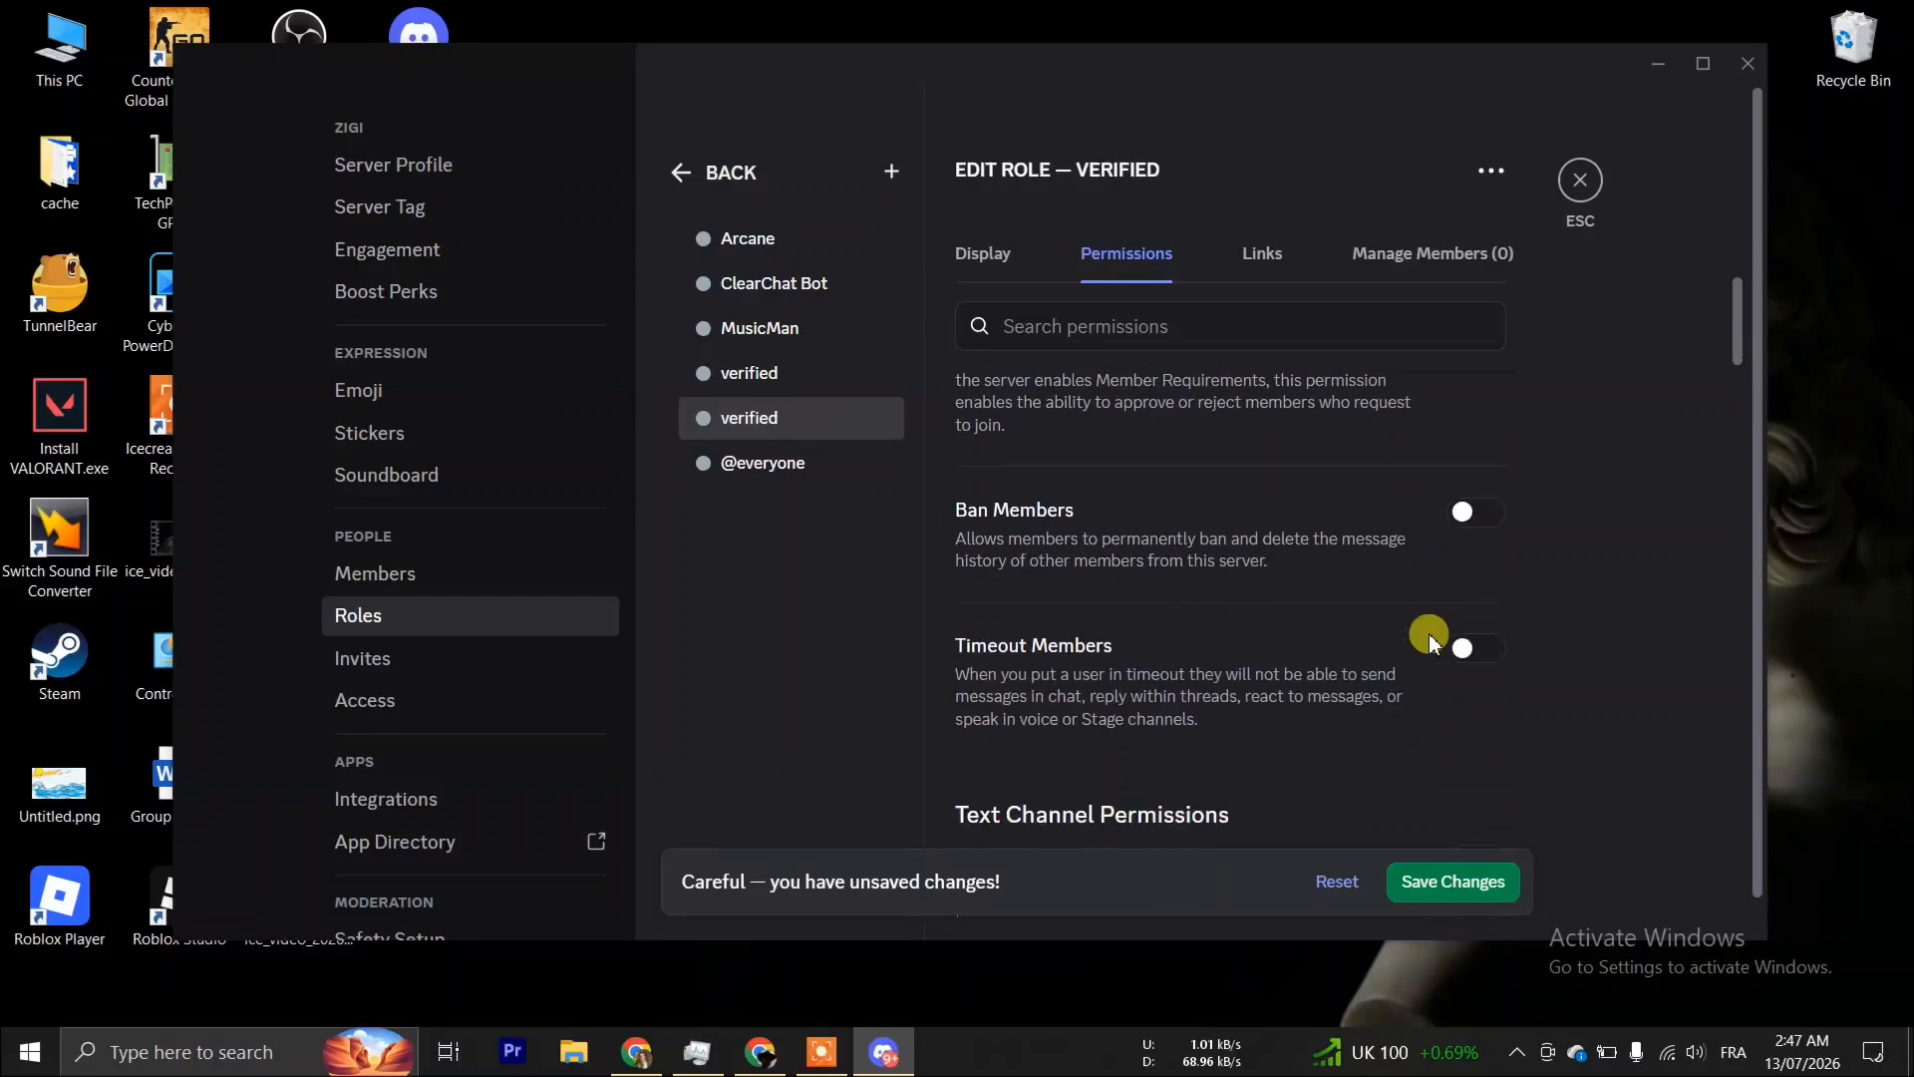
pyautogui.click(1466, 534)
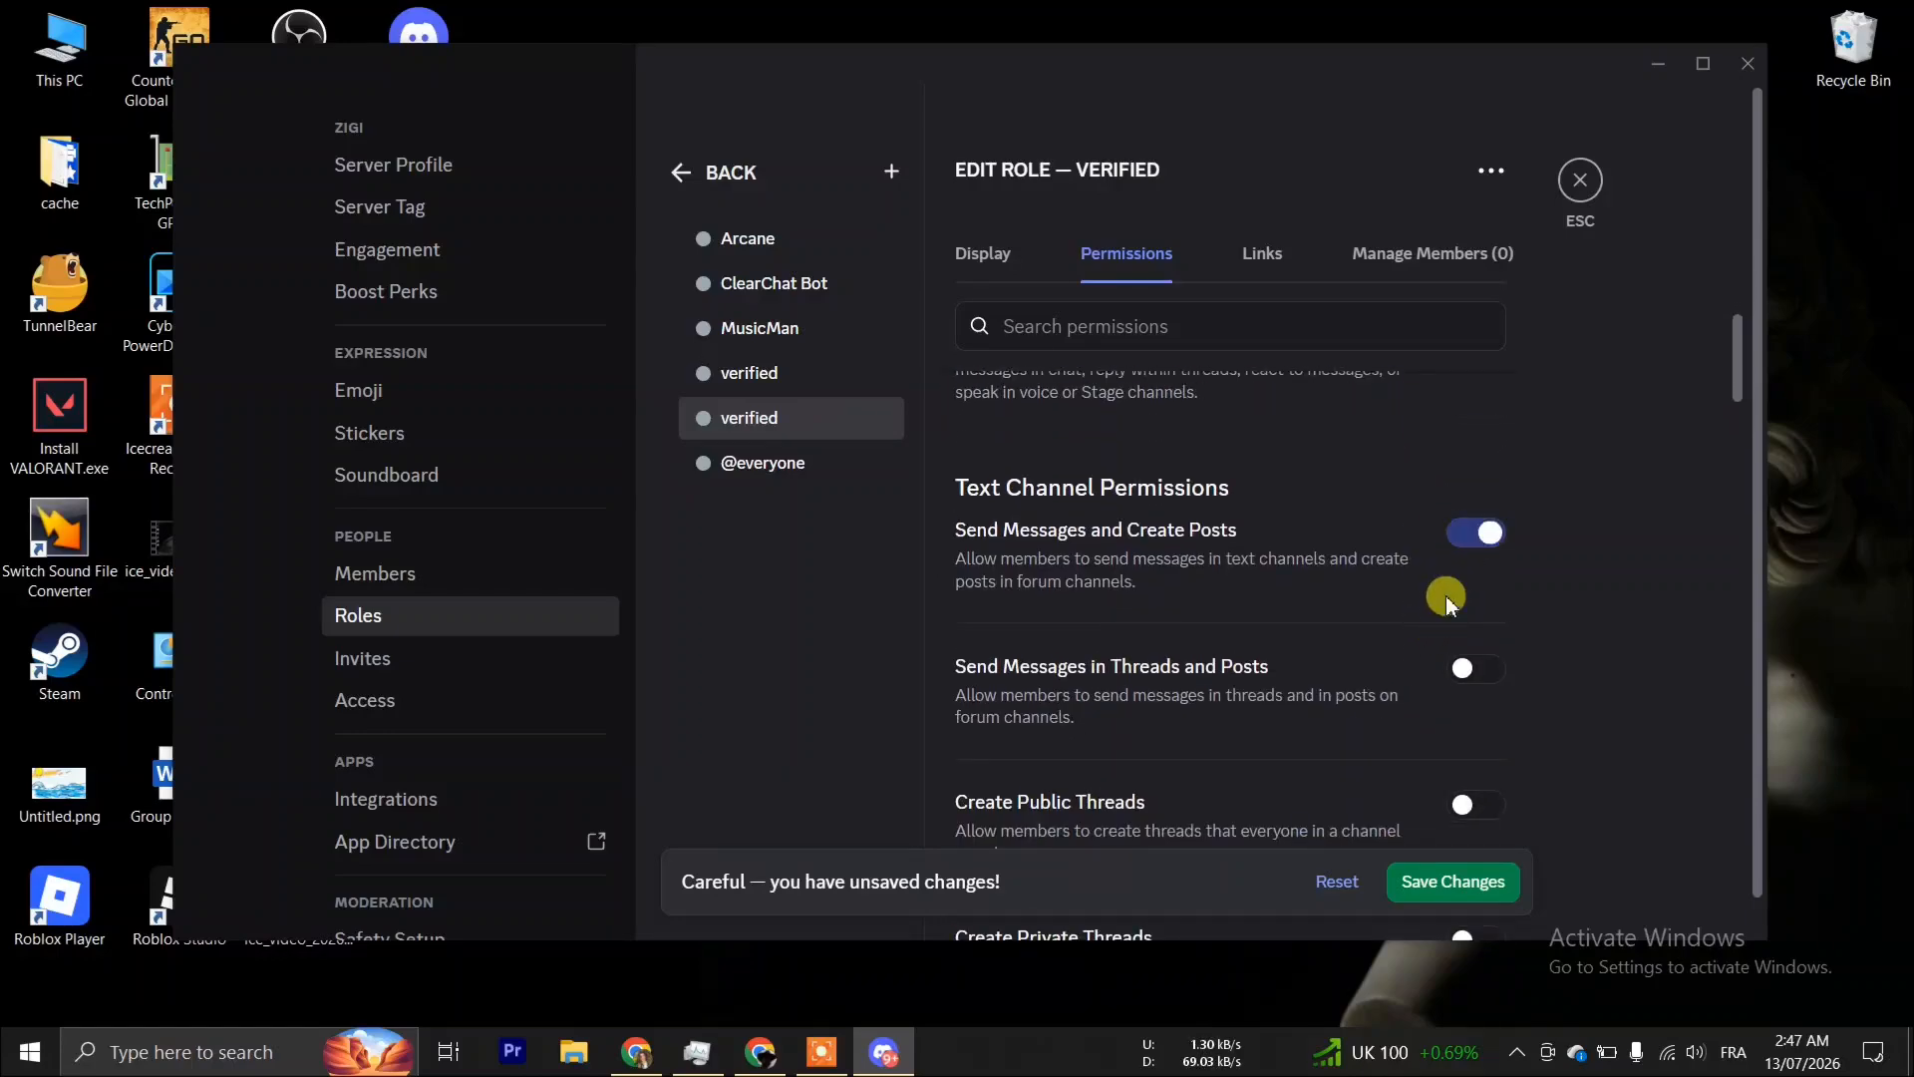
# Enable the Read Message History permission for the new verified role.
pyautogui.scroll(-4, 1431, 629)
pyautogui.scroll(-8, 1431, 630)
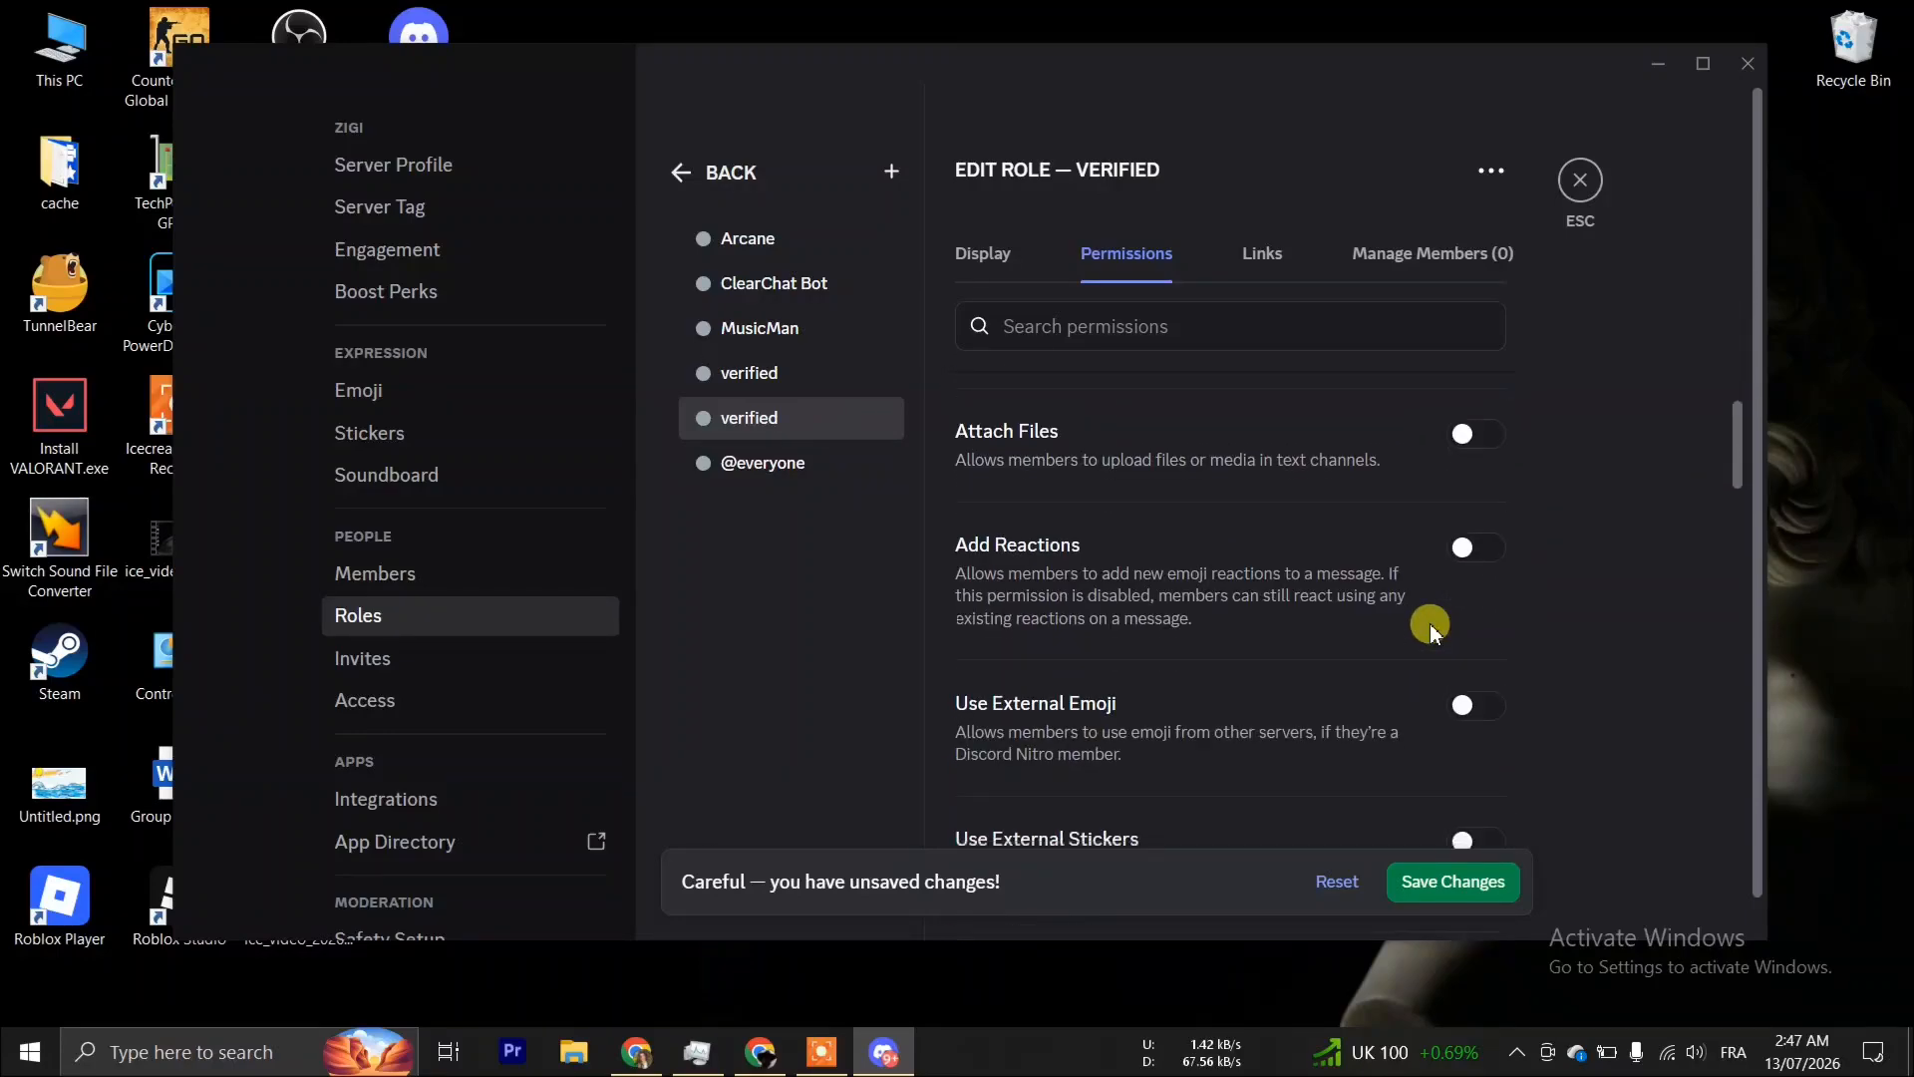
pyautogui.scroll(-6, 1431, 628)
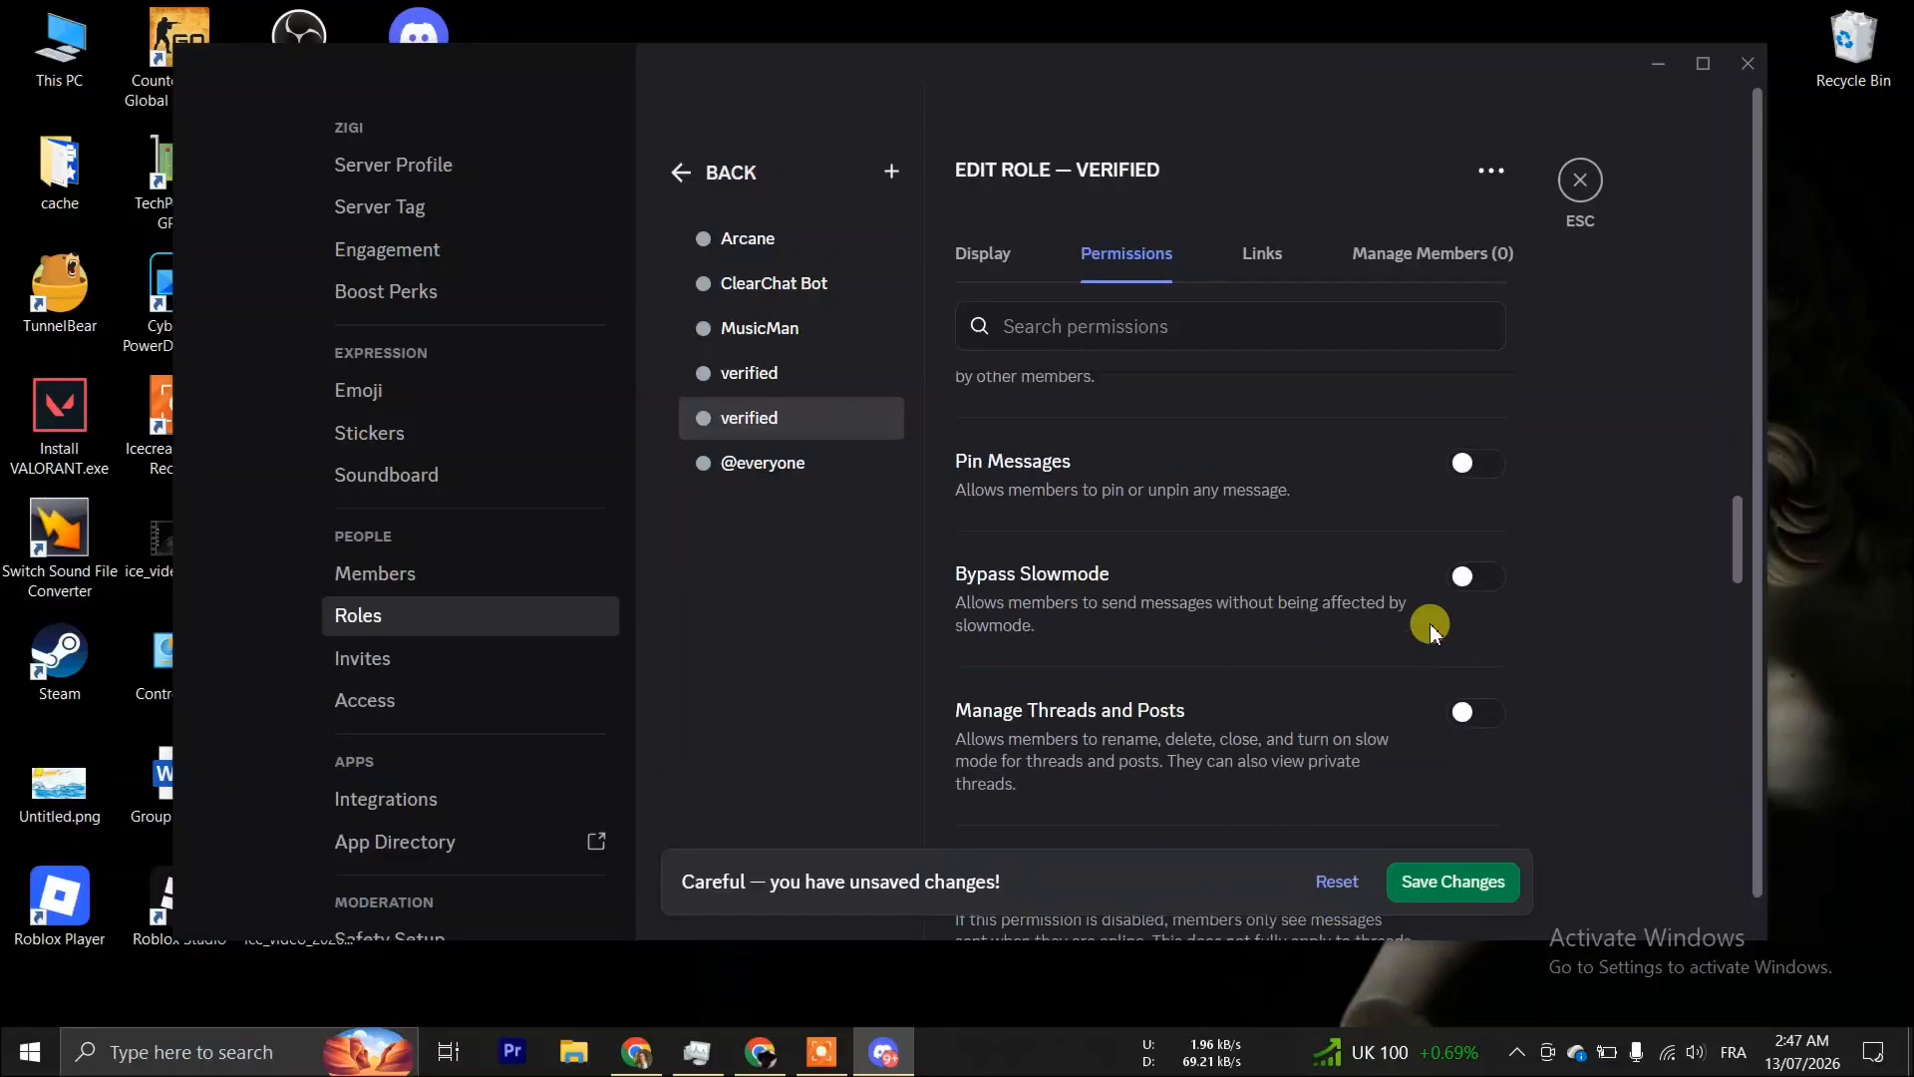
pyautogui.click(1486, 599)
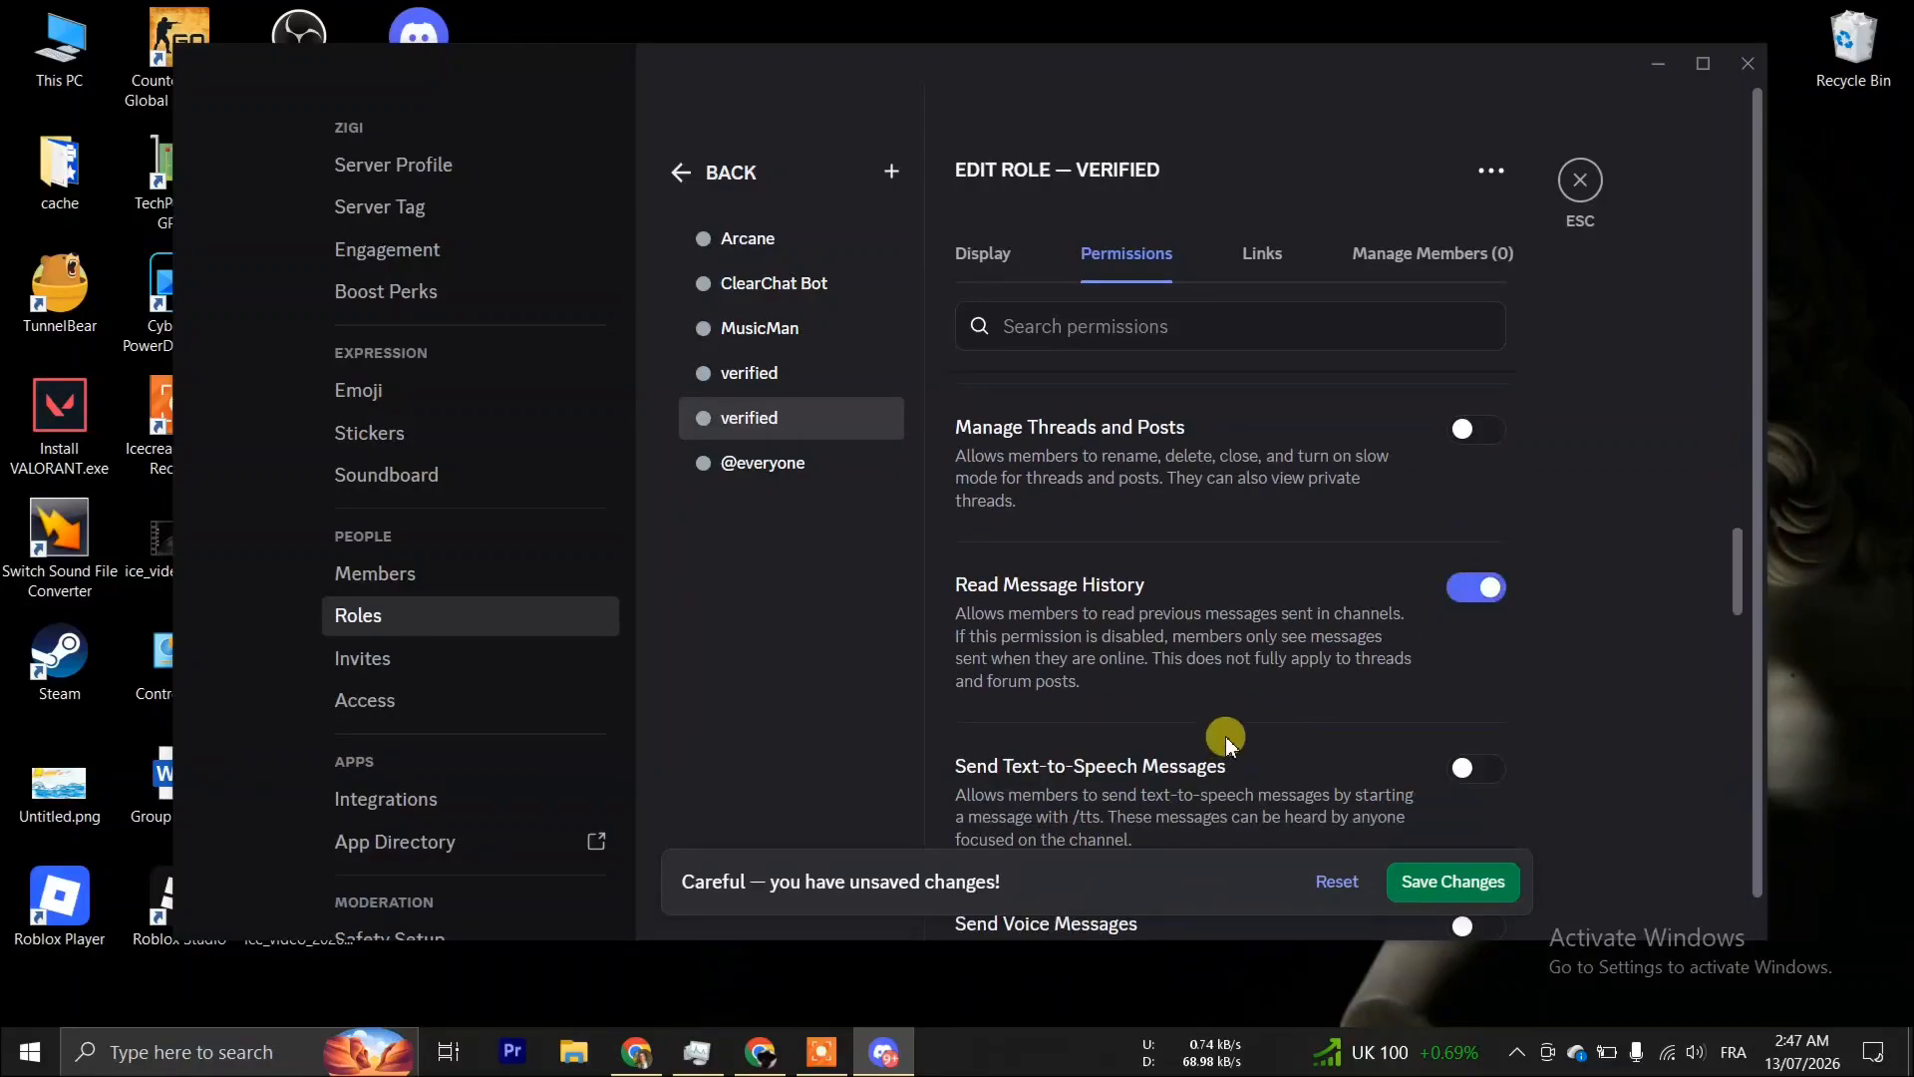
# Check the new verified role's permissions once more and save the changes.
pyautogui.scroll(-4, 1232, 742)
pyautogui.scroll(7, 1393, 613)
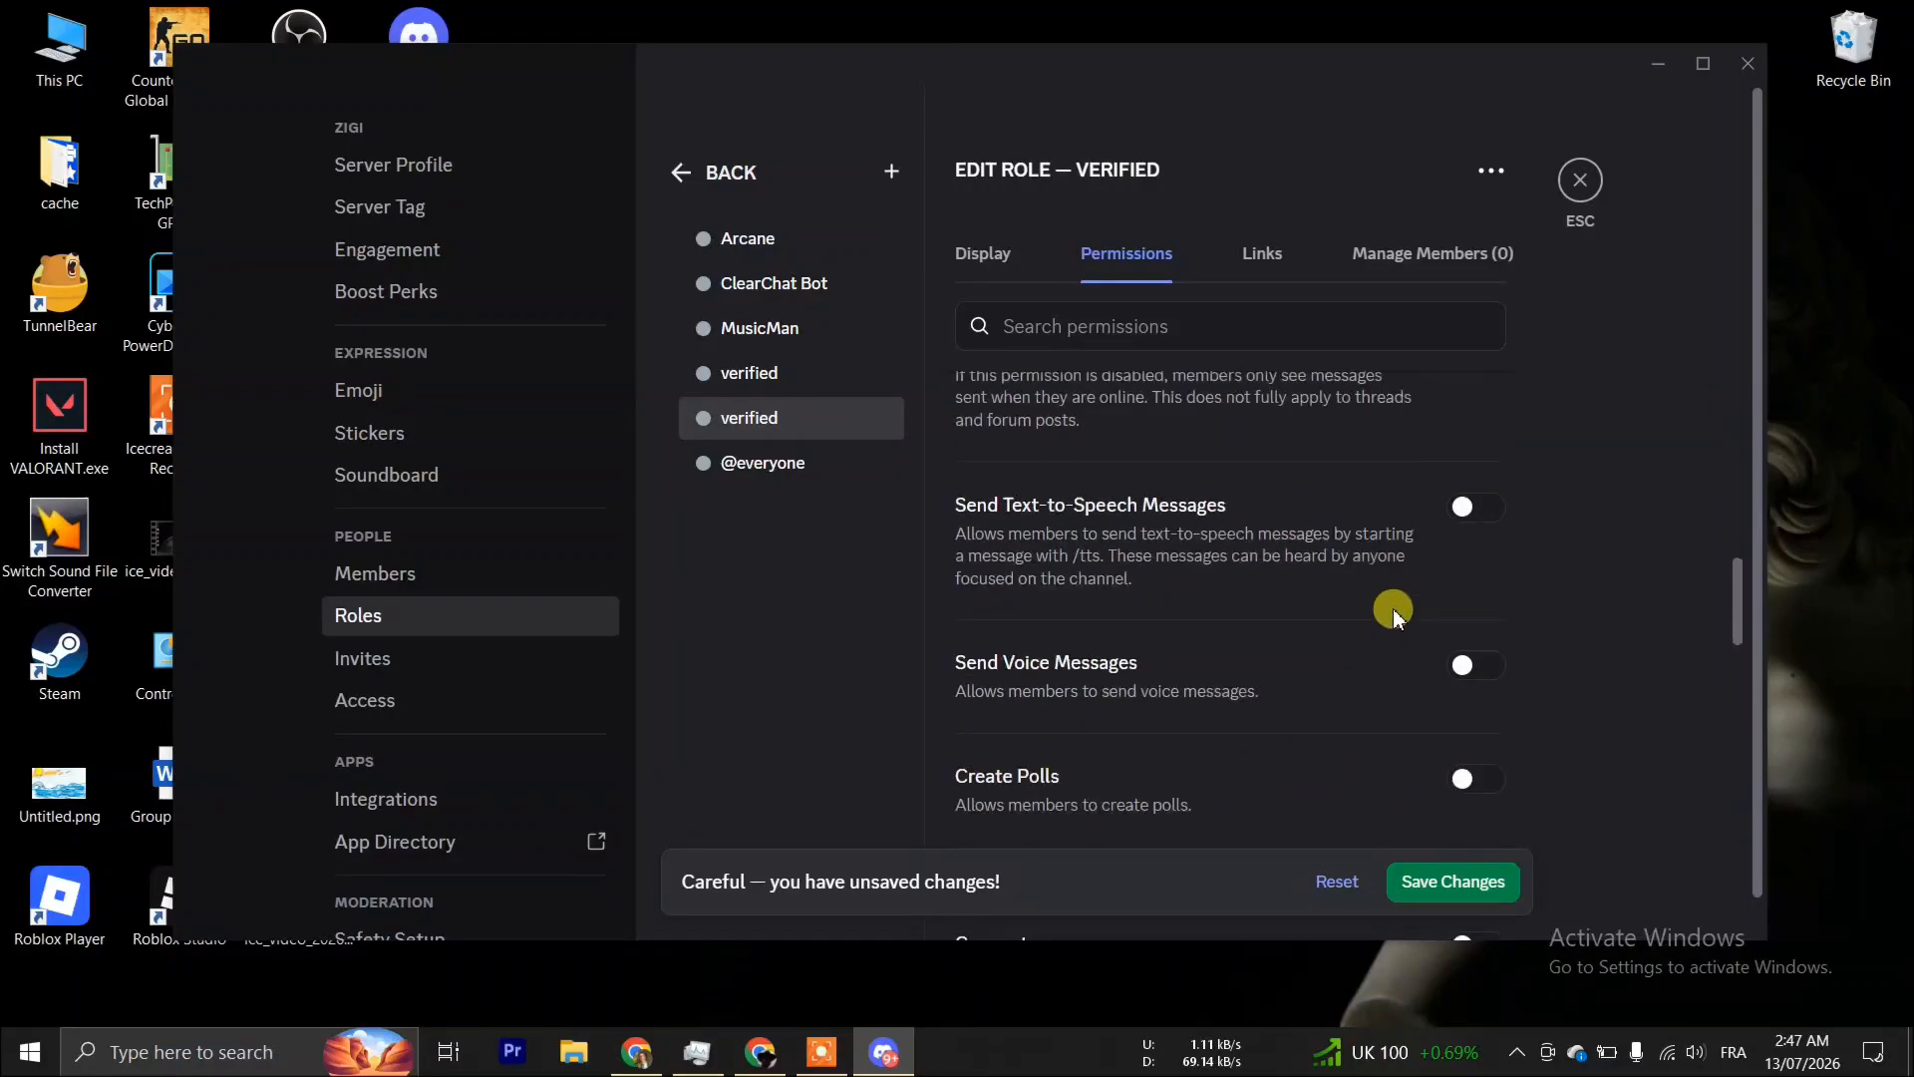
pyautogui.scroll(3, 1394, 613)
pyautogui.scroll(-2, 1394, 614)
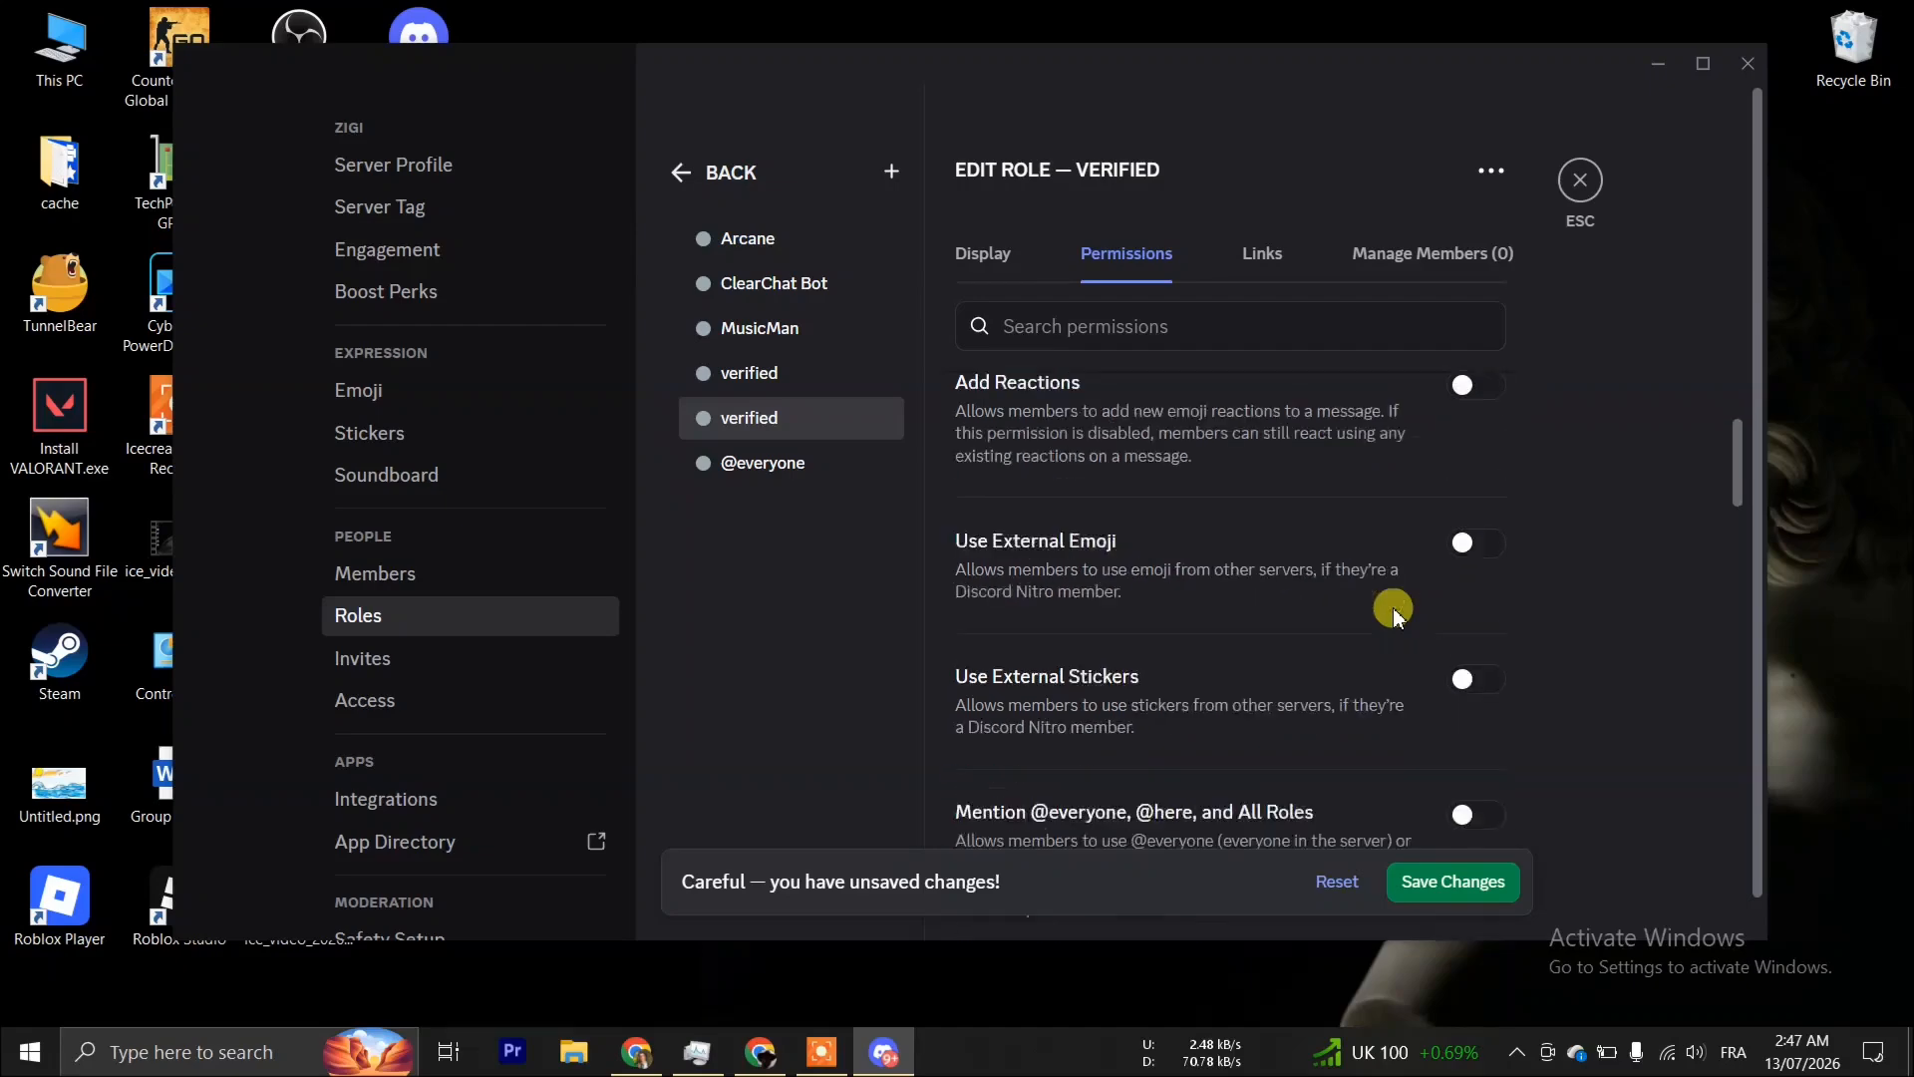
pyautogui.scroll(12, 1394, 614)
pyautogui.scroll(15, 1394, 613)
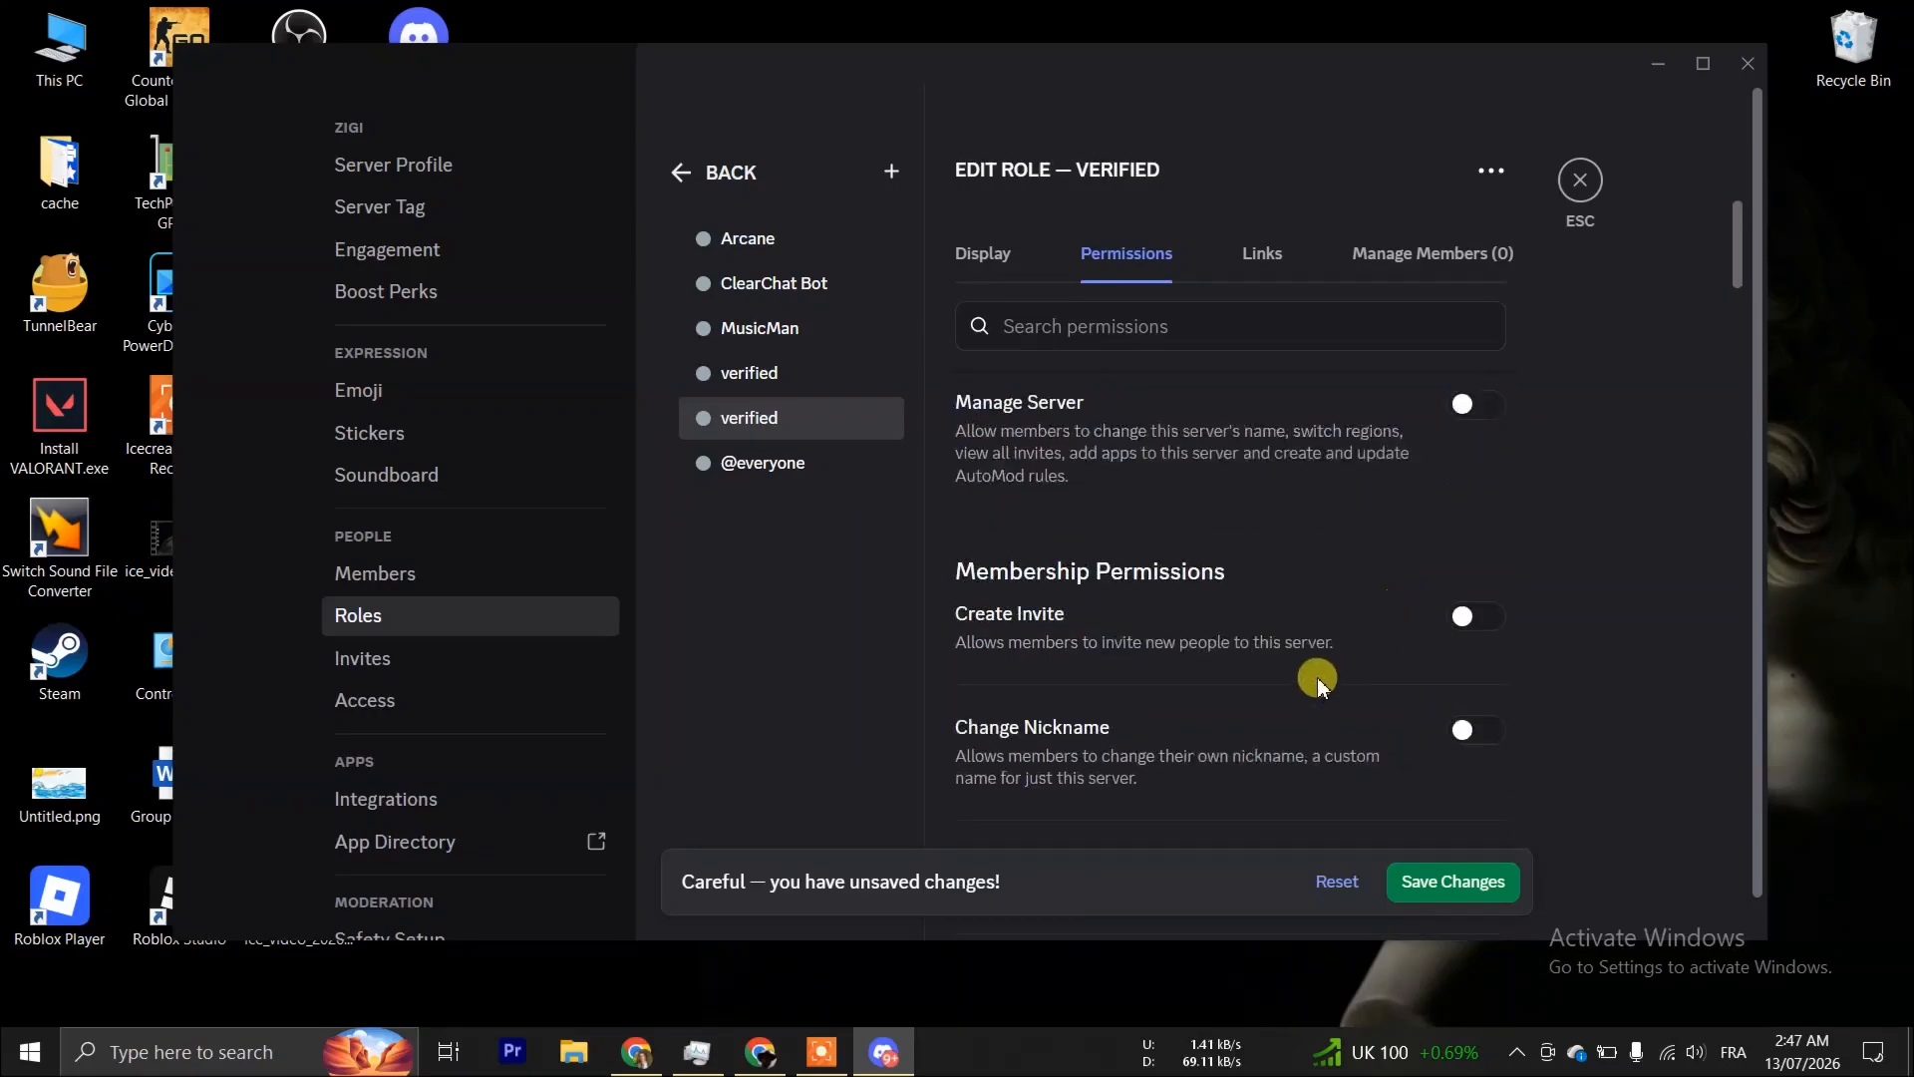
pyautogui.scroll(3, 1326, 681)
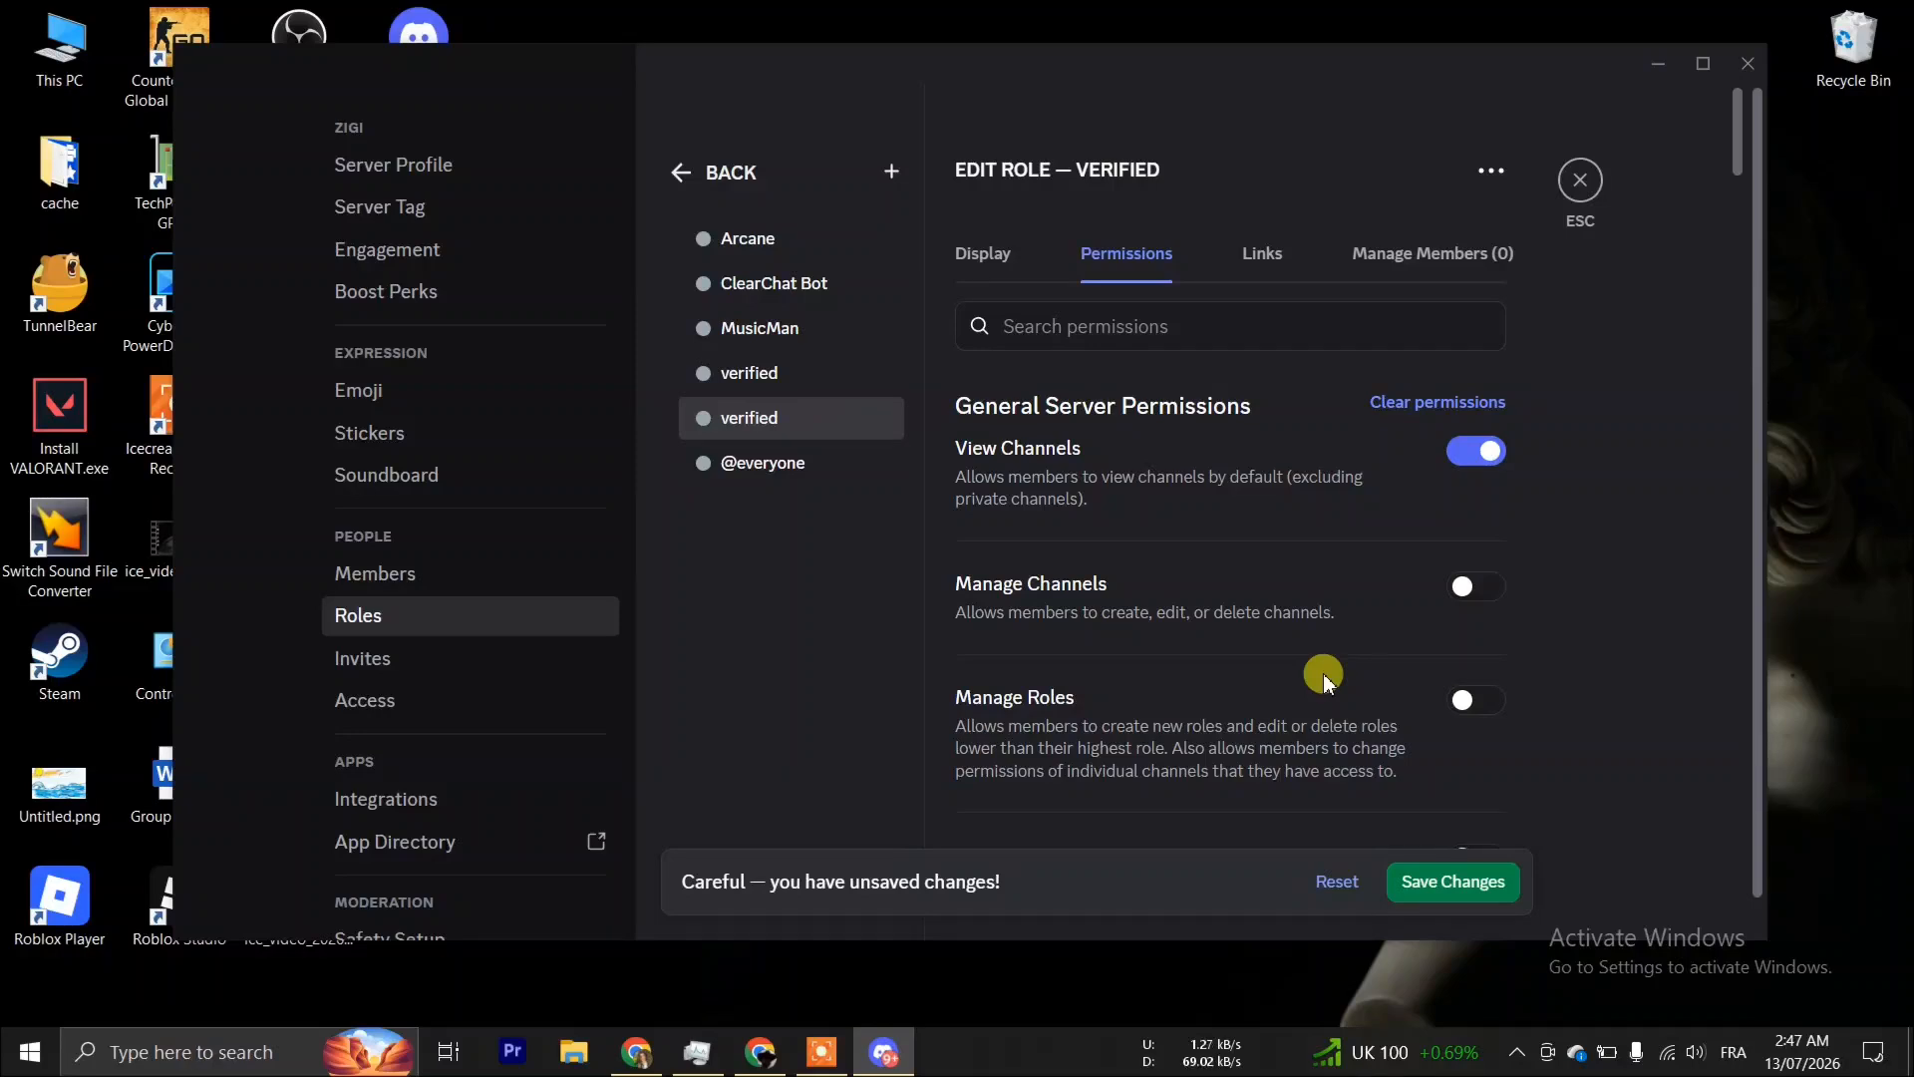
pyautogui.click(1453, 883)
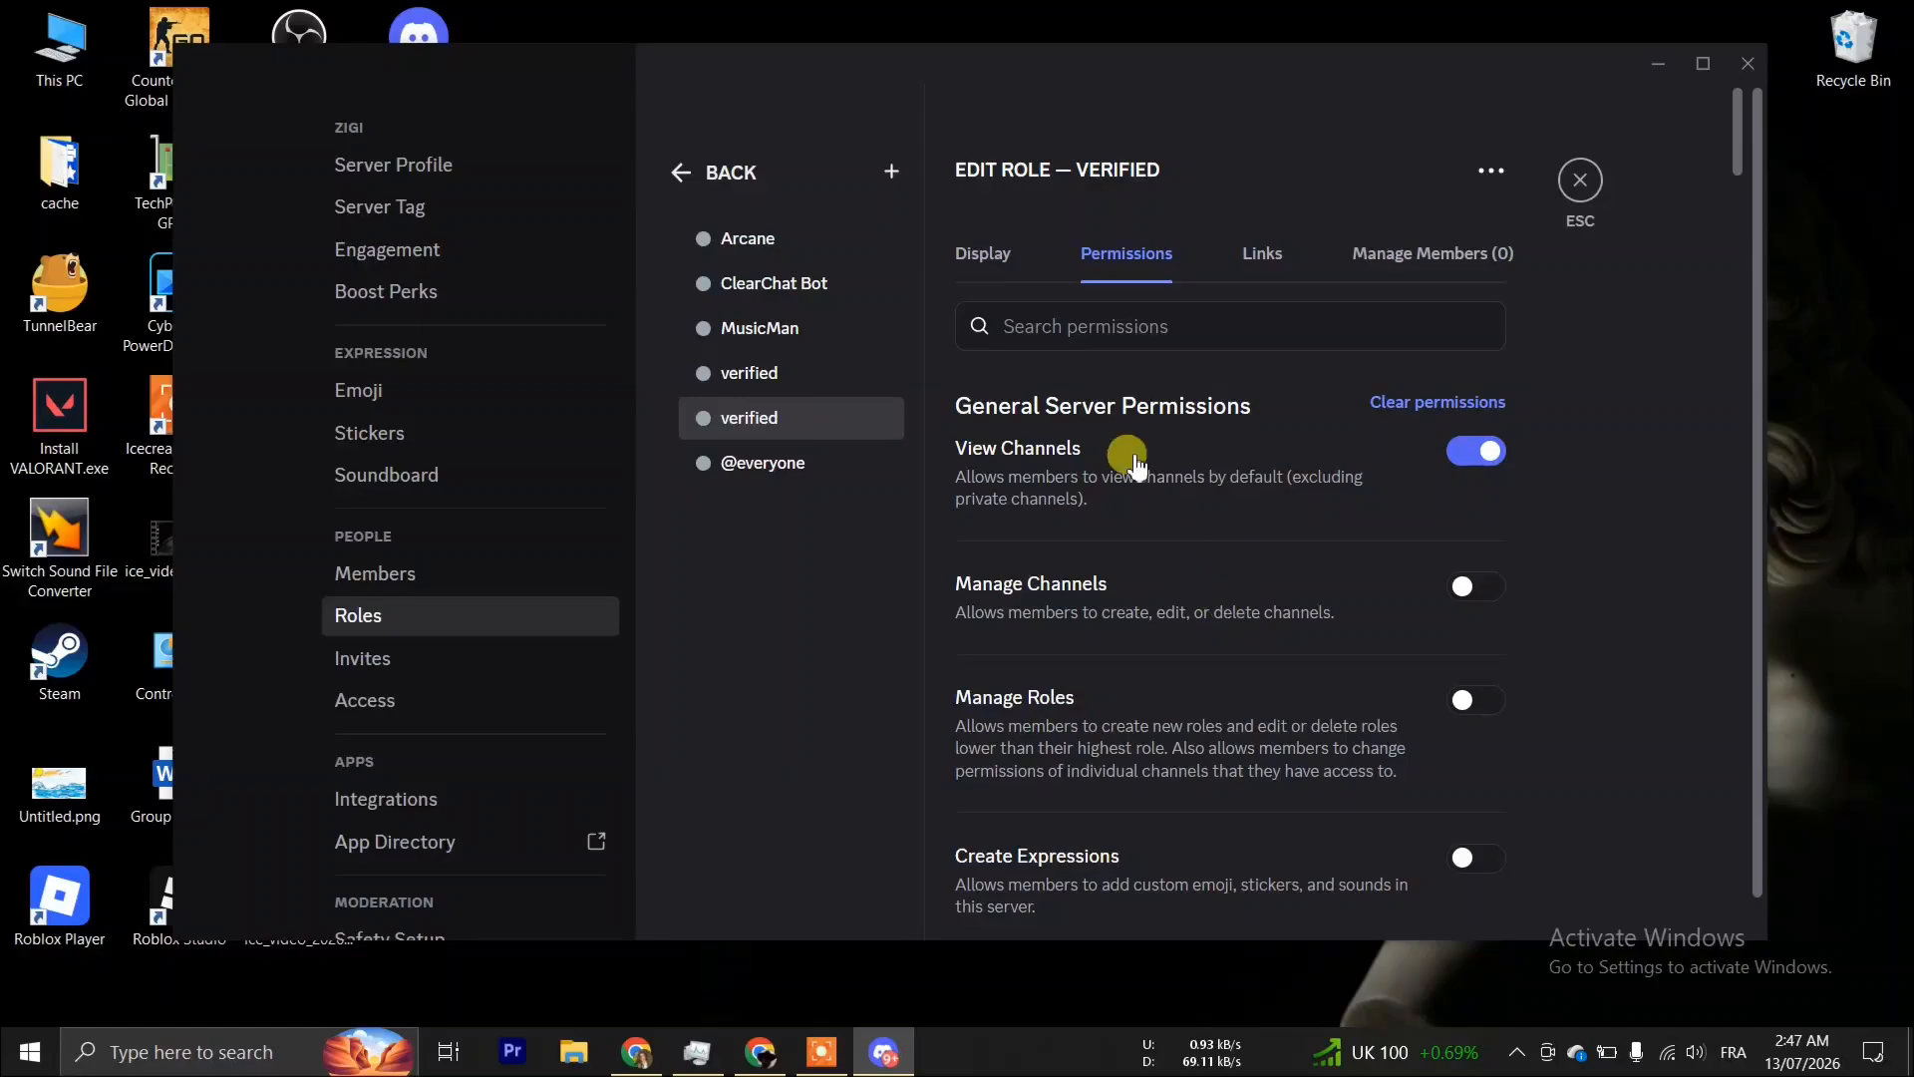
pyautogui.click(706, 170)
pyautogui.click(853, 314)
pyautogui.scroll(-10, 1344, 588)
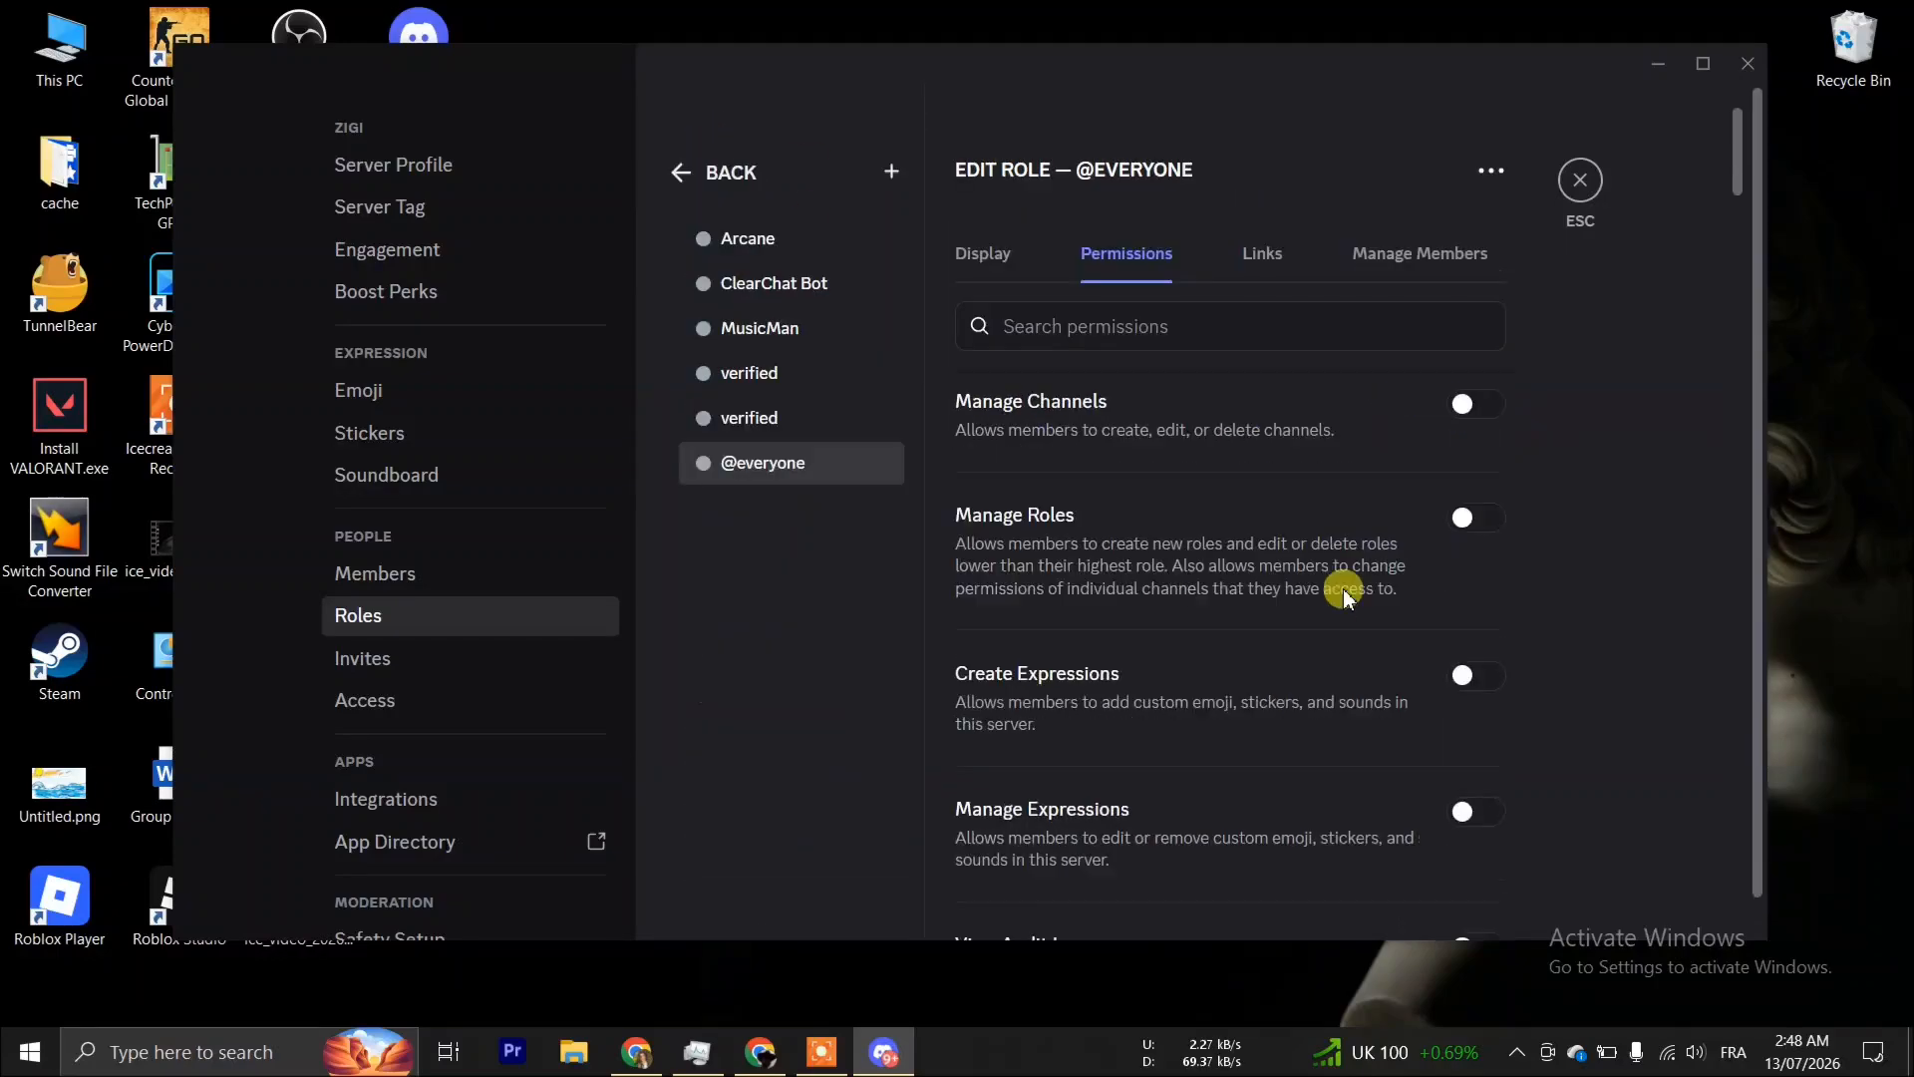
pyautogui.scroll(-10, 1344, 589)
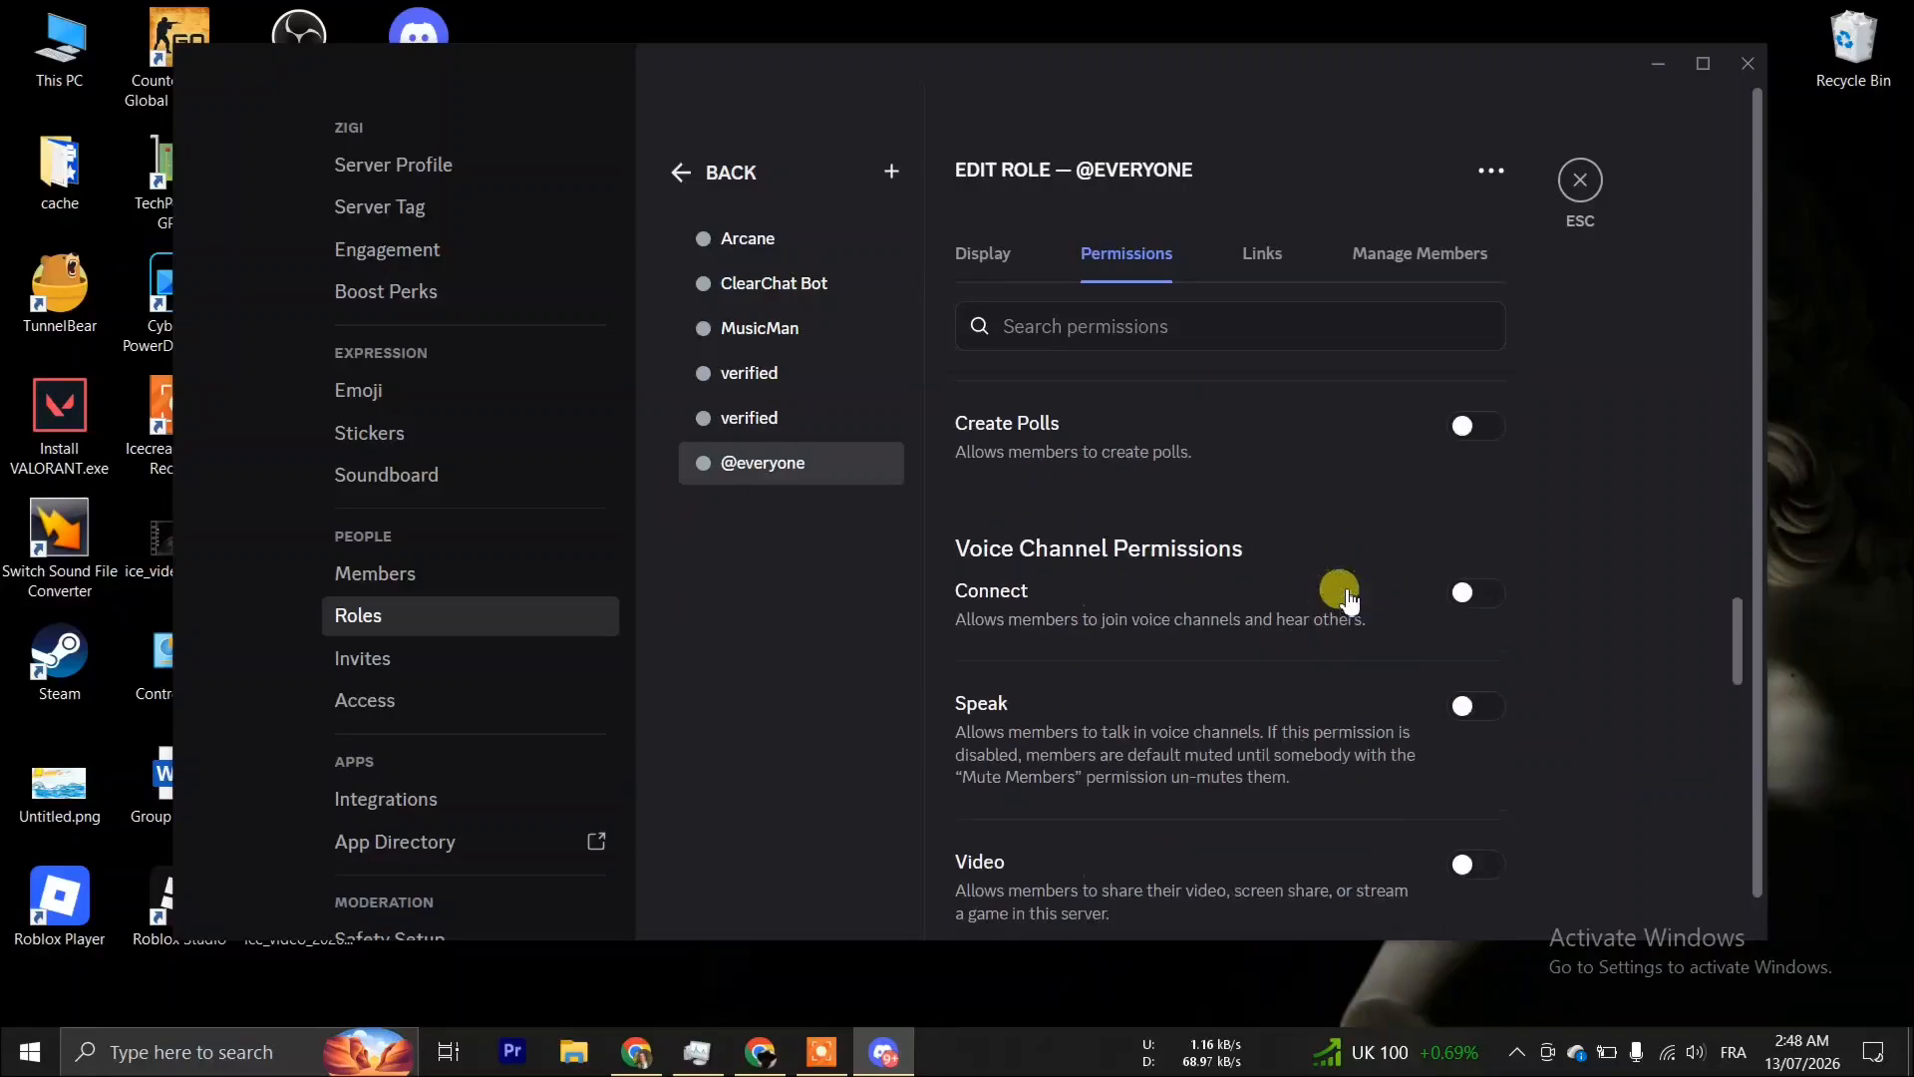
pyautogui.scroll(20, 1344, 588)
# Compare the permissions of the two verified roles, then leave the server settings.
pyautogui.click(774, 372)
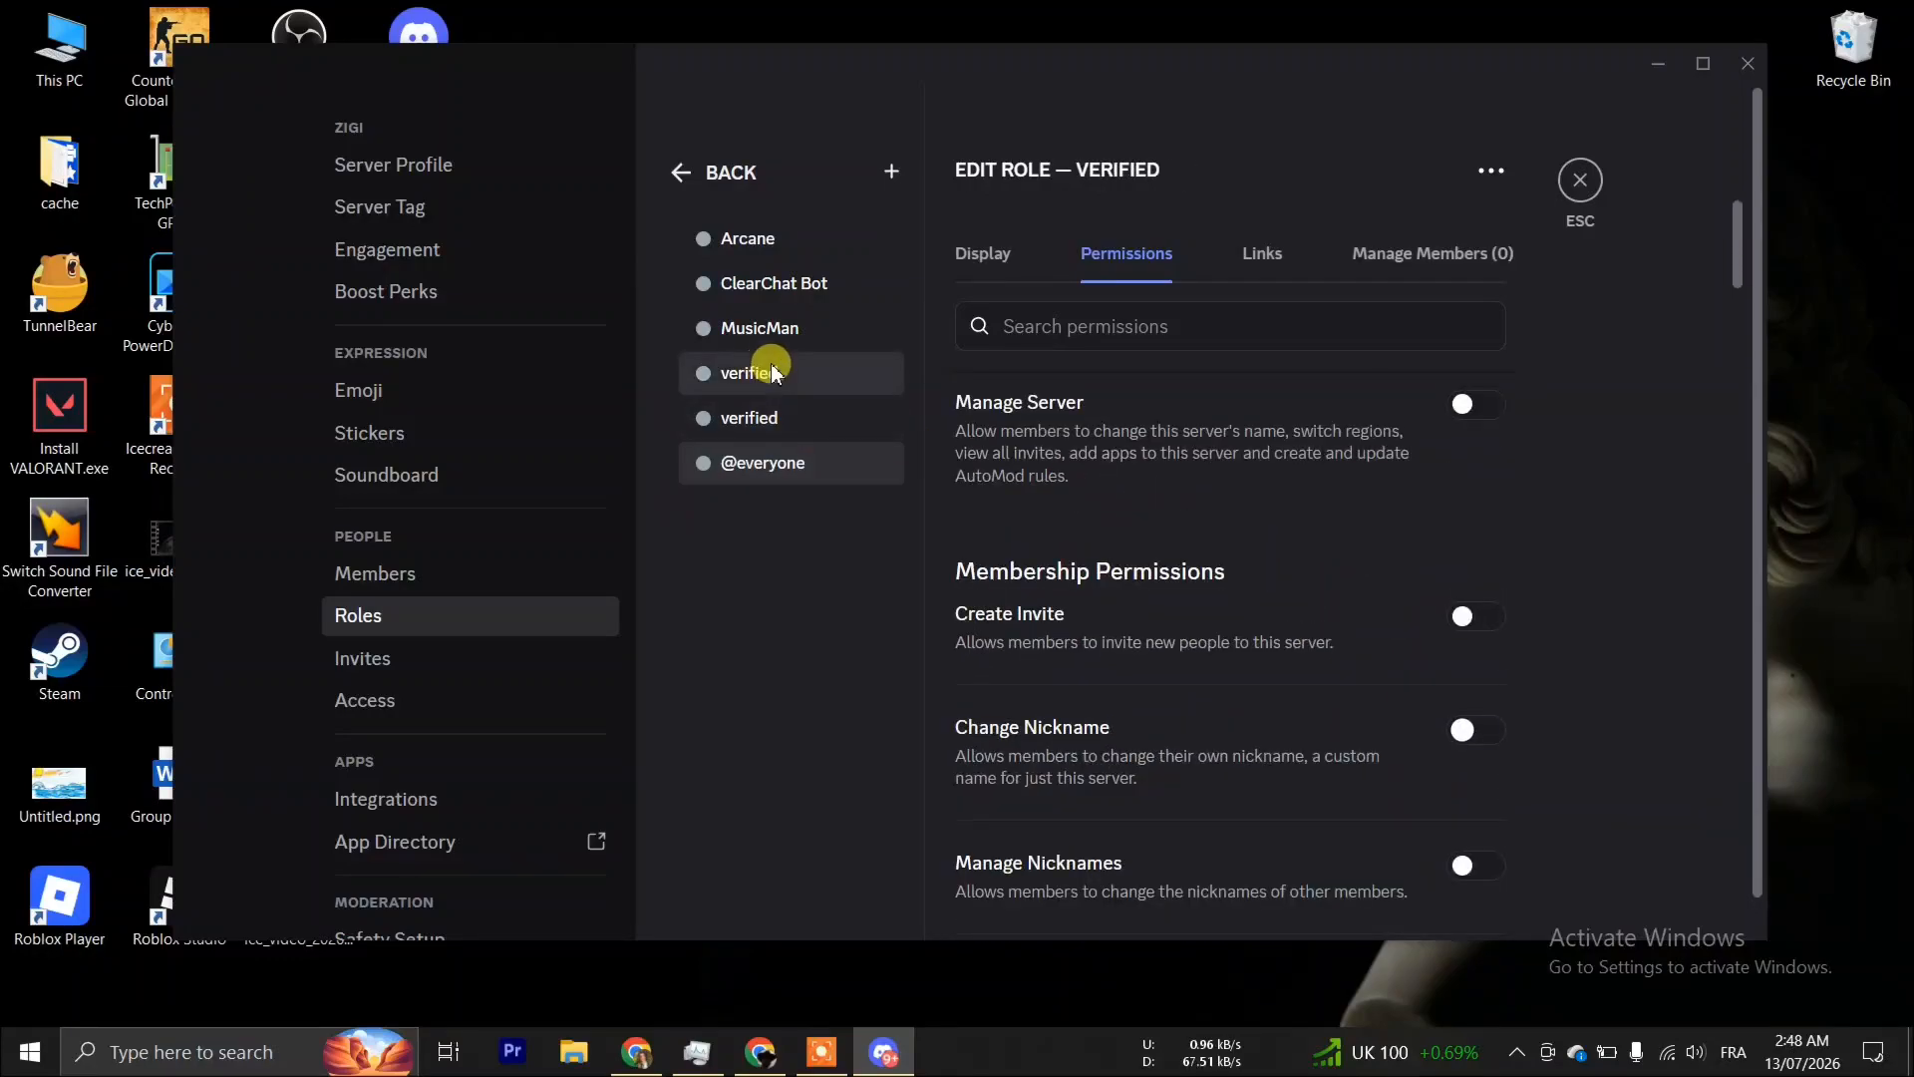
pyautogui.scroll(-4, 1221, 503)
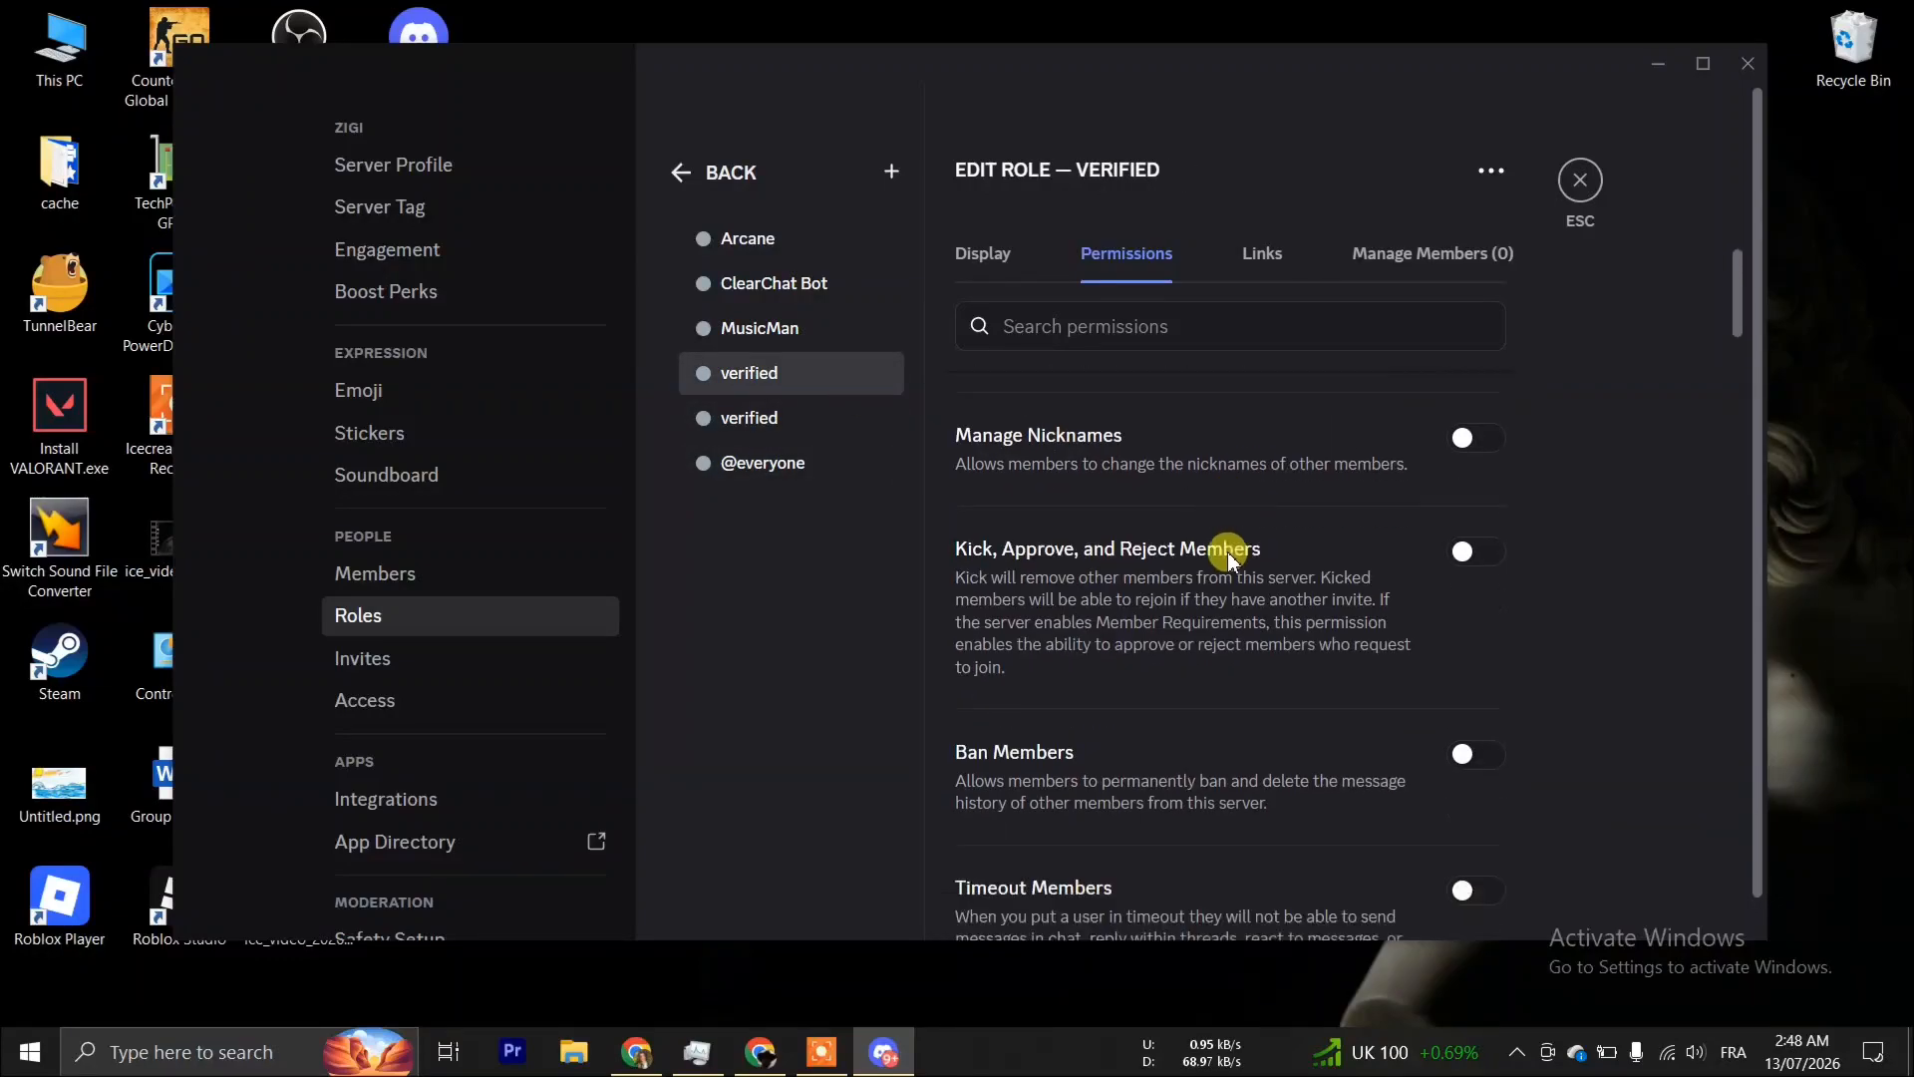
pyautogui.scroll(2, 1228, 551)
pyautogui.click(855, 424)
pyautogui.scroll(-6, 1432, 505)
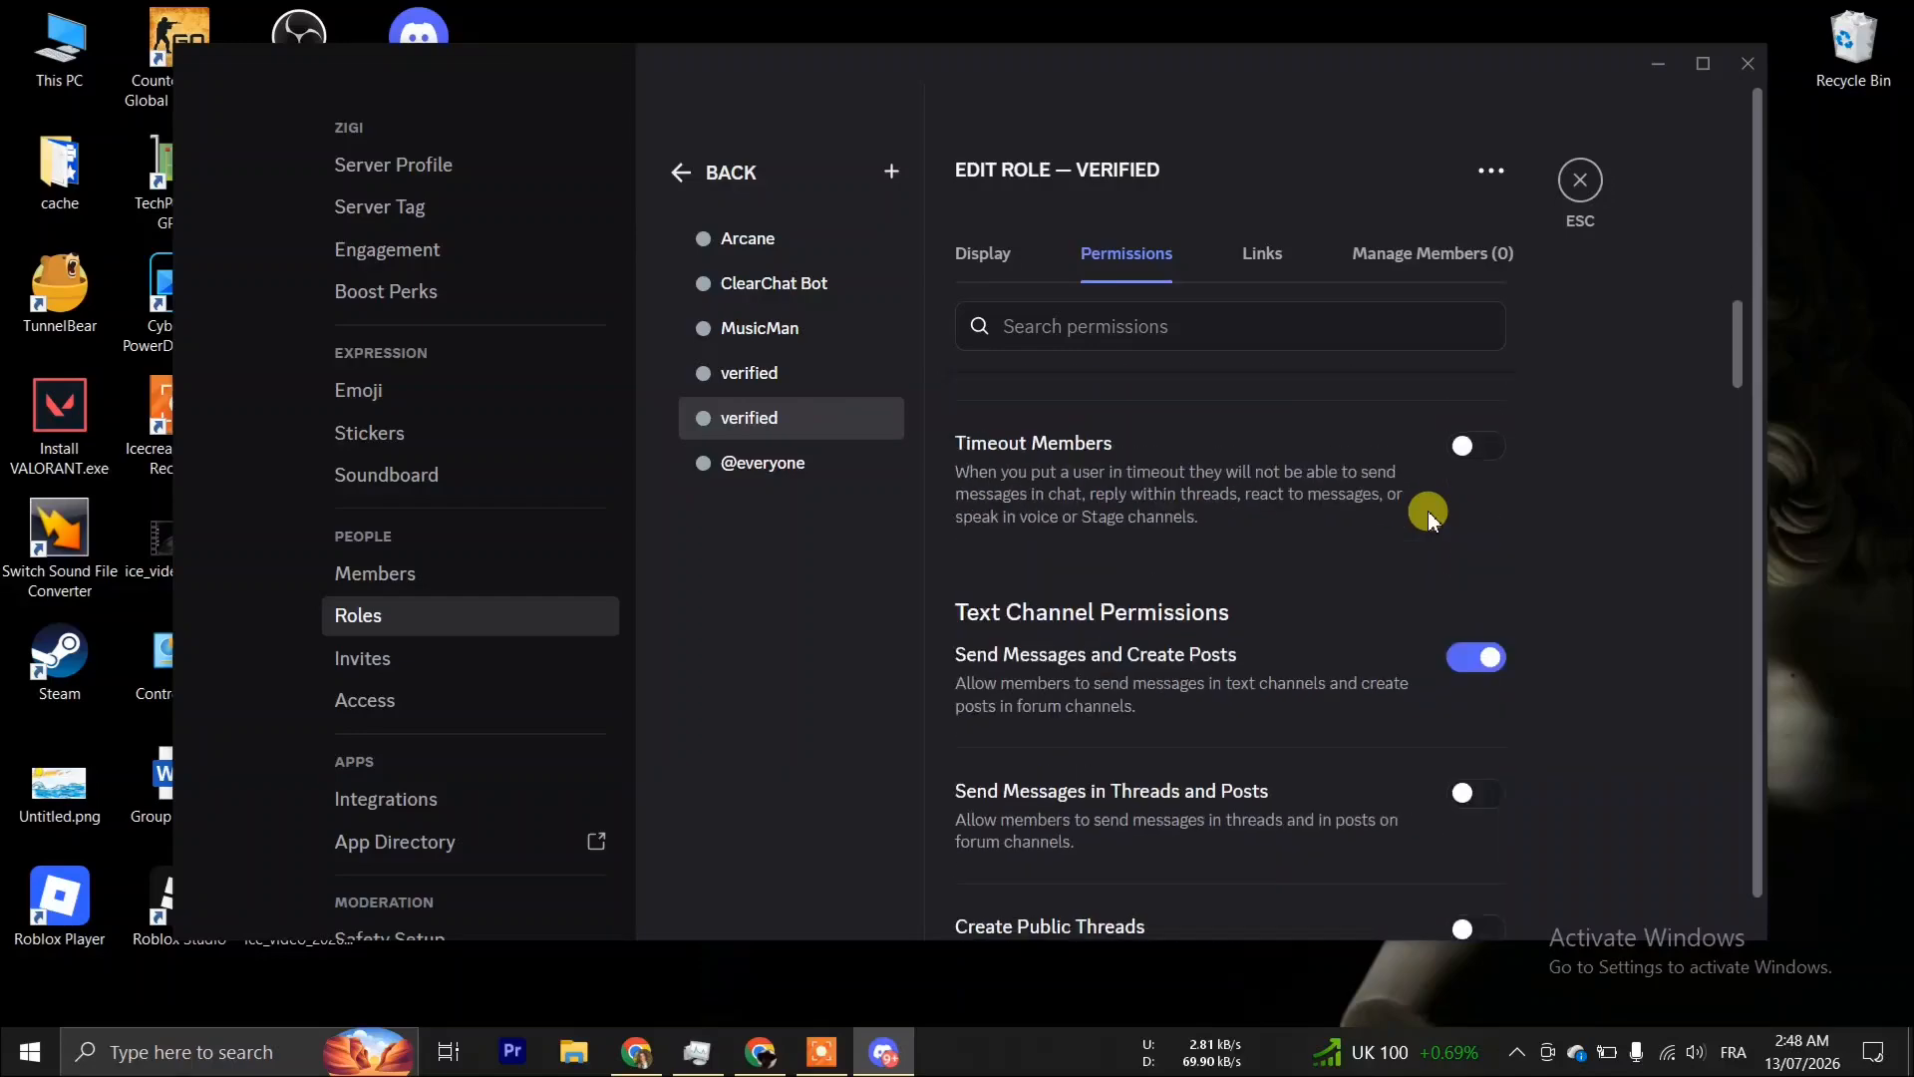
pyautogui.scroll(8, 1432, 514)
pyautogui.scroll(5, 1426, 510)
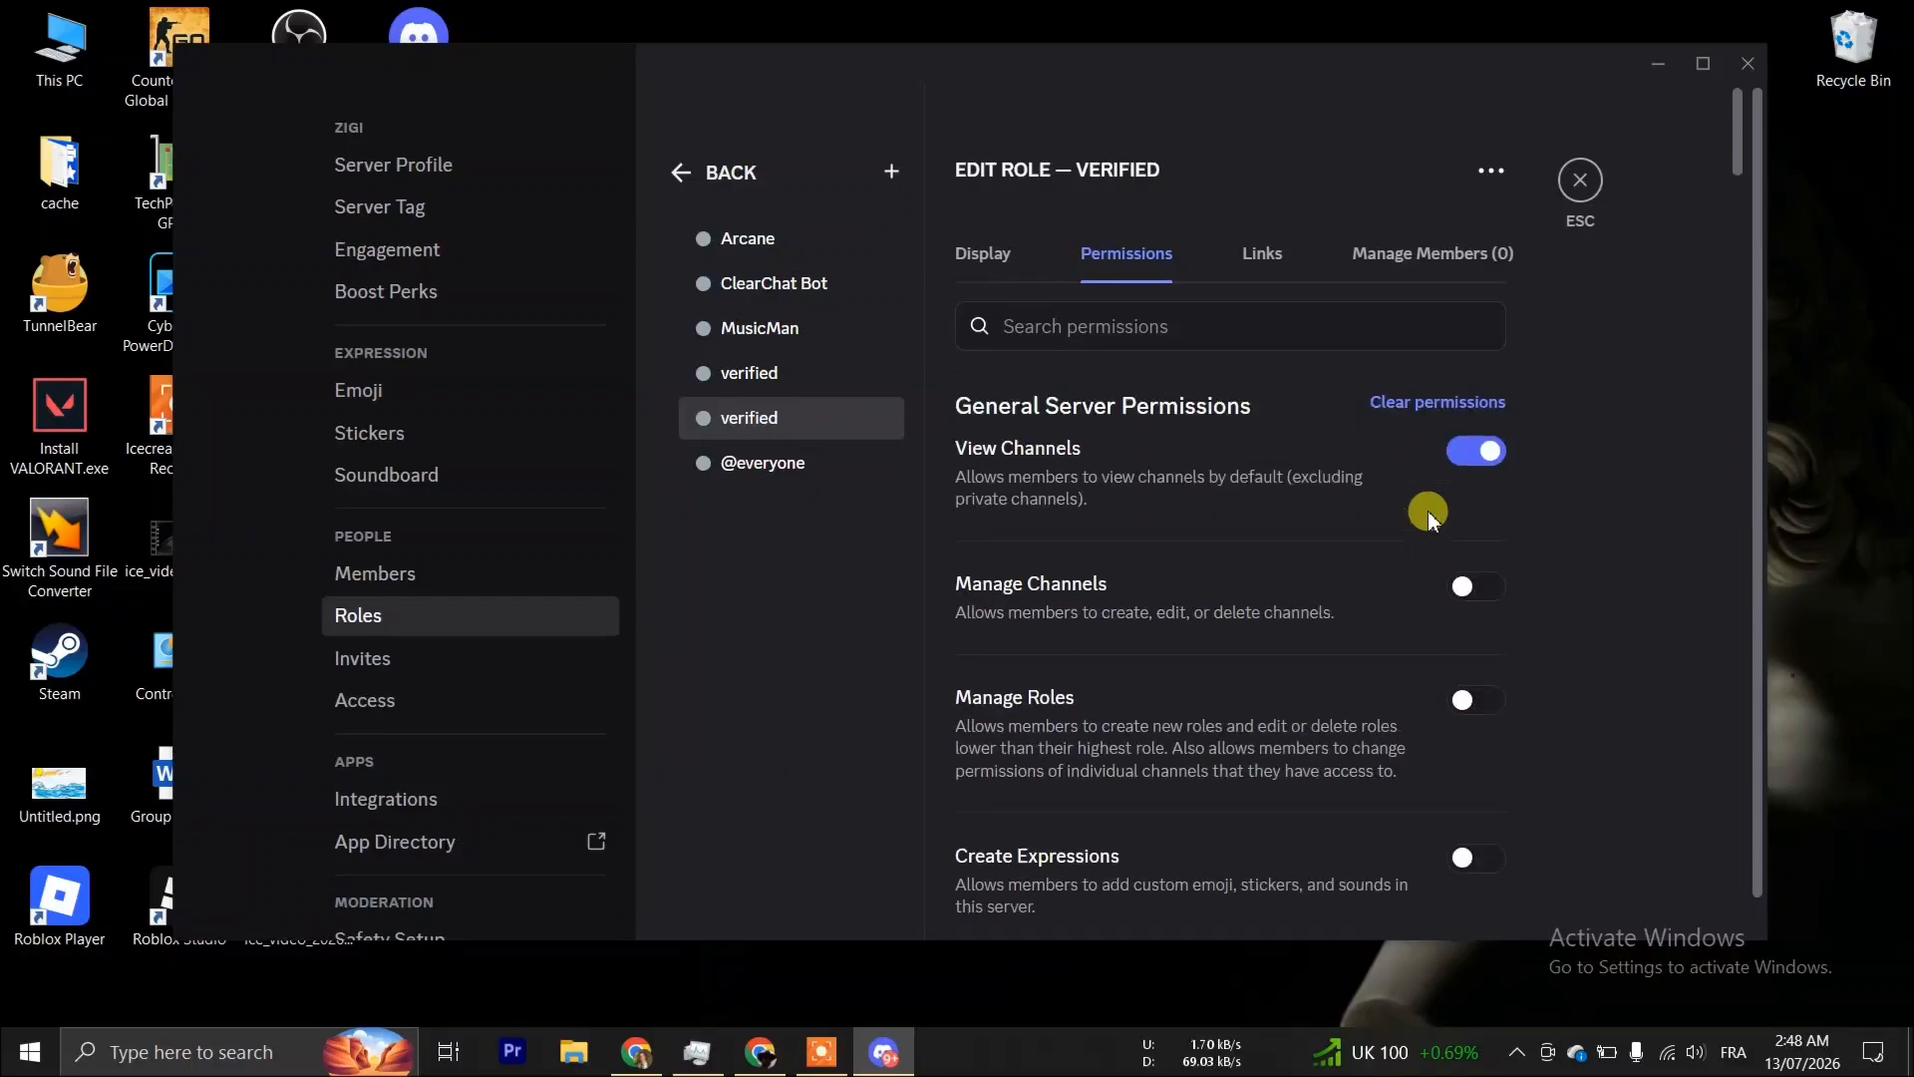
pyautogui.click(697, 172)
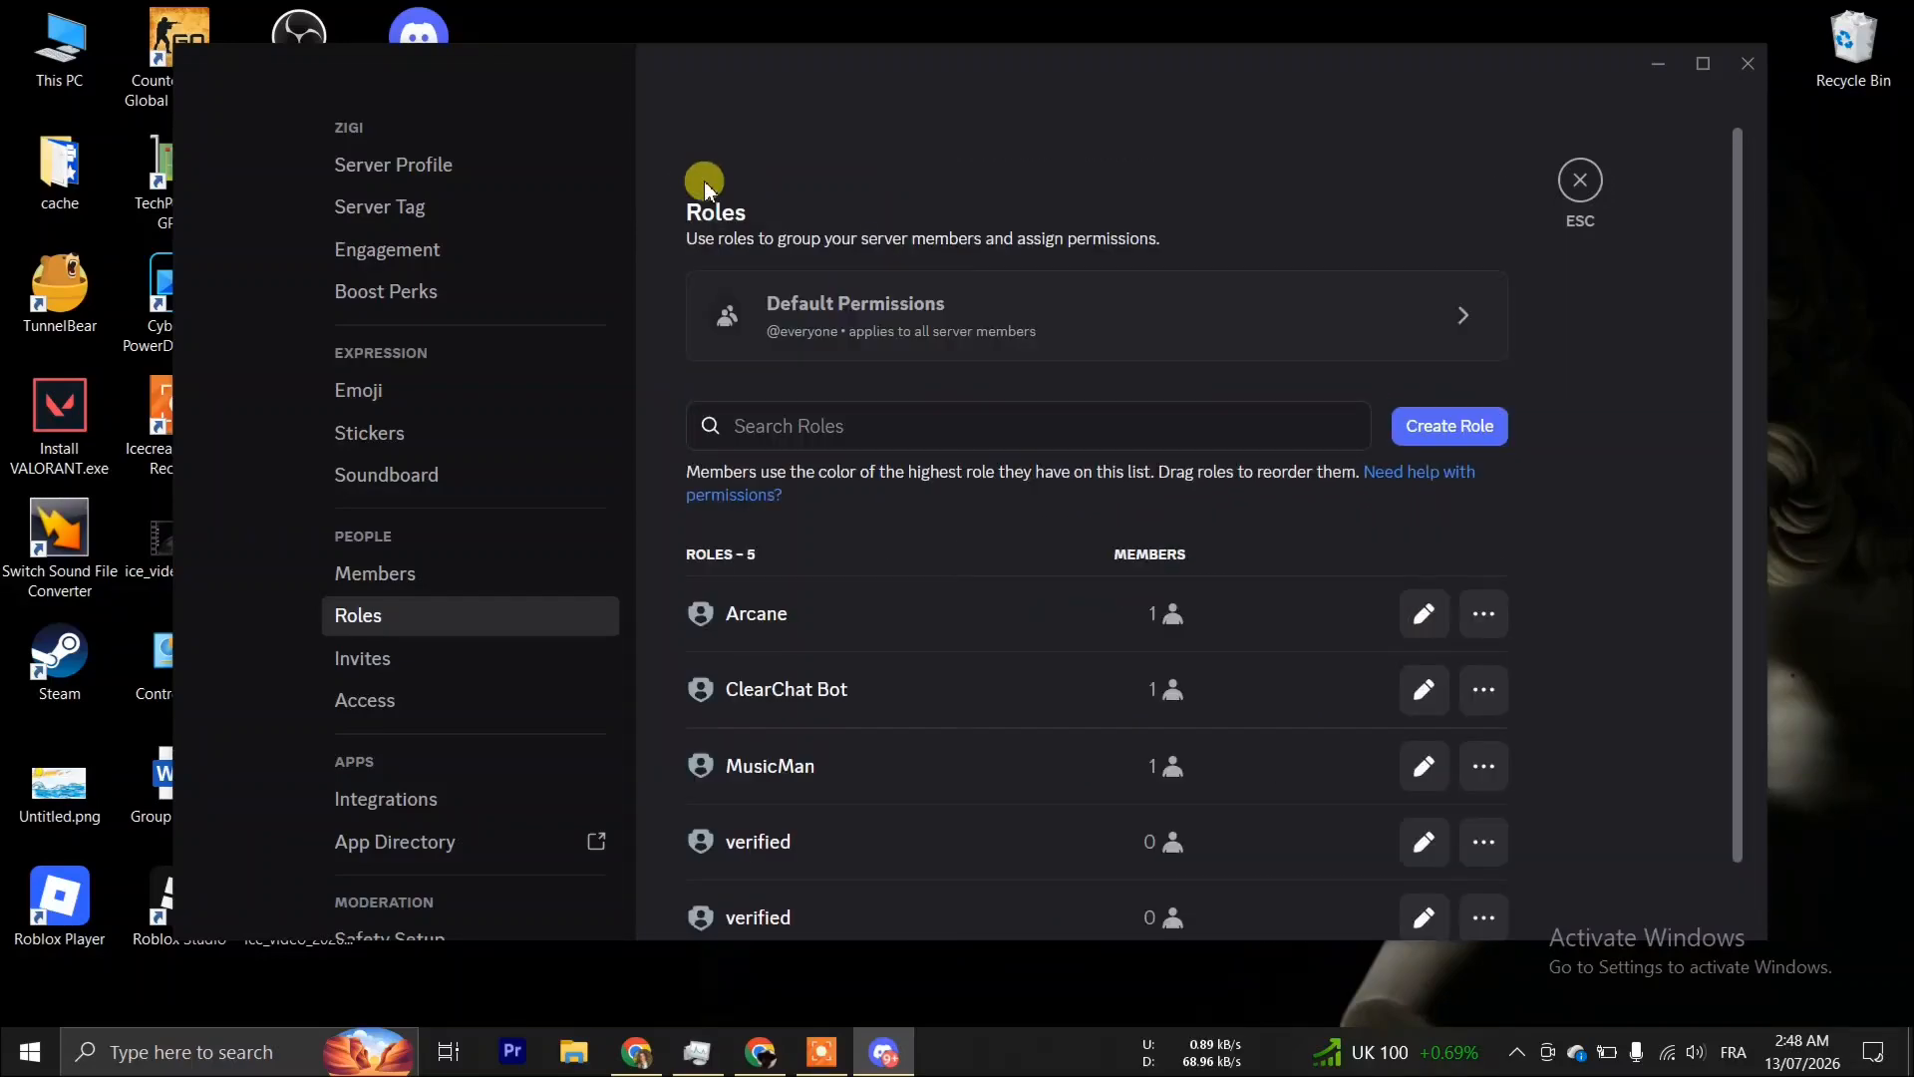
pyautogui.click(1583, 184)
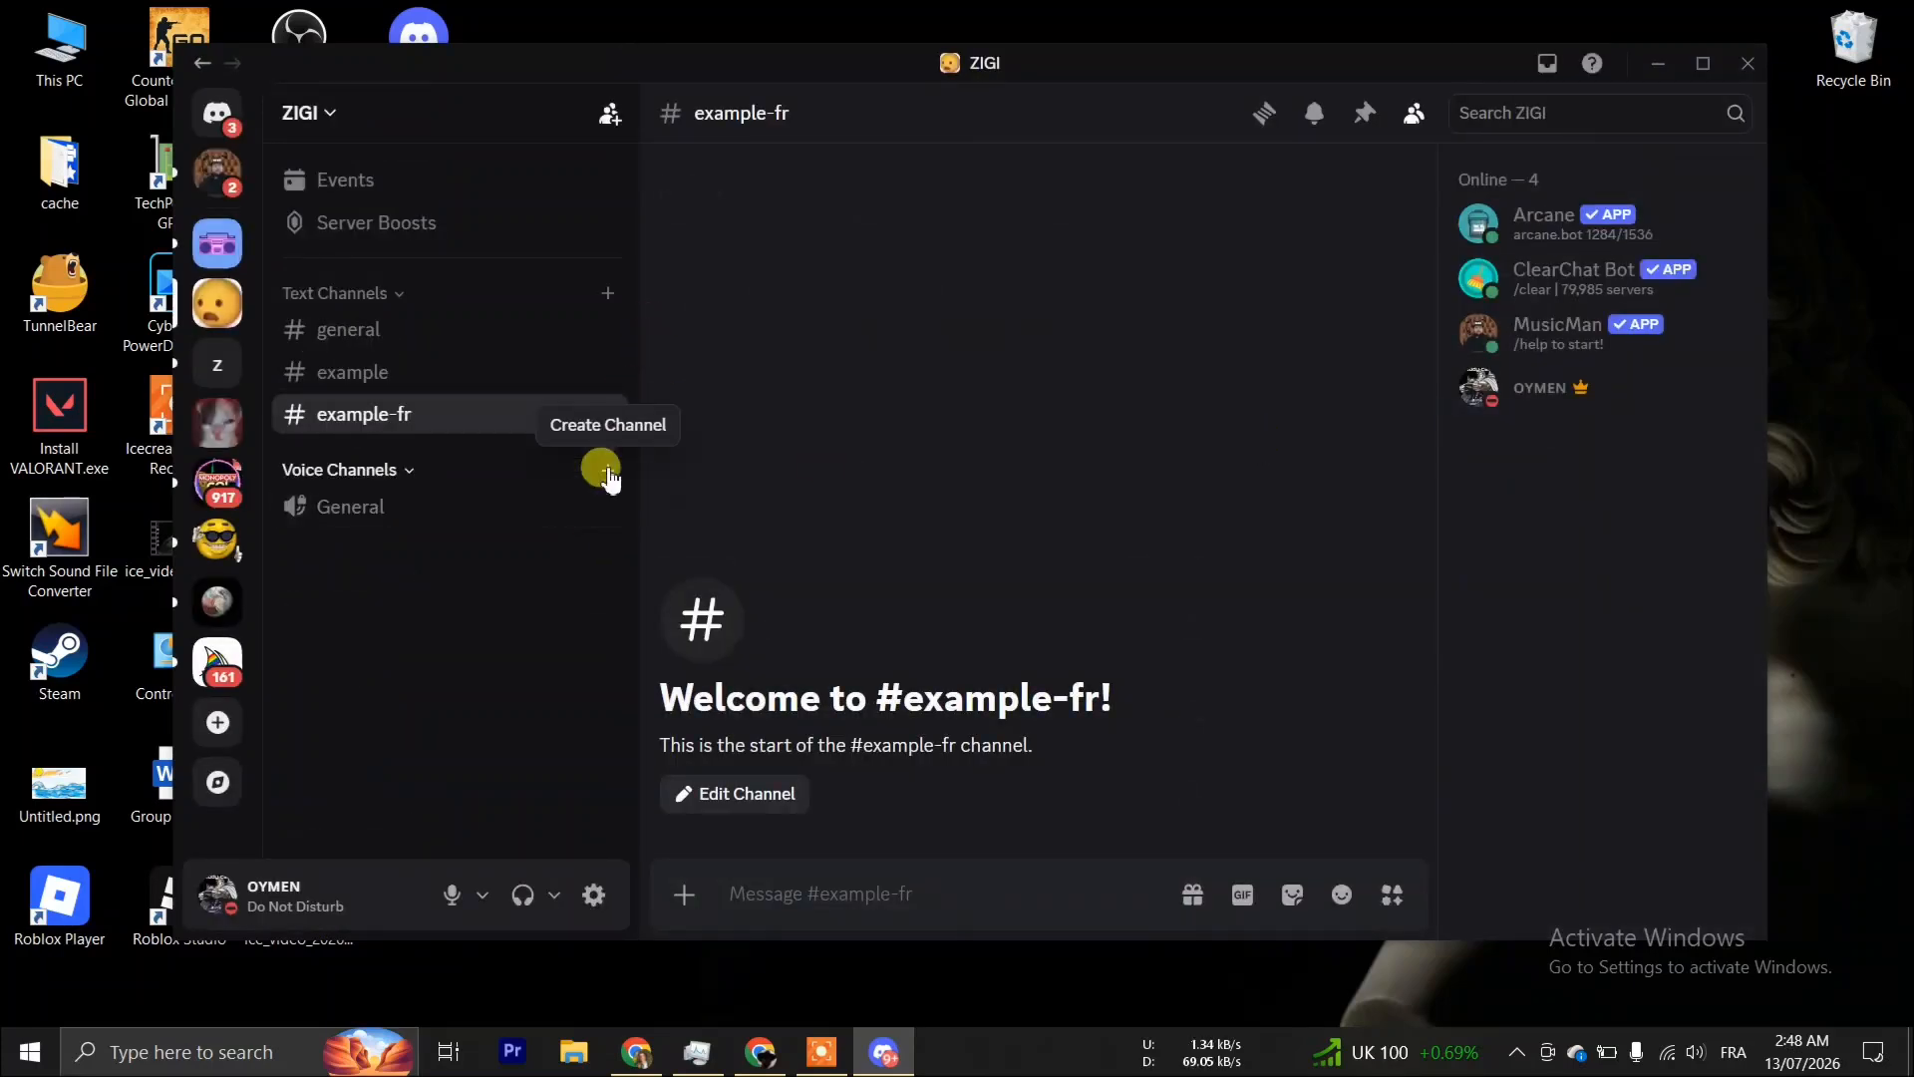
# Create a text channel named verification-channel in the Text Channels category.
pyautogui.click(608, 295)
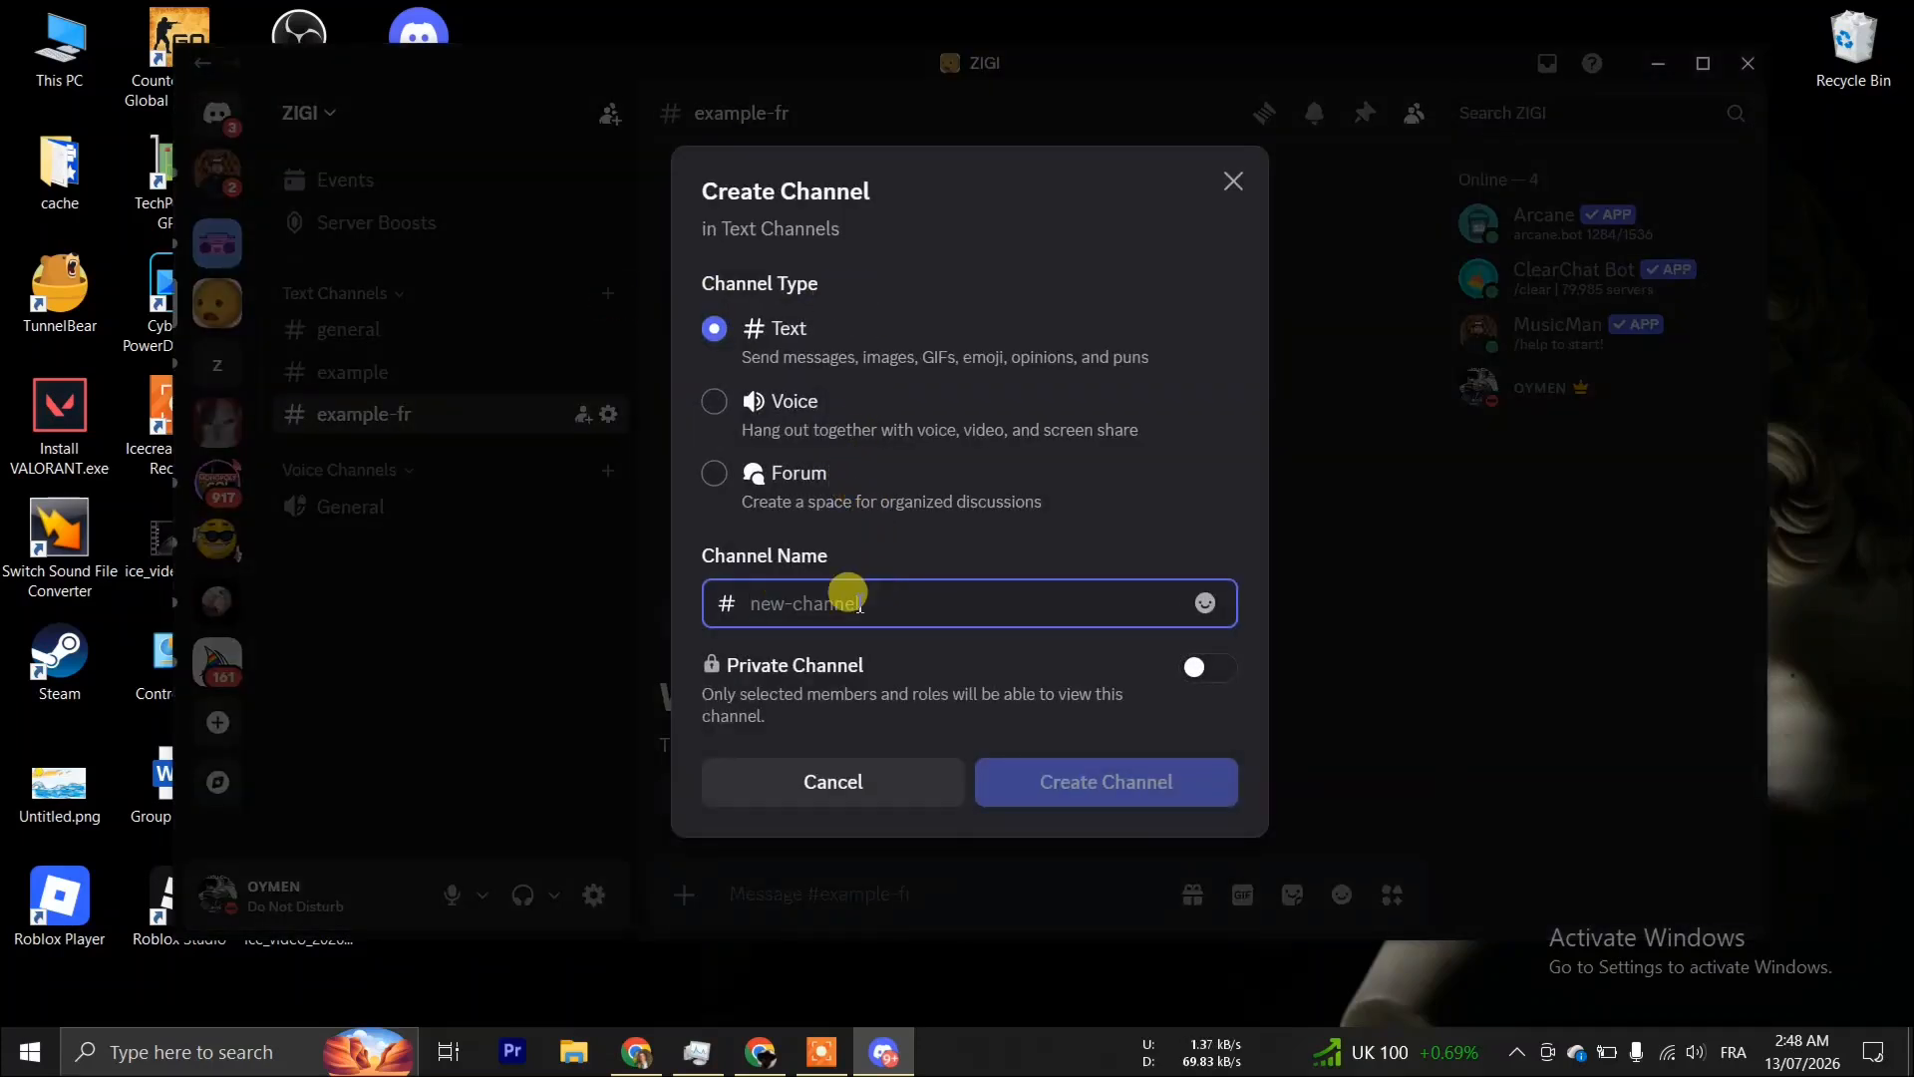
pyautogui.write('verification-channel')
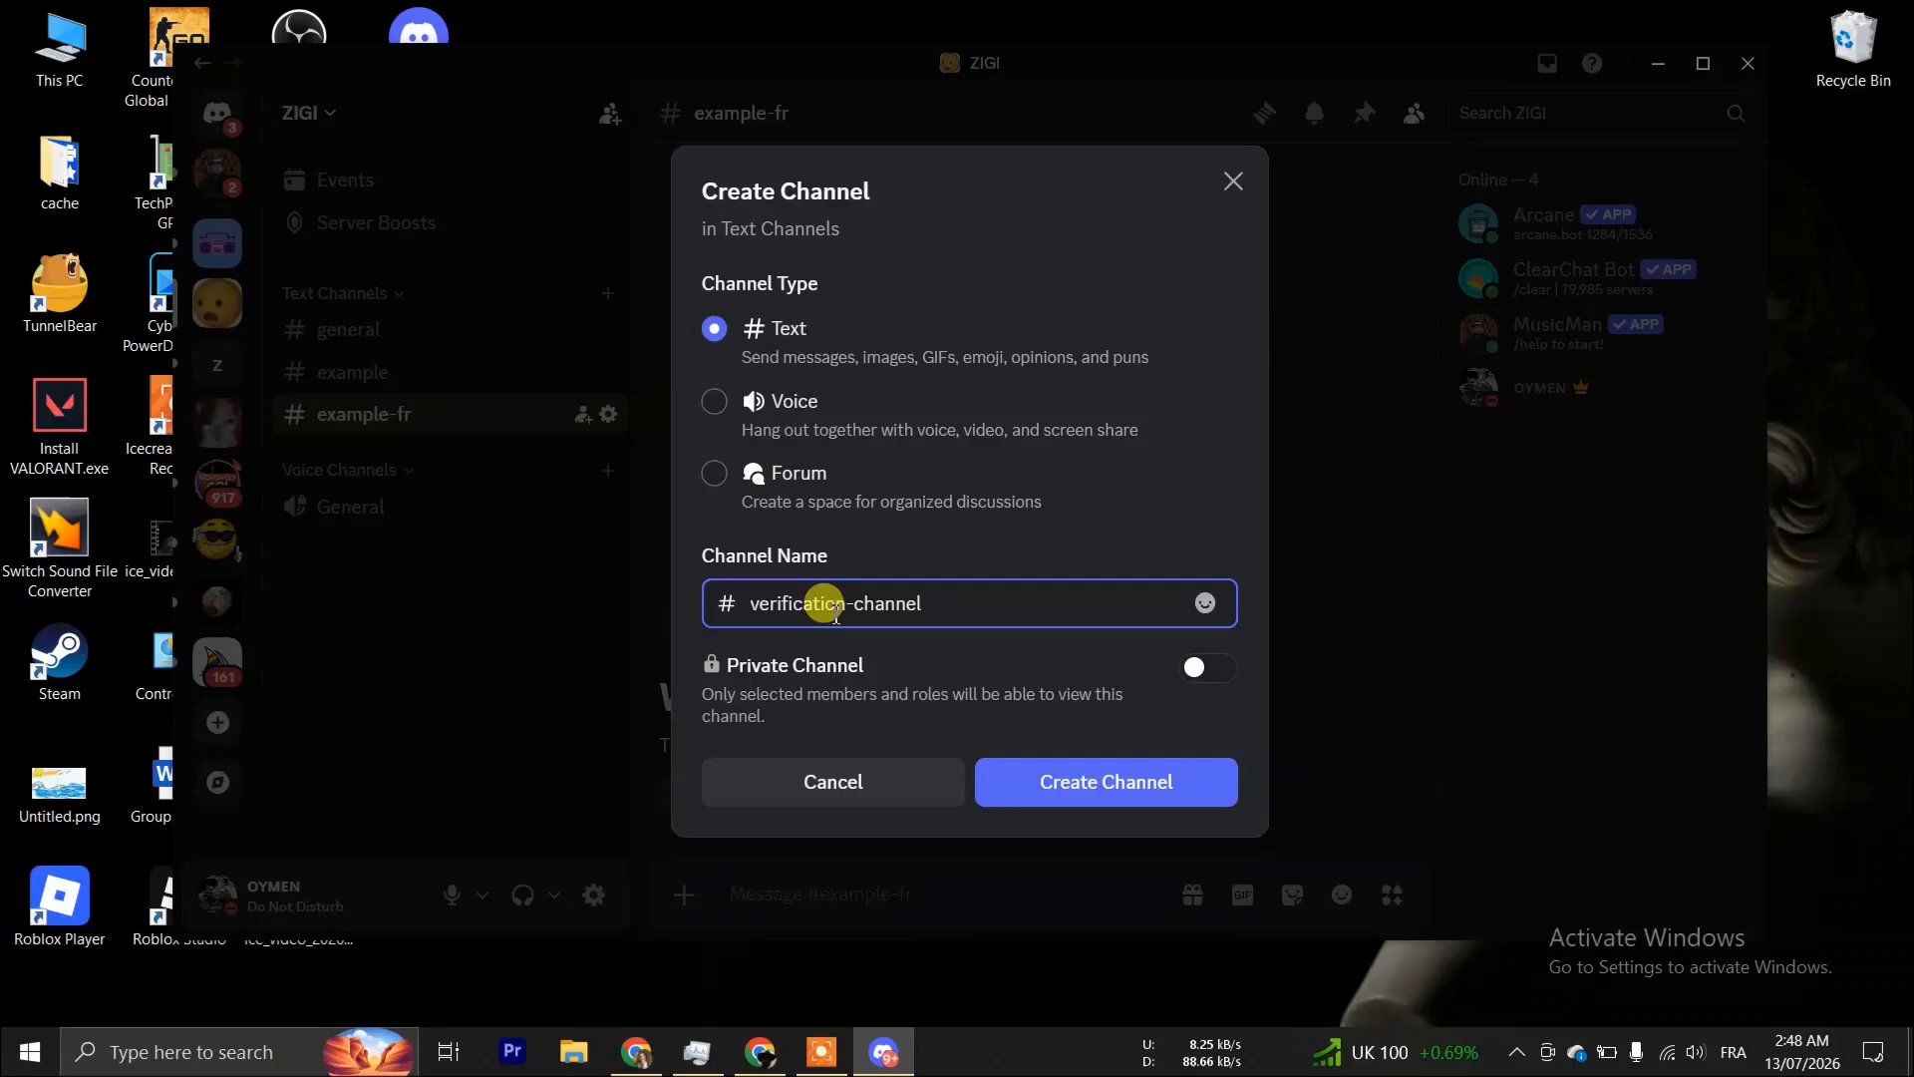
pyautogui.press('Return')
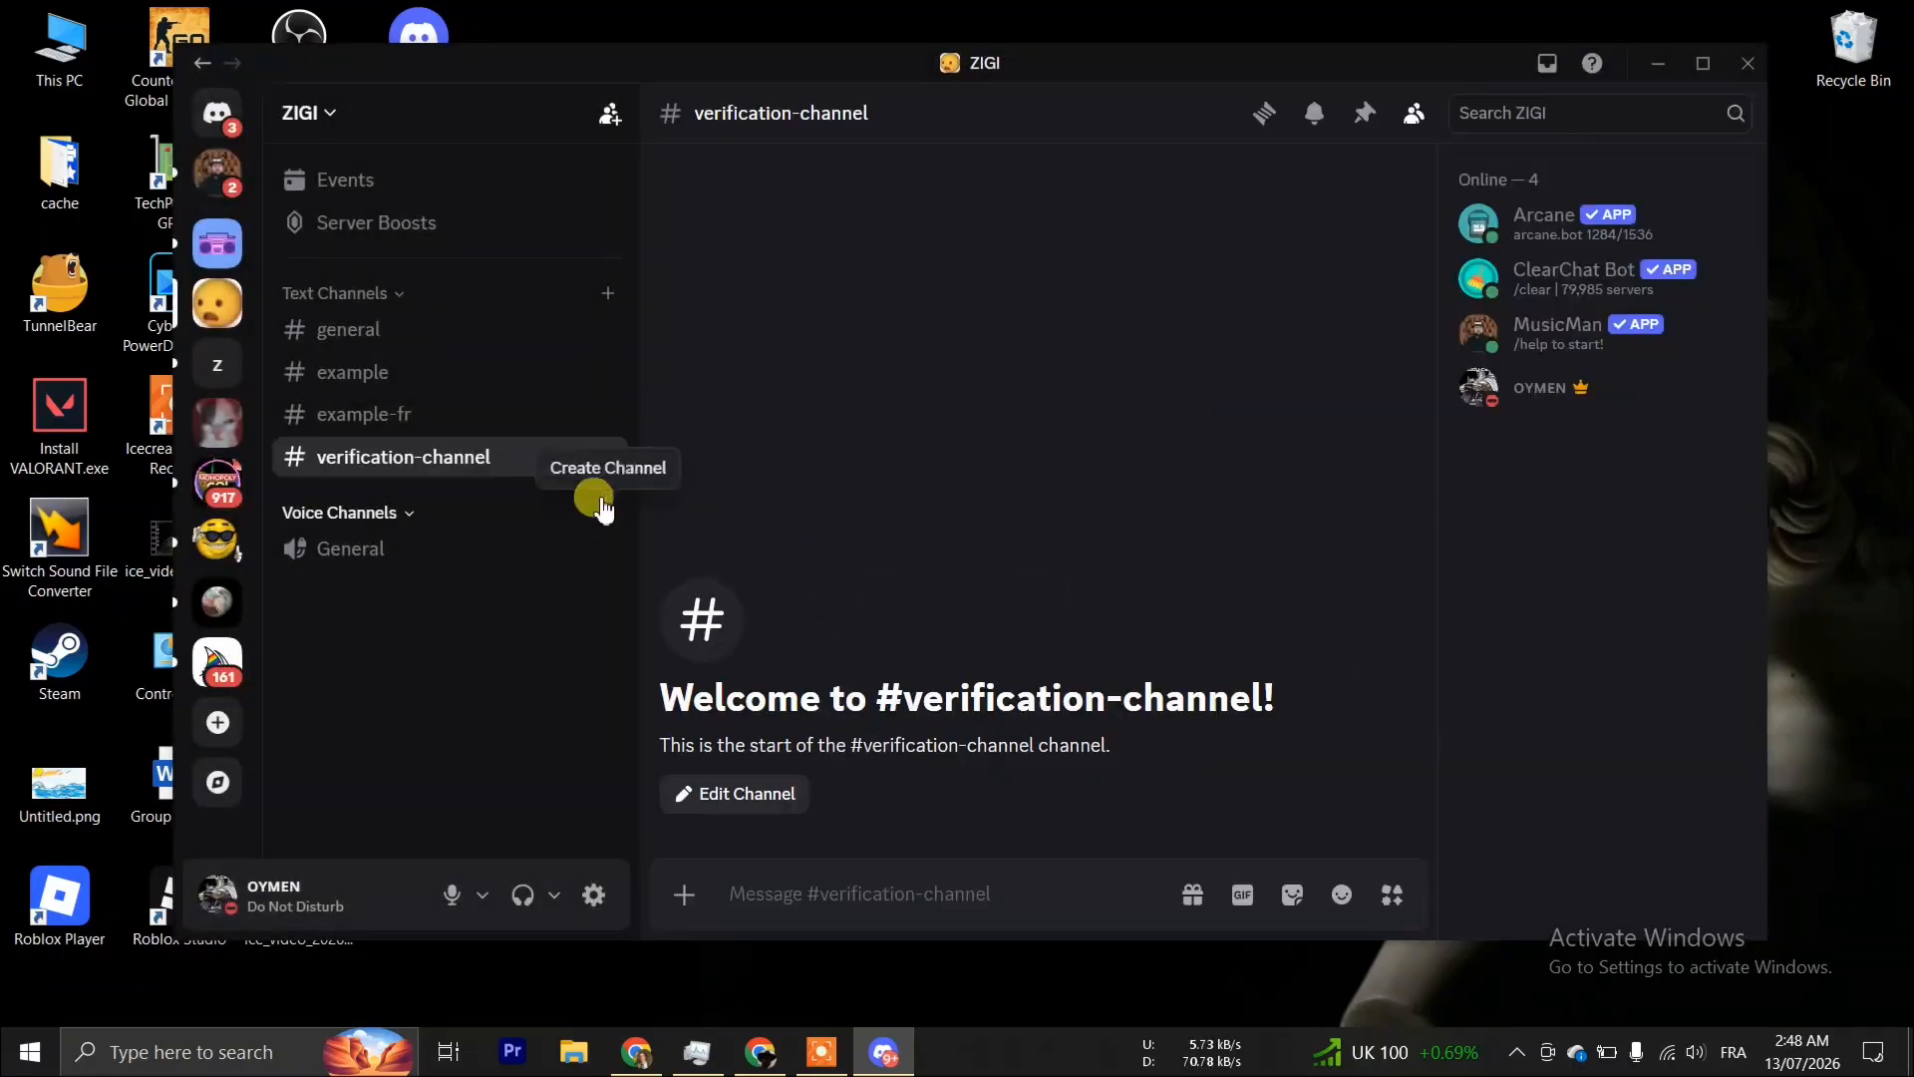
pyautogui.click(607, 457)
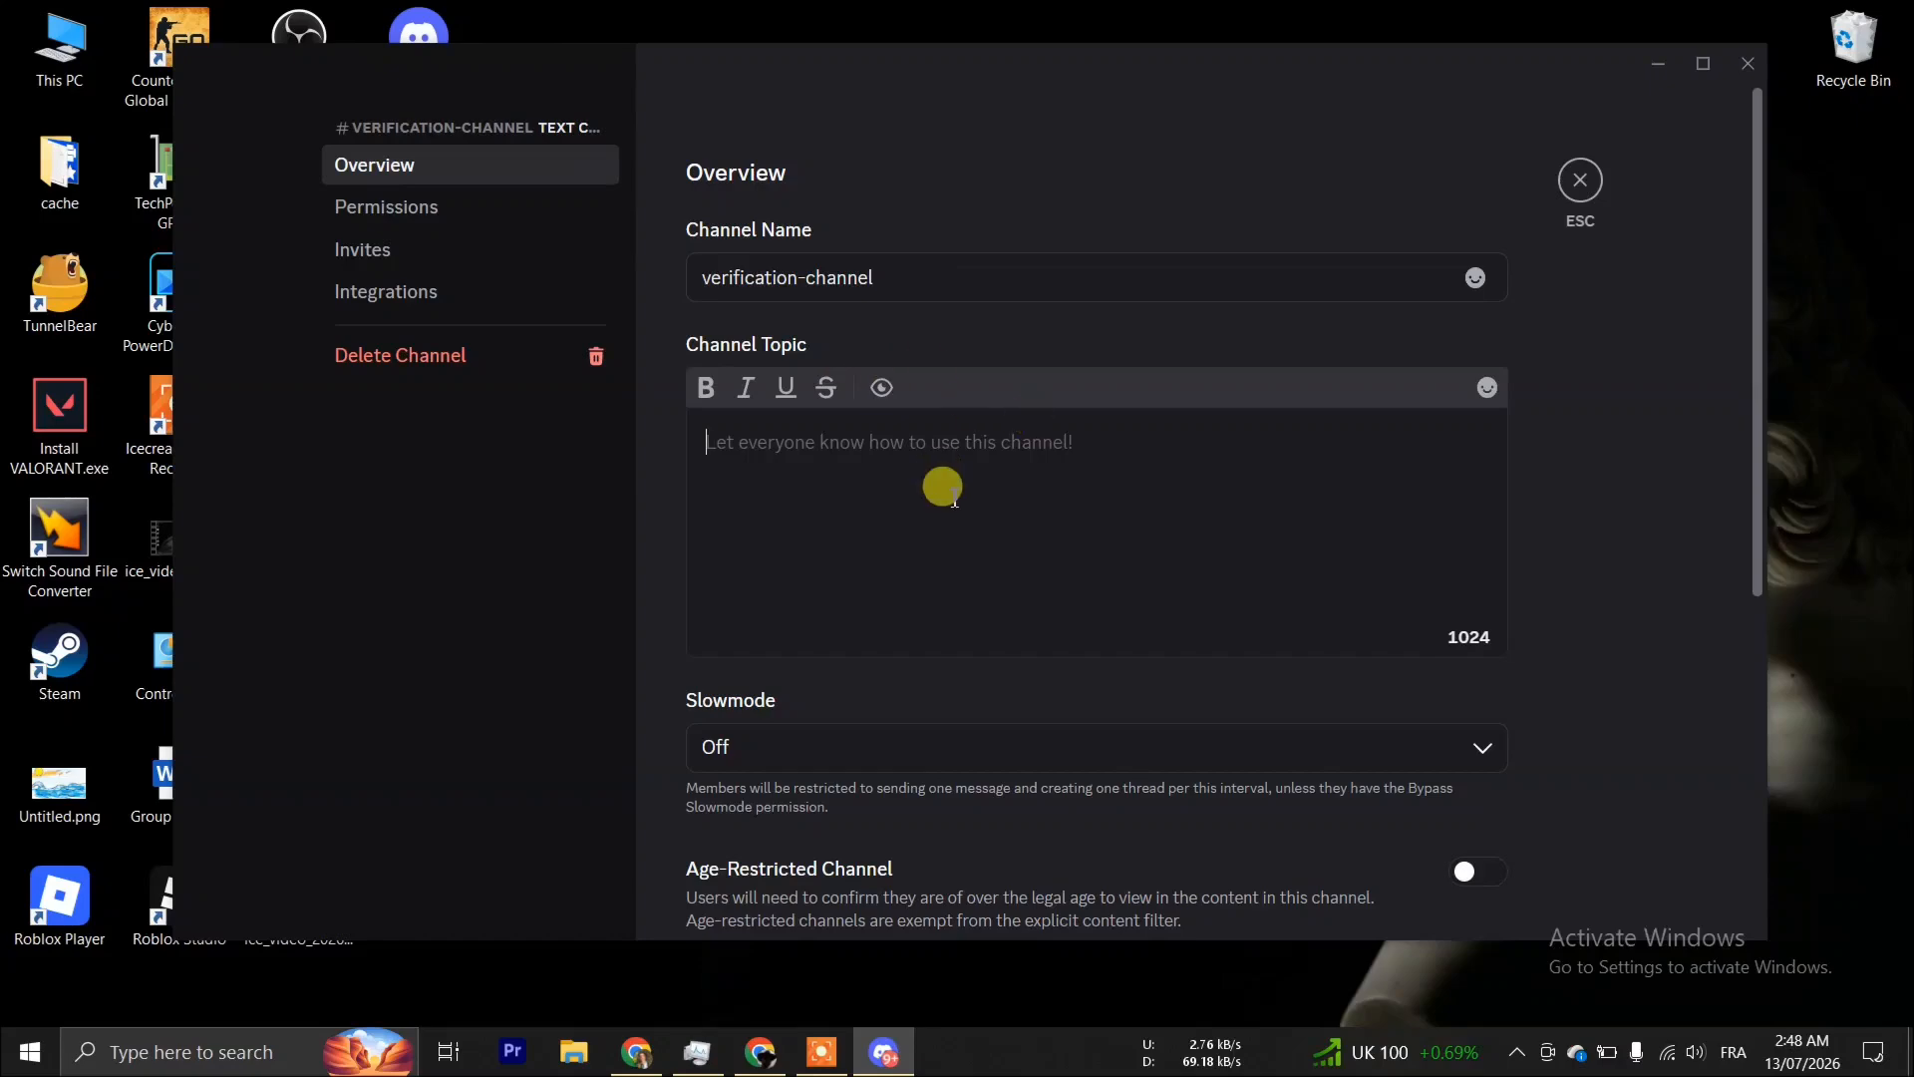
pyautogui.click(489, 207)
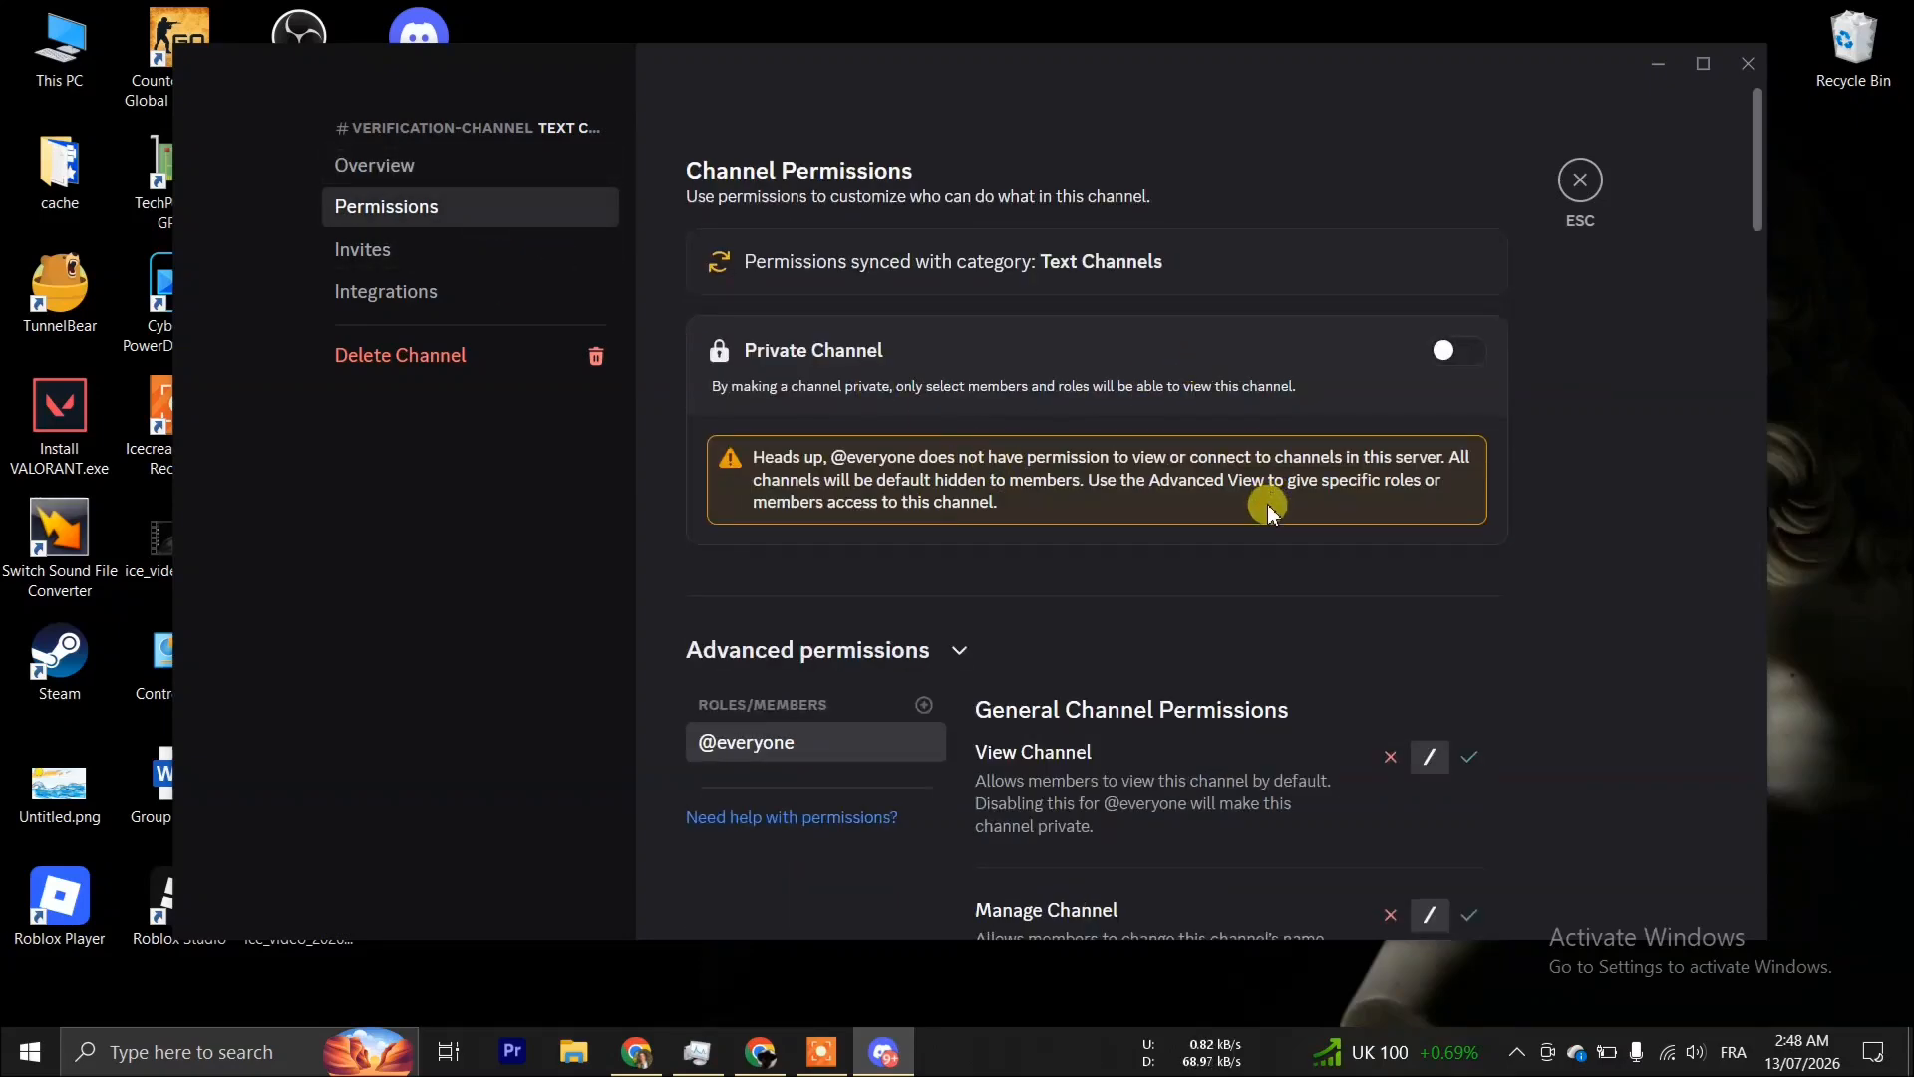
pyautogui.scroll(-4, 1270, 511)
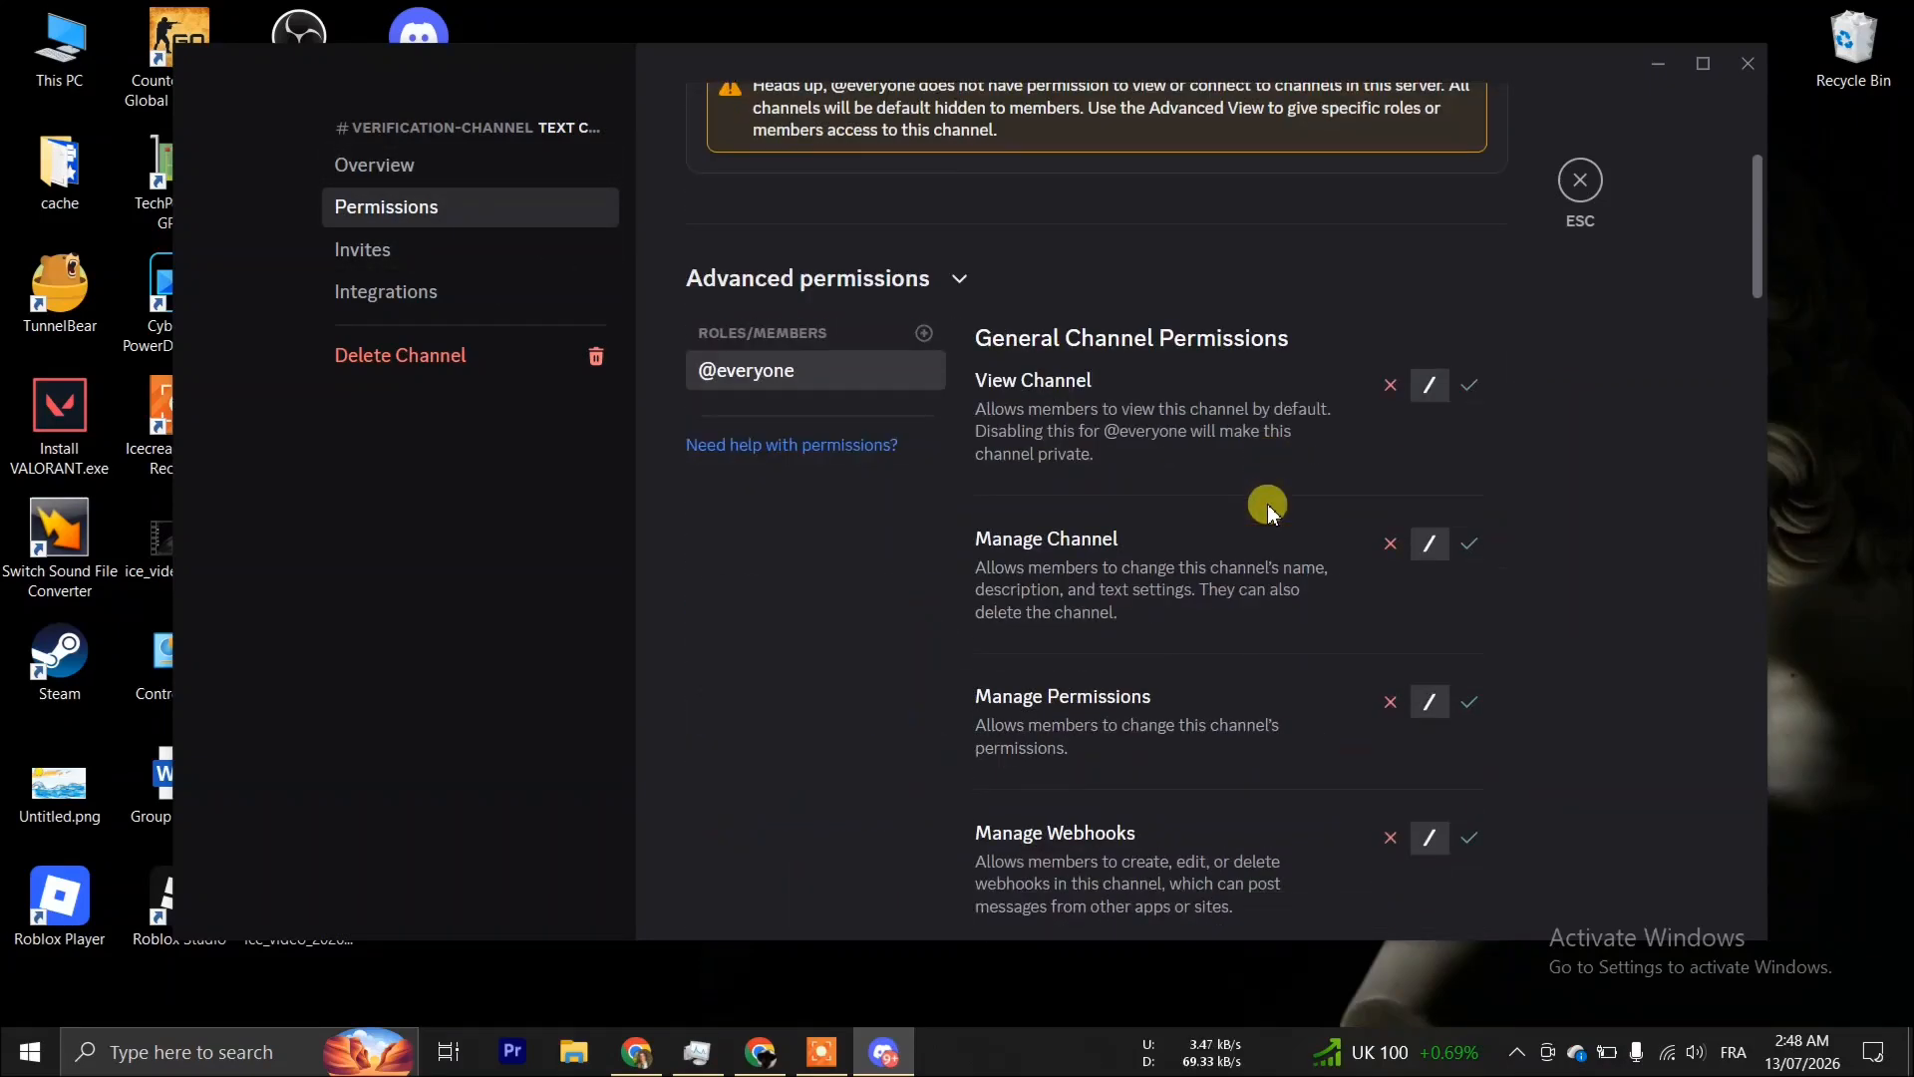
pyautogui.click(1468, 386)
pyautogui.scroll(-15, 1339, 588)
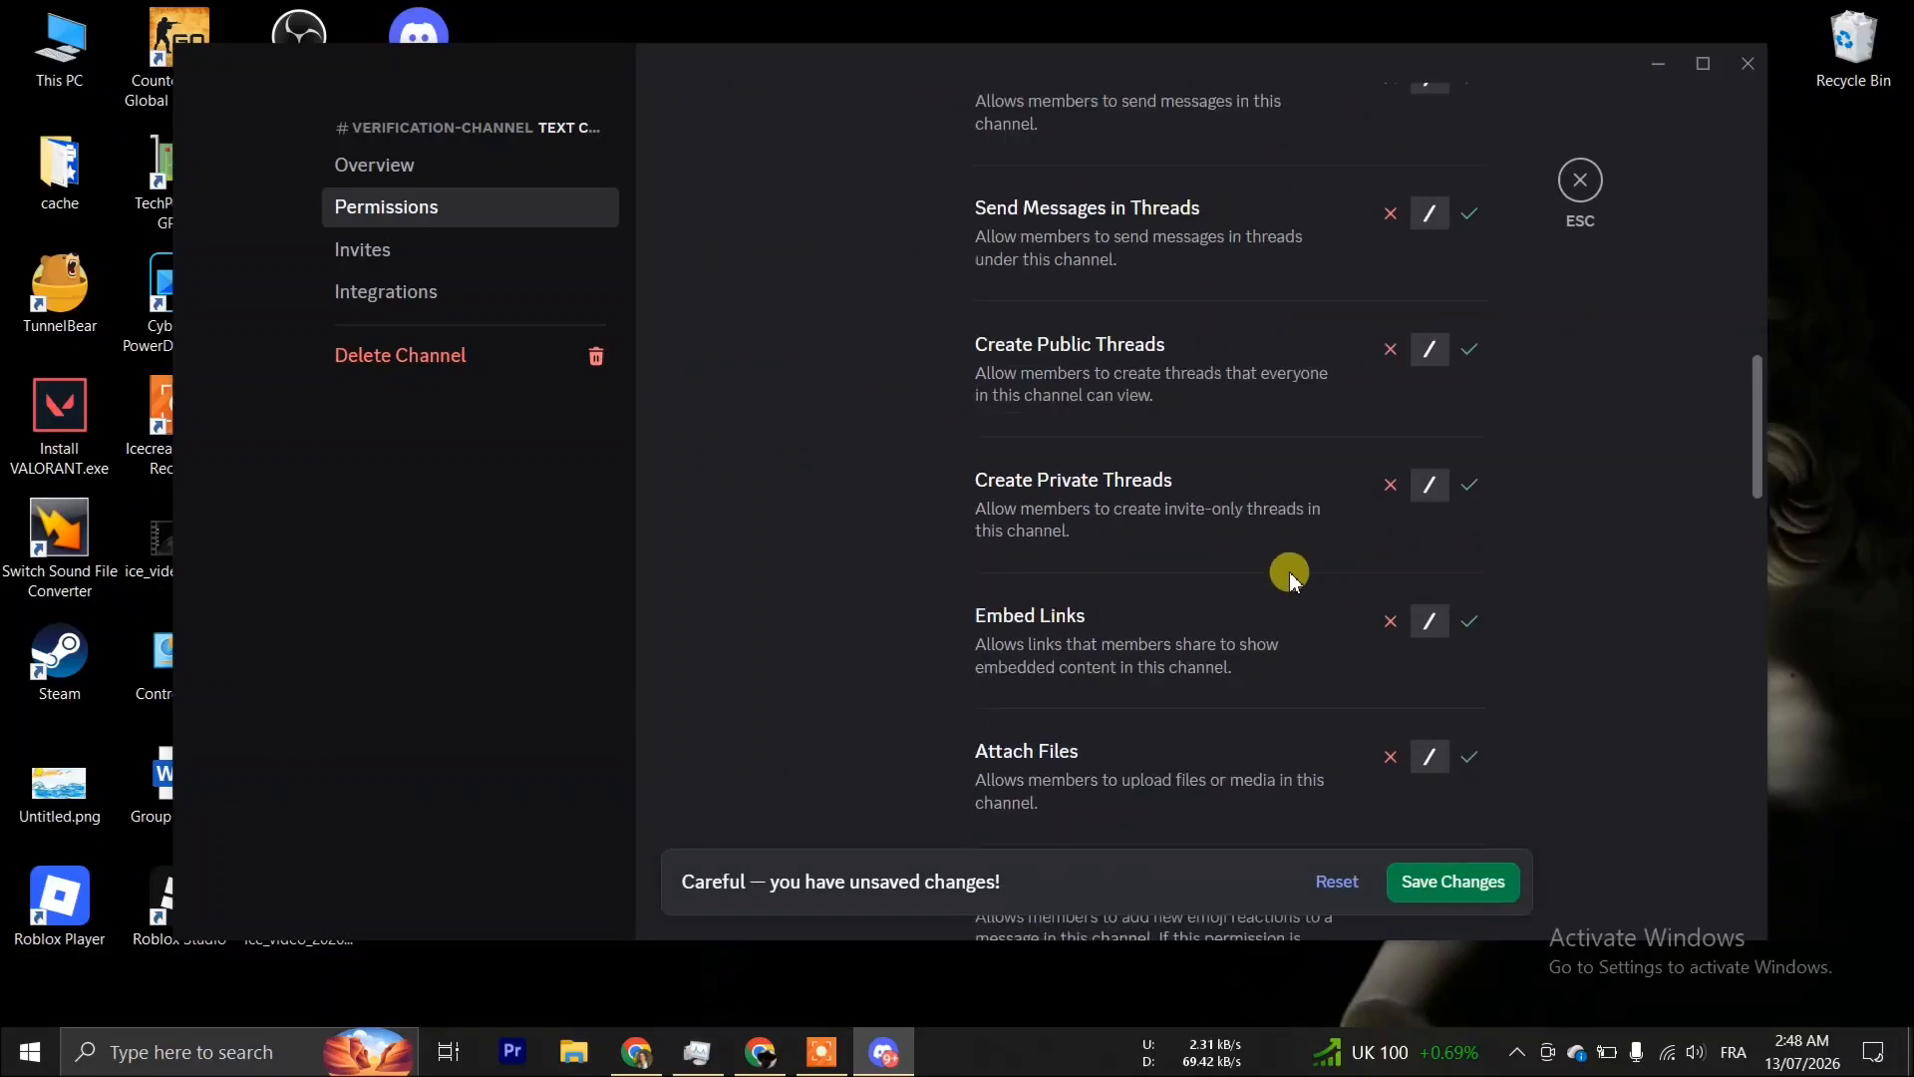
pyautogui.scroll(-5, 1178, 612)
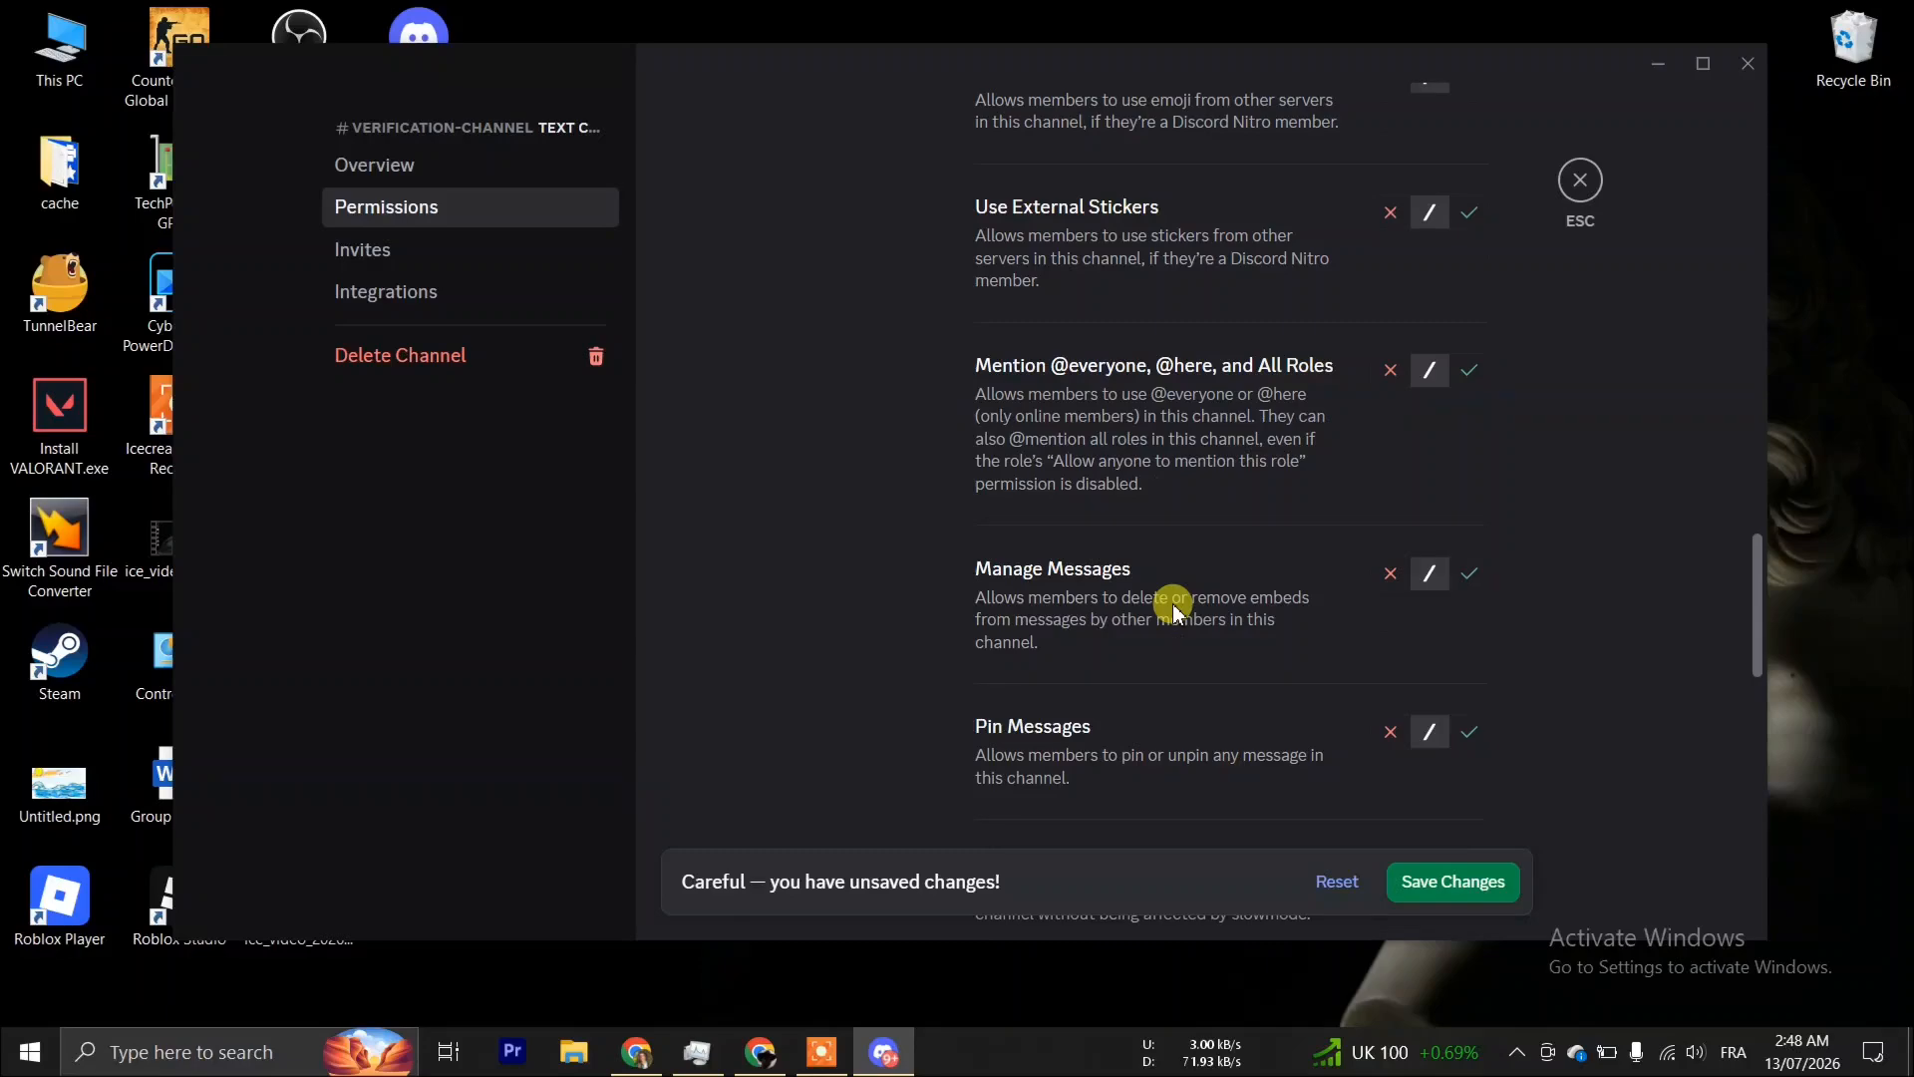
pyautogui.scroll(-8, 1178, 612)
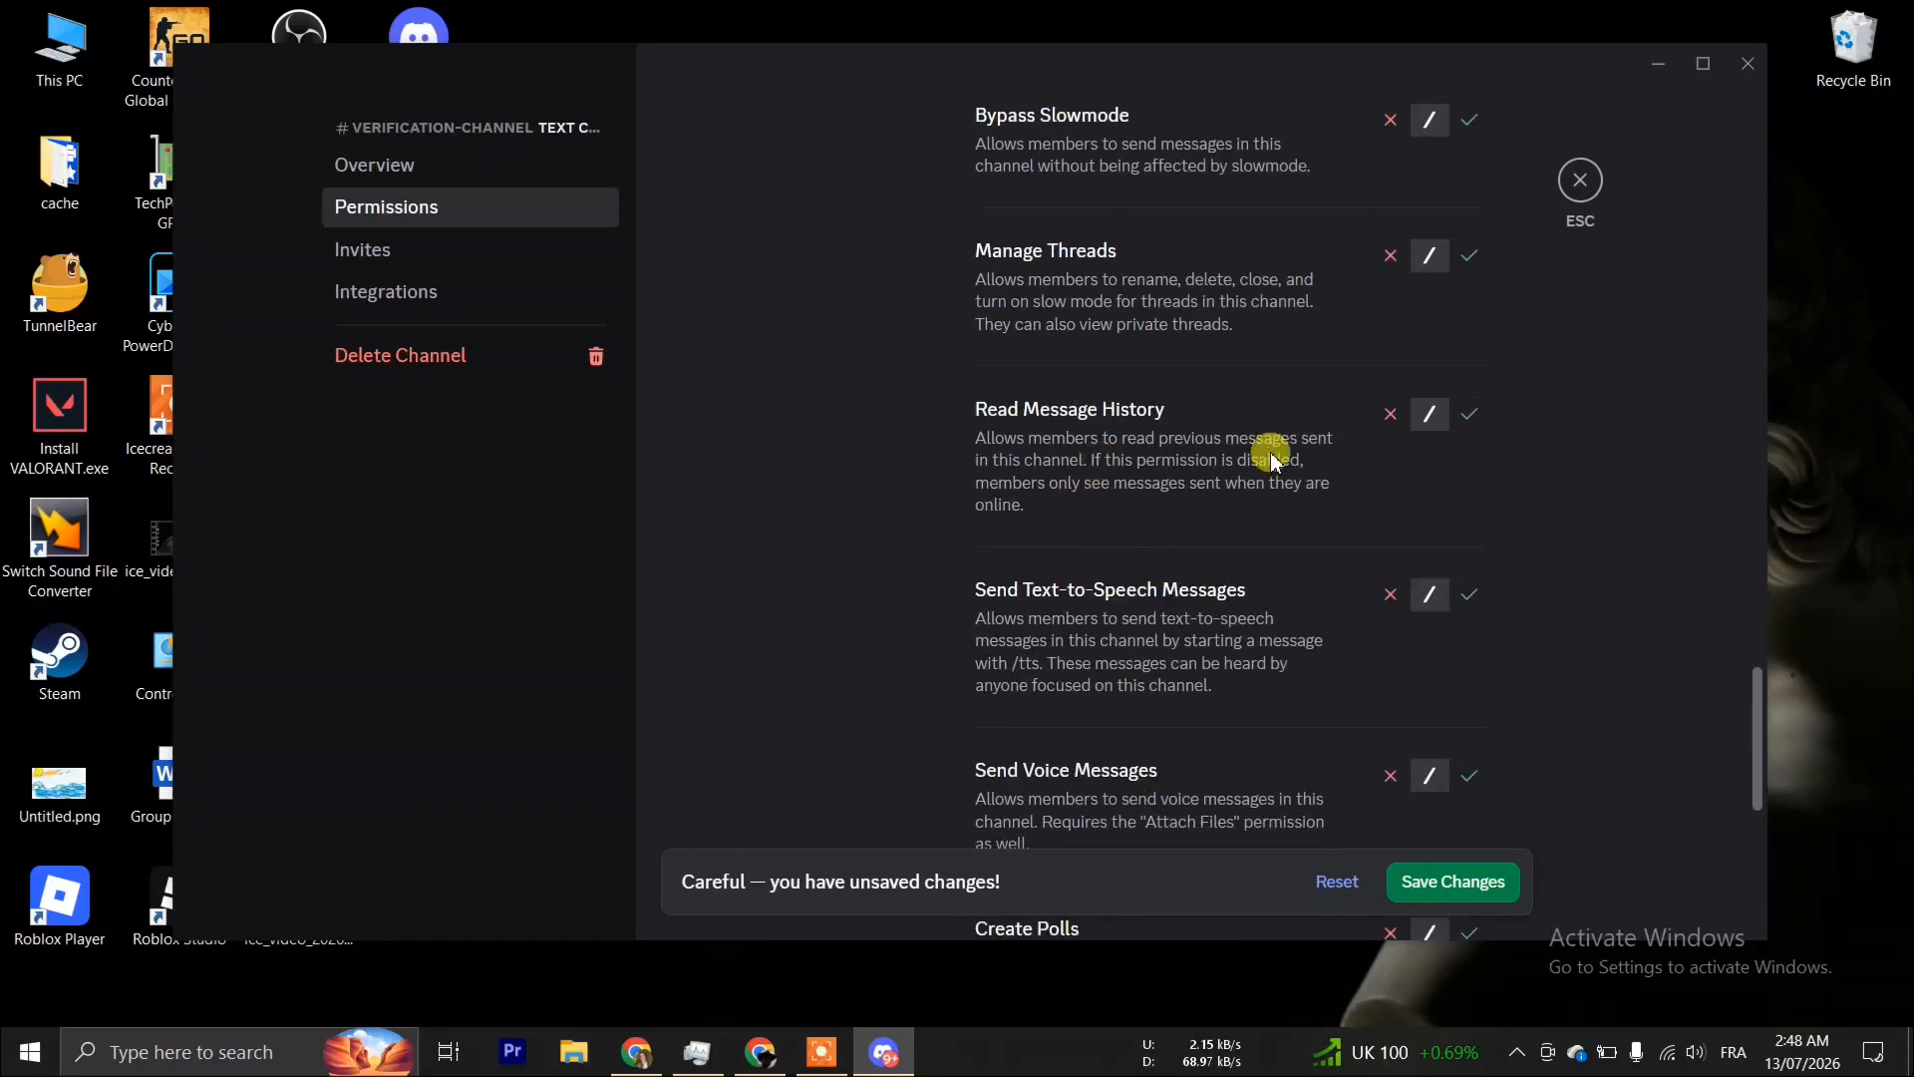
pyautogui.click(1469, 413)
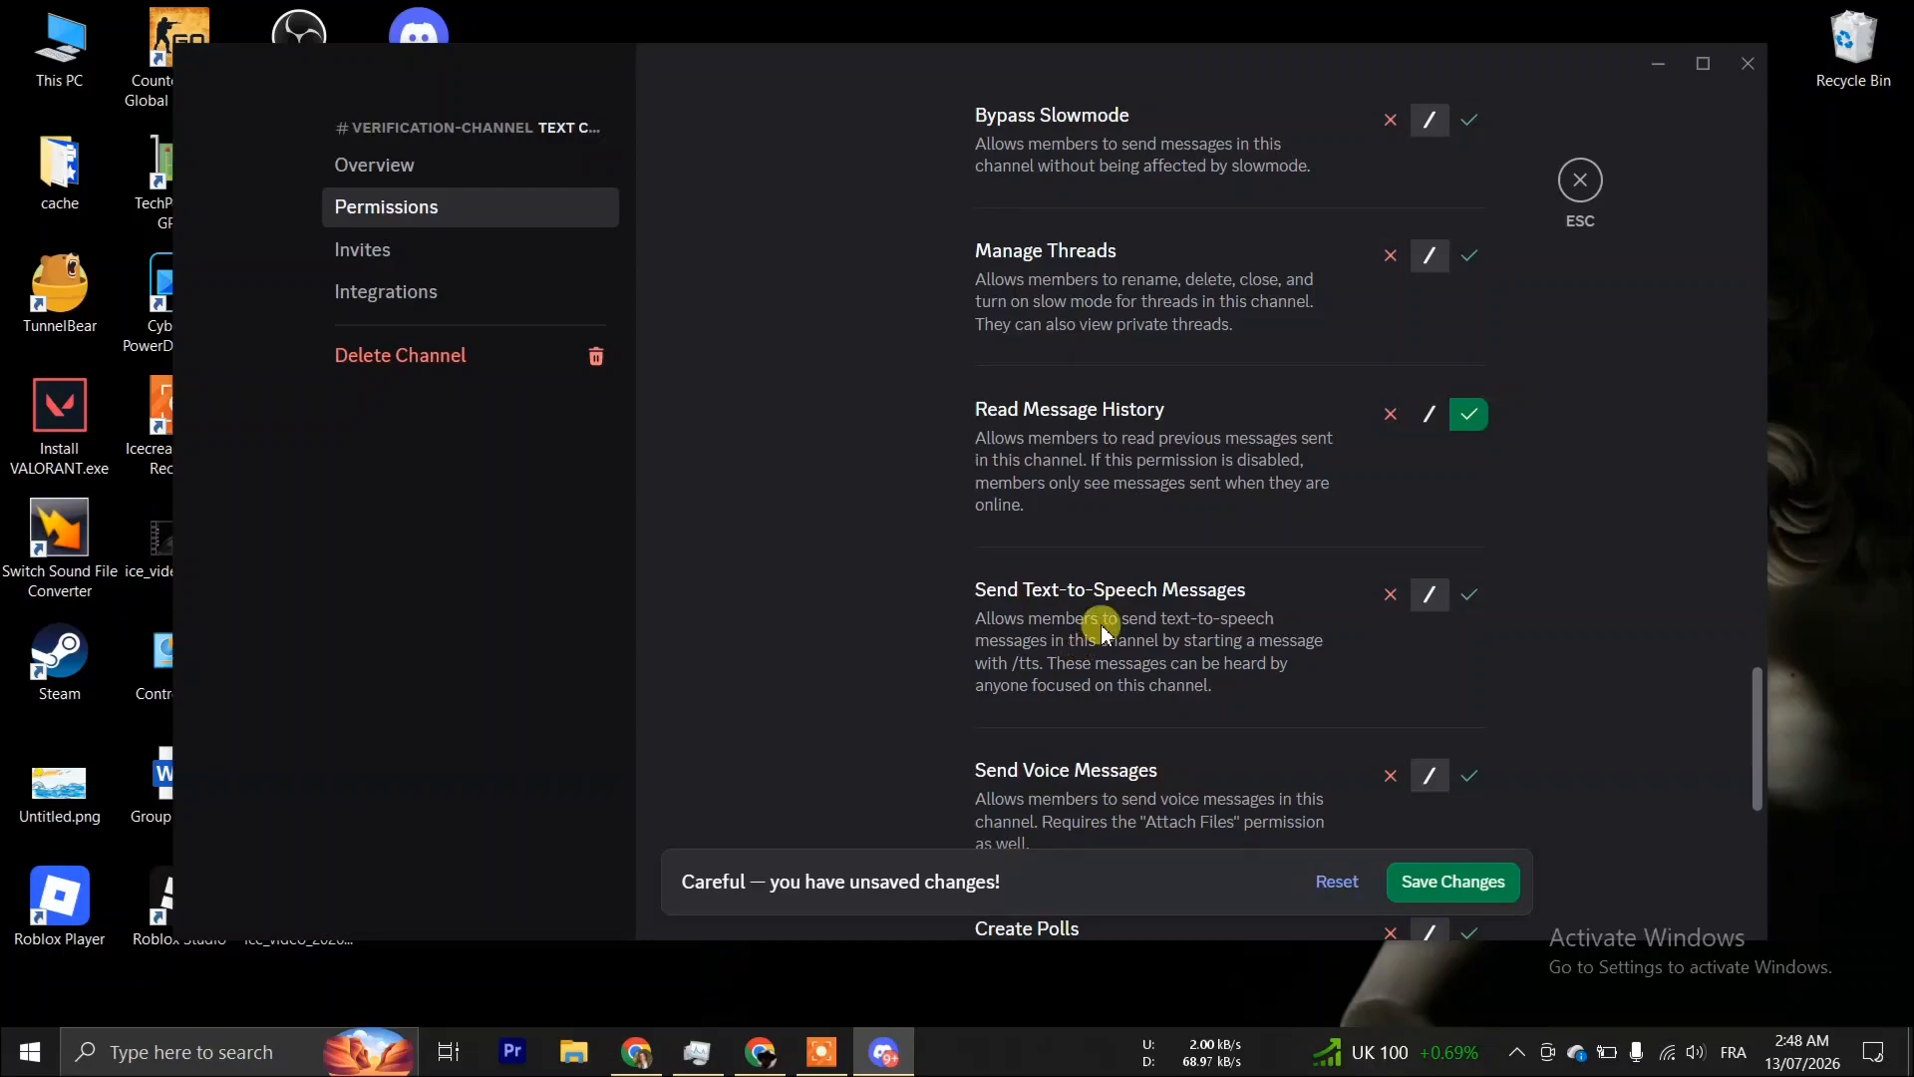
pyautogui.scroll(11, 1104, 634)
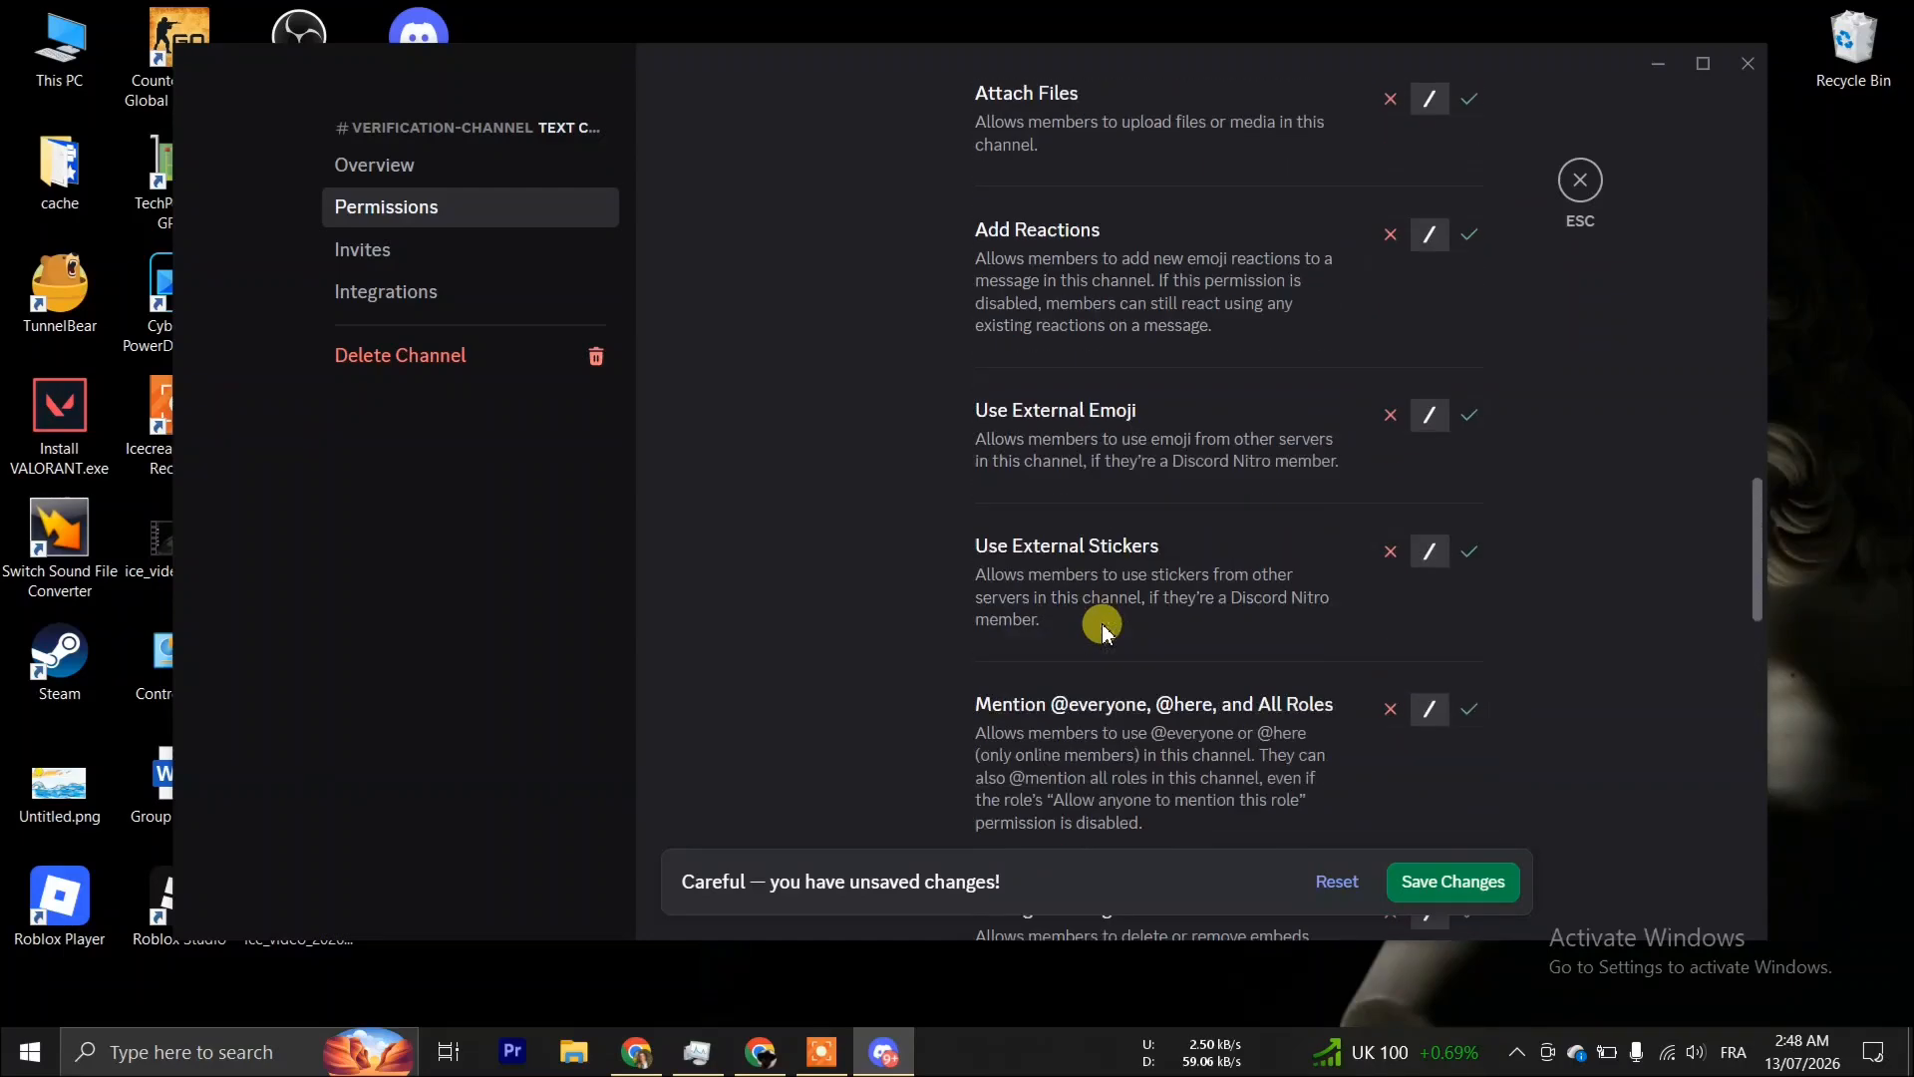
pyautogui.scroll(10, 1103, 633)
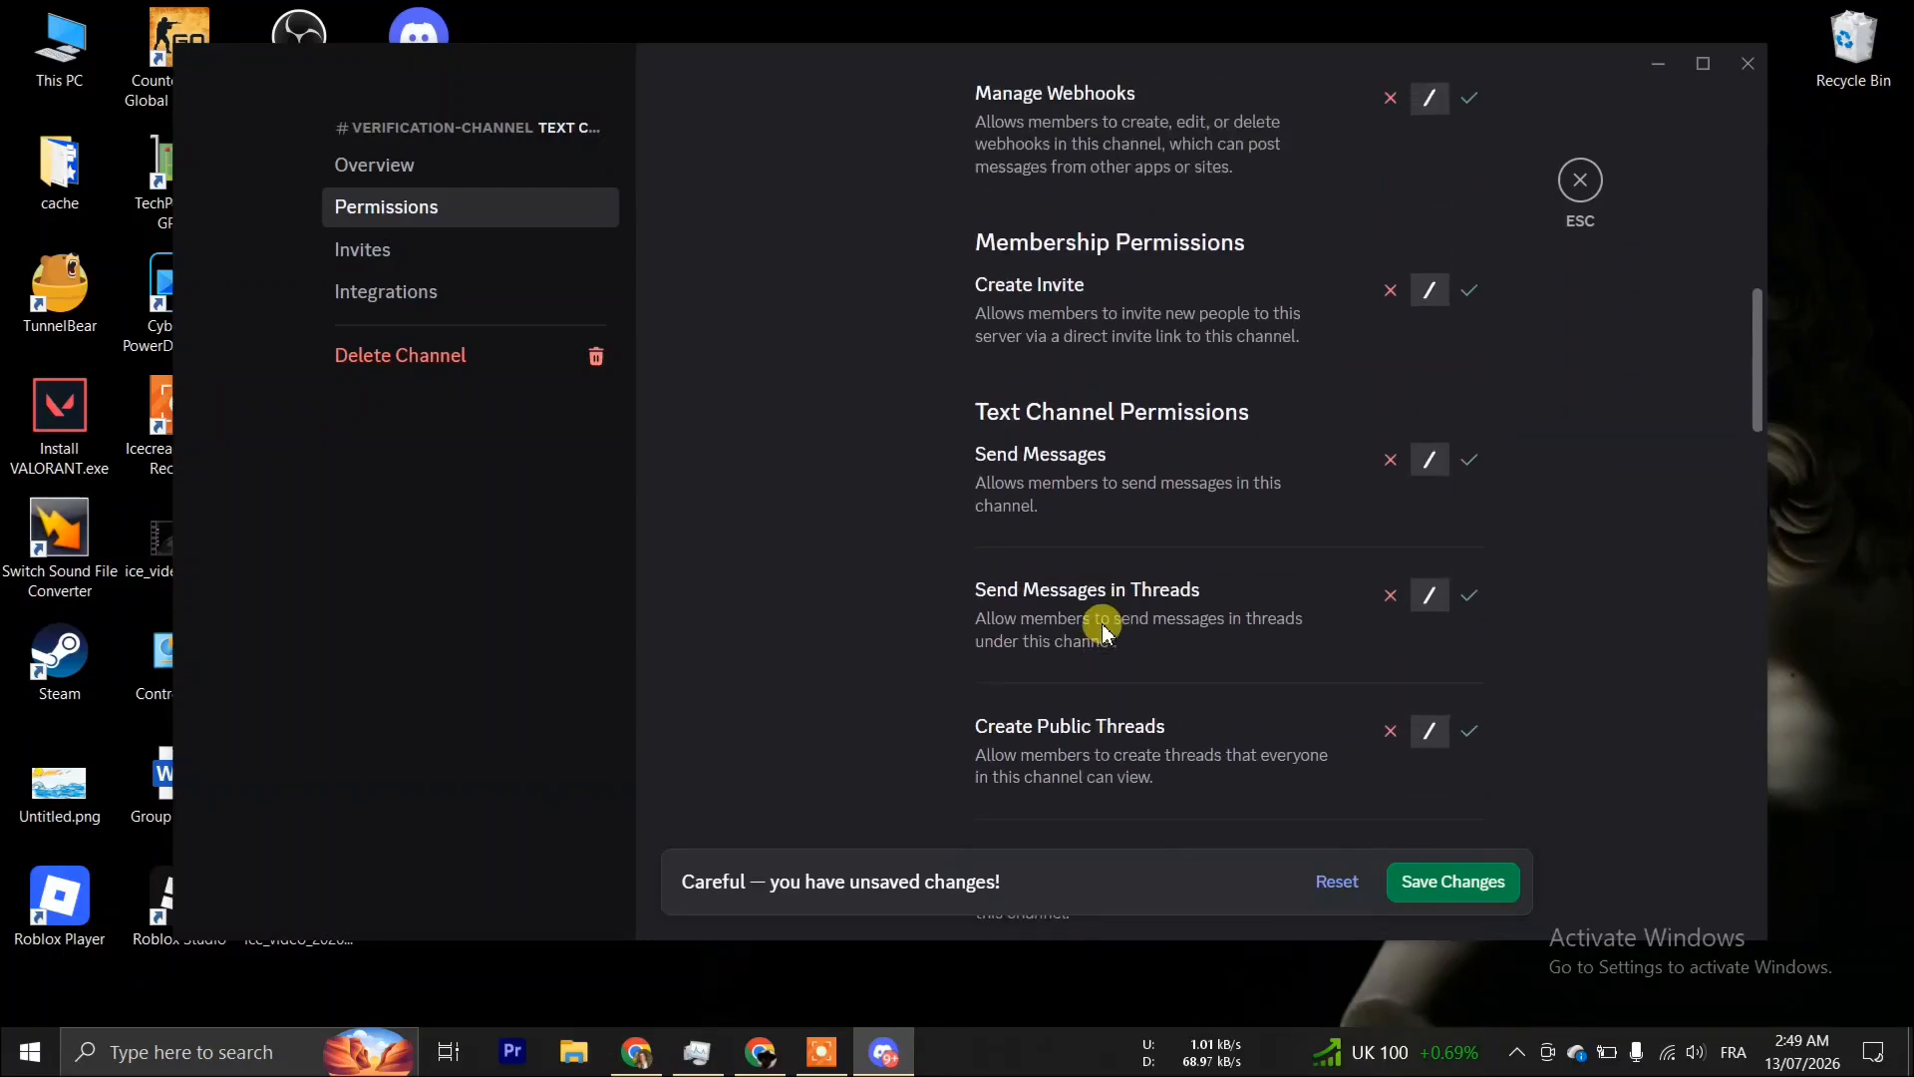
pyautogui.scroll(1, 1104, 633)
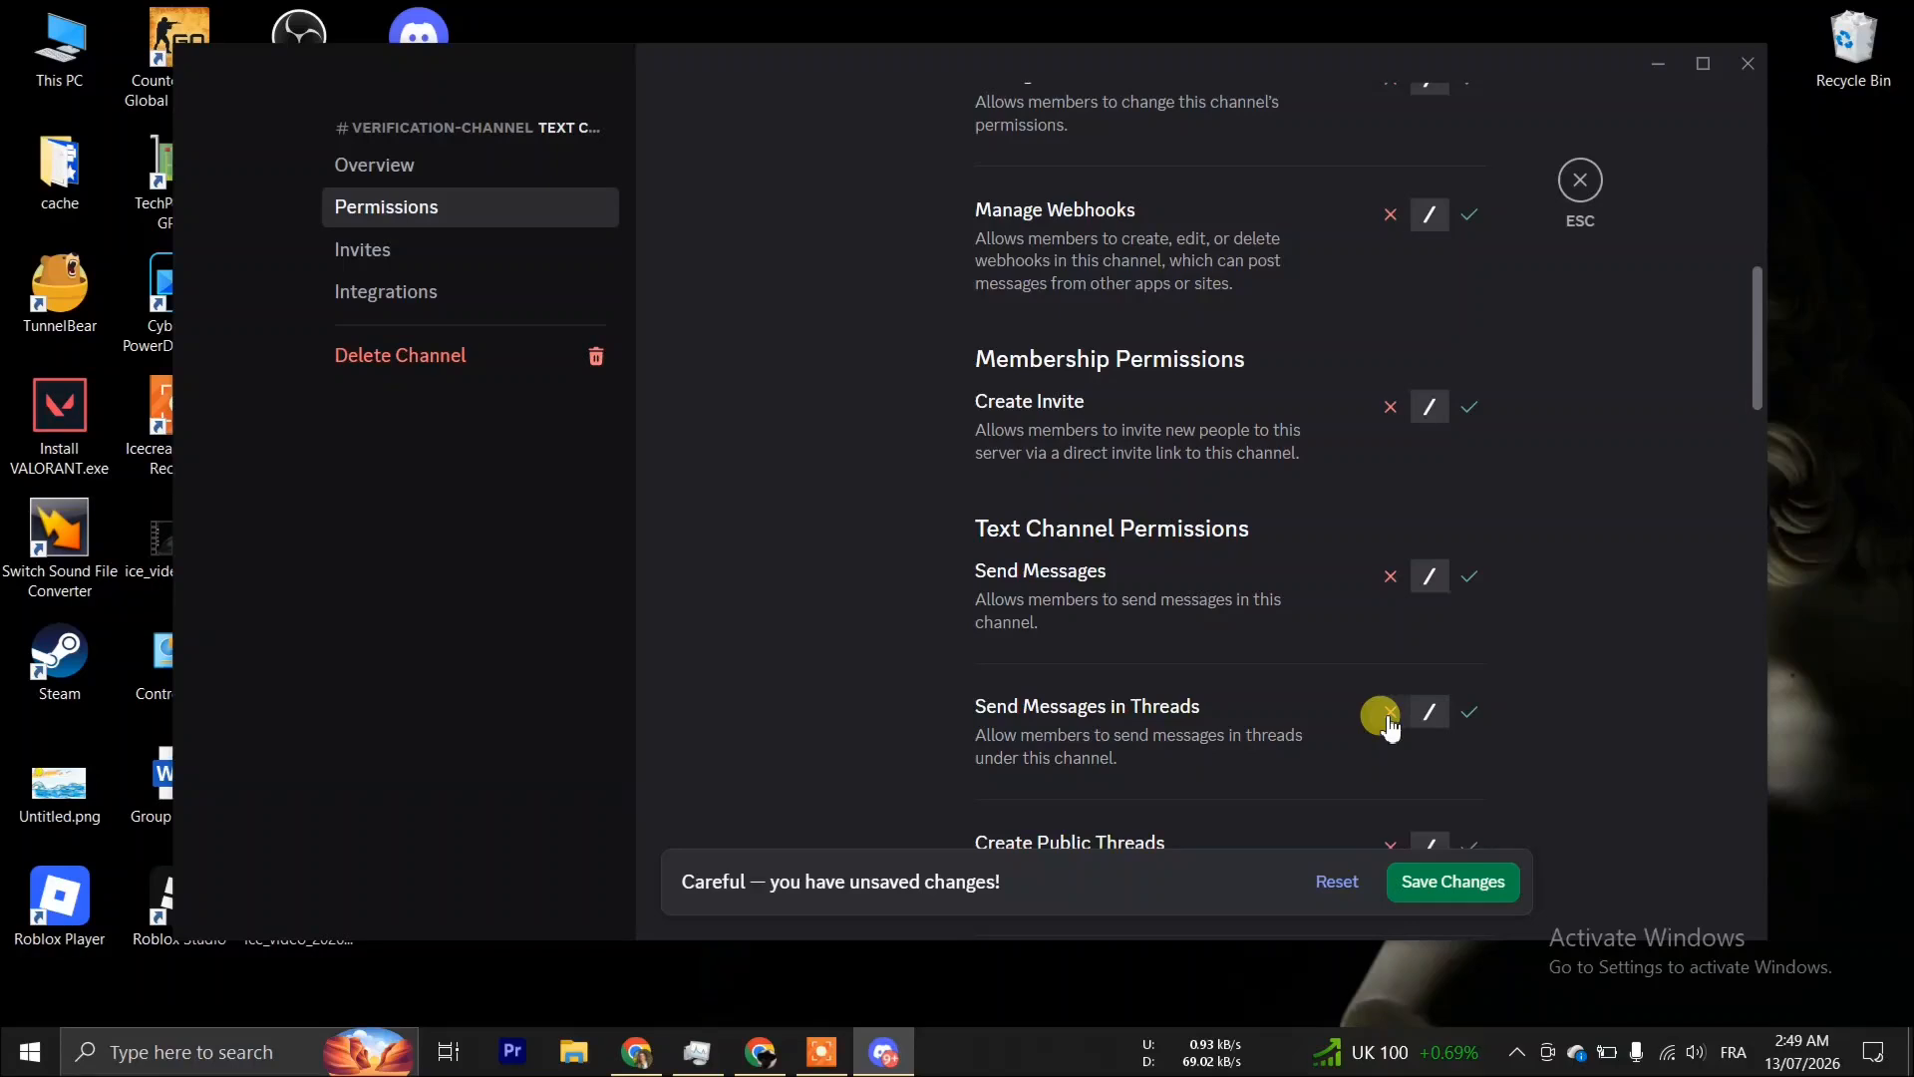
pyautogui.click(1396, 579)
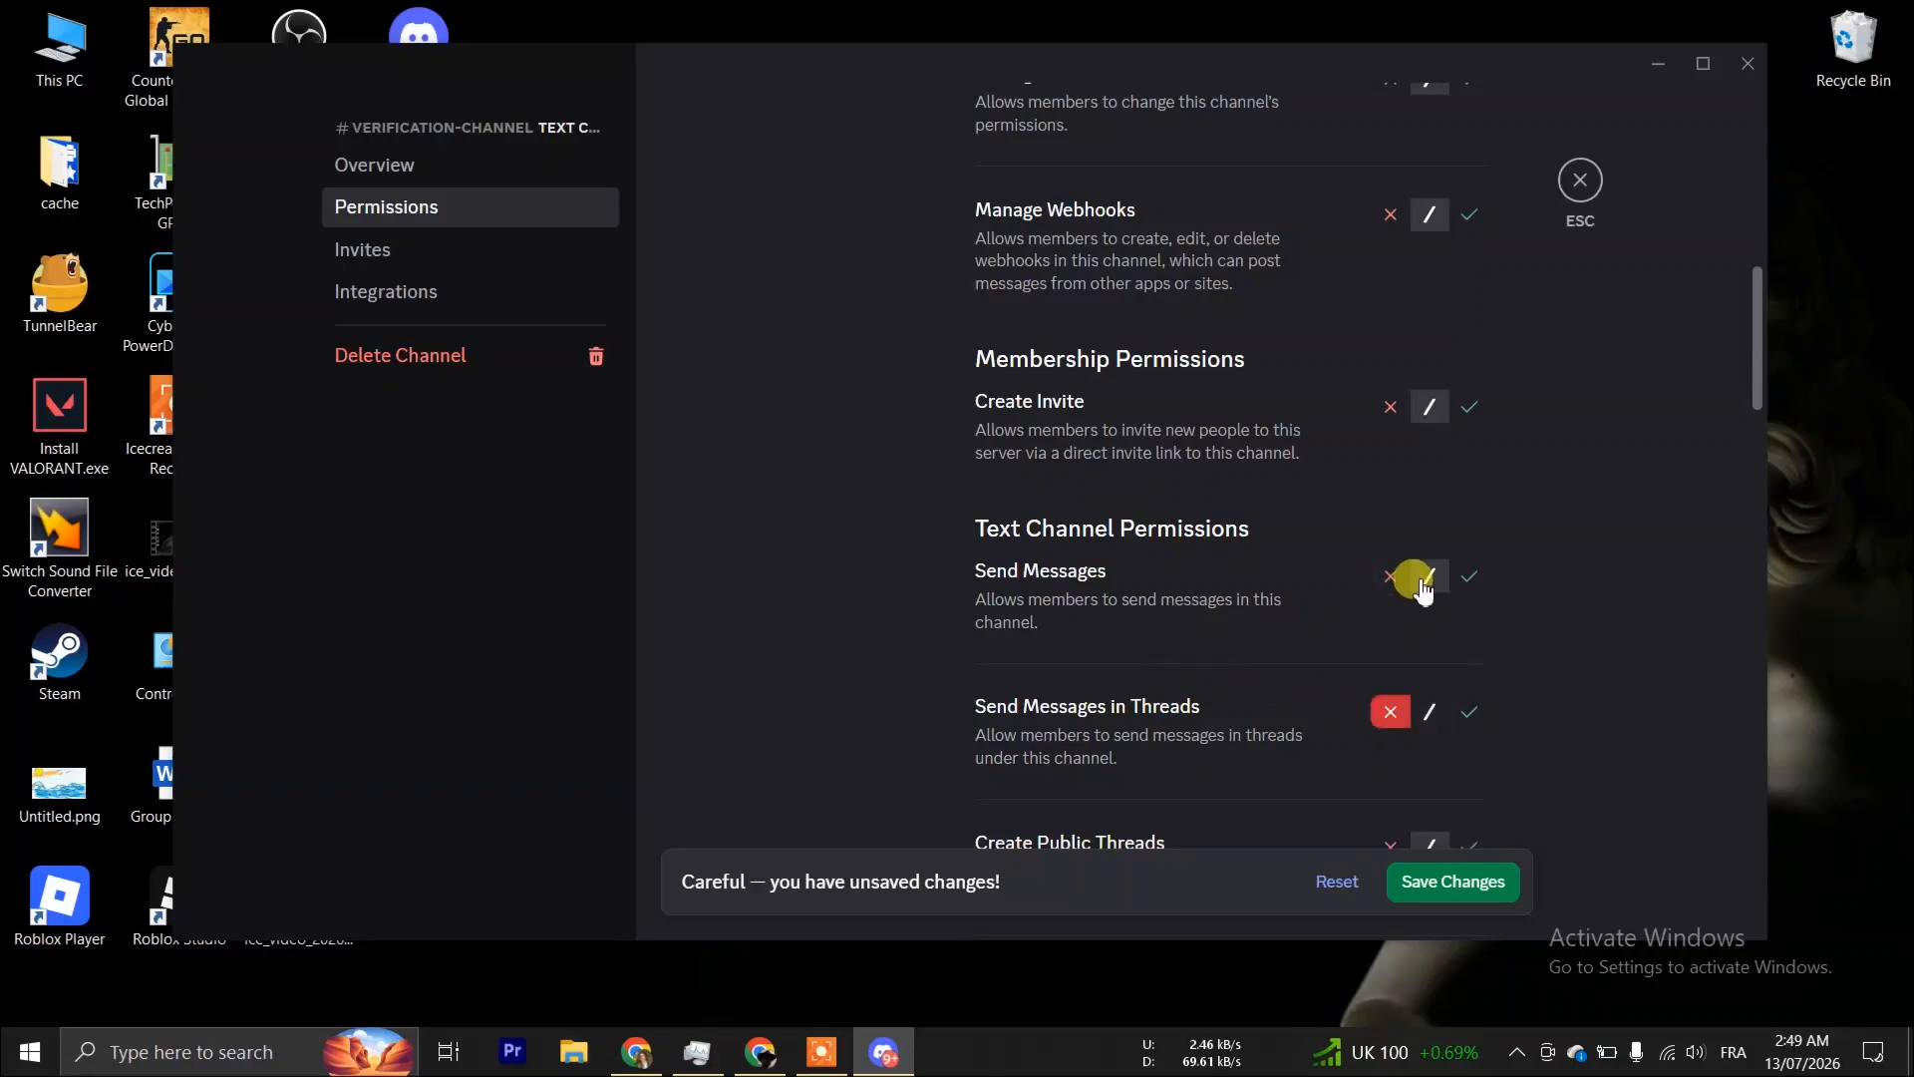
pyautogui.click(1428, 712)
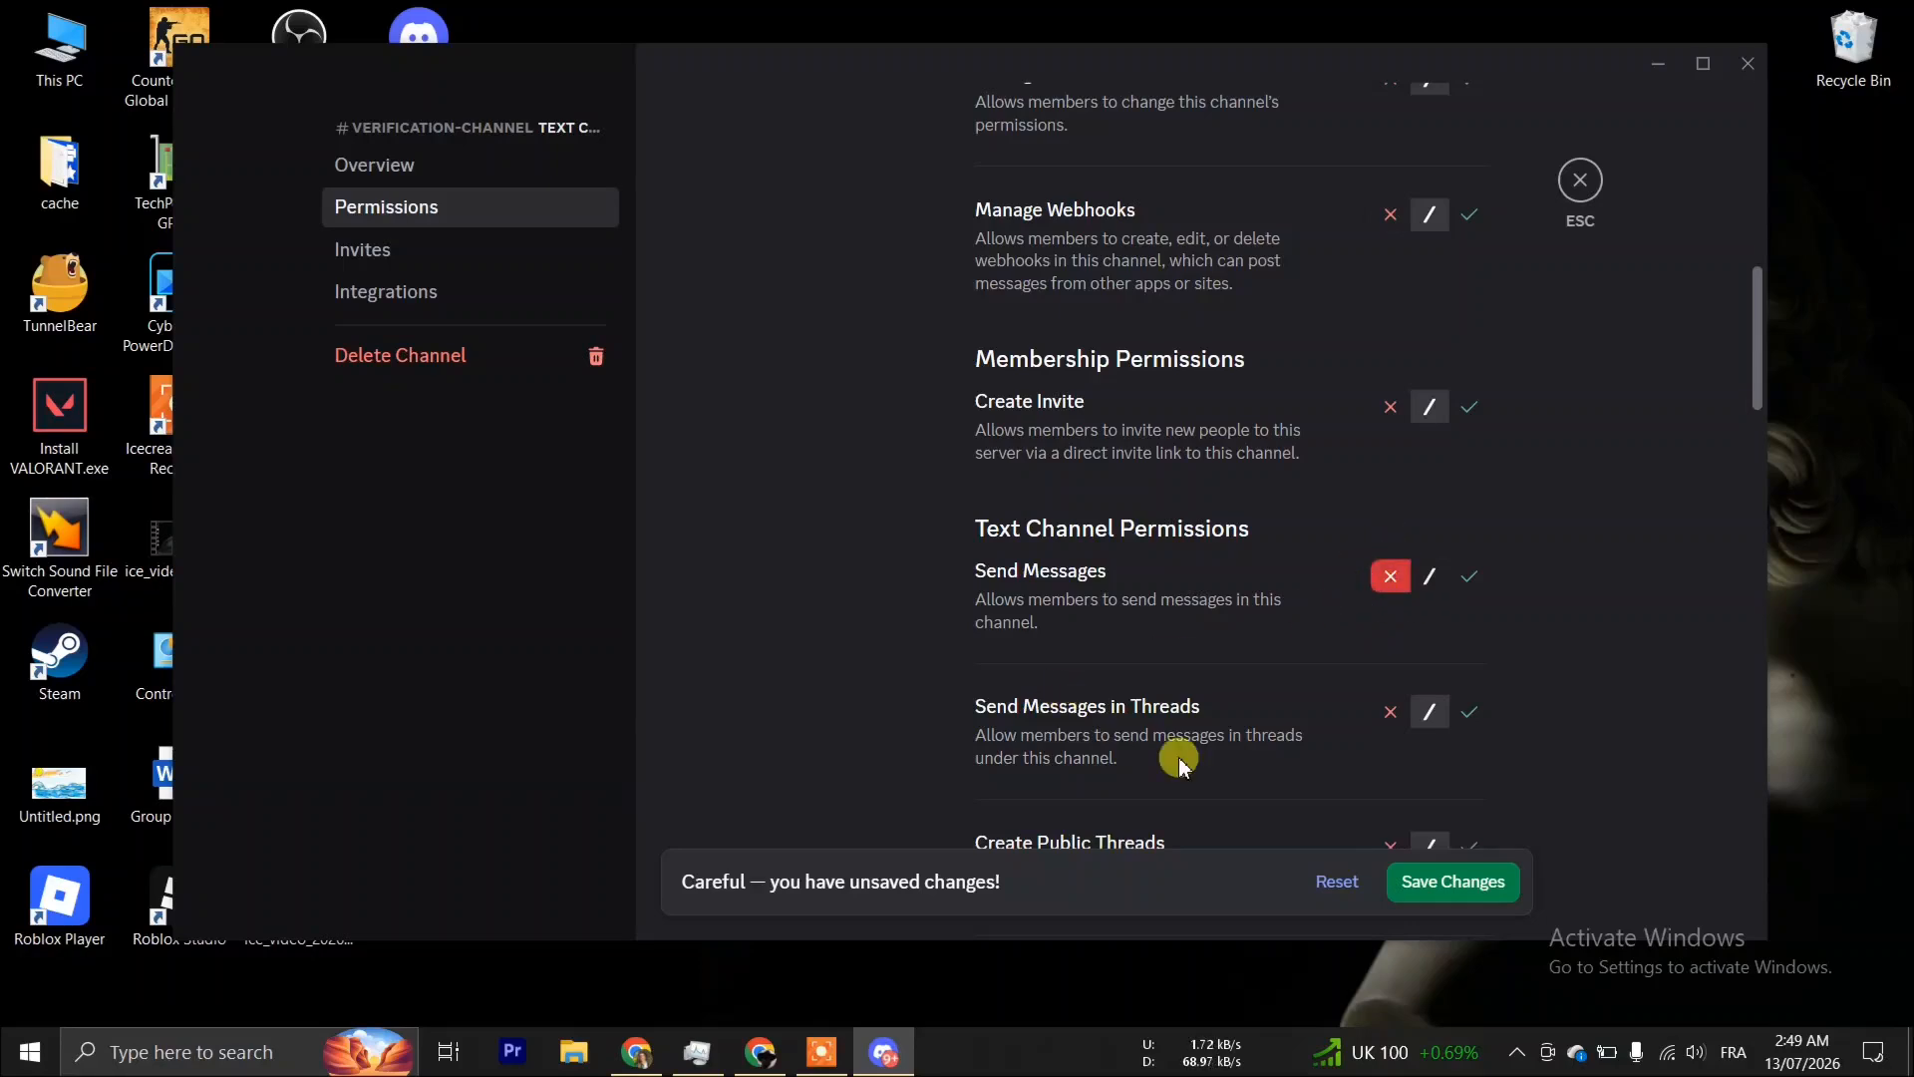
pyautogui.click(1475, 882)
# Add the second verified role in the list to the verification-channel's advanced permissions.
pyautogui.scroll(8, 1217, 768)
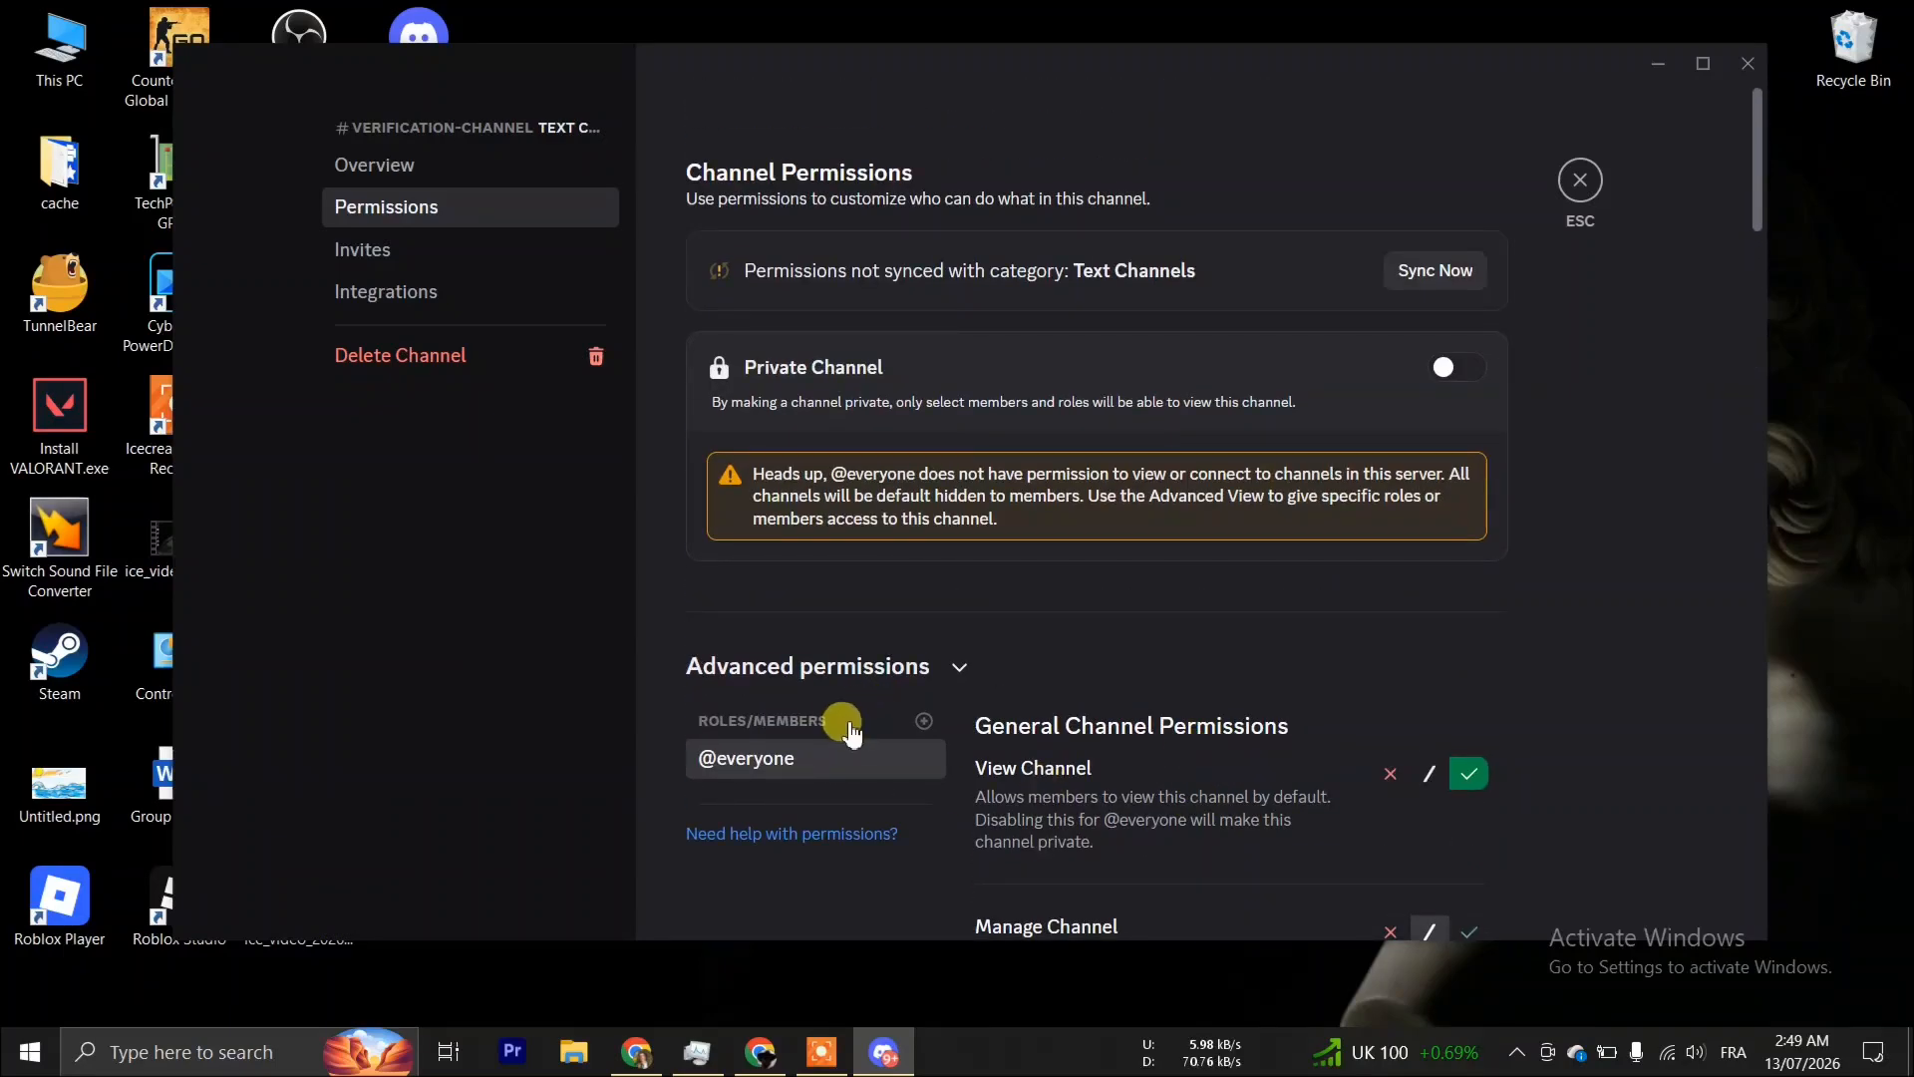
pyautogui.click(842, 720)
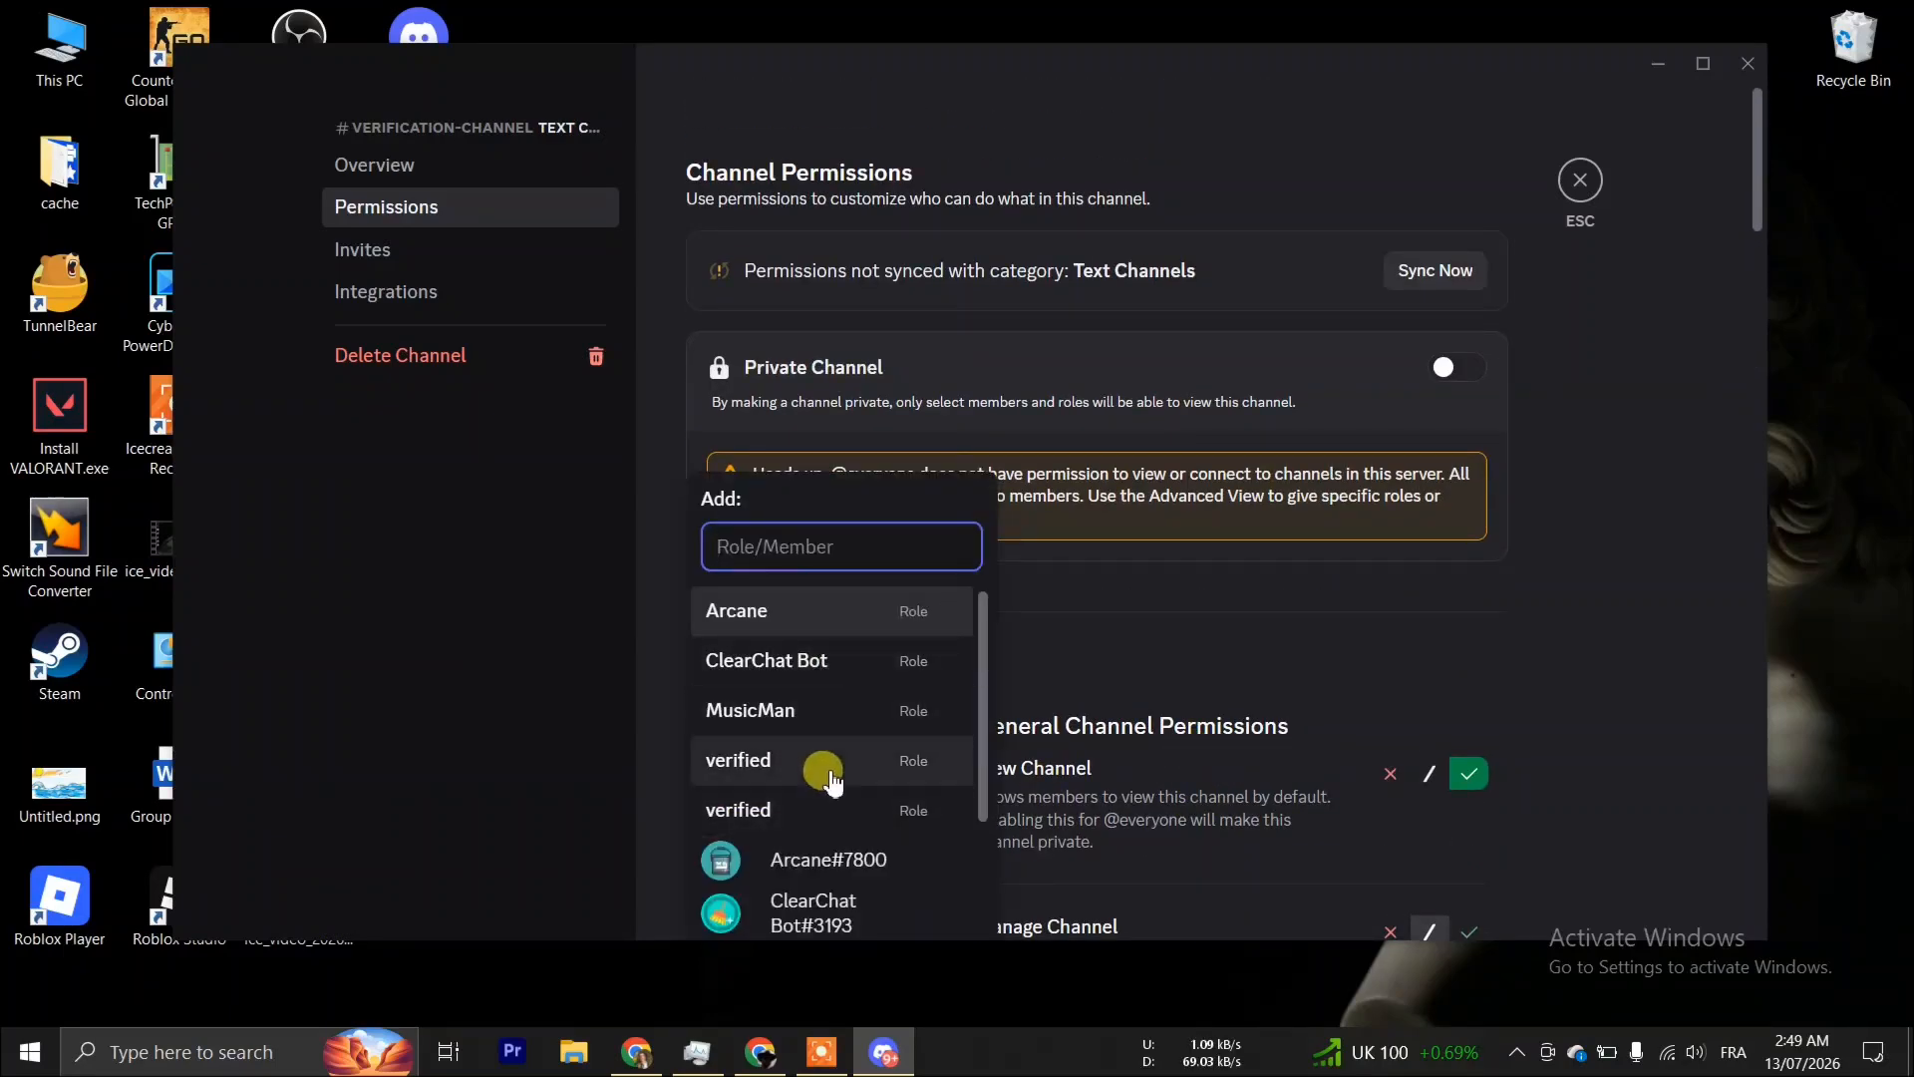
pyautogui.click(836, 812)
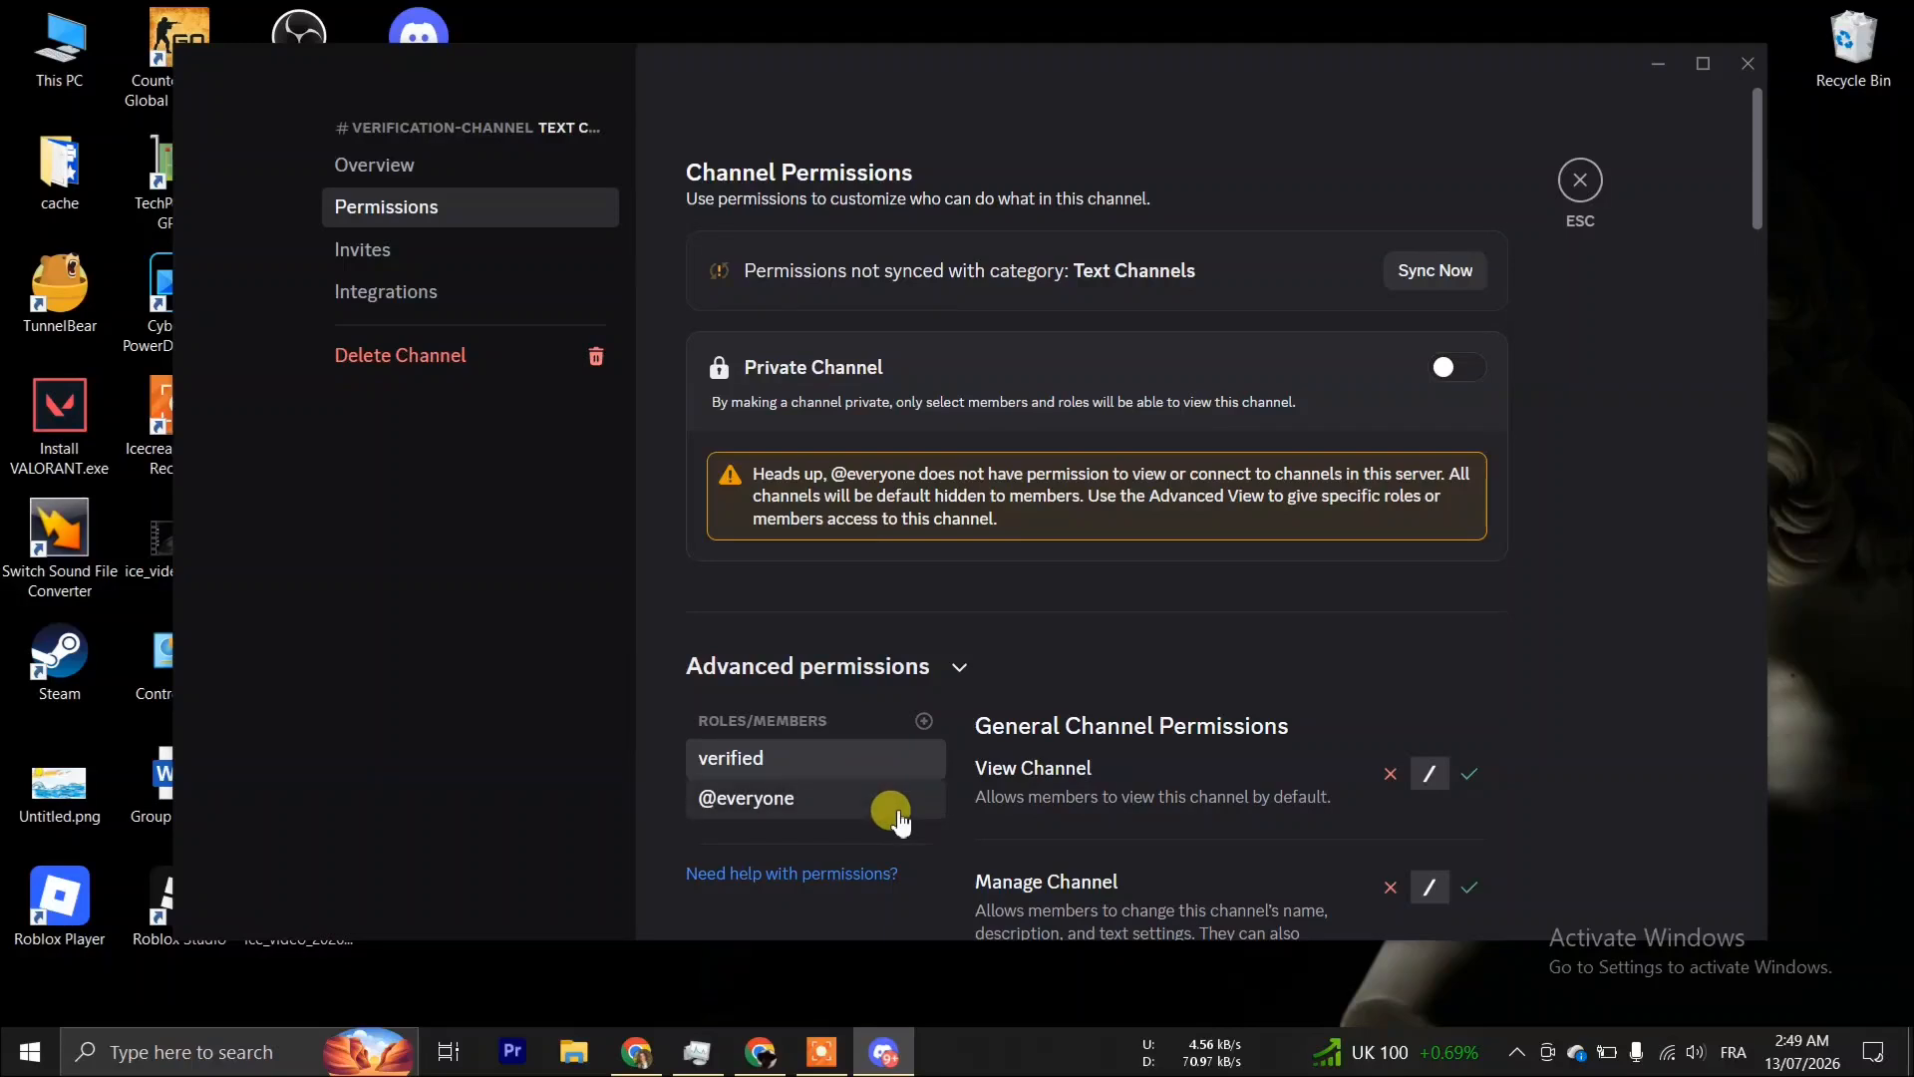
# Deny View Channel for the verified role in the verification-channel, check its other permissions, save the changes and close the channel settings.
pyautogui.scroll(-3, 902, 798)
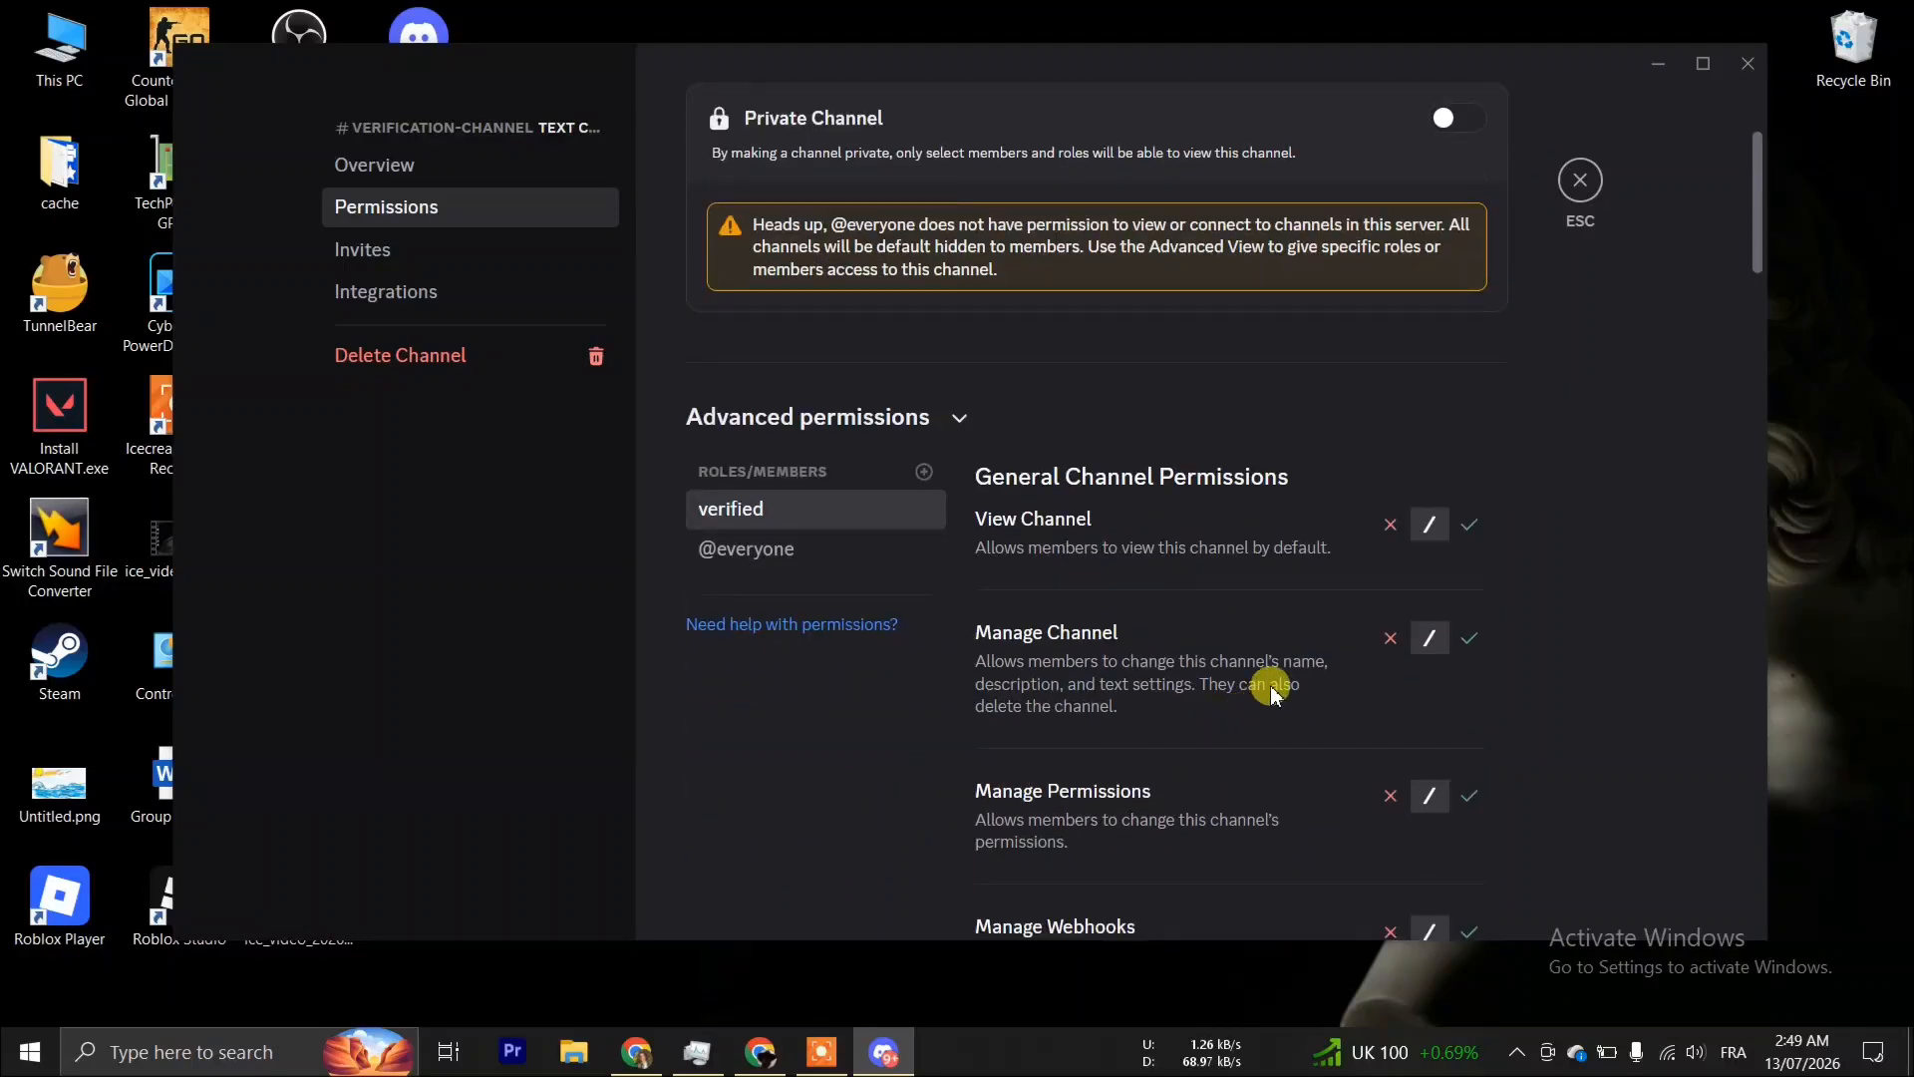
pyautogui.click(1390, 524)
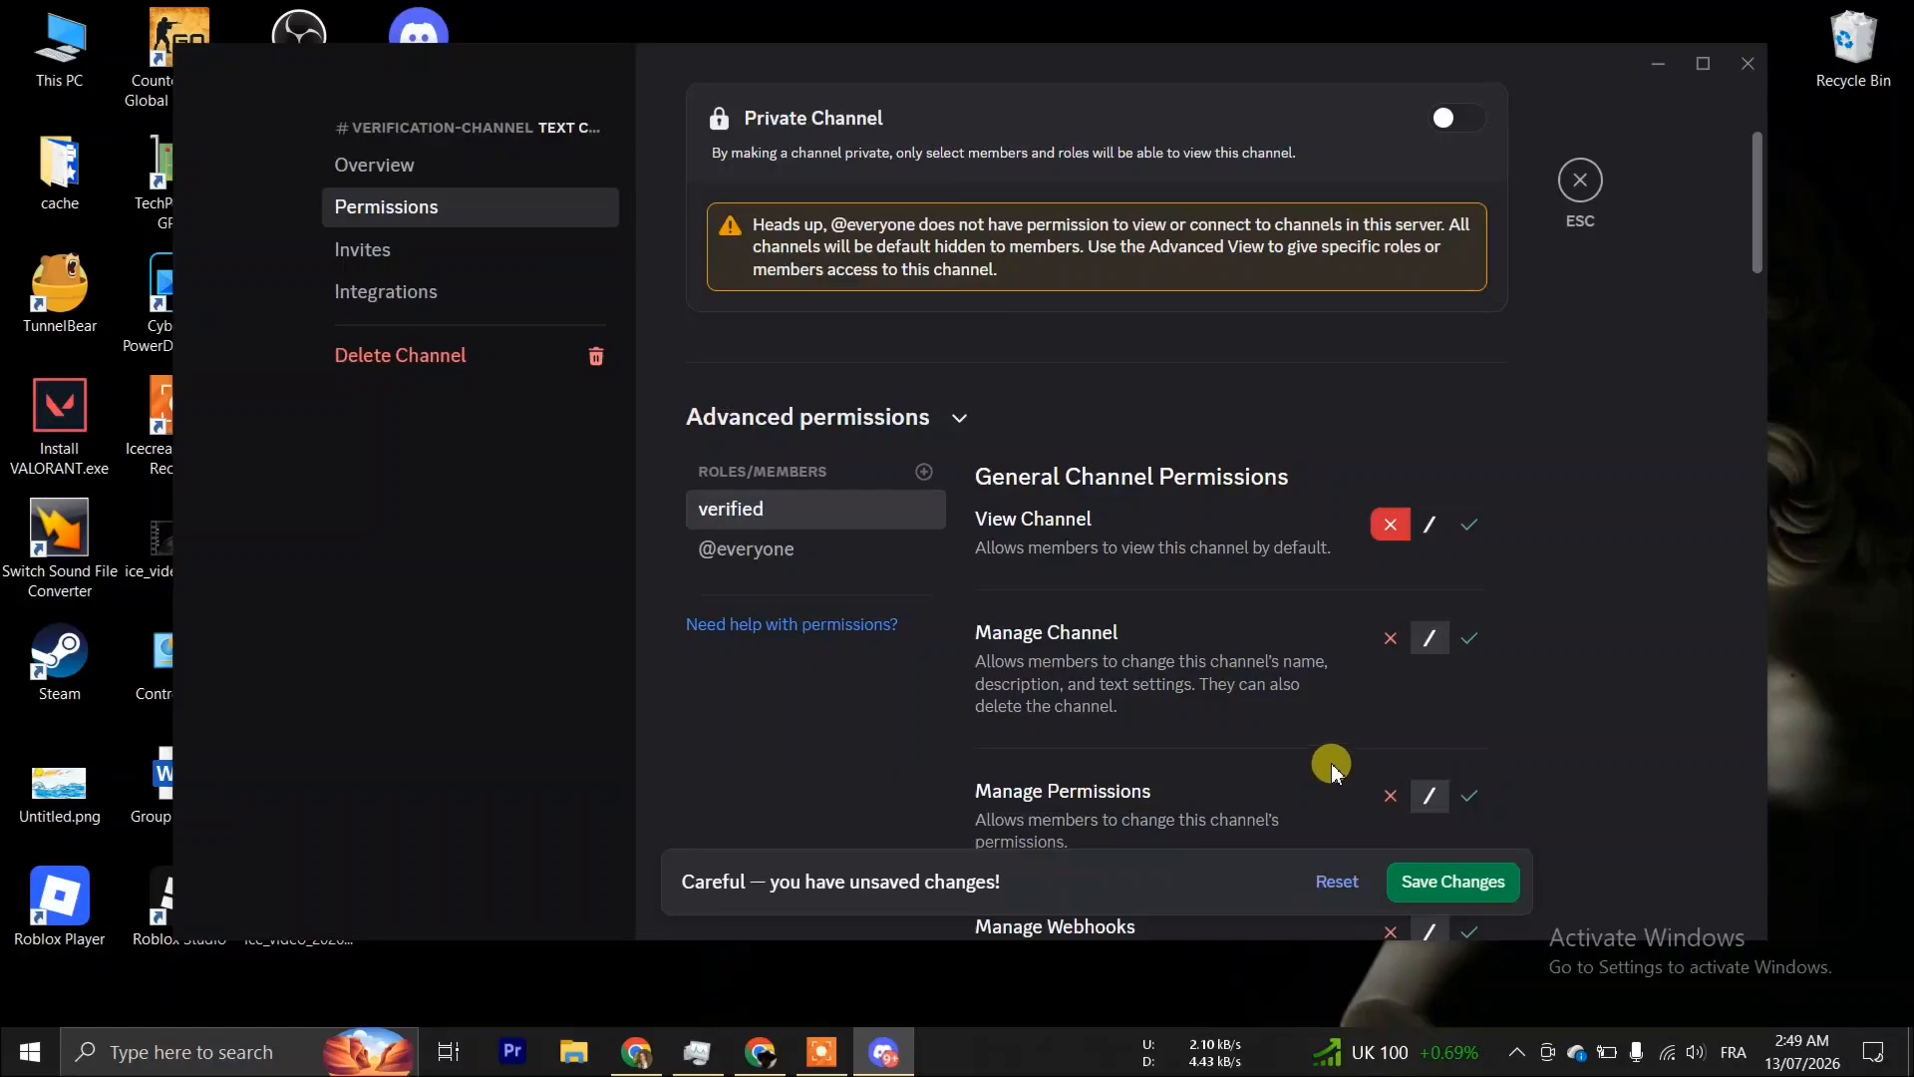
pyautogui.scroll(-15, 1436, 778)
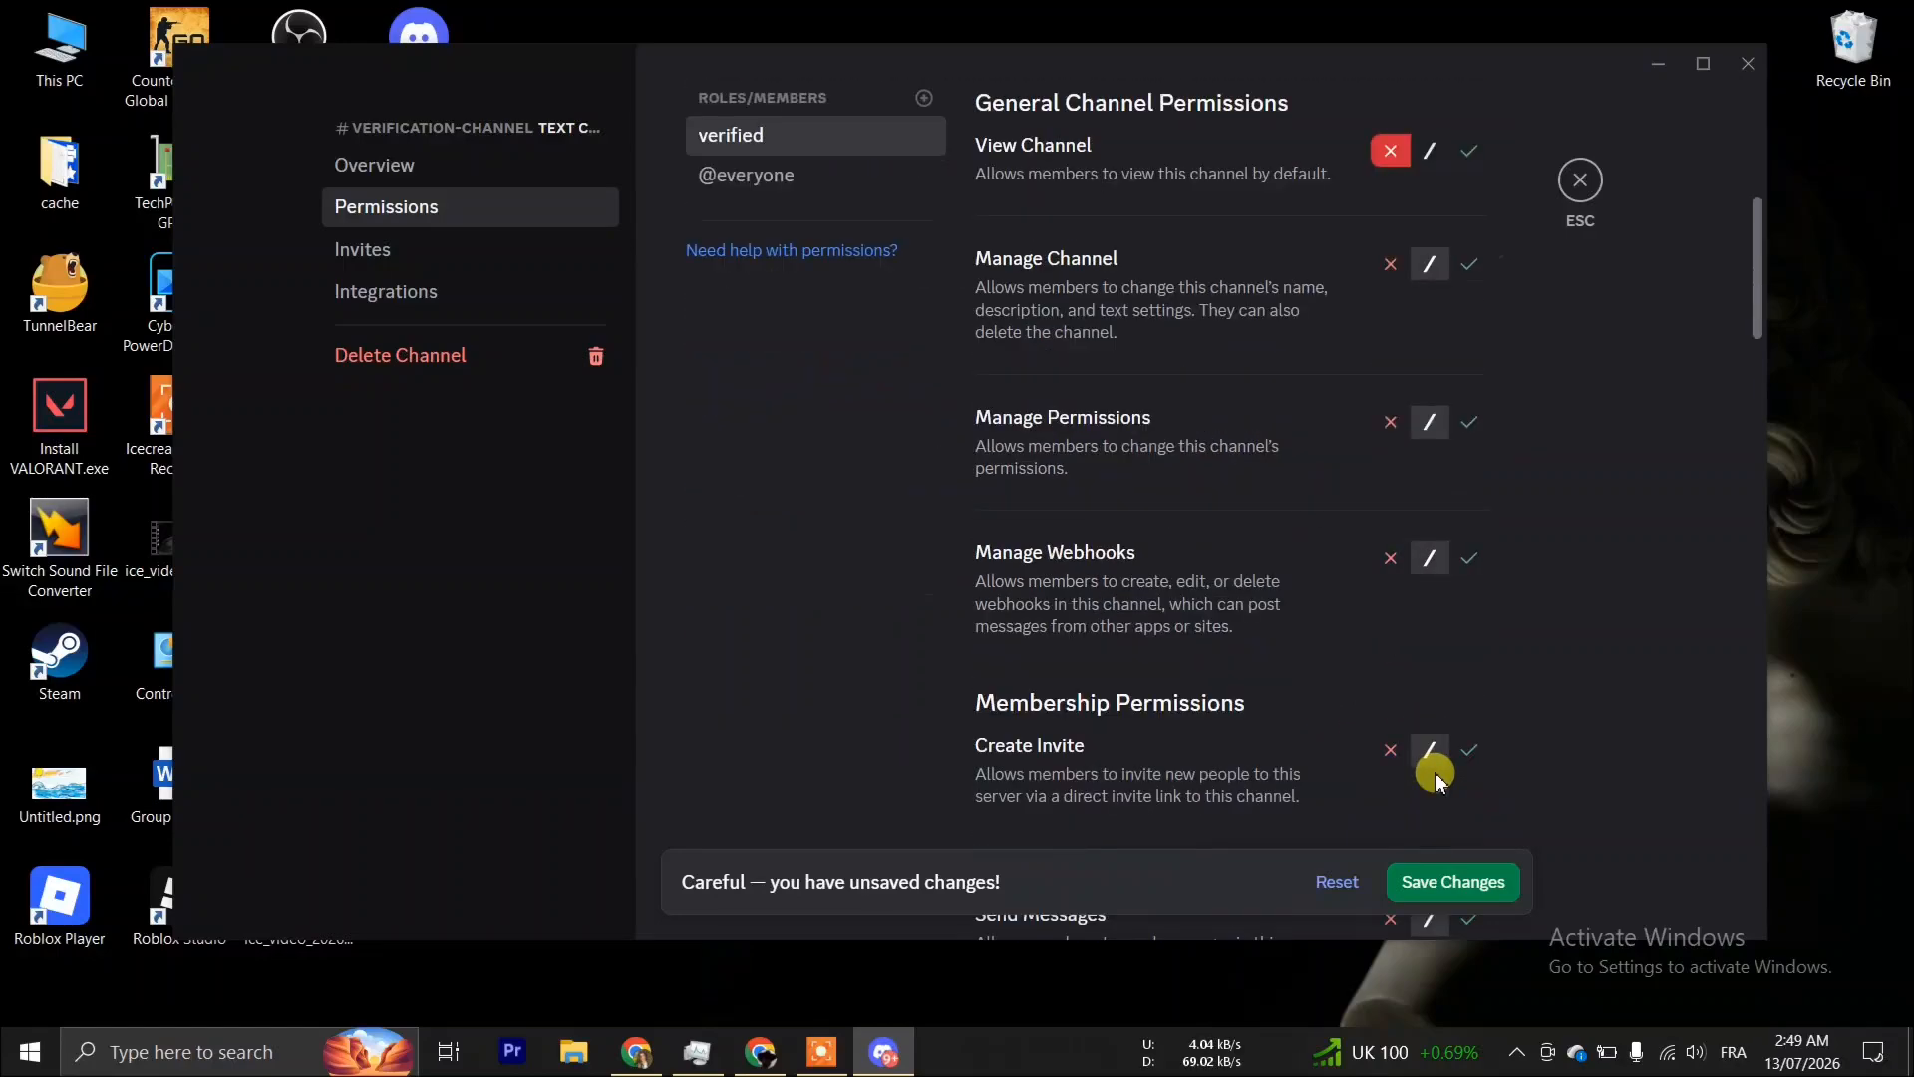
pyautogui.scroll(-8, 1281, 719)
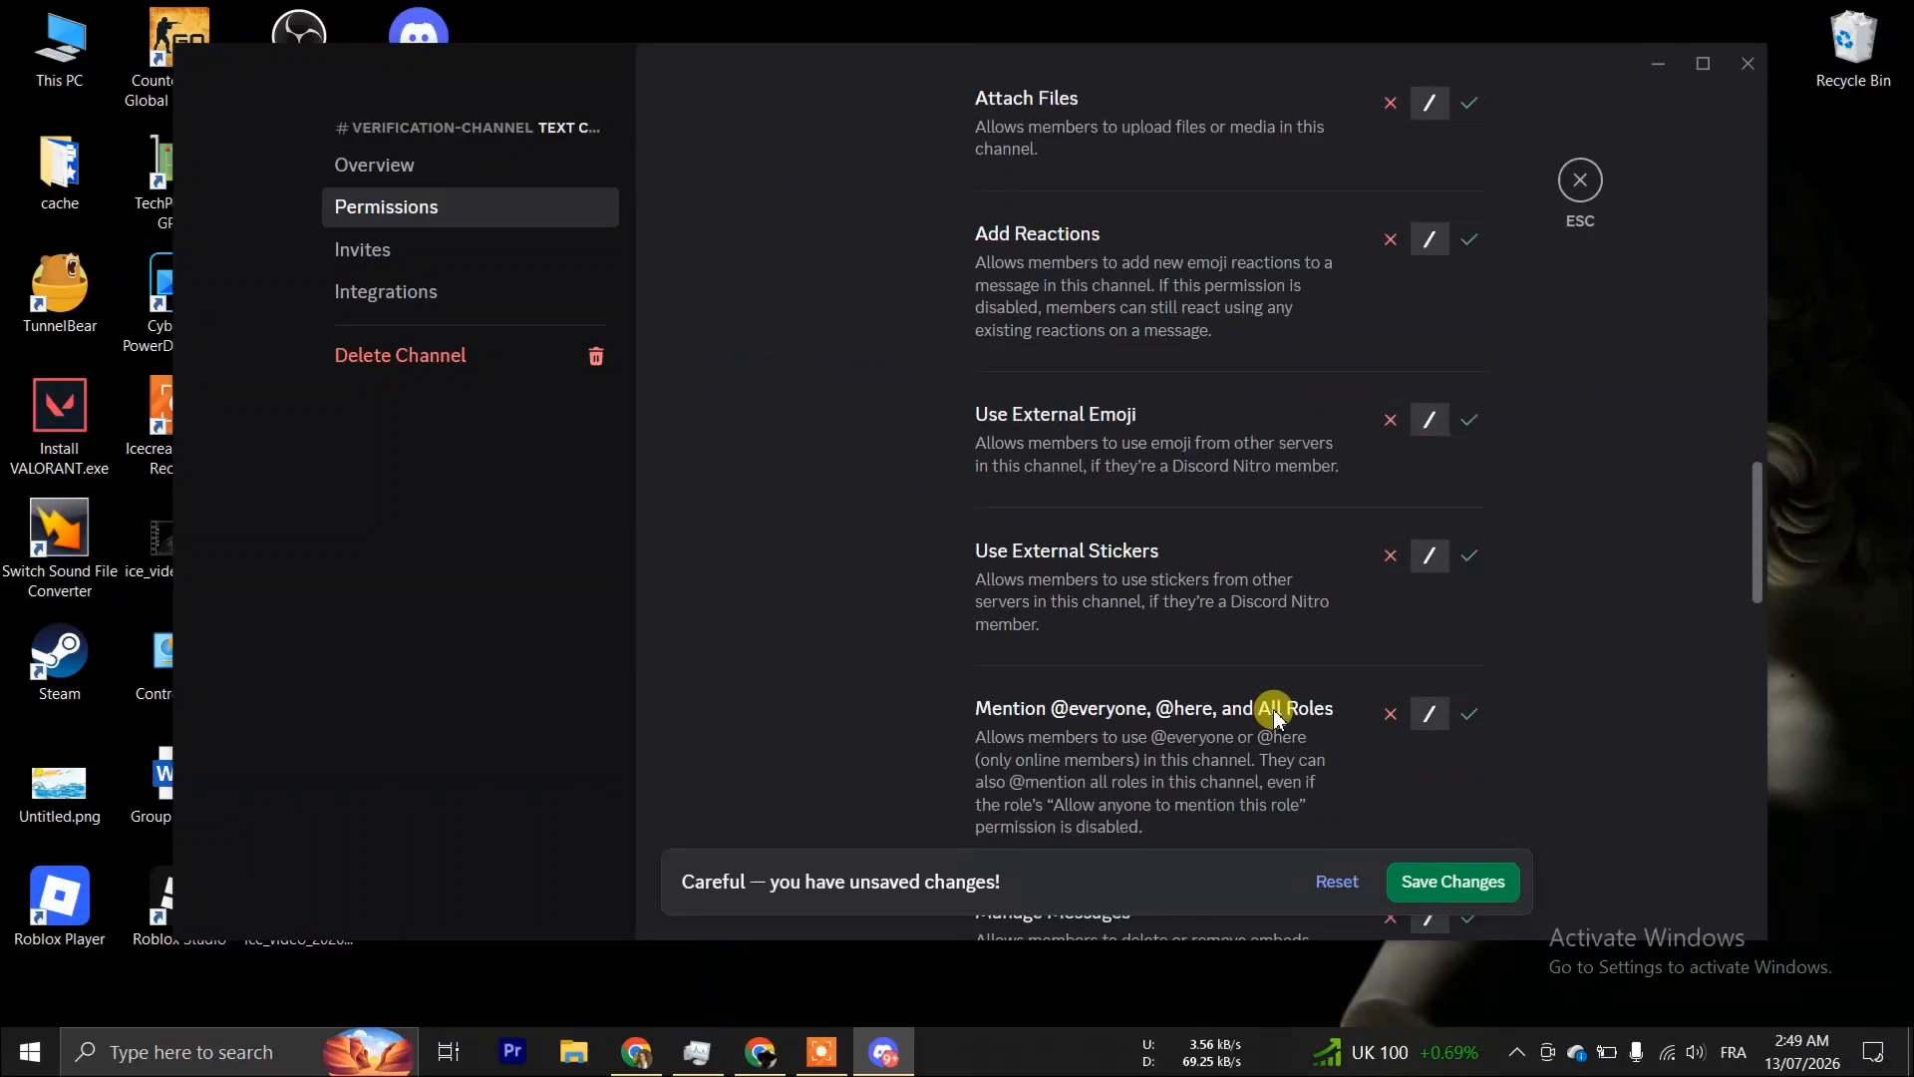
pyautogui.scroll(-2, 1277, 710)
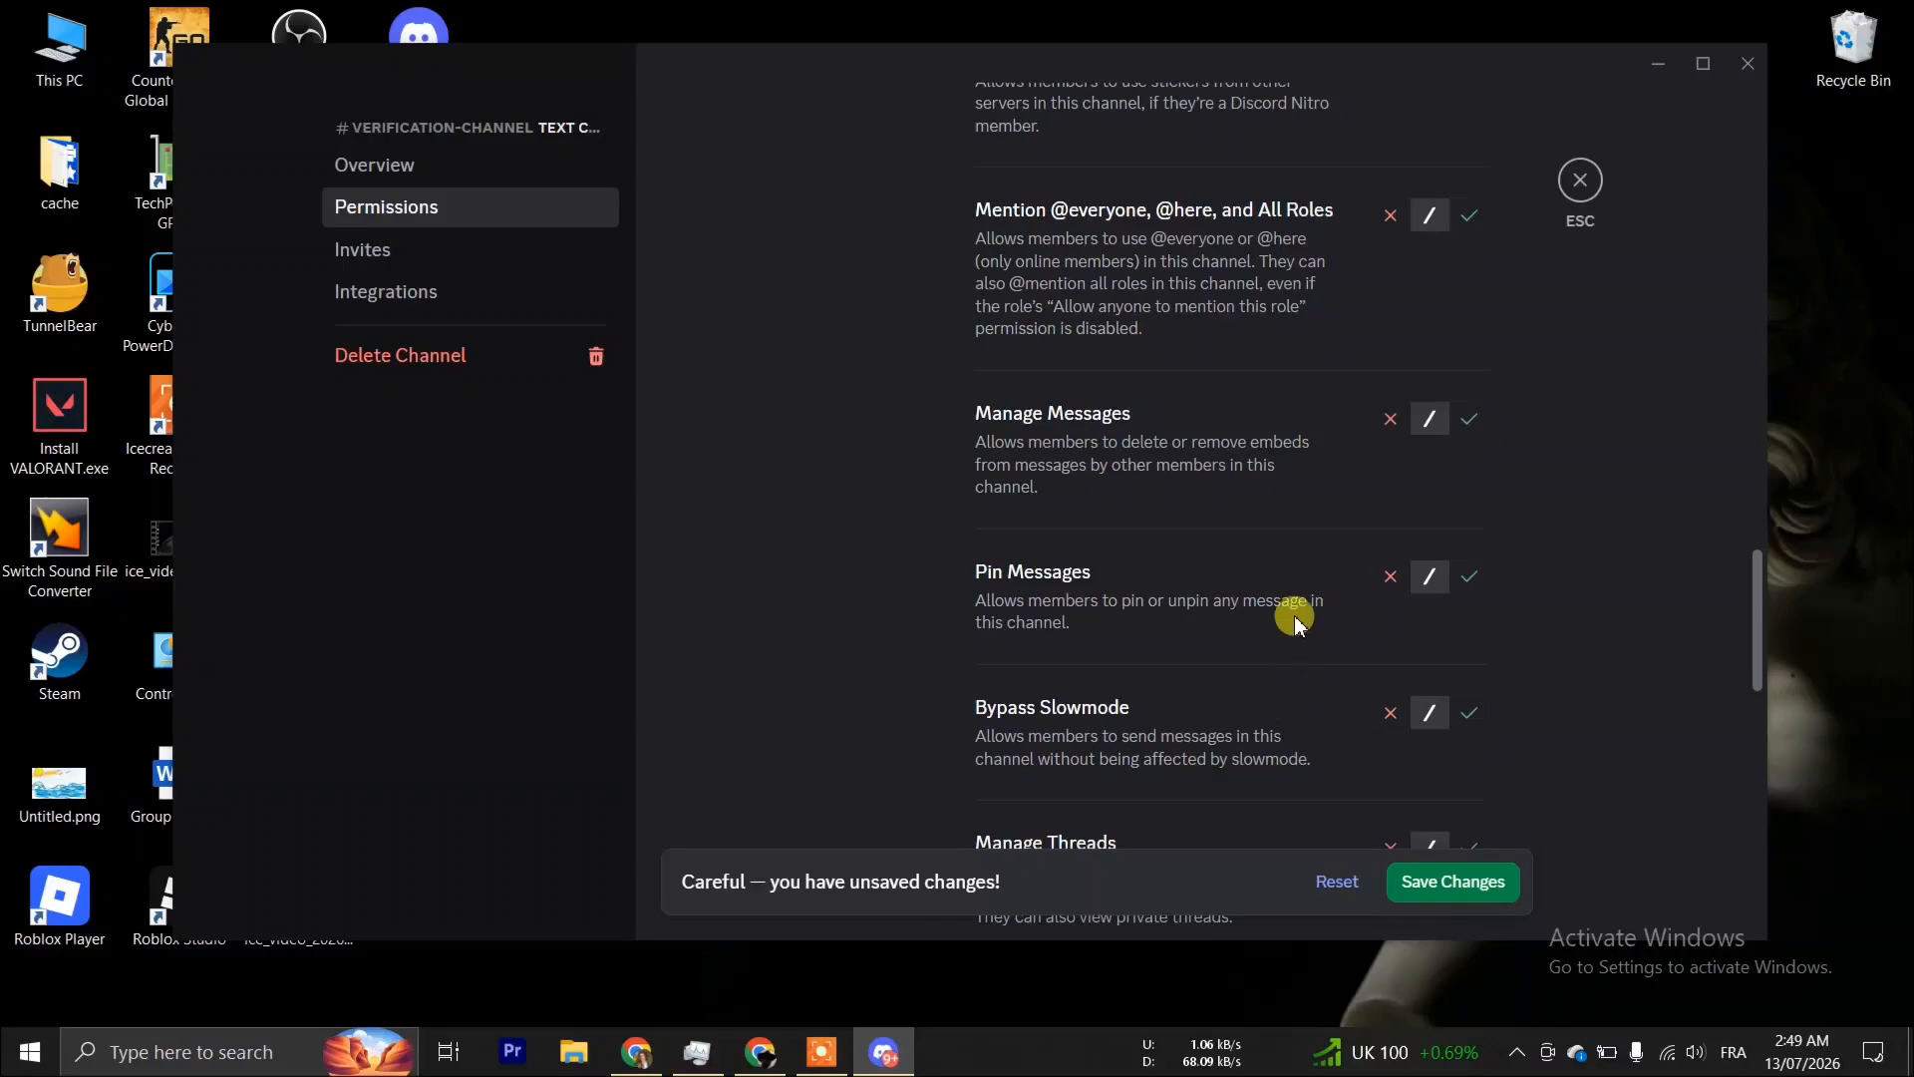
pyautogui.scroll(-4, 1298, 623)
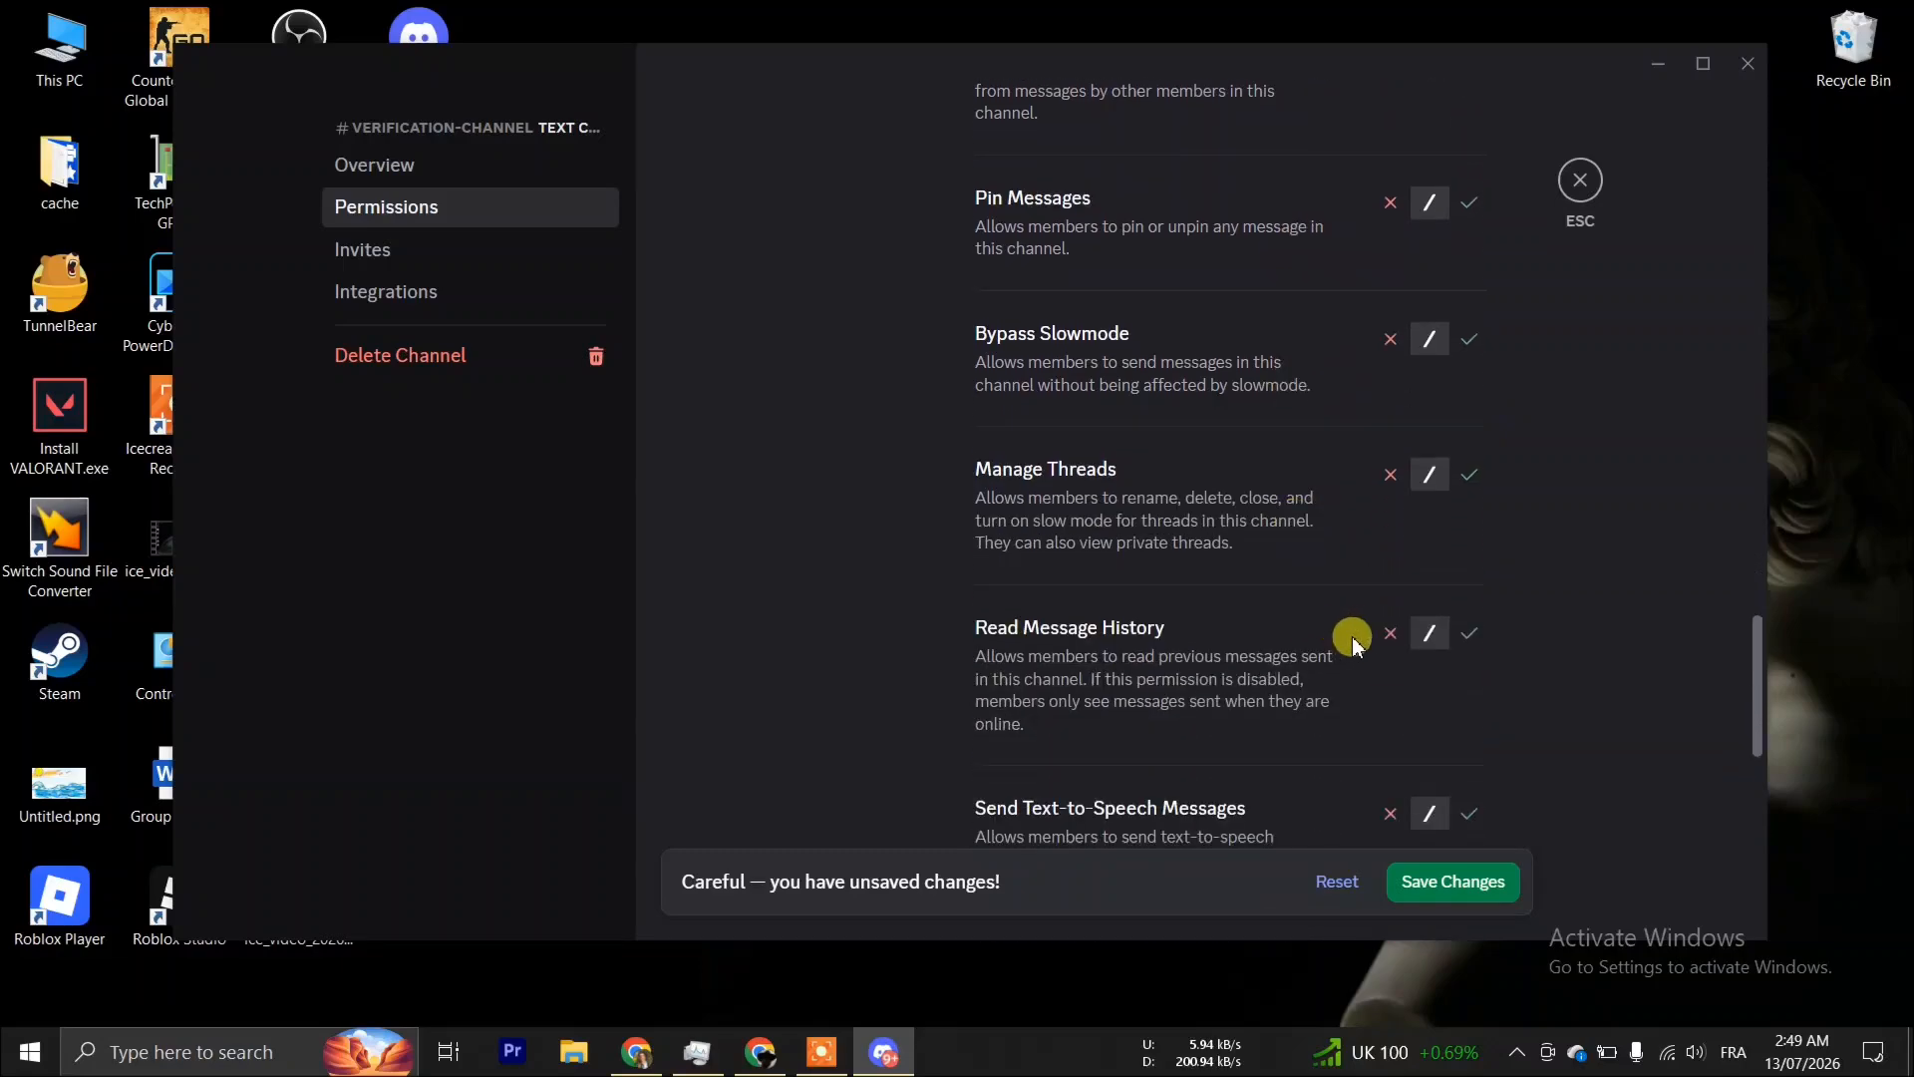
pyautogui.scroll(20, 1283, 632)
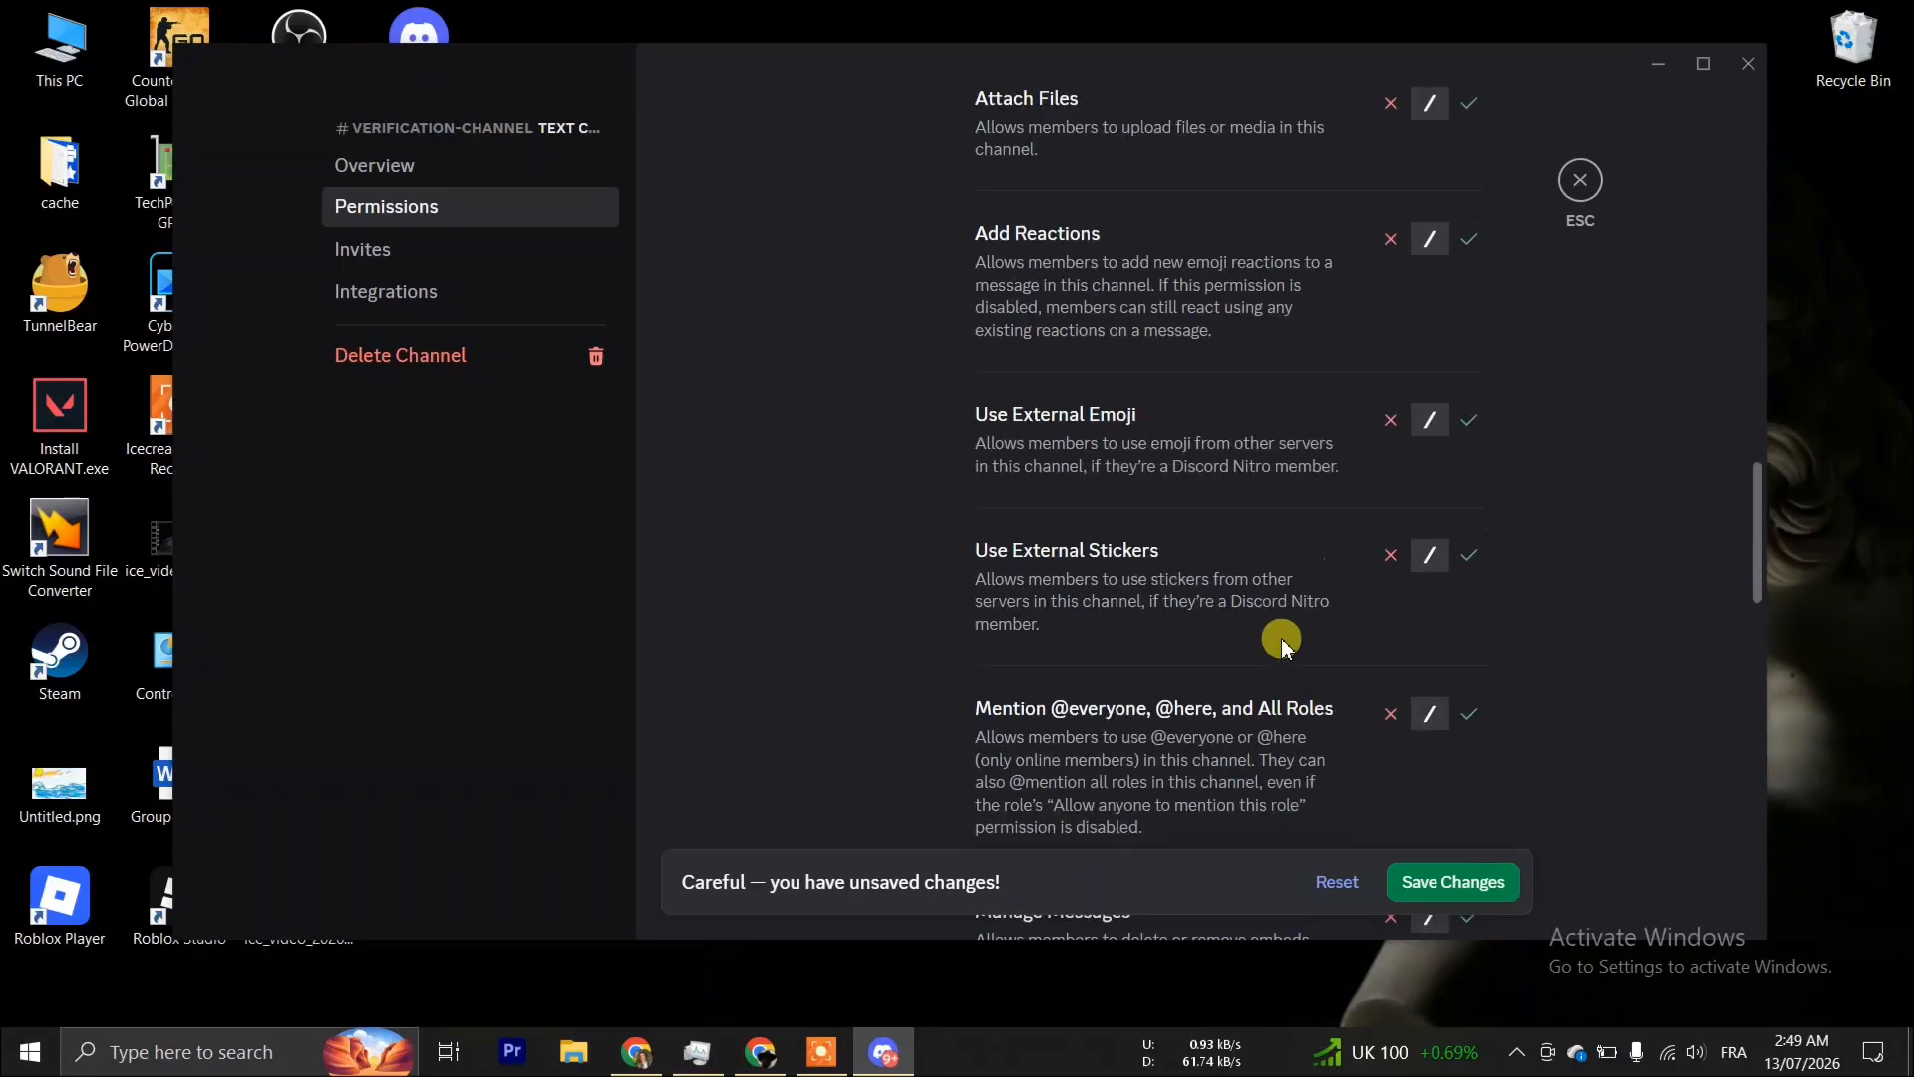
pyautogui.scroll(4, 1284, 646)
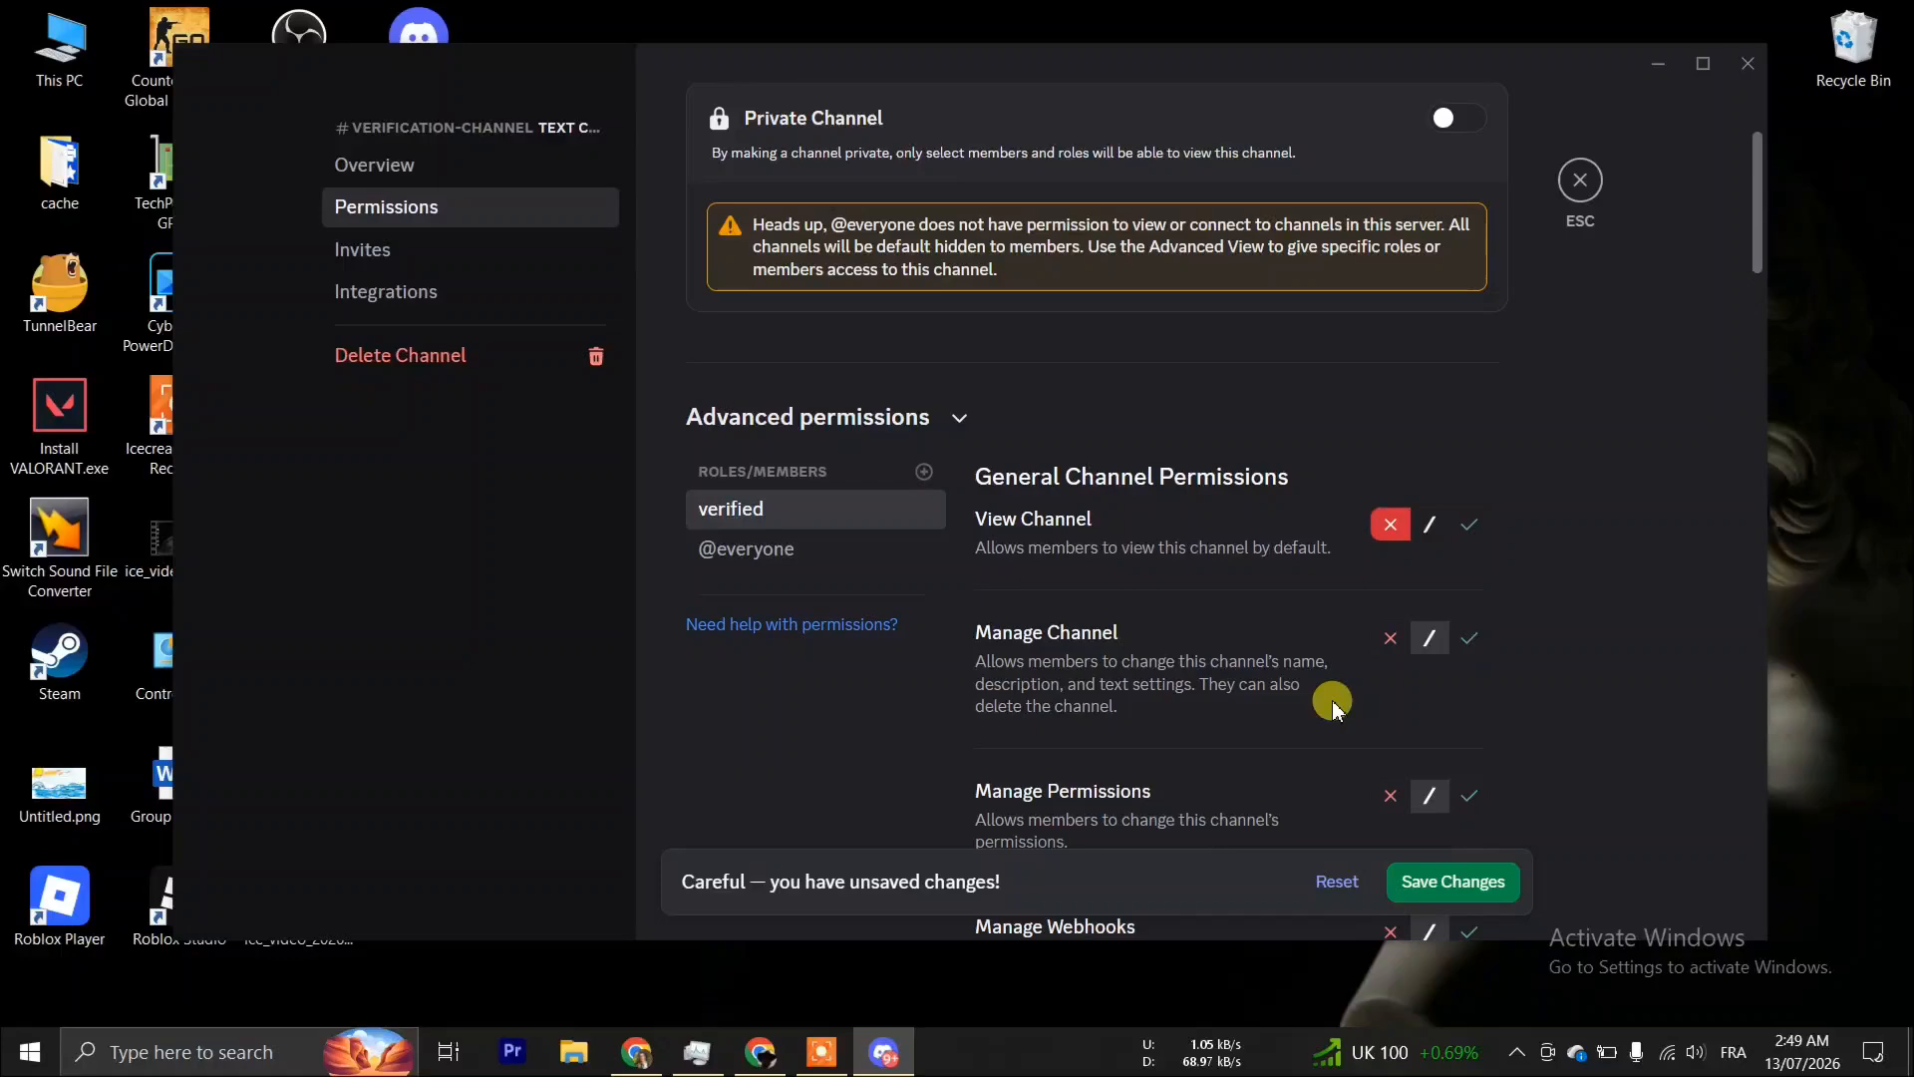
pyautogui.click(1471, 884)
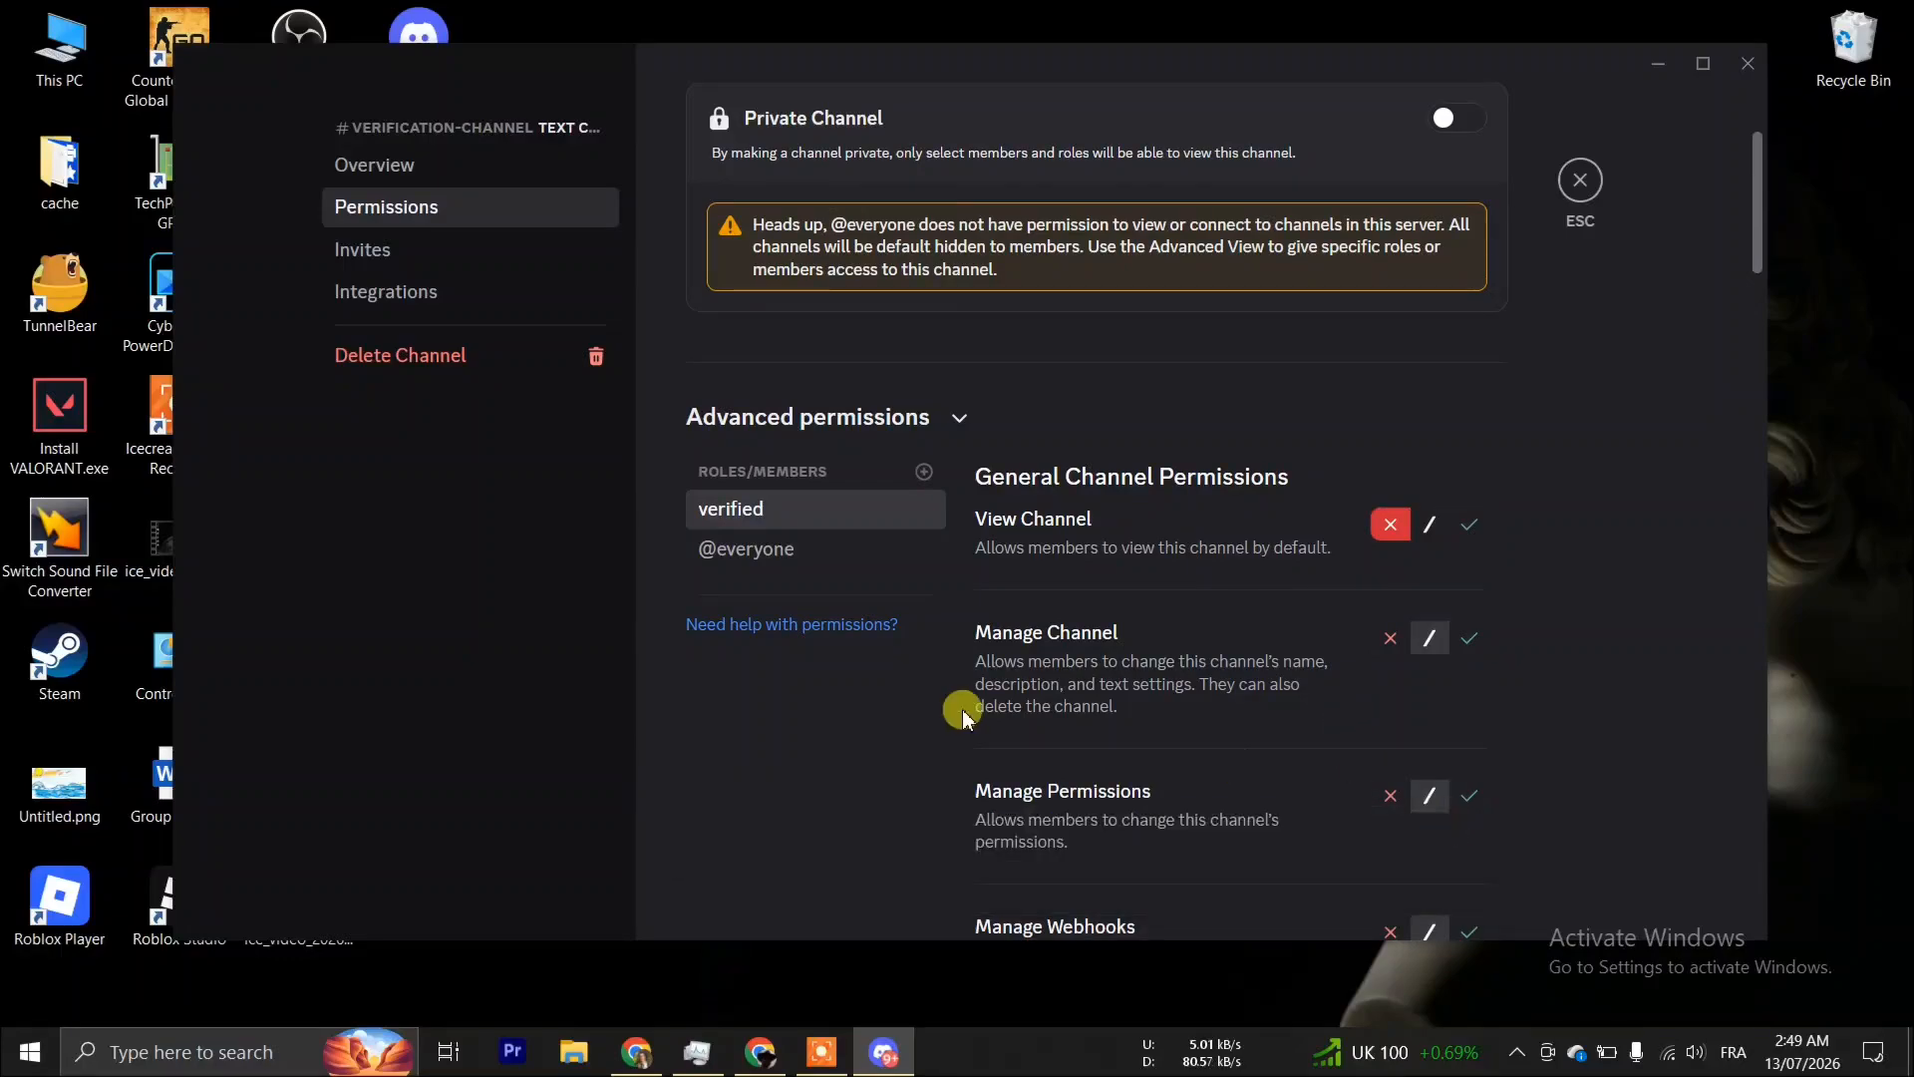
pyautogui.click(1578, 180)
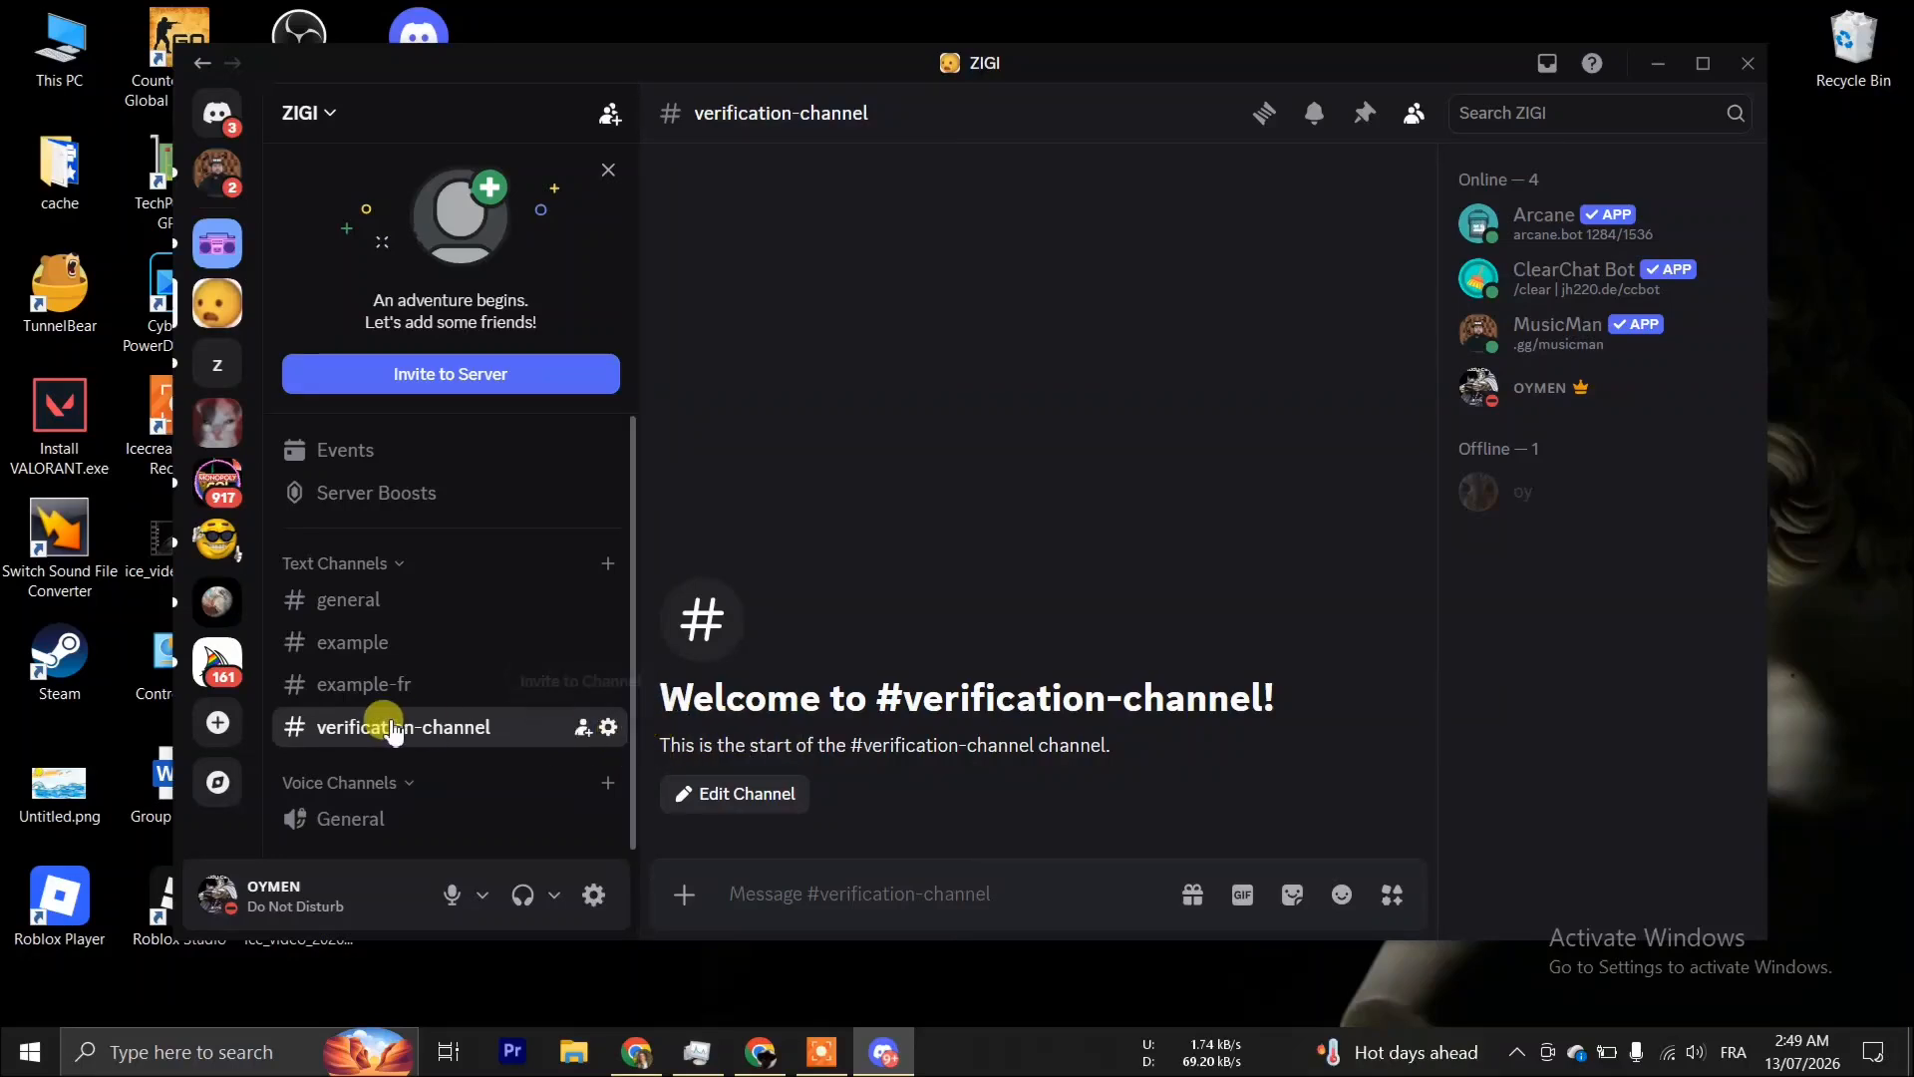
pyautogui.click(385, 684)
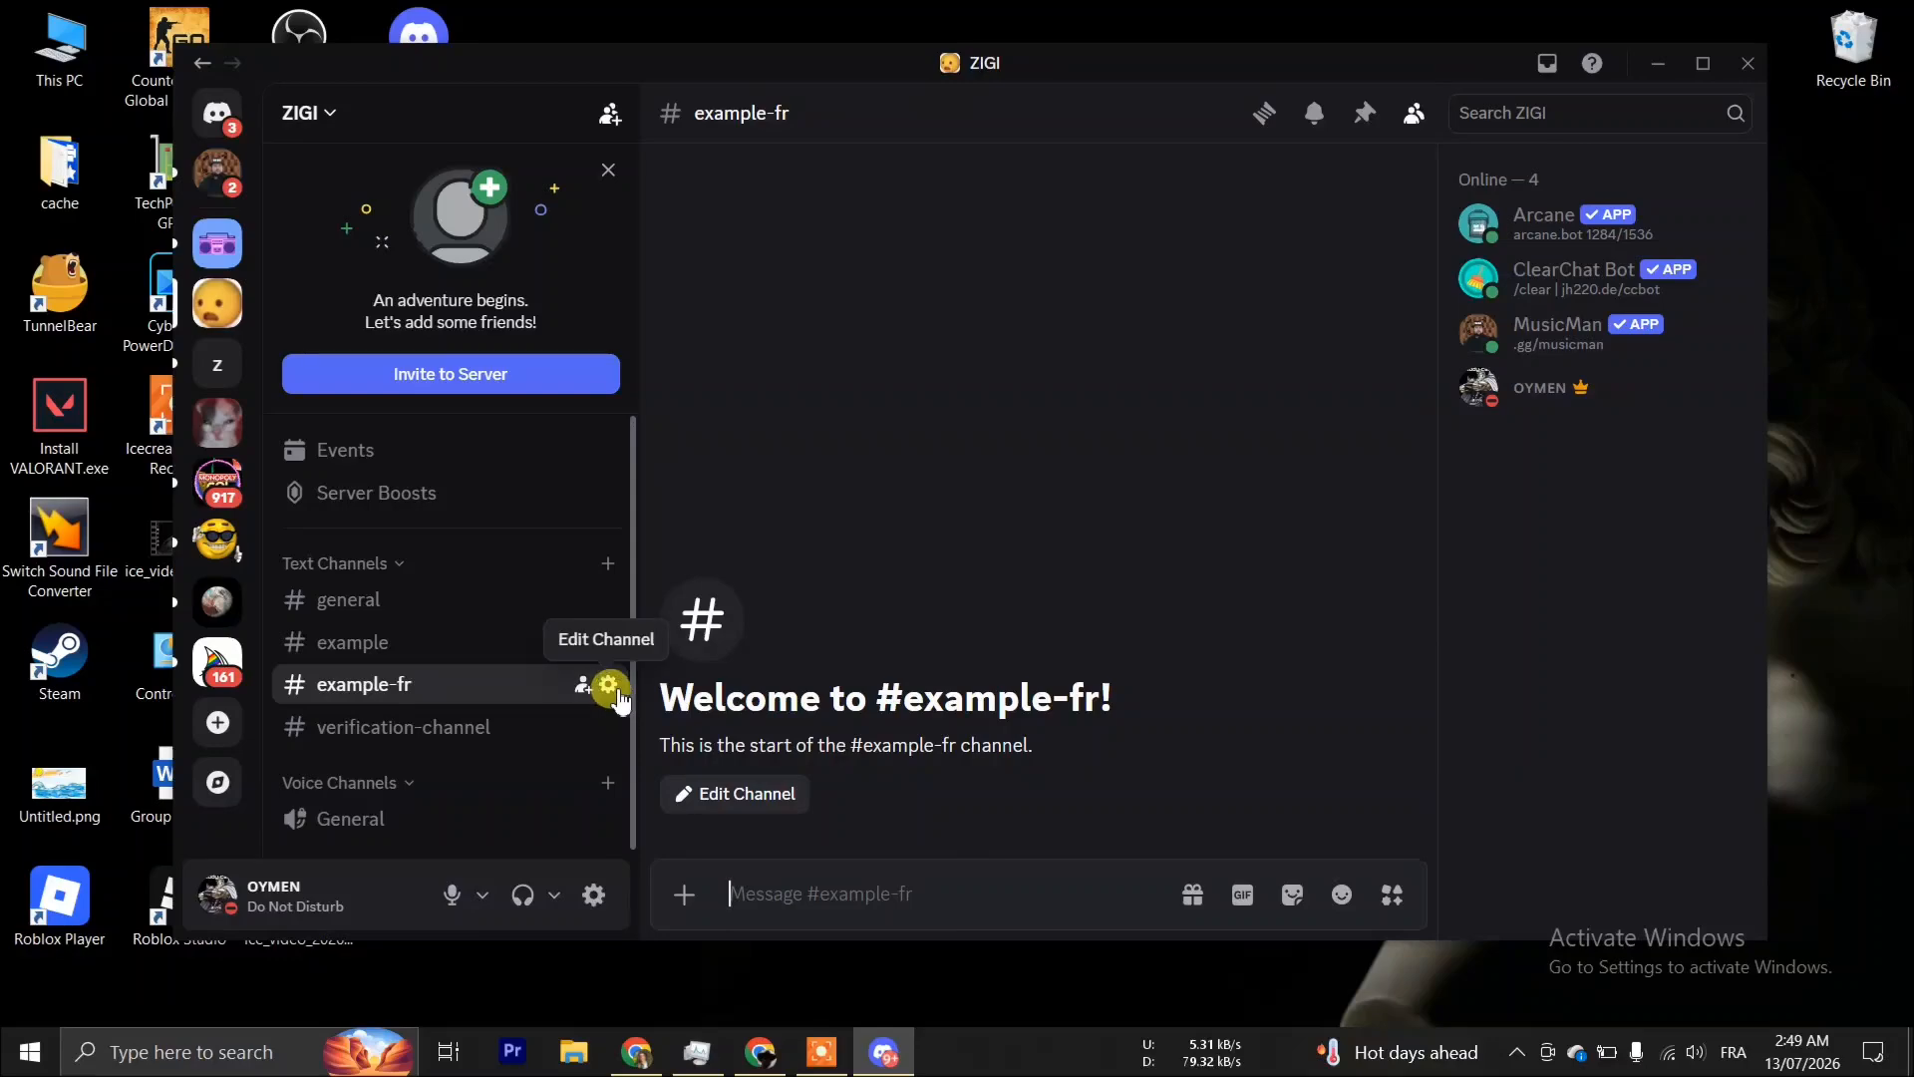
pyautogui.click(609, 685)
pyautogui.click(543, 209)
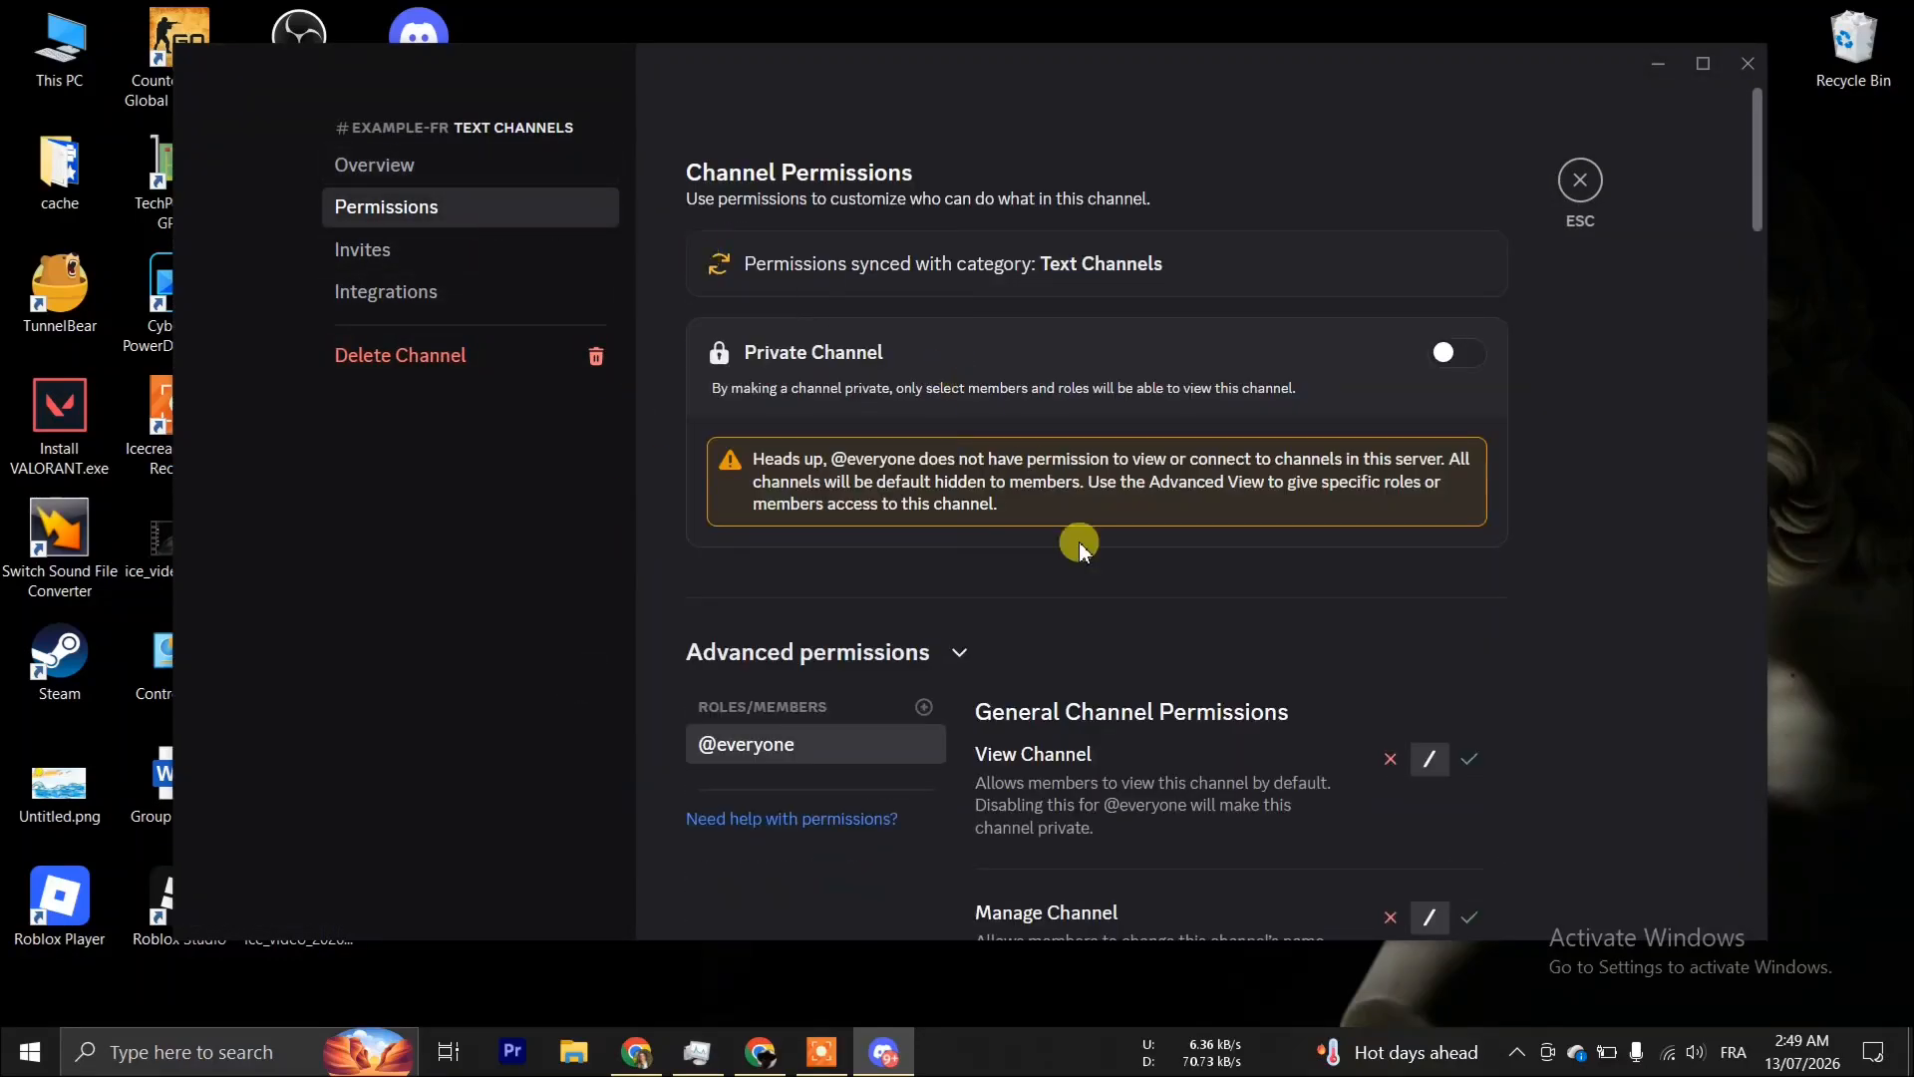
pyautogui.click(1377, 773)
pyautogui.scroll(-15, 1257, 698)
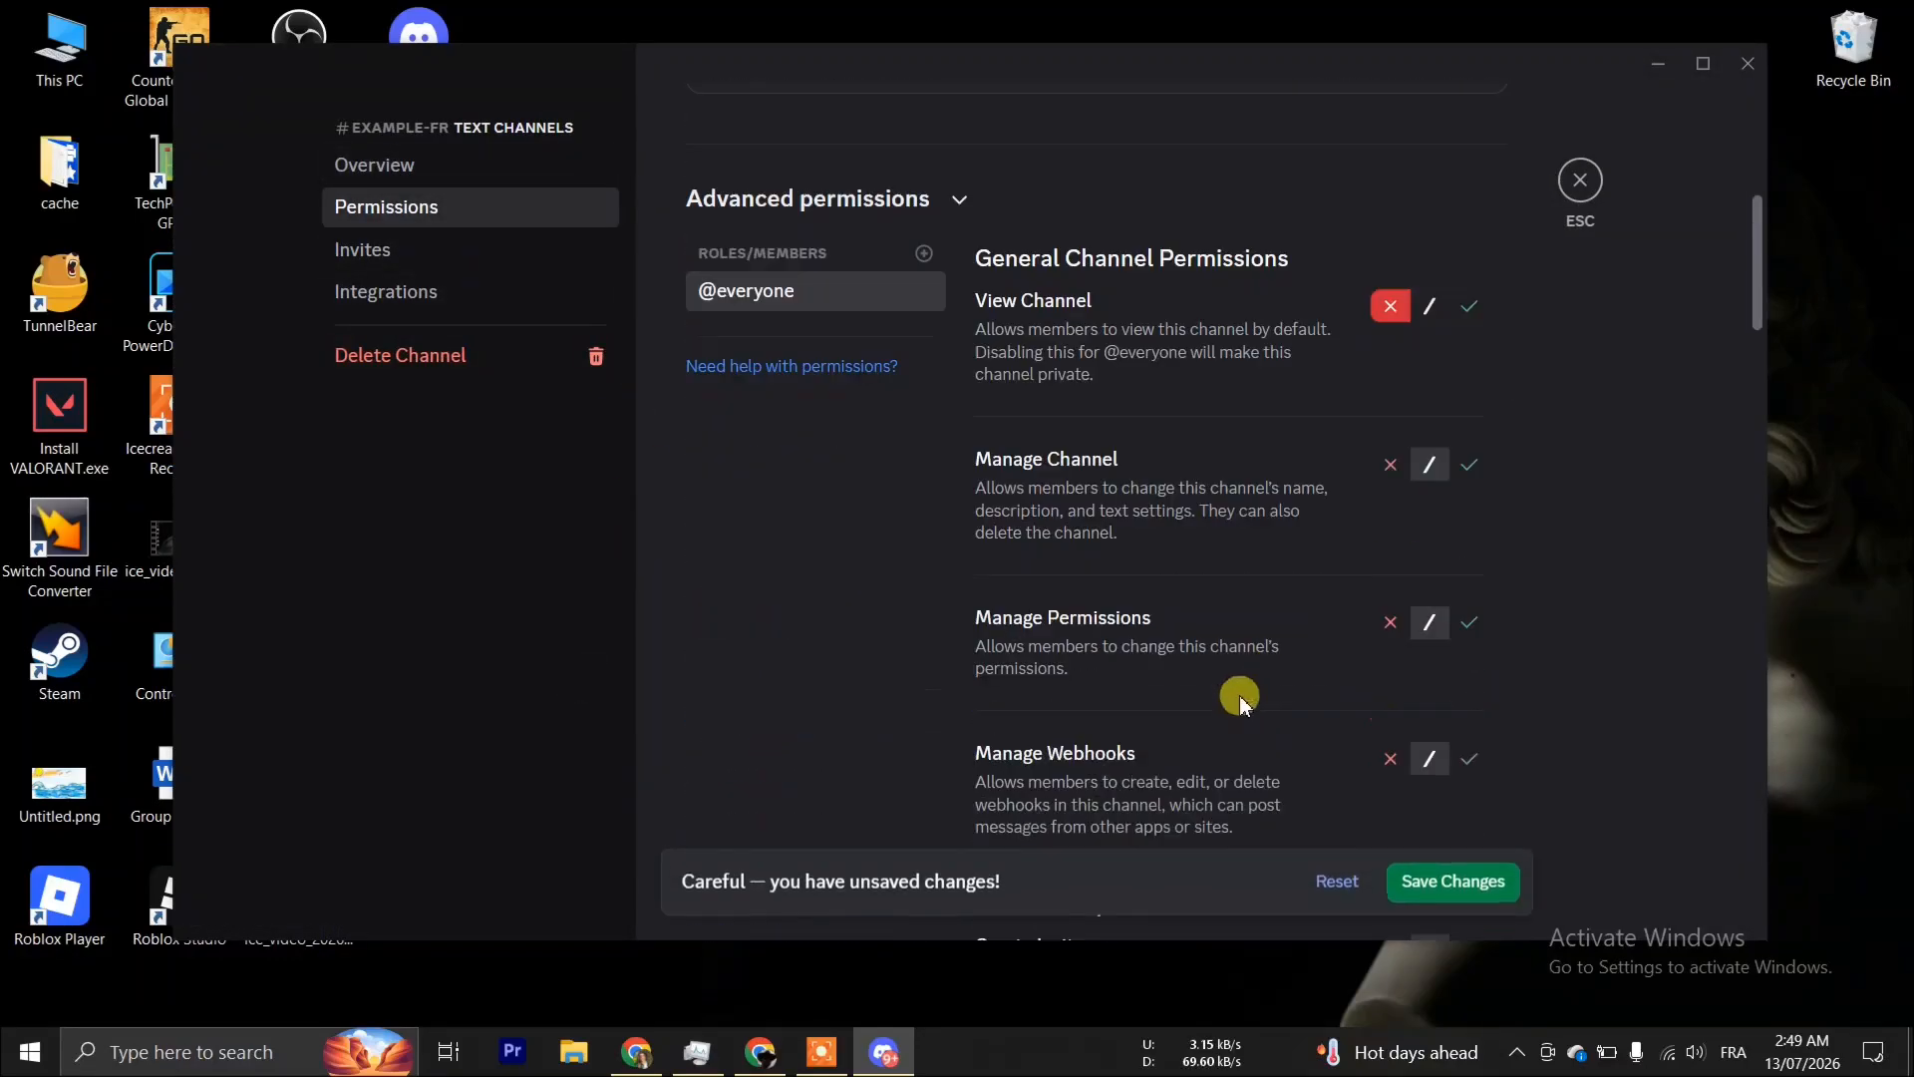
pyautogui.scroll(-10, 1234, 698)
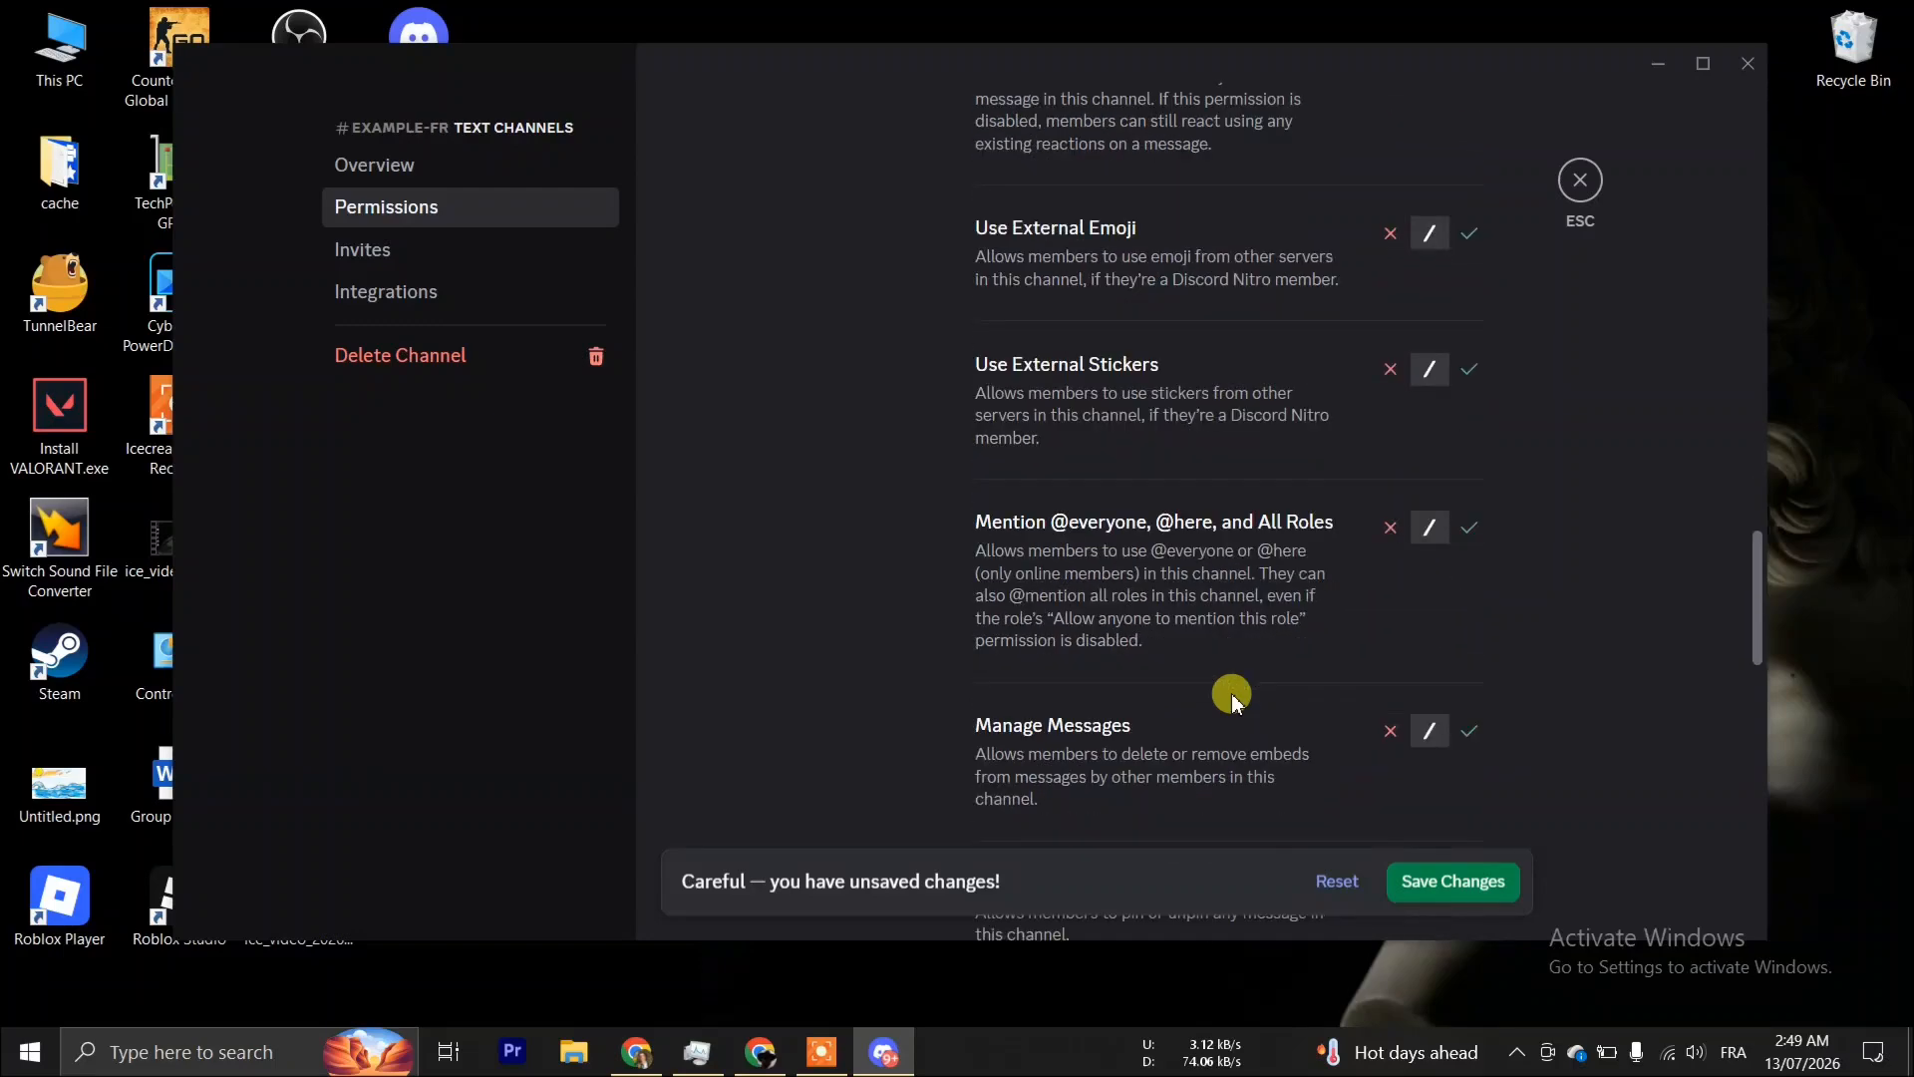
pyautogui.scroll(-1, 1233, 698)
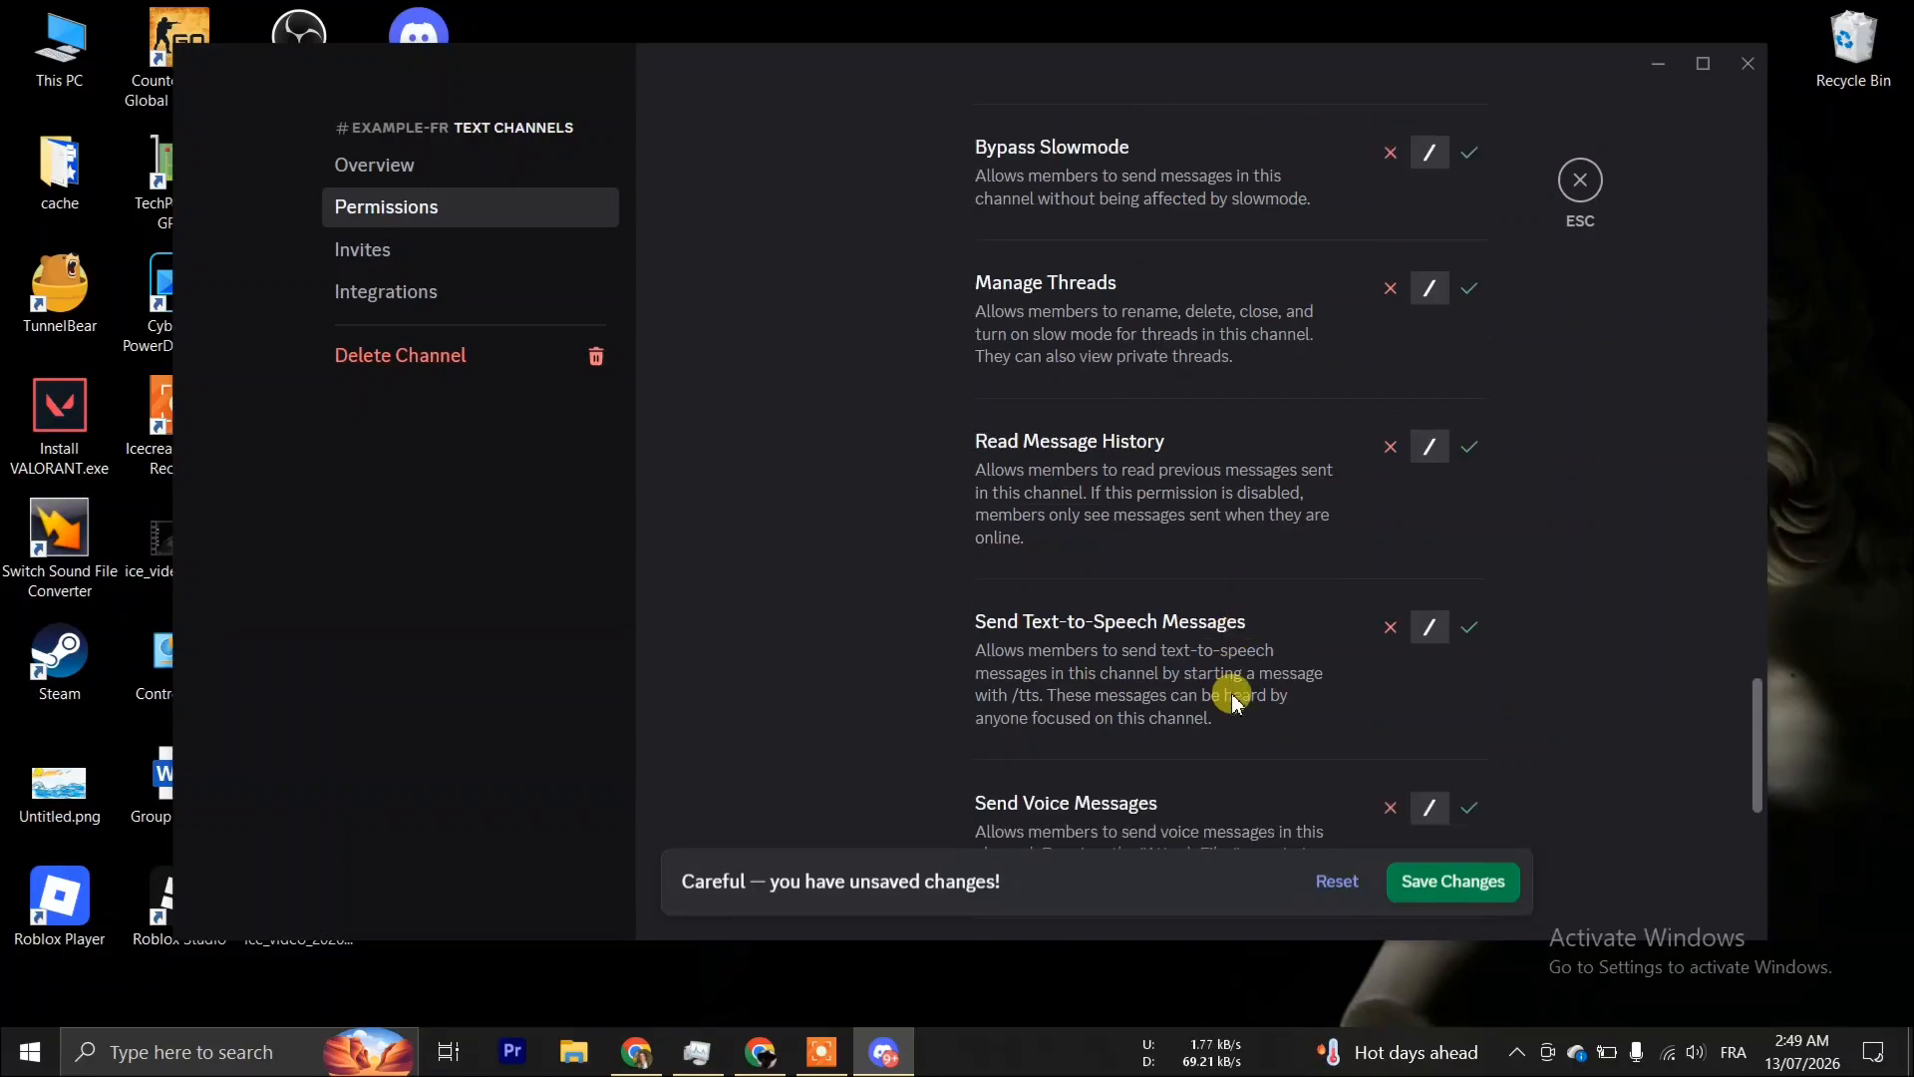
pyautogui.scroll(-7, 1233, 701)
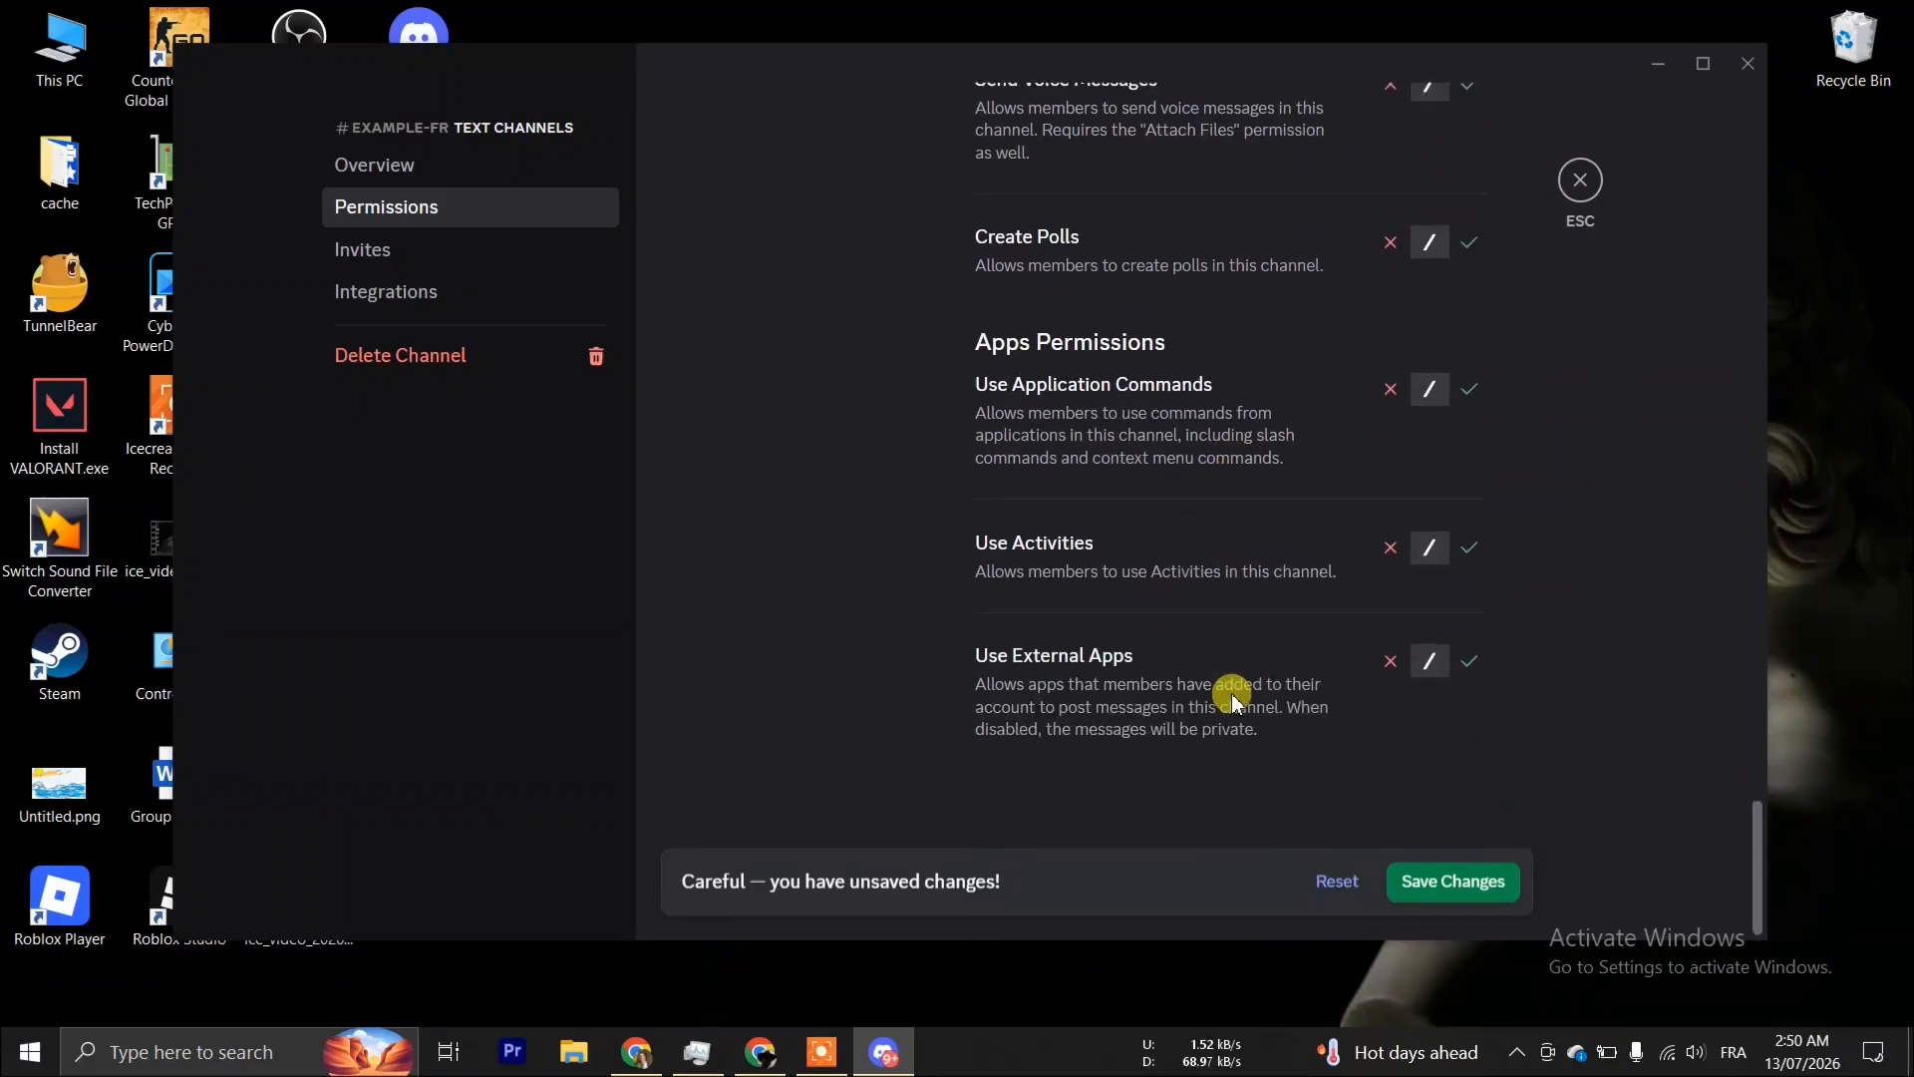
pyautogui.scroll(3, 1234, 701)
pyautogui.scroll(6, 1233, 701)
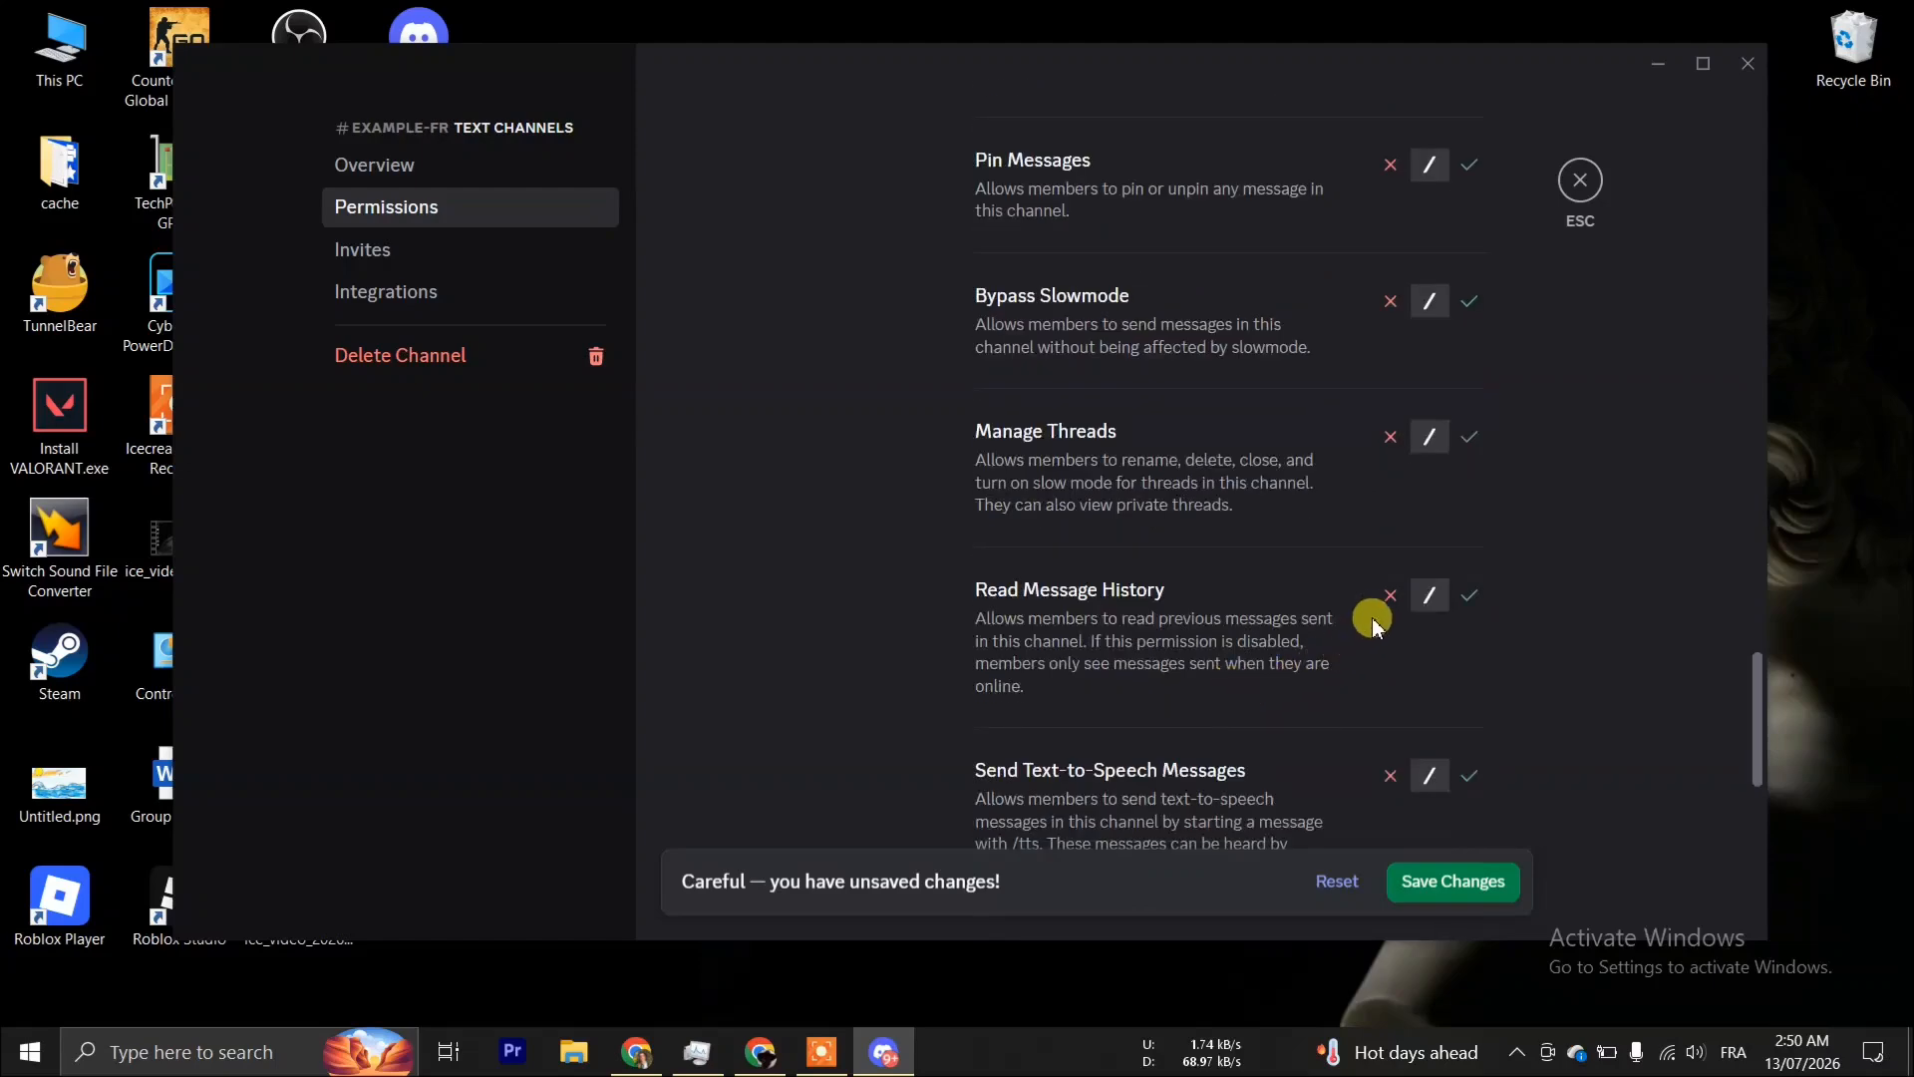
pyautogui.click(1384, 610)
pyautogui.click(1455, 899)
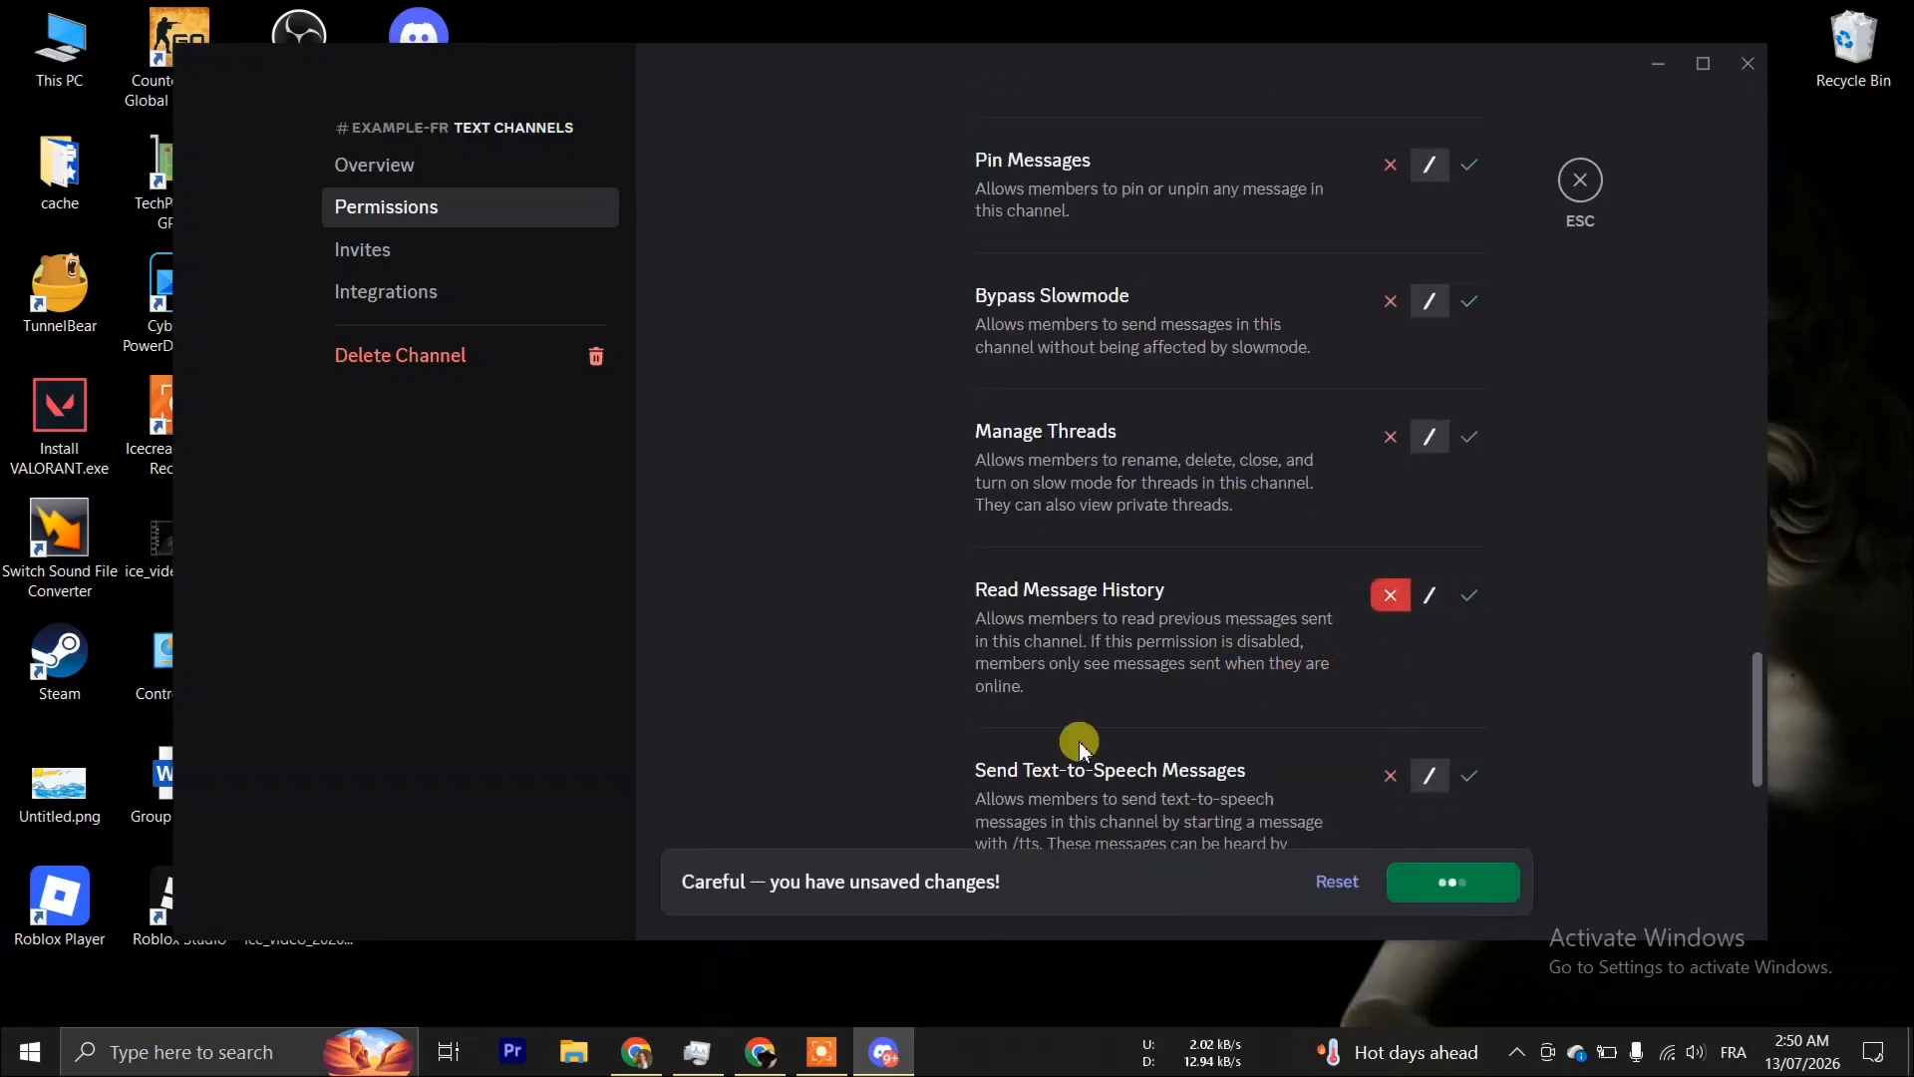
pyautogui.click(1583, 182)
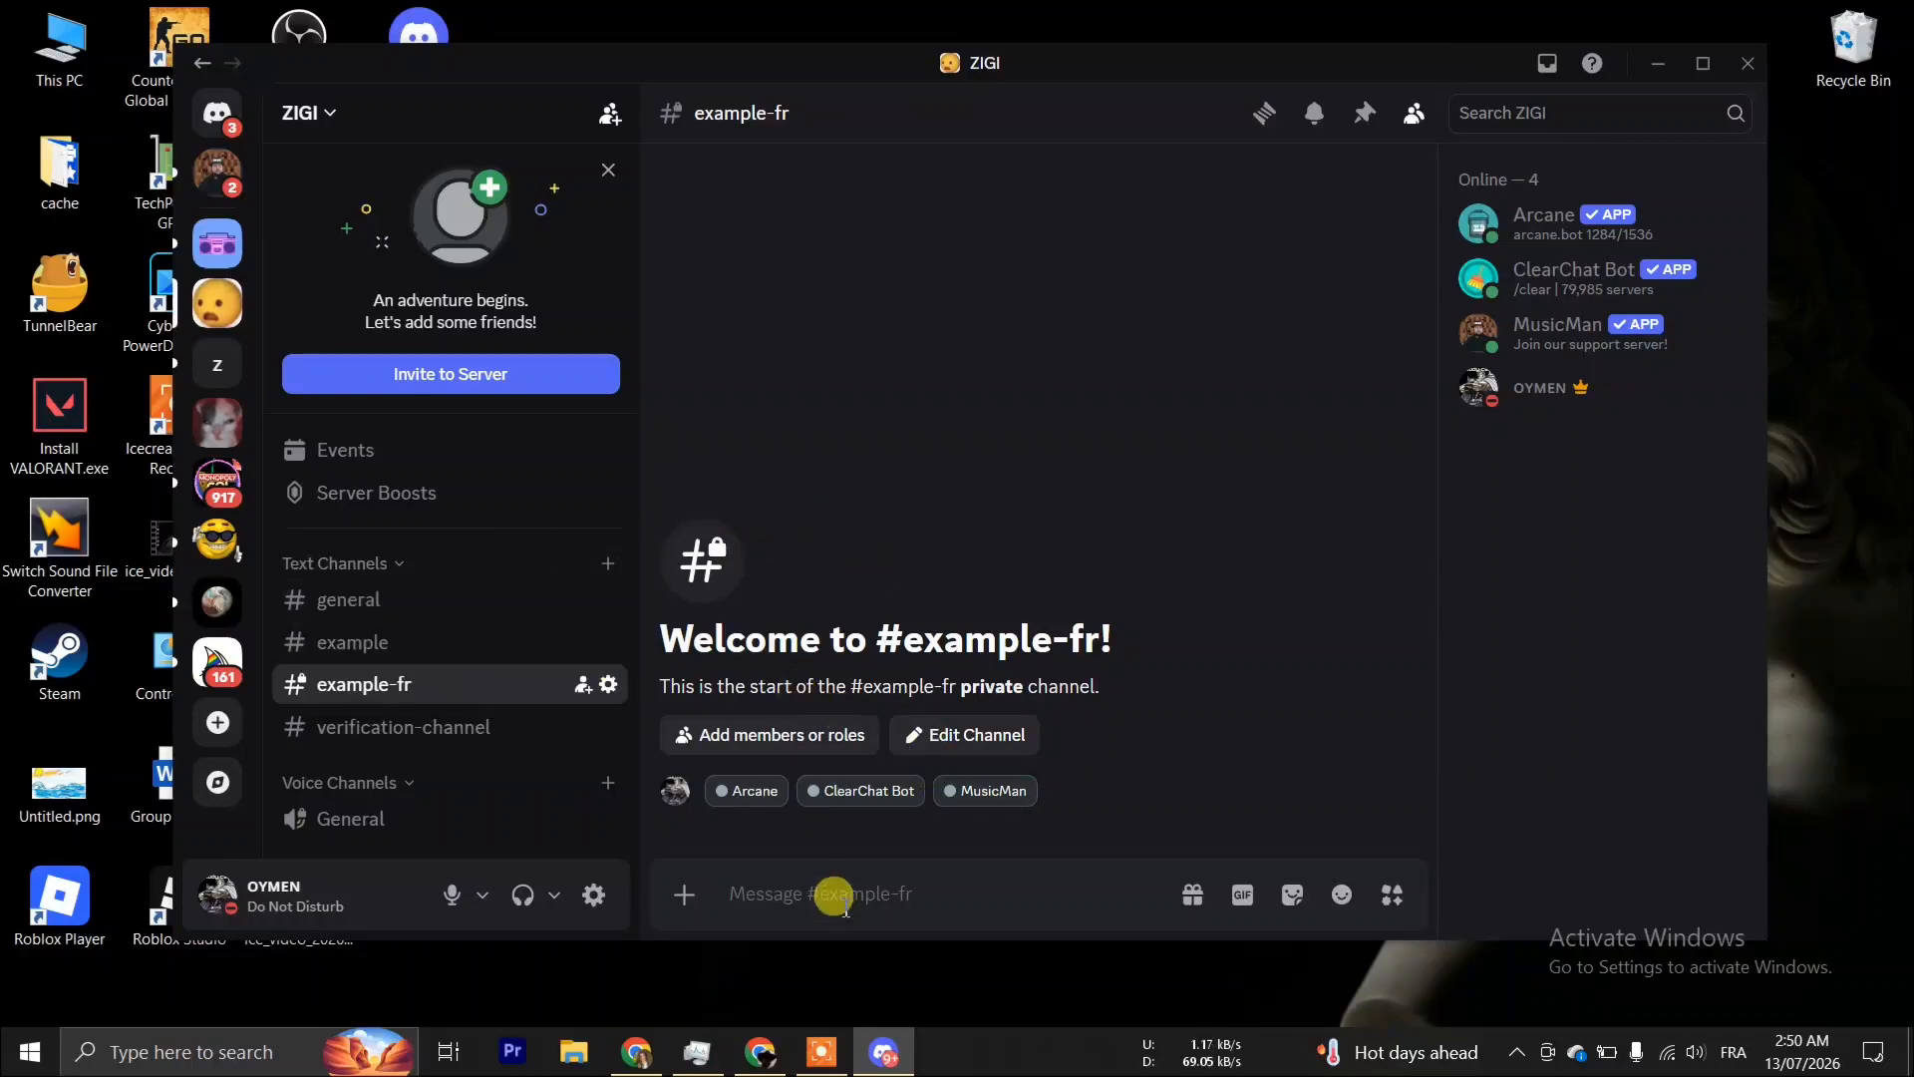
# Return to the verification-channel, switch to Chrome and open the Dyno bot website from the search results.
pyautogui.click(444, 743)
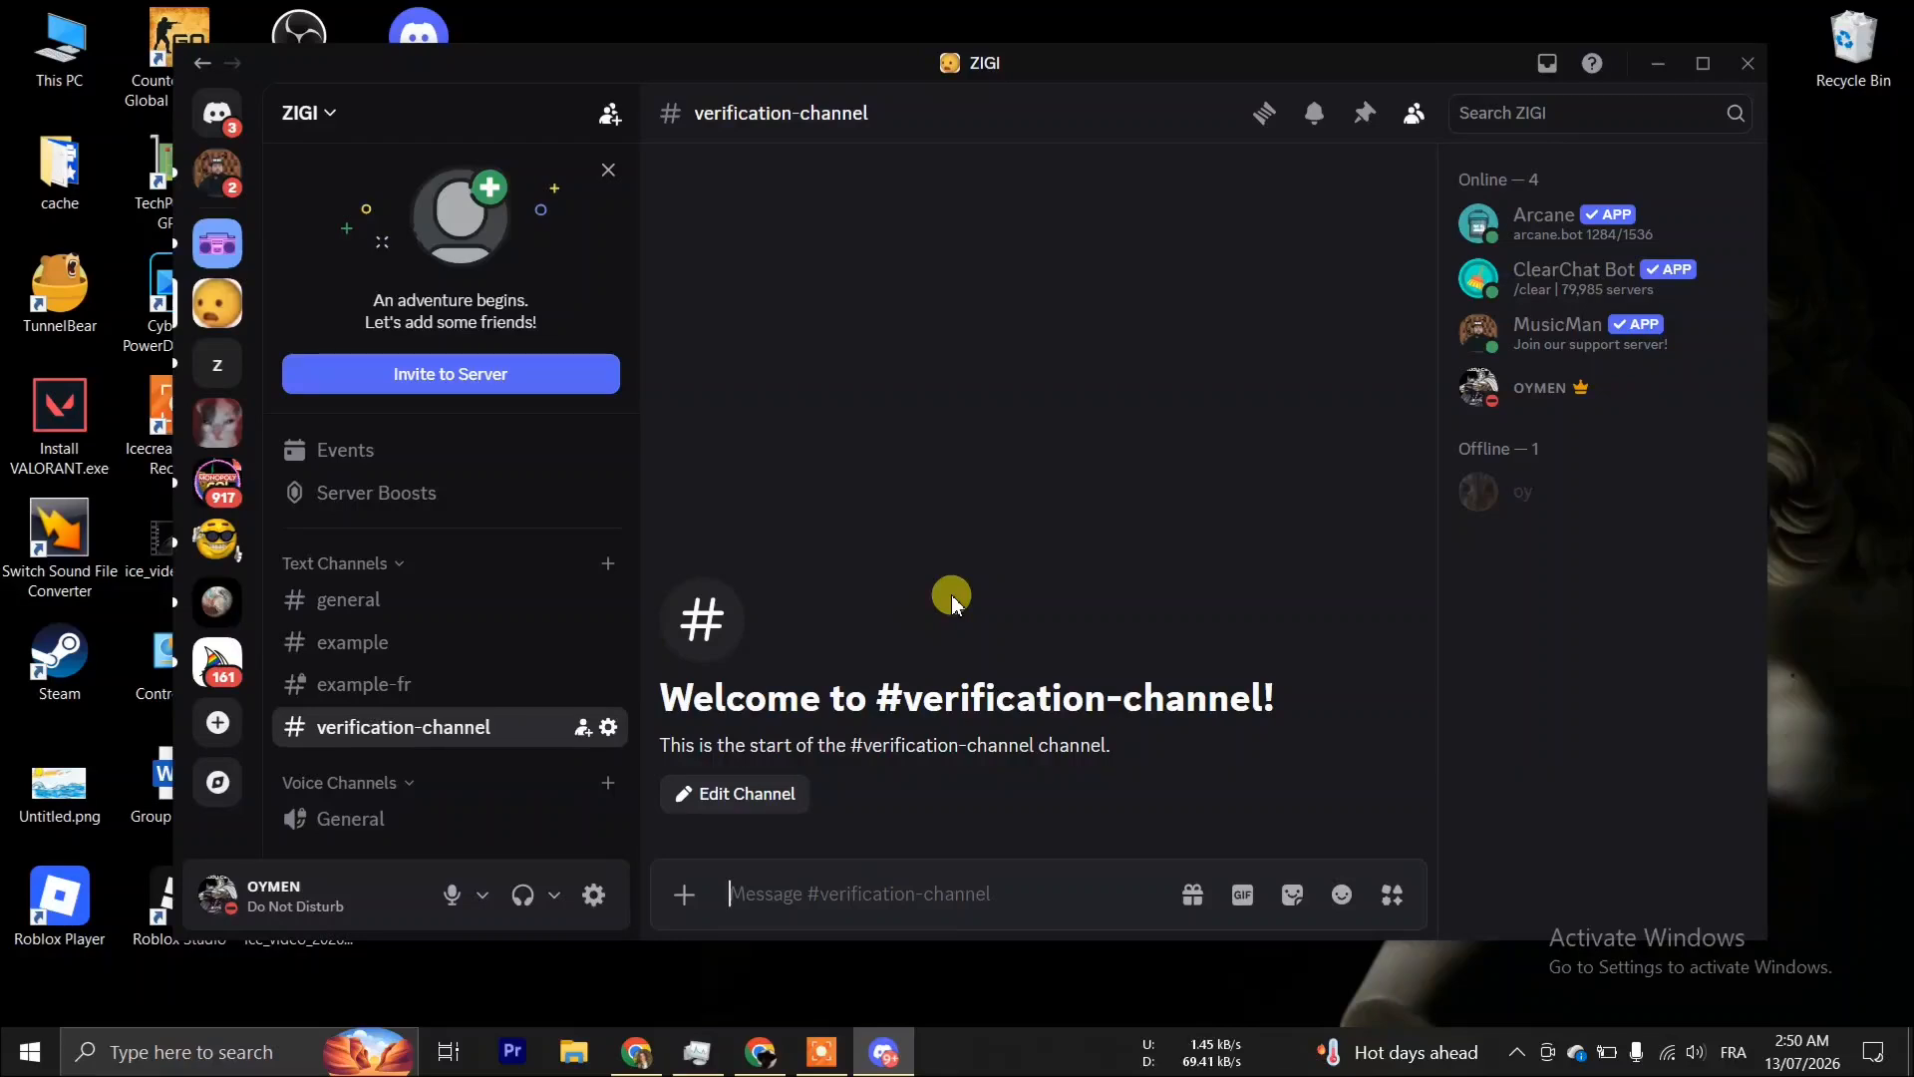
pyautogui.click(638, 1054)
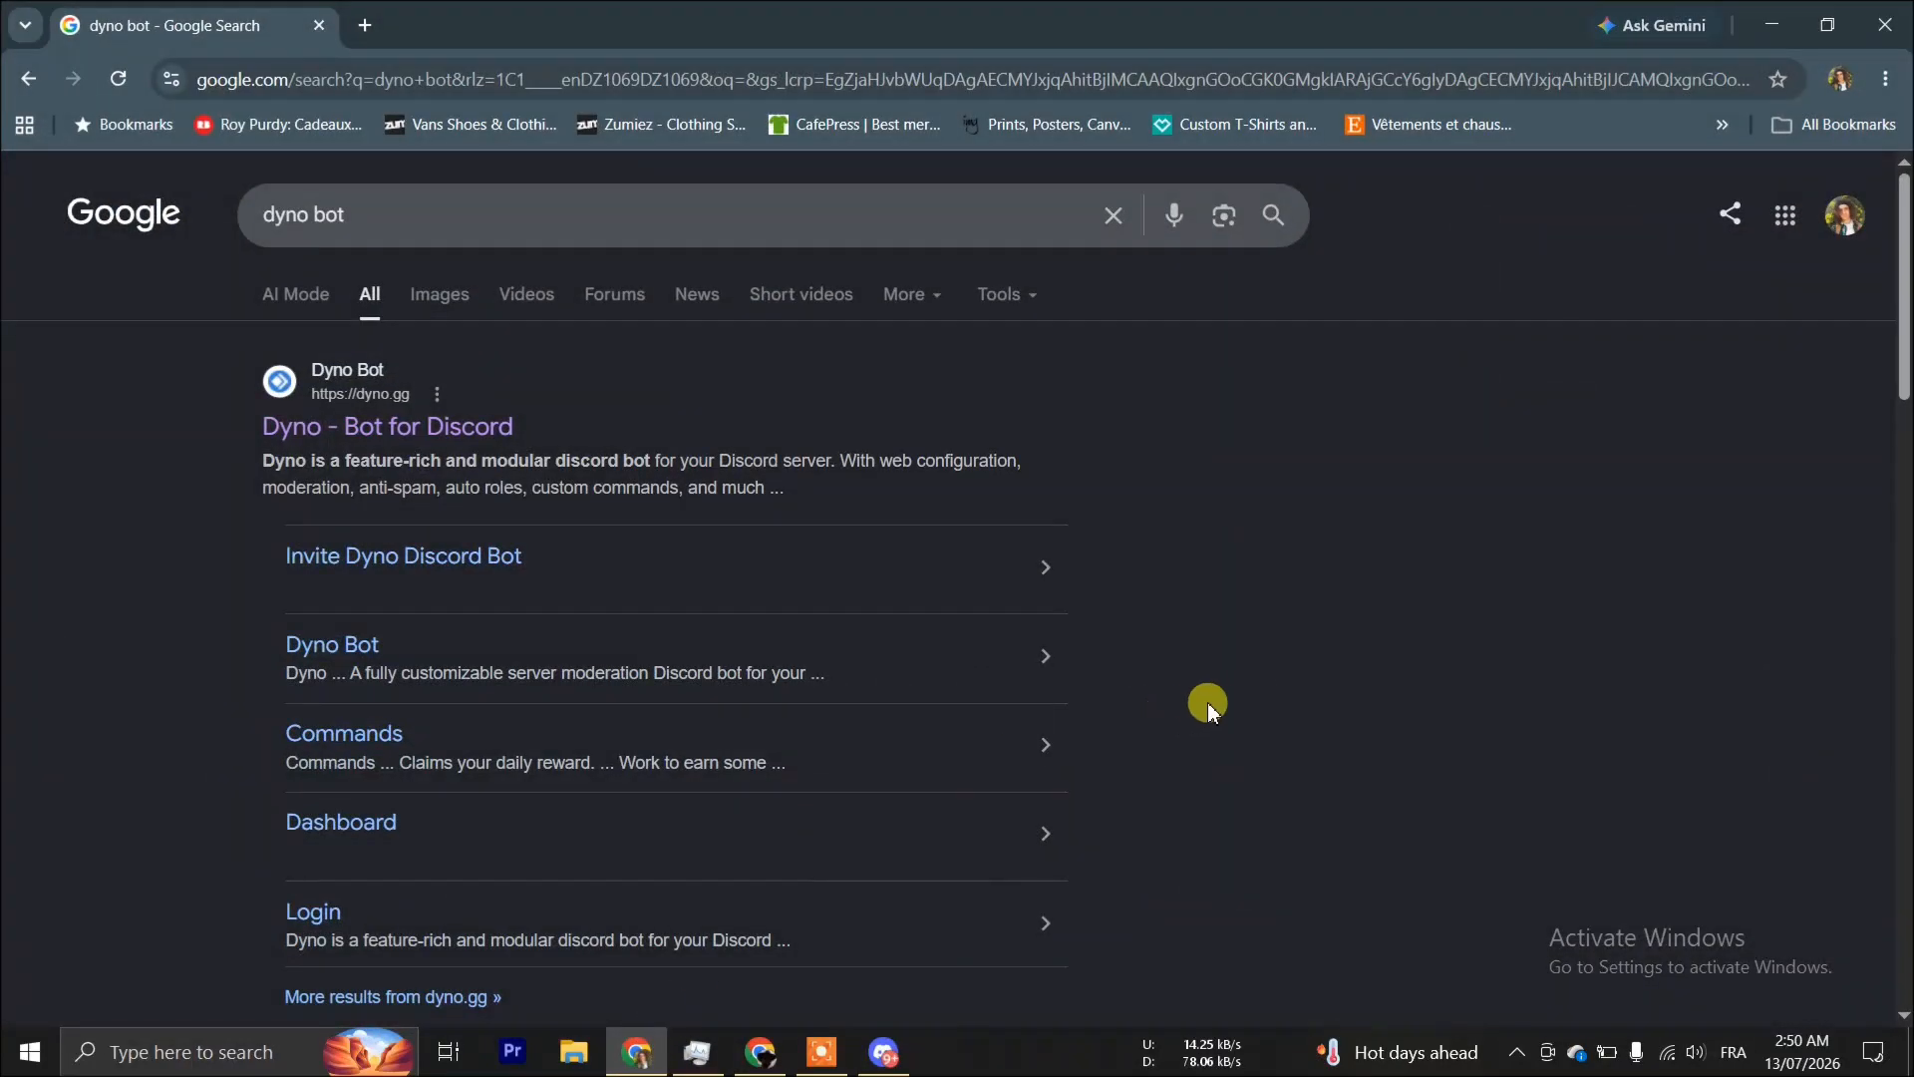
pyautogui.click(498, 437)
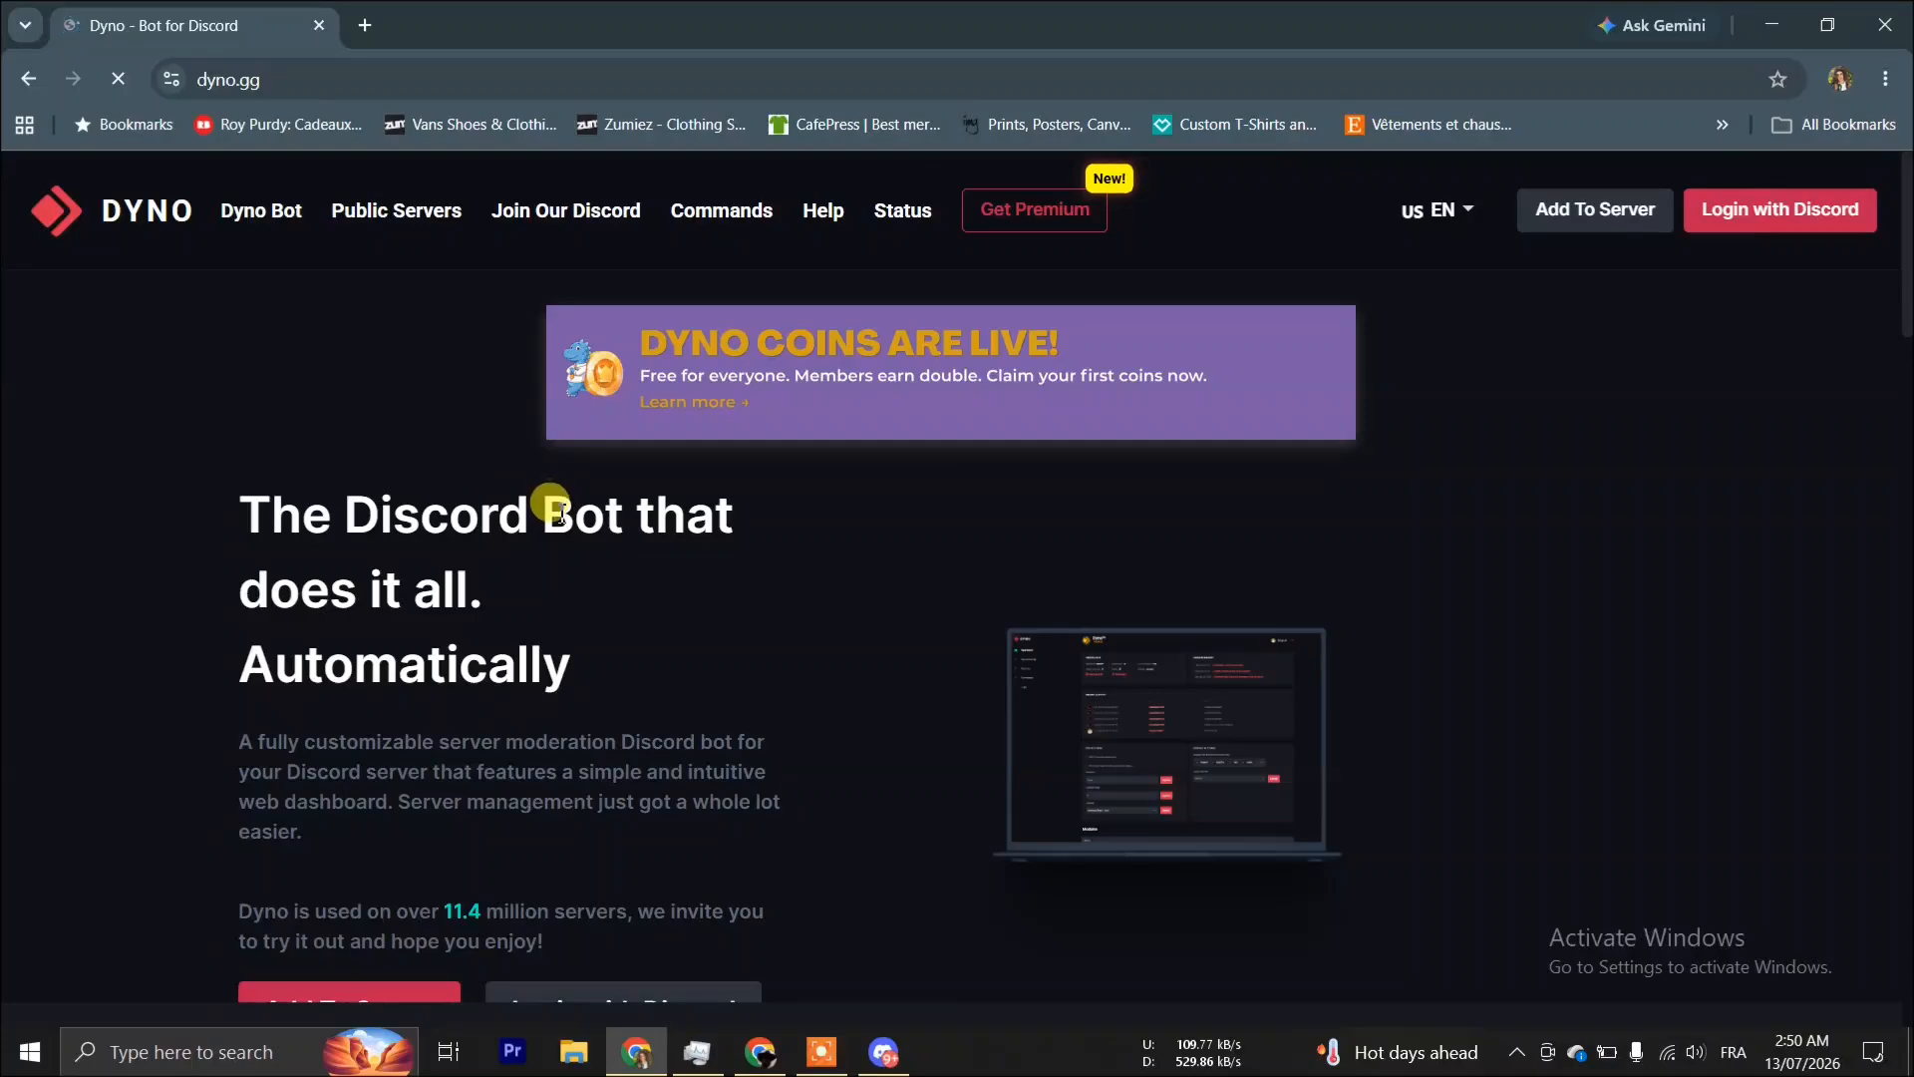
# Start adding Dyno to a Discord server with the Free for Everyone option among its plans.
pyautogui.scroll(-2, 544, 738)
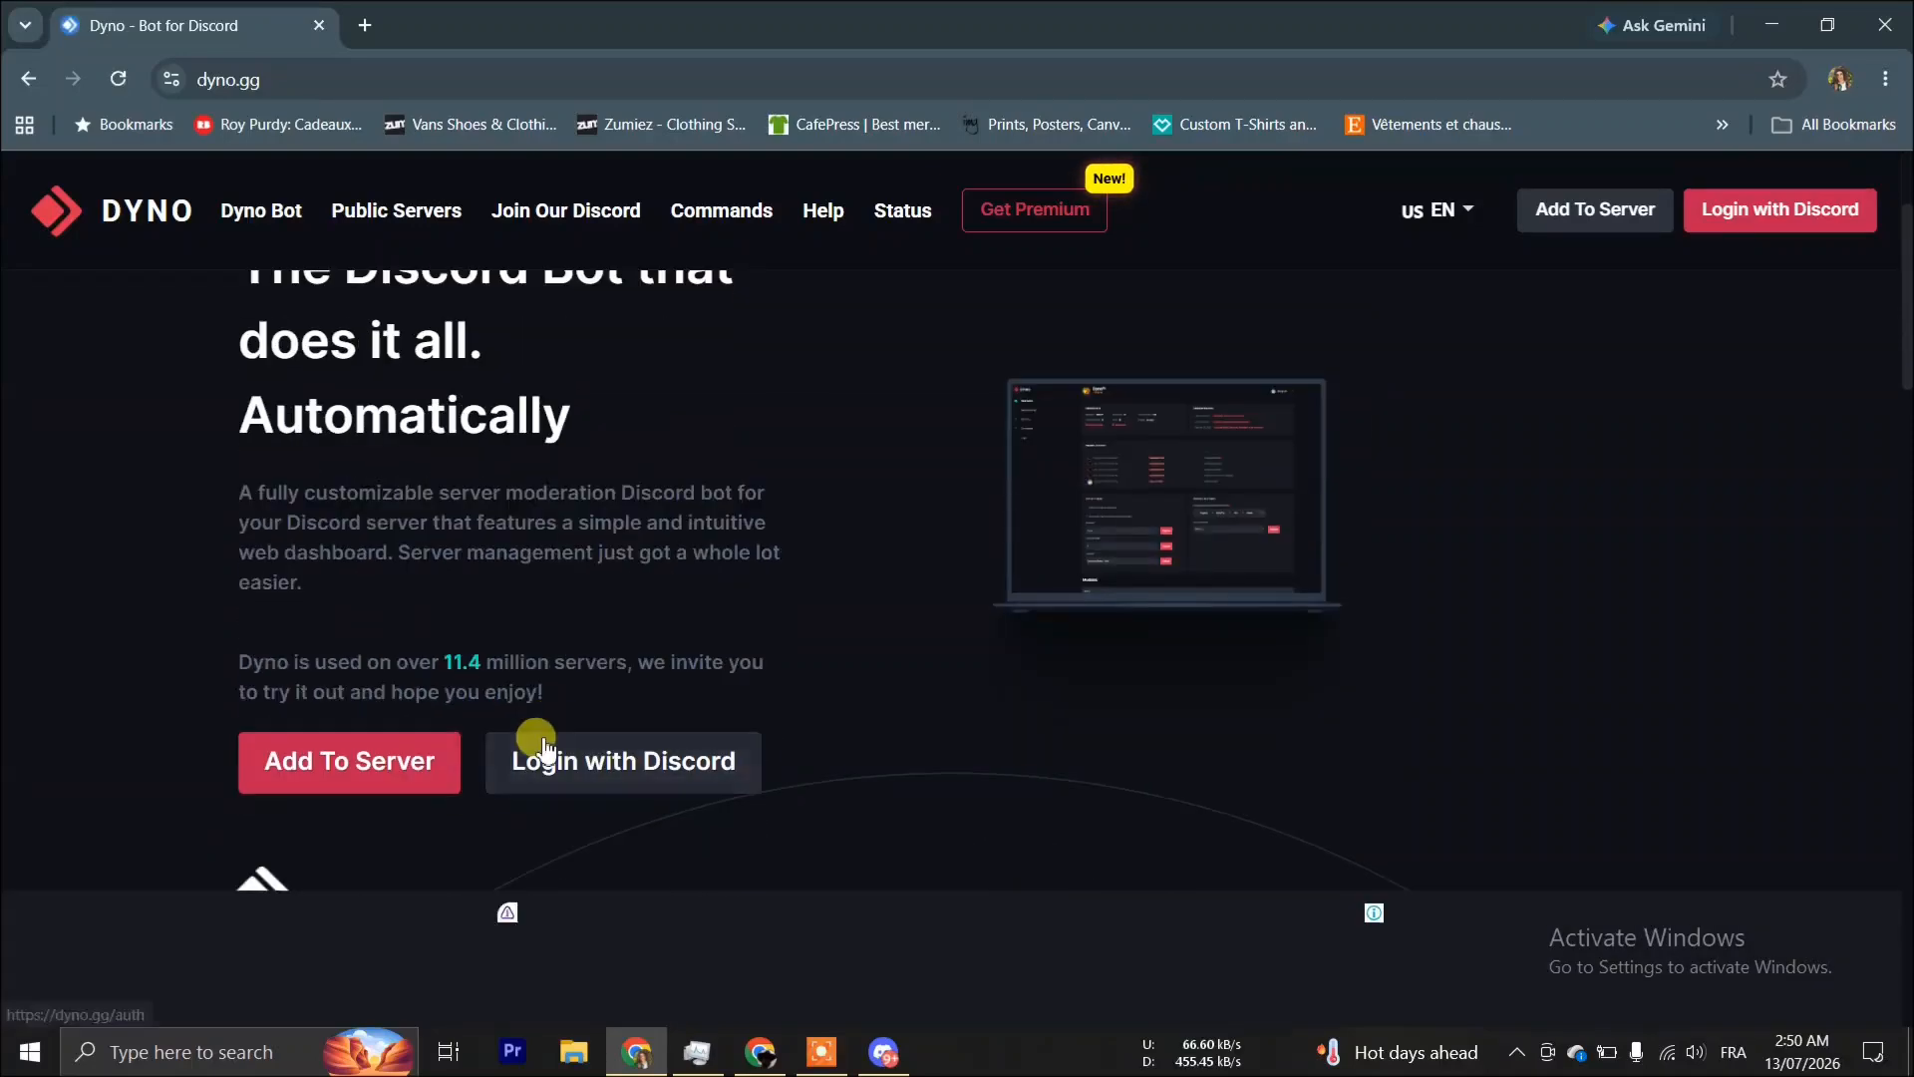
pyautogui.scroll(-1, 544, 746)
pyautogui.click(410, 656)
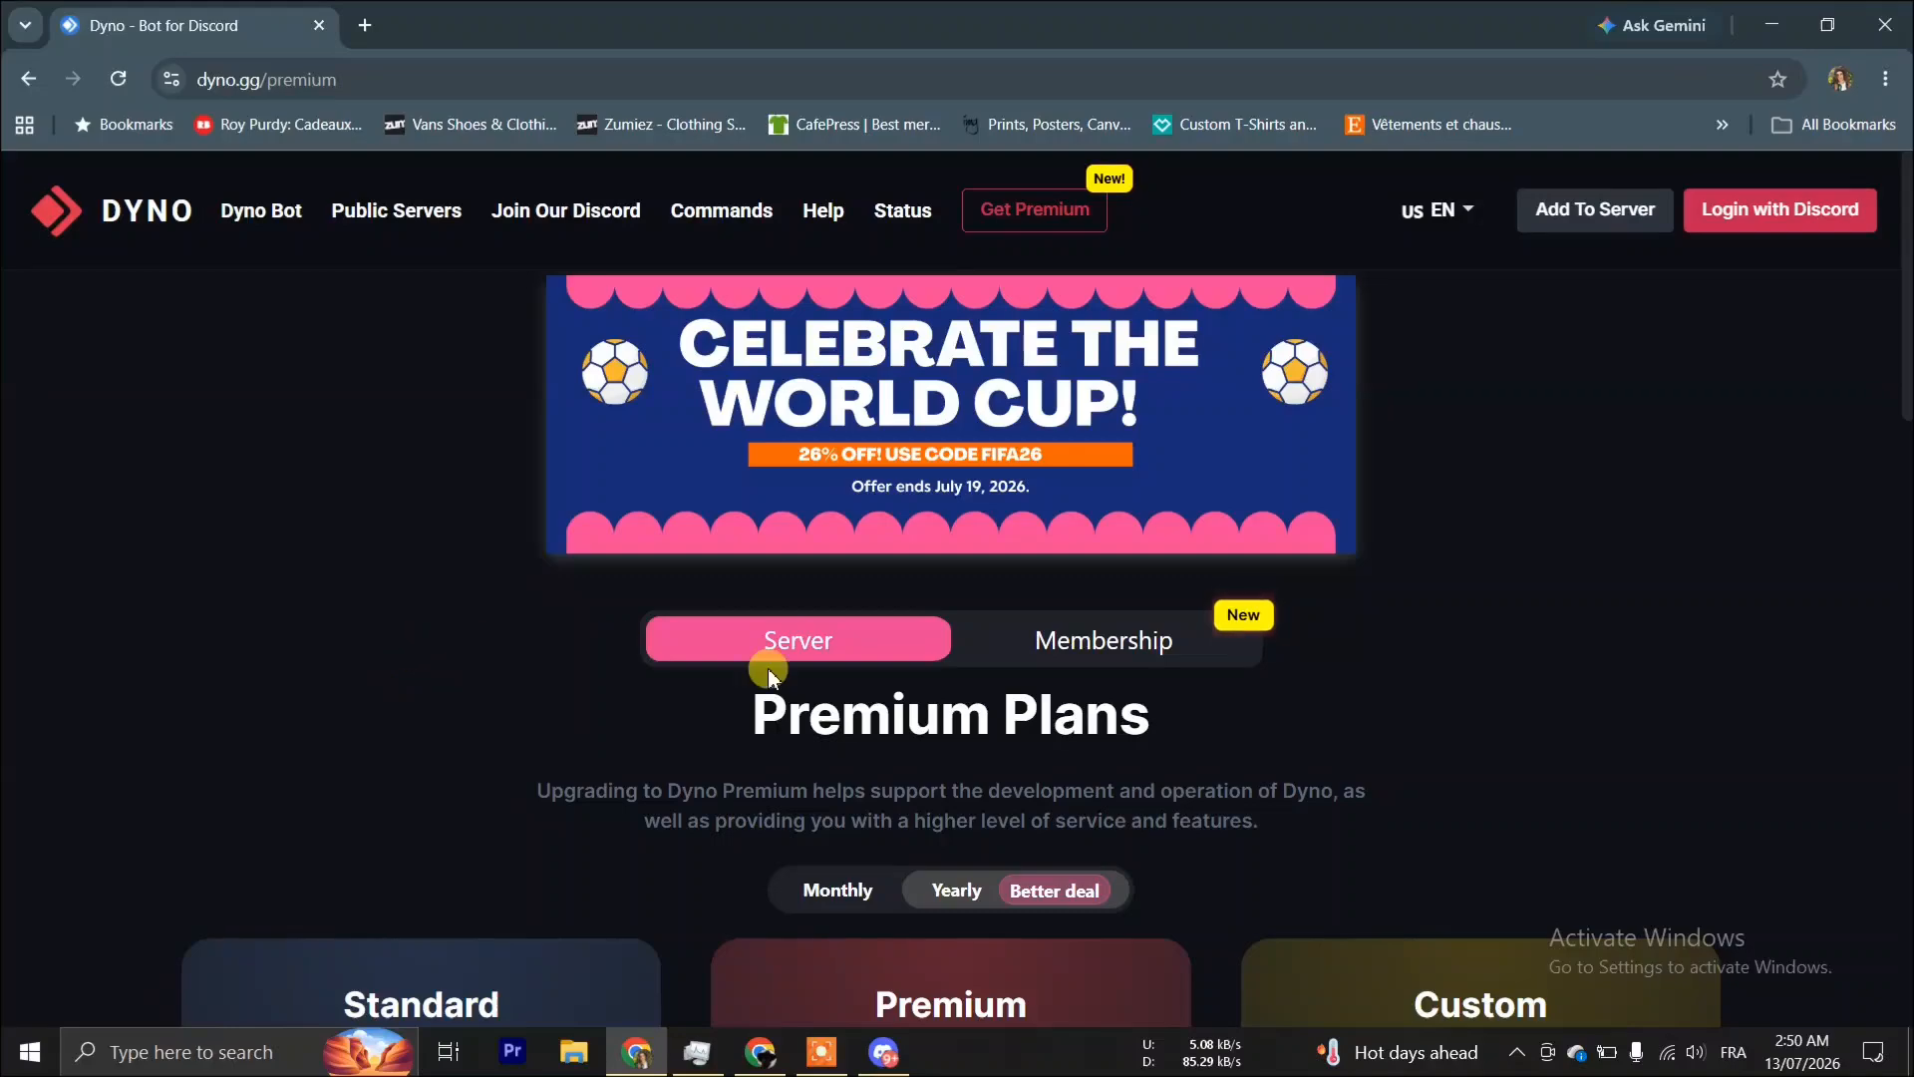
pyautogui.scroll(-2, 1117, 723)
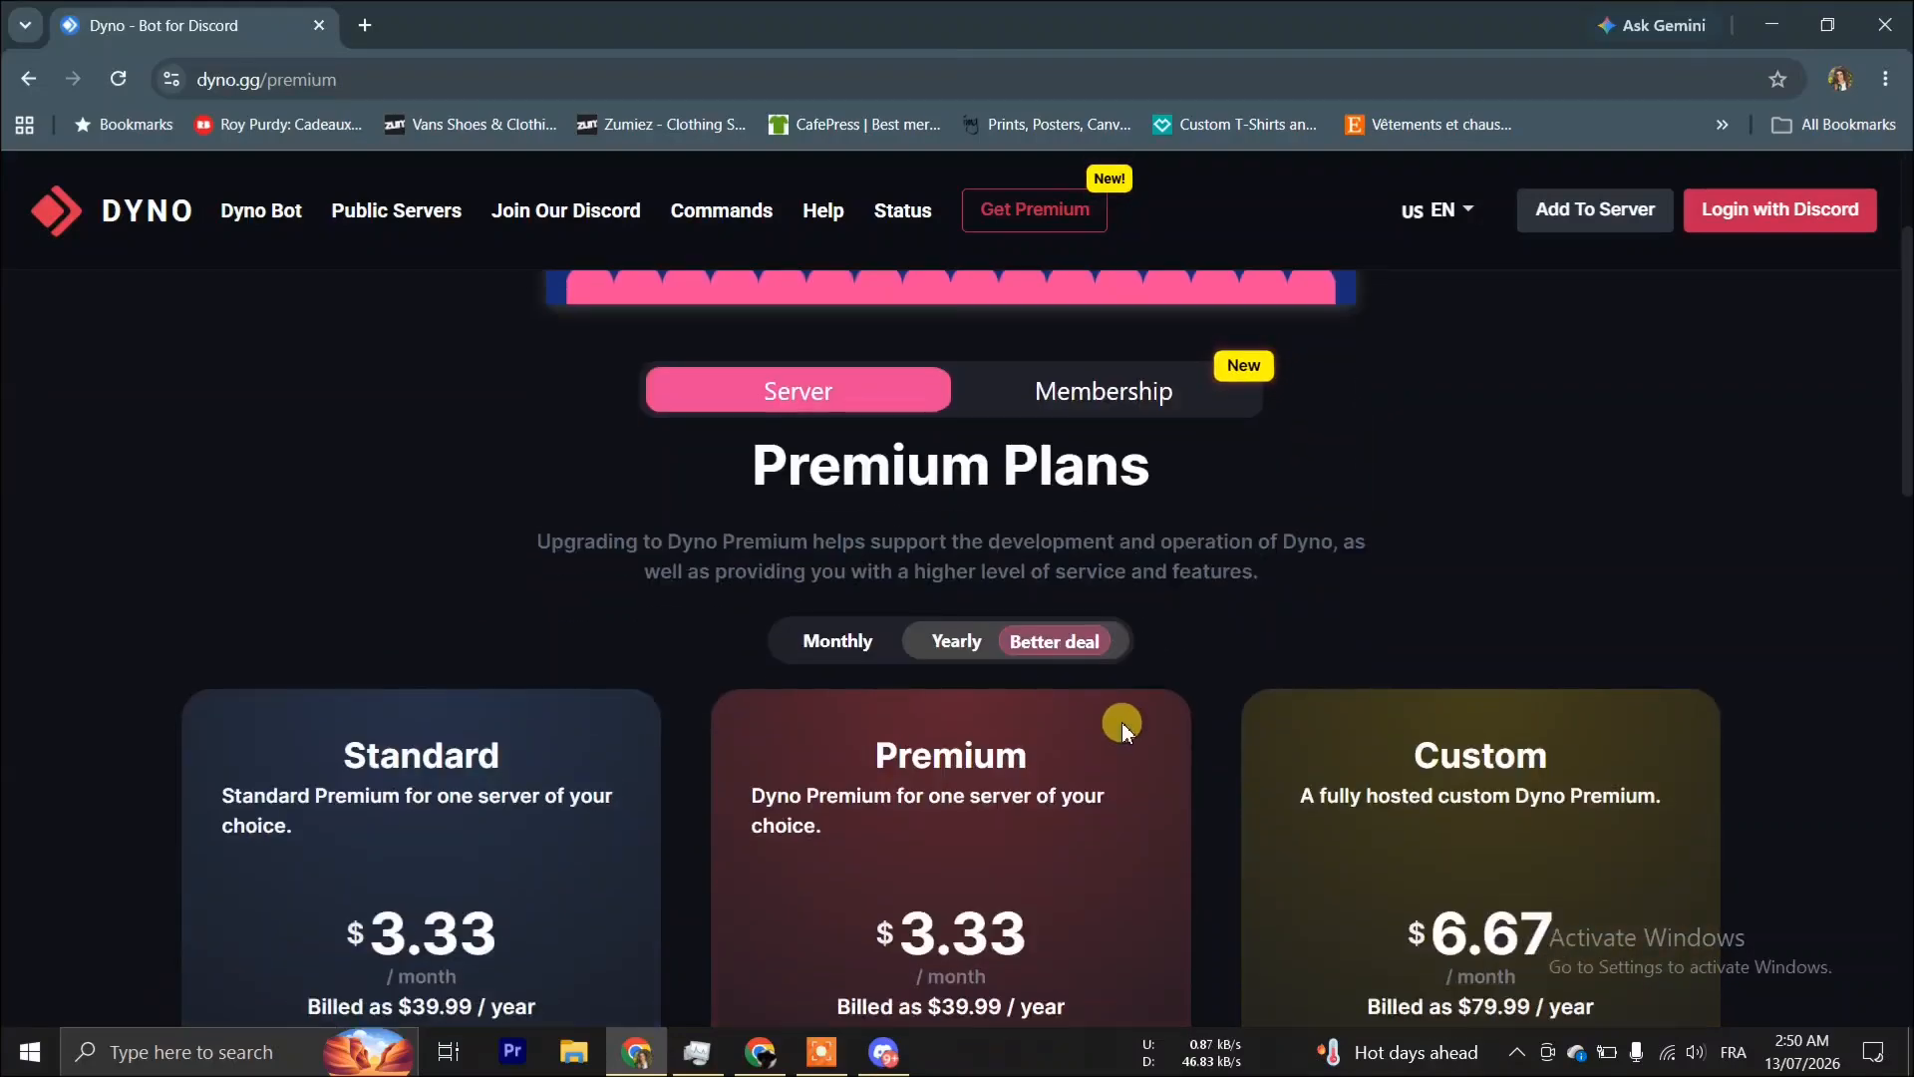
pyautogui.scroll(2, 1124, 726)
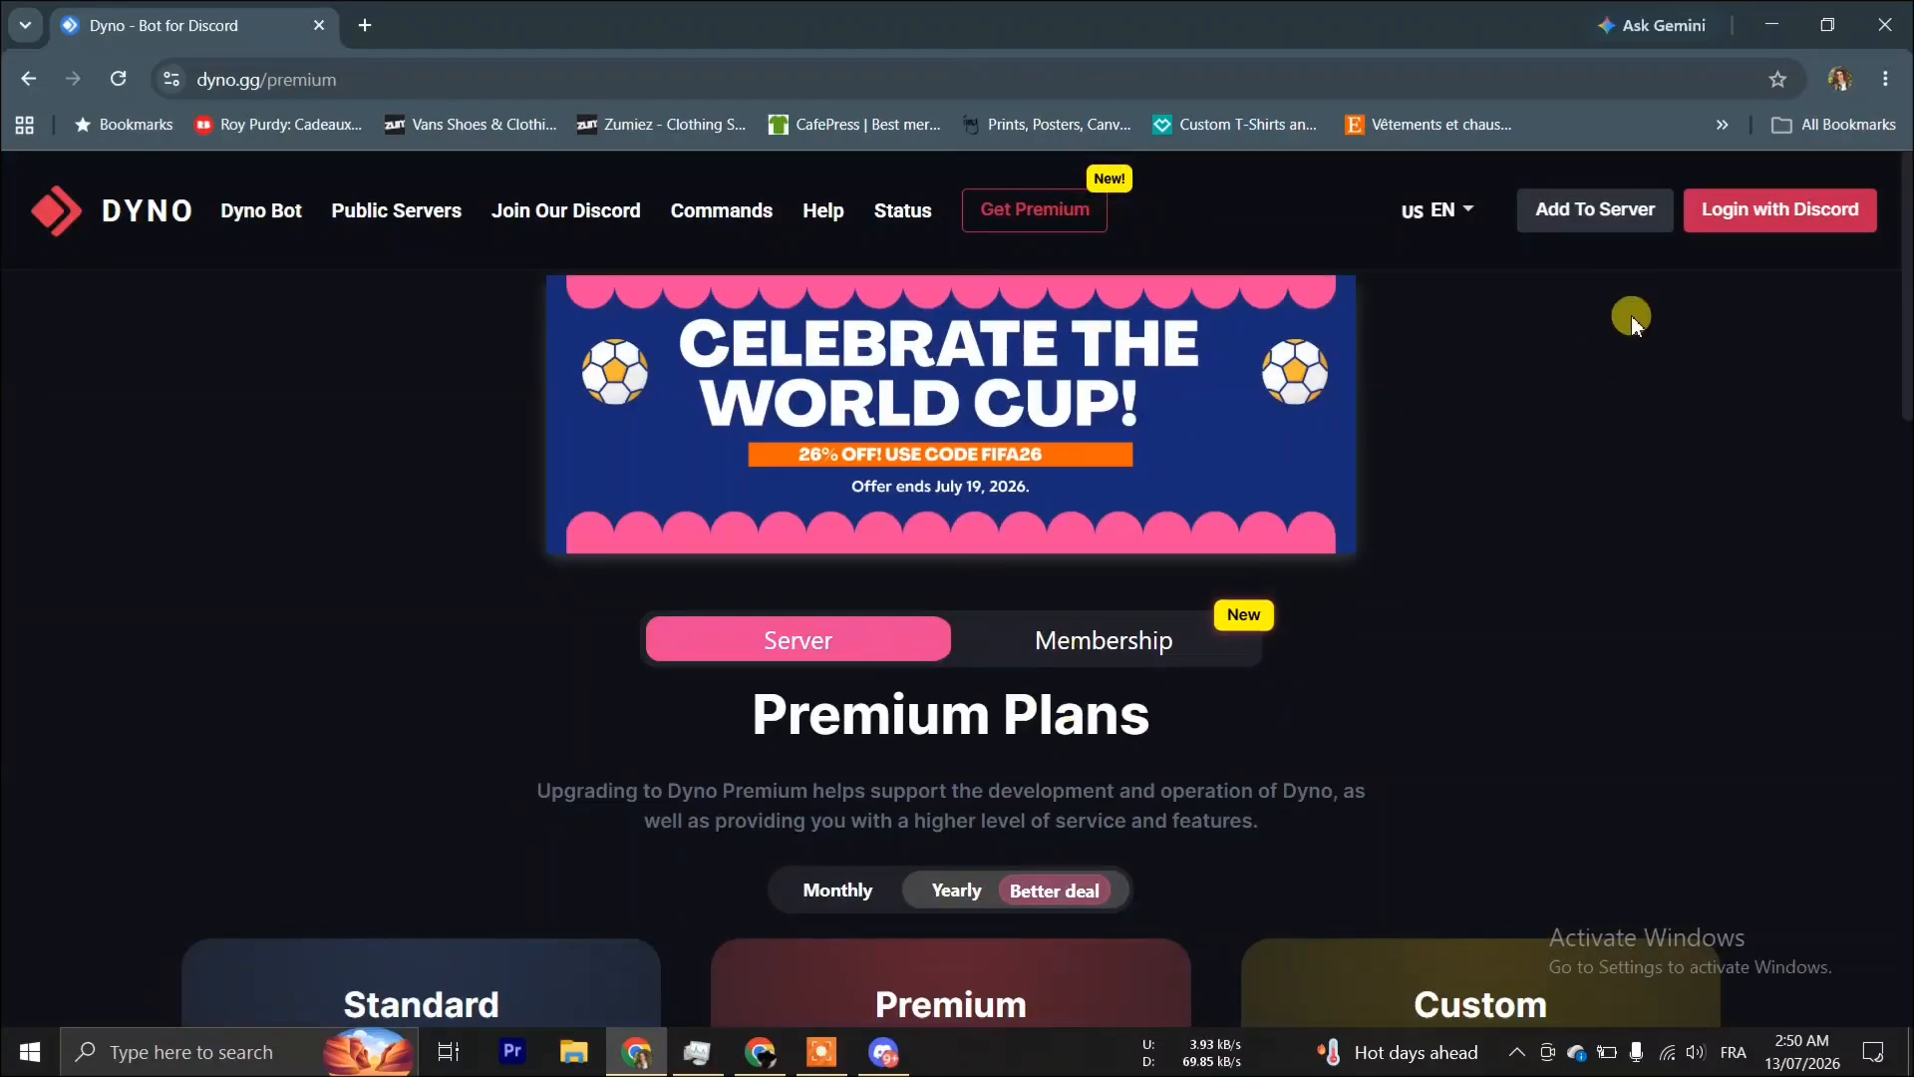
pyautogui.click(1628, 206)
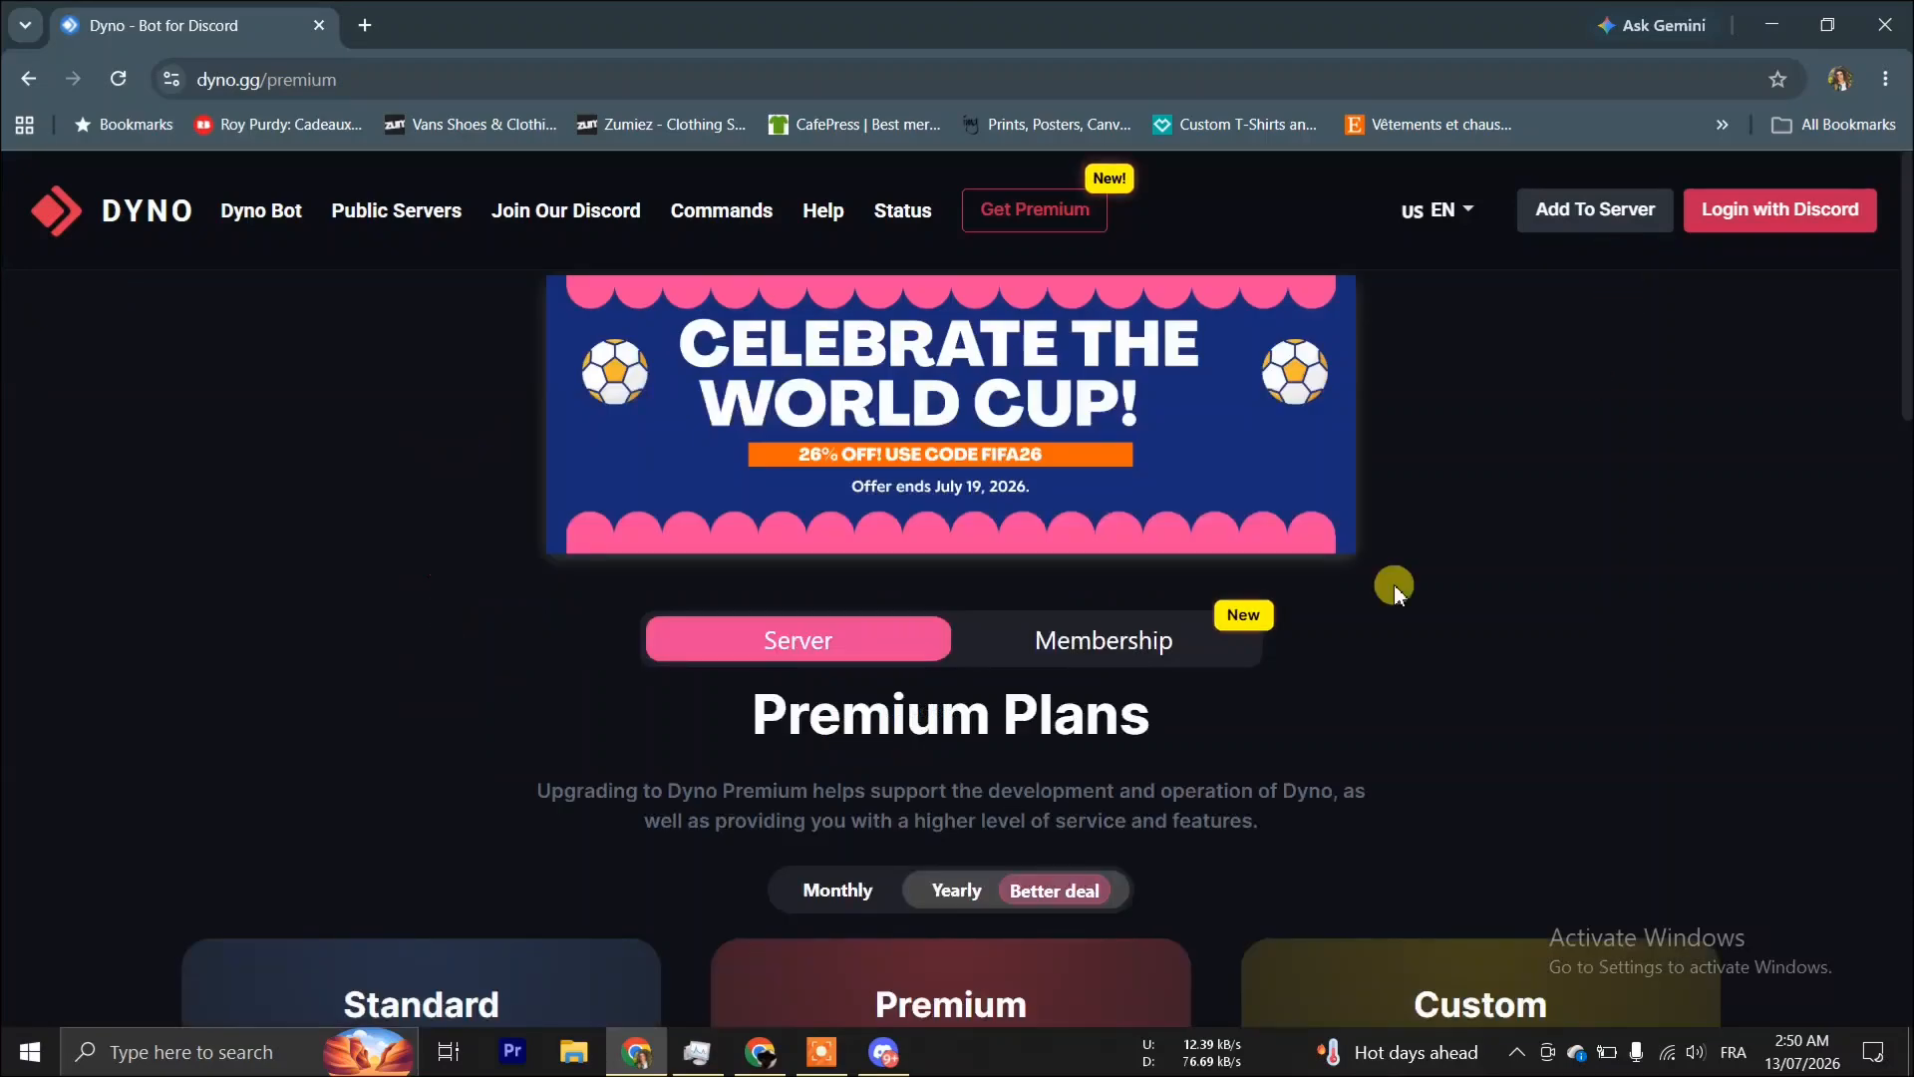
pyautogui.scroll(-8, 1112, 648)
pyautogui.scroll(-4, 1118, 638)
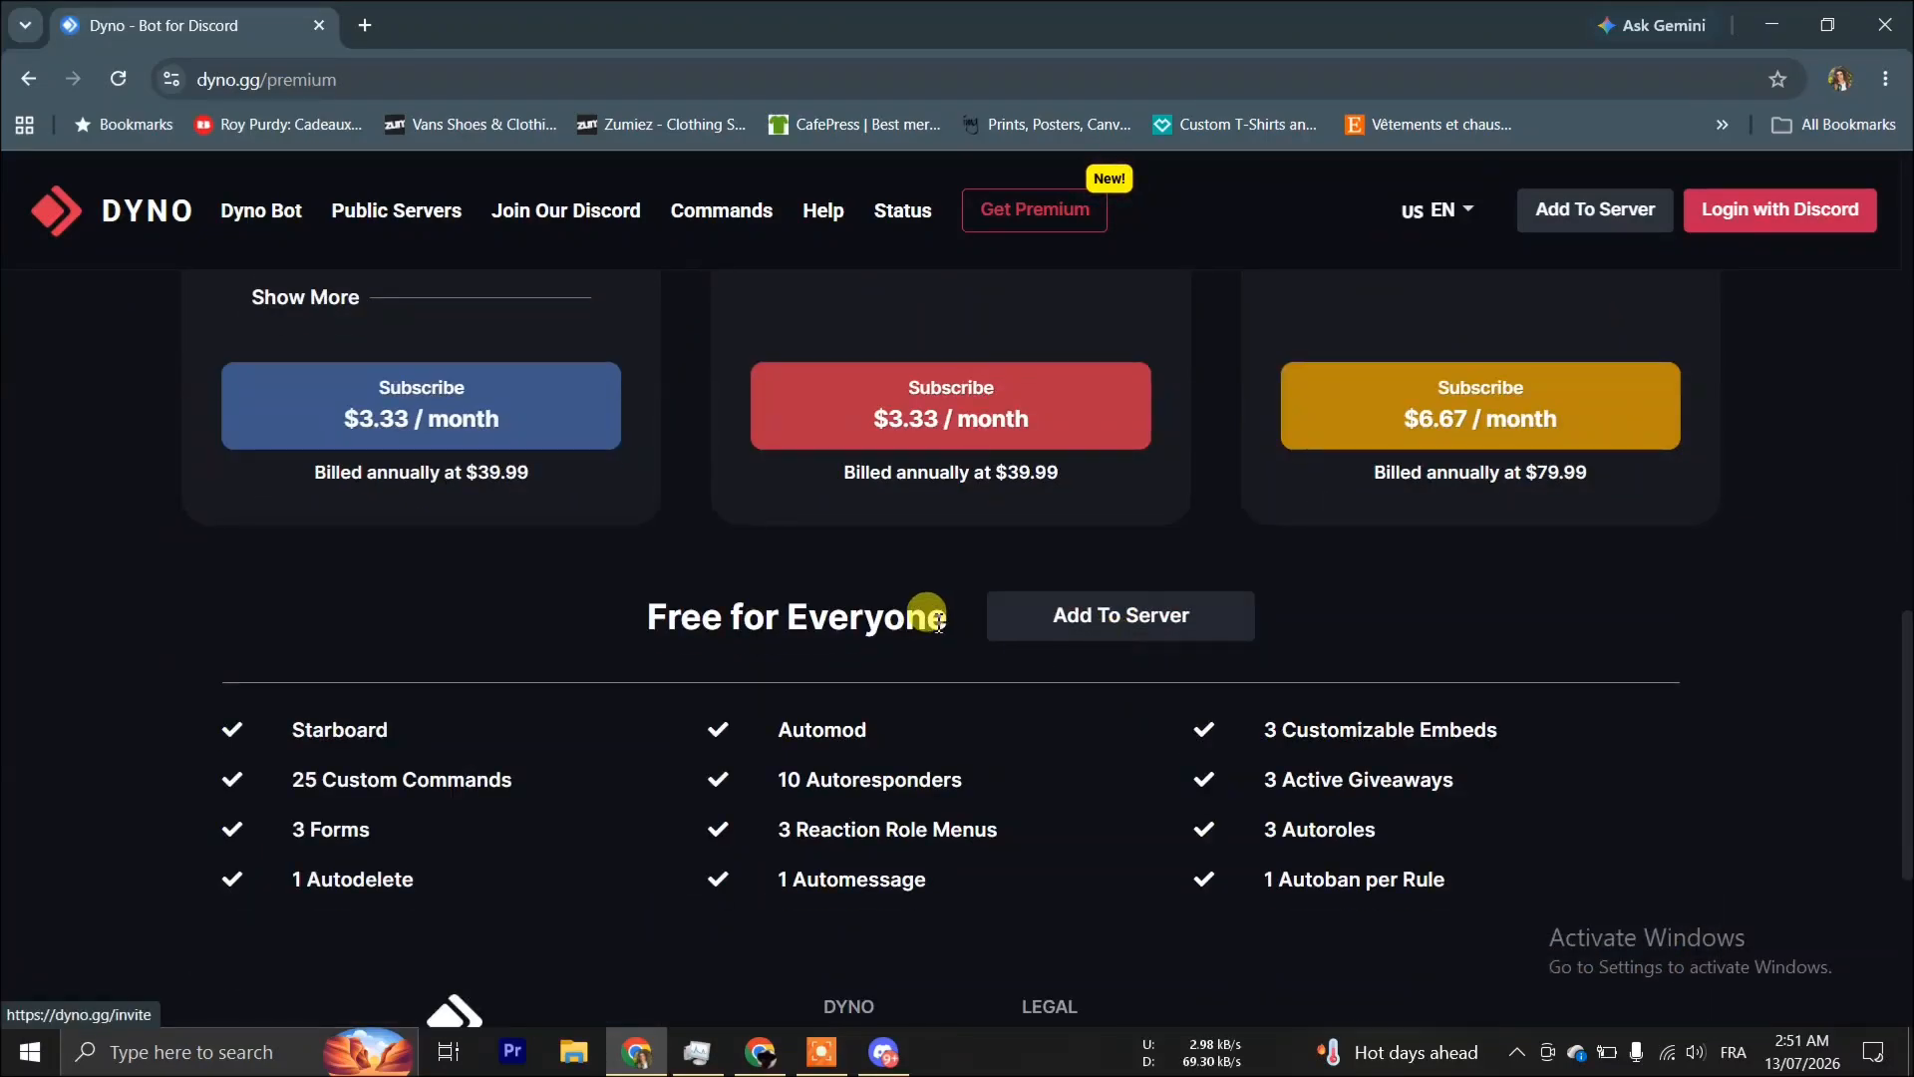
pyautogui.click(1093, 611)
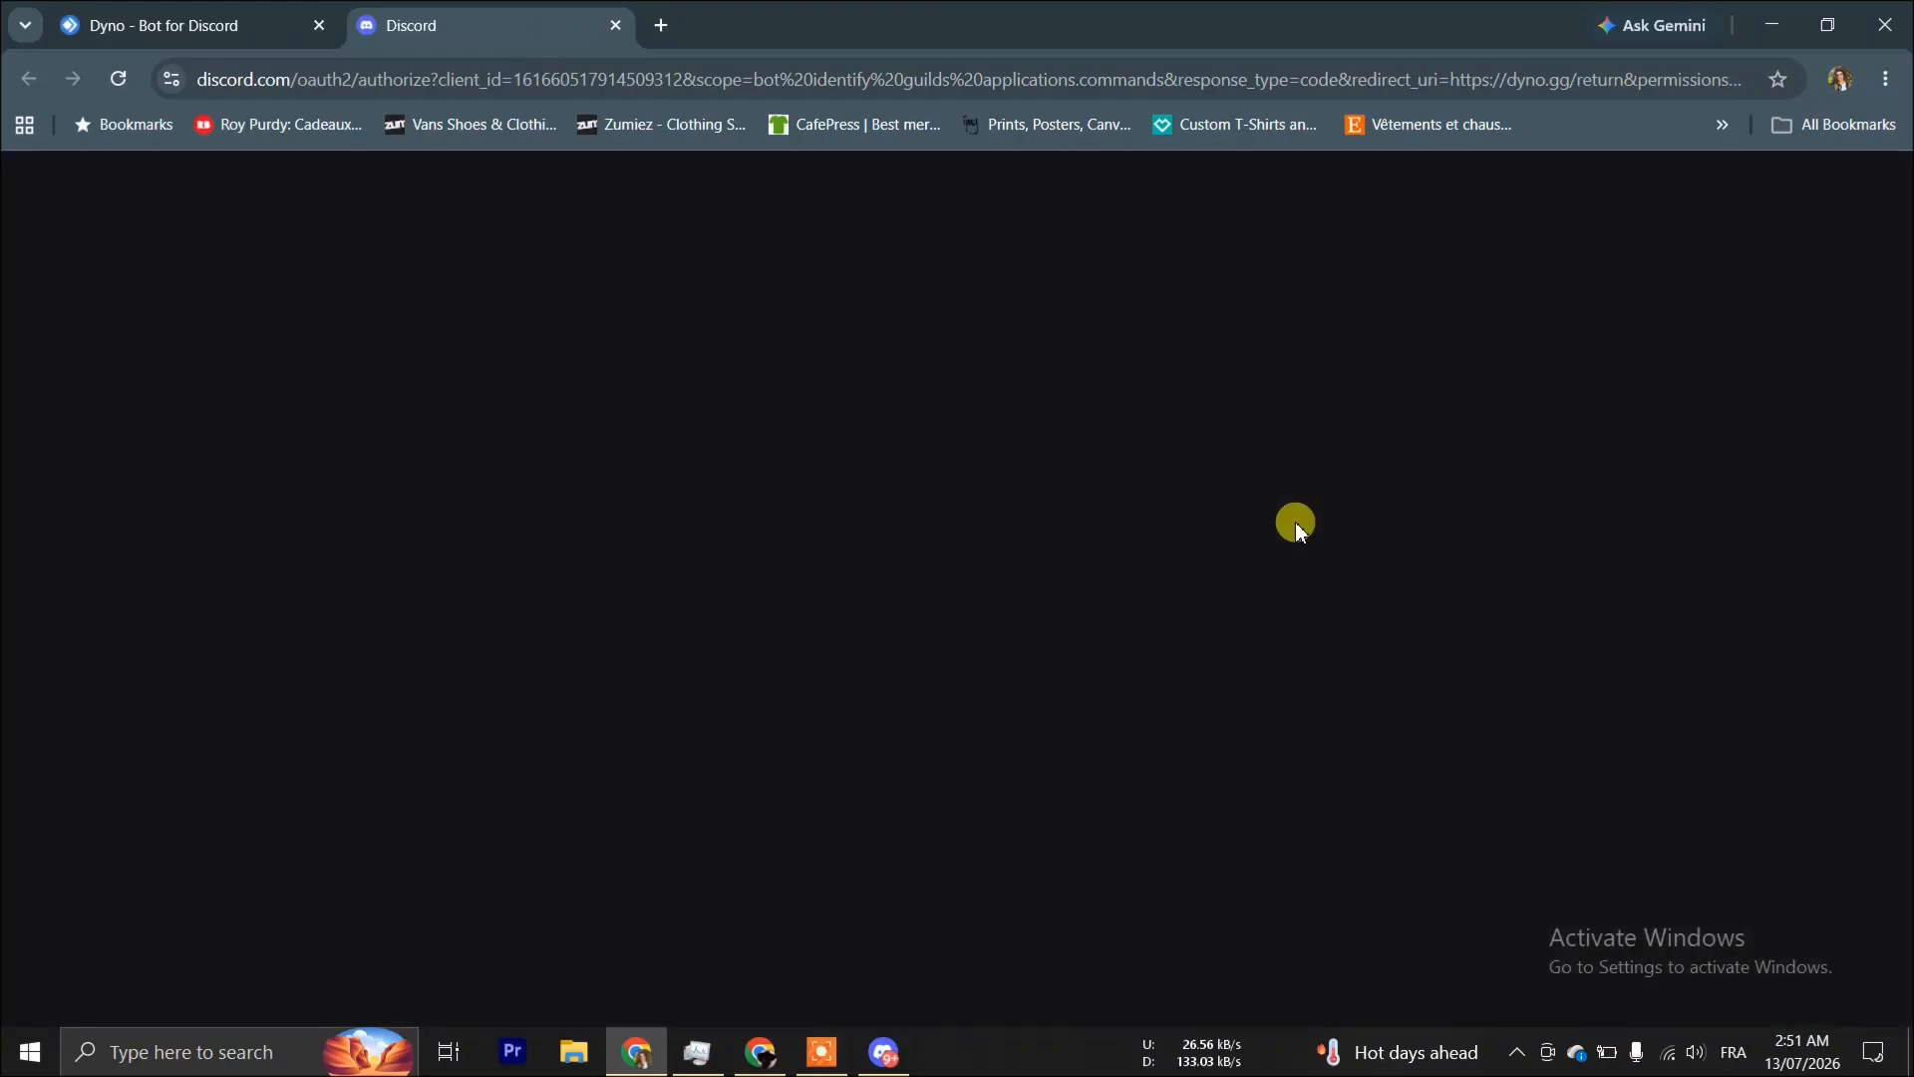
# Choose ZIGI as the server for Dyno, review the requested permissions and authorize the bot with all of them.
pyautogui.scroll(-2, 915, 636)
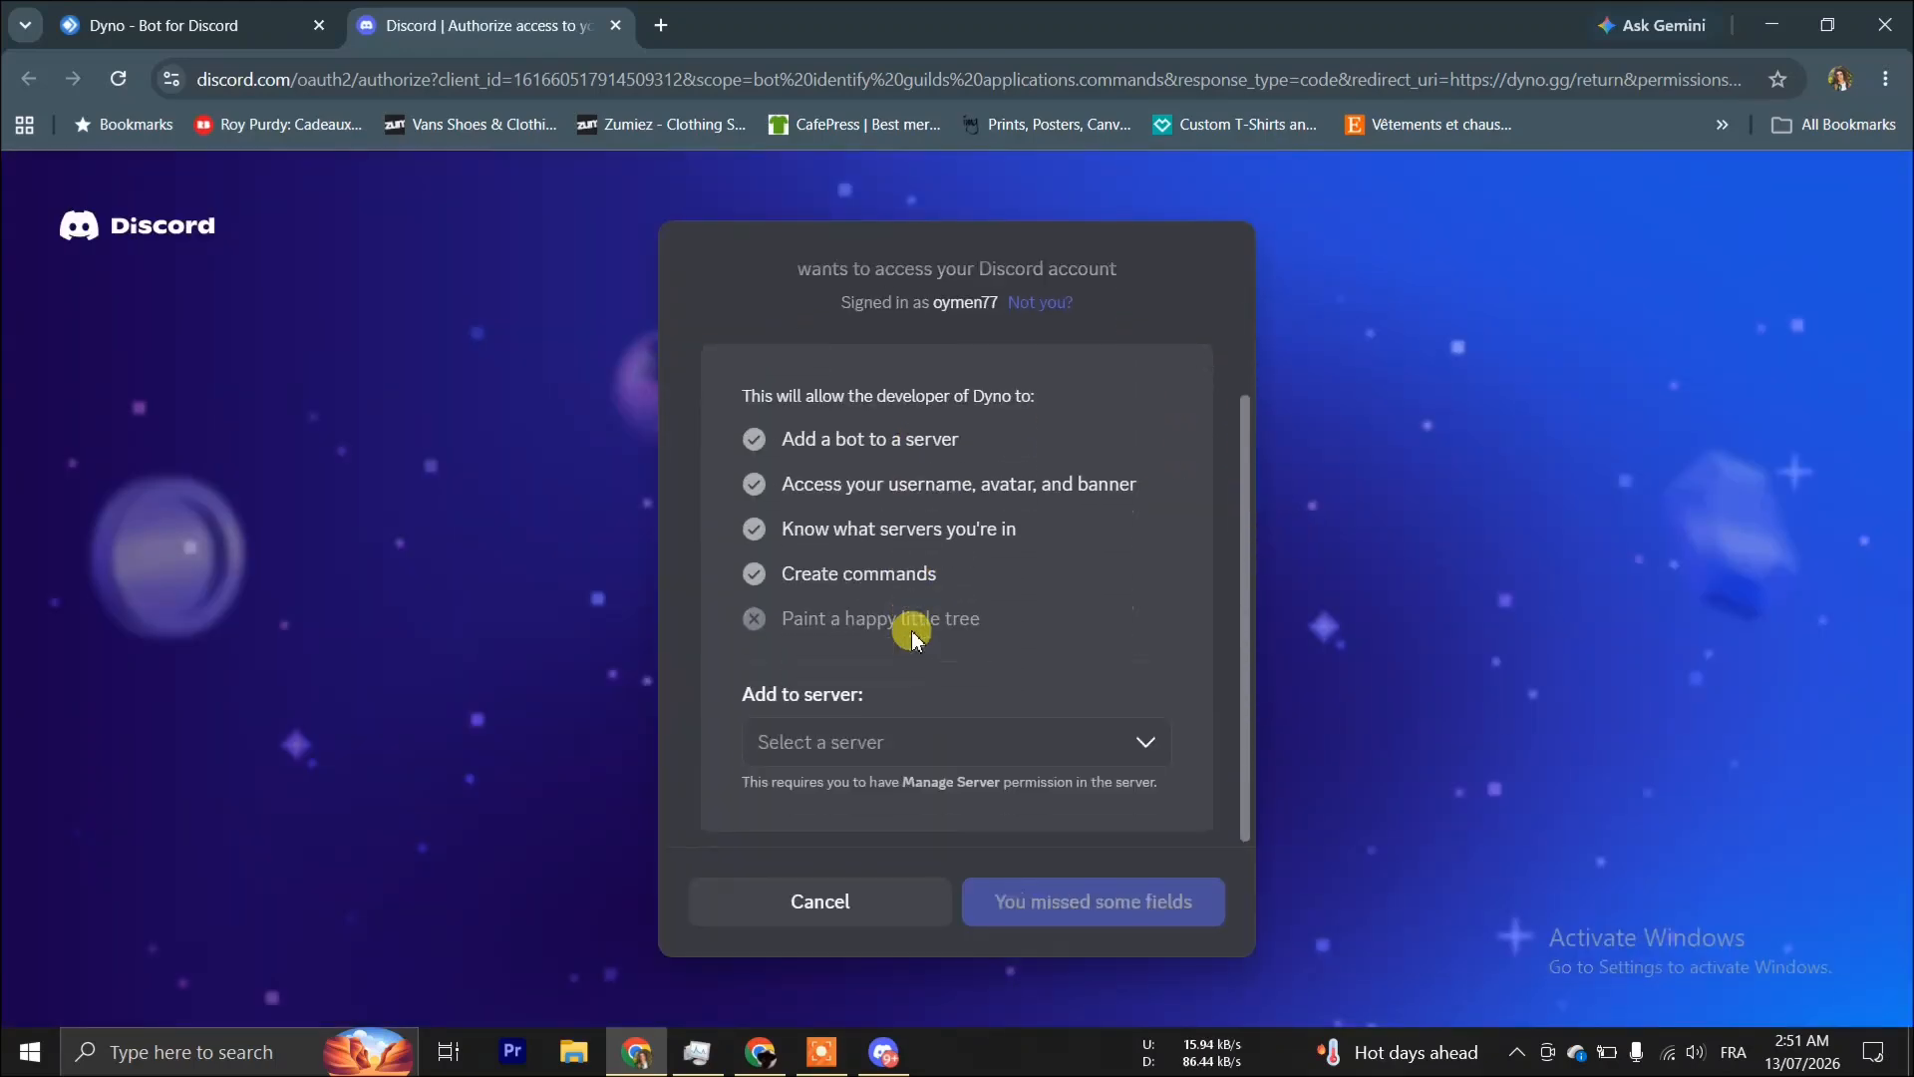
pyautogui.click(932, 732)
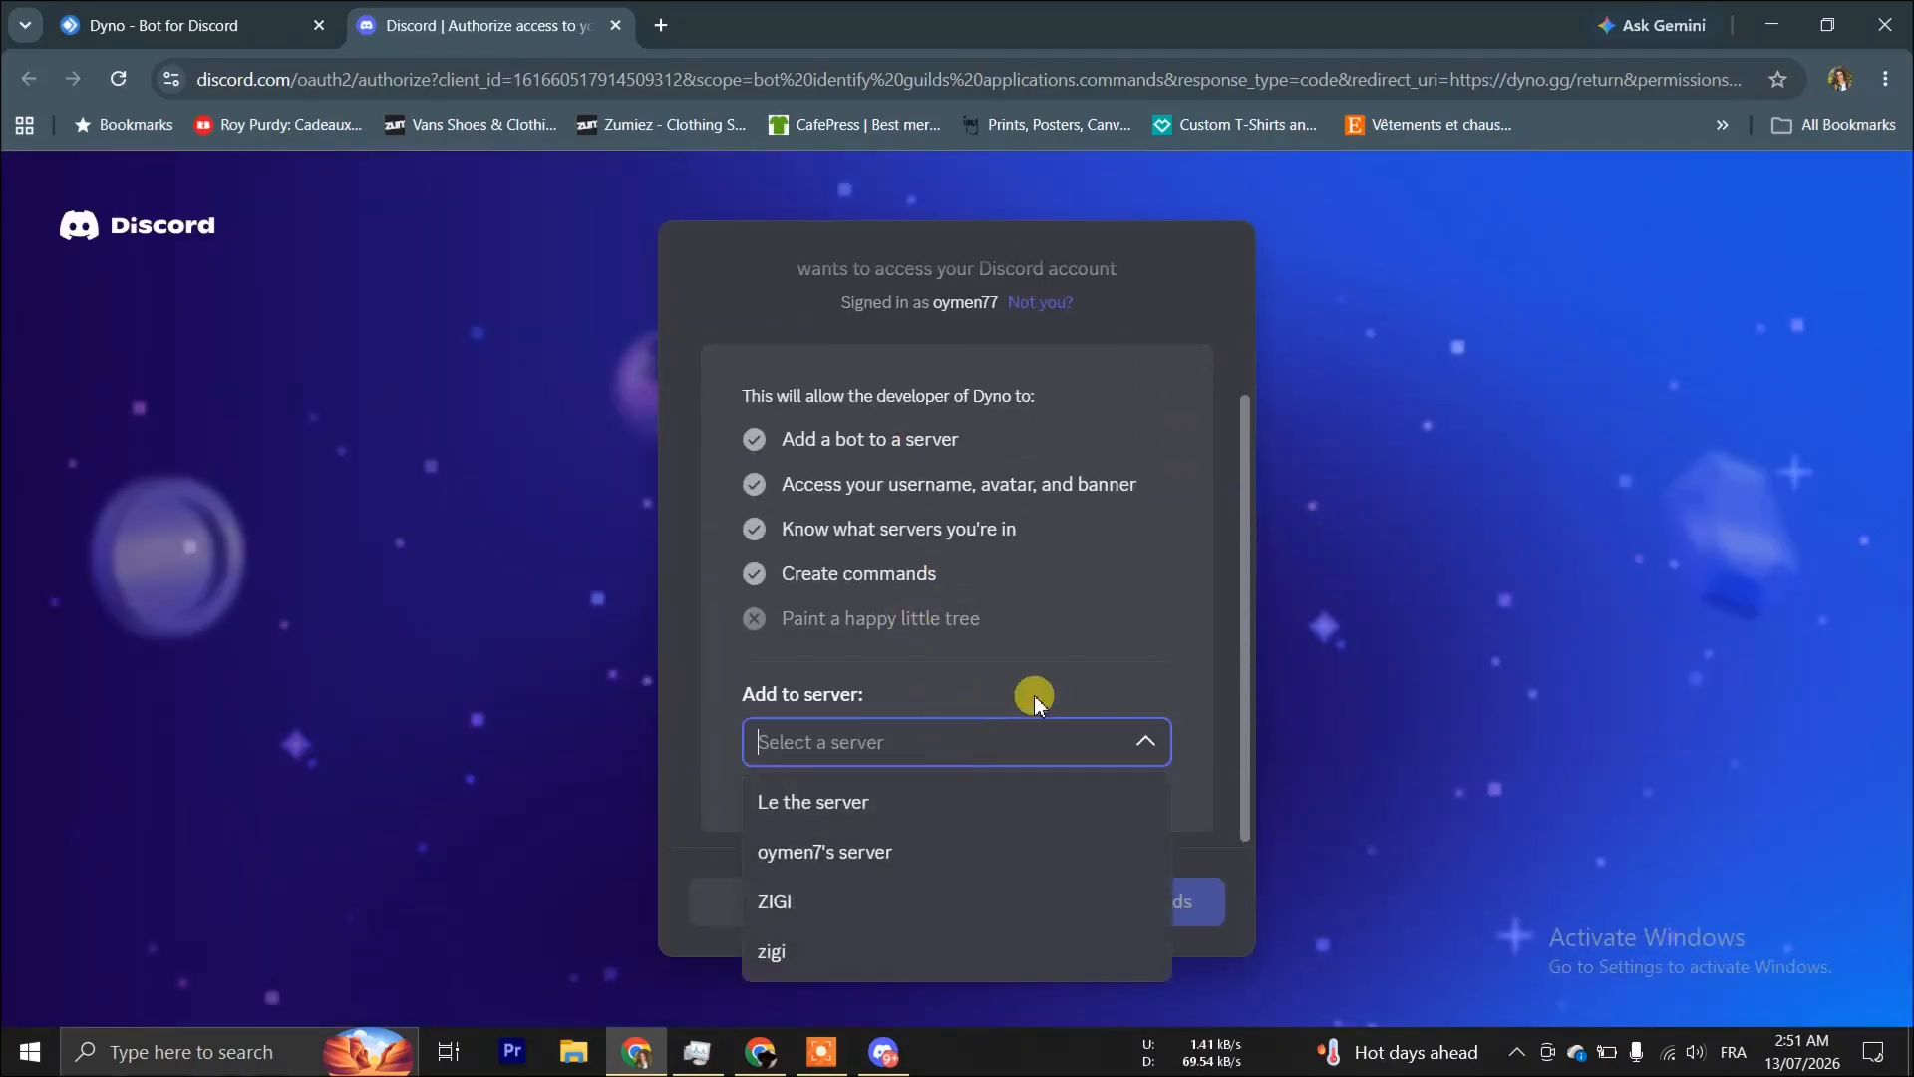
pyautogui.click(780, 901)
pyautogui.click(1077, 901)
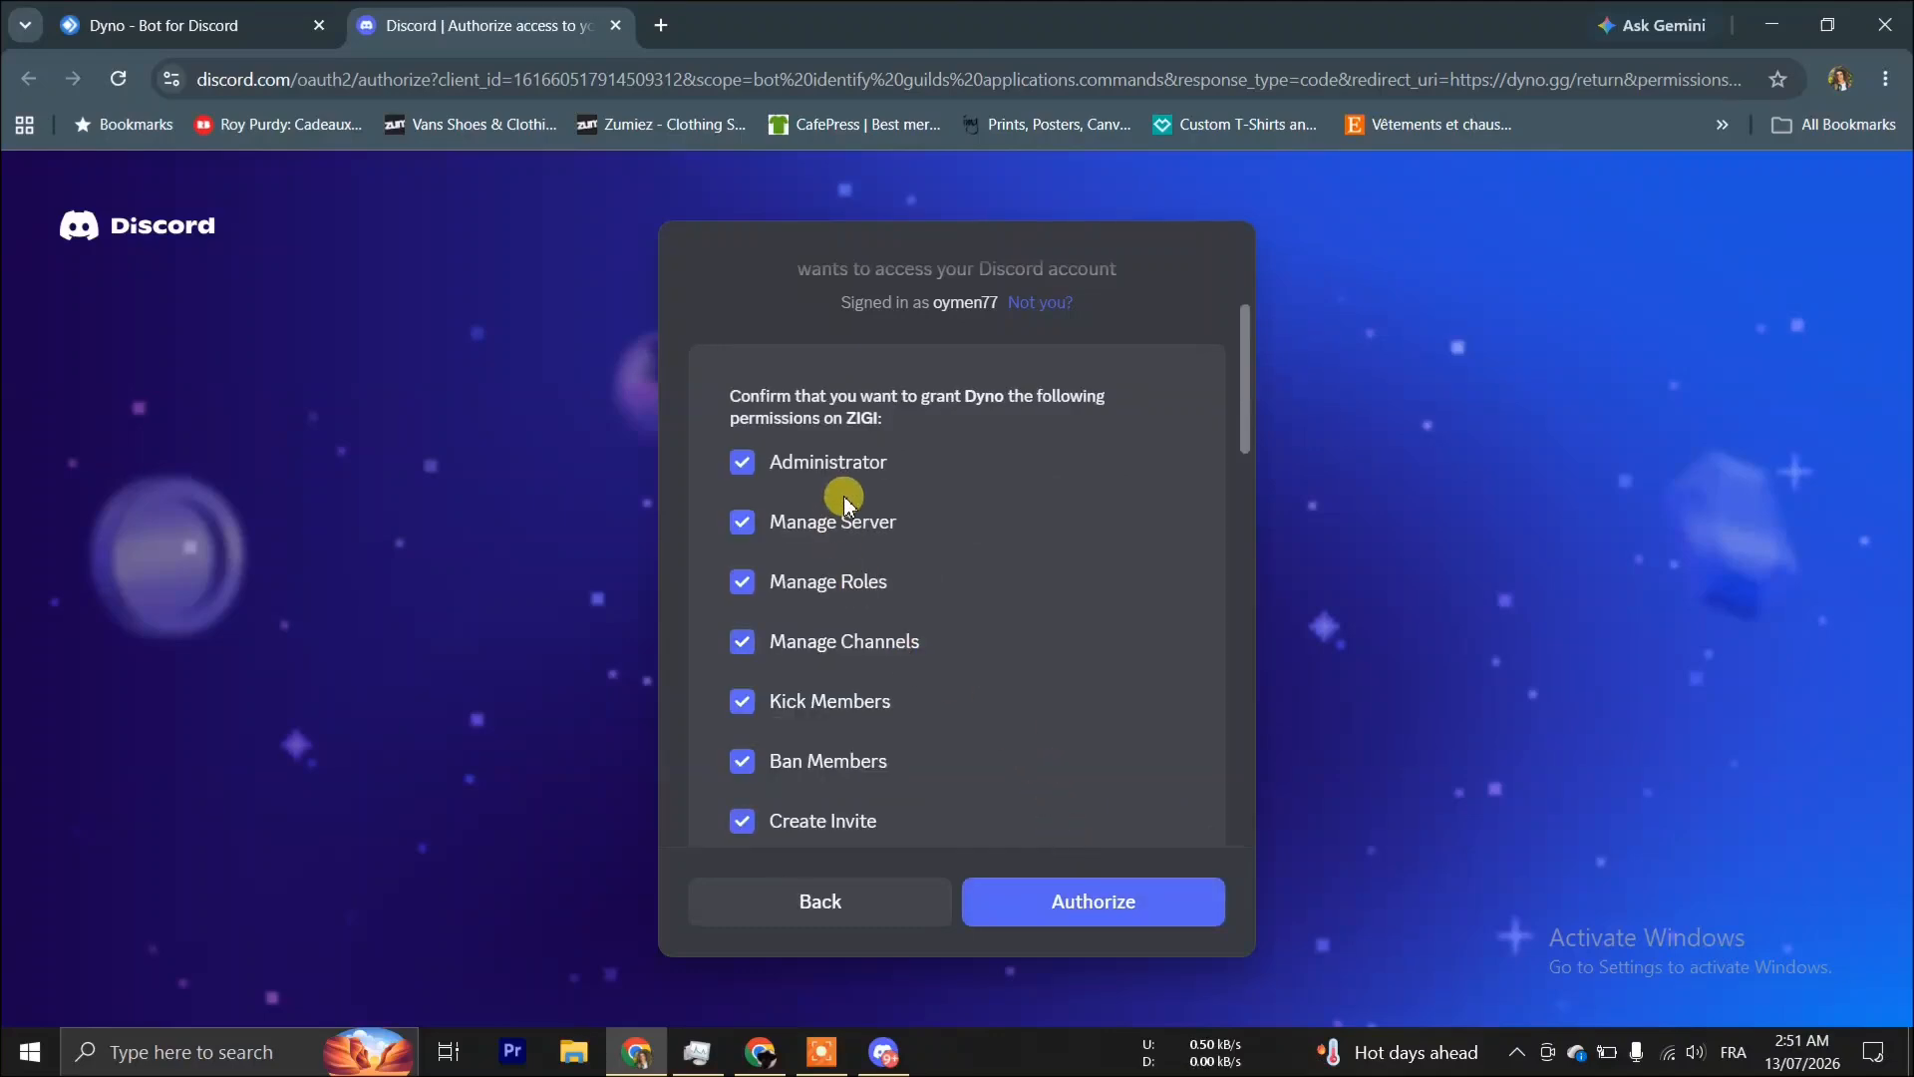
pyautogui.scroll(-10, 843, 506)
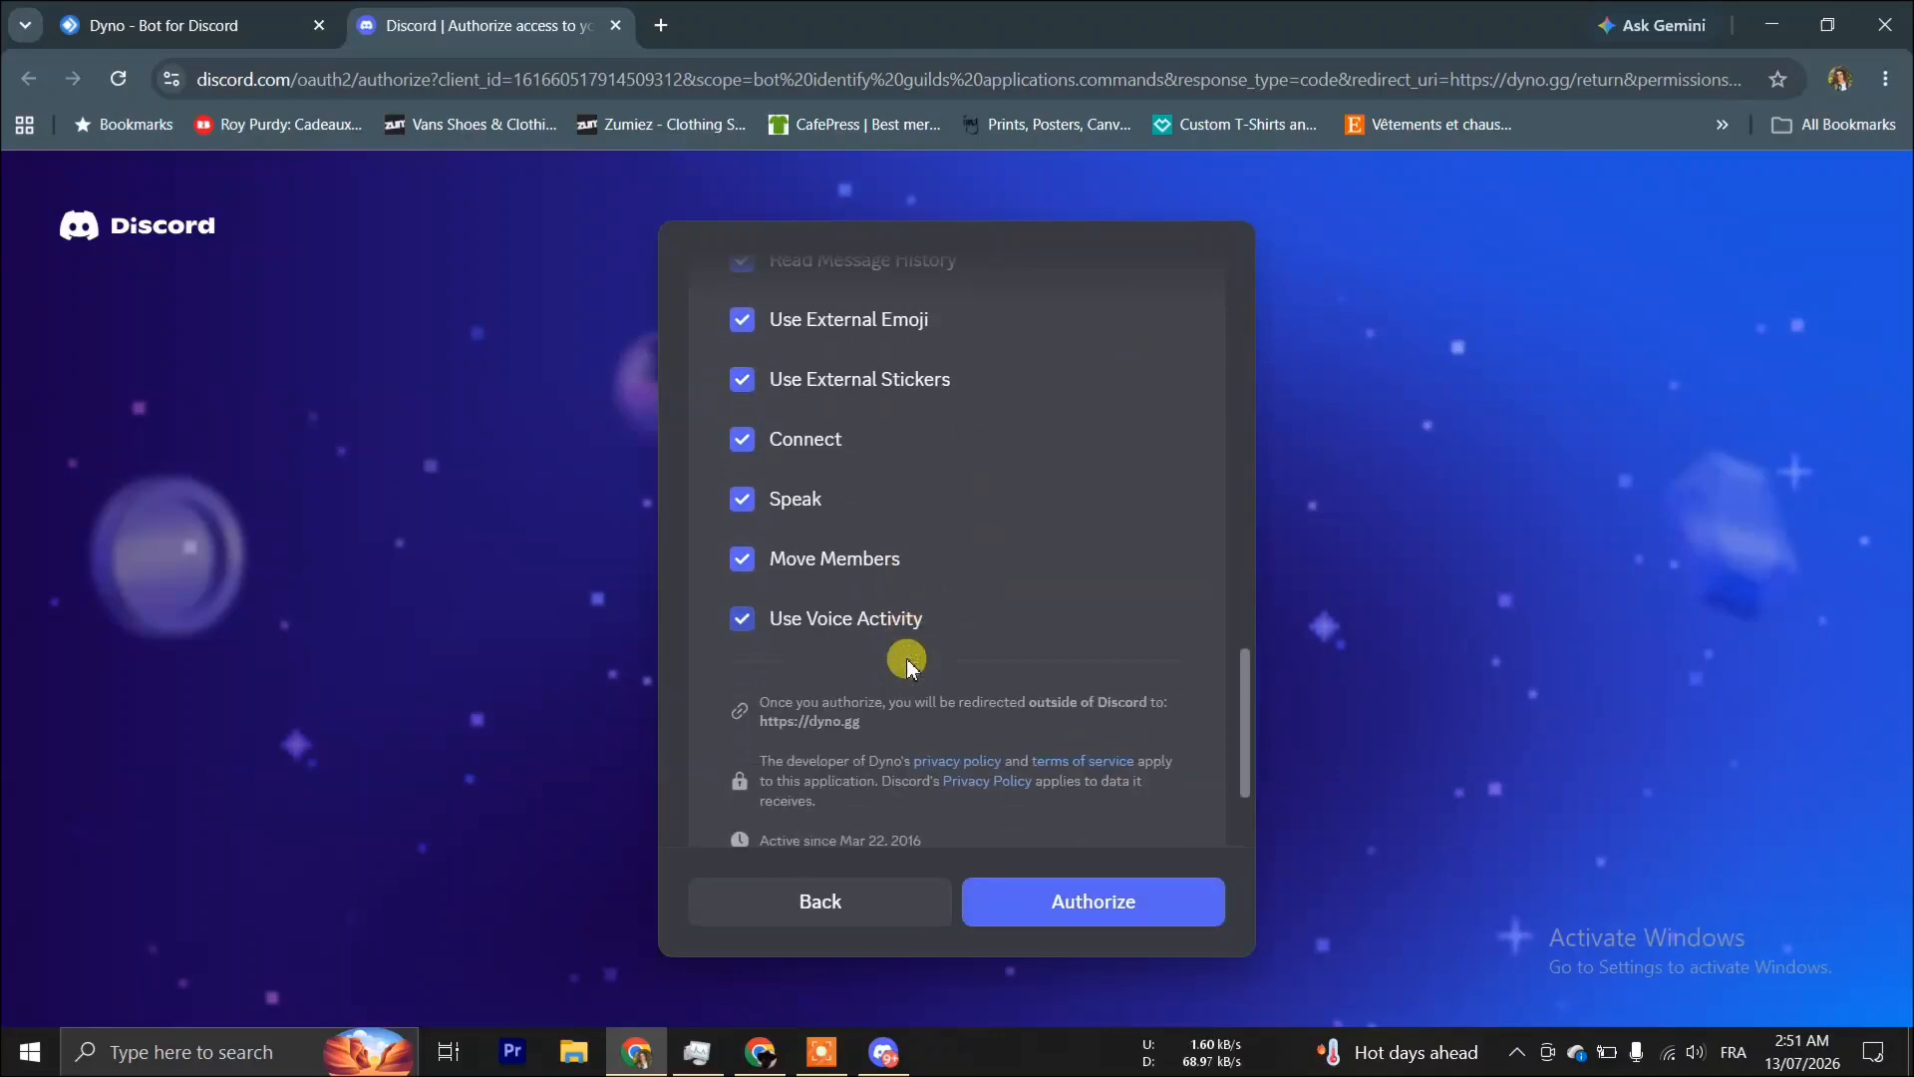
pyautogui.scroll(10, 907, 664)
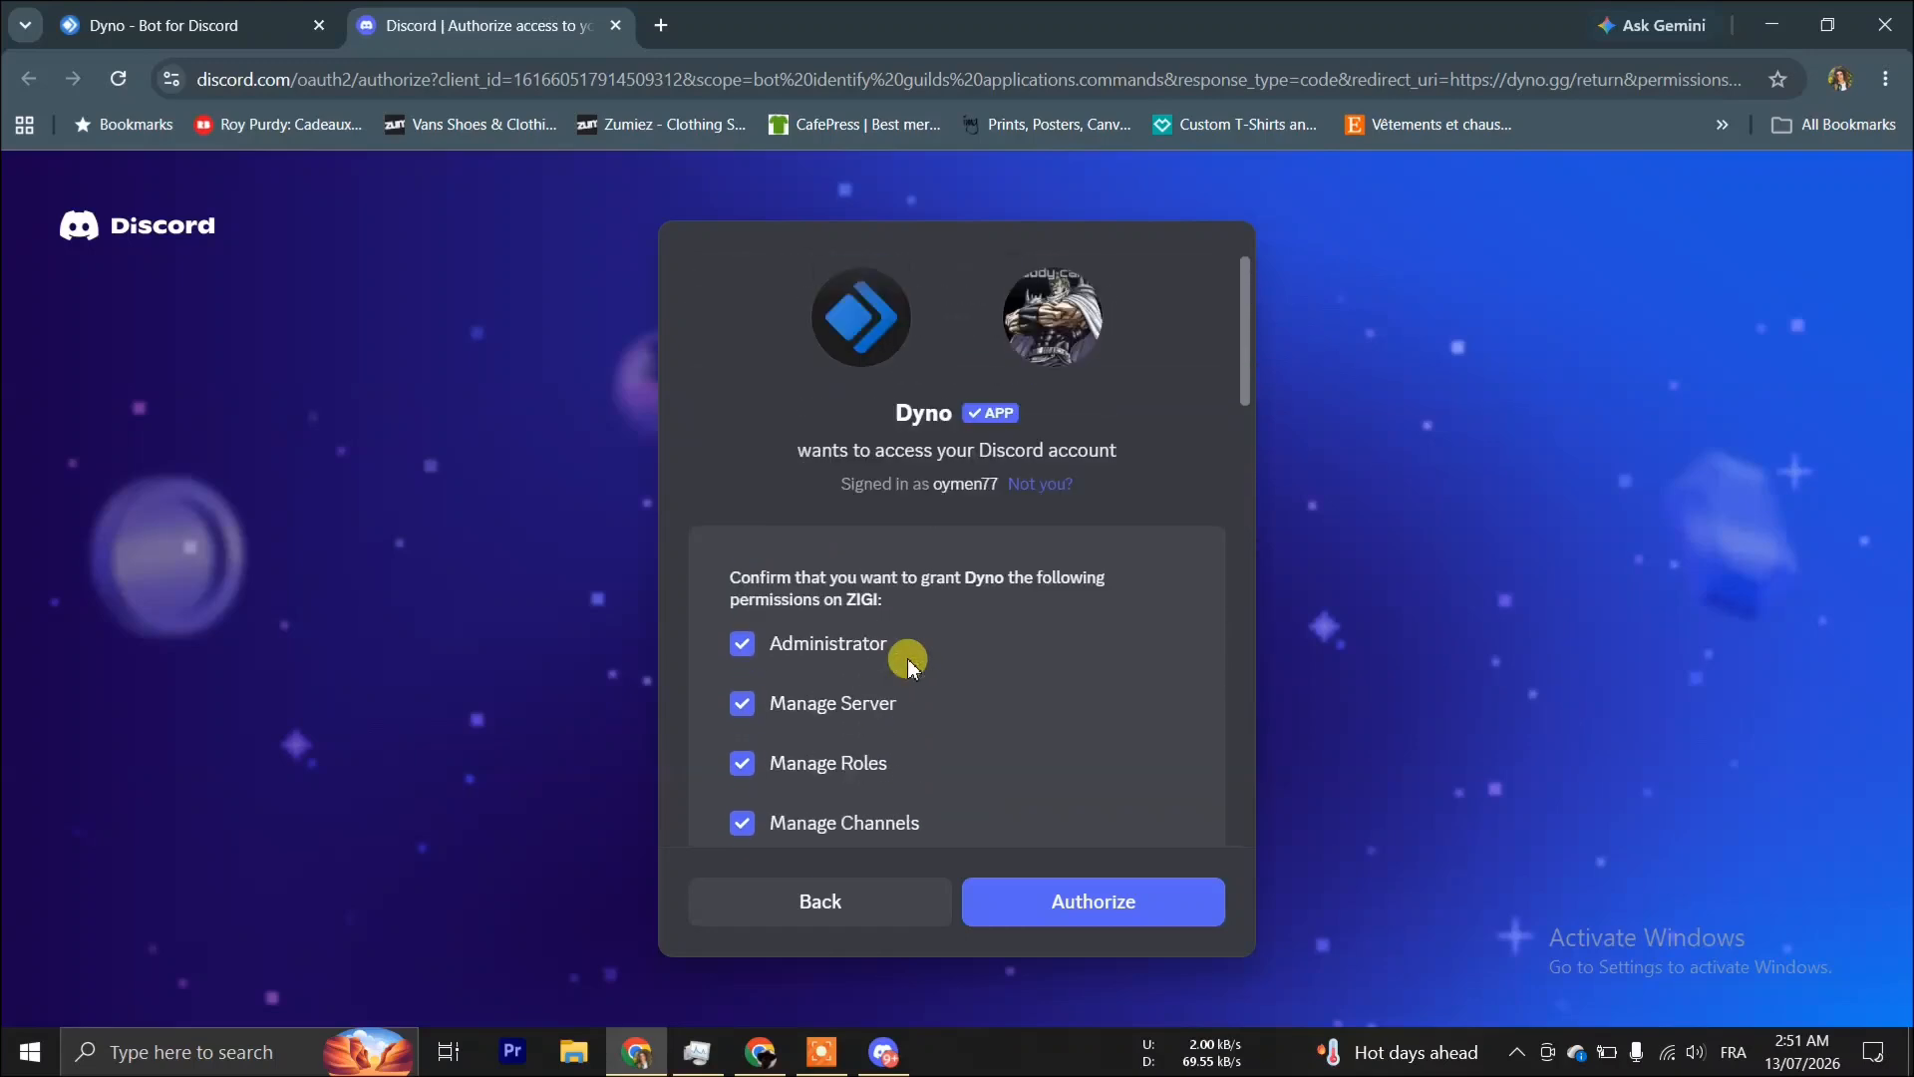
pyautogui.click(1077, 922)
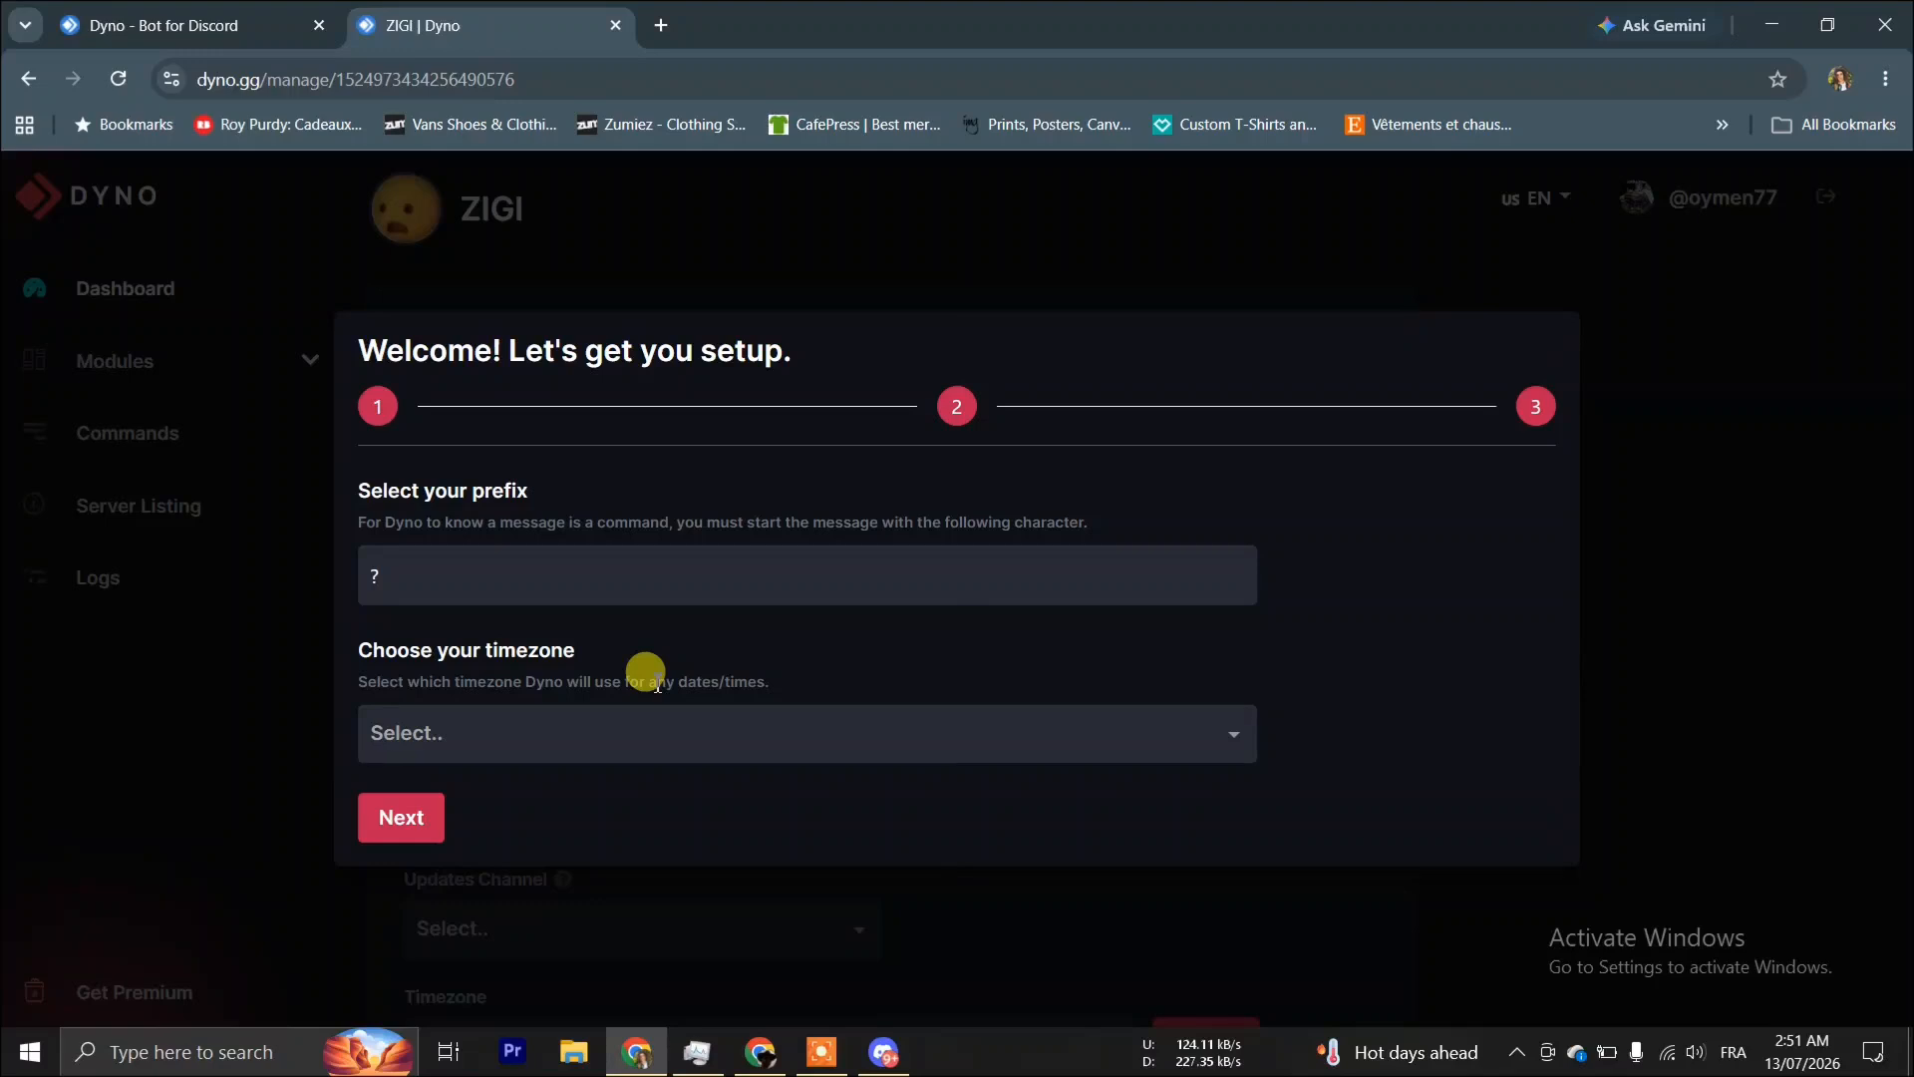
# Complete Dyno's initial setup with the default ? prefix, without a timezone, updates channel or Premium.
pyautogui.click(404, 815)
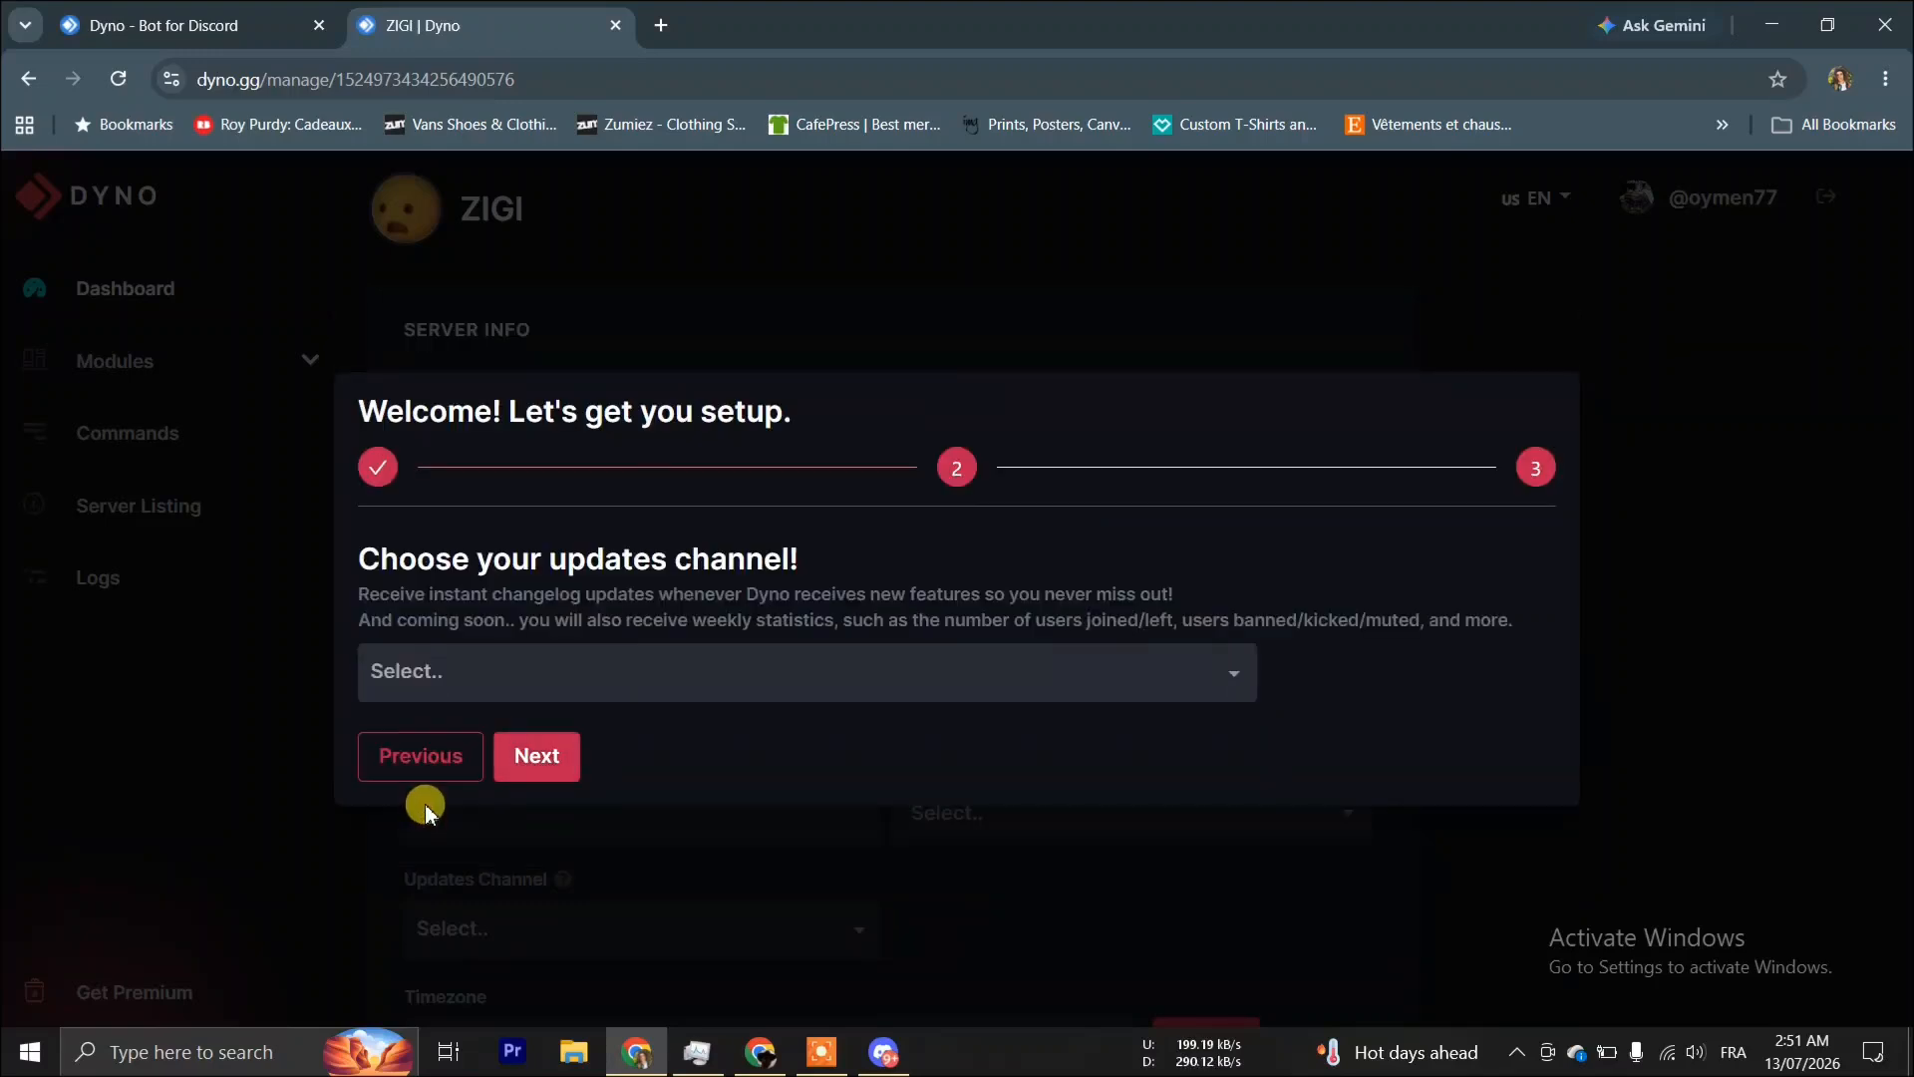
pyautogui.click(535, 758)
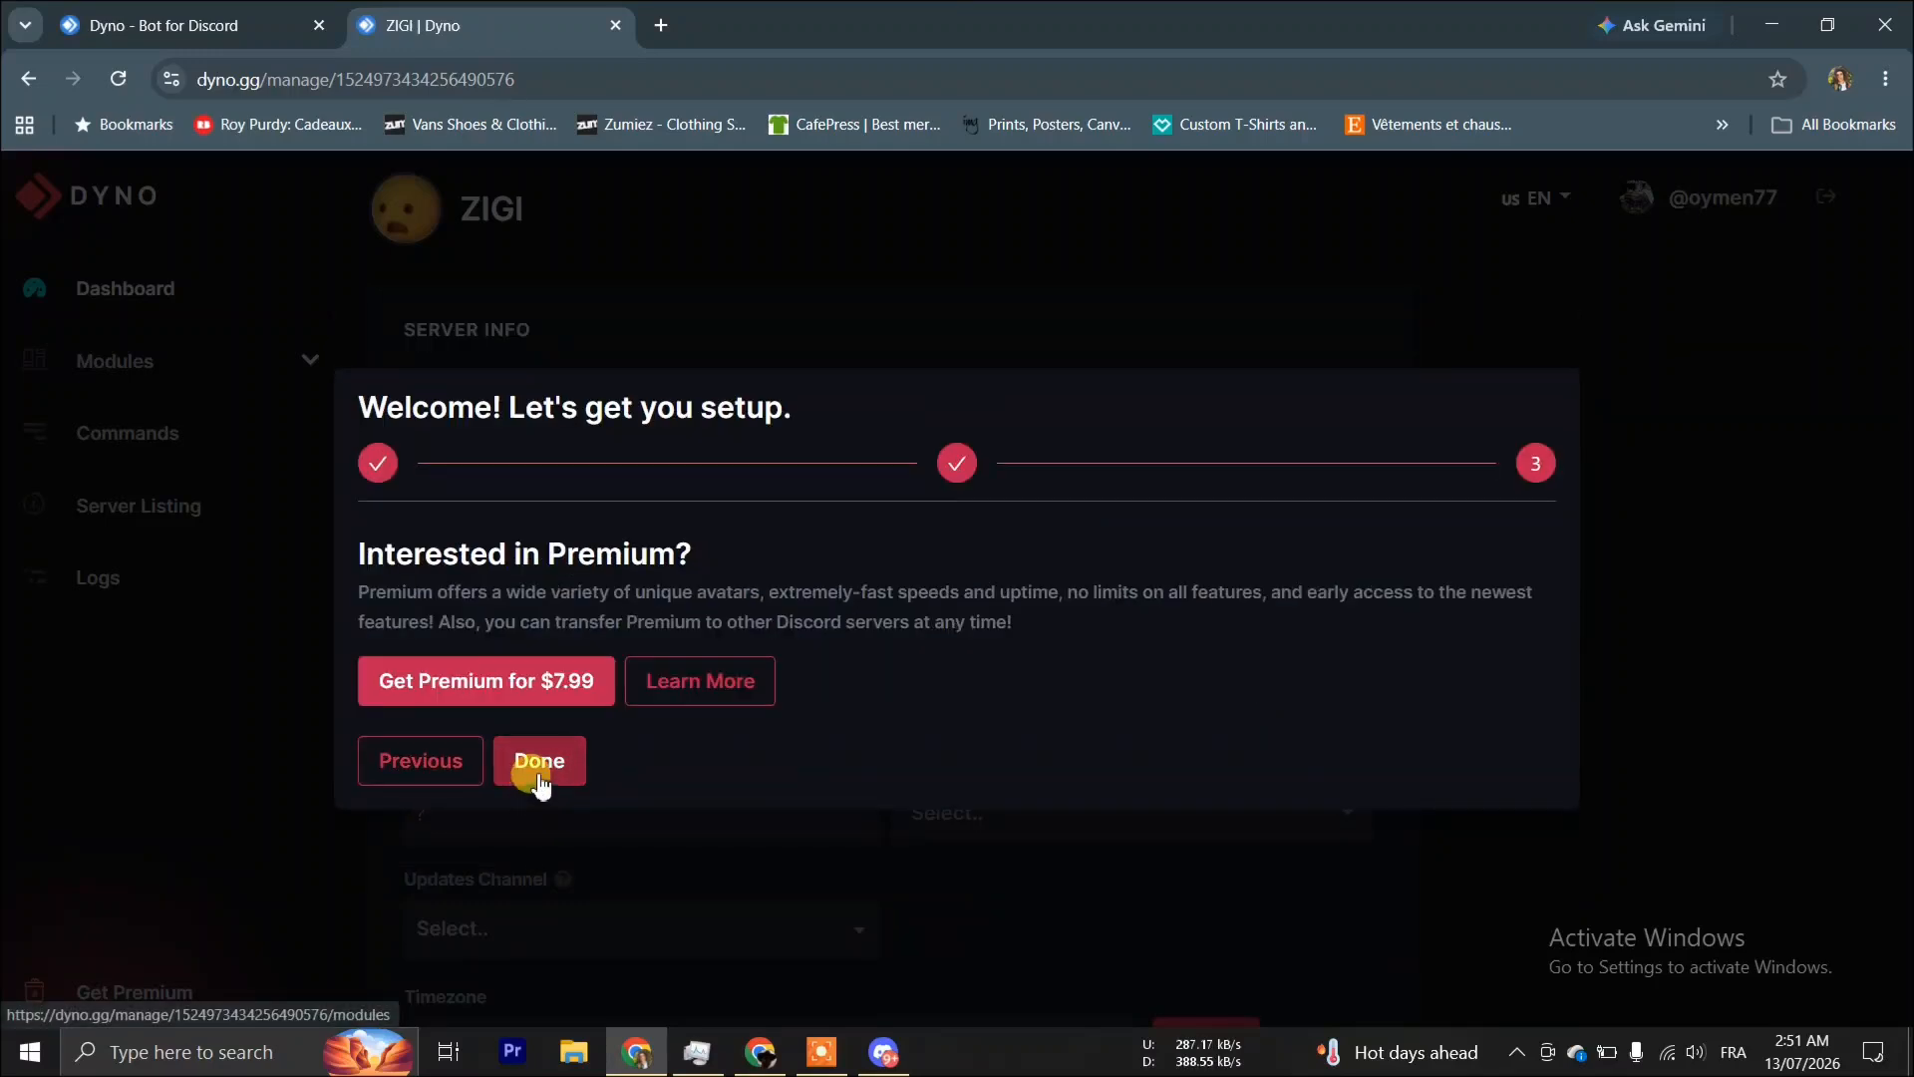
pyautogui.click(538, 772)
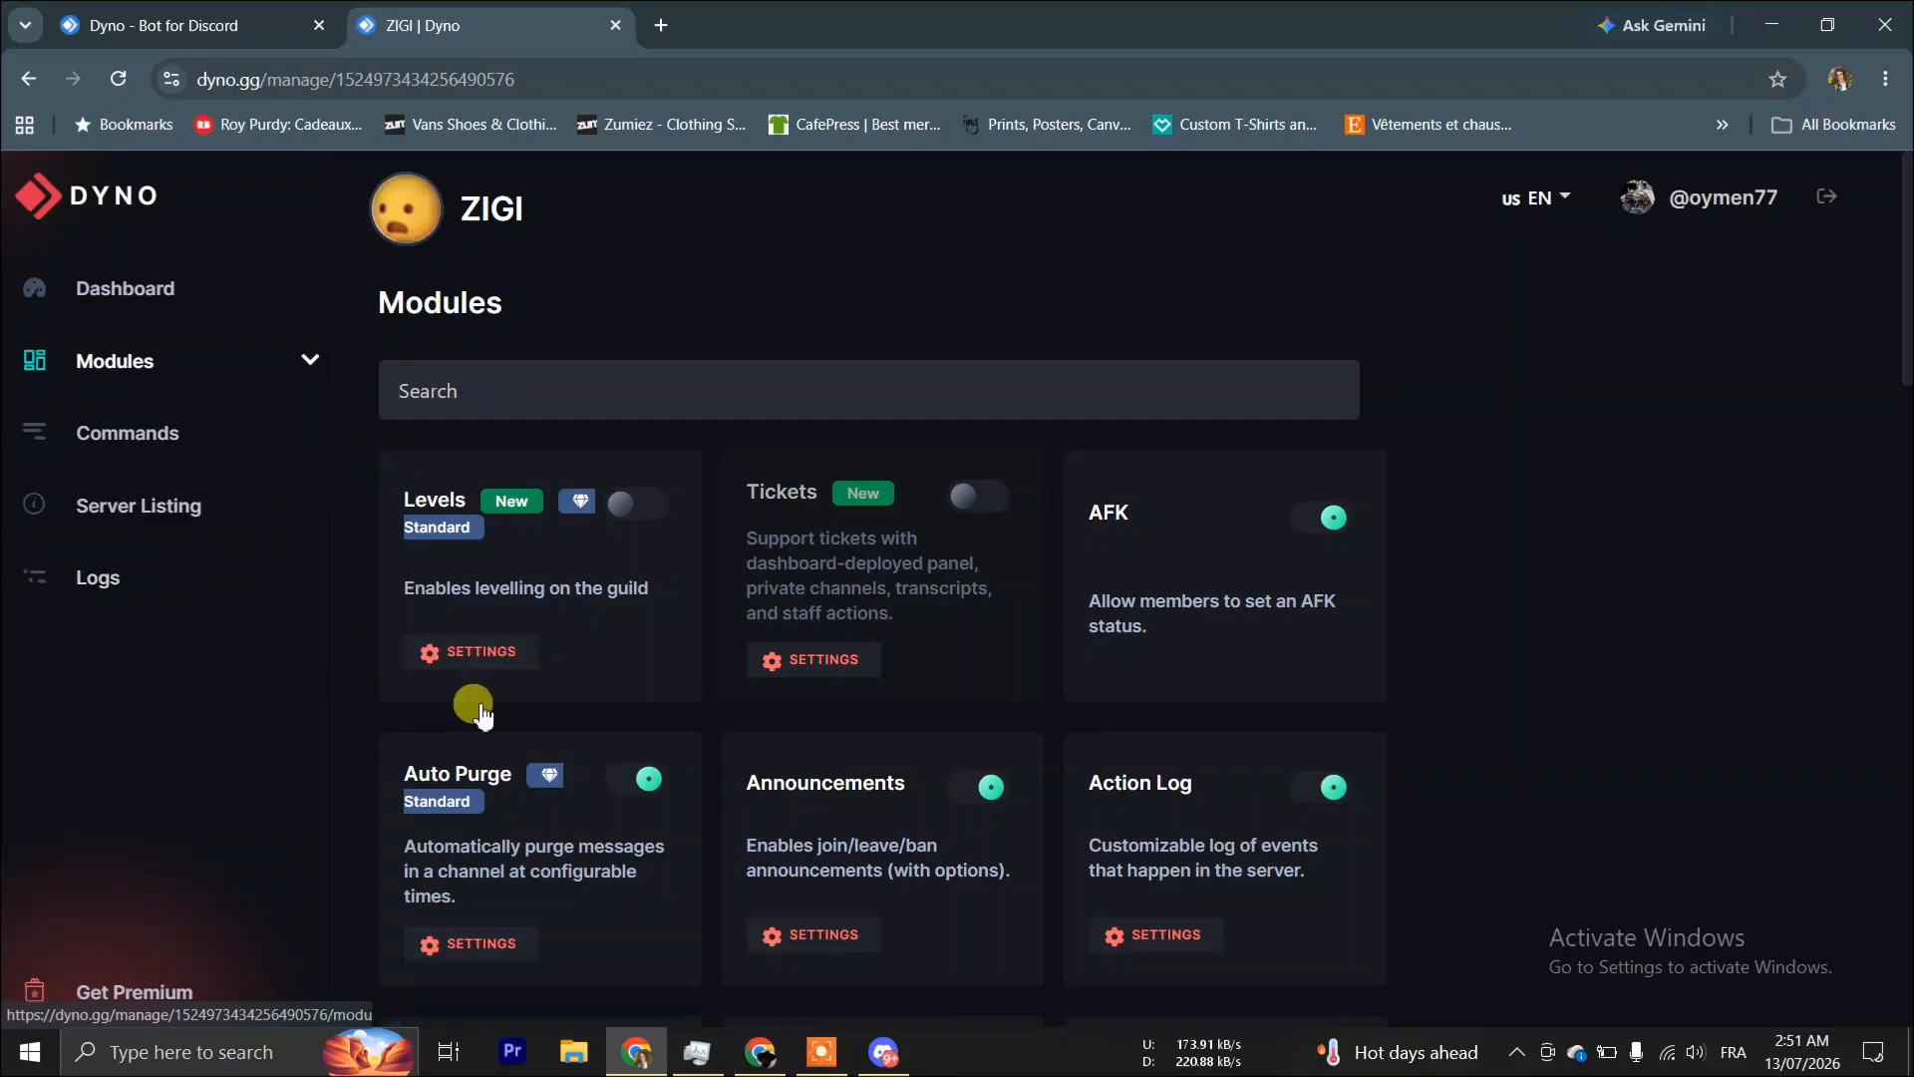
# Switch to Discord and bring up the Dyno role in the role list of the ZIGI server settings.
pyautogui.moveTo(883, 1052)
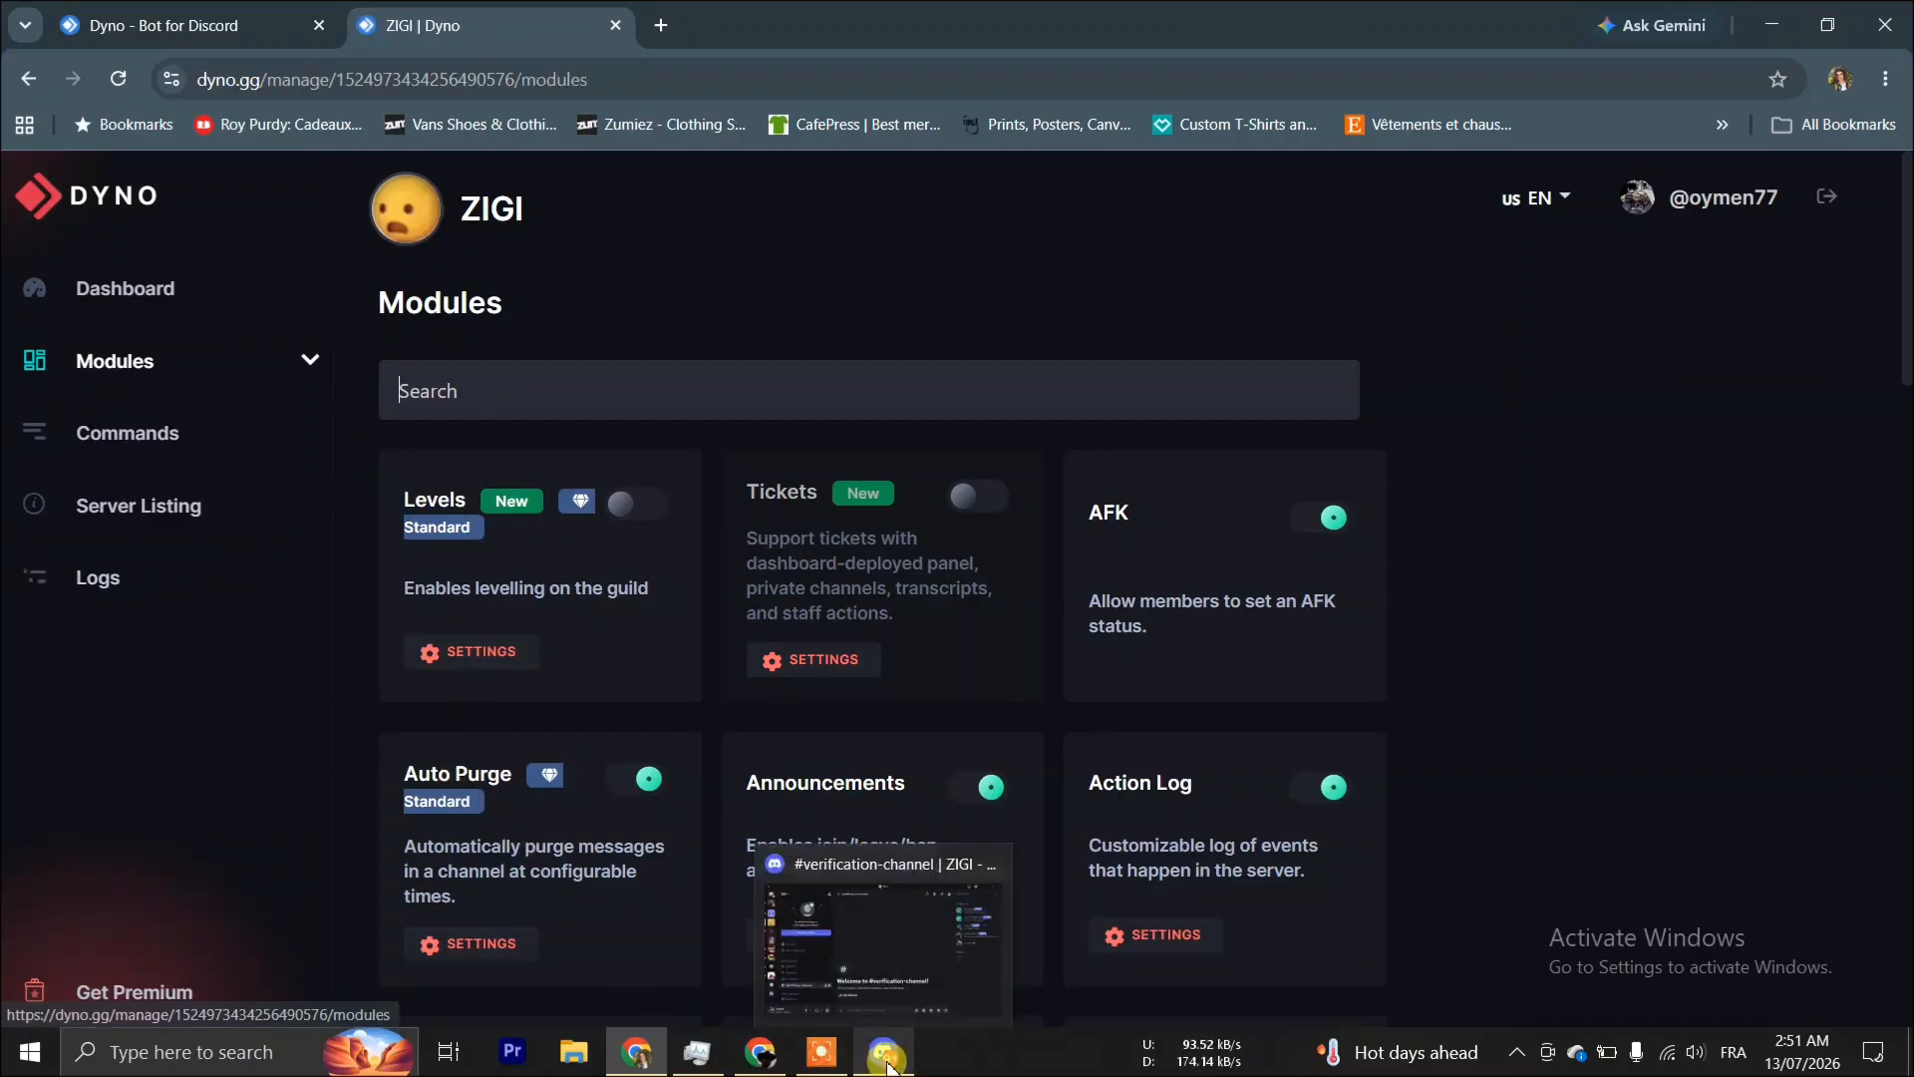
pyautogui.click(878, 952)
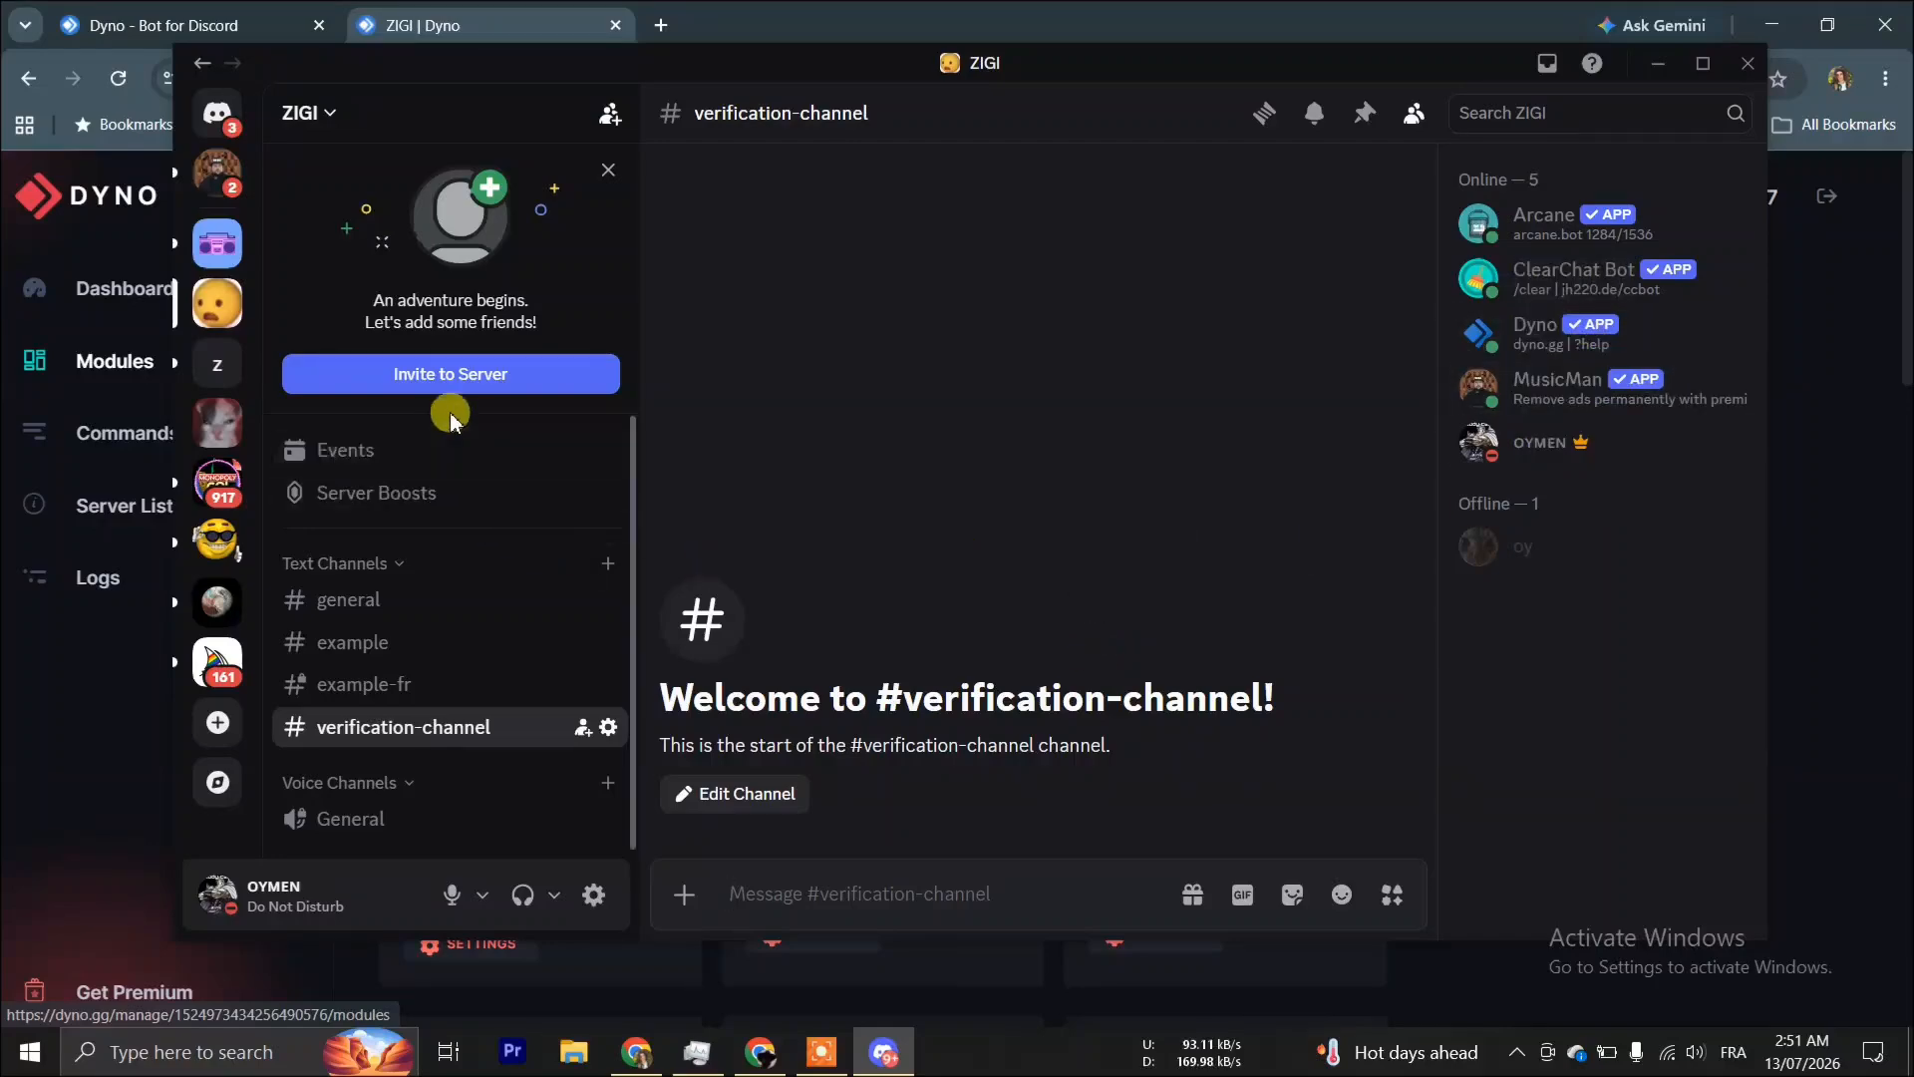
pyautogui.click(307, 112)
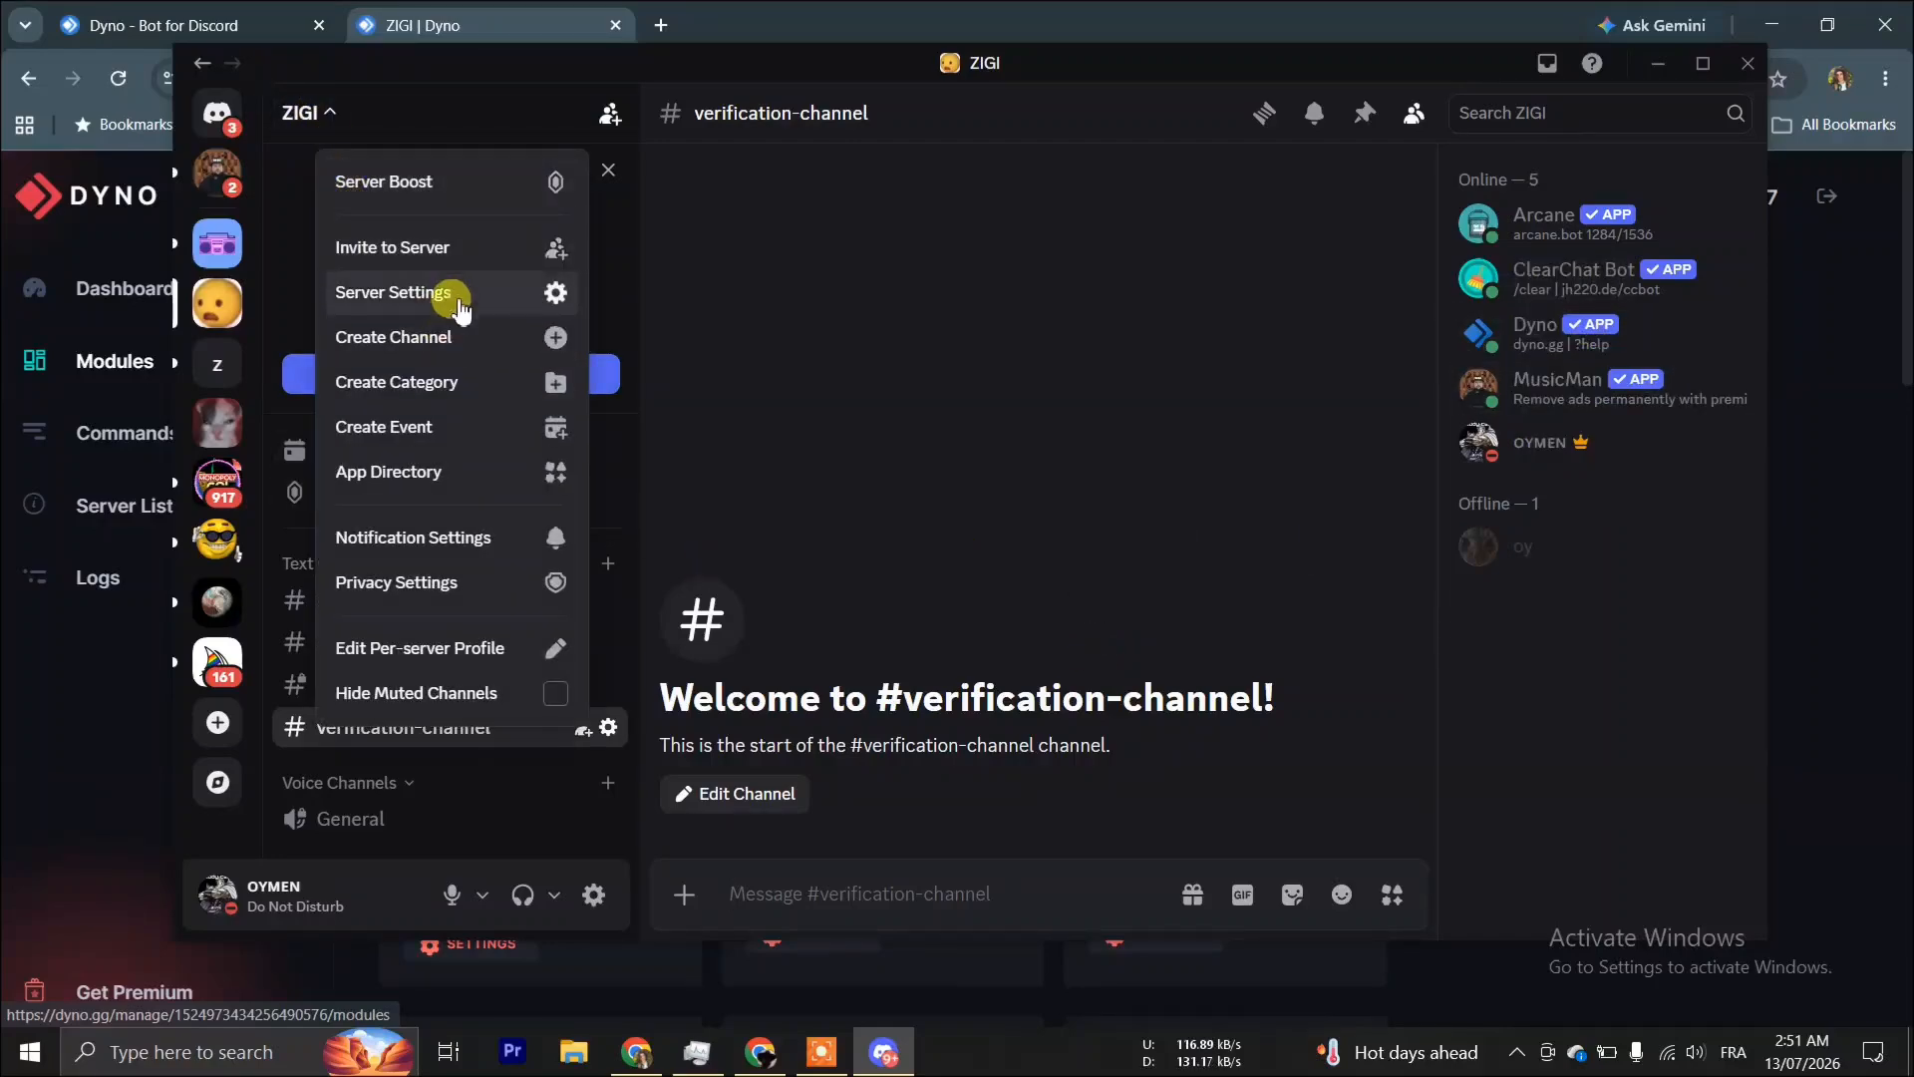
pyautogui.click(512, 290)
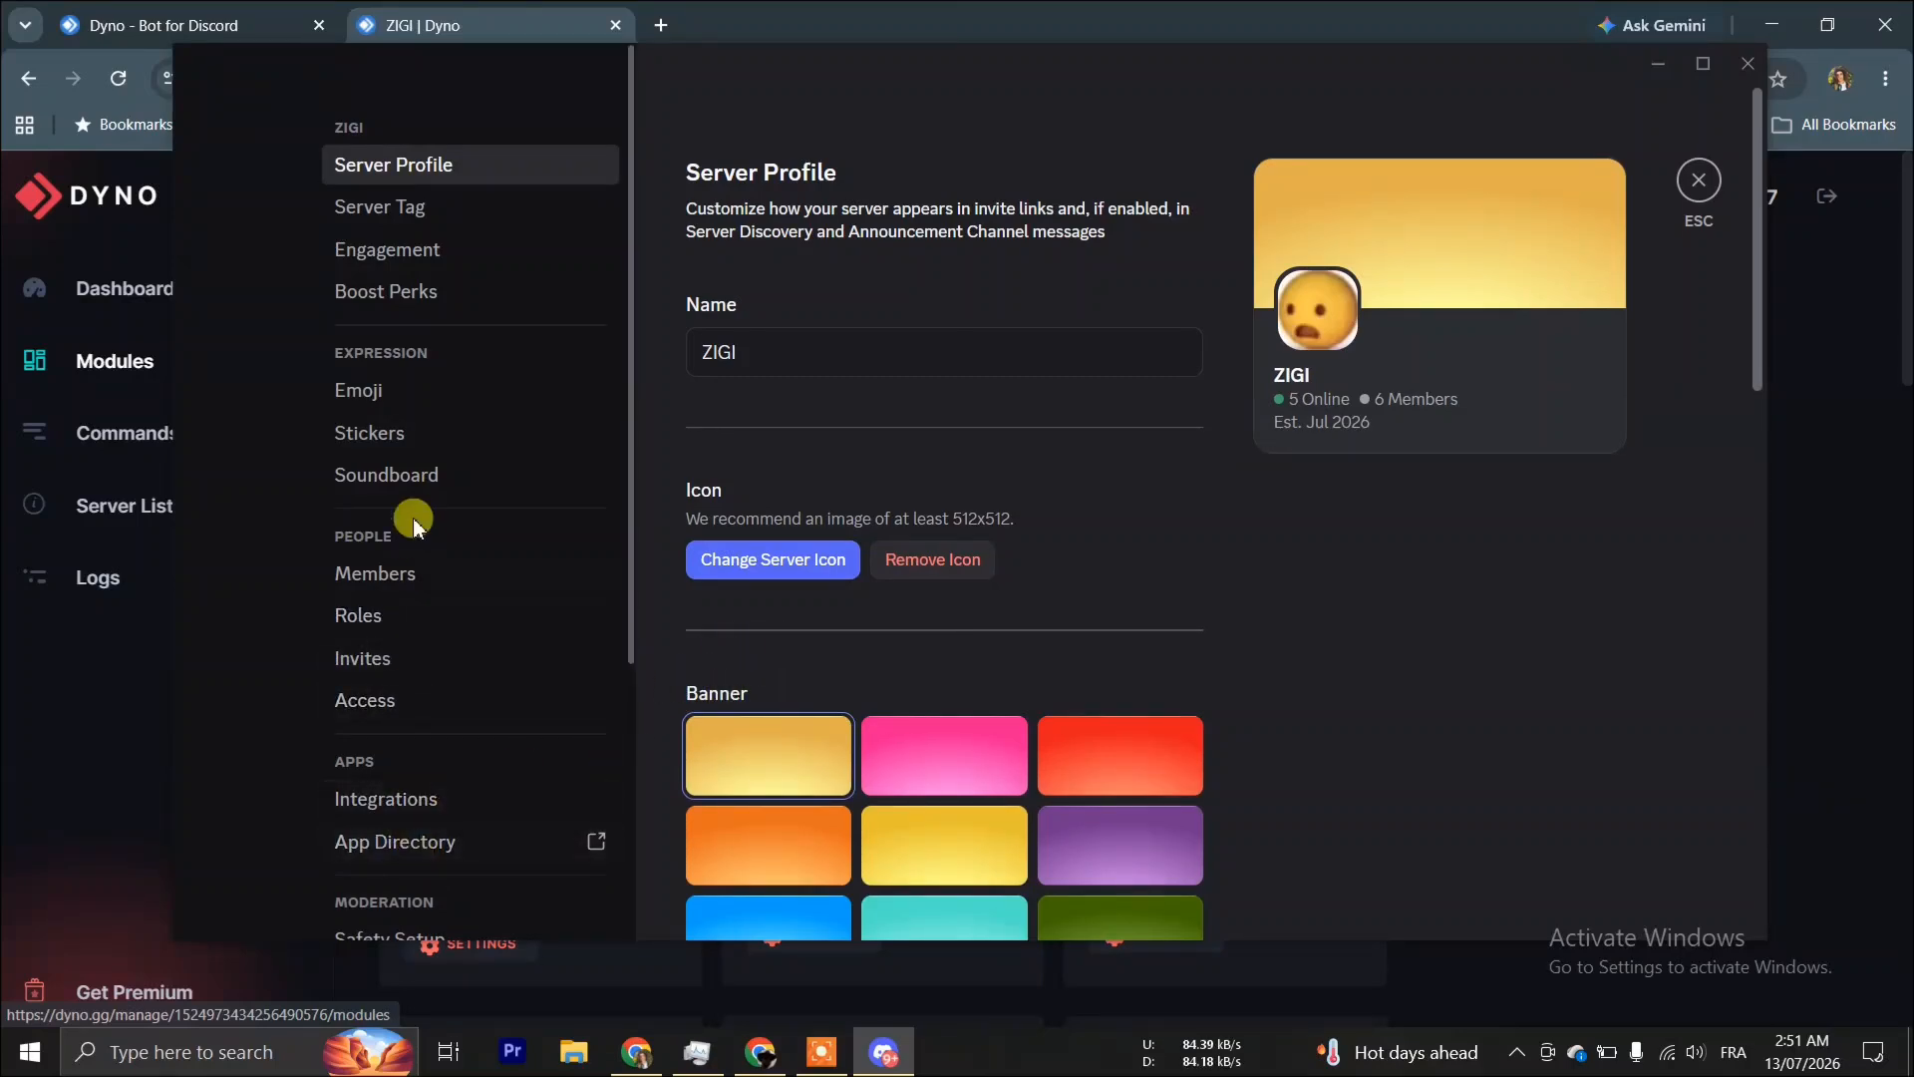
pyautogui.click(404, 618)
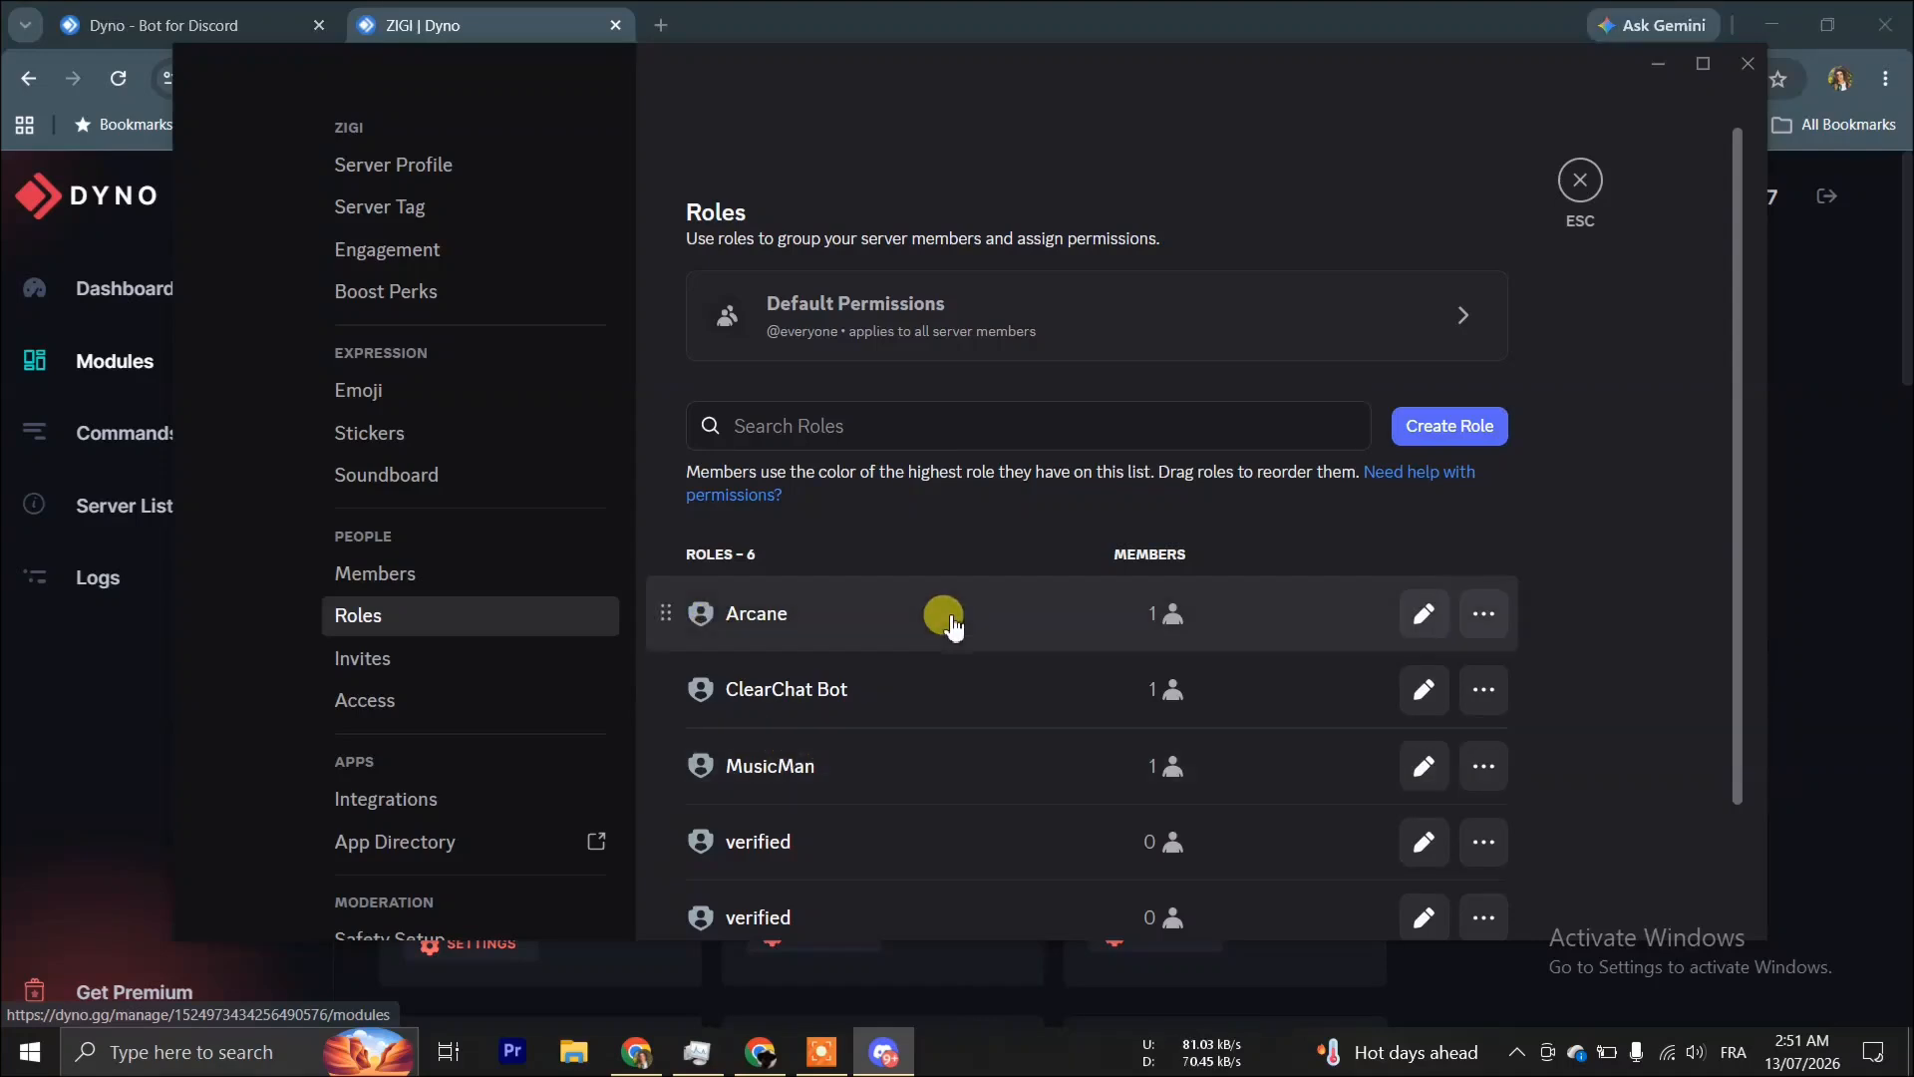
pyautogui.scroll(-2, 848, 798)
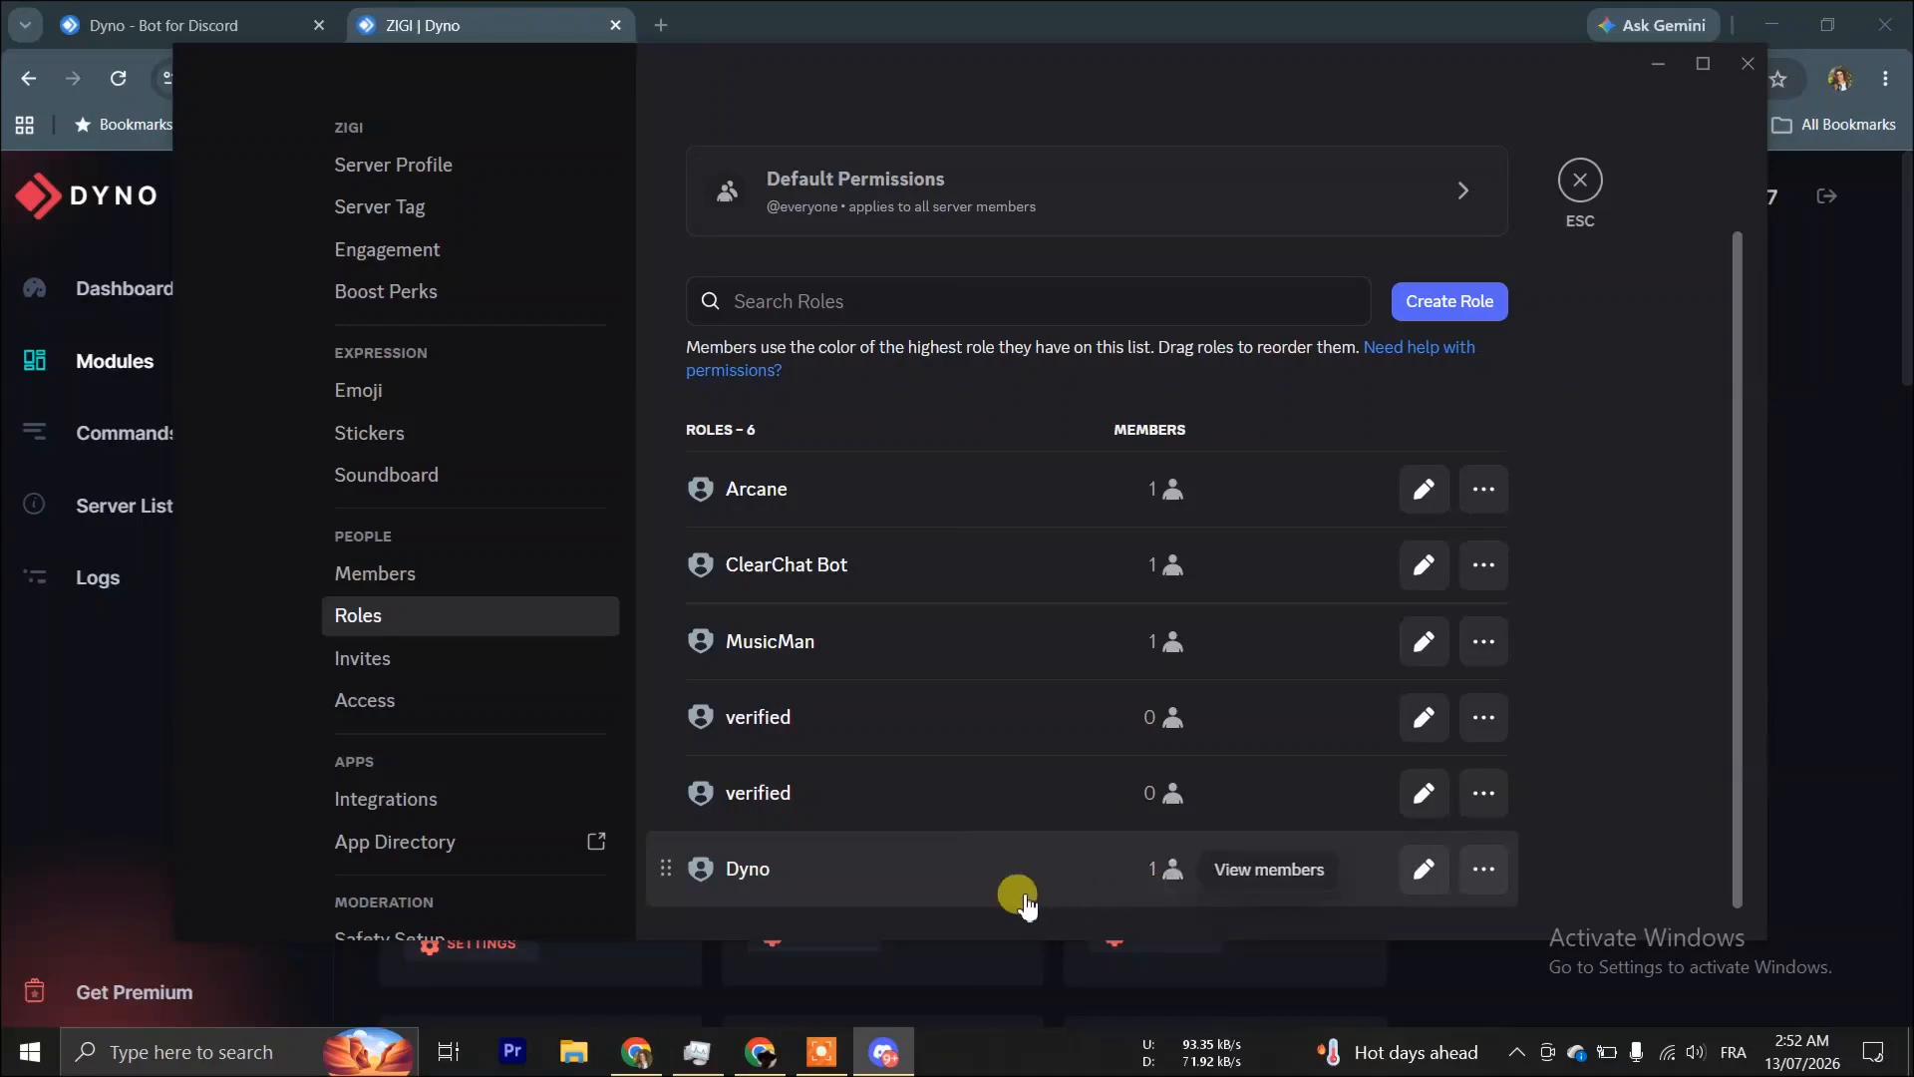
# Open the Dyno role for editing and show its permissions.
pyautogui.click(1486, 867)
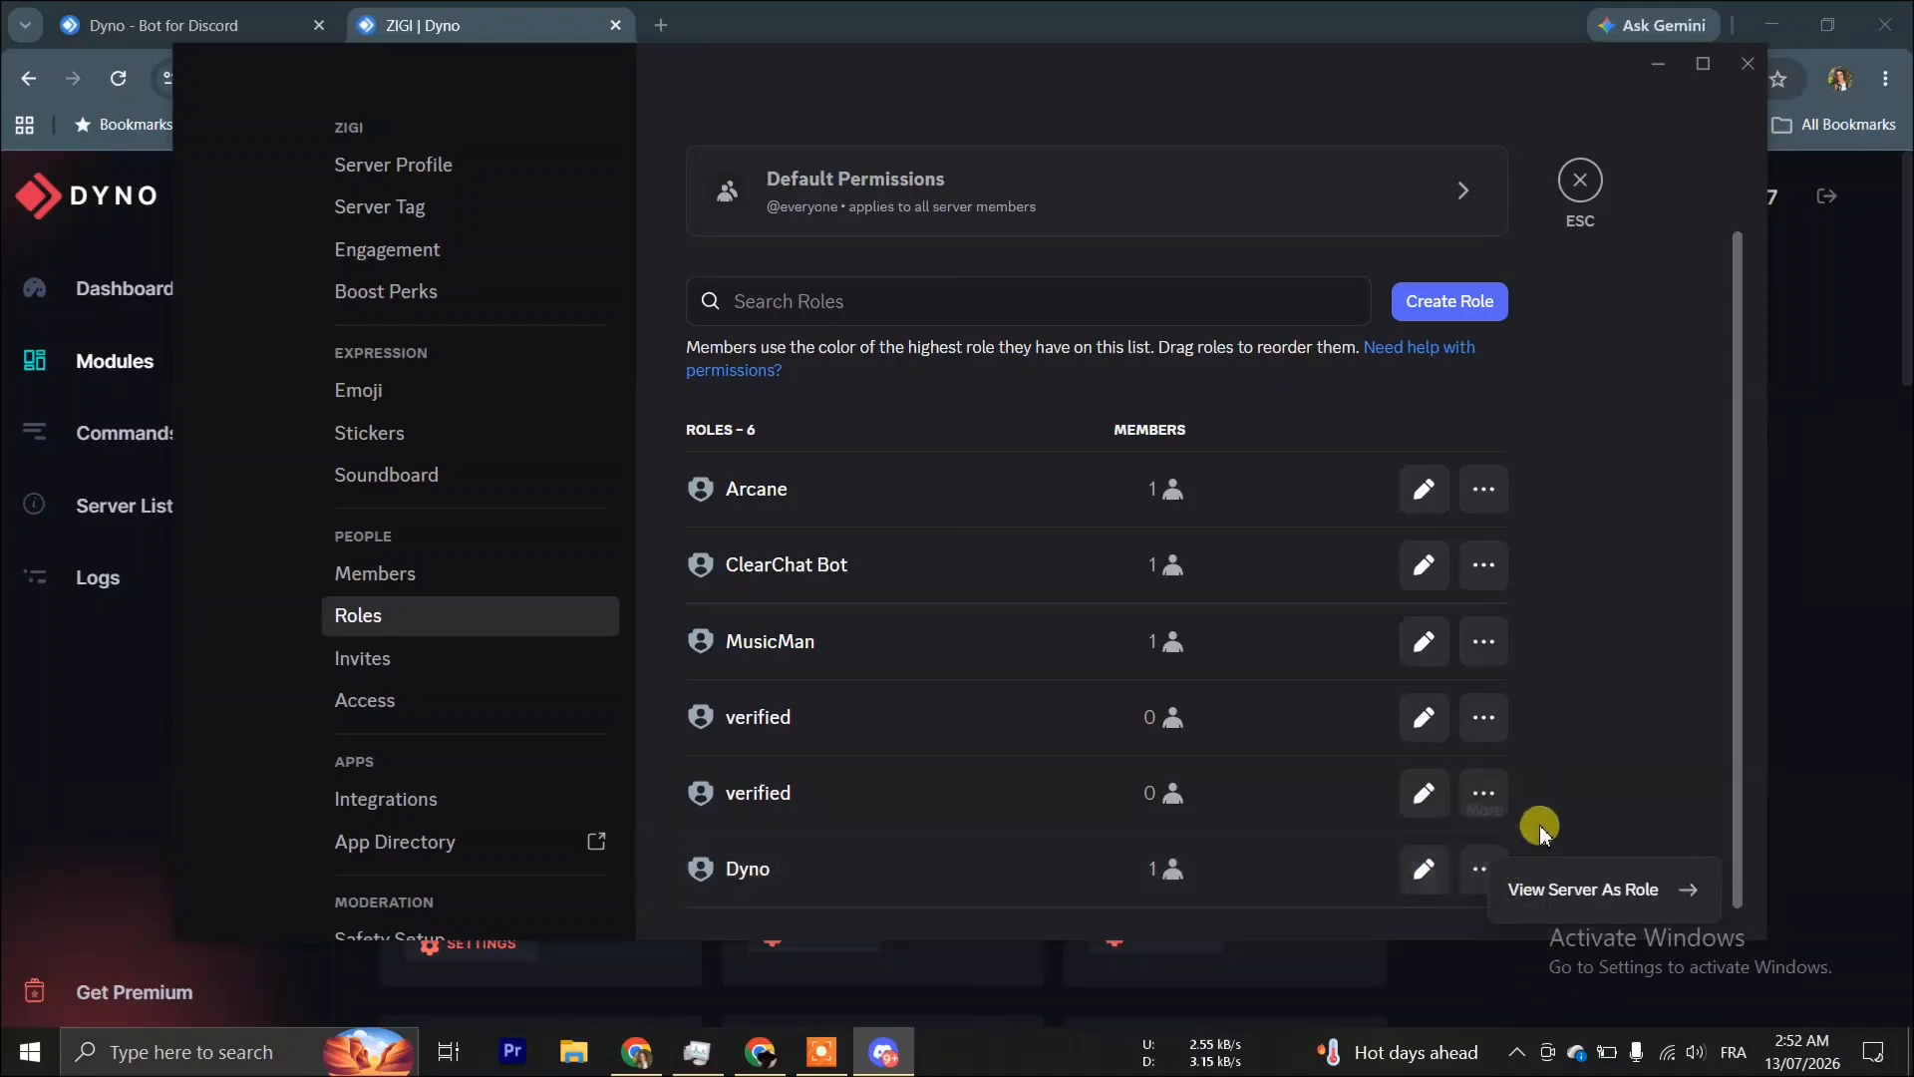
pyautogui.click(1597, 827)
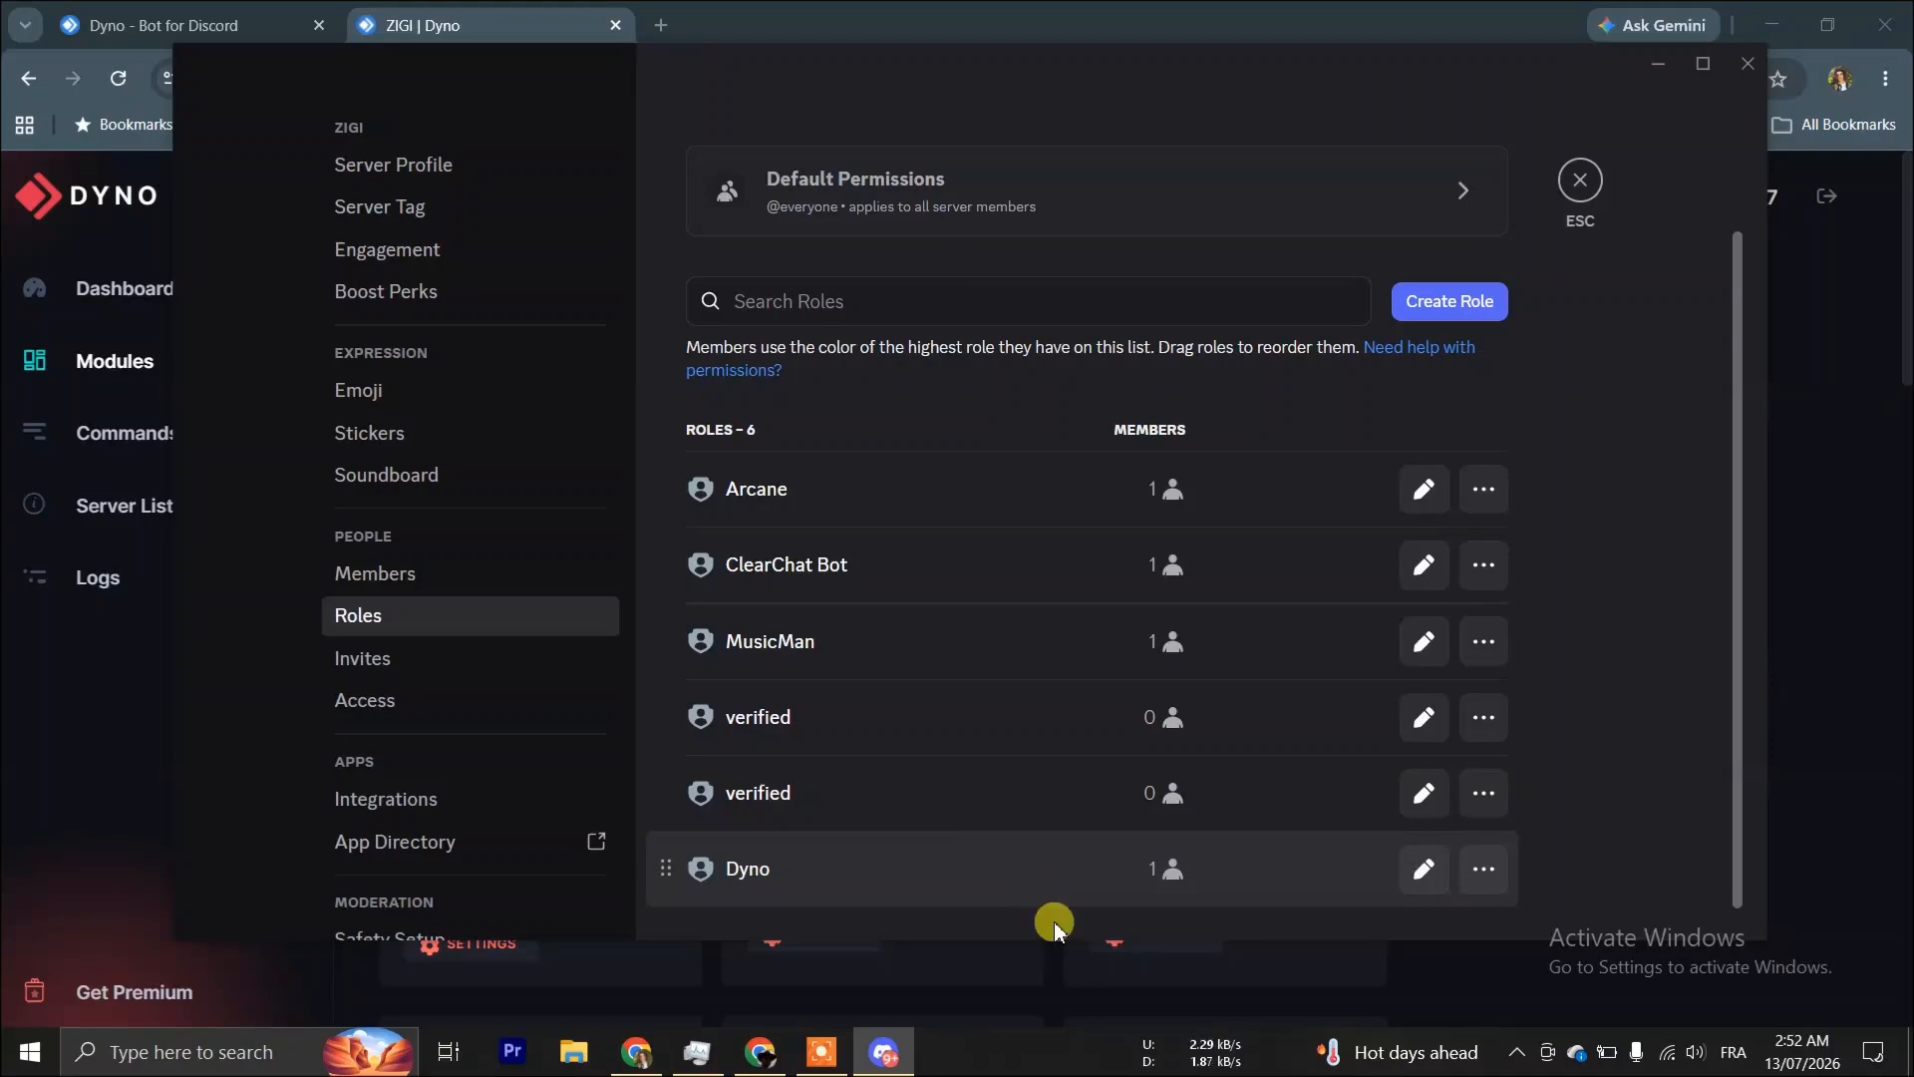
pyautogui.click(1424, 871)
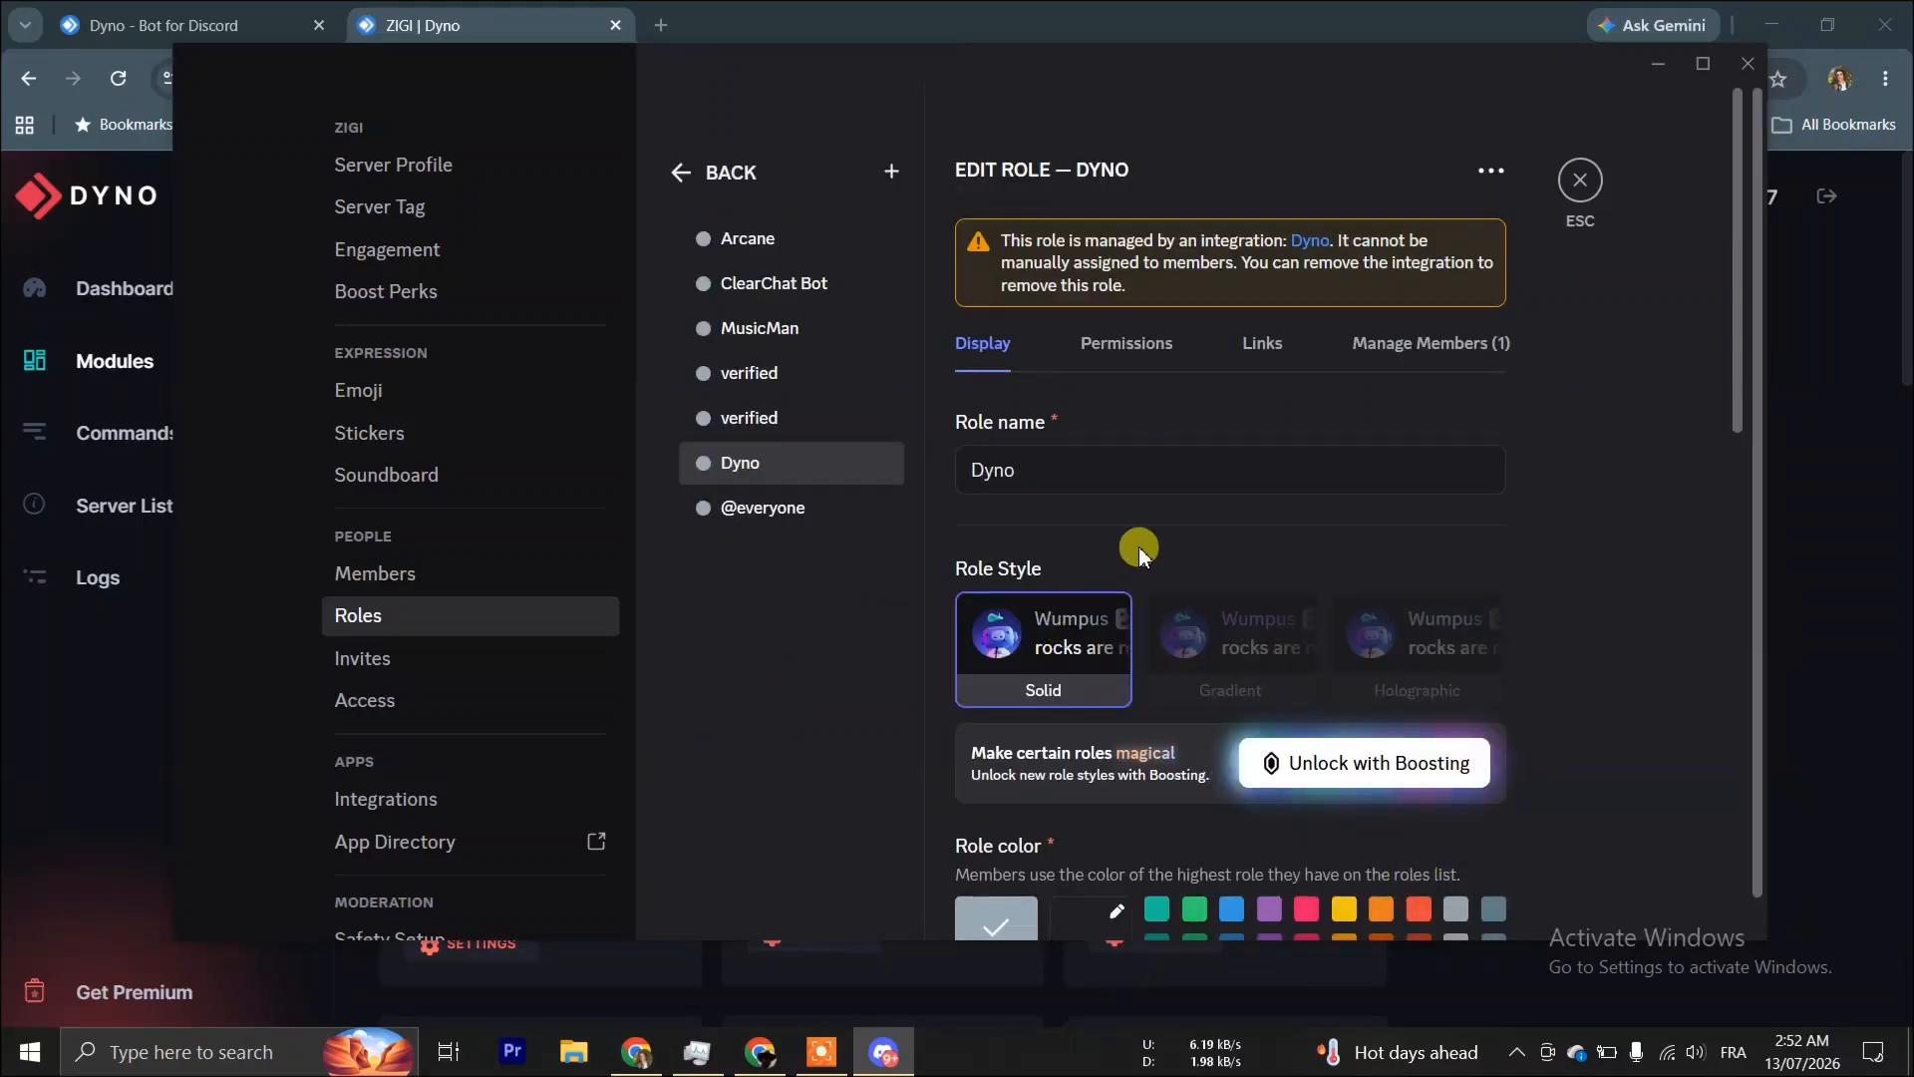
pyautogui.click(1126, 344)
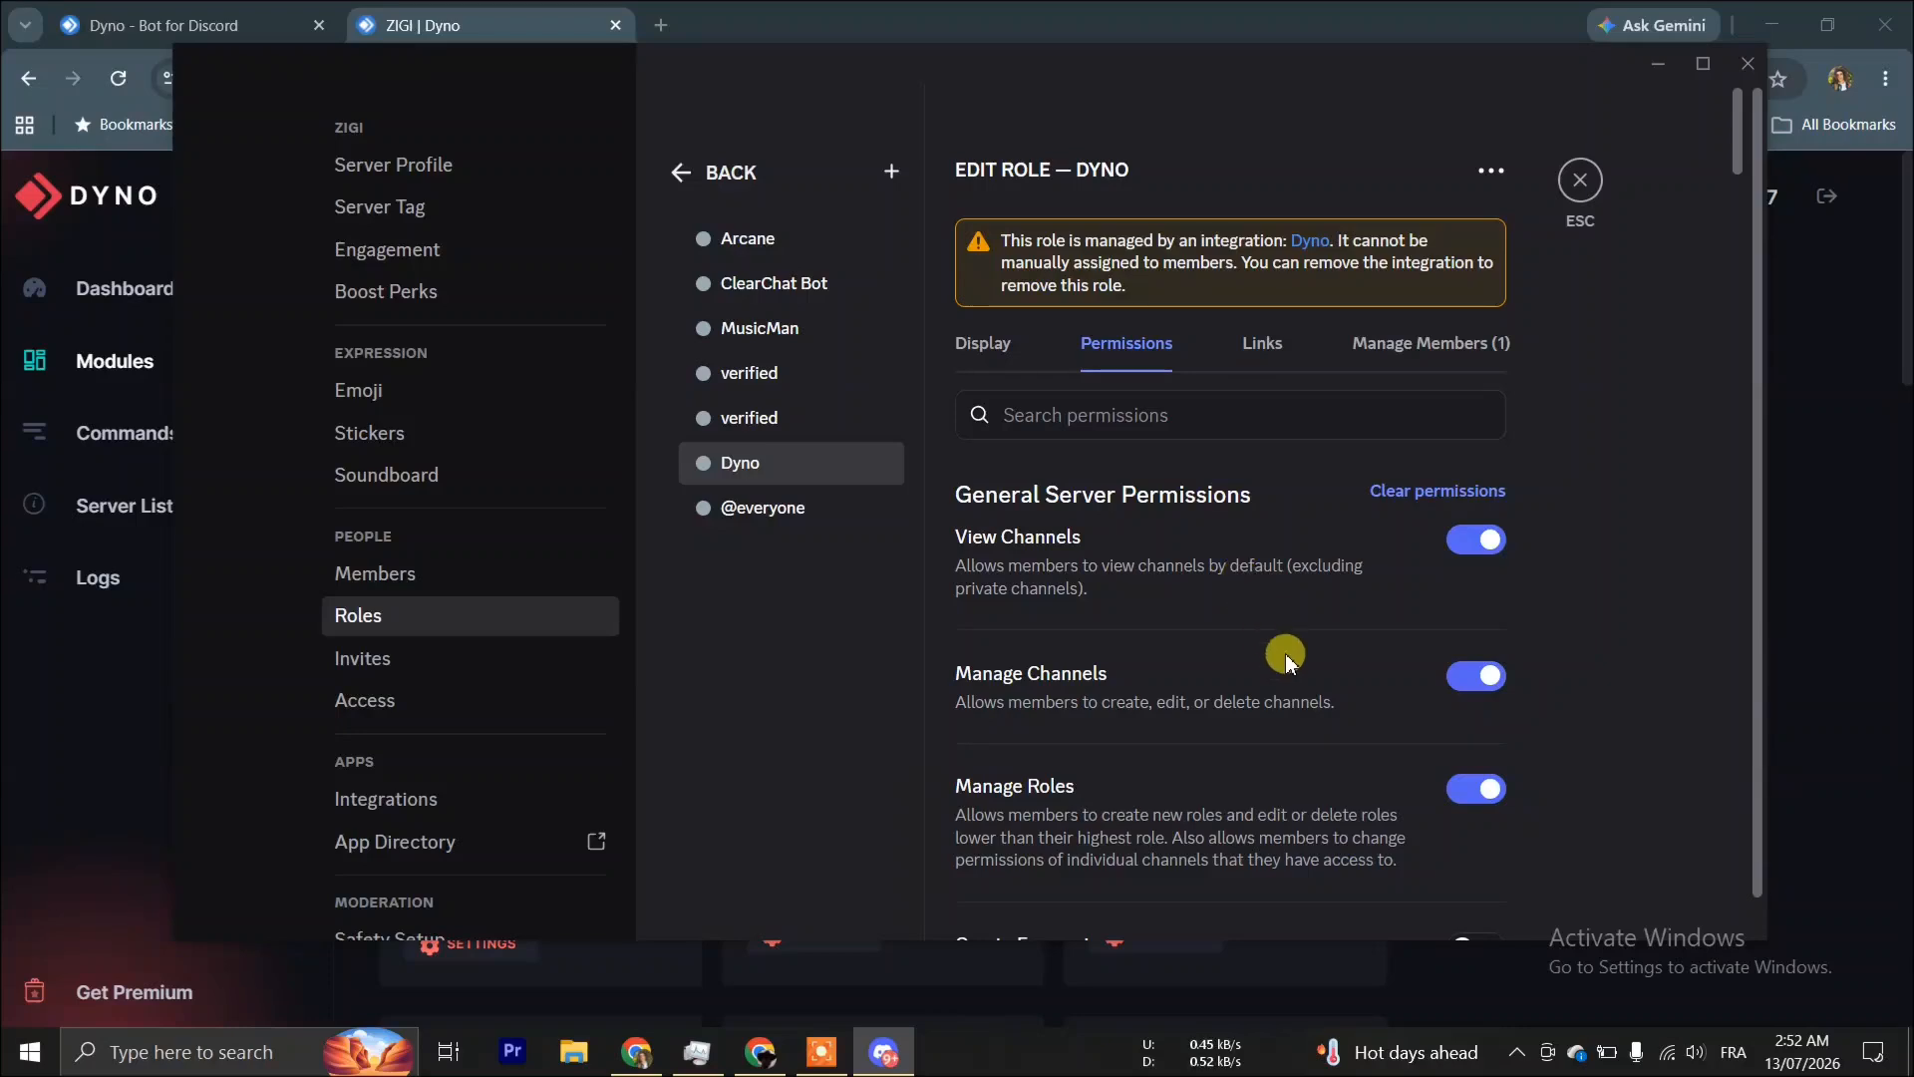
# Examine which general, membership, text, voice and app permissions the Dyno role has, and close the server settings.
pyautogui.scroll(-1, 1295, 685)
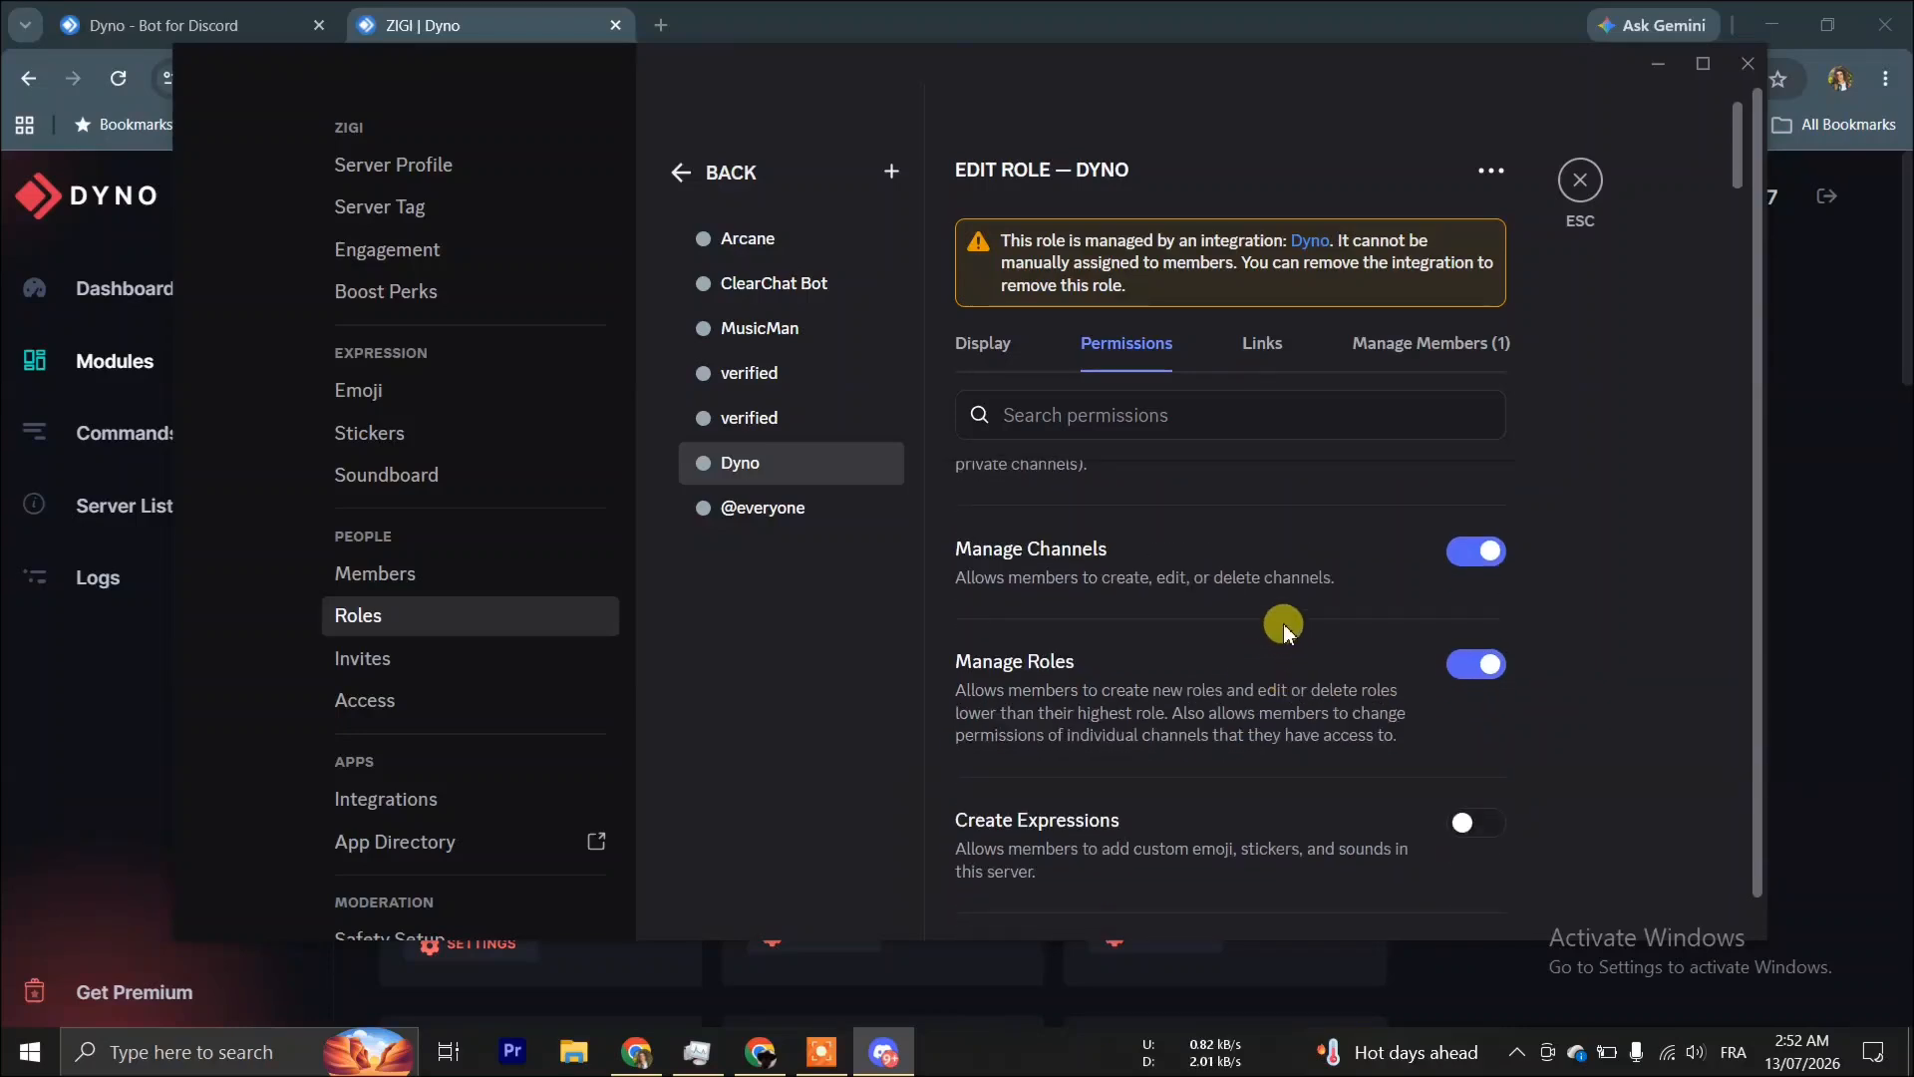
pyautogui.scroll(-2, 1283, 624)
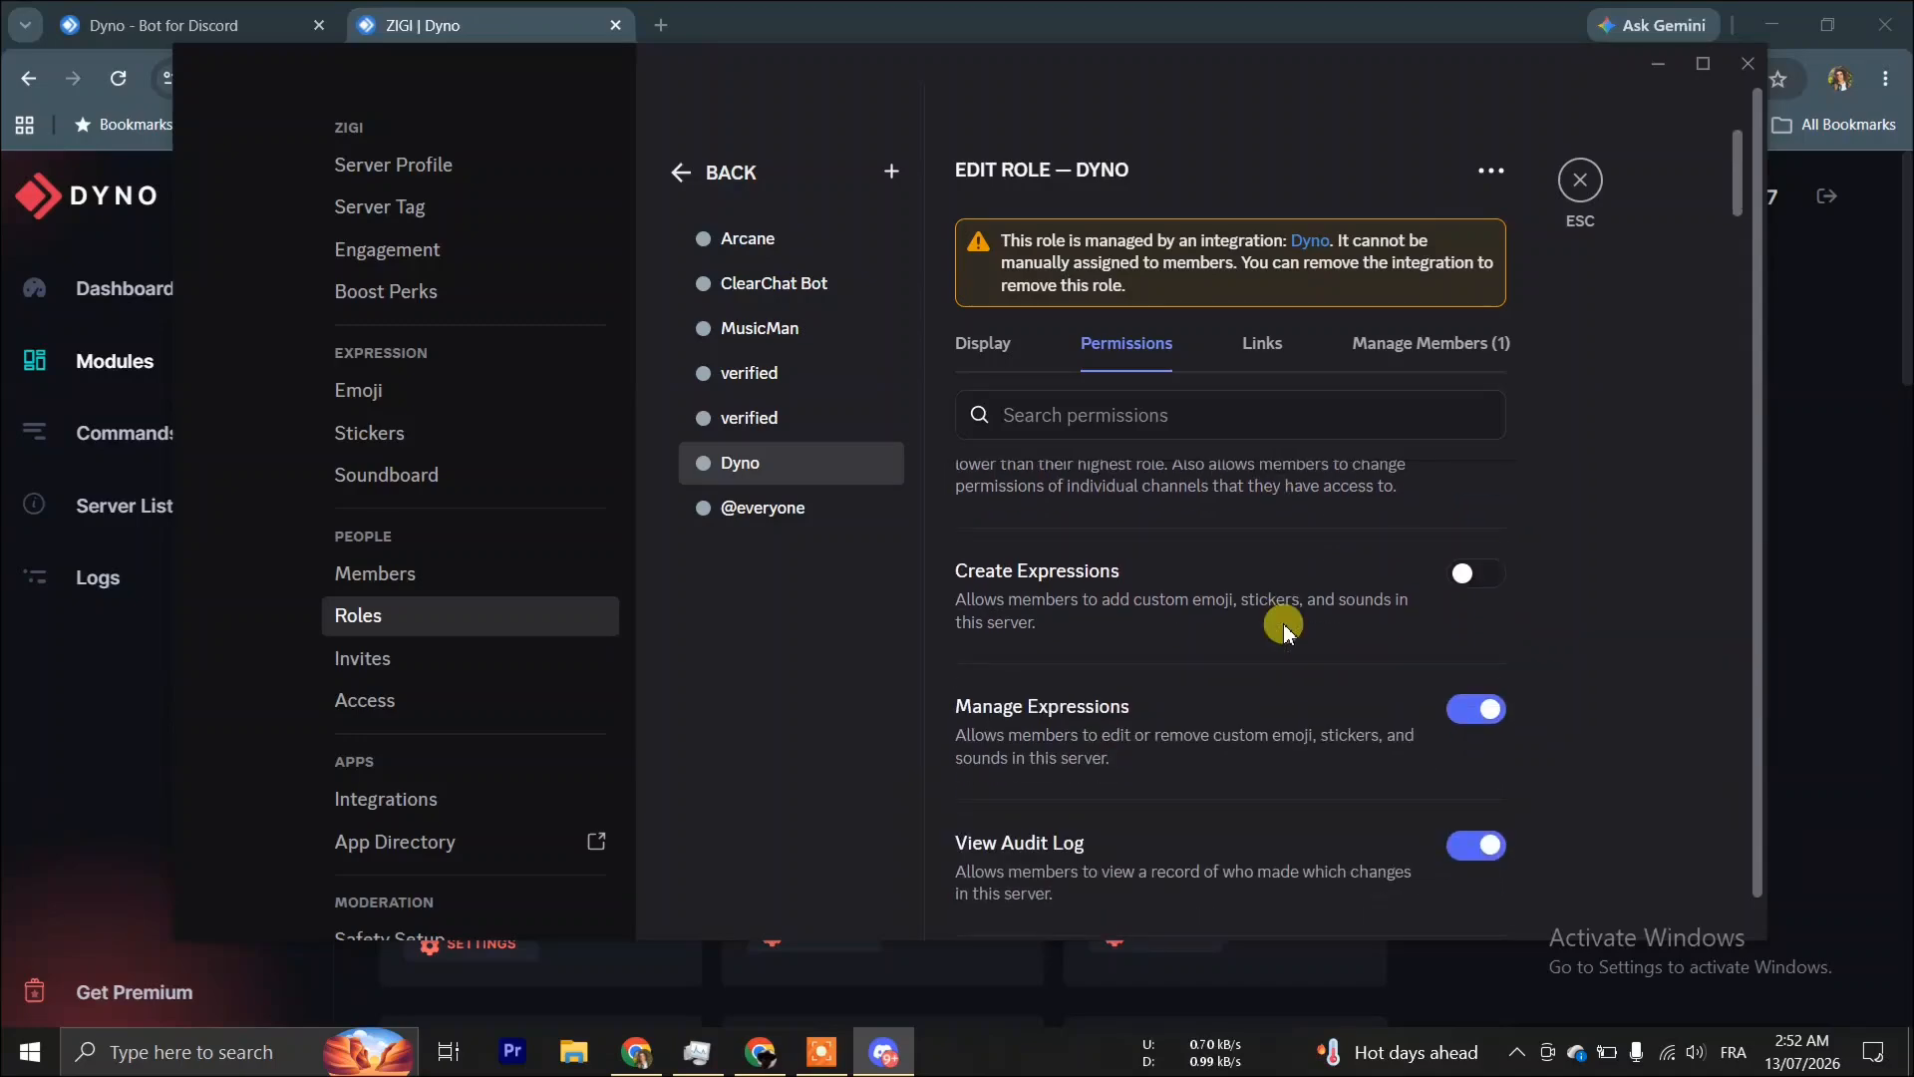
pyautogui.scroll(-10, 1283, 624)
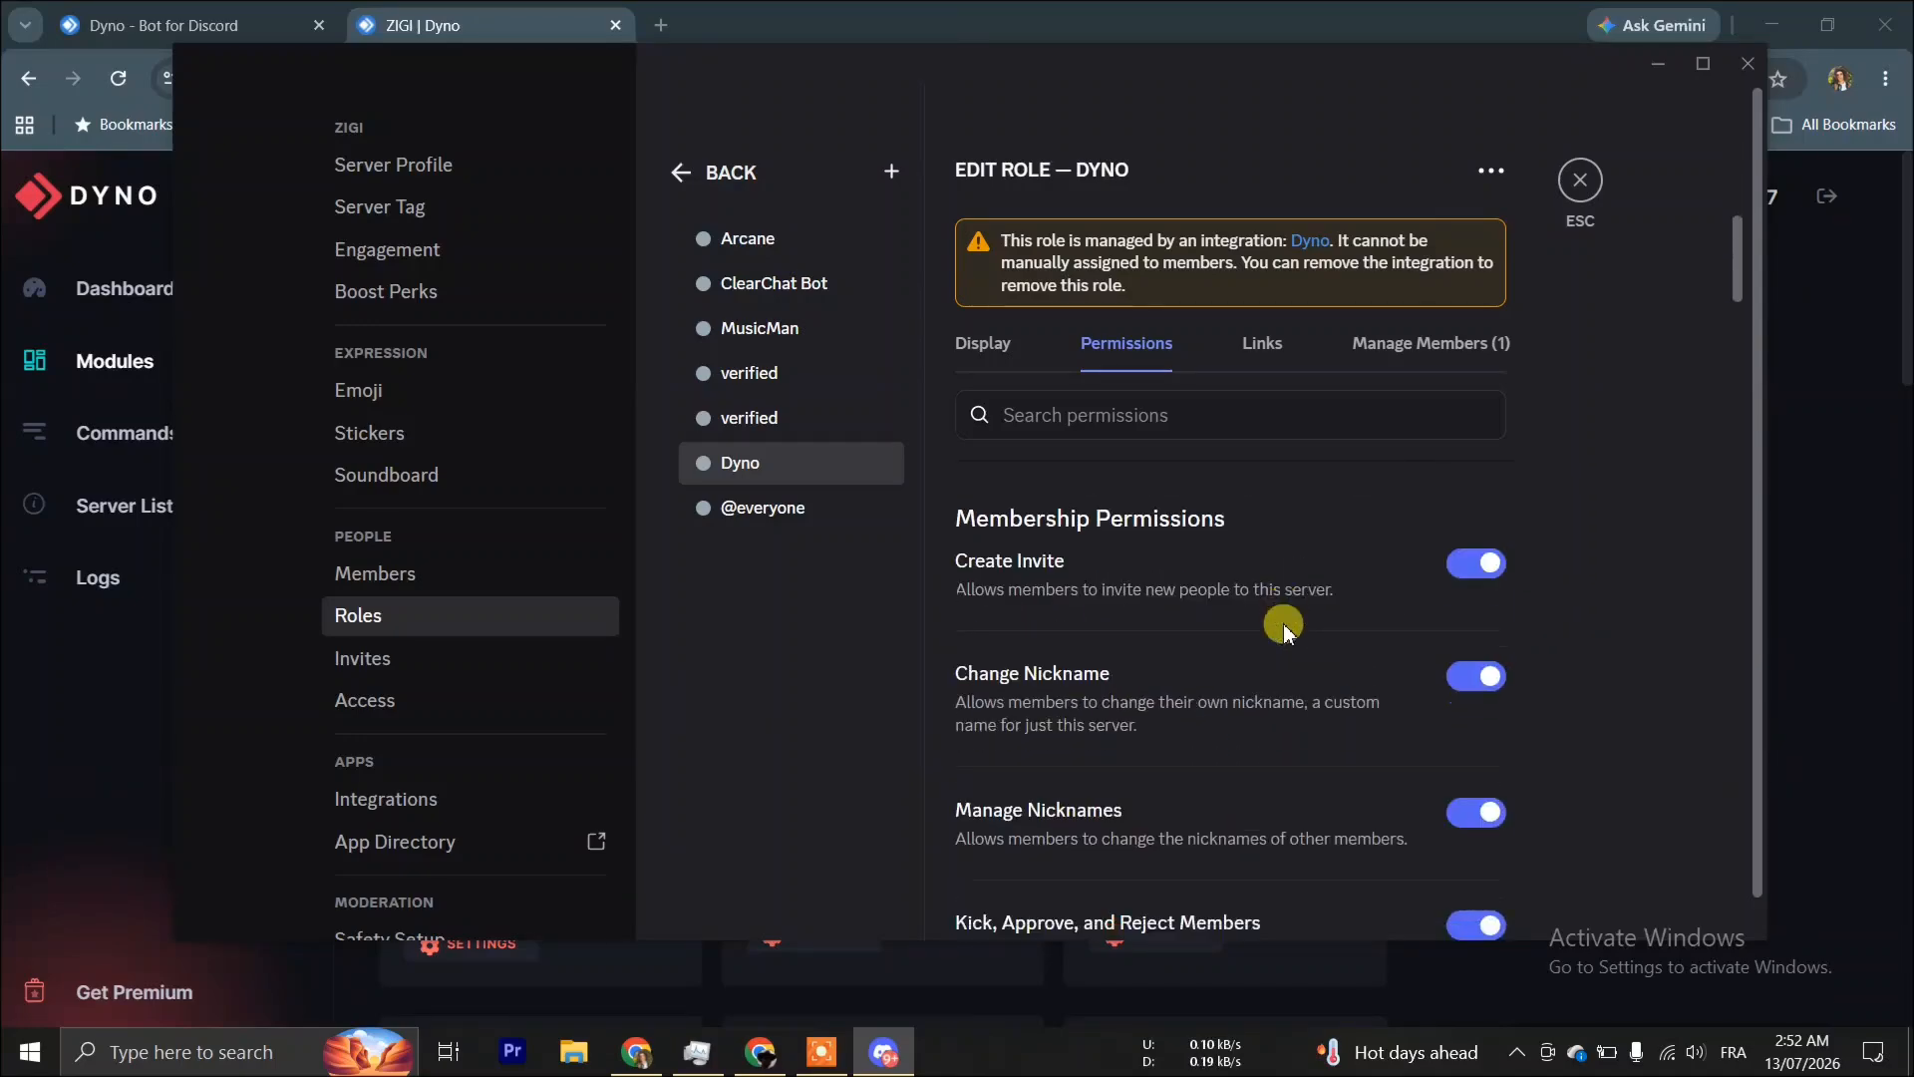
pyautogui.scroll(-8, 1283, 624)
pyautogui.scroll(2, 1283, 624)
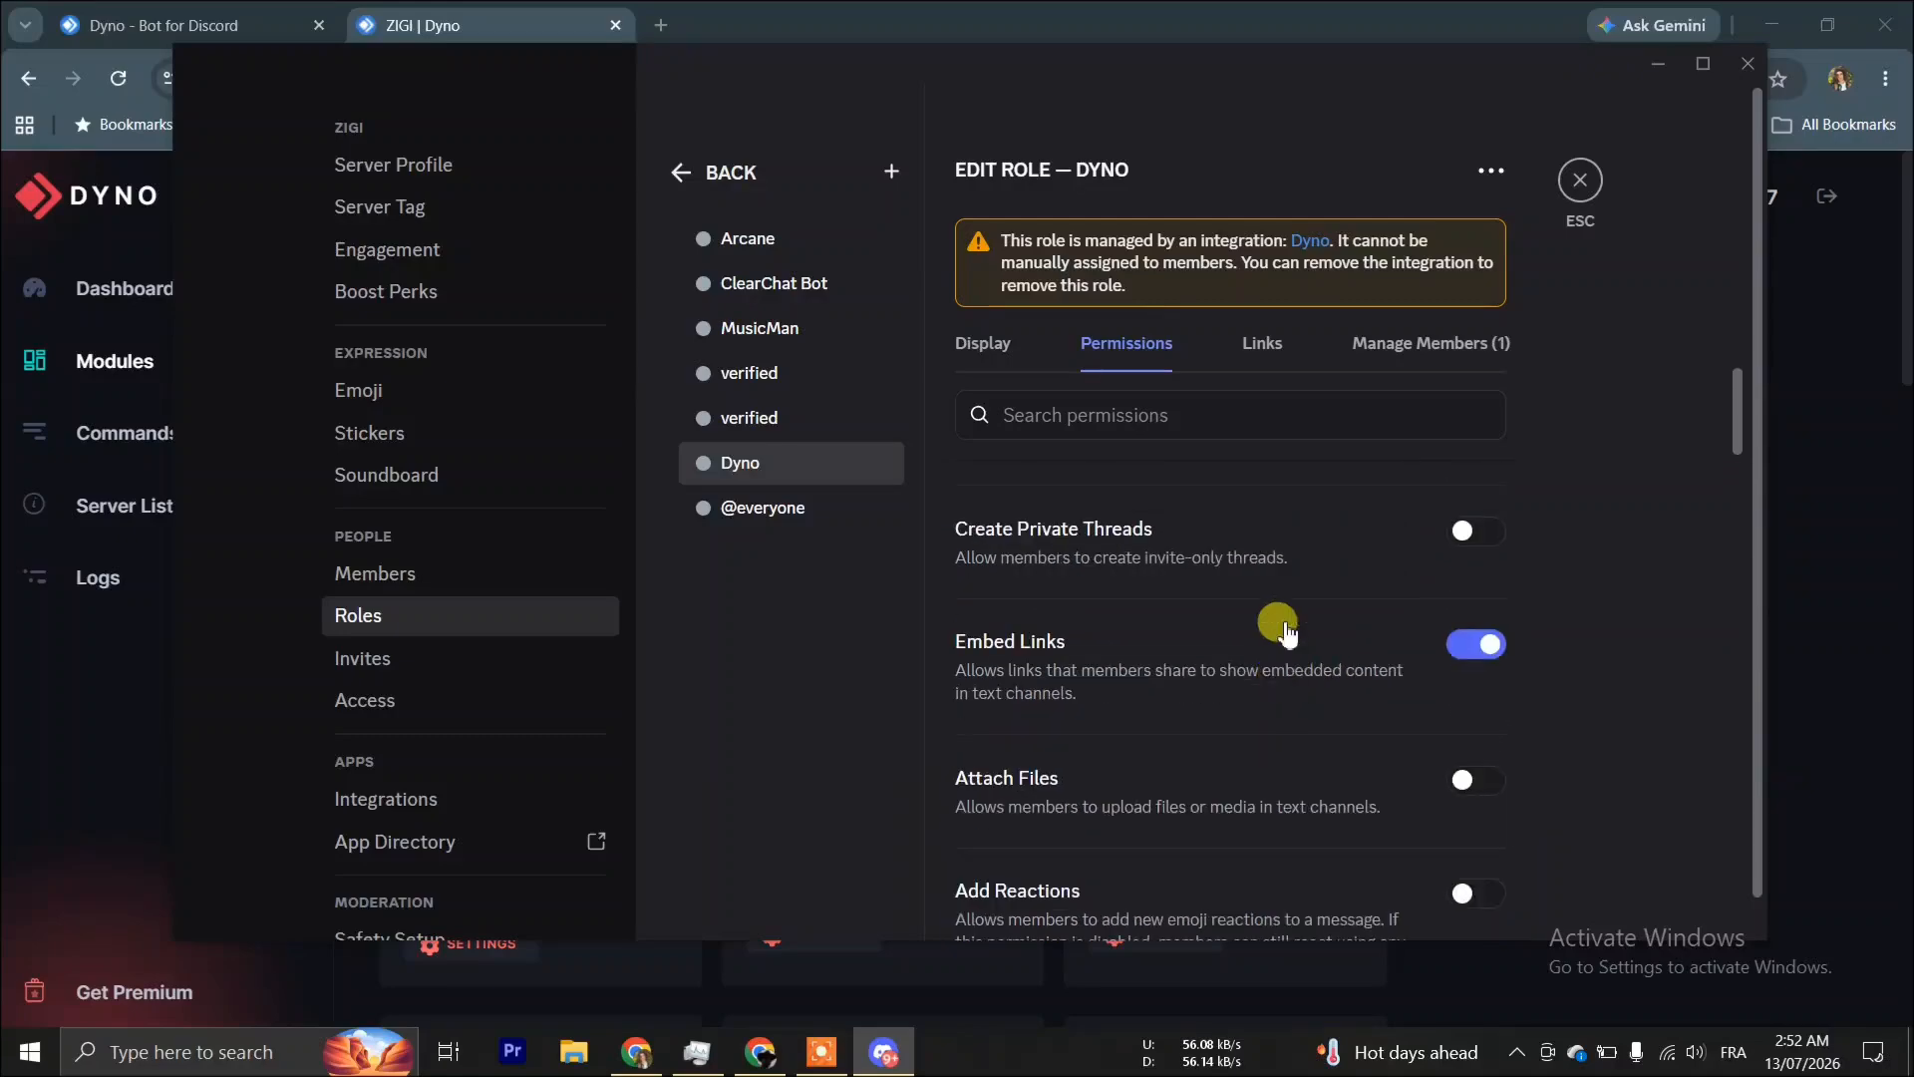
pyautogui.scroll(-5, 1283, 624)
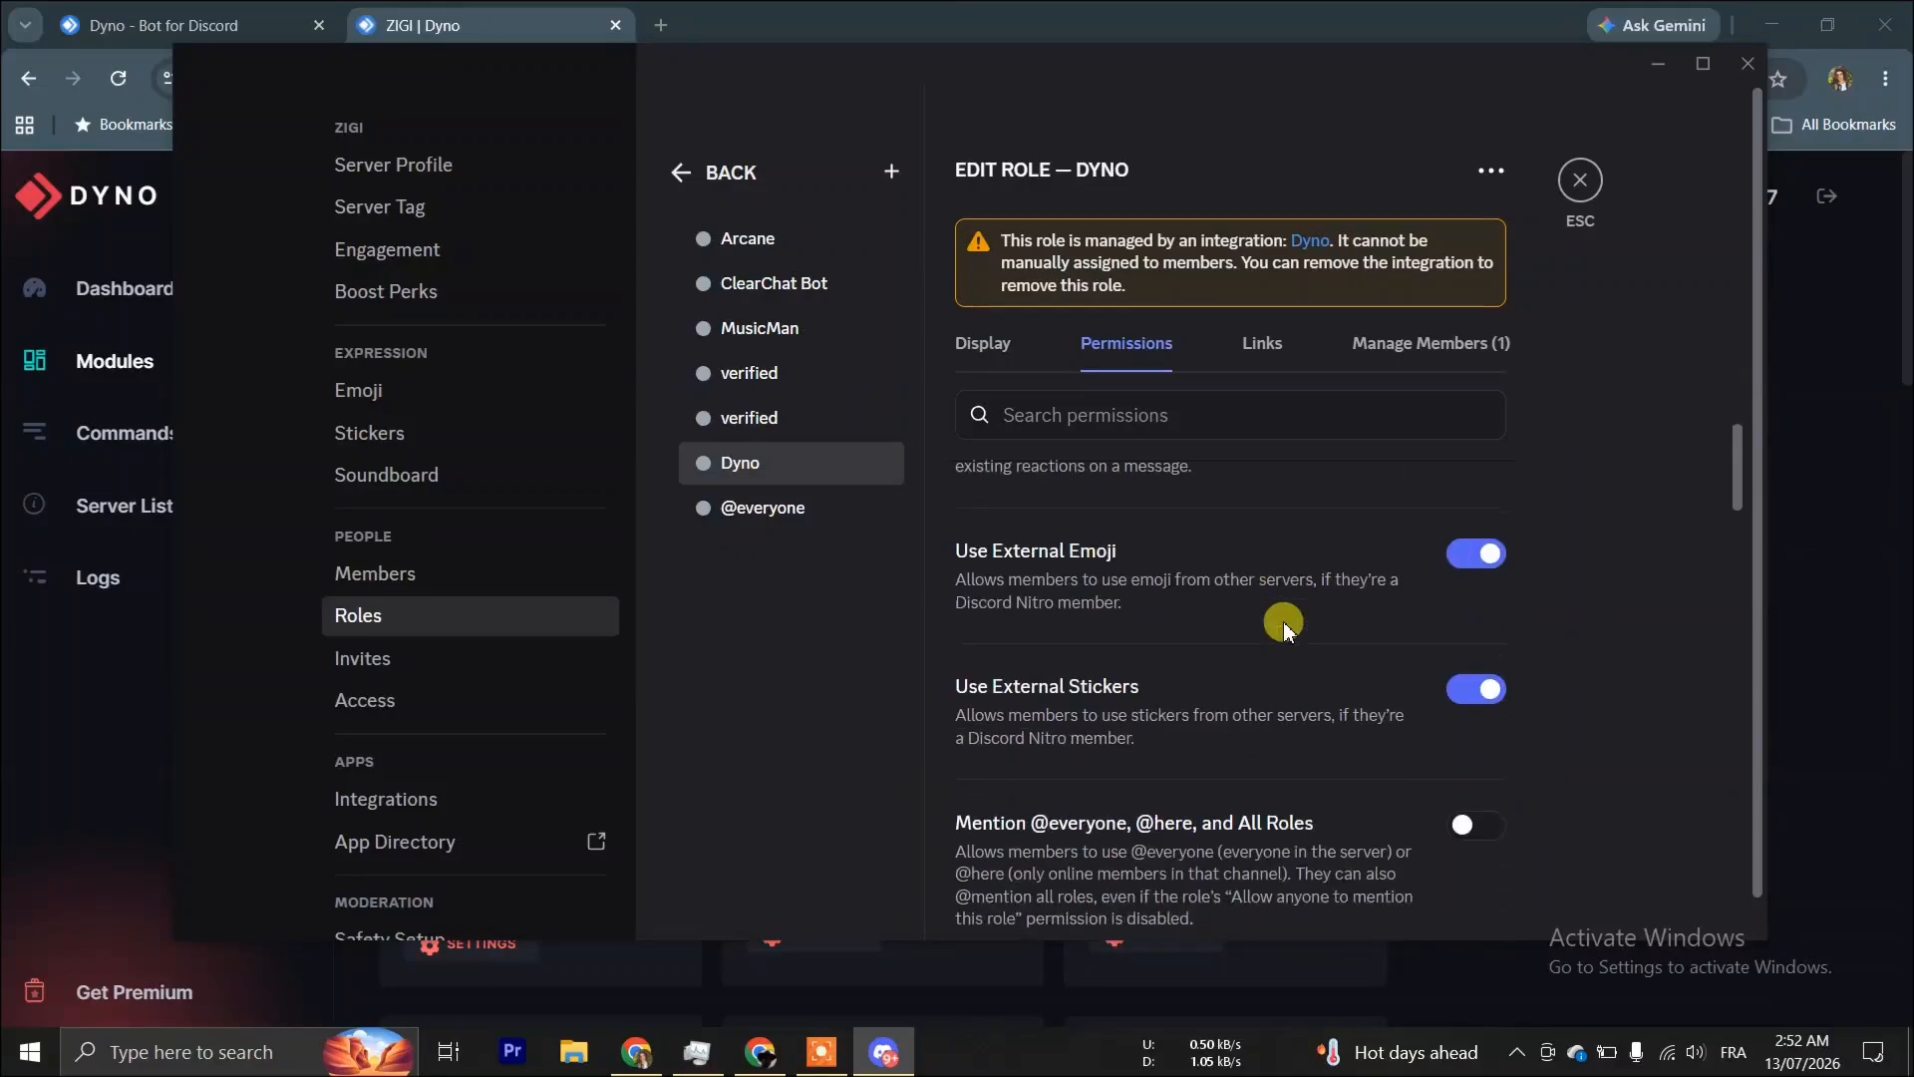
pyautogui.scroll(-3, 1284, 624)
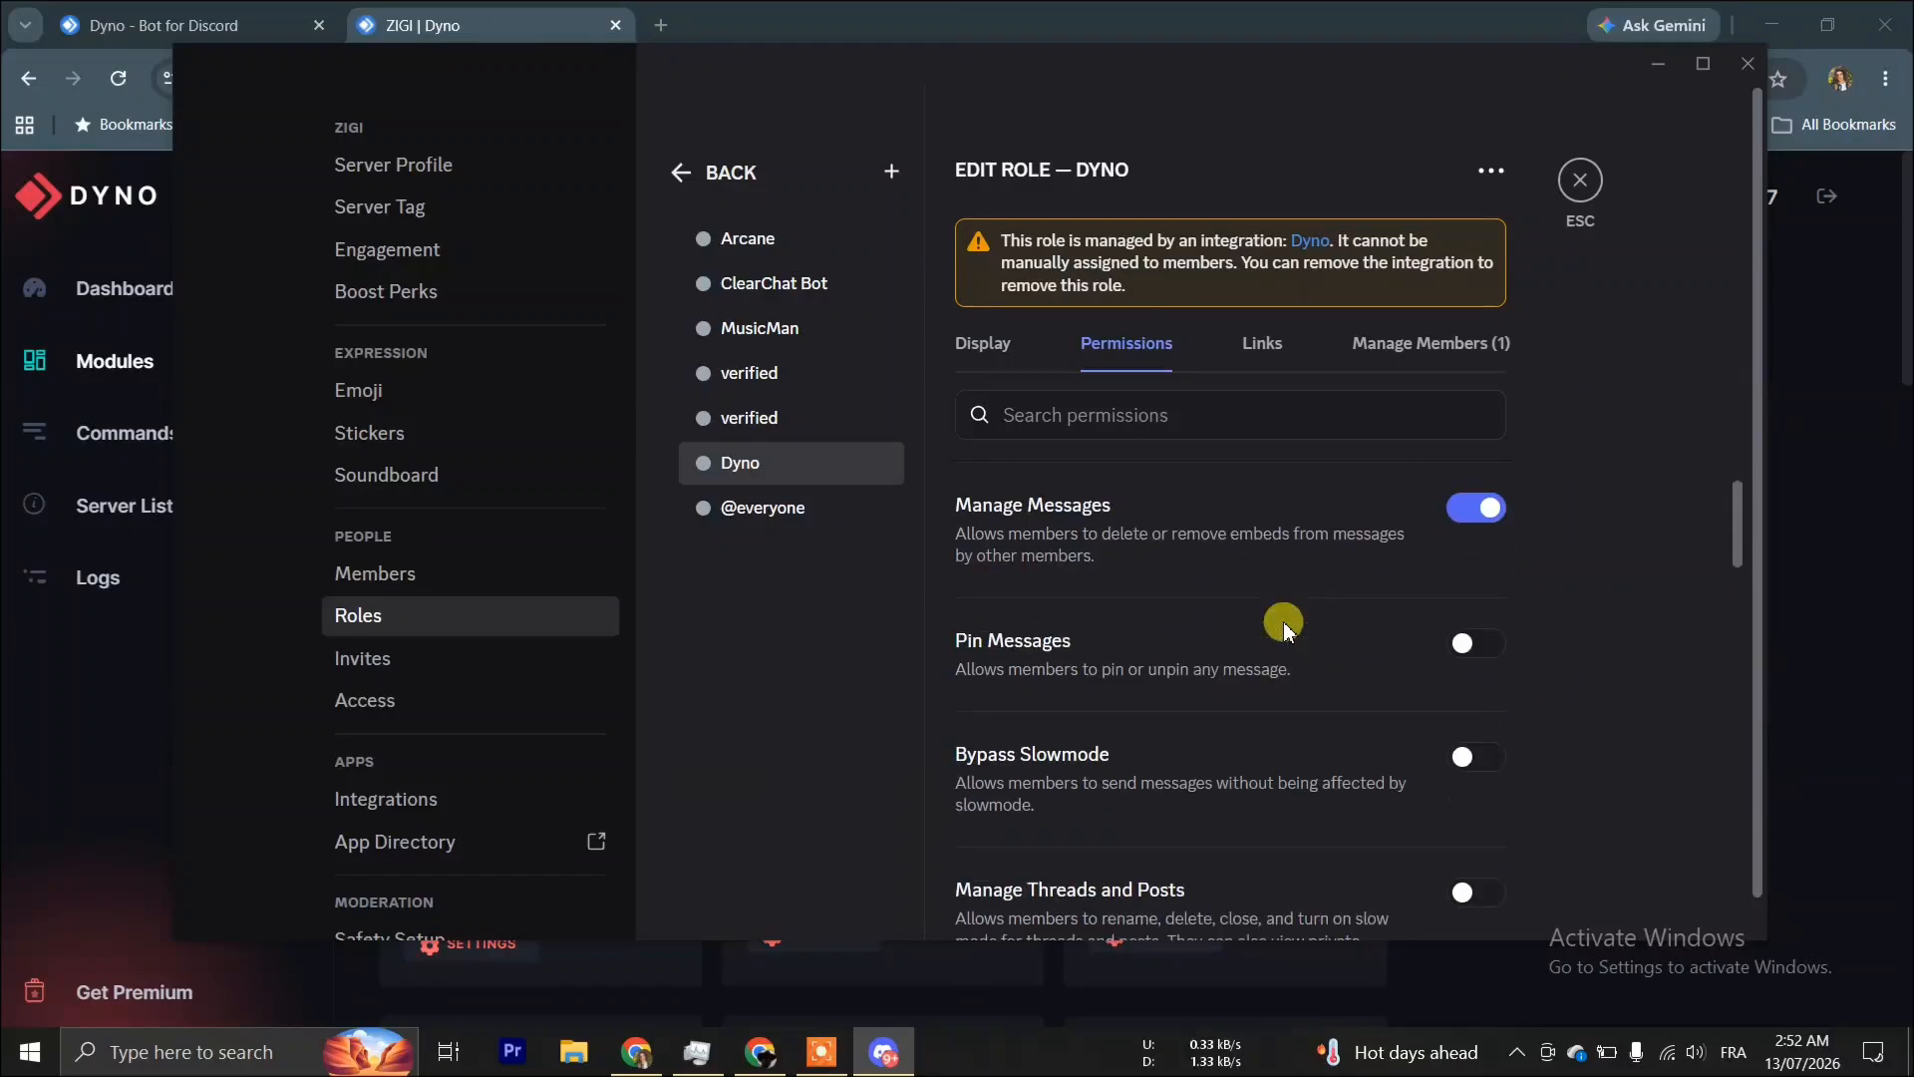
pyautogui.scroll(-4, 1283, 625)
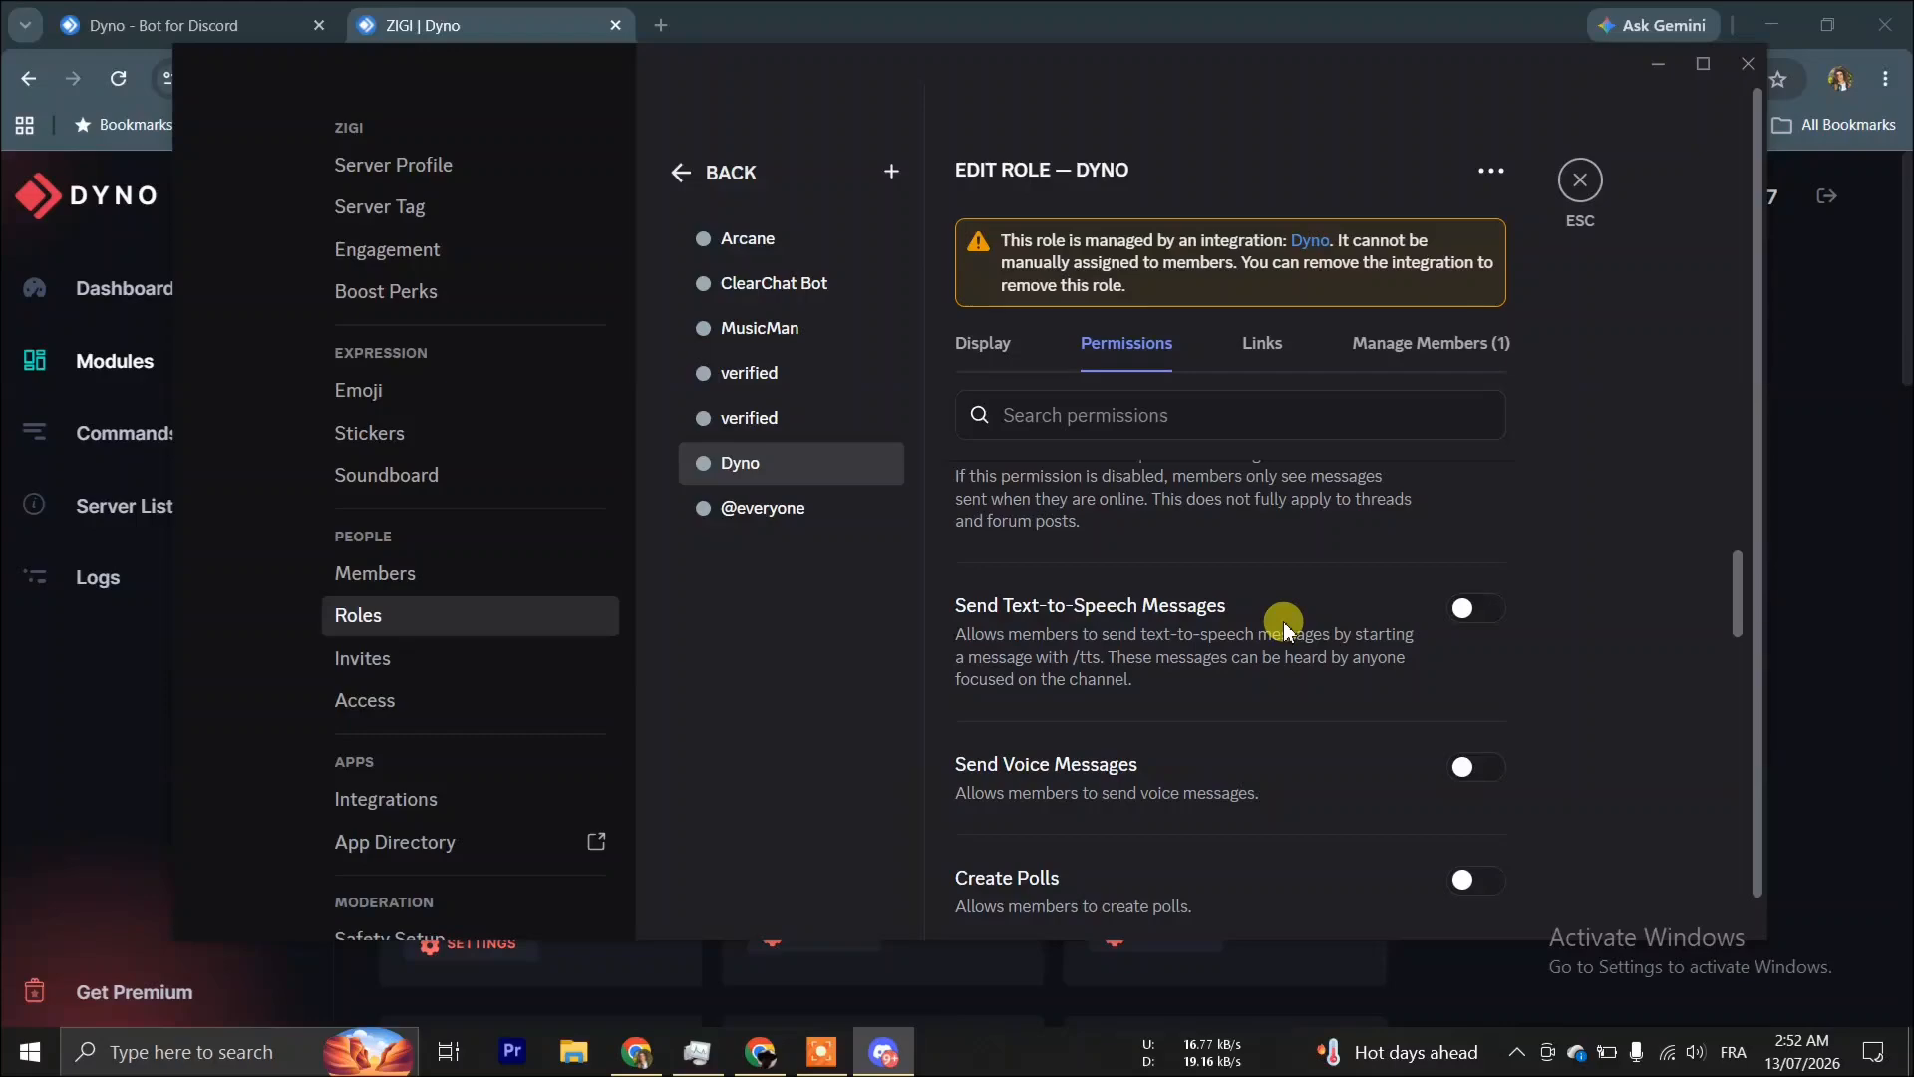
pyautogui.scroll(-8, 1284, 624)
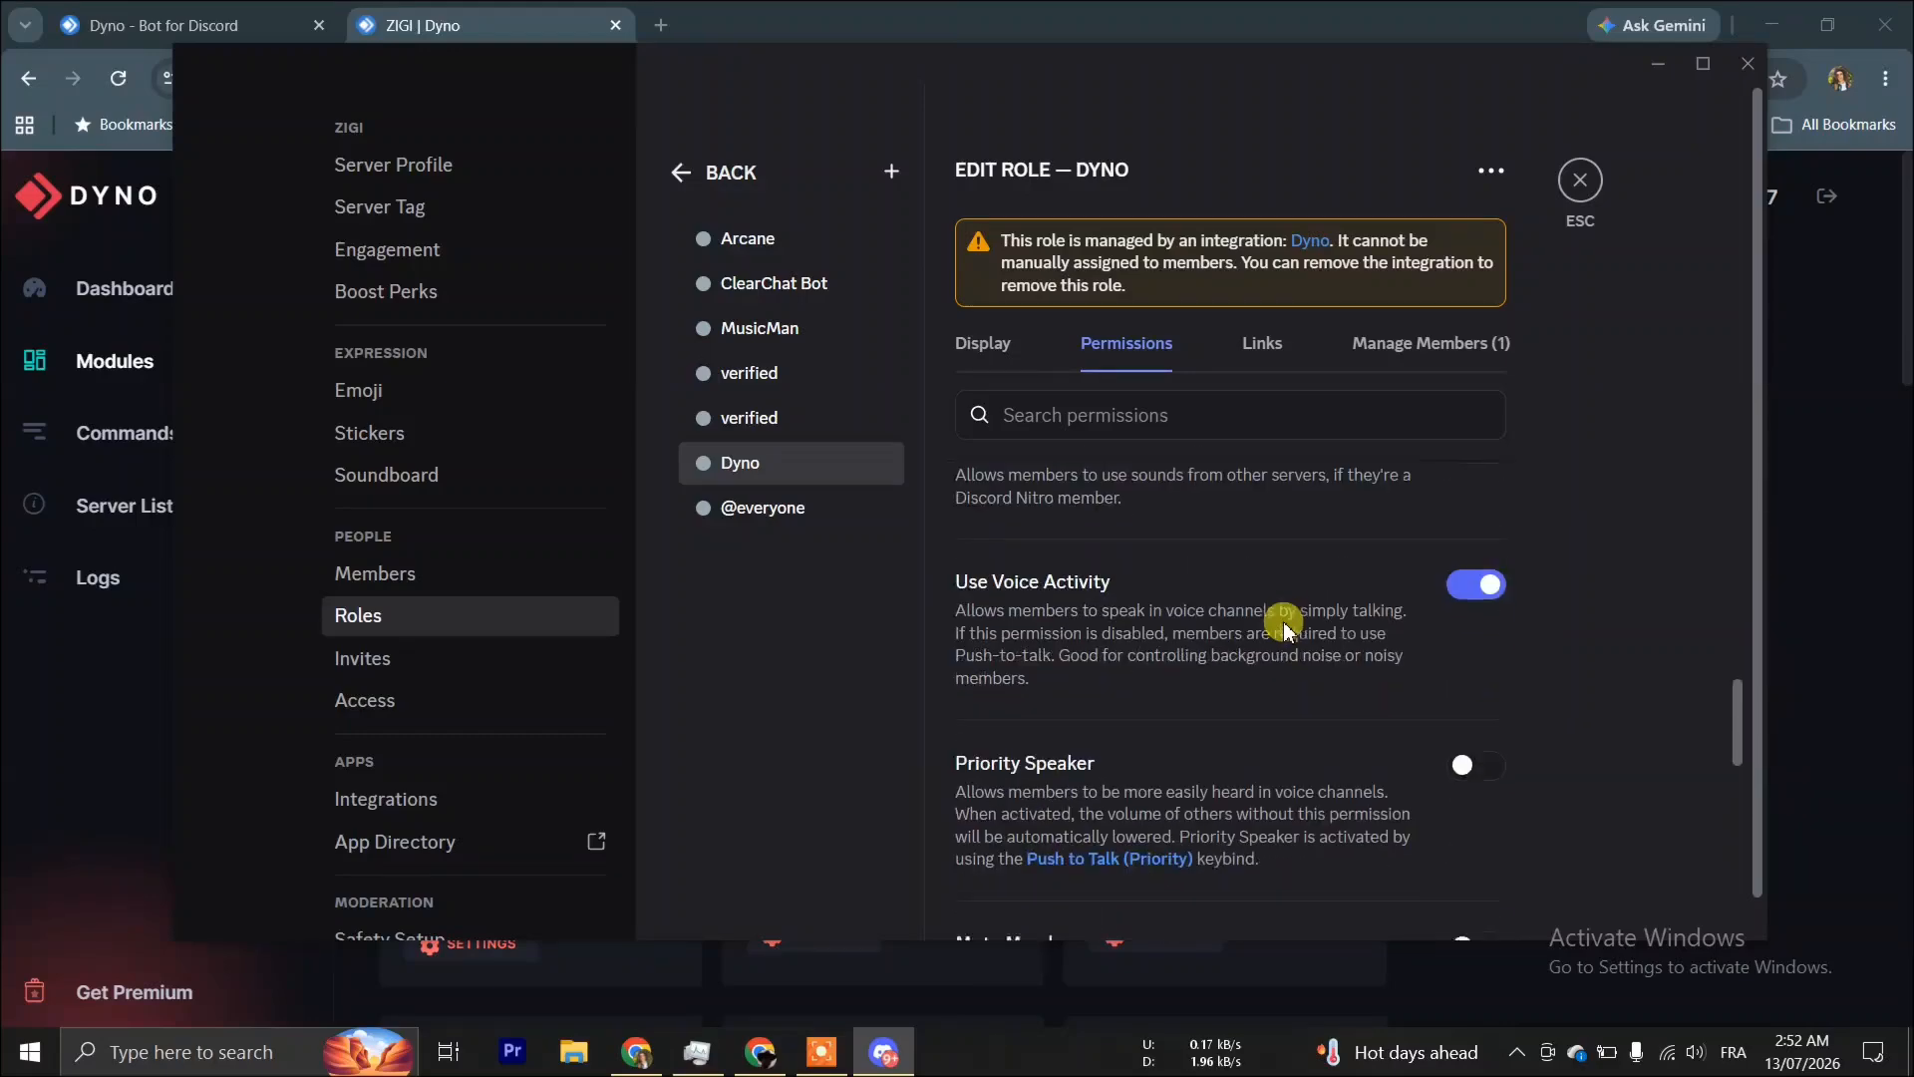
pyautogui.scroll(-6, 1283, 624)
pyautogui.scroll(4, 1287, 631)
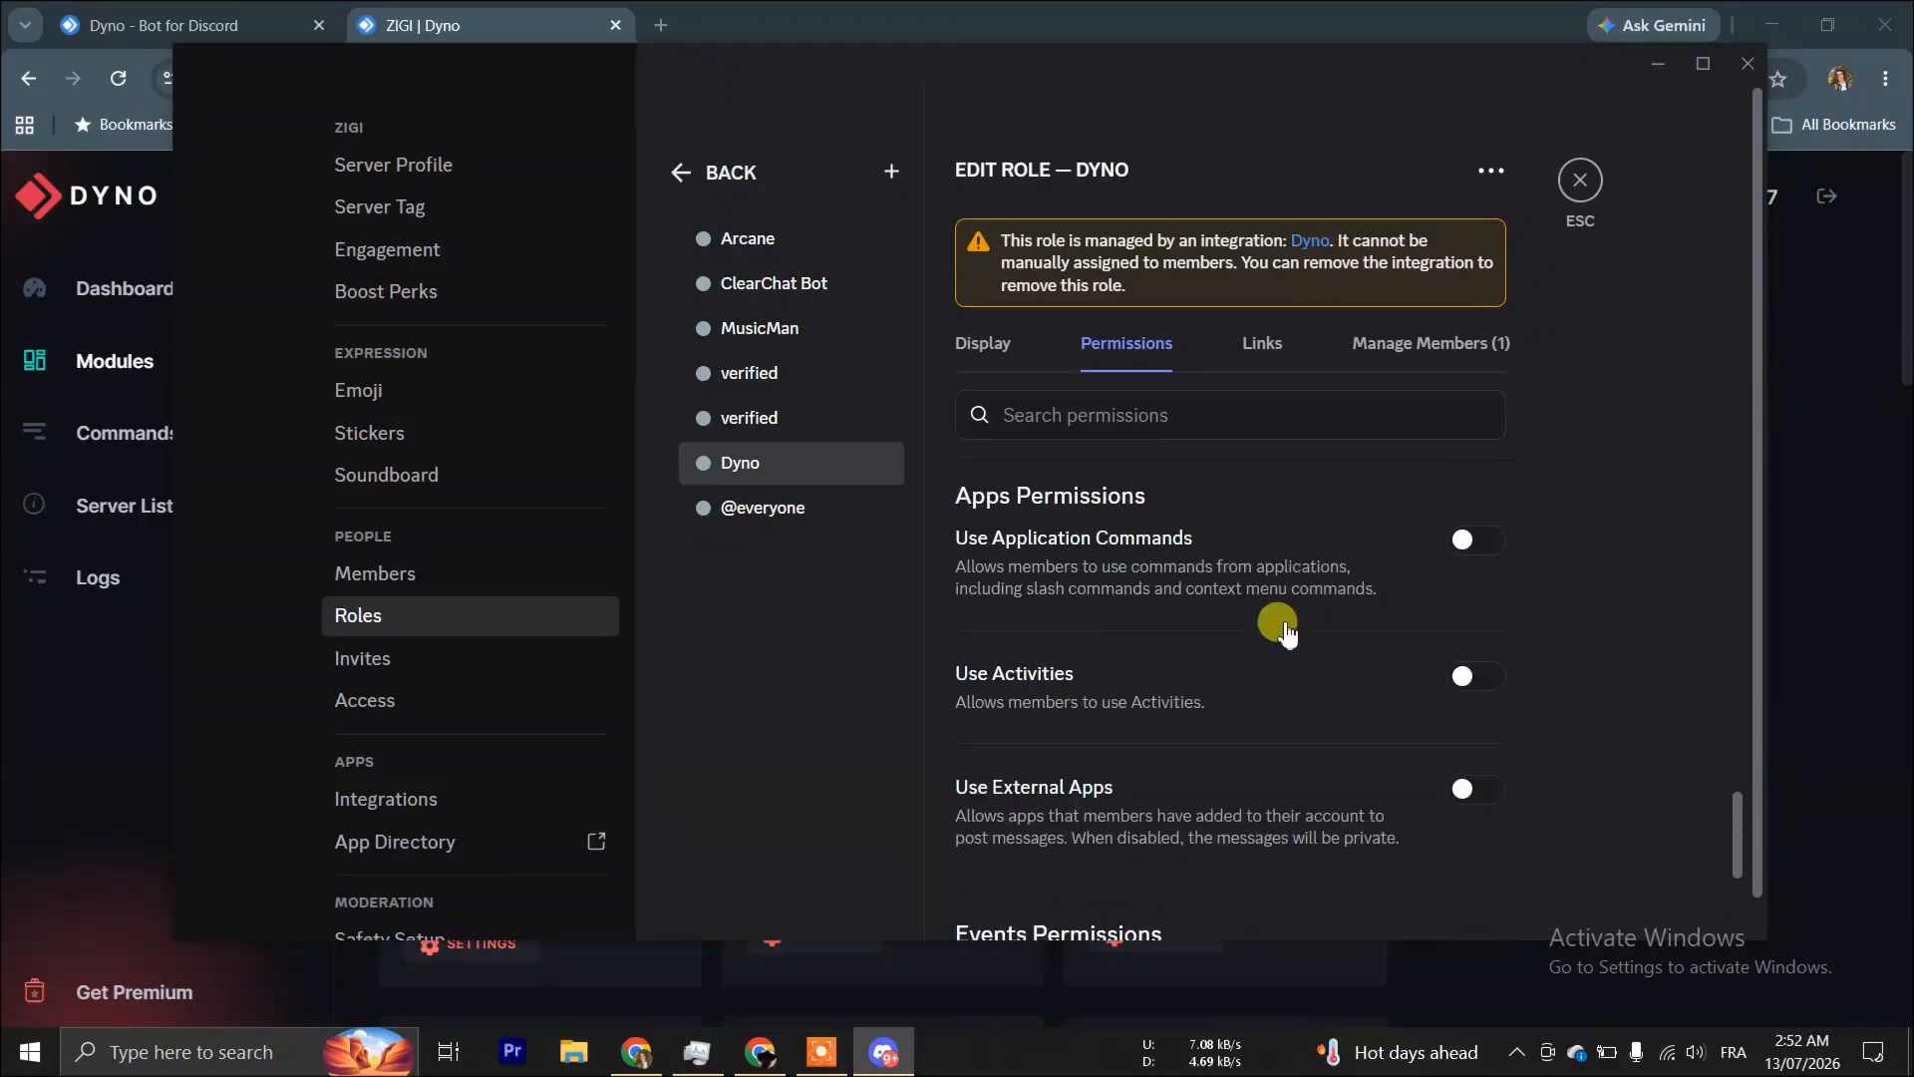
pyautogui.scroll(15, 1286, 630)
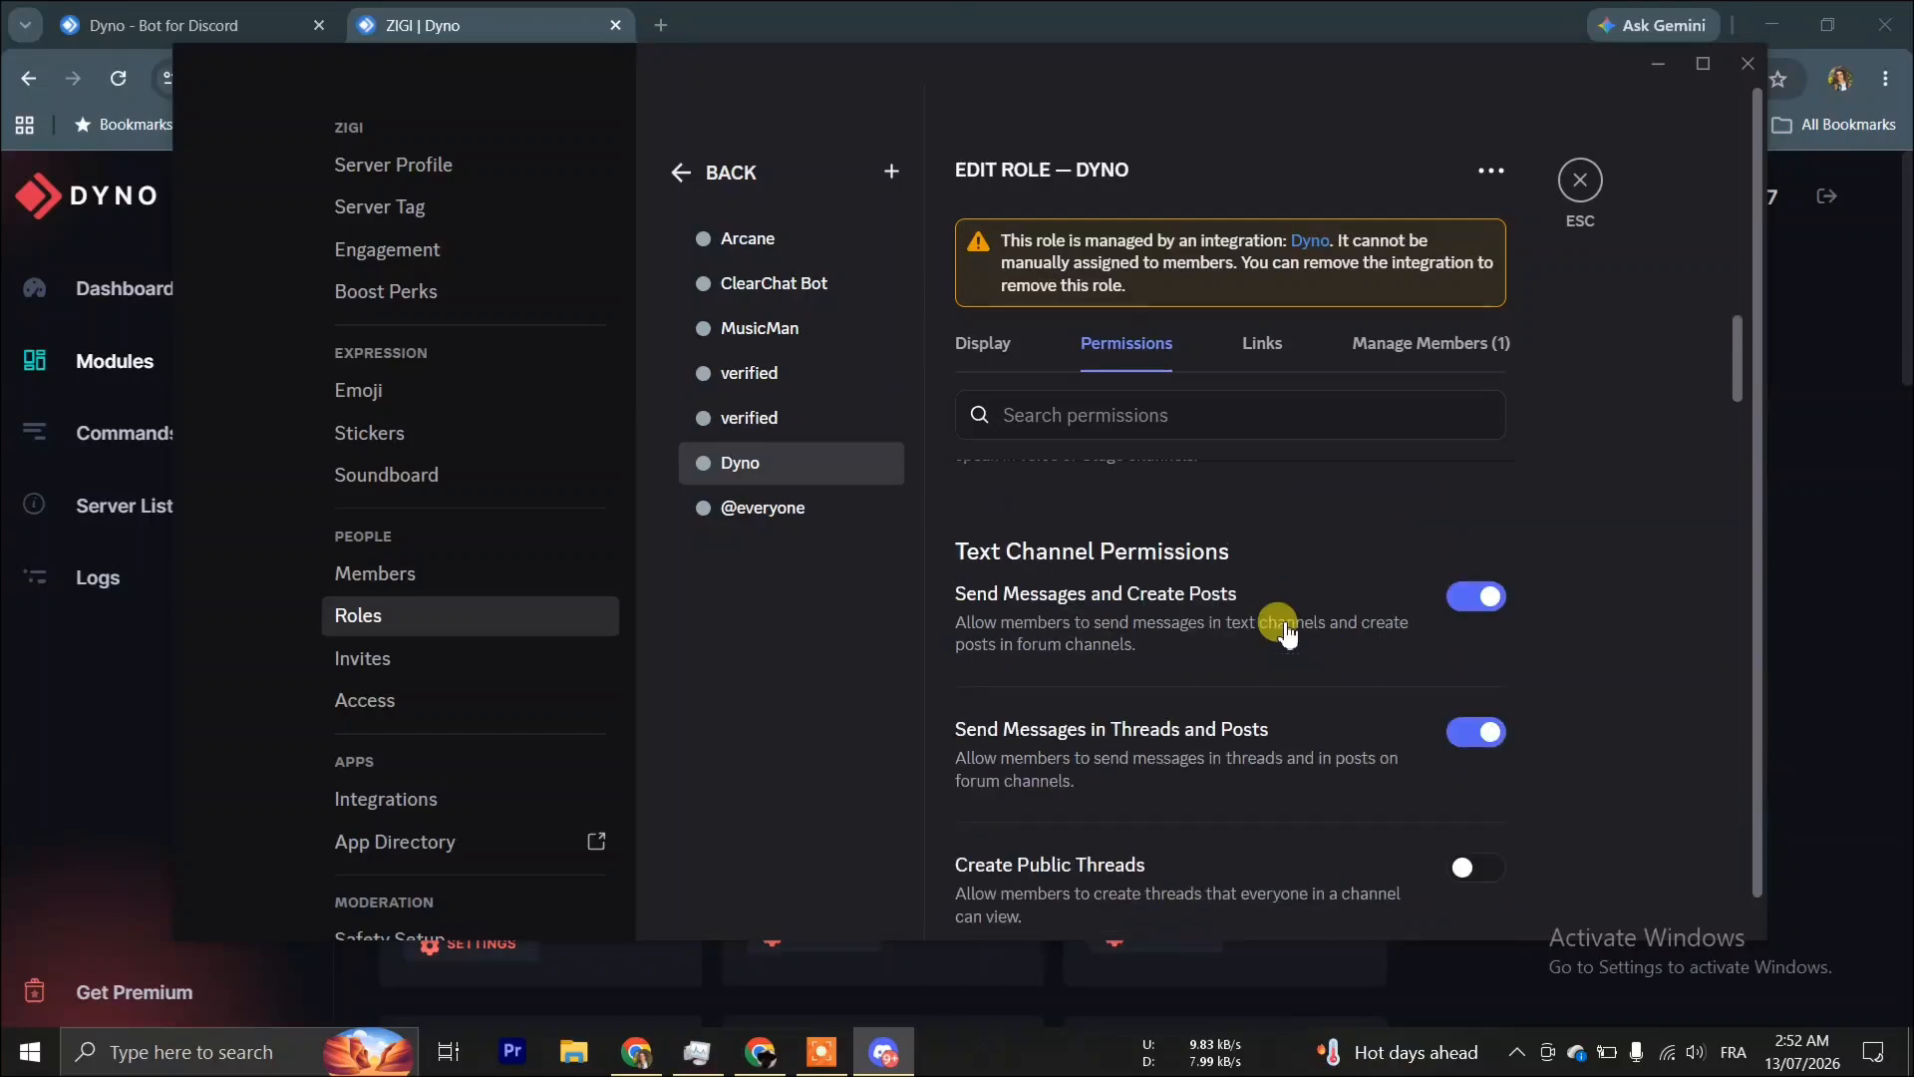
pyautogui.click(1580, 181)
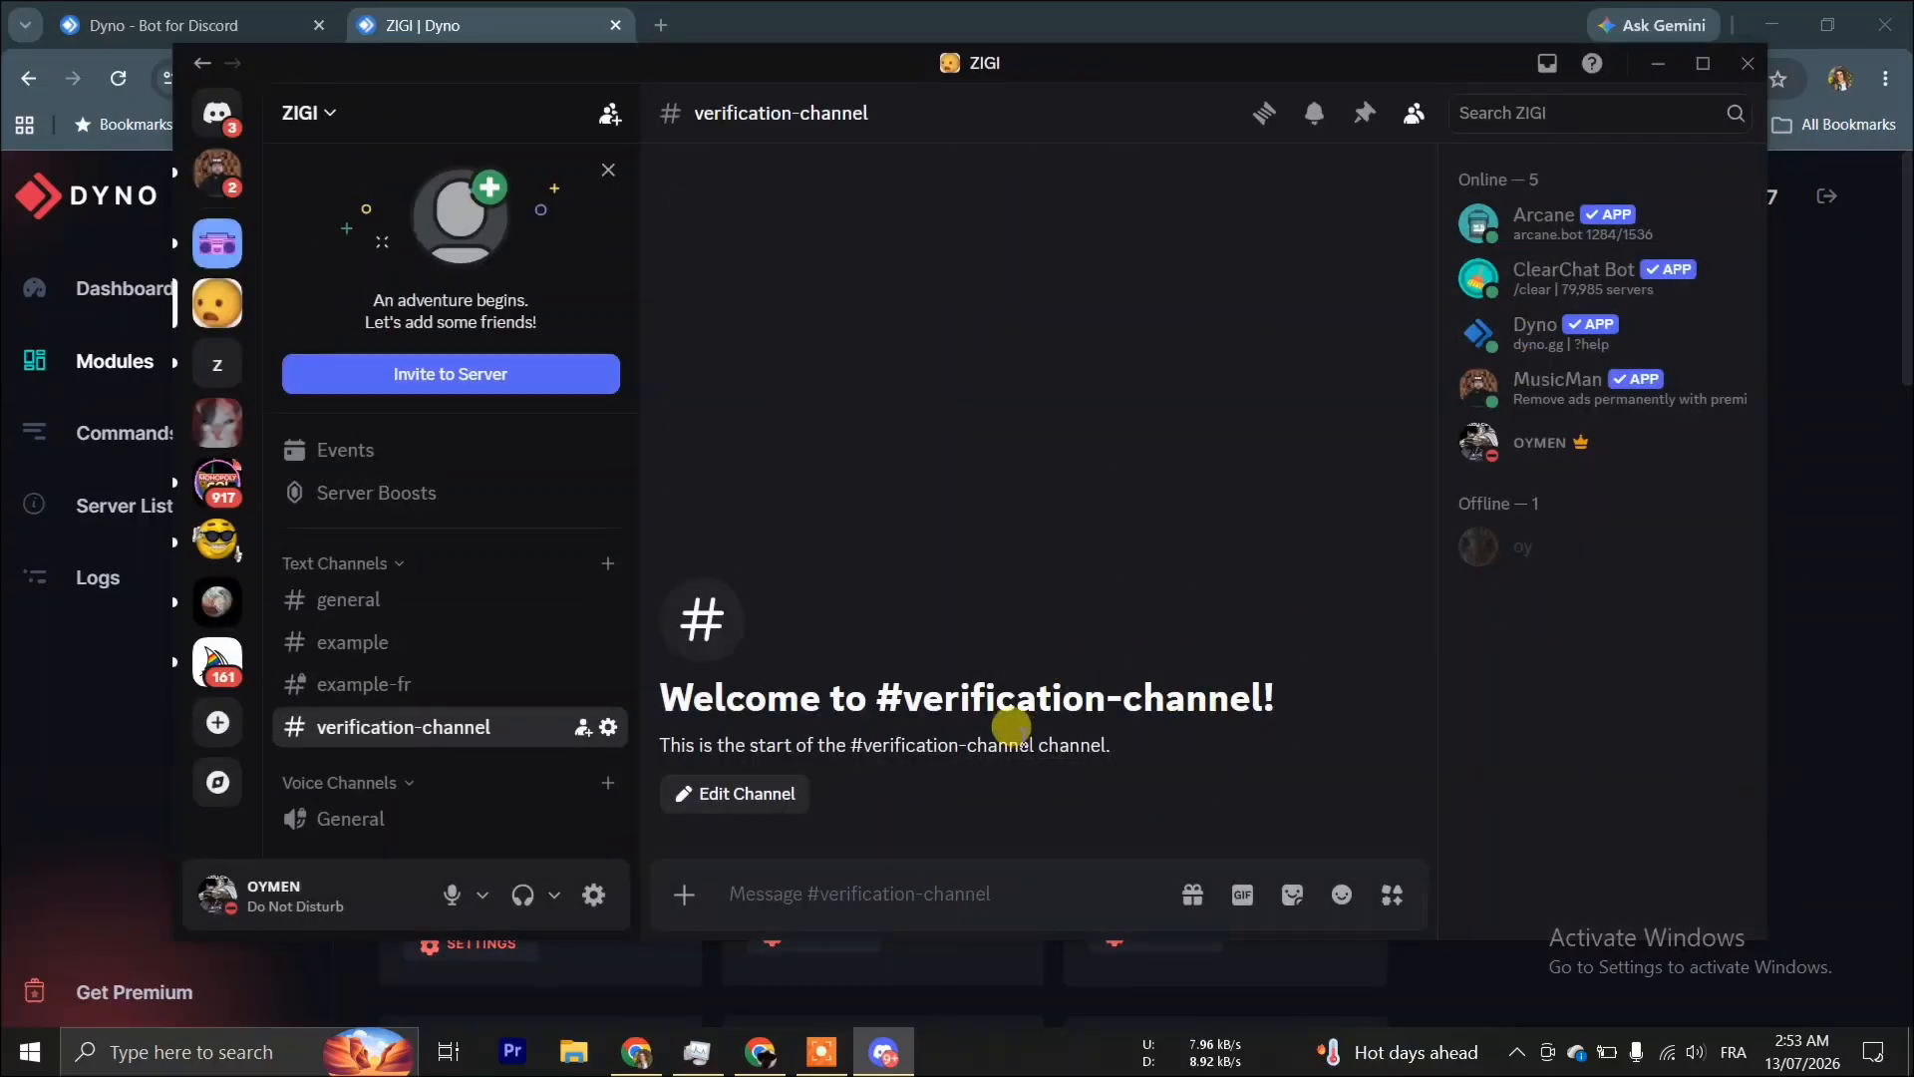
# Open the permissions of the verification-channel and add the Dyno role to its advanced permissions.
pyautogui.click(608, 727)
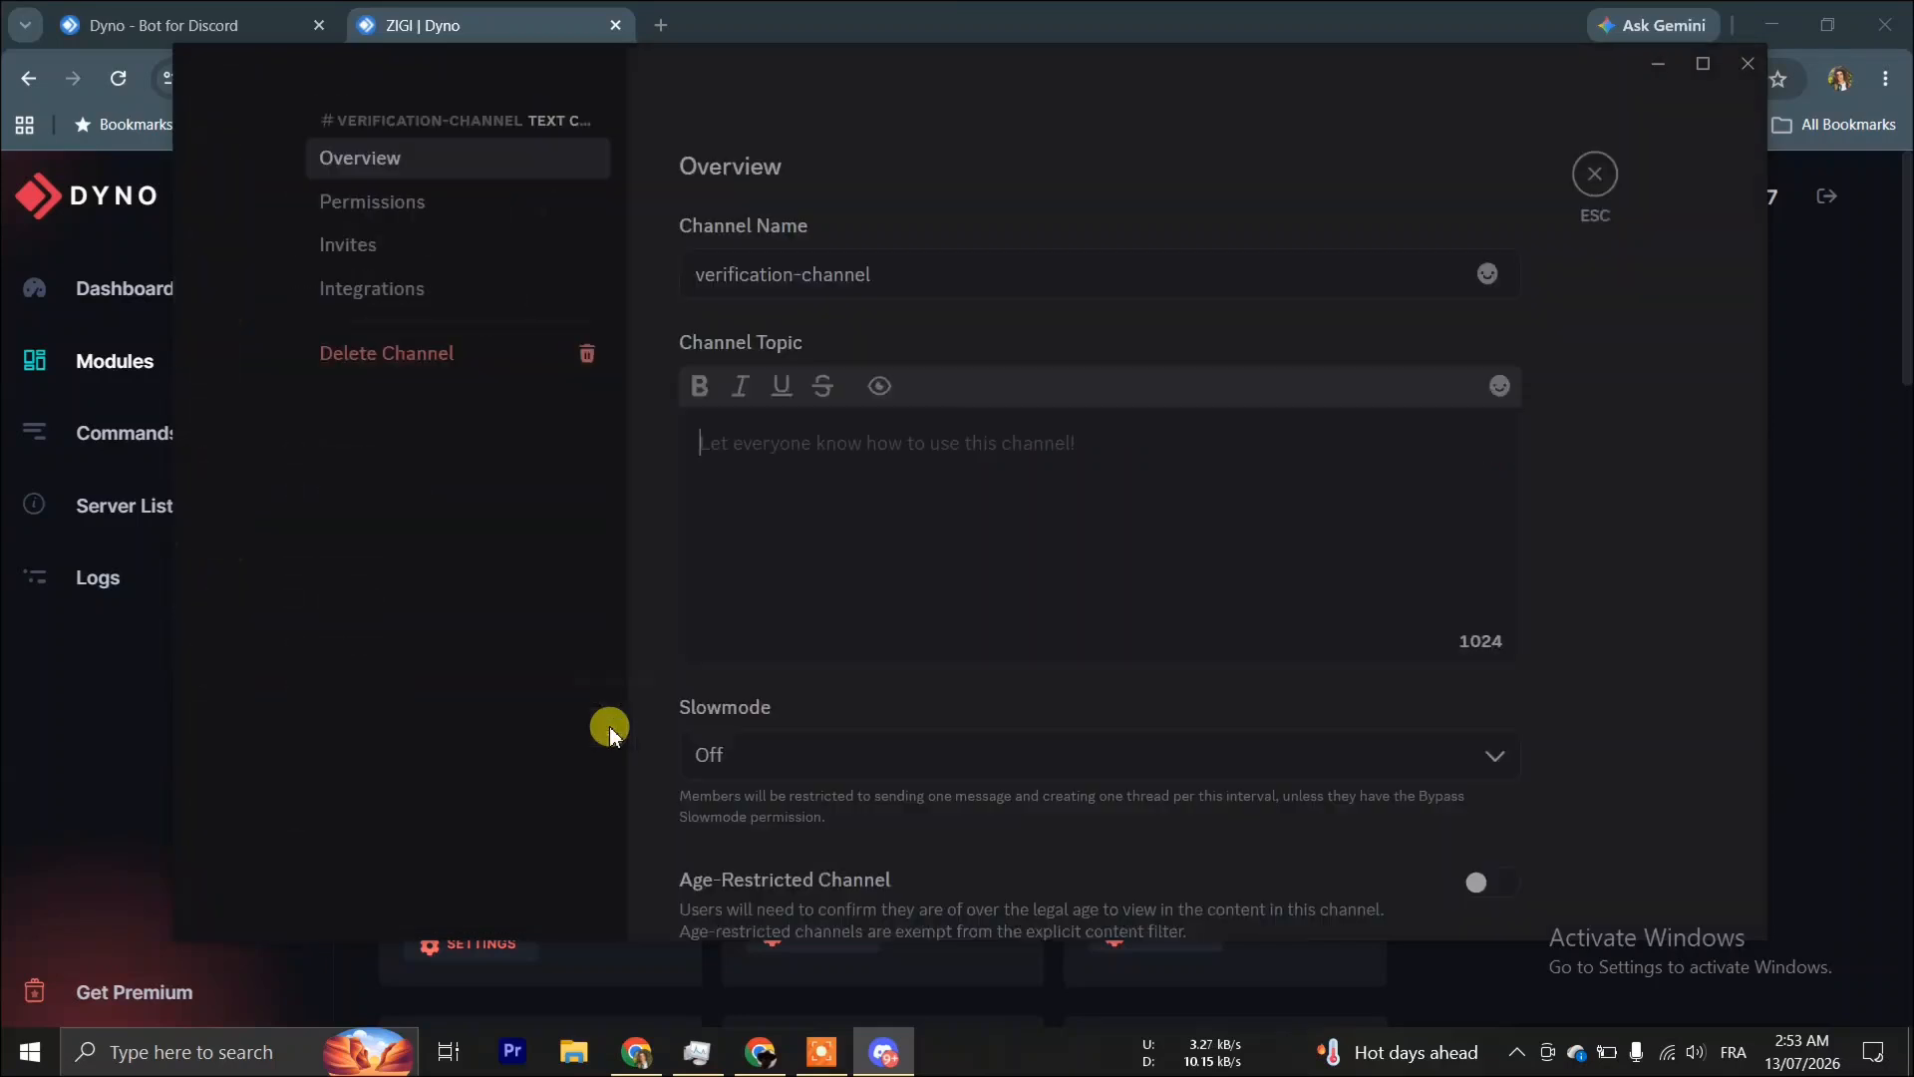
pyautogui.click(795, 449)
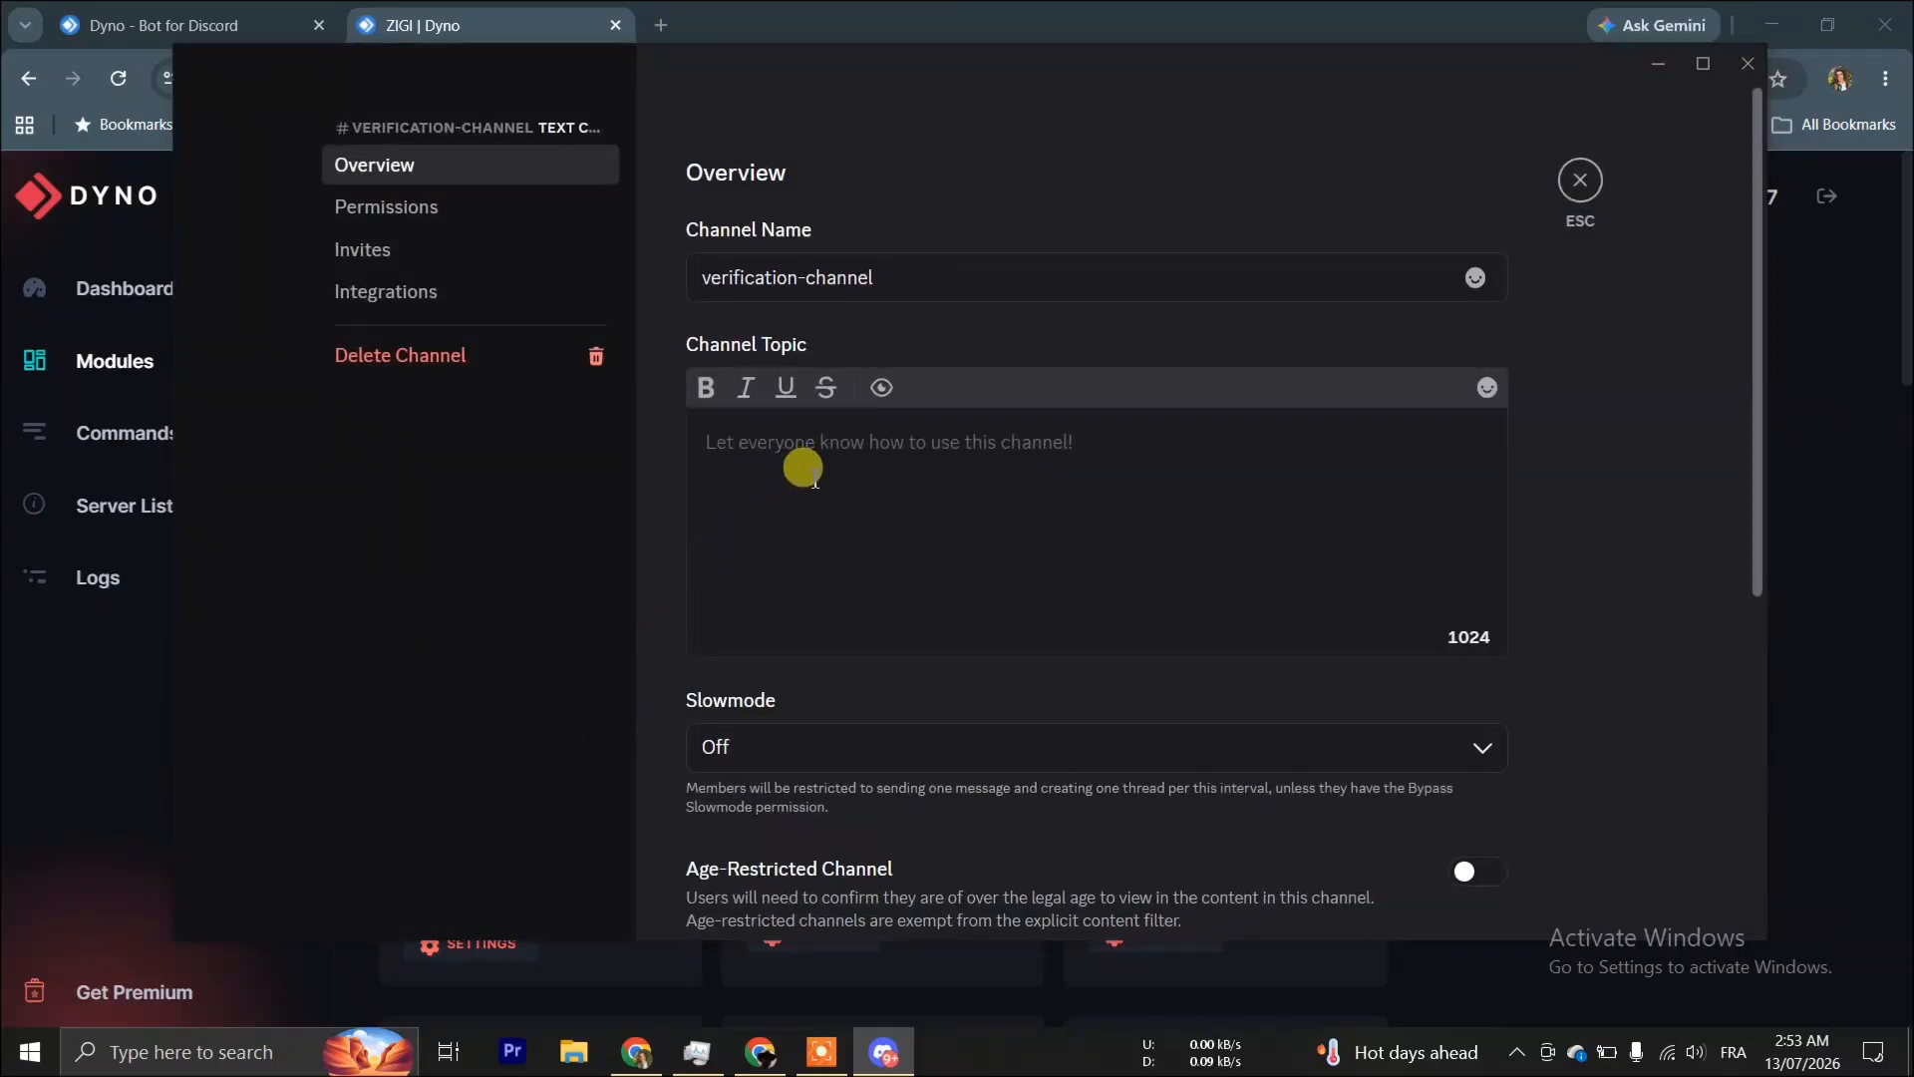
pyautogui.click(561, 209)
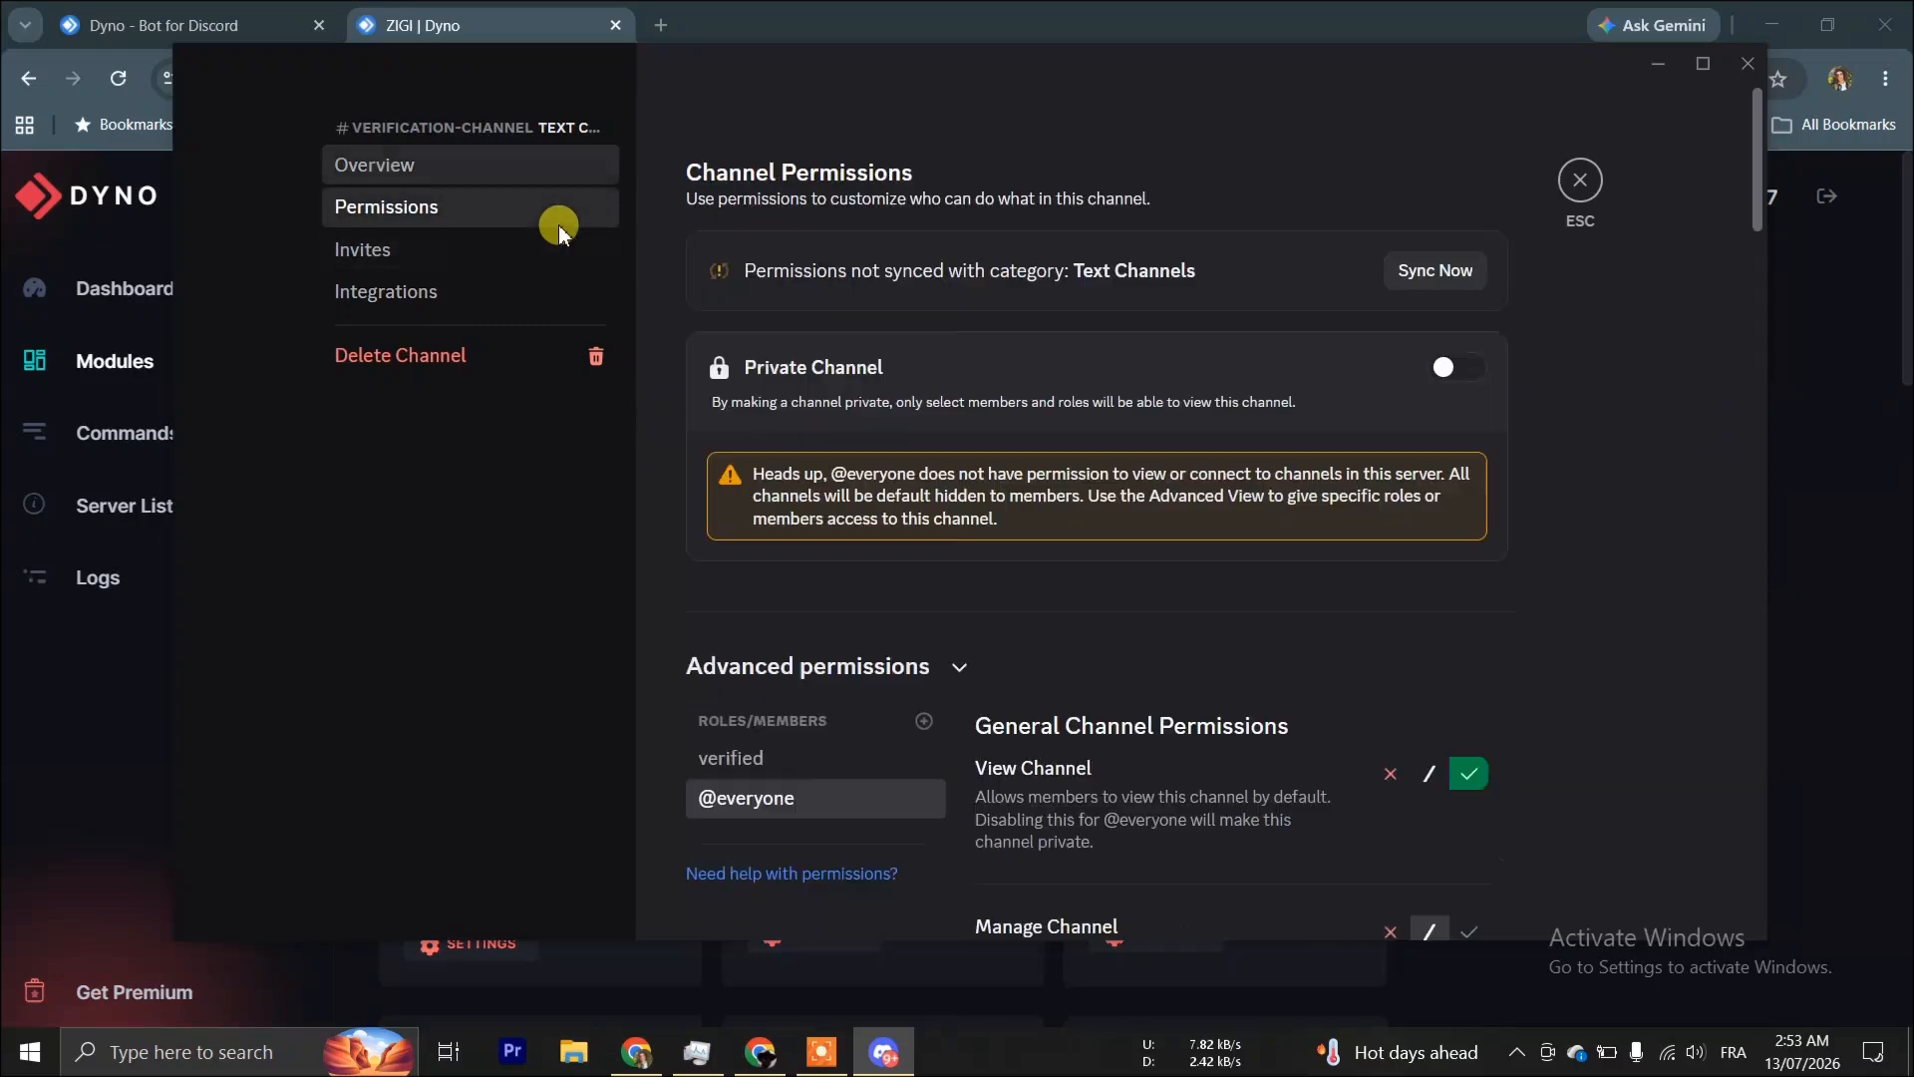
pyautogui.click(924, 721)
pyautogui.click(821, 809)
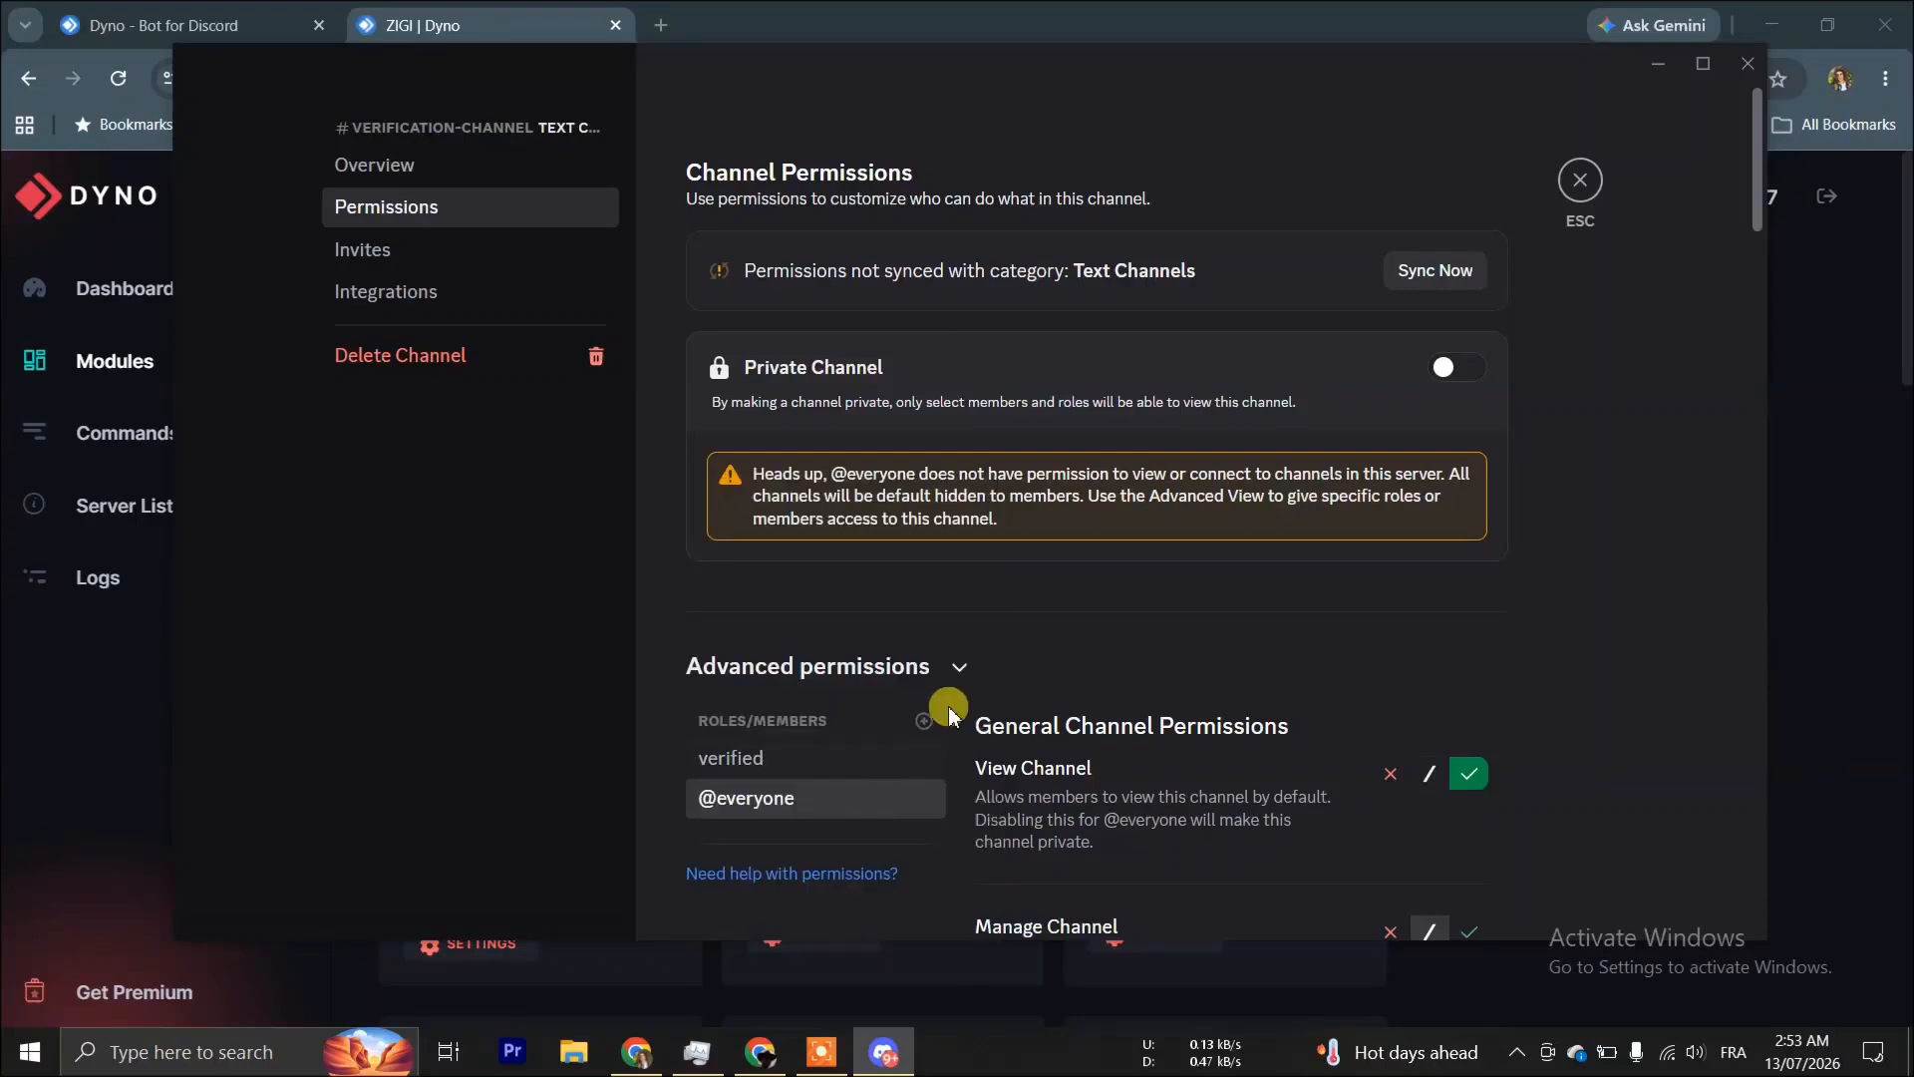
# Allow Dyno the View Channel permission in the verification-channel and save the changes.
pyautogui.scroll(-1, 998, 743)
pyautogui.scroll(-1, 1009, 750)
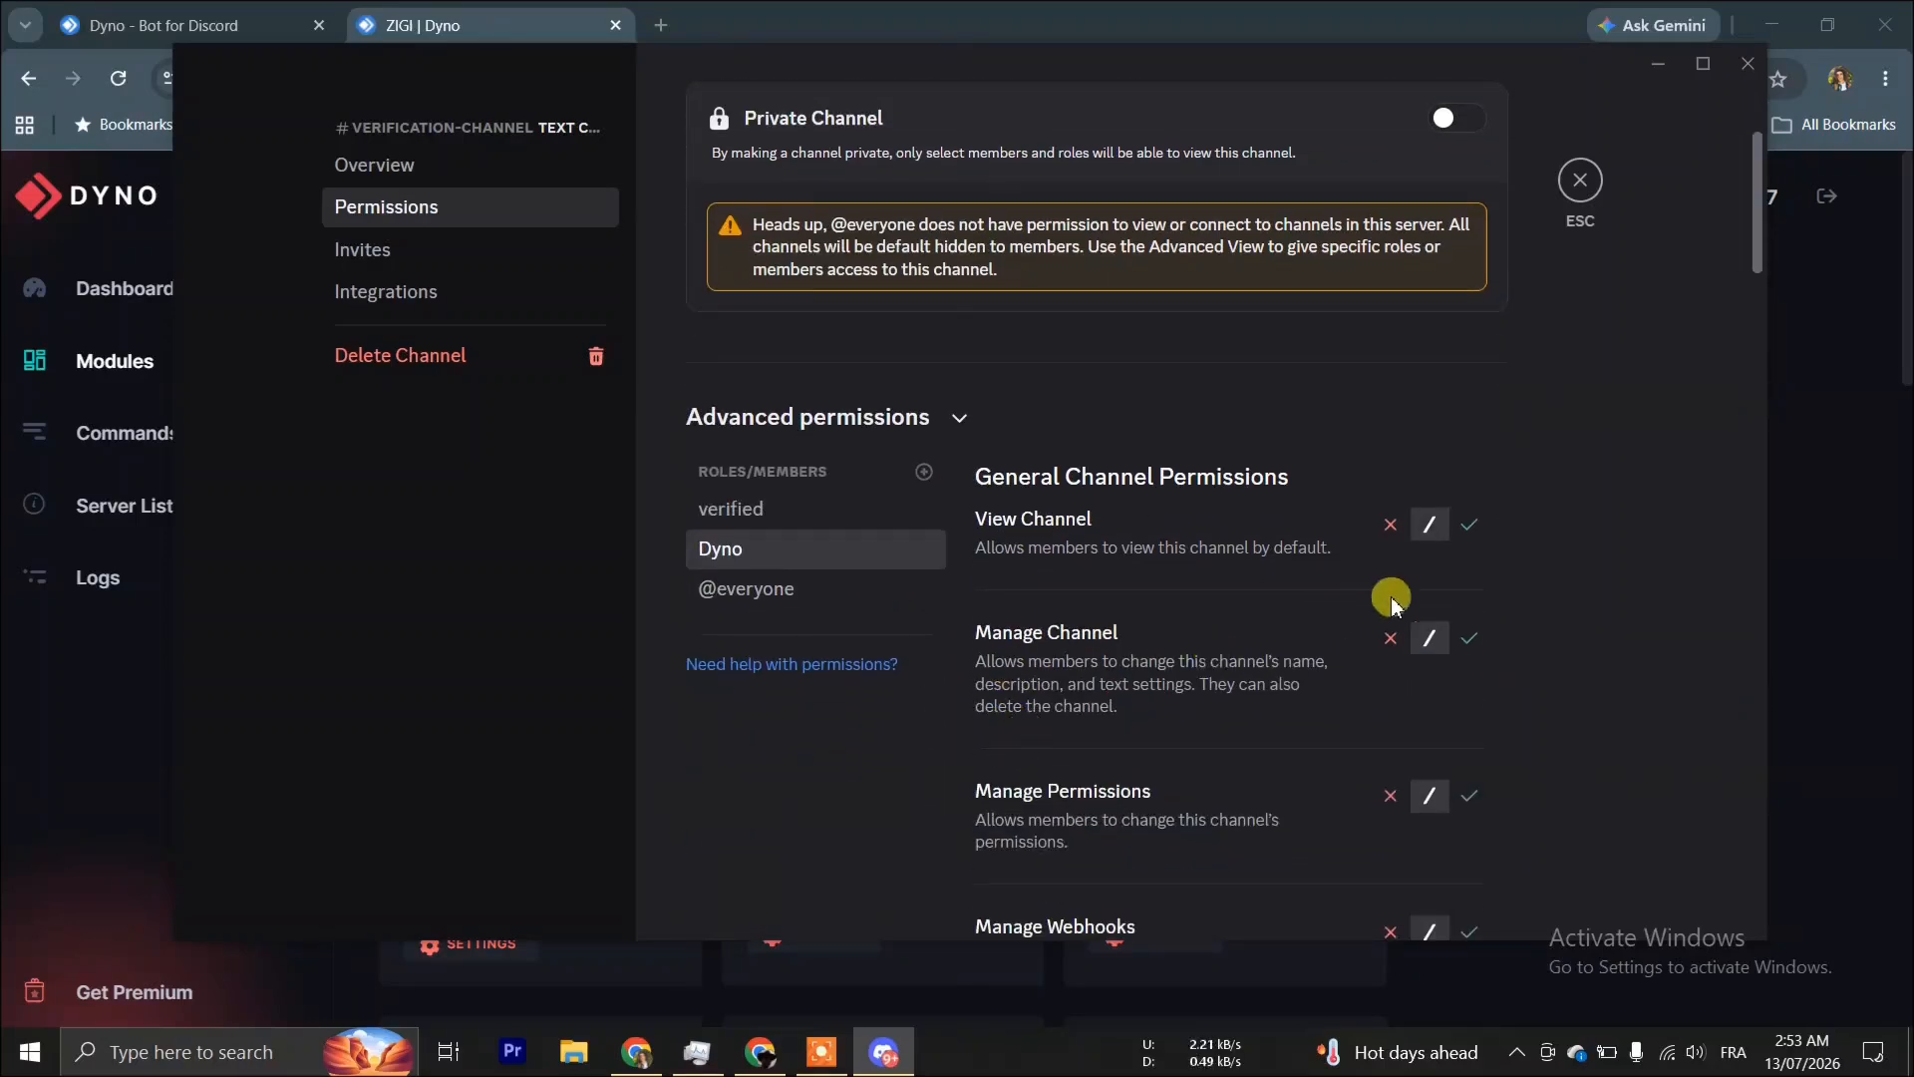
pyautogui.click(1468, 524)
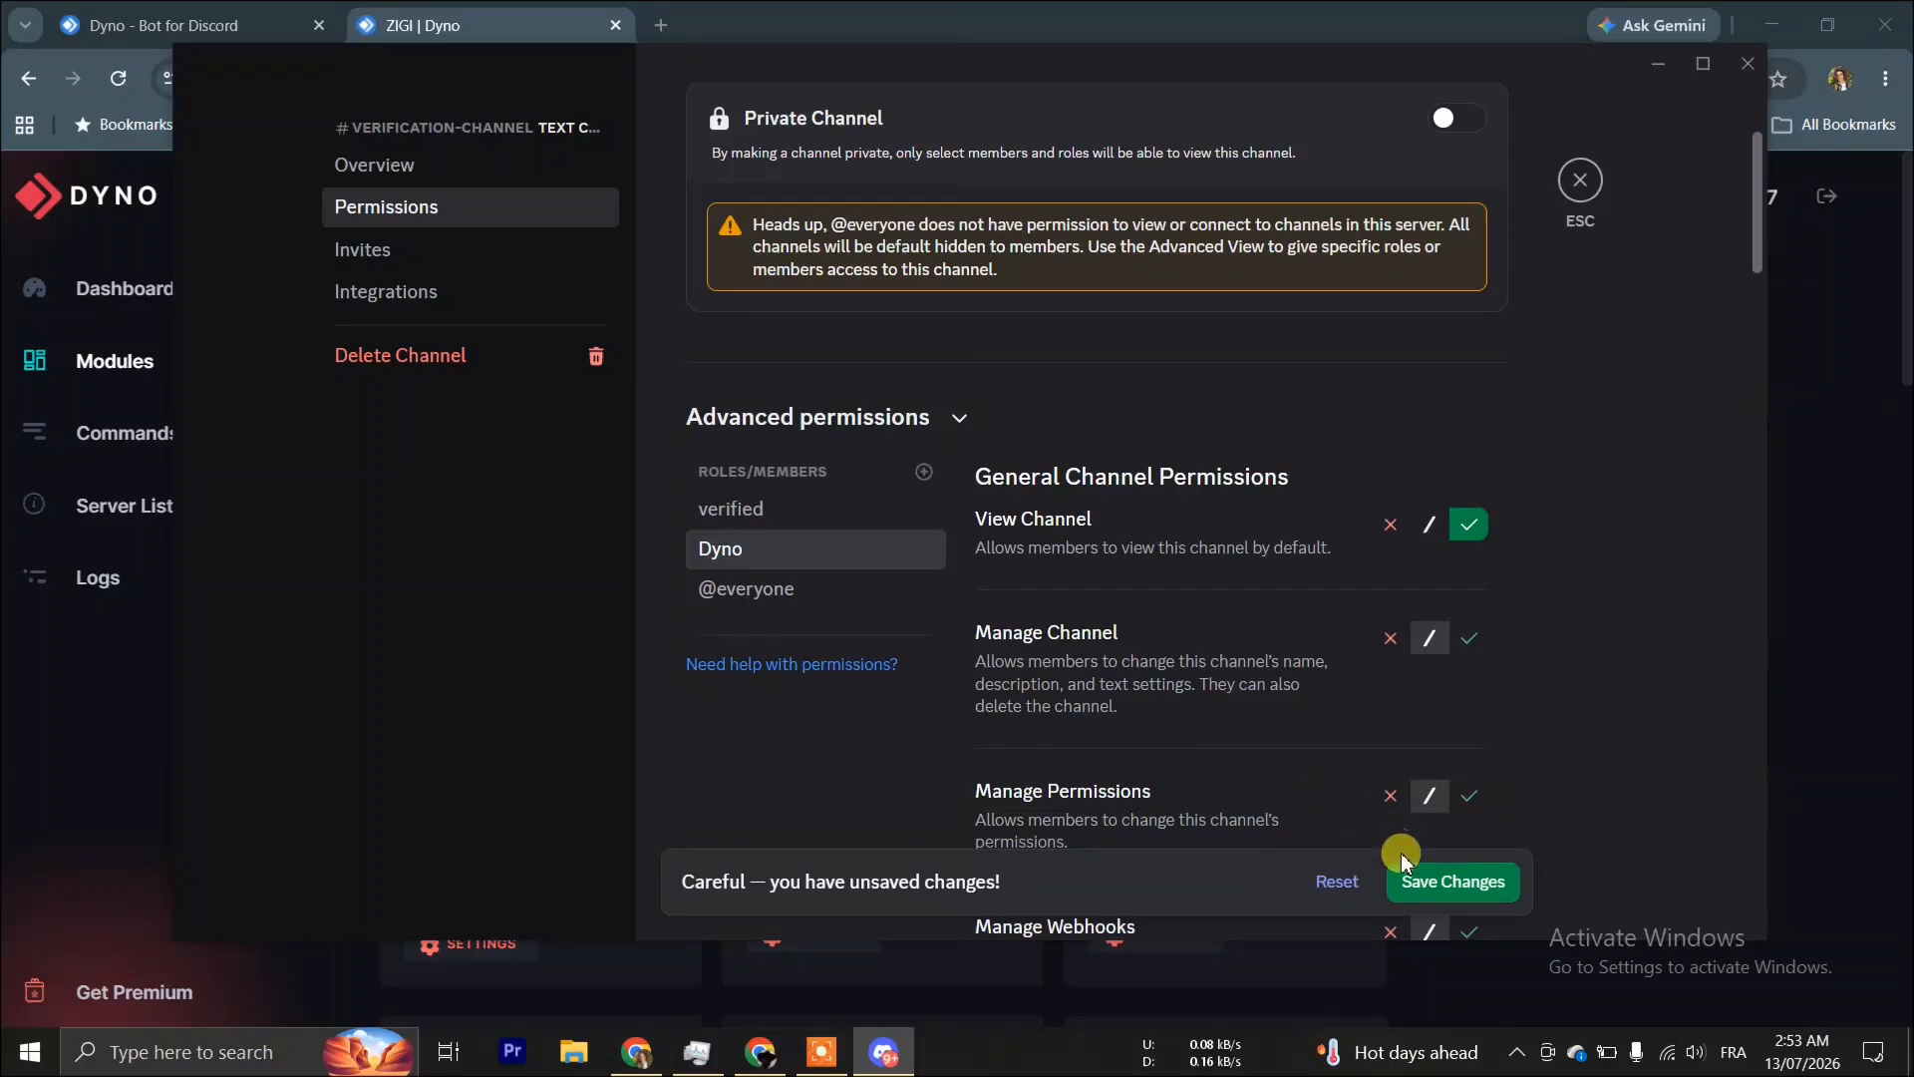
pyautogui.click(1421, 884)
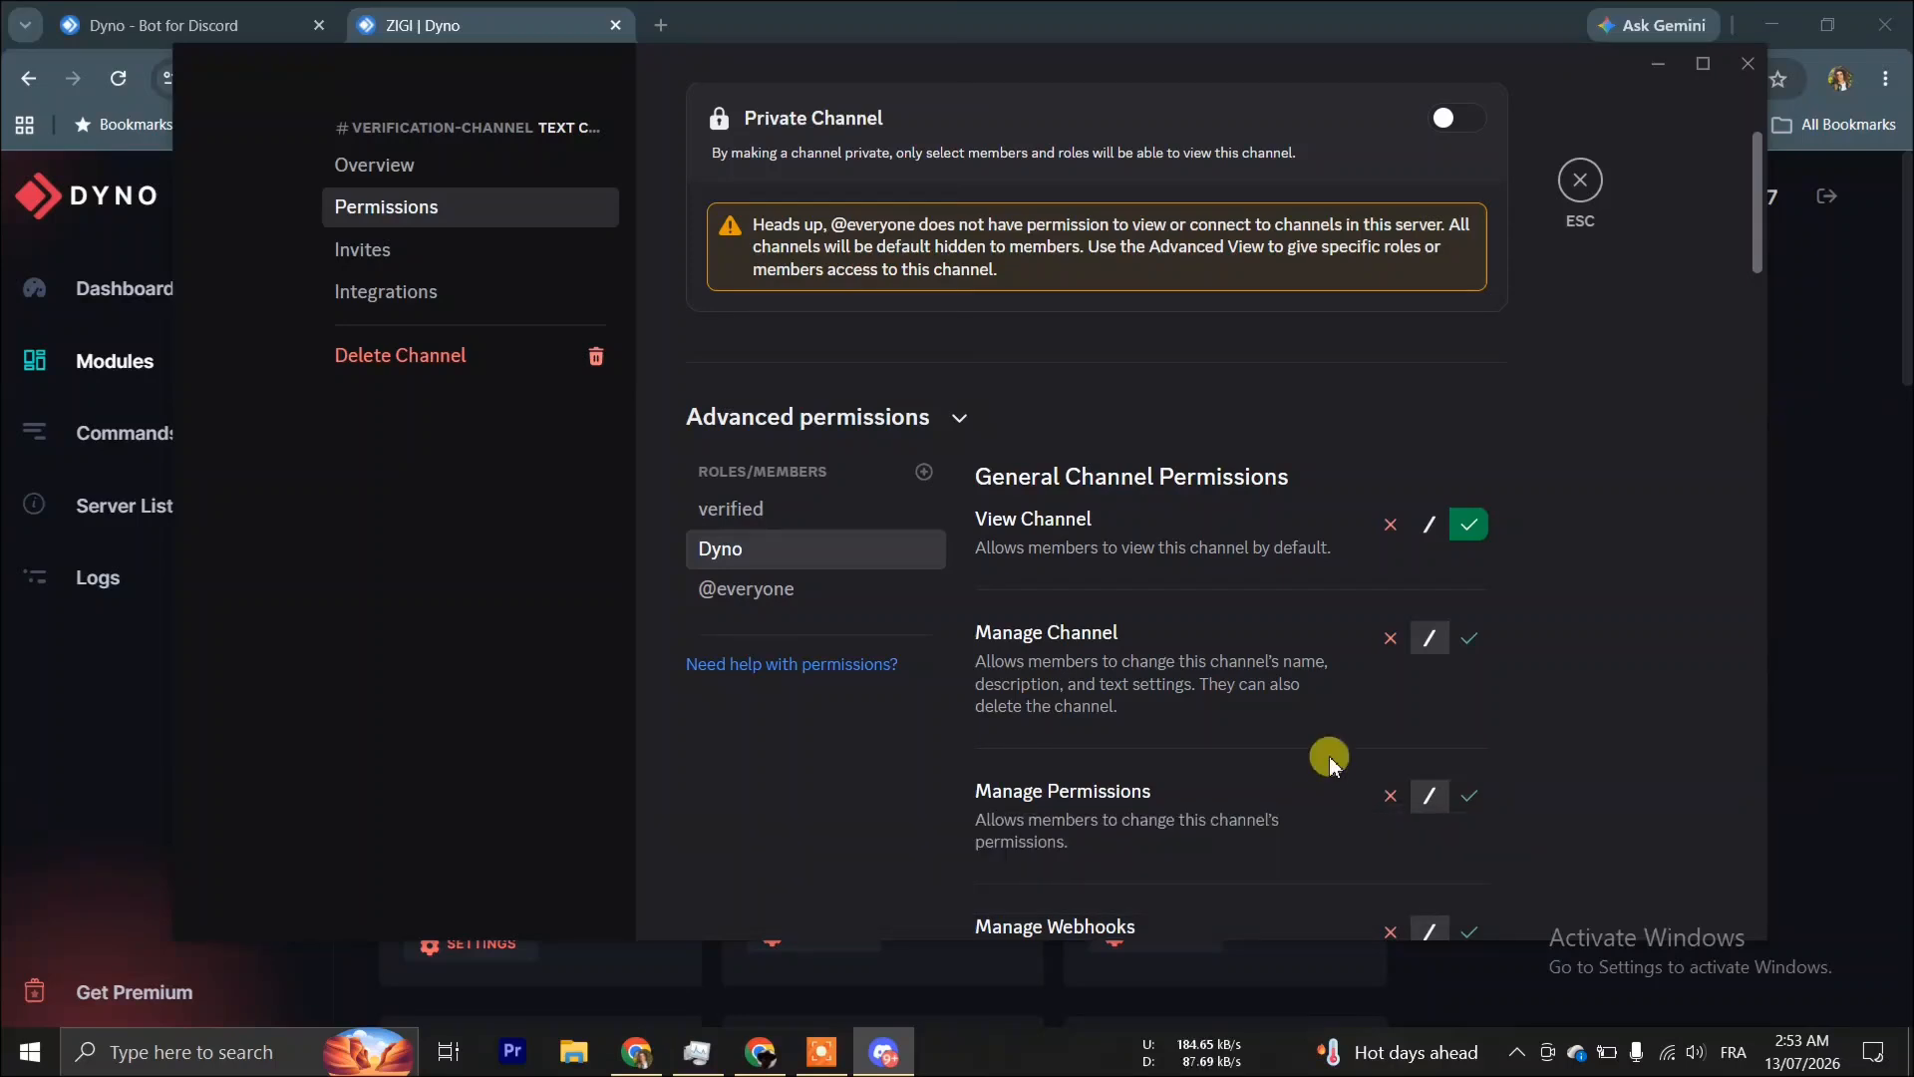
# Allow Dyno the Send Messages permission in the verification-channel and save the changes.
pyautogui.scroll(-7, 1330, 756)
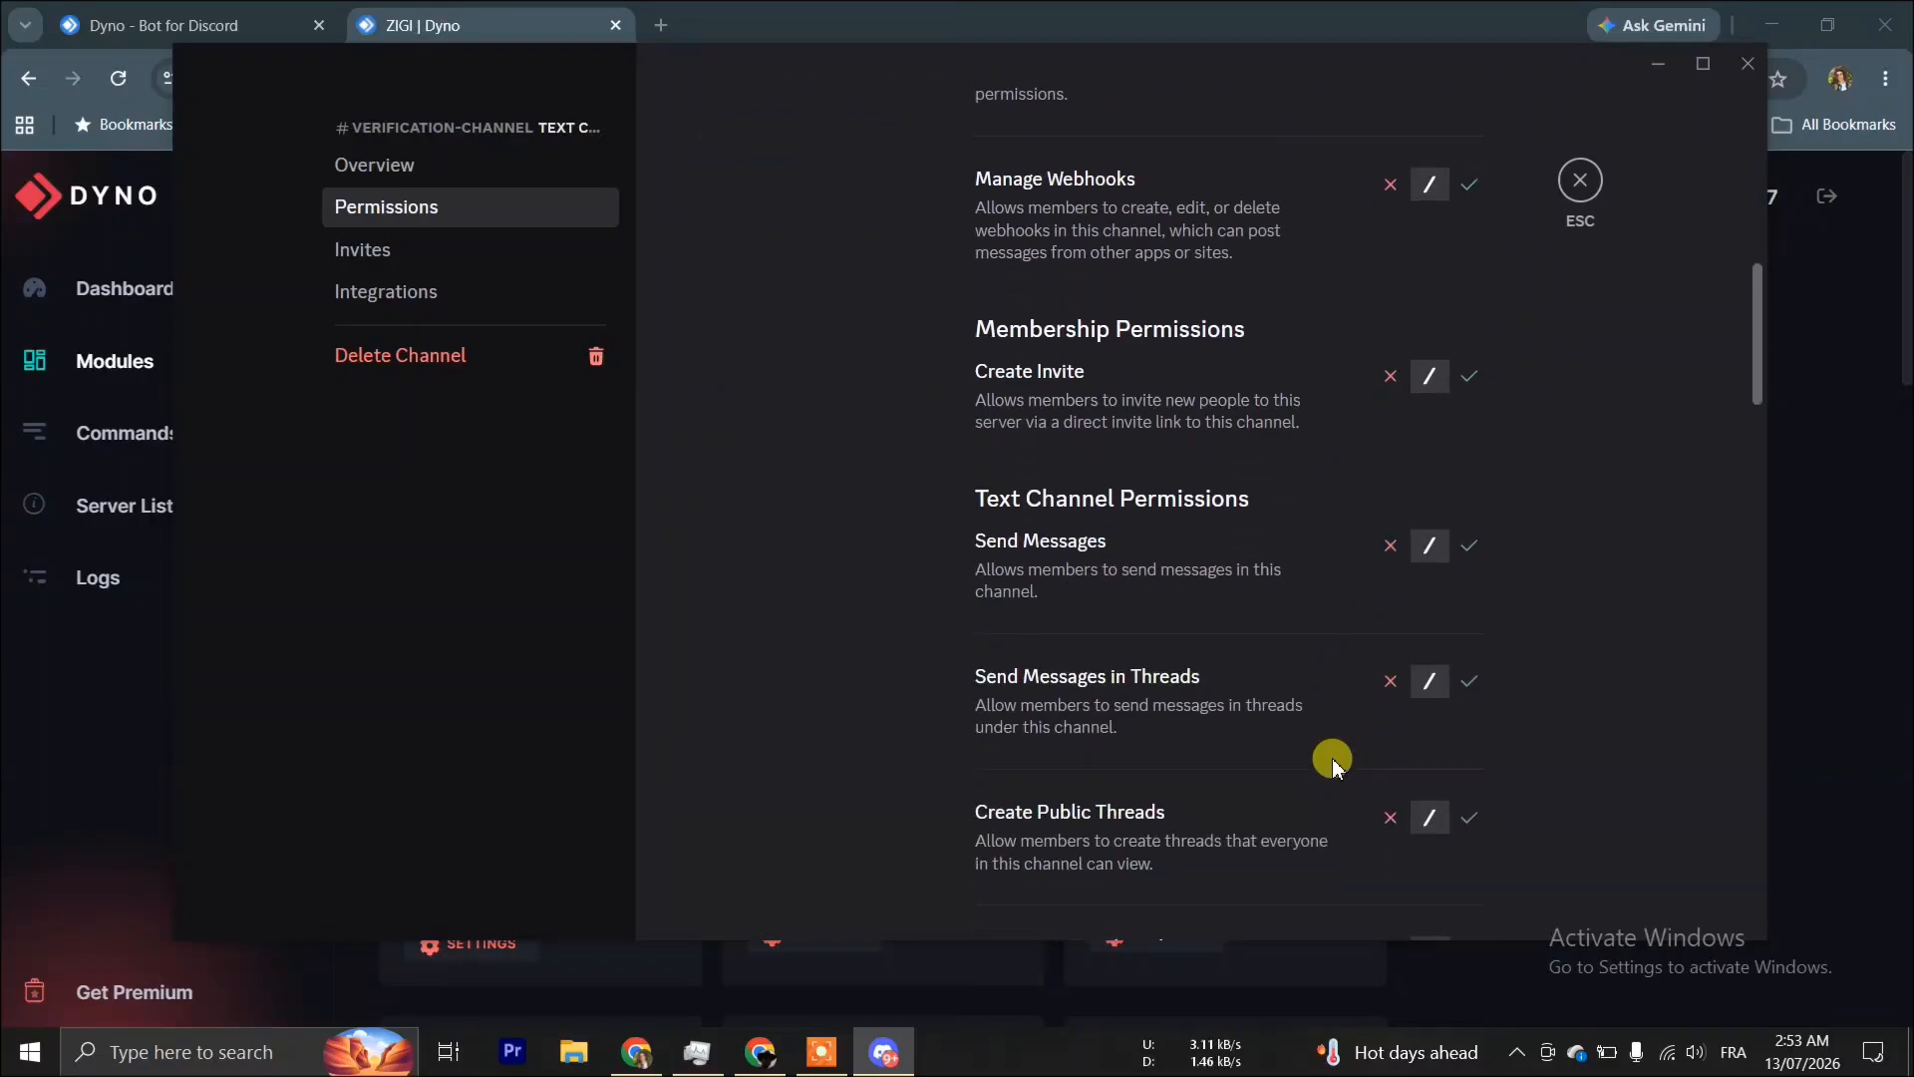
pyautogui.scroll(-3, 1333, 760)
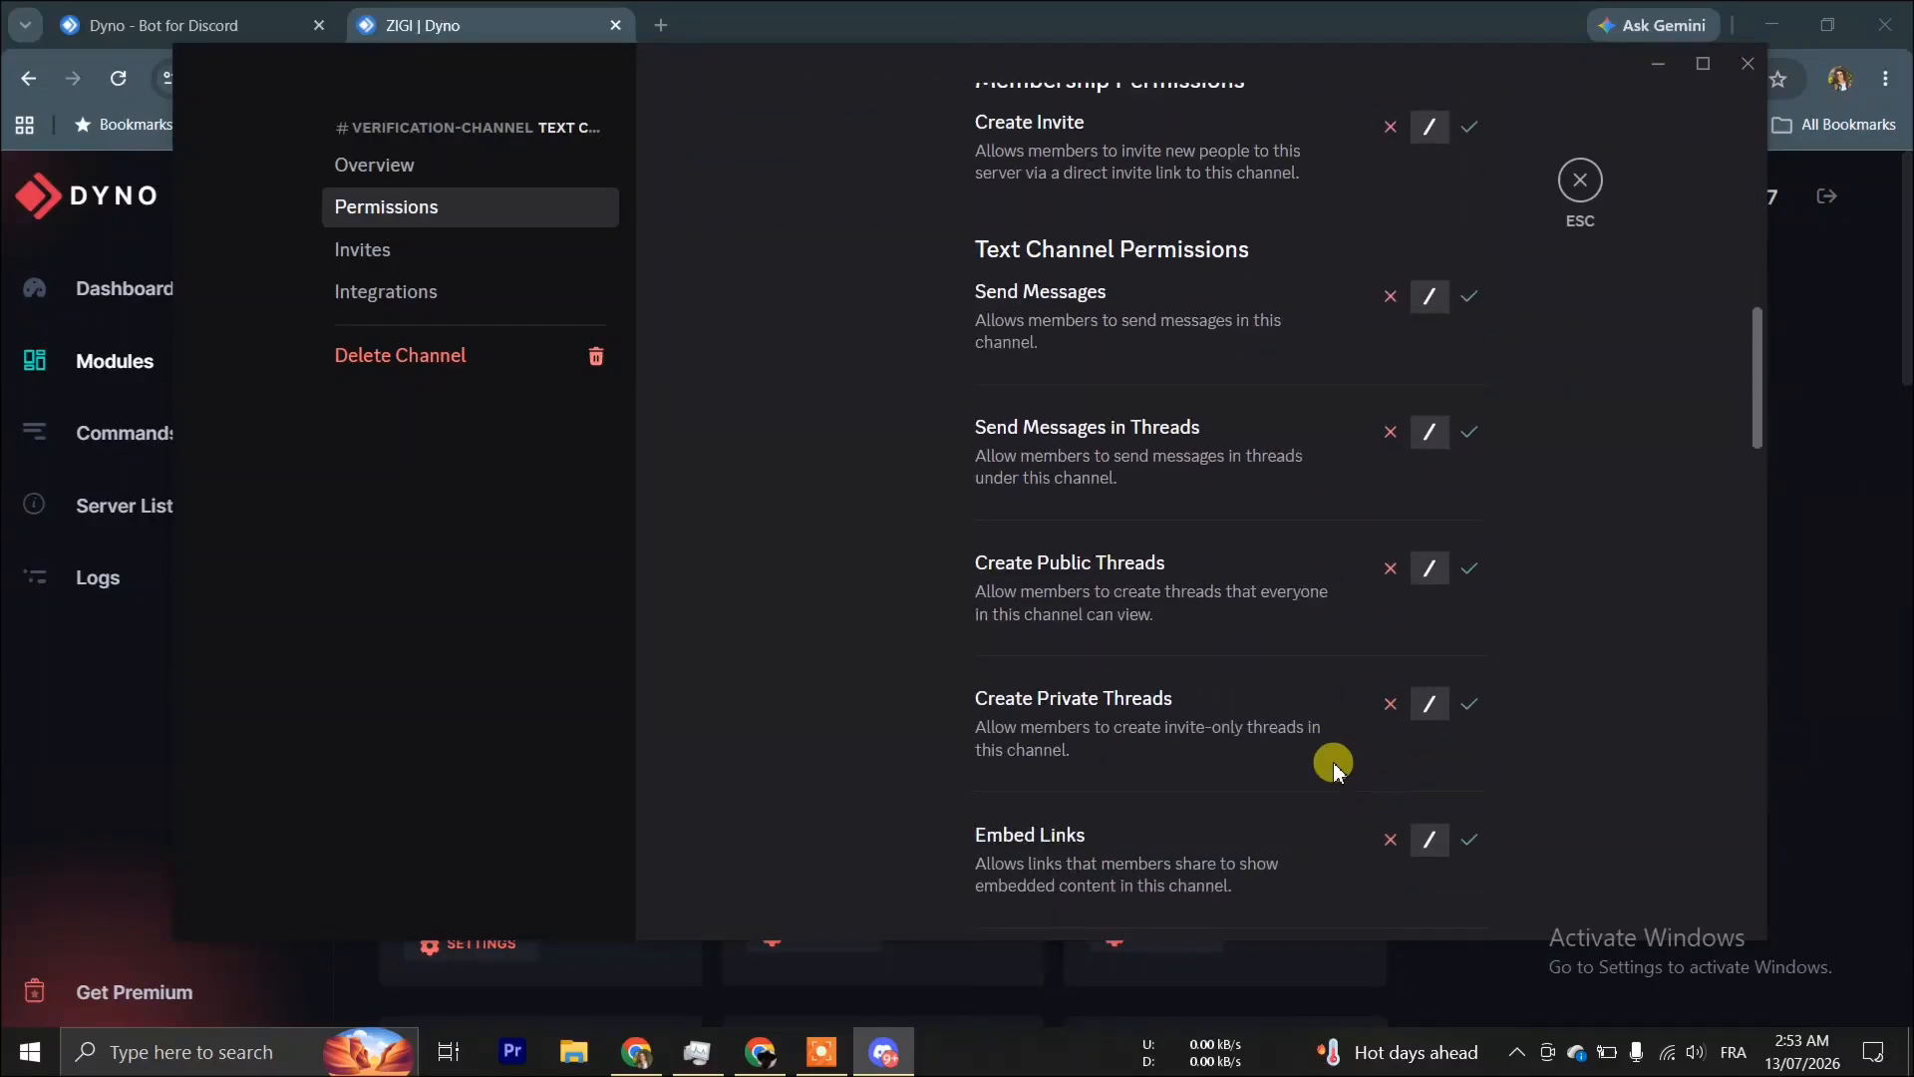
pyautogui.scroll(-7, 1336, 768)
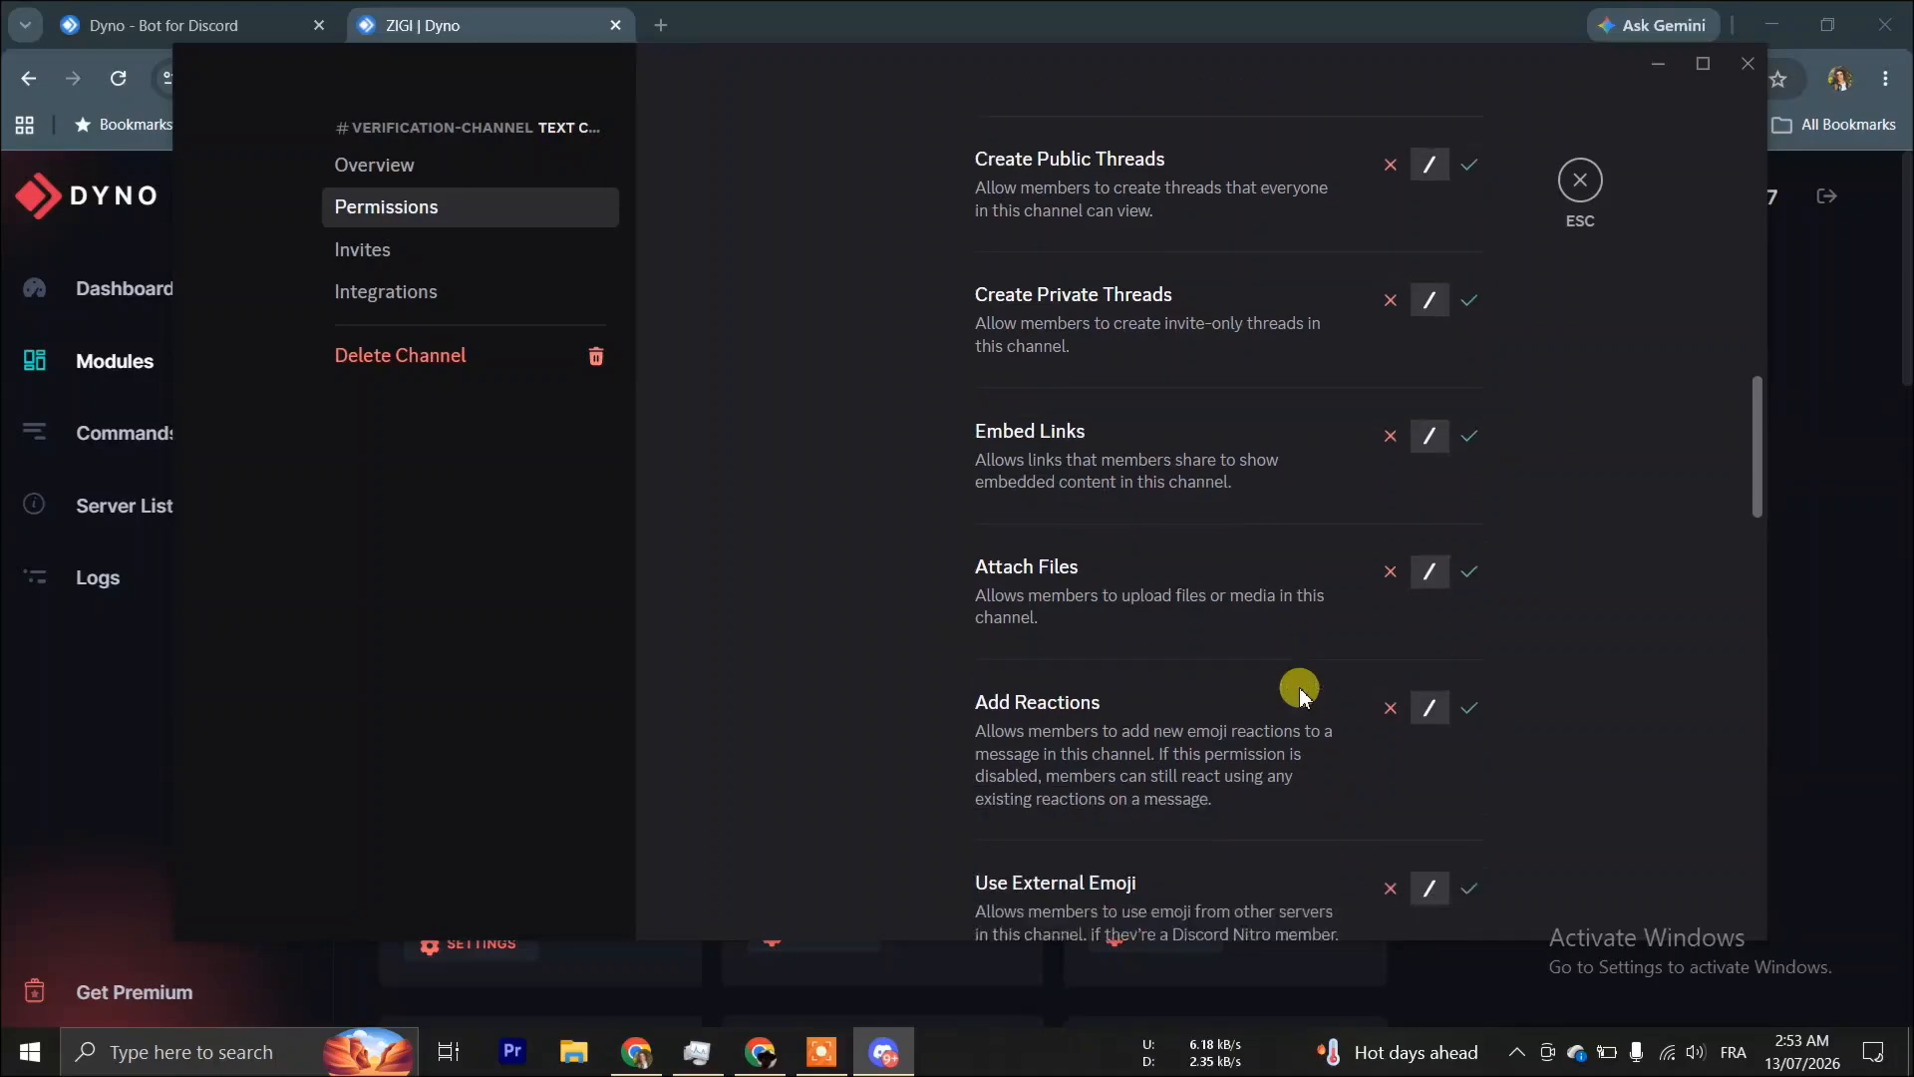
pyautogui.scroll(-4, 1301, 695)
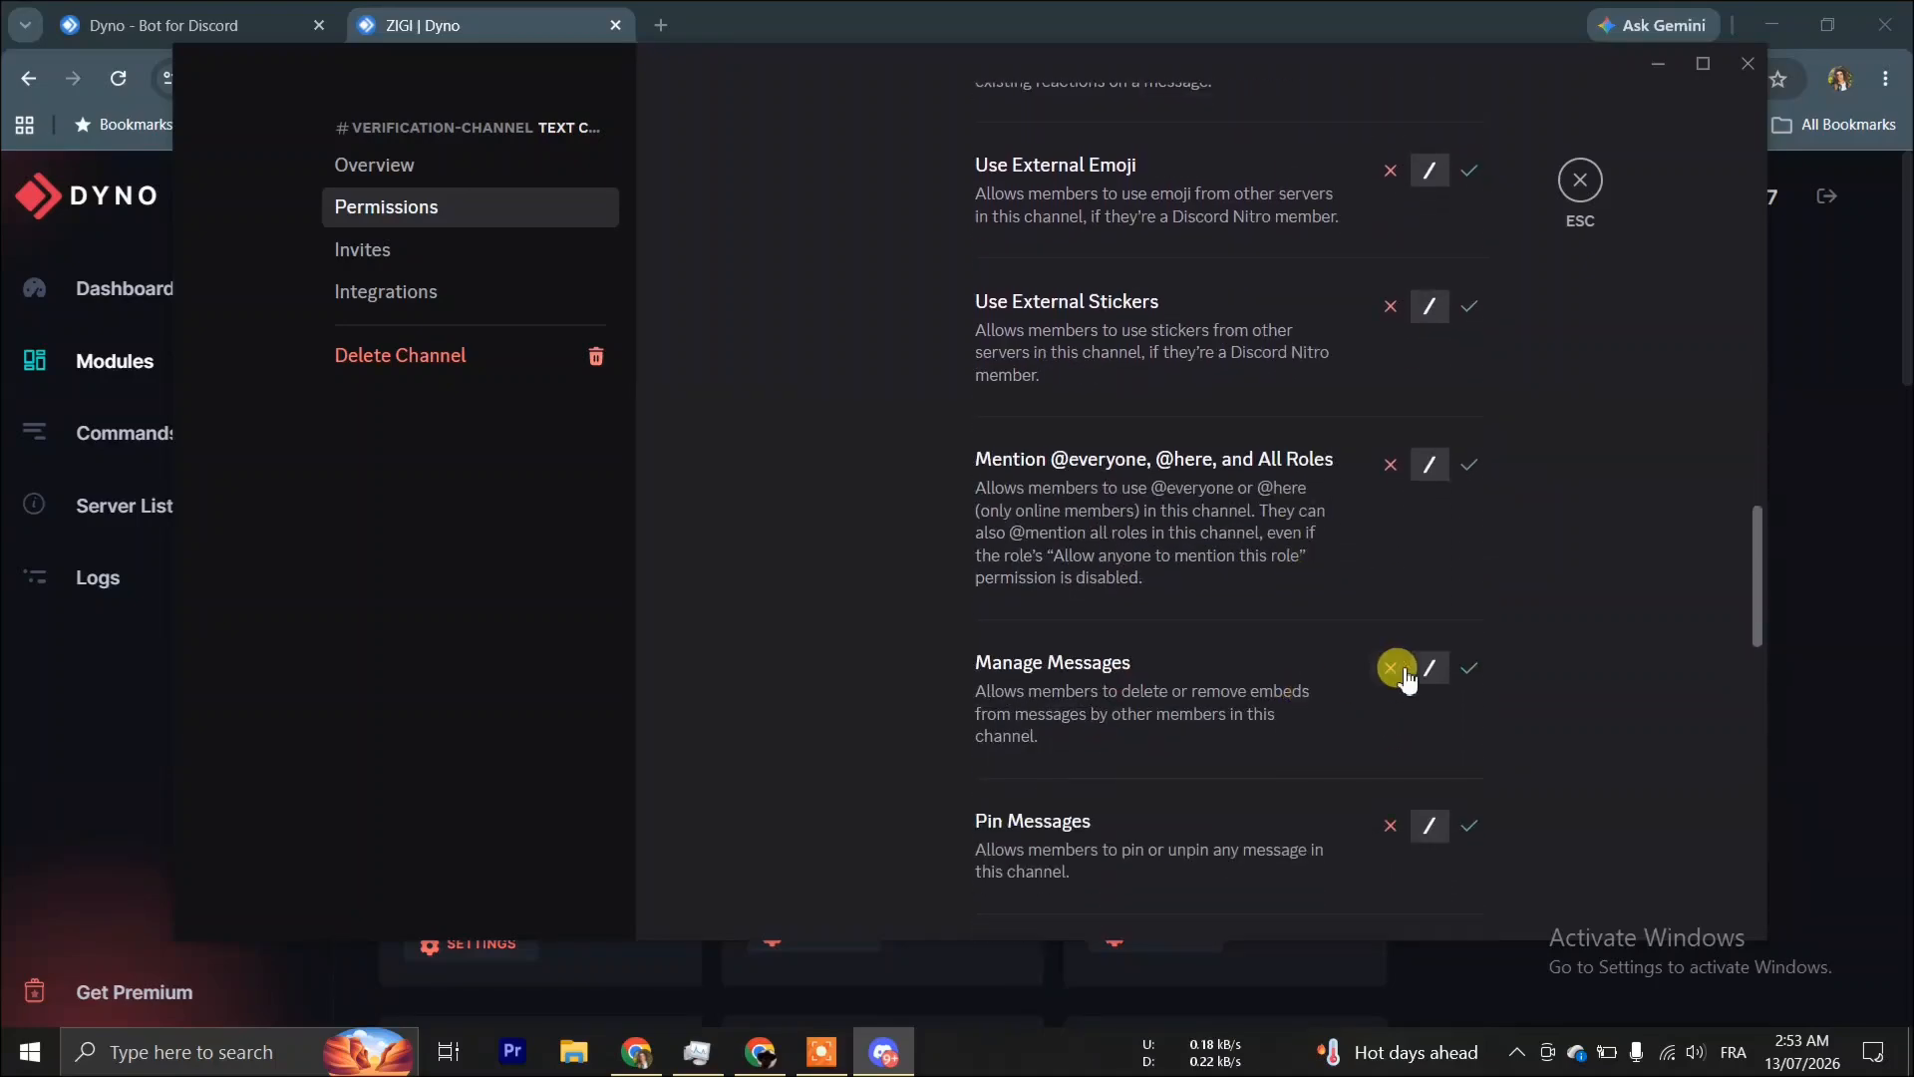
pyautogui.scroll(-5, 1306, 714)
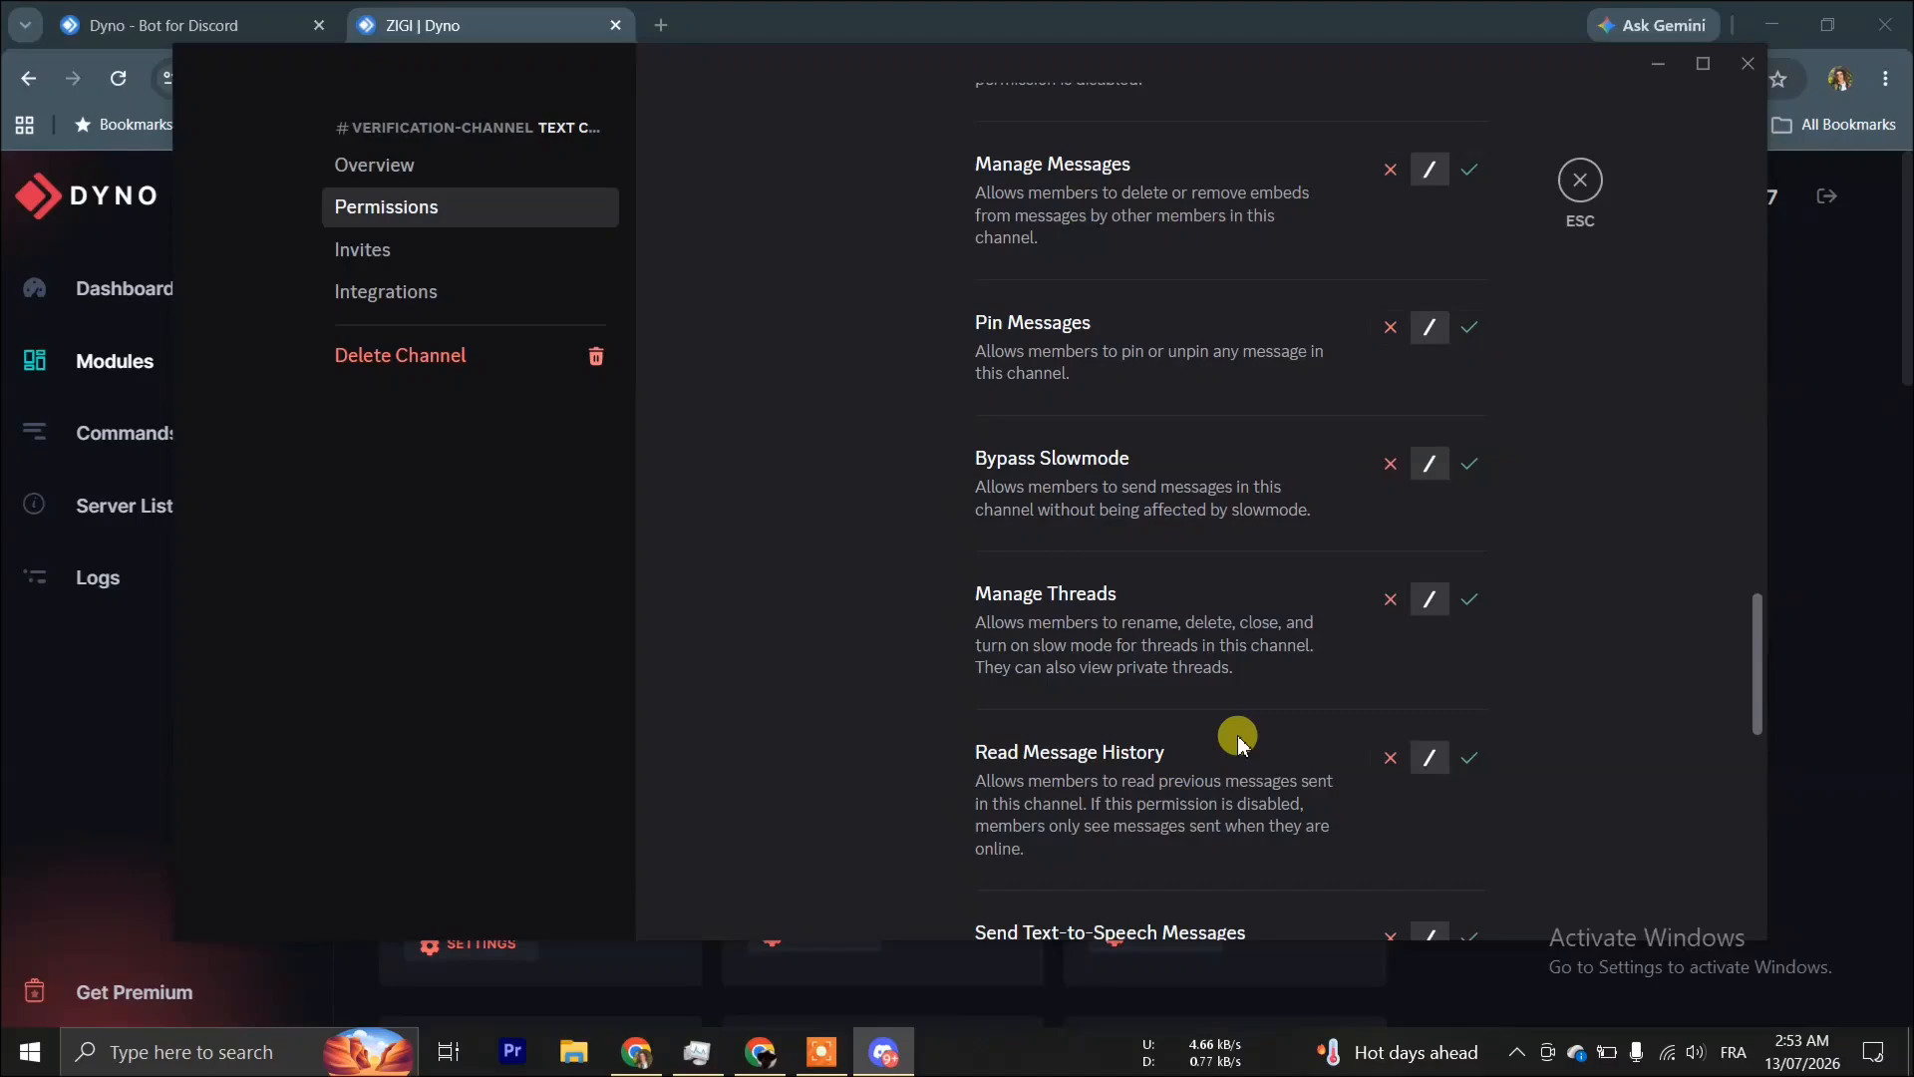
pyautogui.scroll(15, 1238, 743)
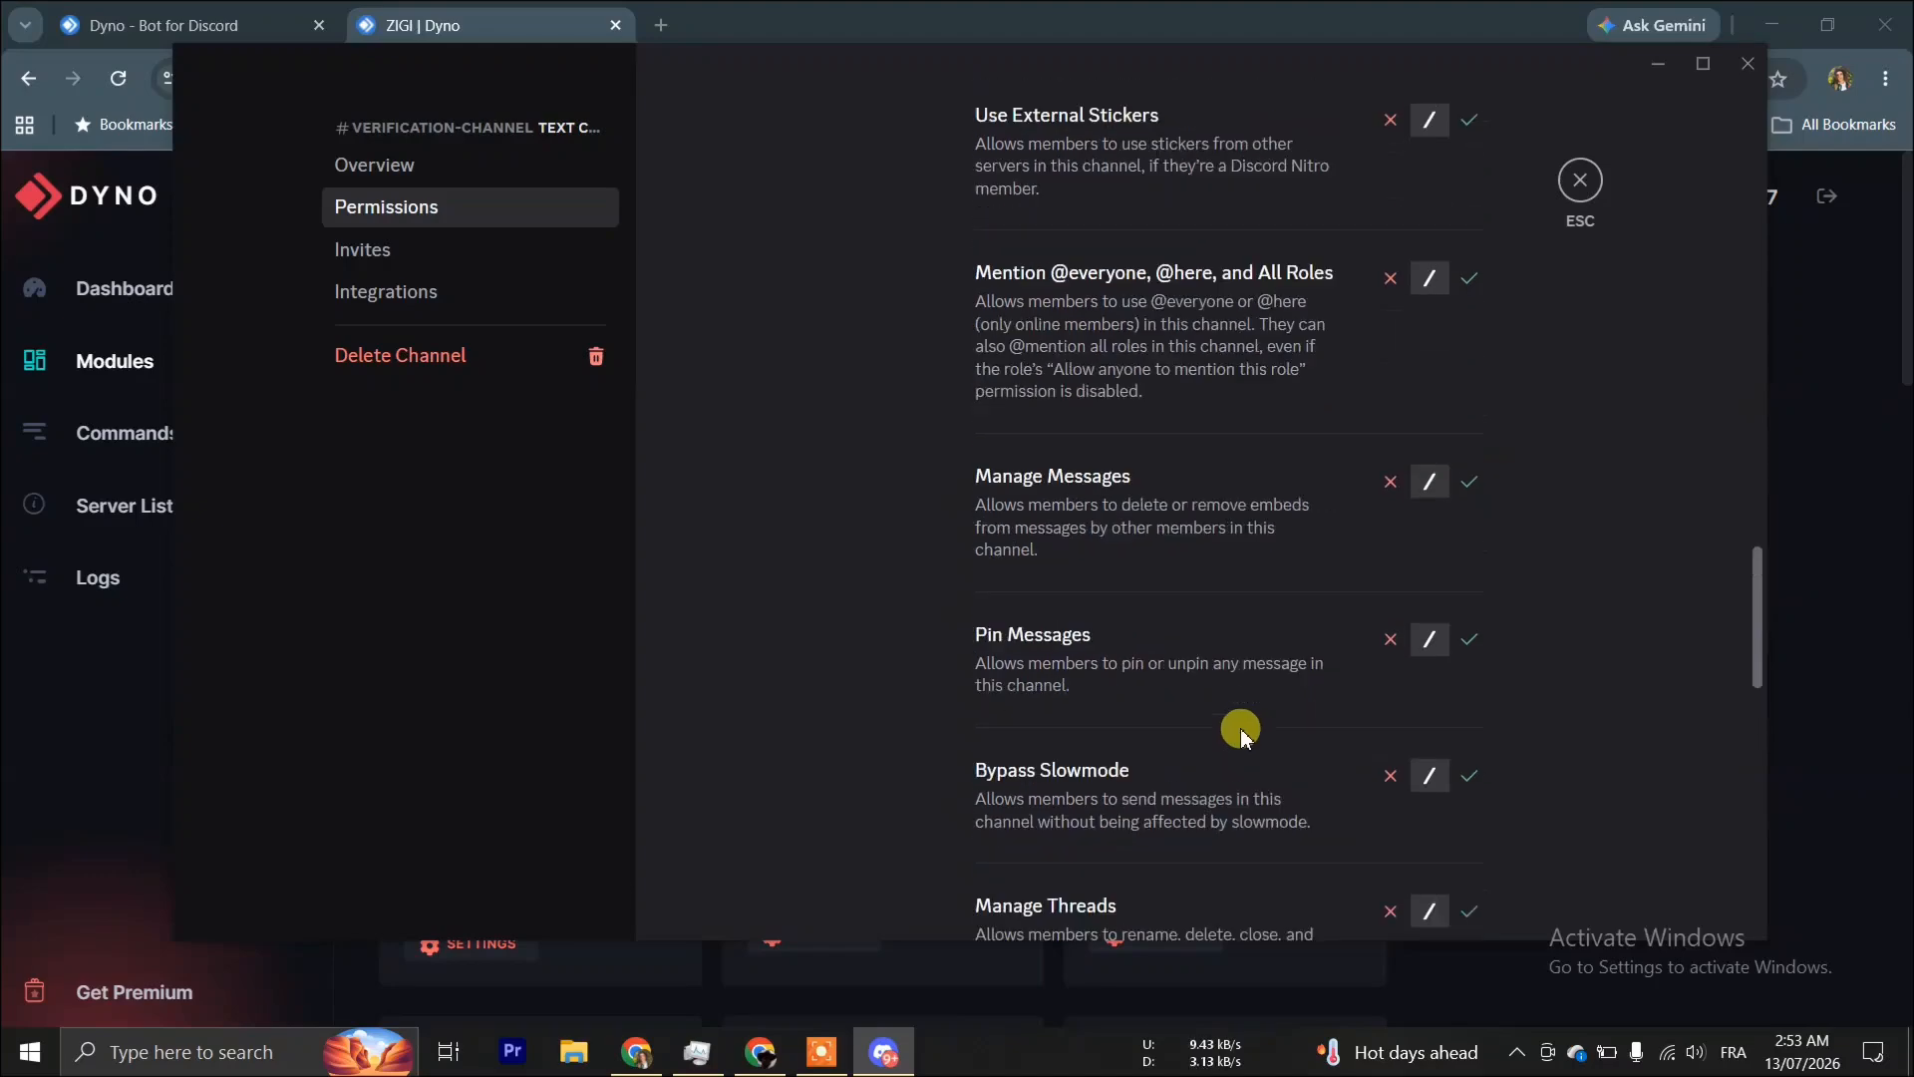
pyautogui.scroll(3, 1241, 735)
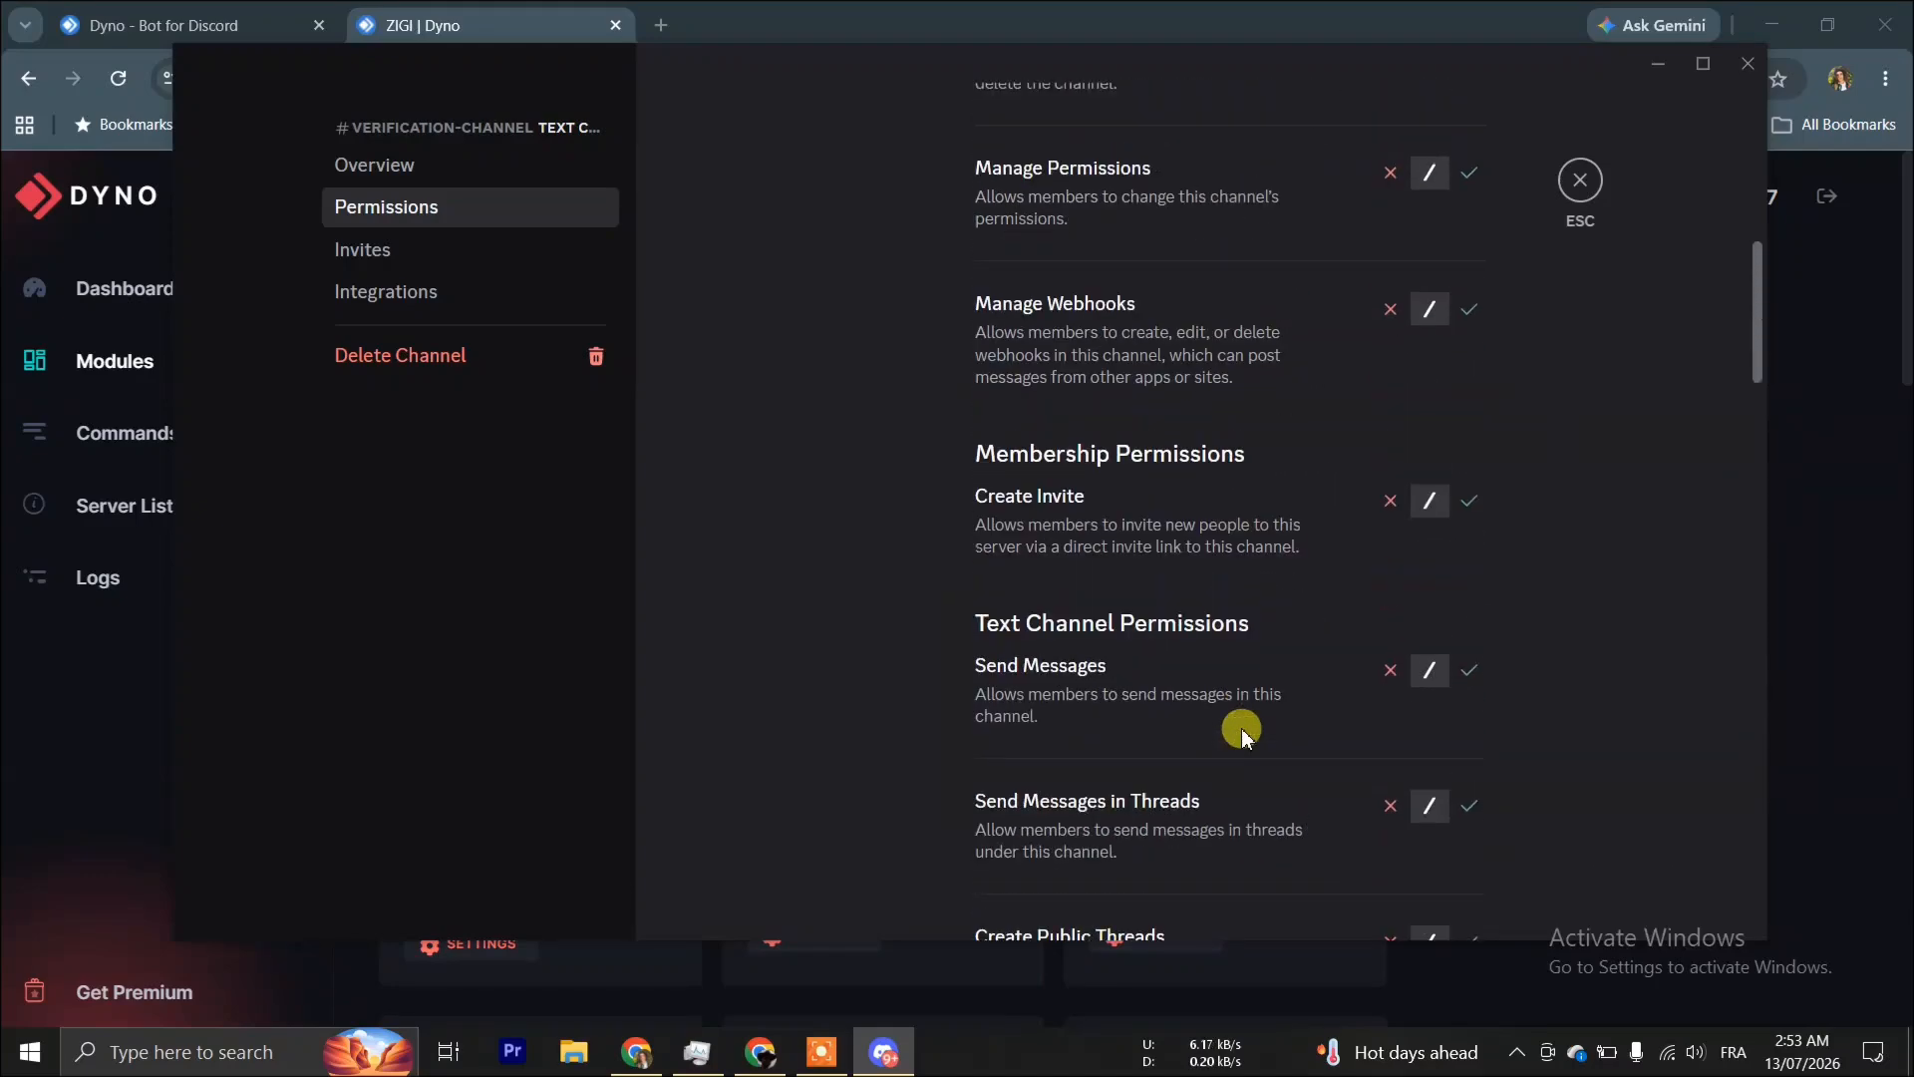
pyautogui.click(1469, 670)
pyautogui.click(1431, 884)
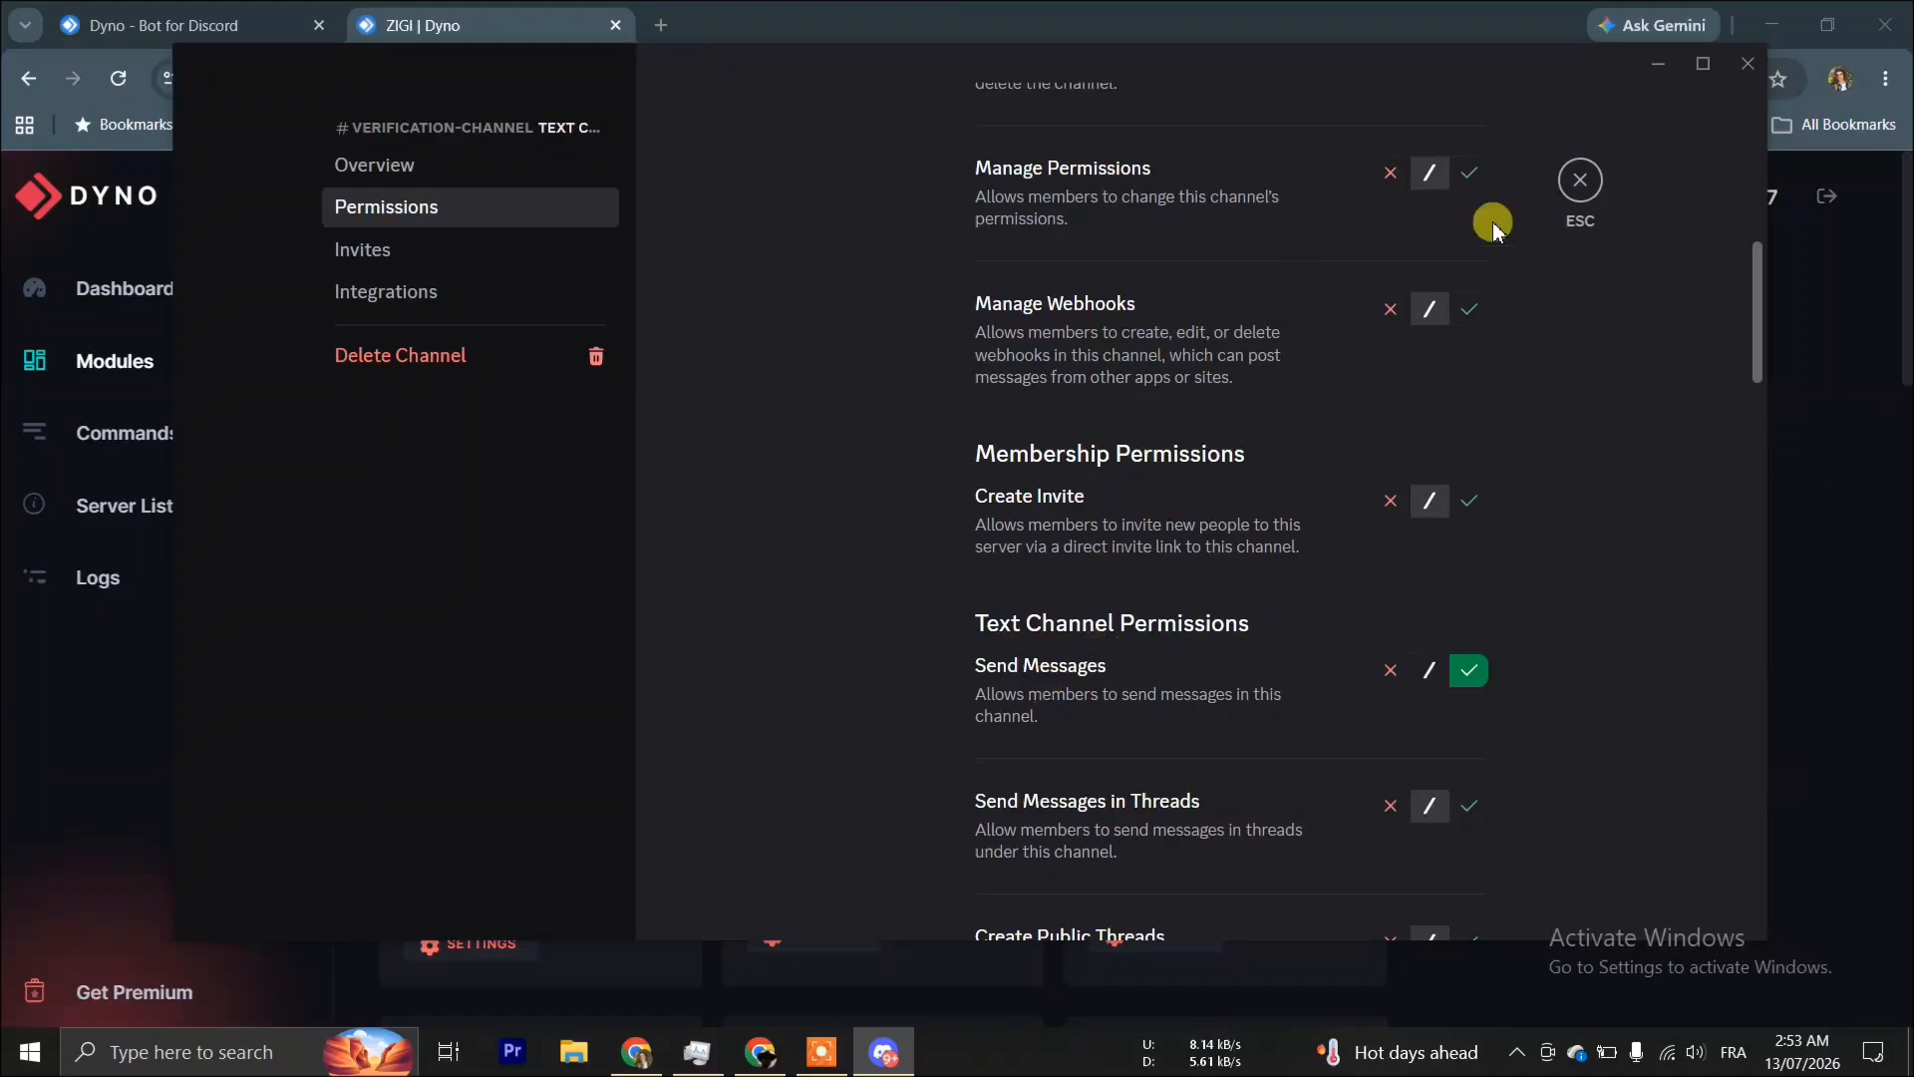
# Switch to the Dyno dashboard in the browser and open the Reaction Roles module of the ZIGI server.
pyautogui.click(1658, 63)
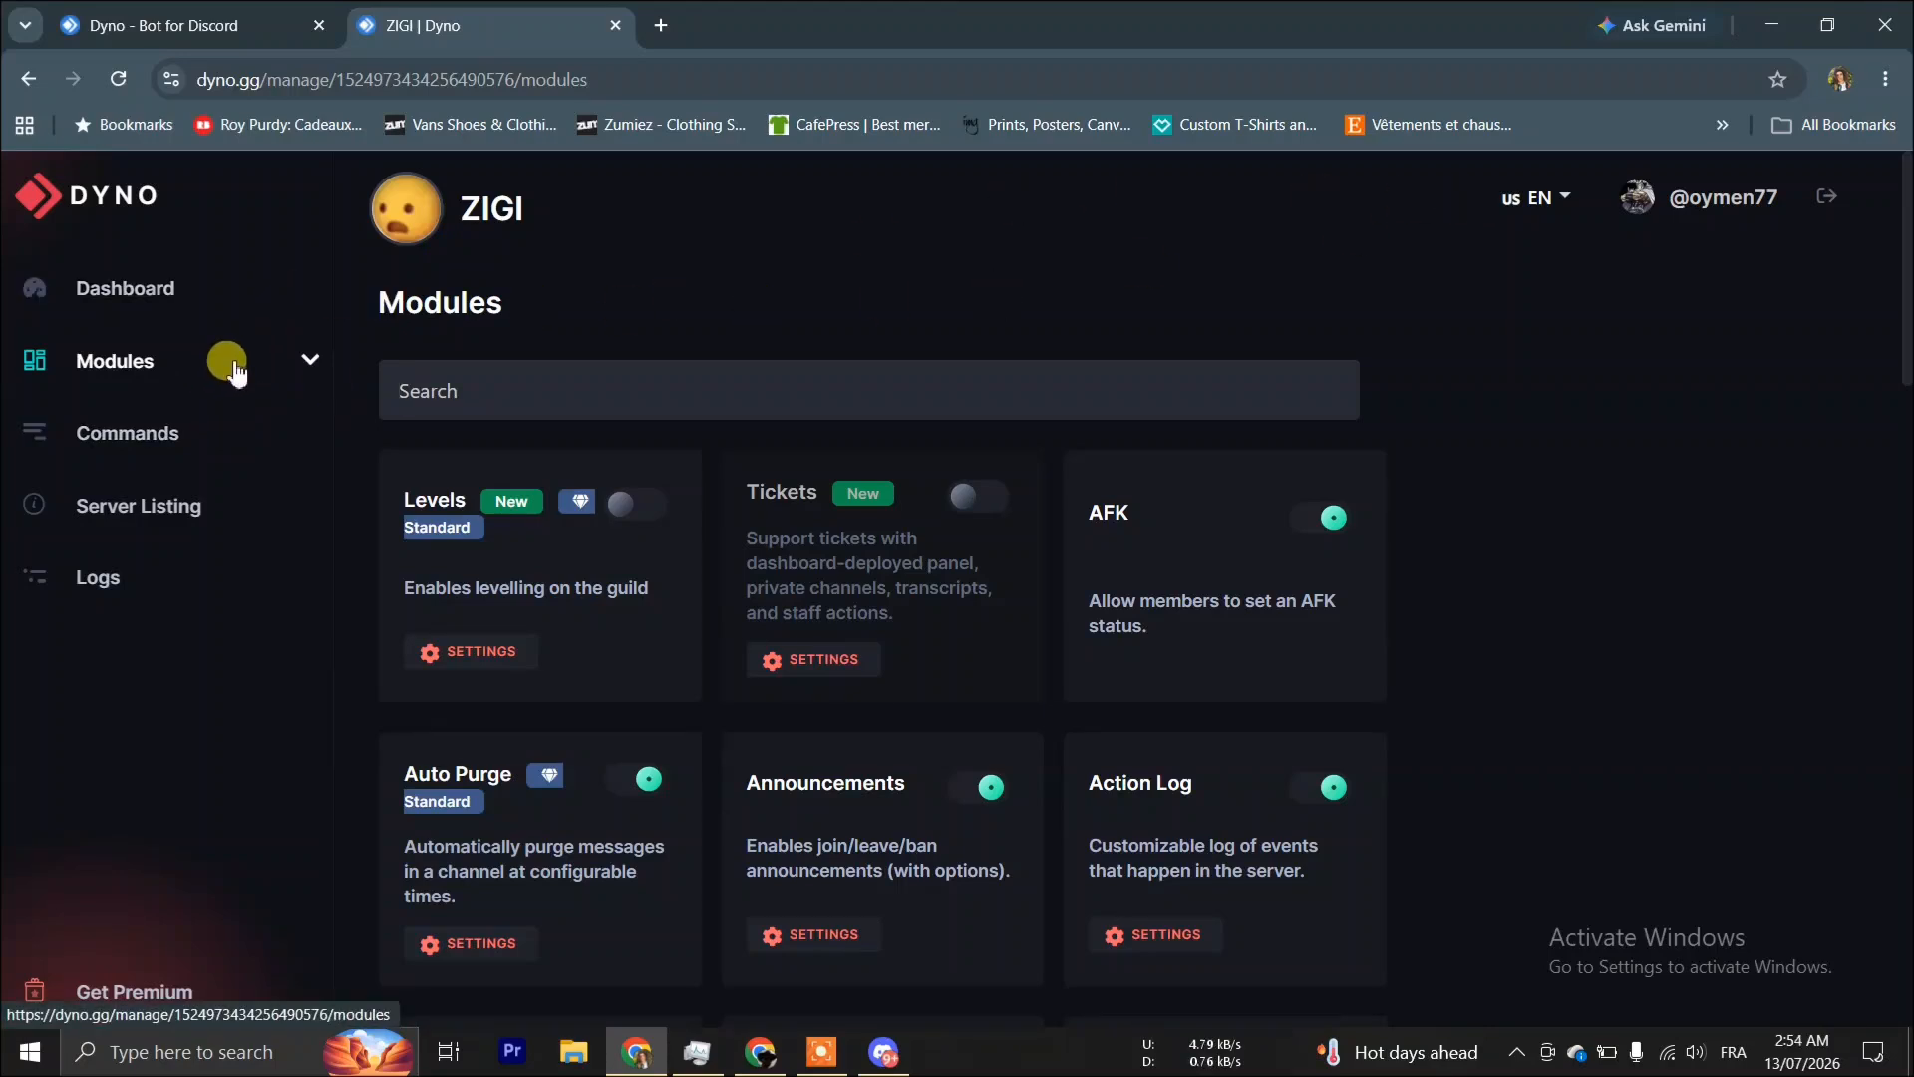
pyautogui.click(308, 362)
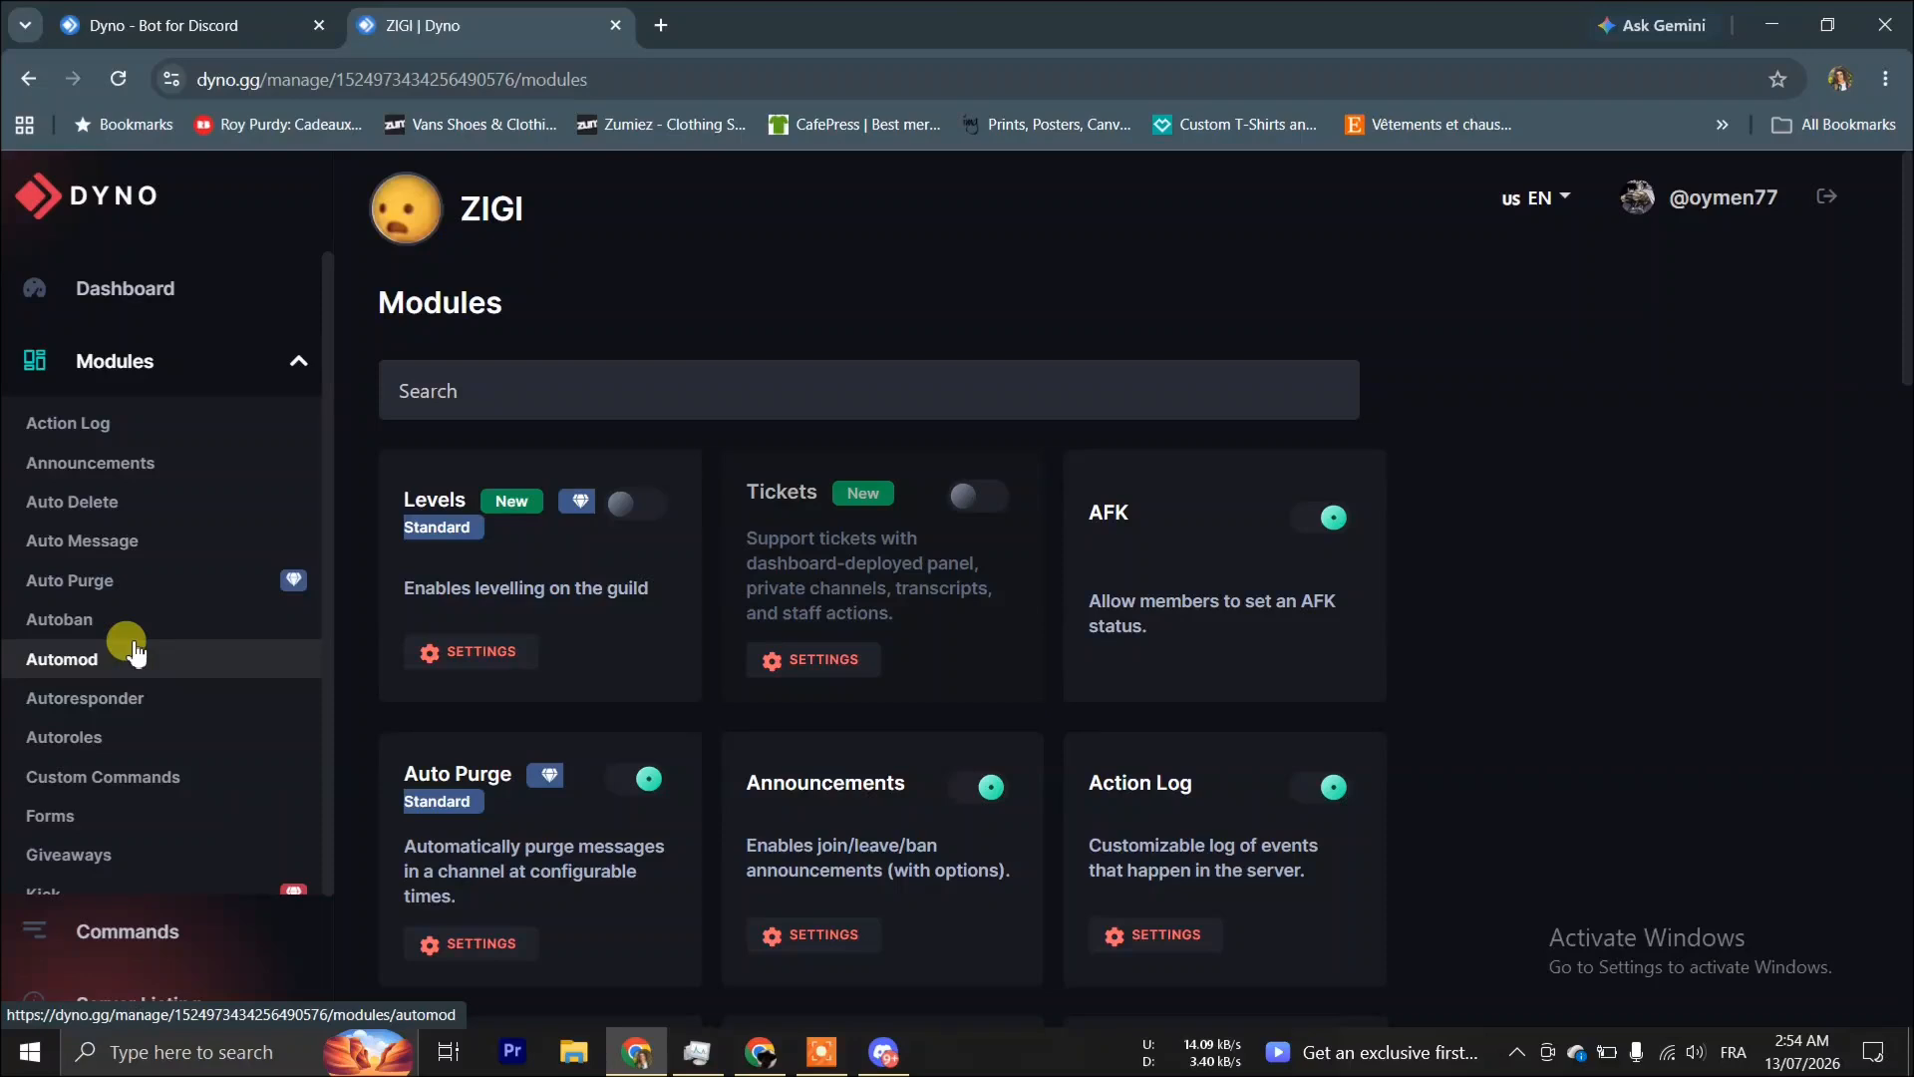
pyautogui.scroll(-3, 136, 653)
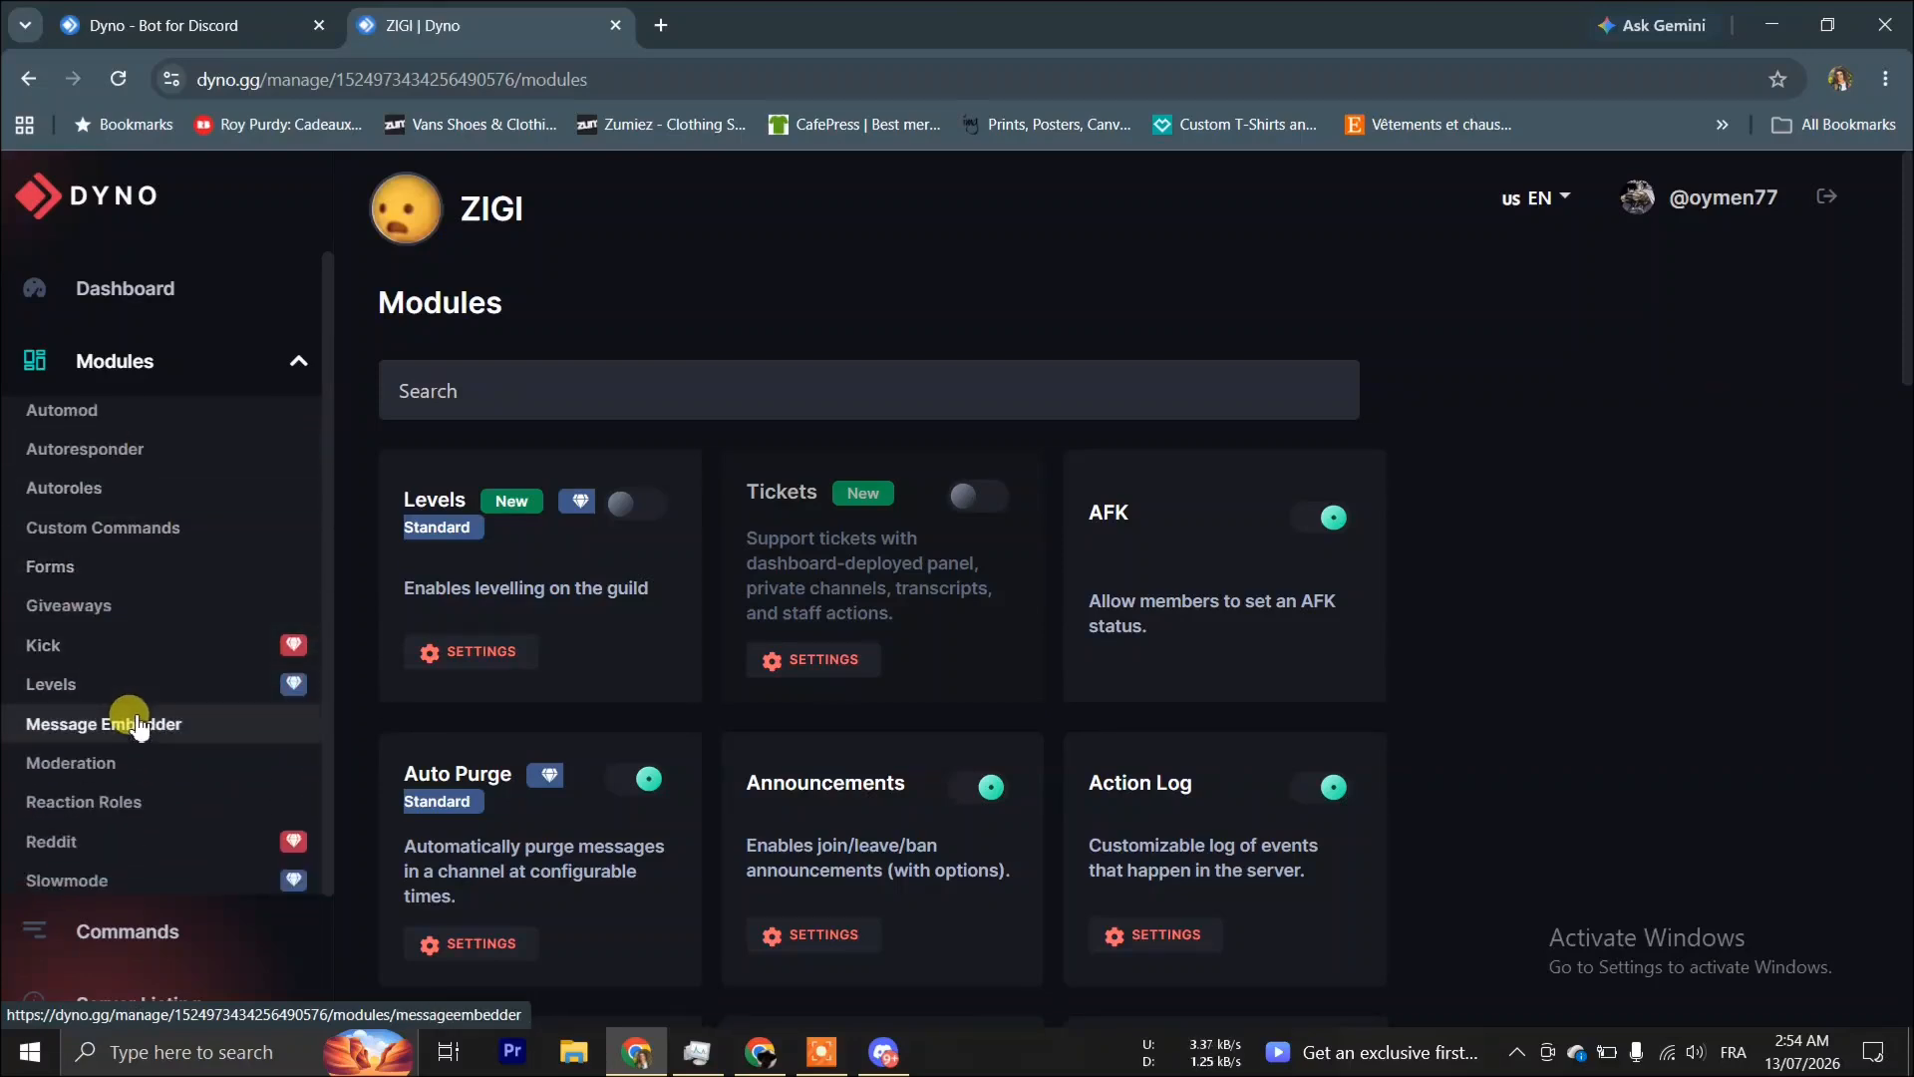
pyautogui.scroll(-1, 139, 727)
pyautogui.click(150, 677)
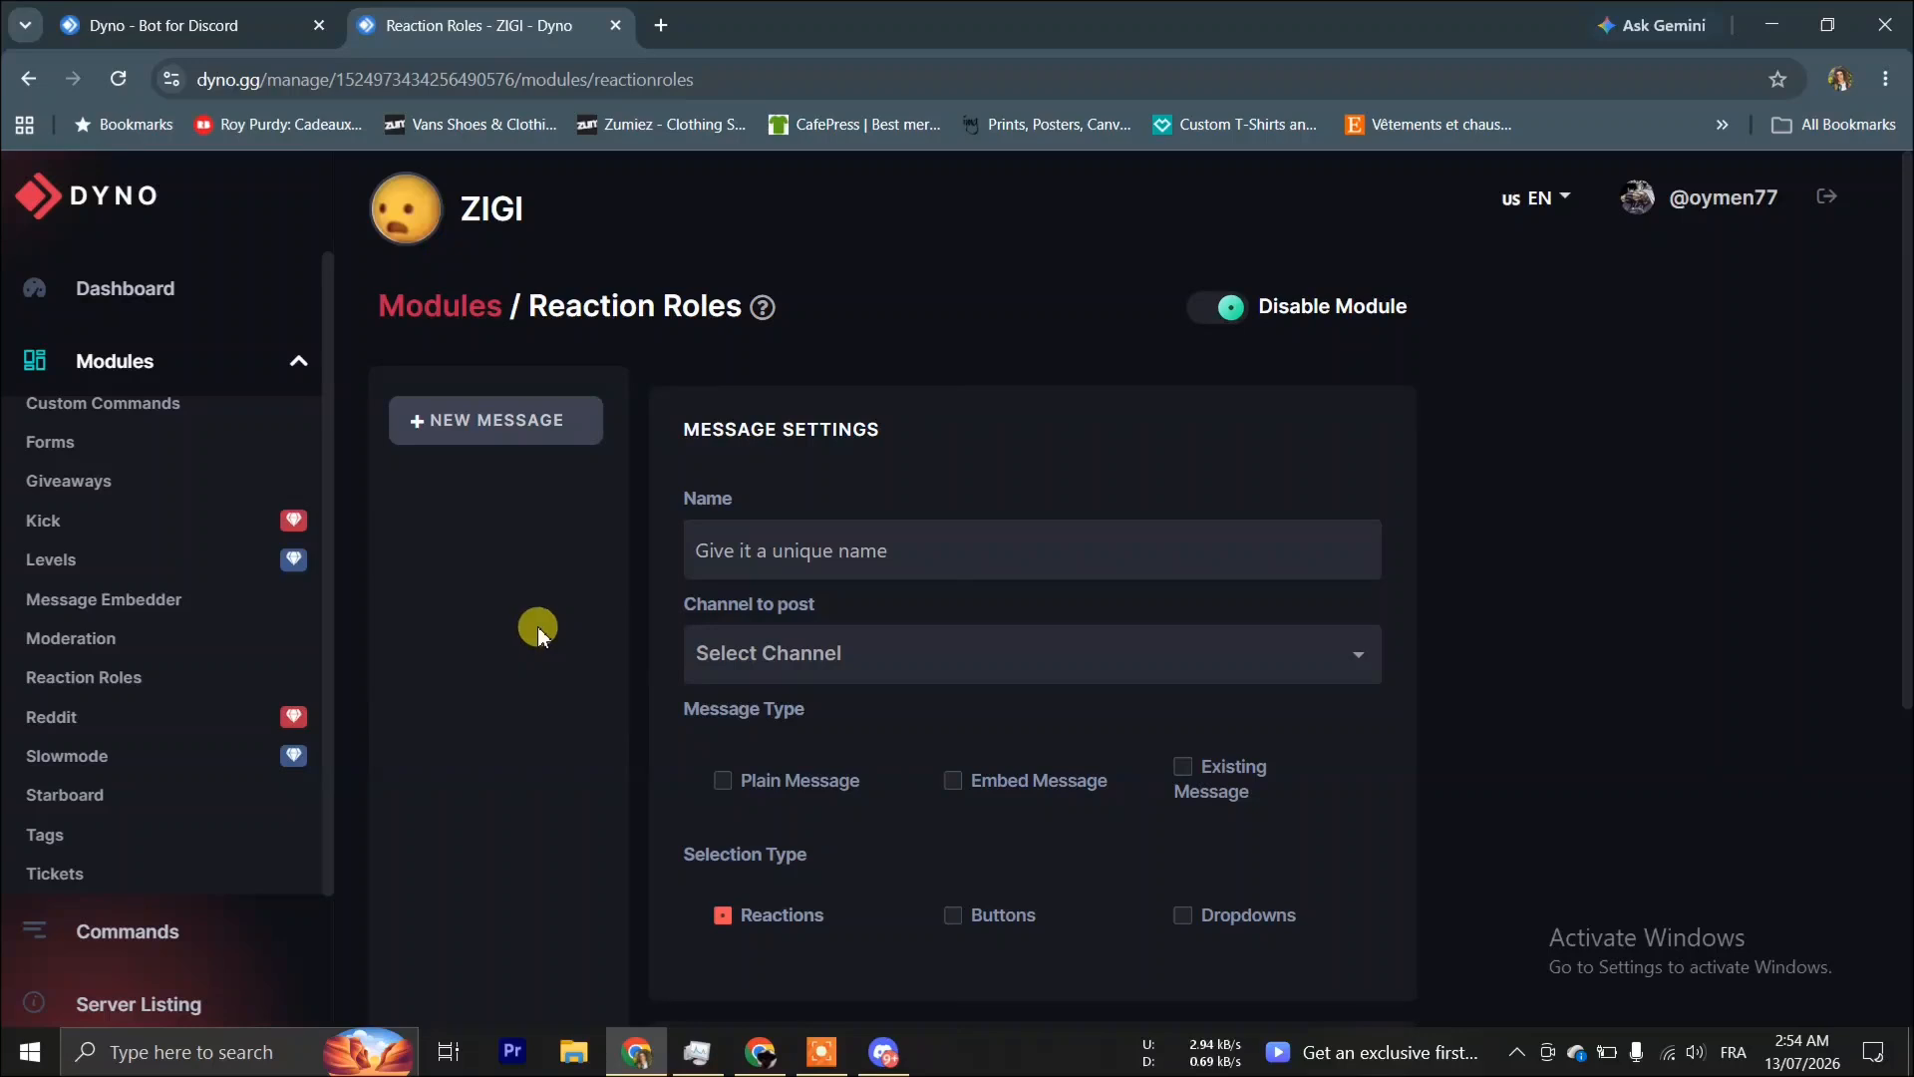
# Name the reaction role message "verify reaction roll", set it to post in verification-channel, and choose Existing Message as its type.
pyautogui.click(842, 536)
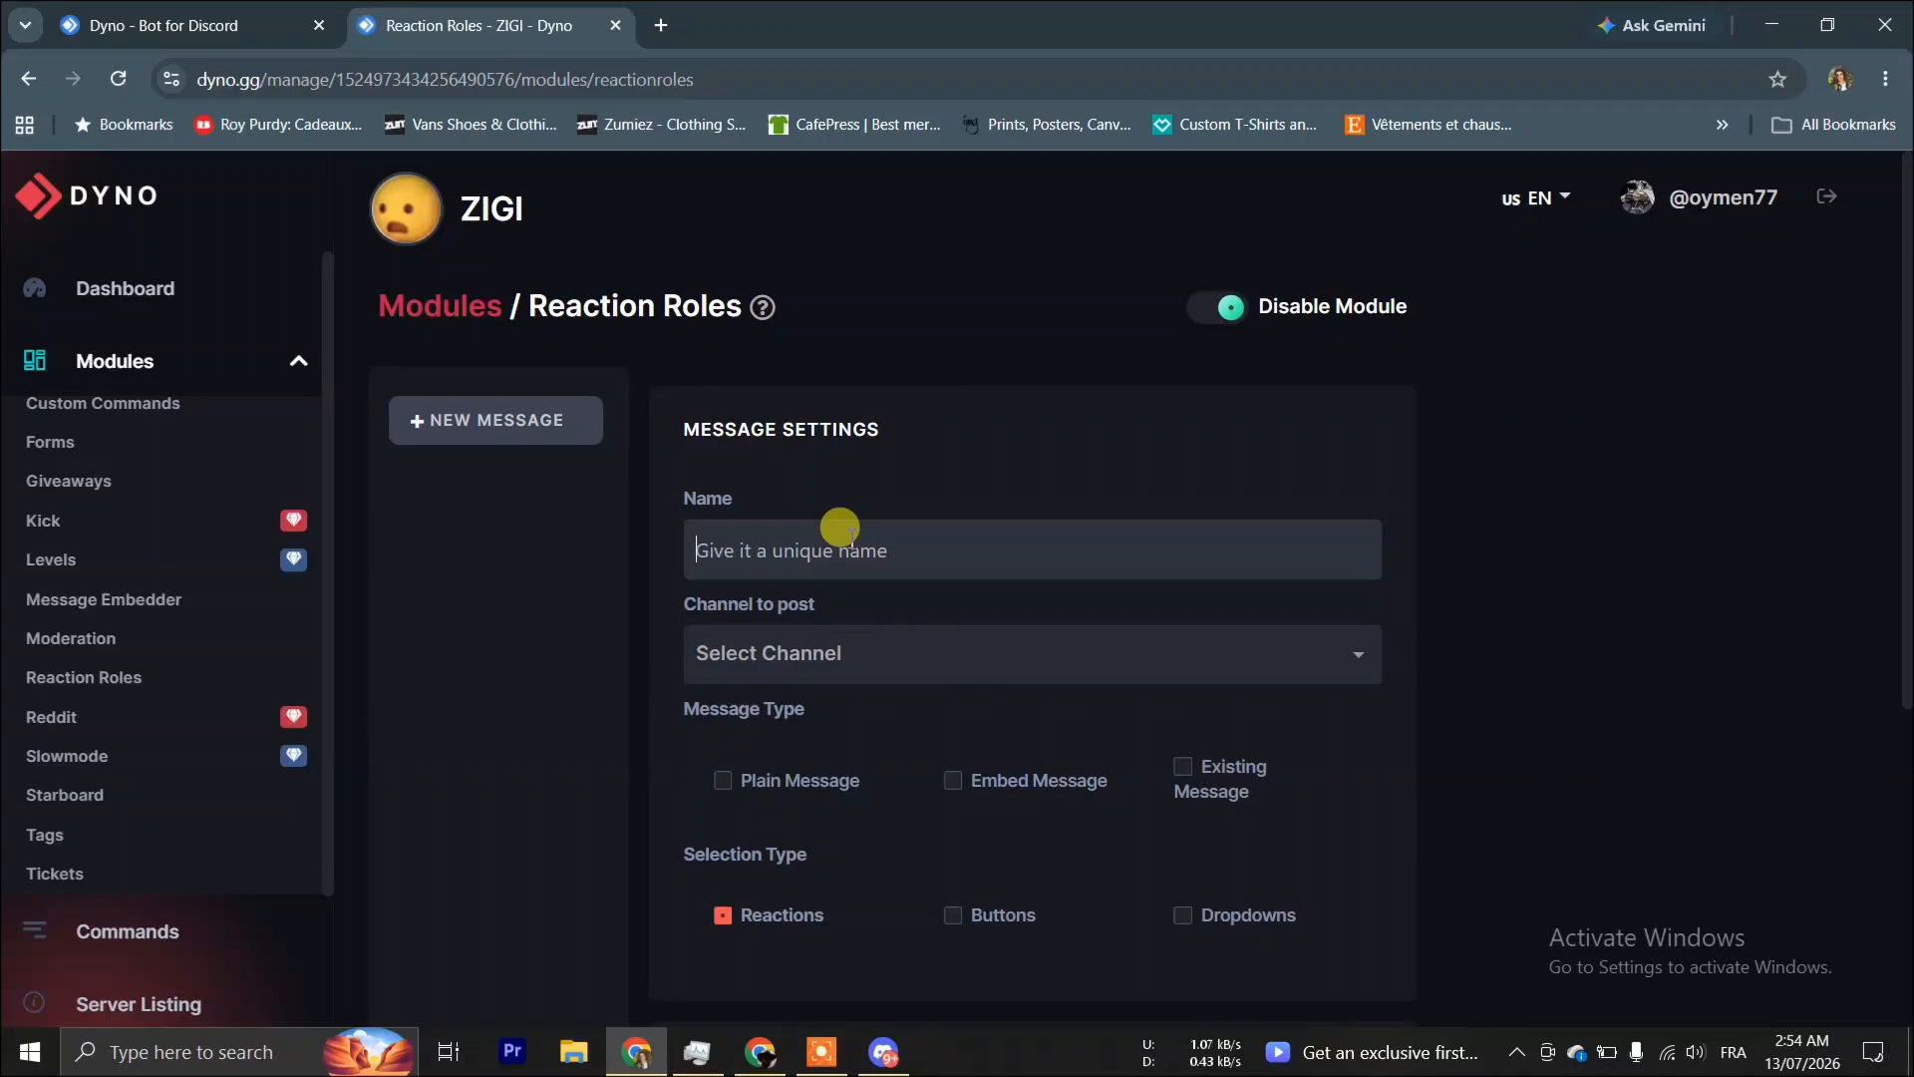
pyautogui.write('verify reaction rol')
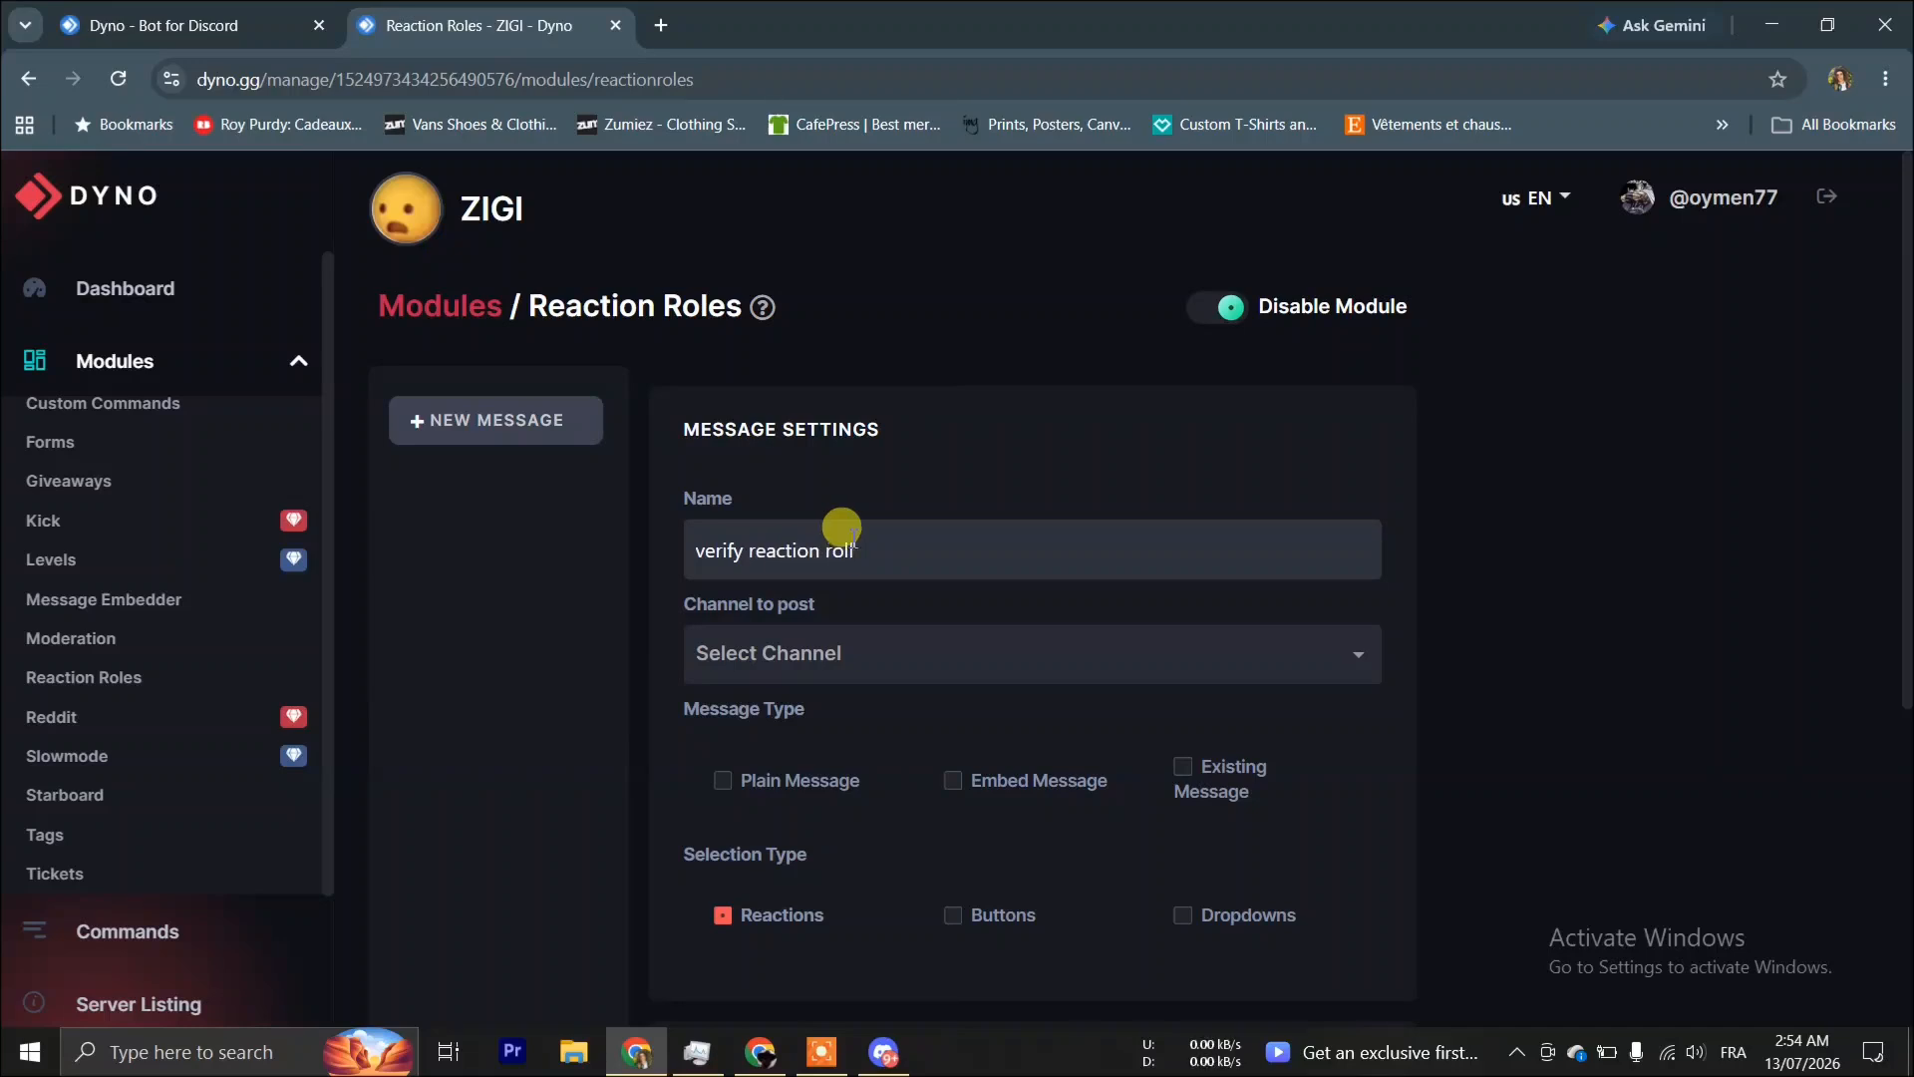
pyautogui.click(911, 644)
pyautogui.click(828, 873)
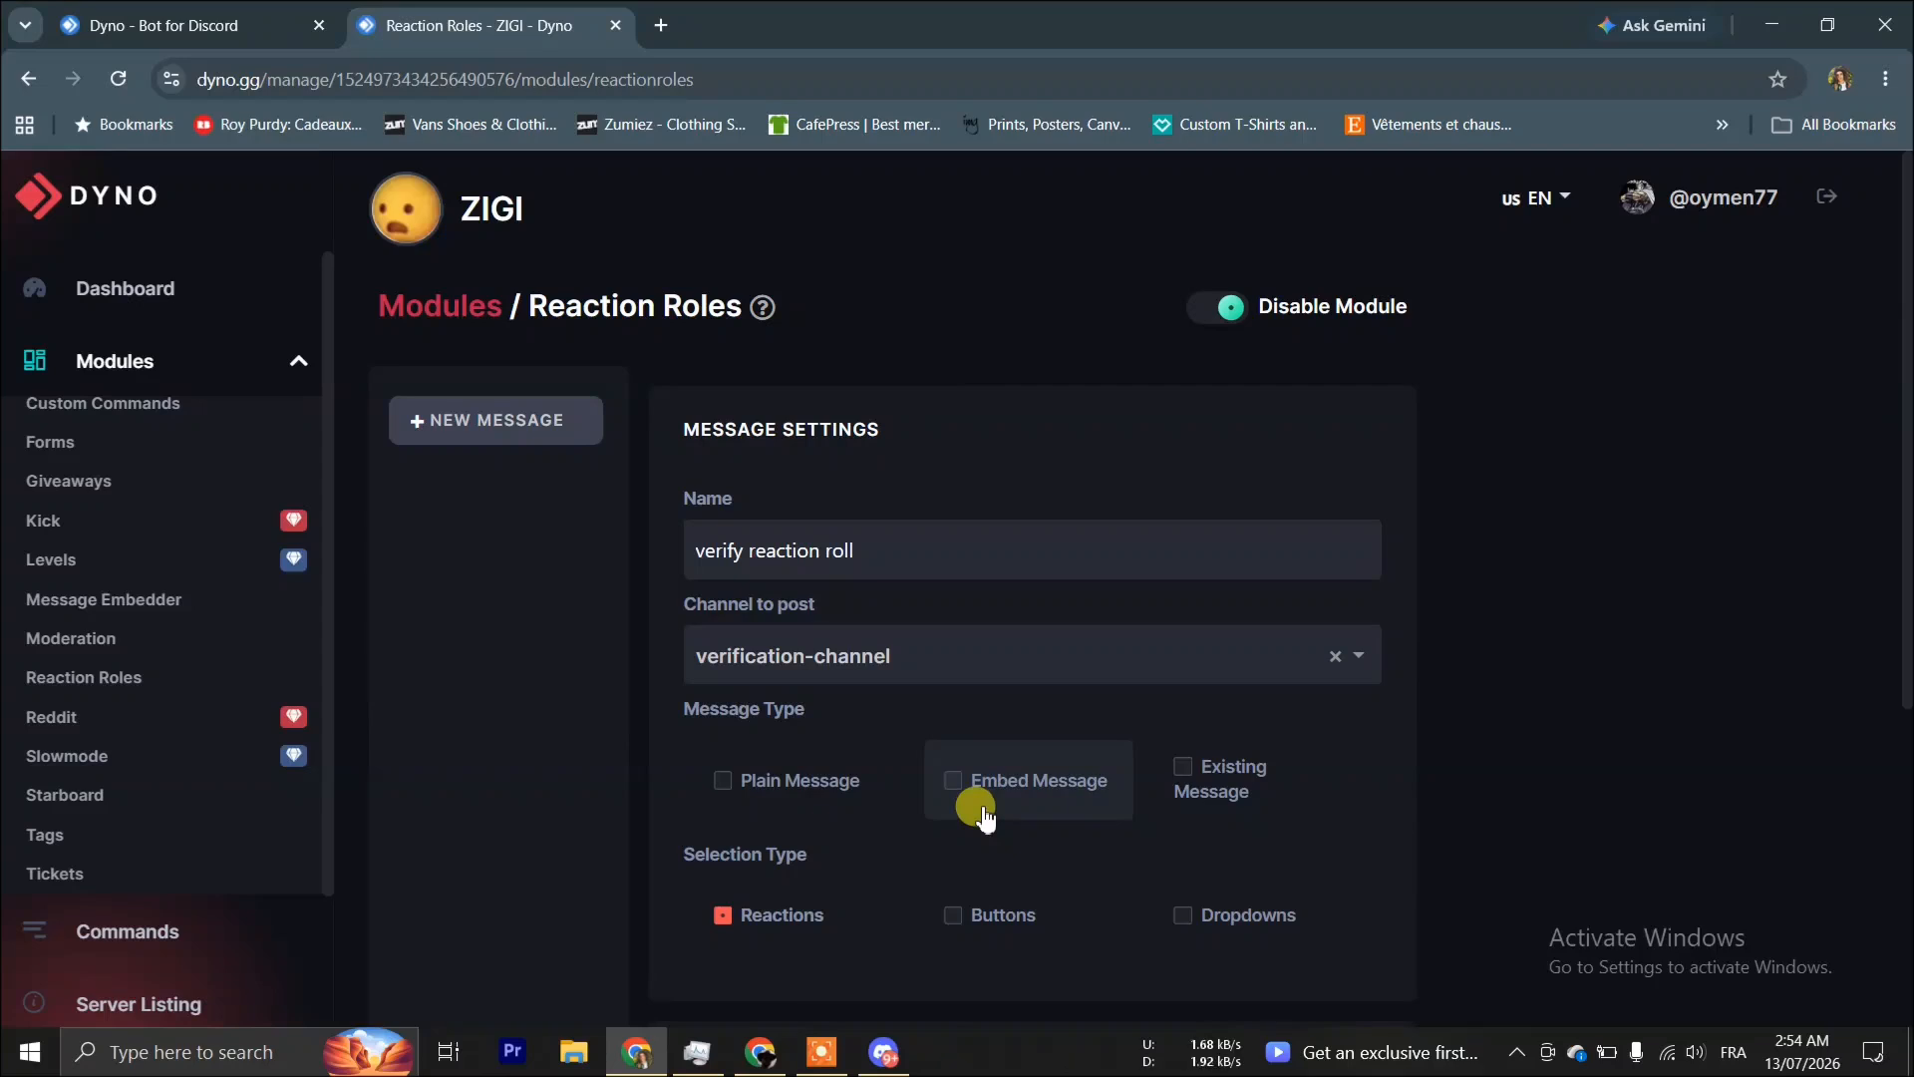
pyautogui.click(786, 783)
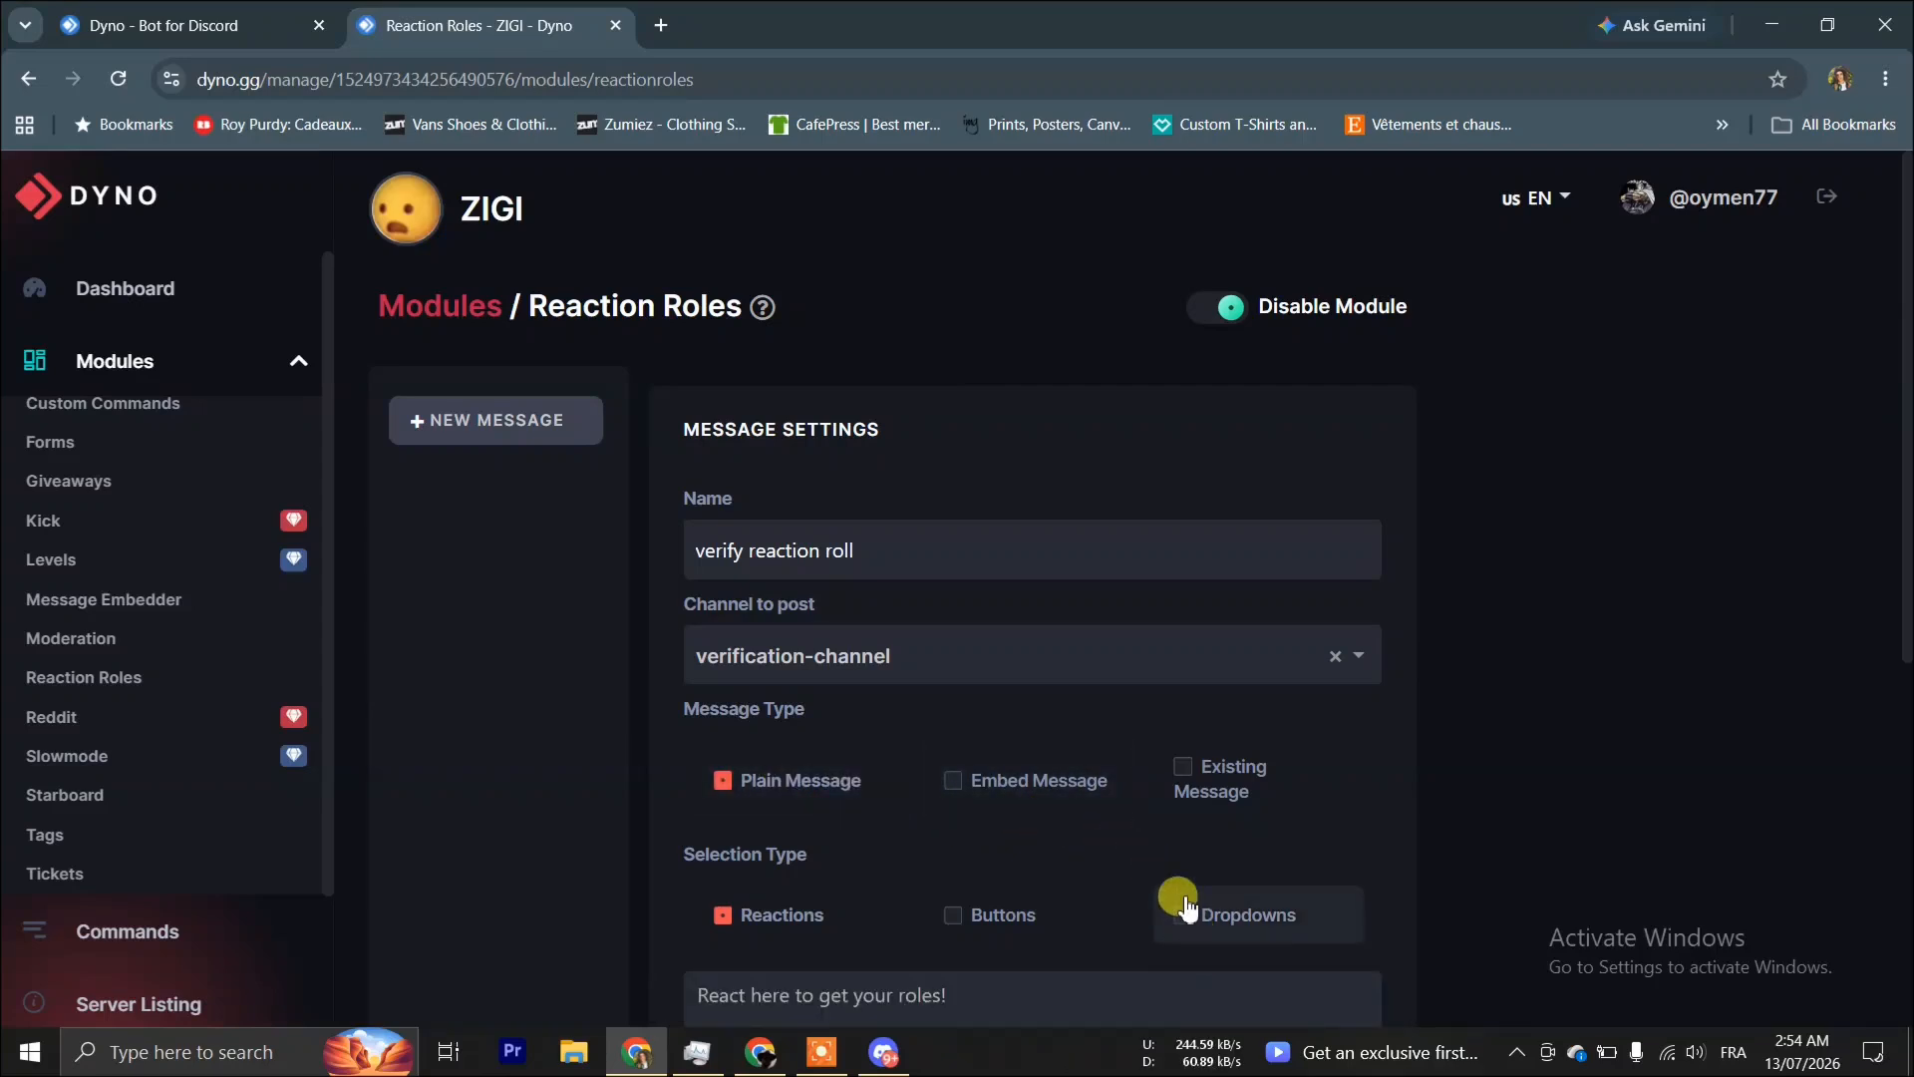
pyautogui.click(1196, 810)
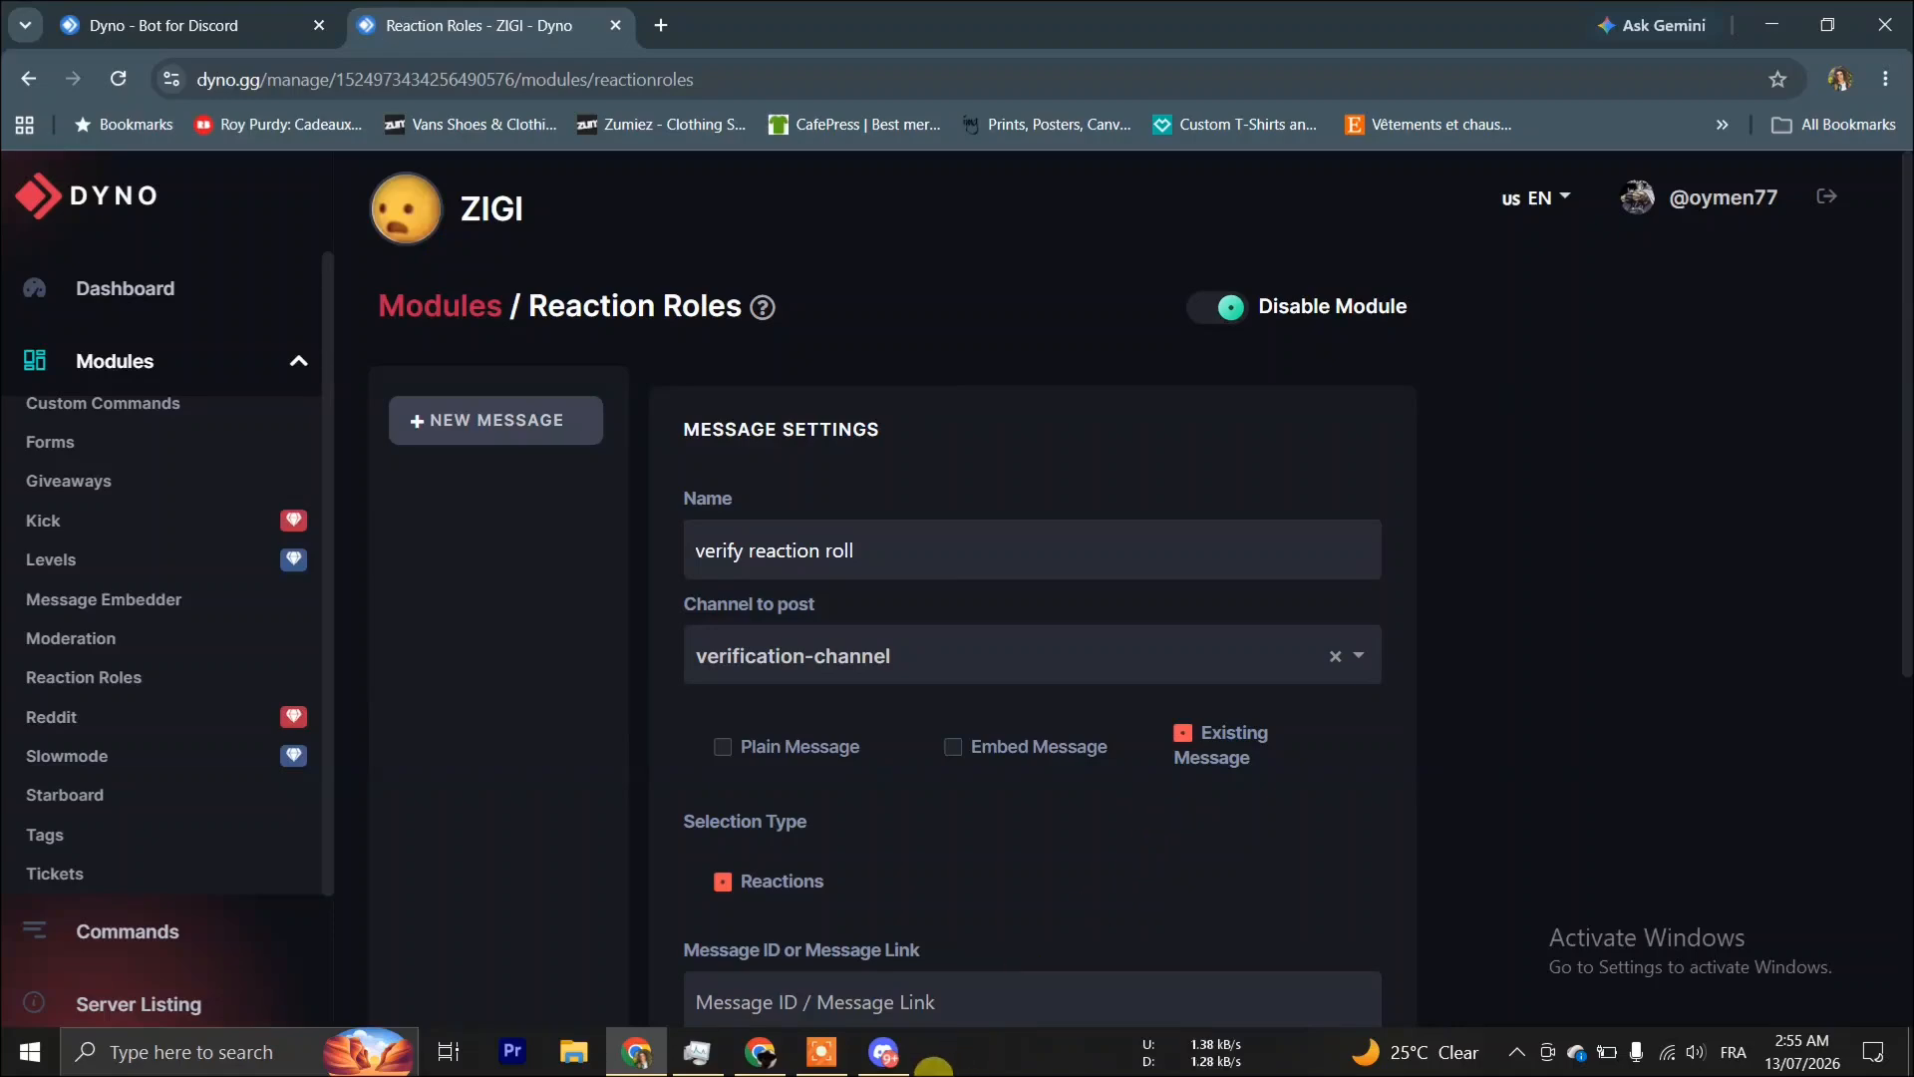
# Switch to Discord, close the channel settings, and post "click the ❤️ to verify" in the verification-channel.
pyautogui.click(883, 1052)
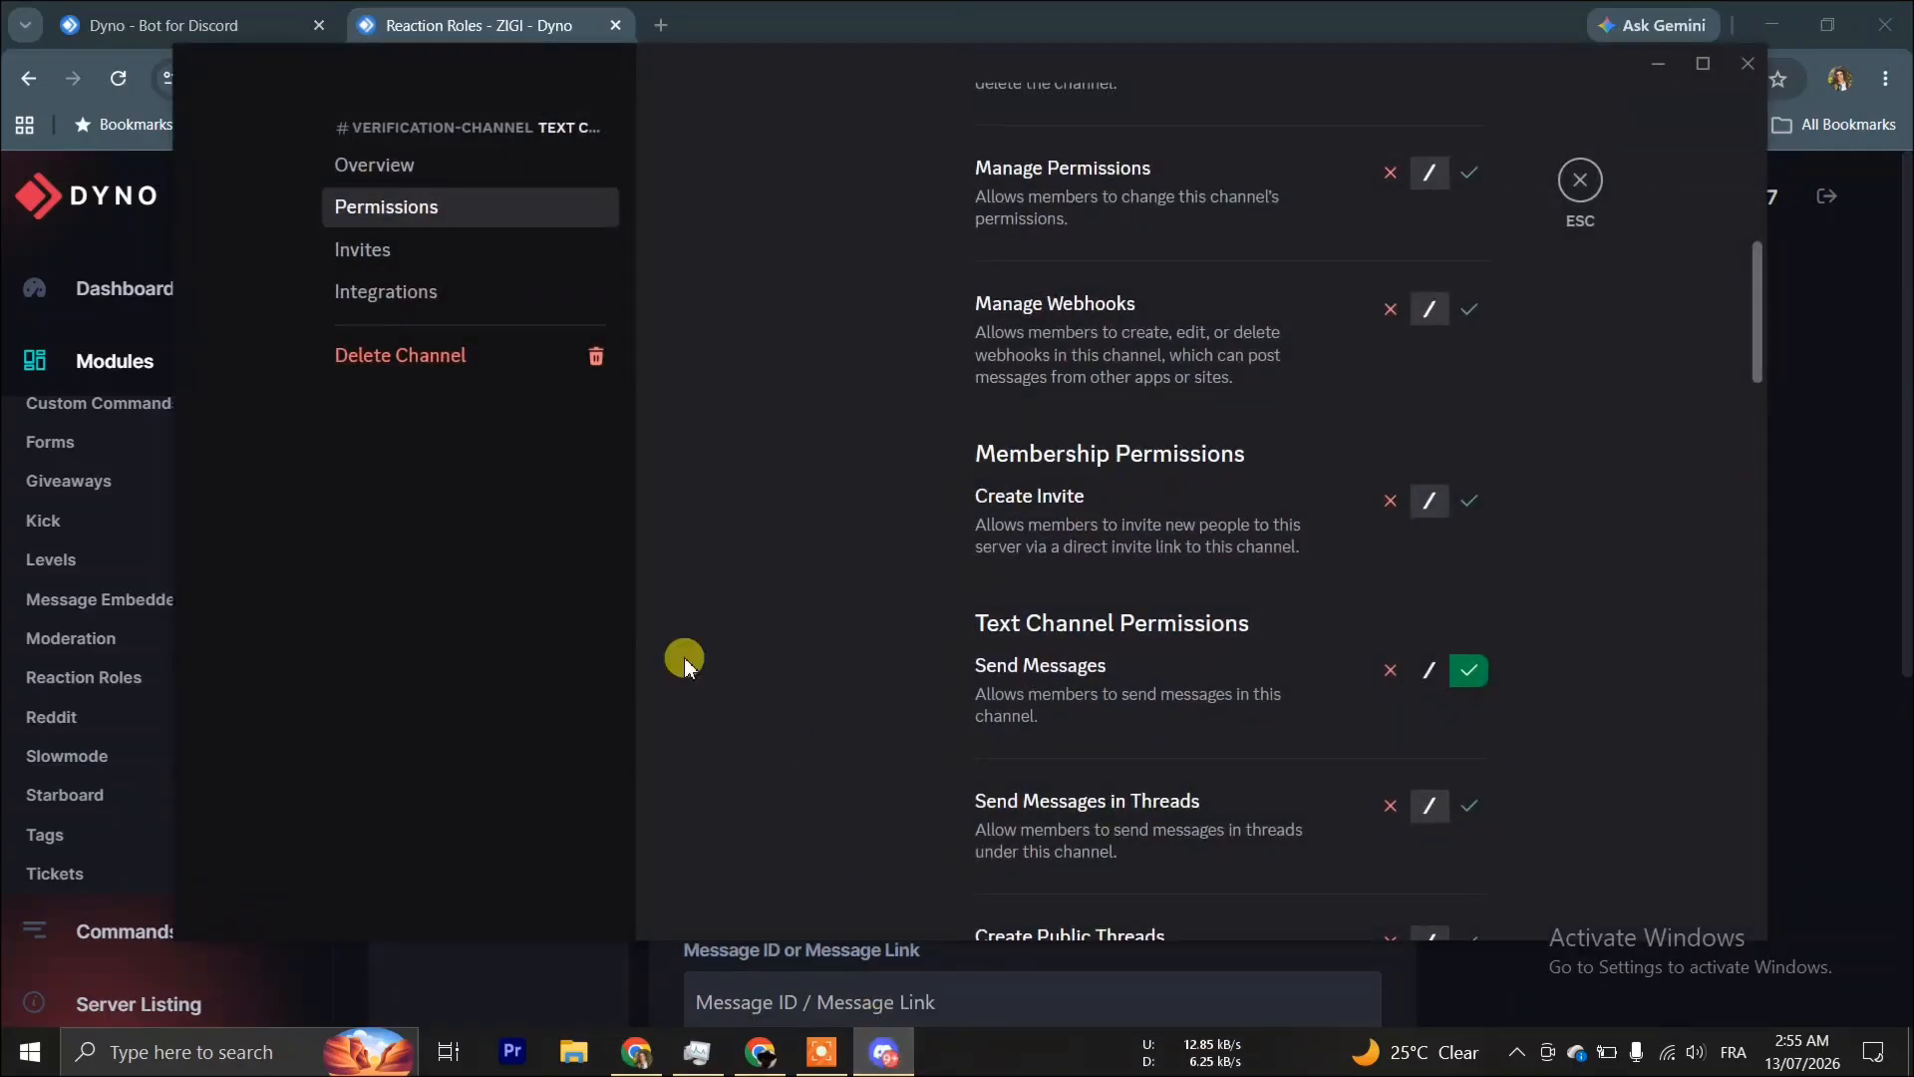
pyautogui.click(1579, 180)
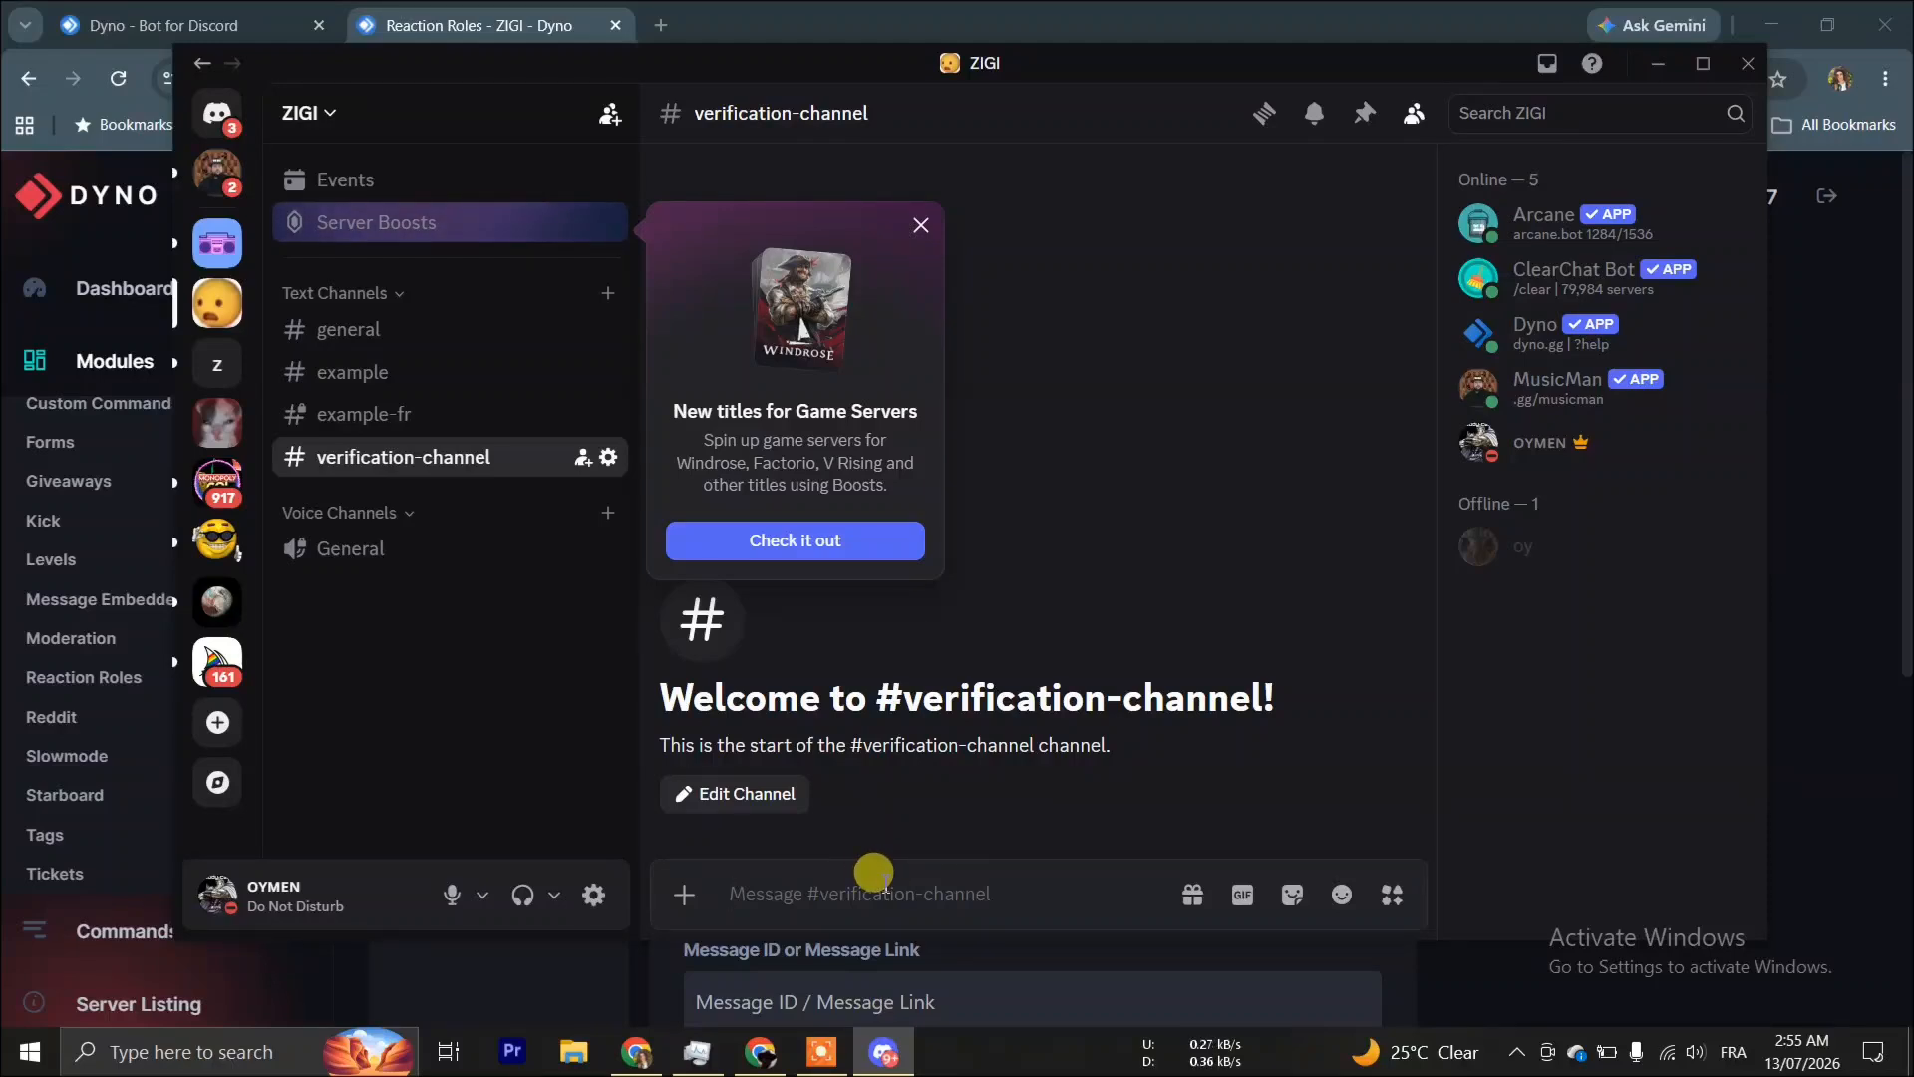
pyautogui.write('cl')
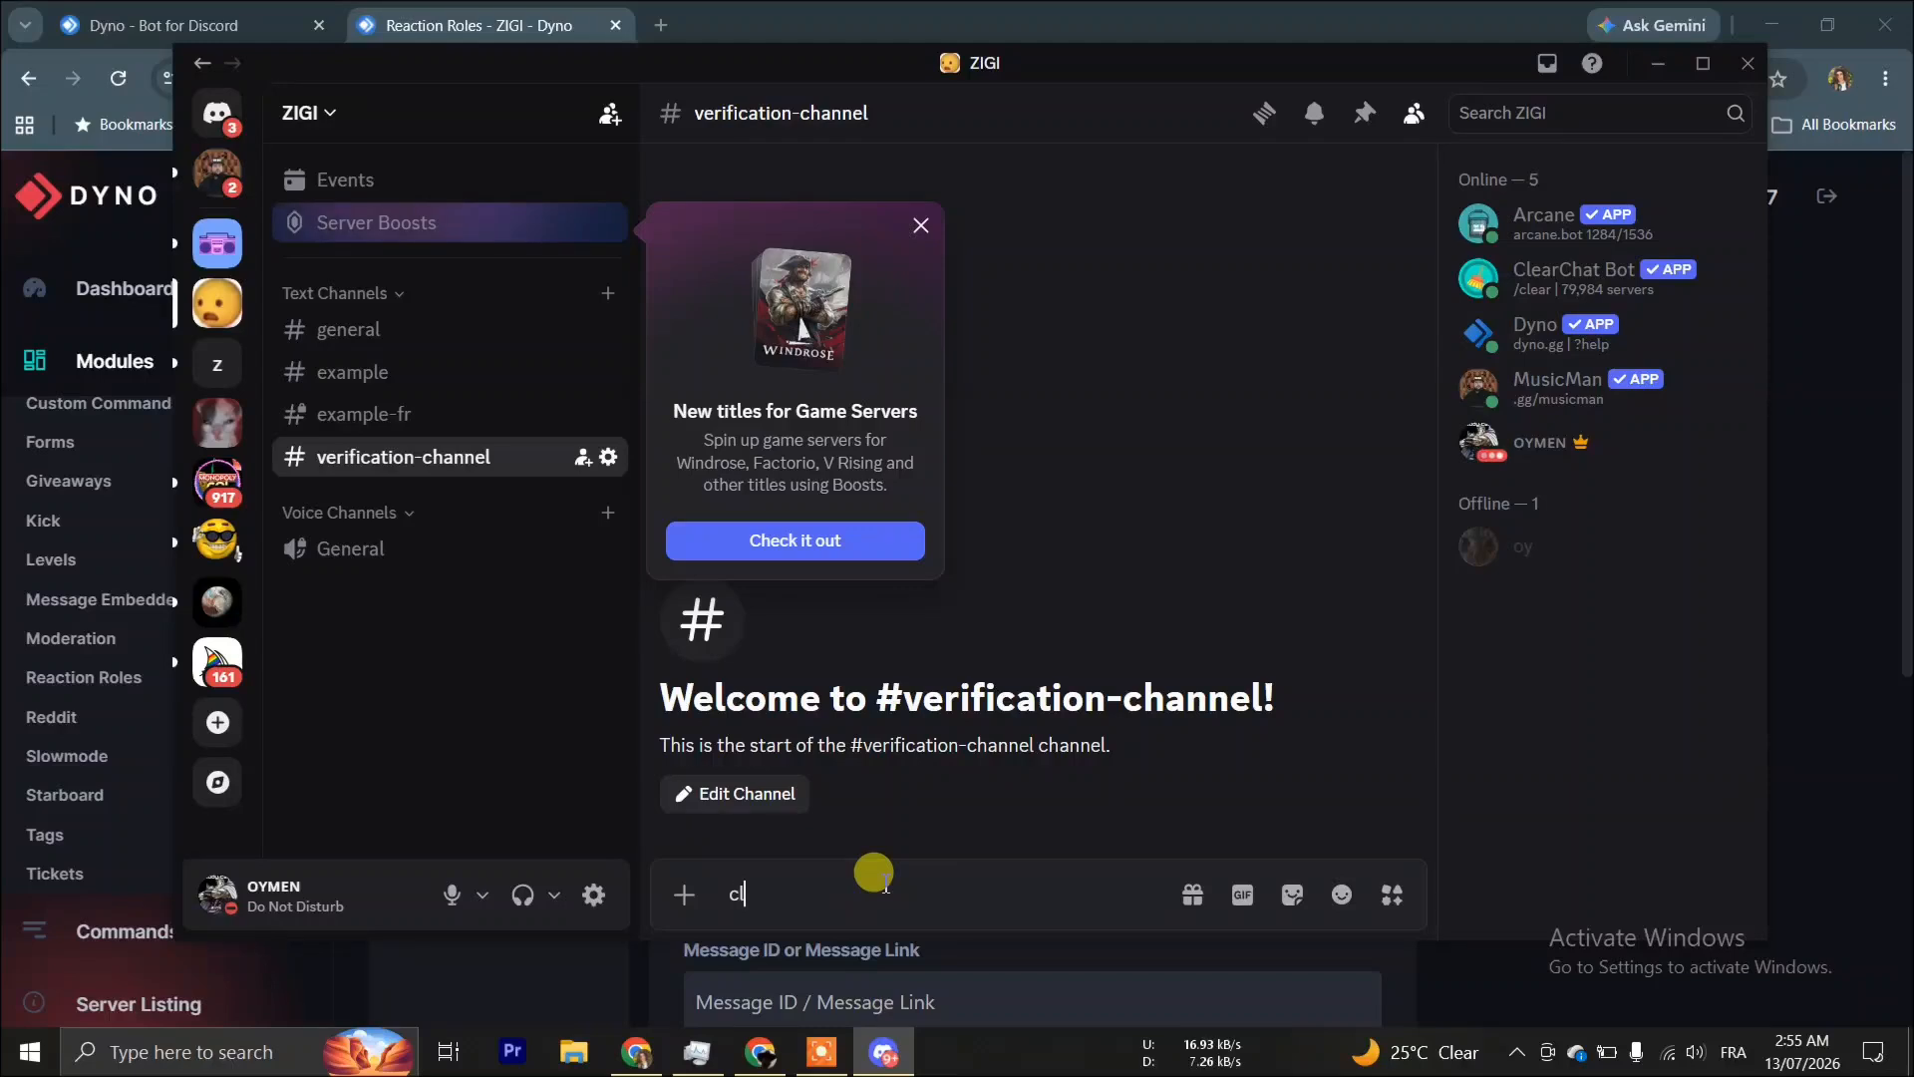
pyautogui.write('ick the')
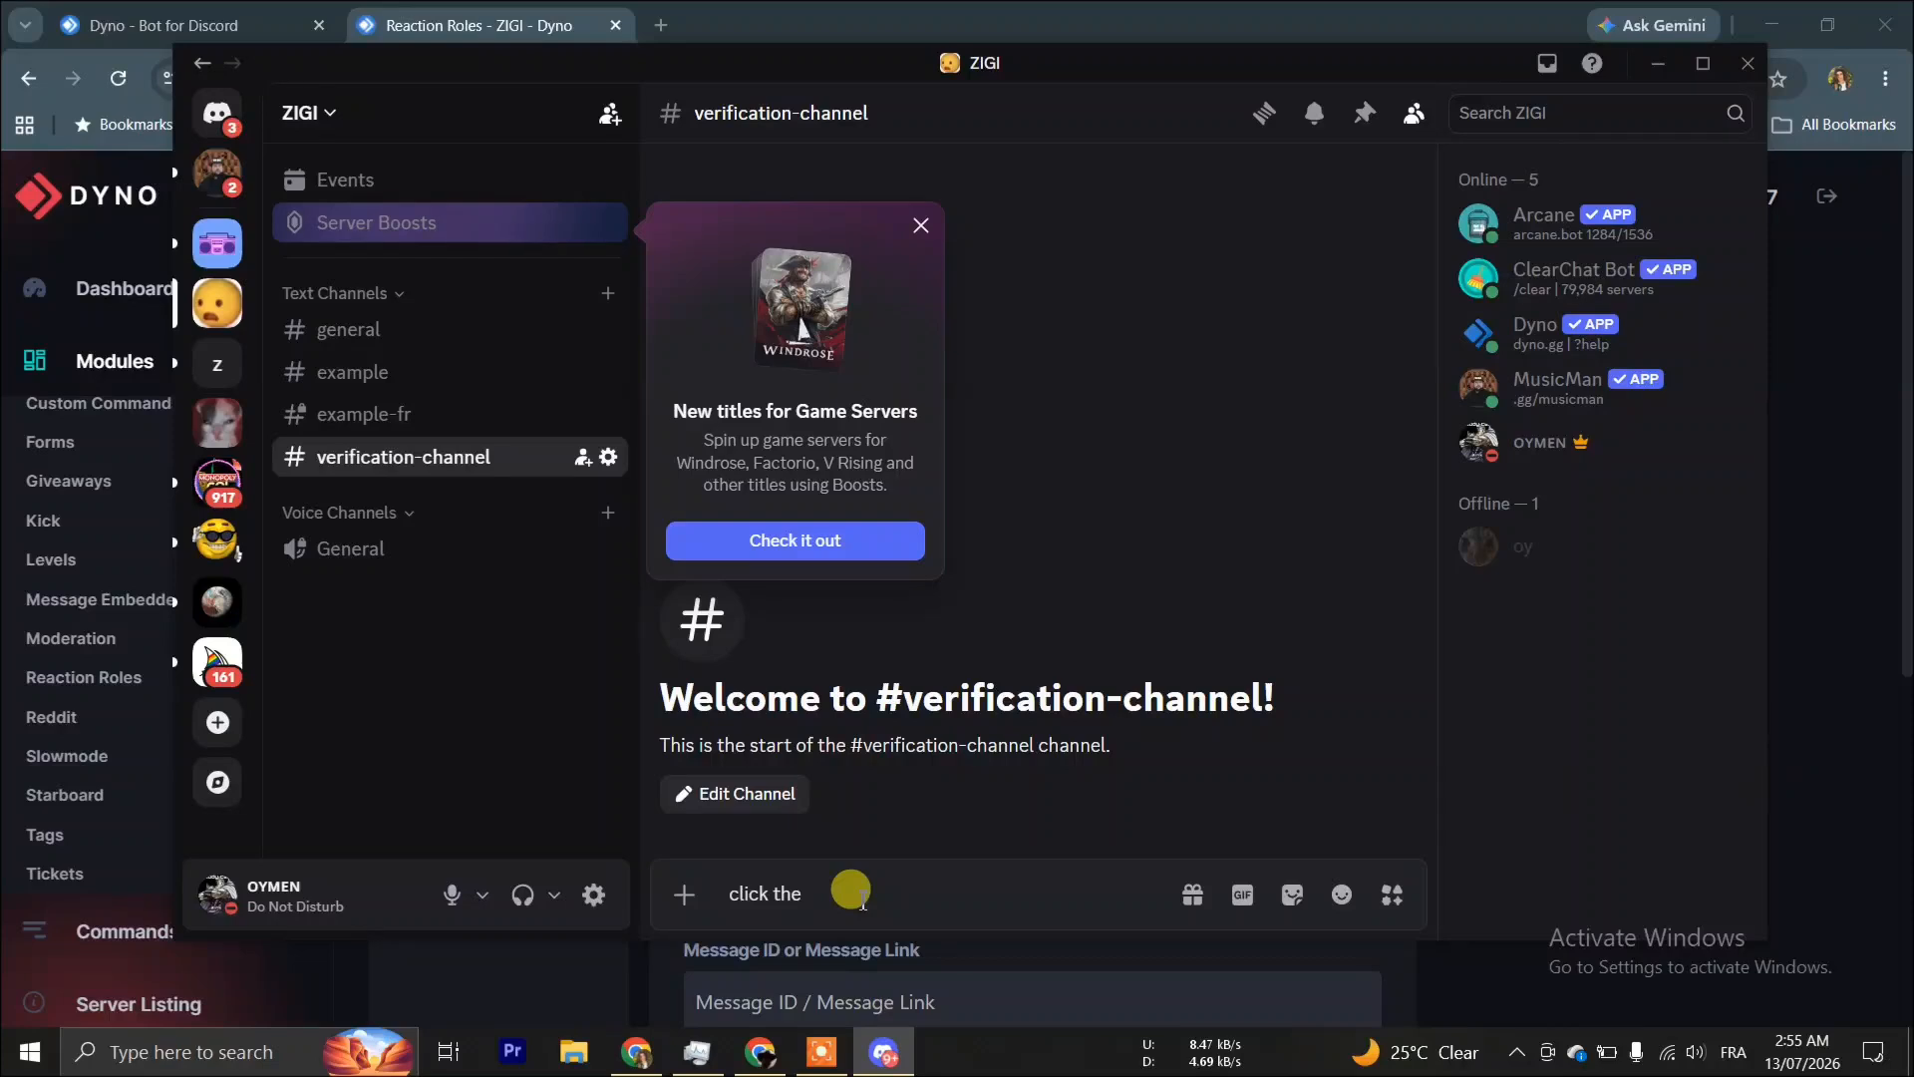
pyautogui.write('❤️')
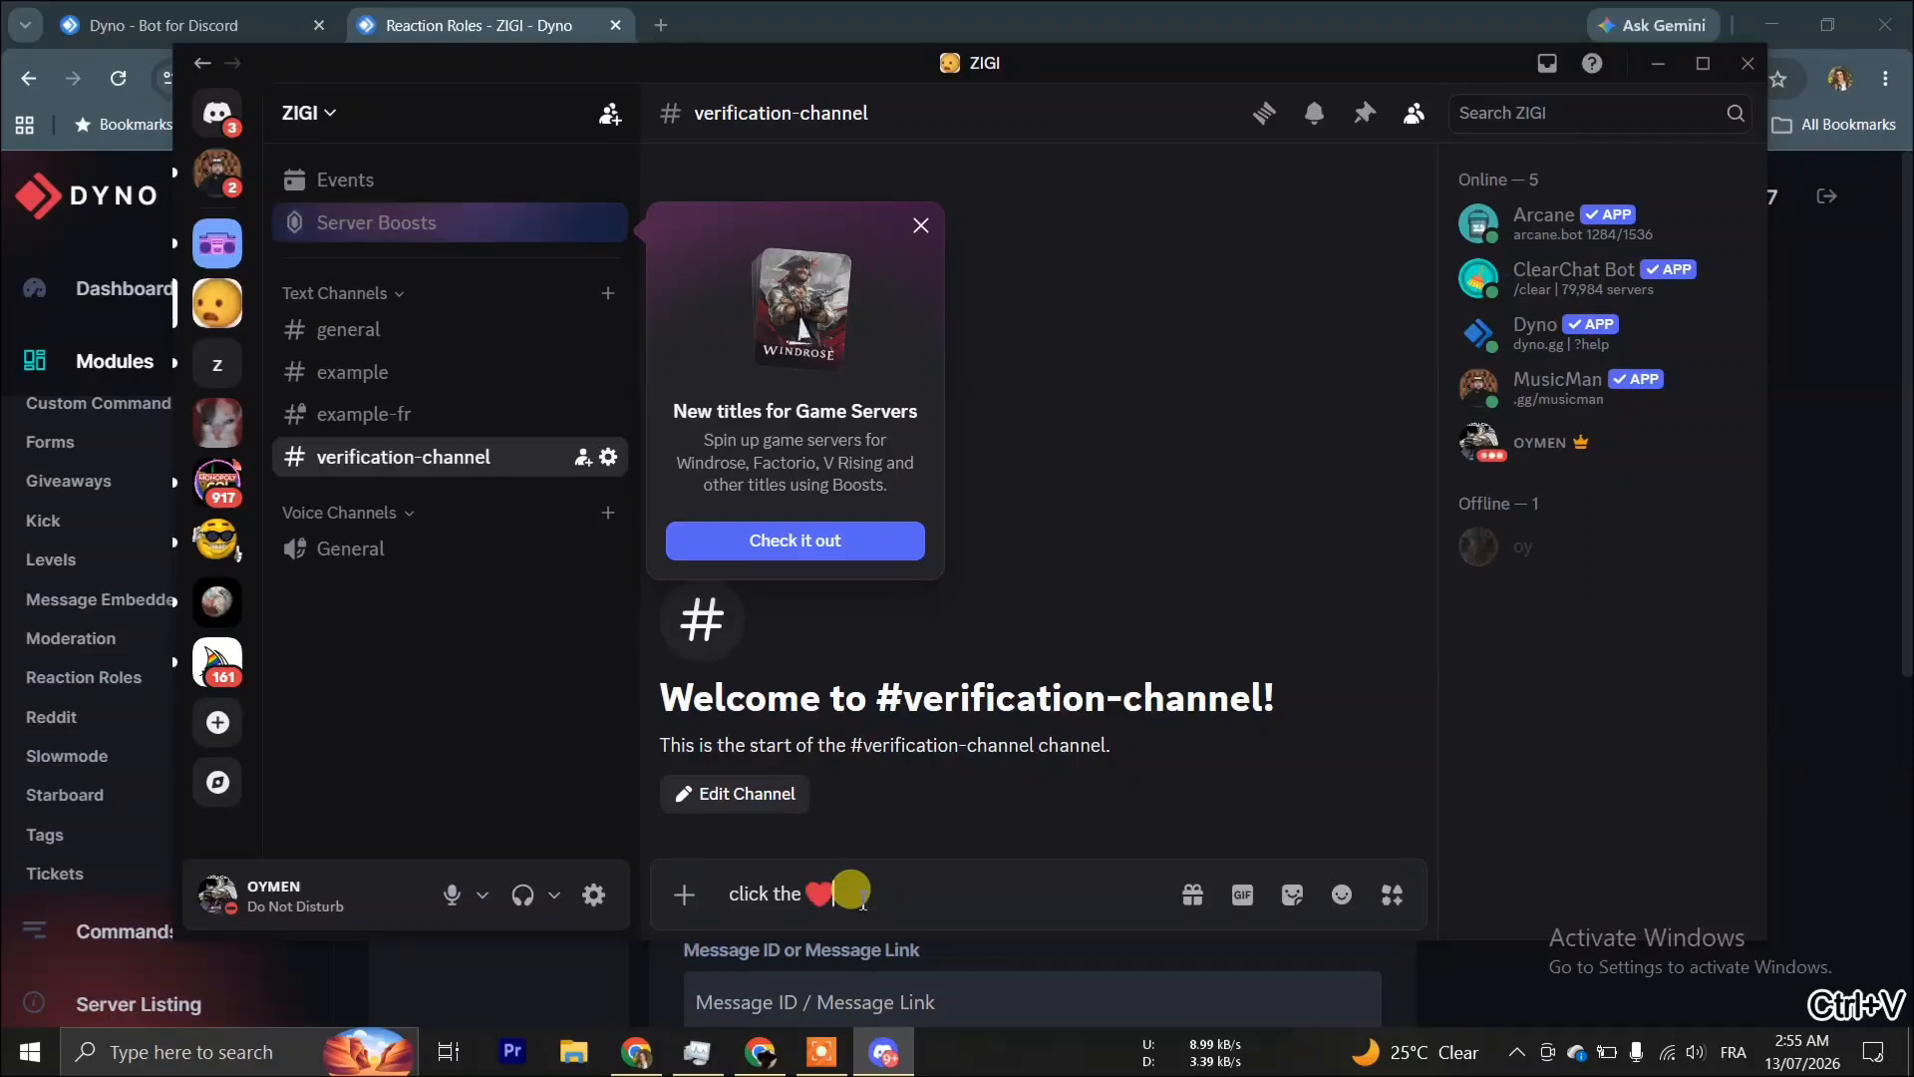
pyautogui.moveTo(863, 902)
pyautogui.mouseDown()
pyautogui.moveTo(788, 903)
pyautogui.moveTo(845, 903)
pyautogui.mouseUp()
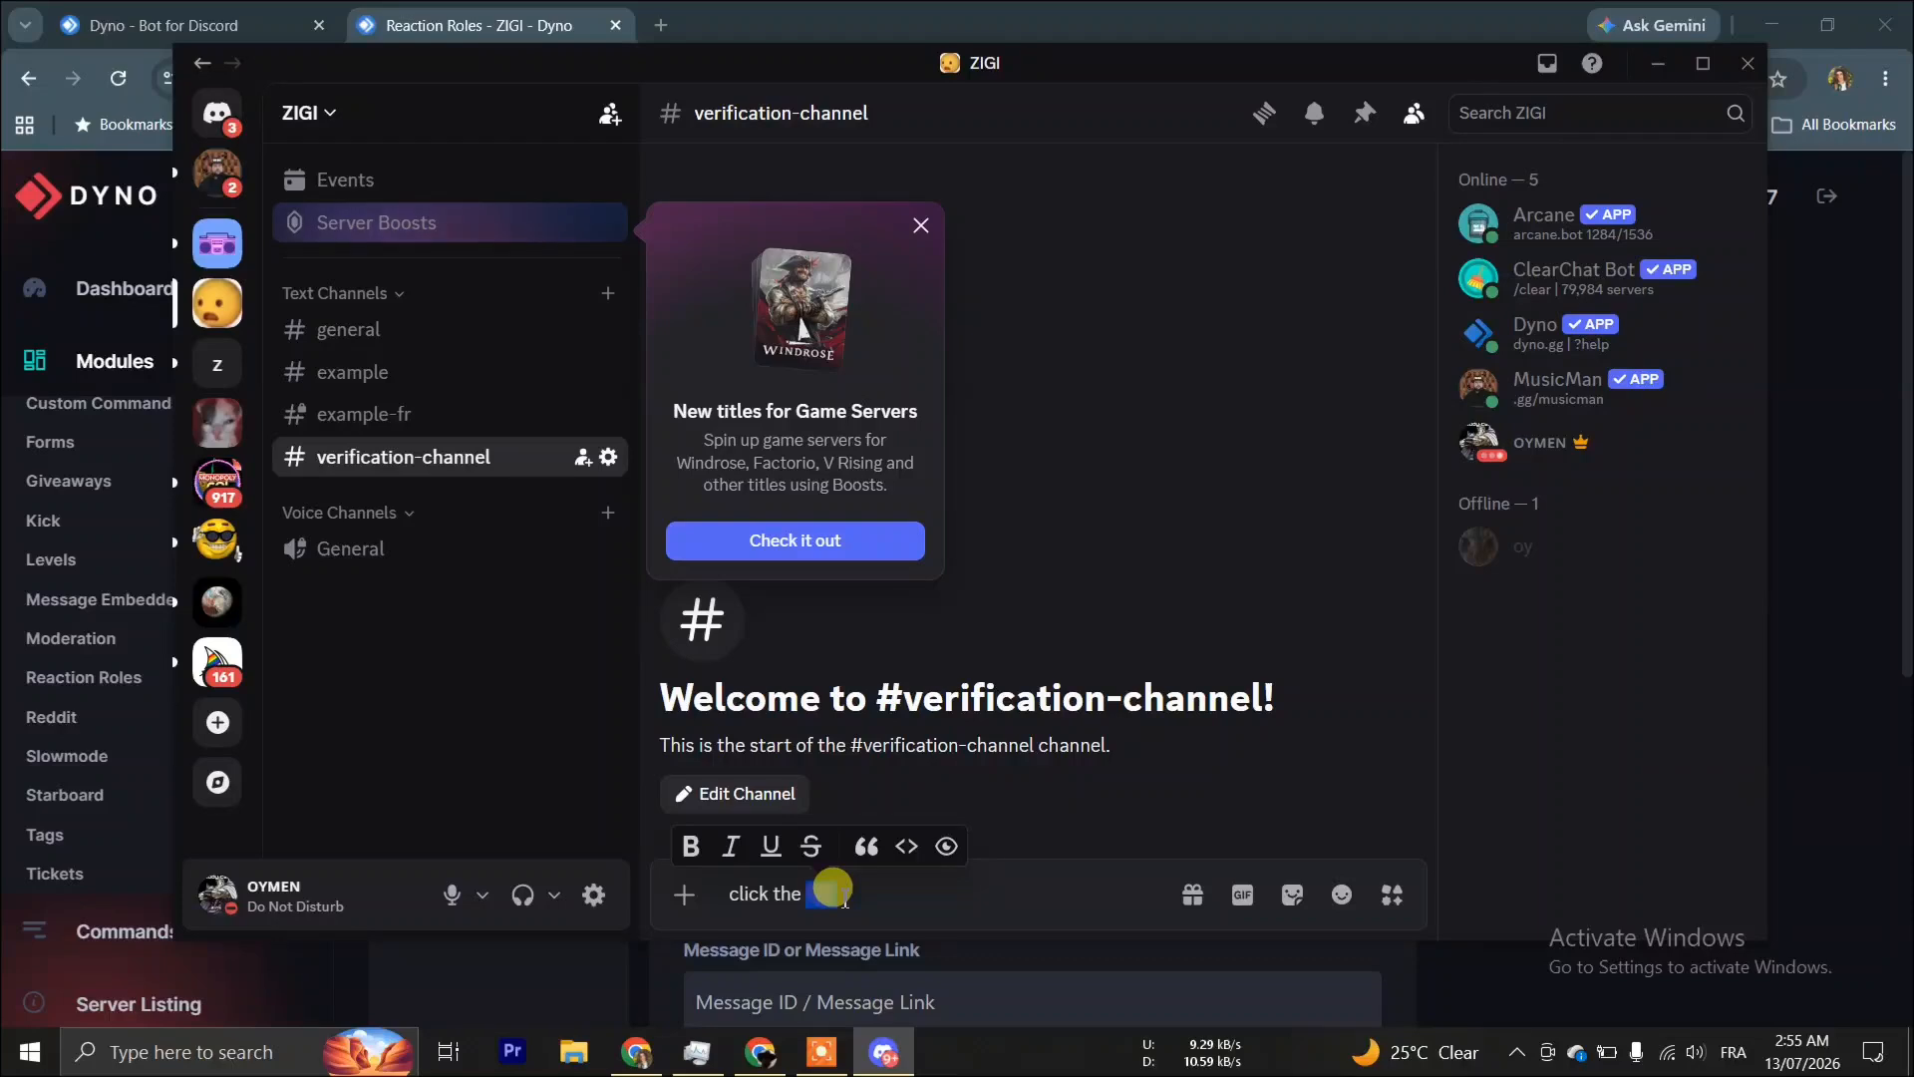
pyautogui.click(843, 897)
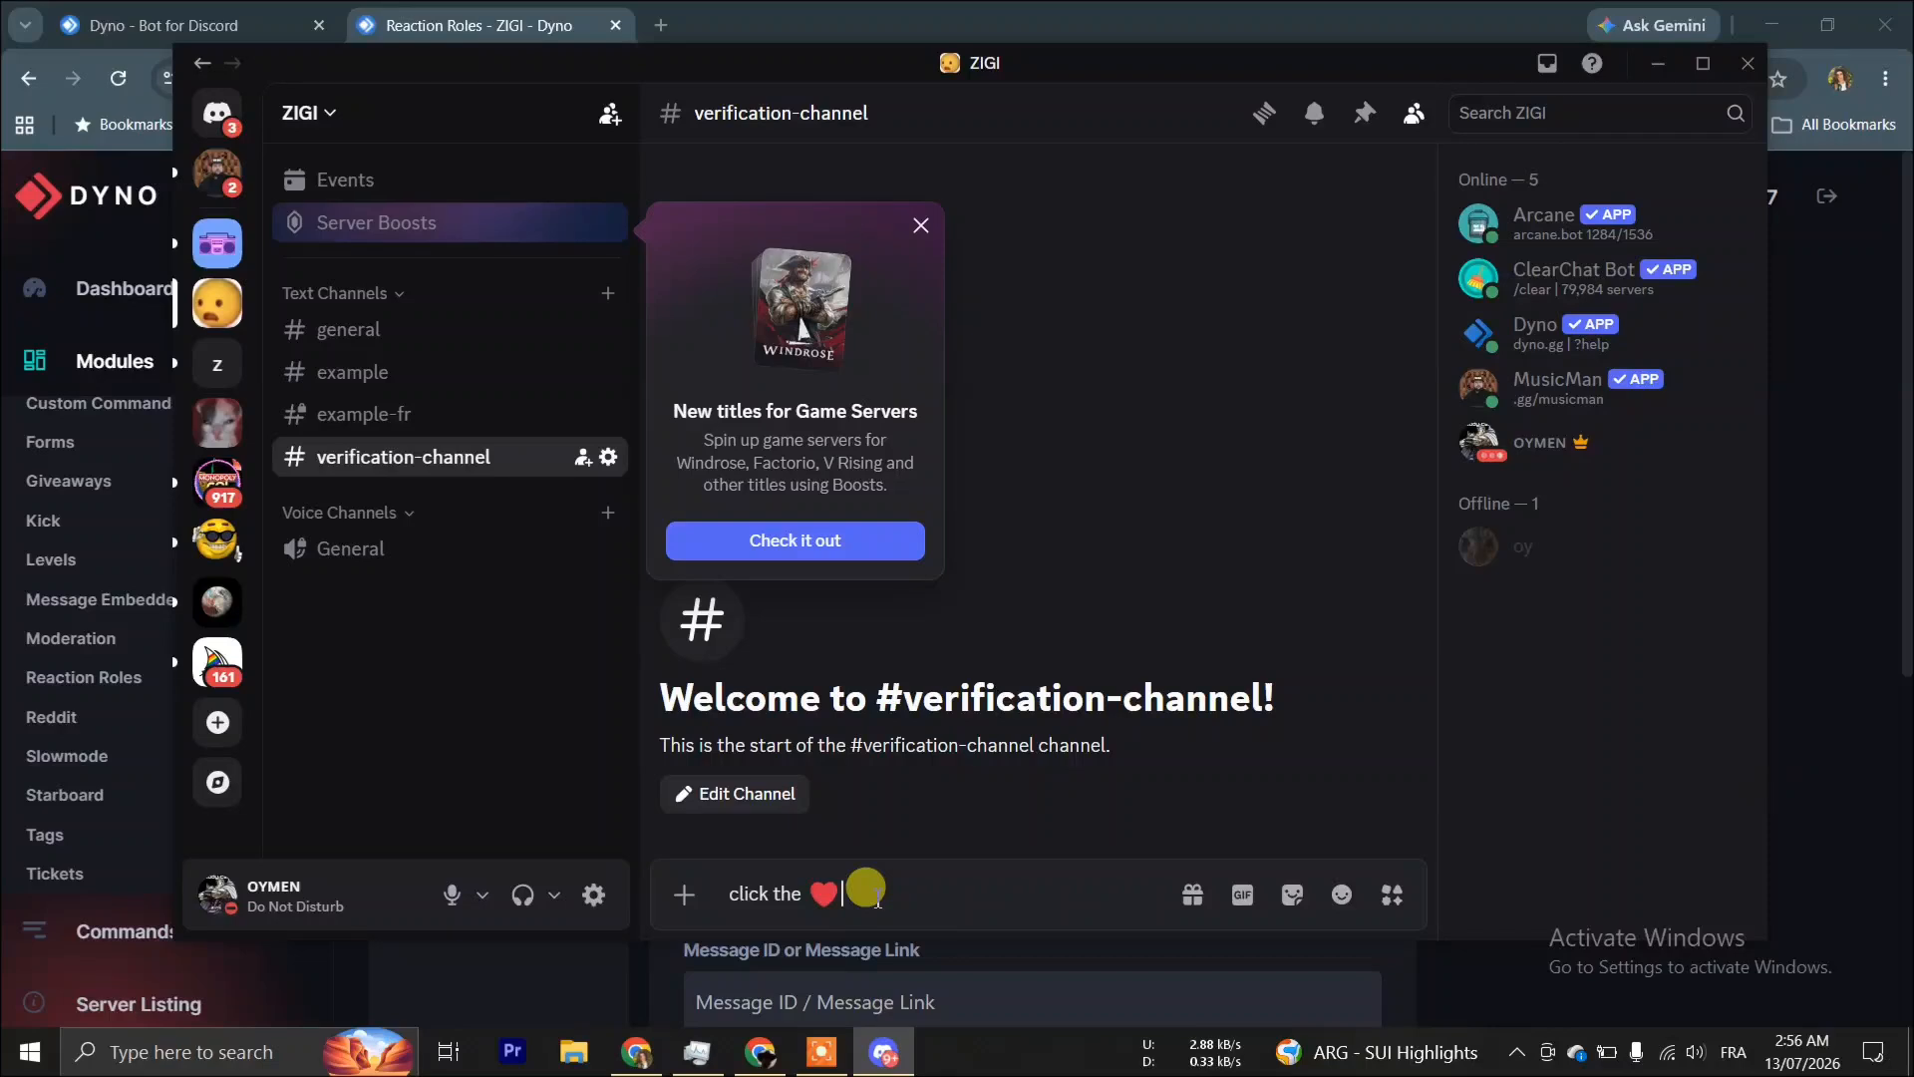
pyautogui.write('to v')
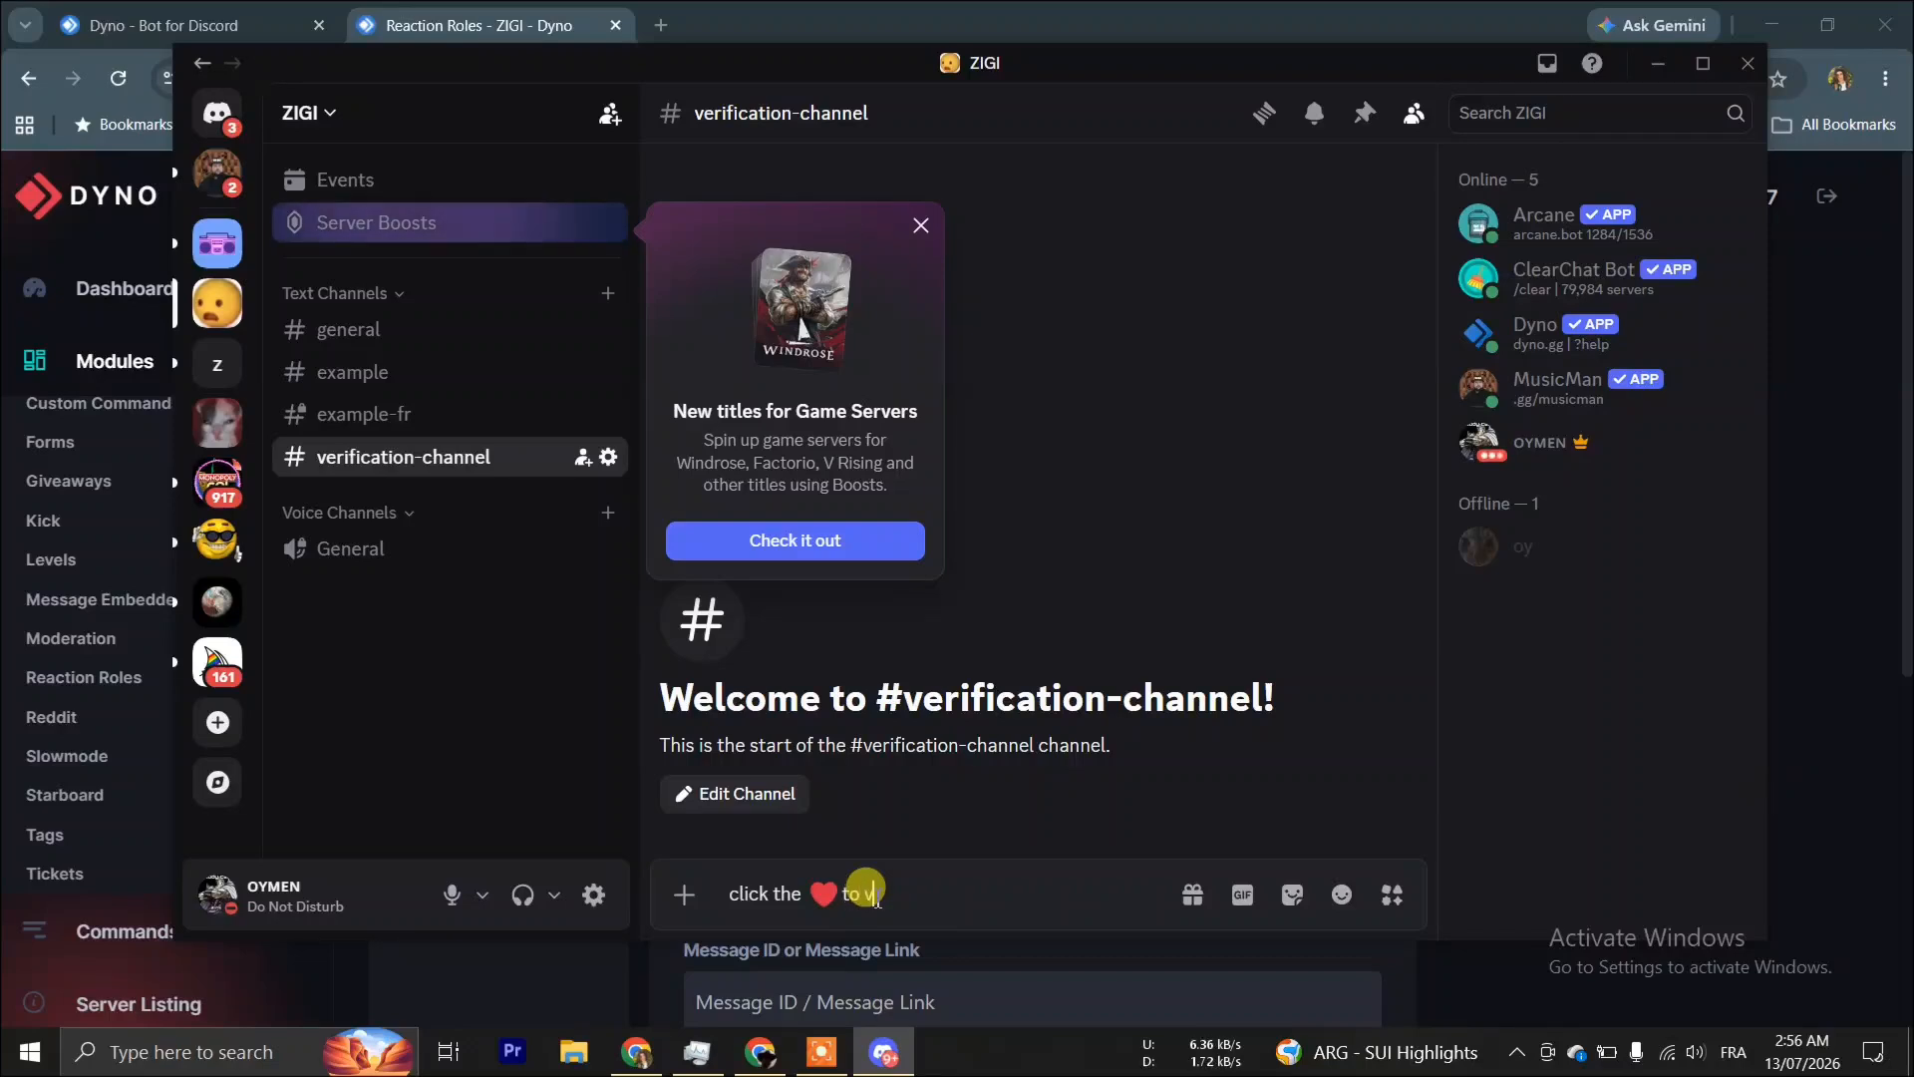
pyautogui.write('erify')
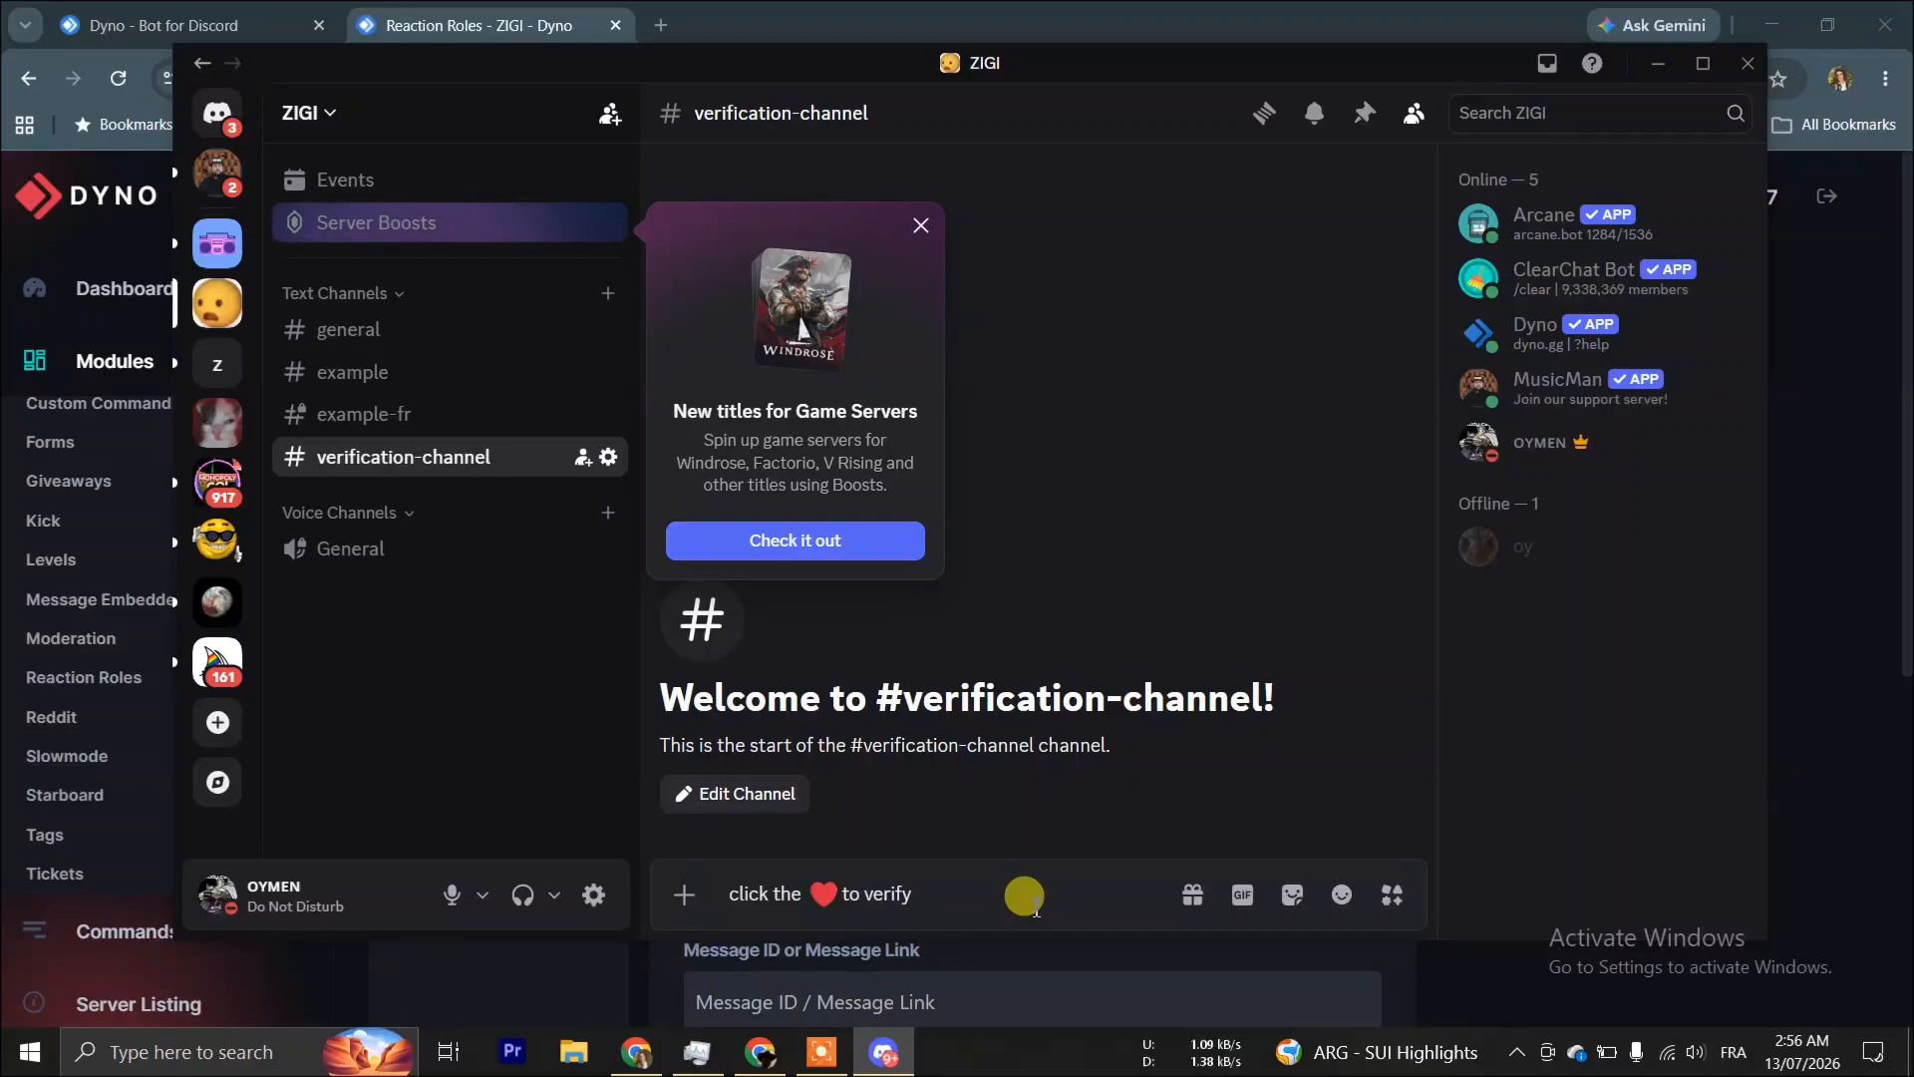
pyautogui.press('Return')
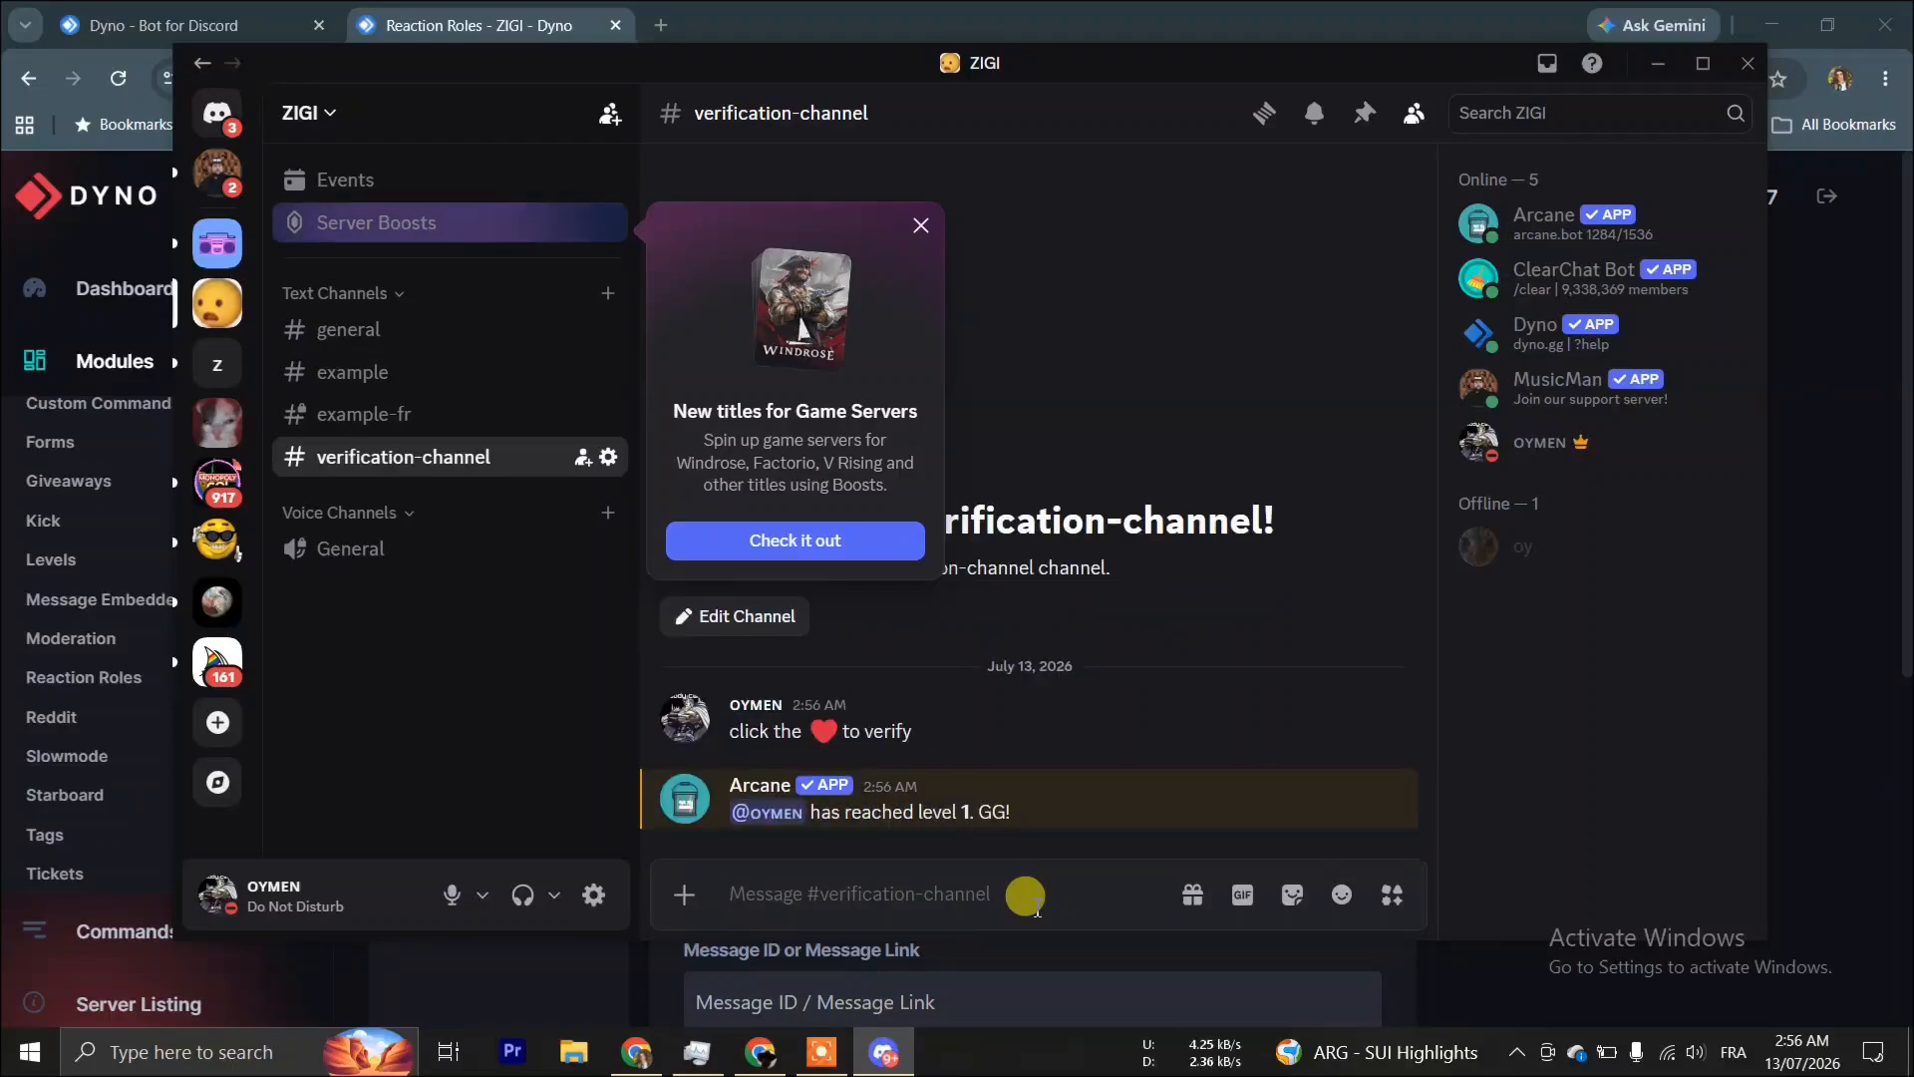
# Copy the message link of the "click the ❤️ to verify" post.
pyautogui.moveTo(1239, 740)
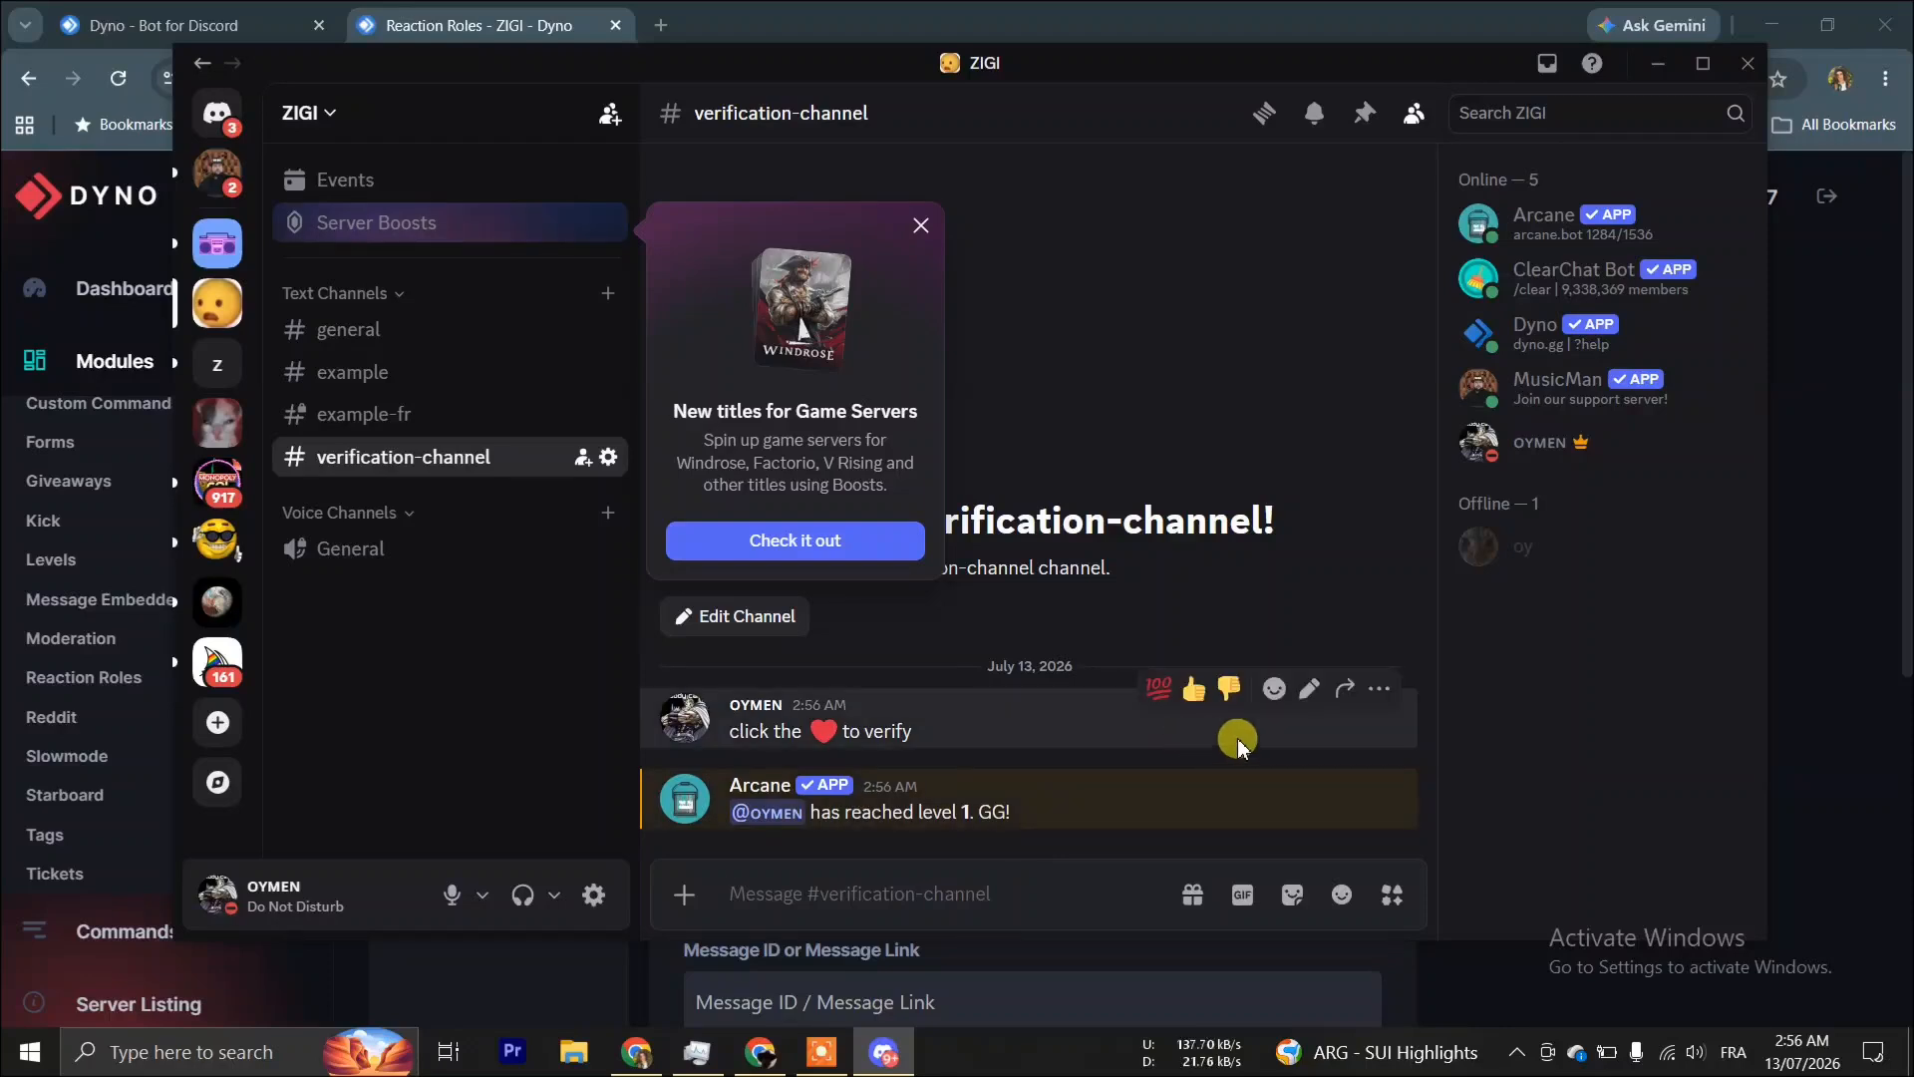
pyautogui.click(1381, 689)
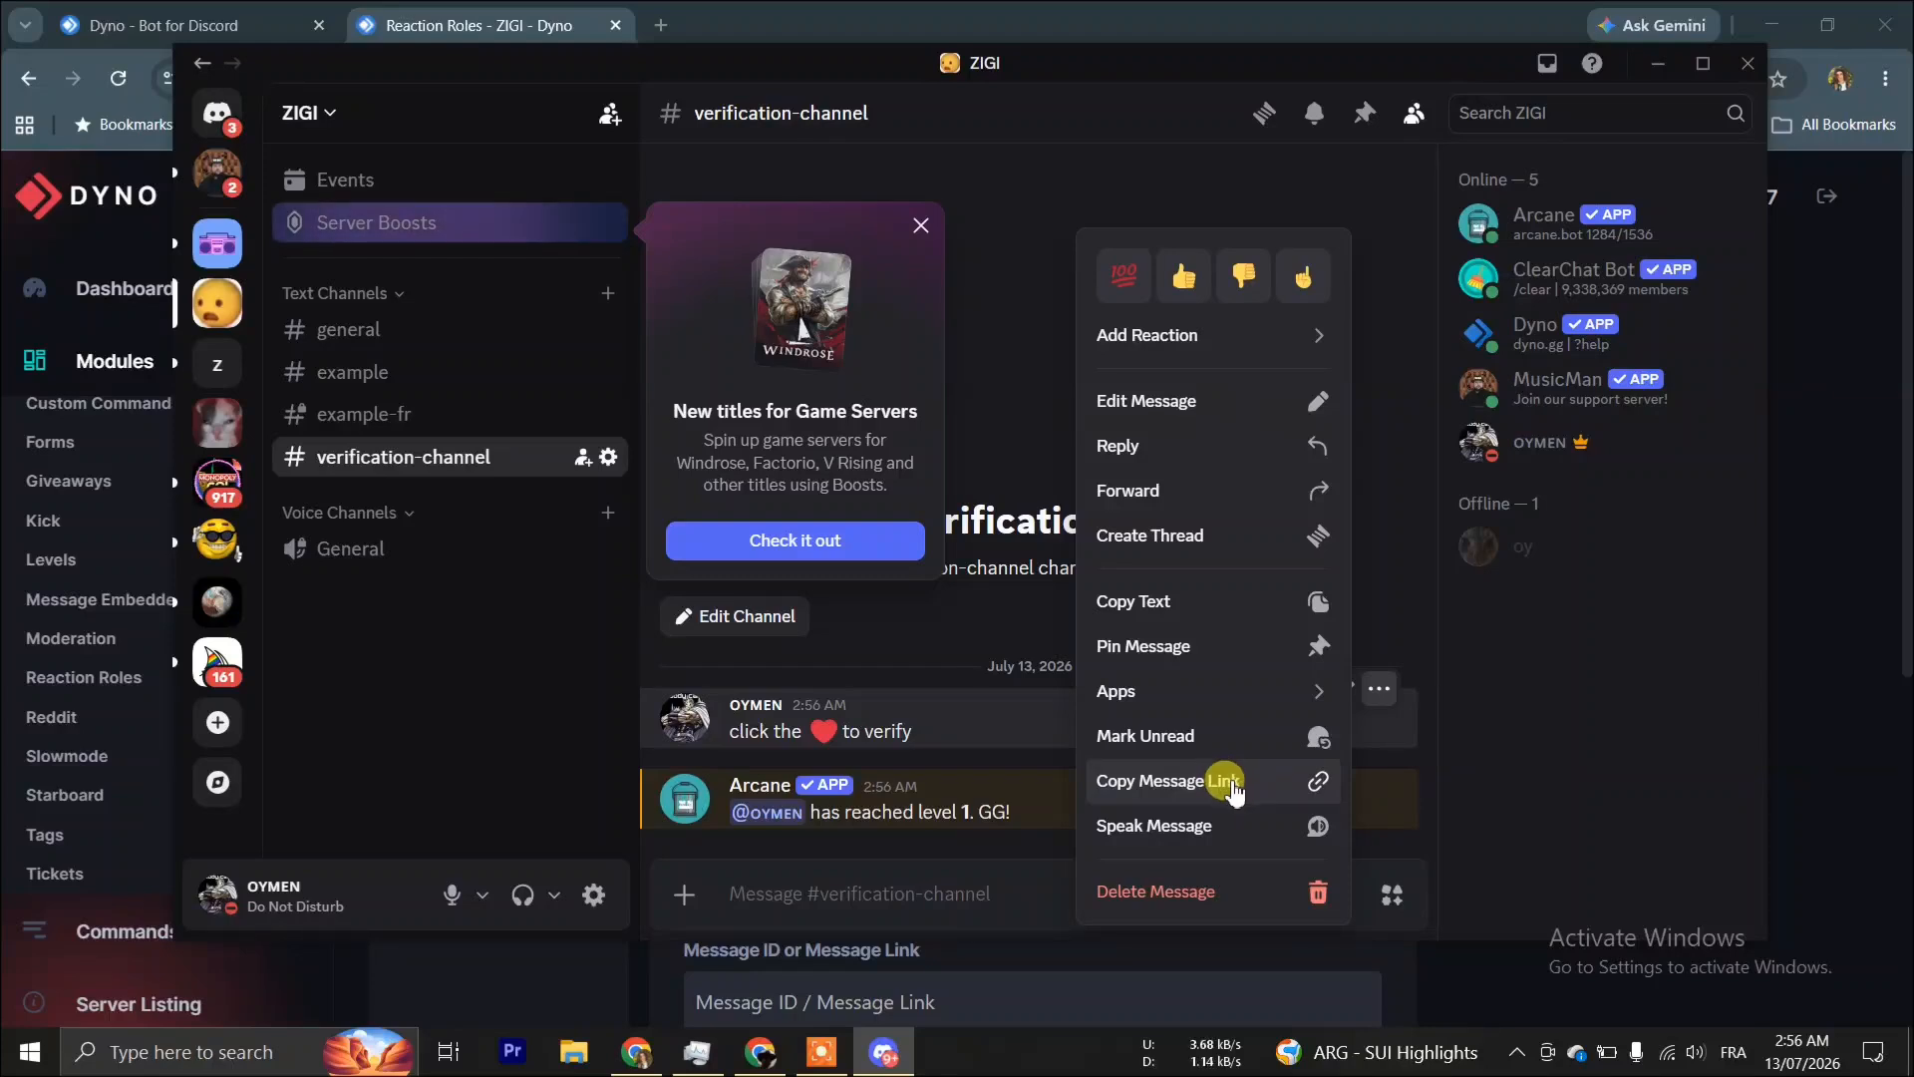
pyautogui.click(1233, 787)
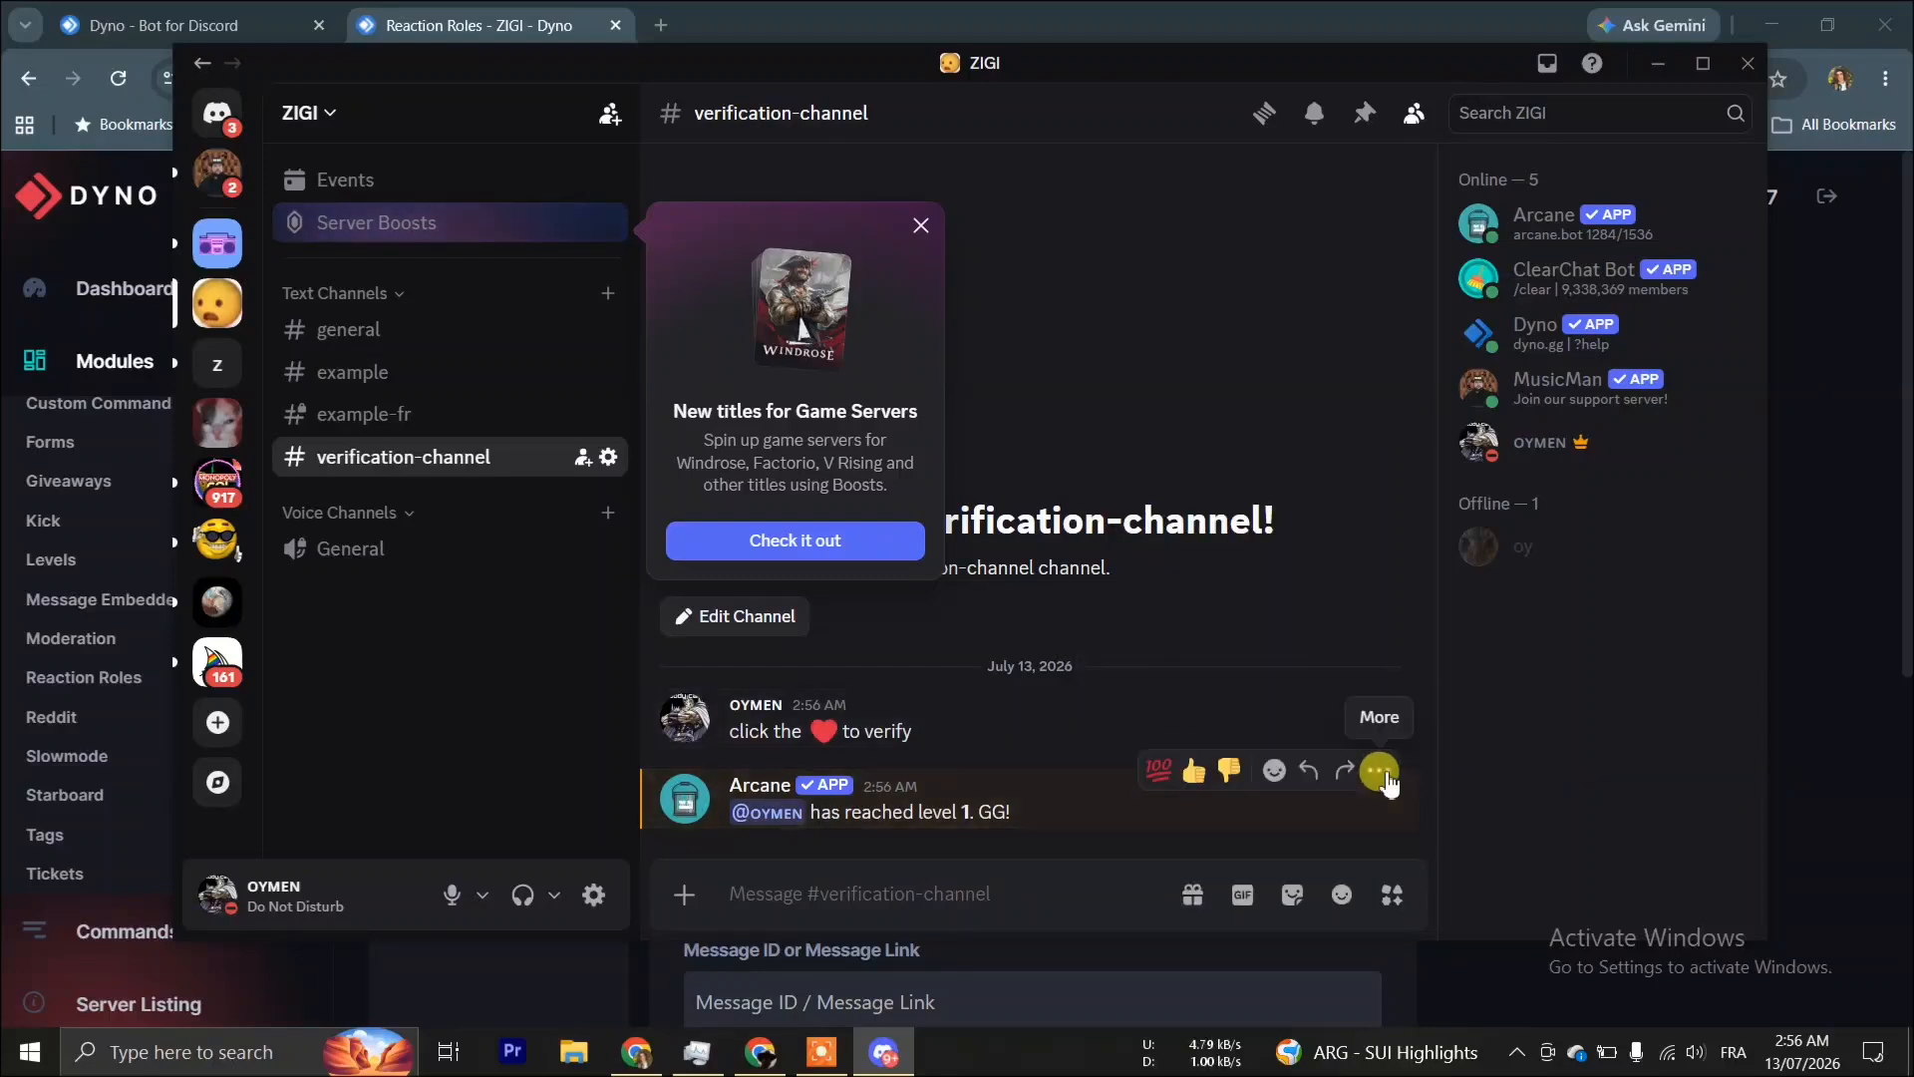
pyautogui.click(1379, 688)
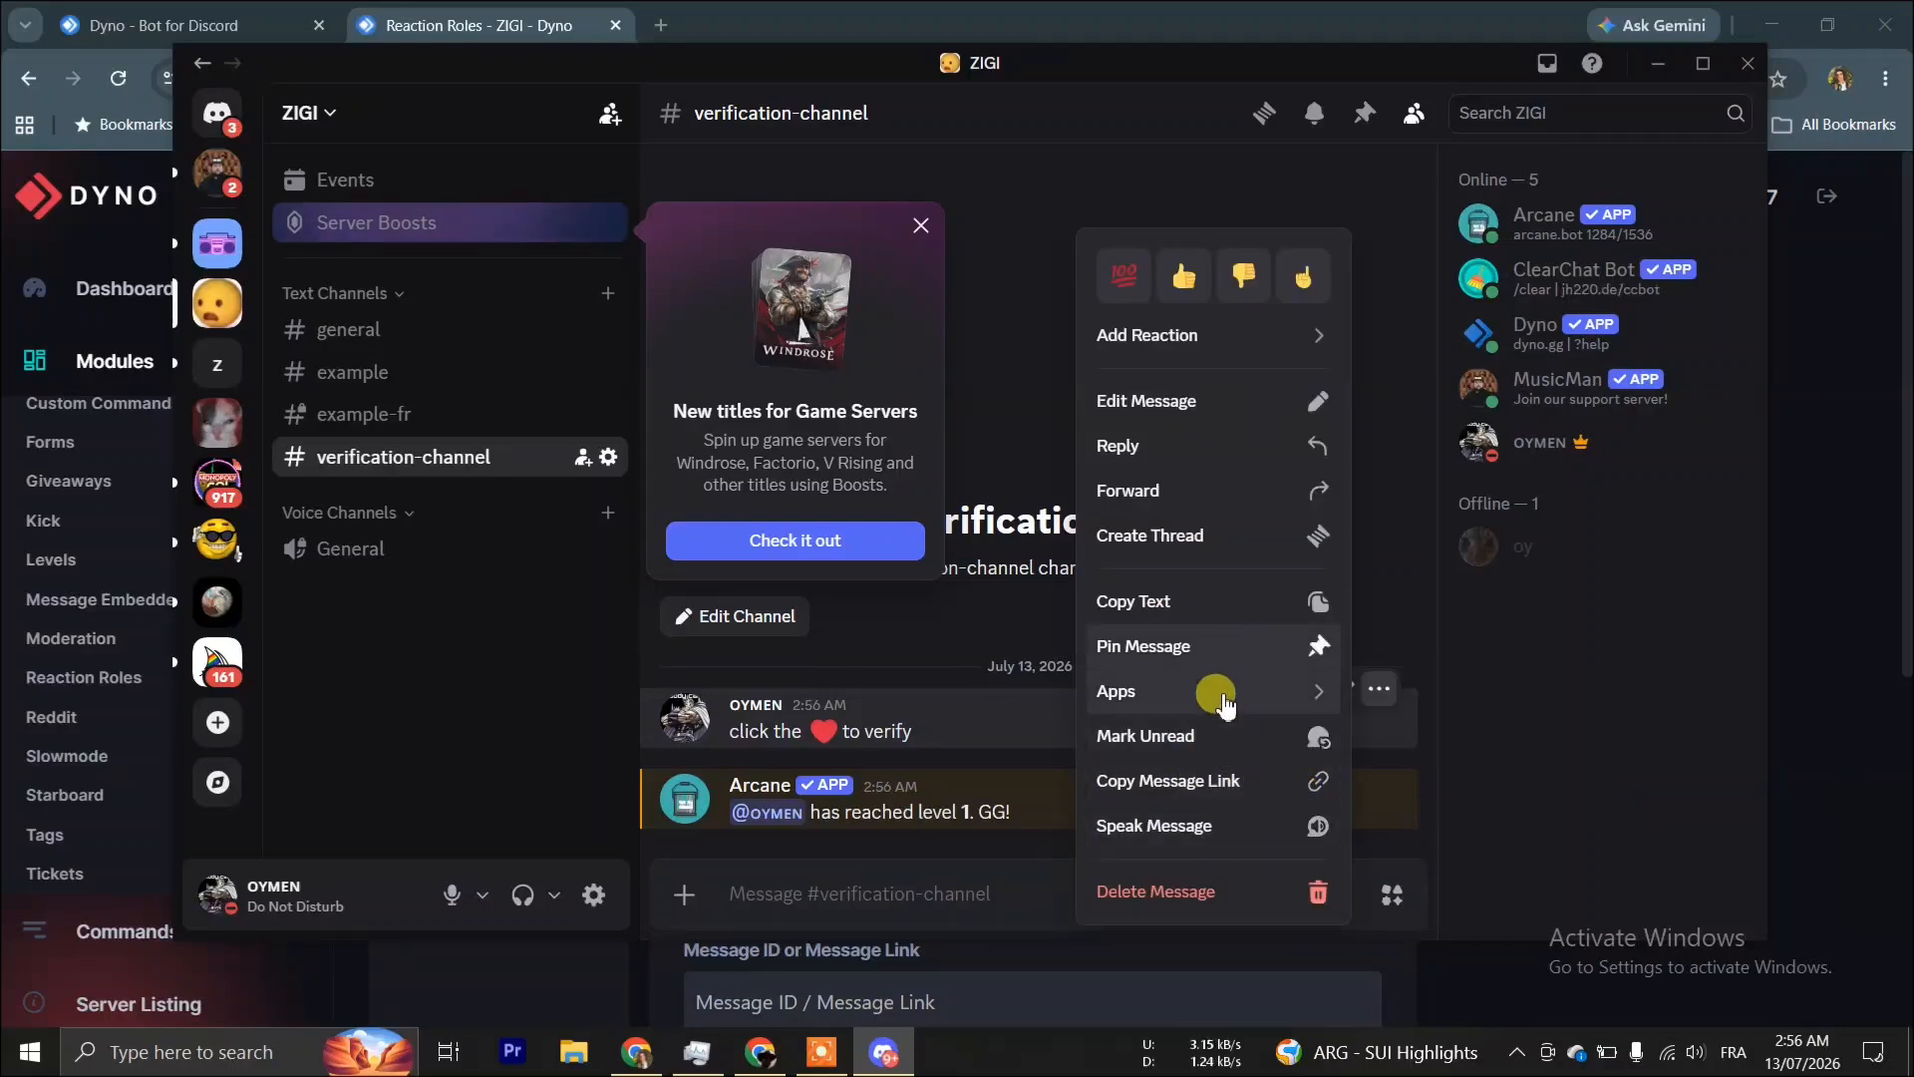
pyautogui.click(1505, 808)
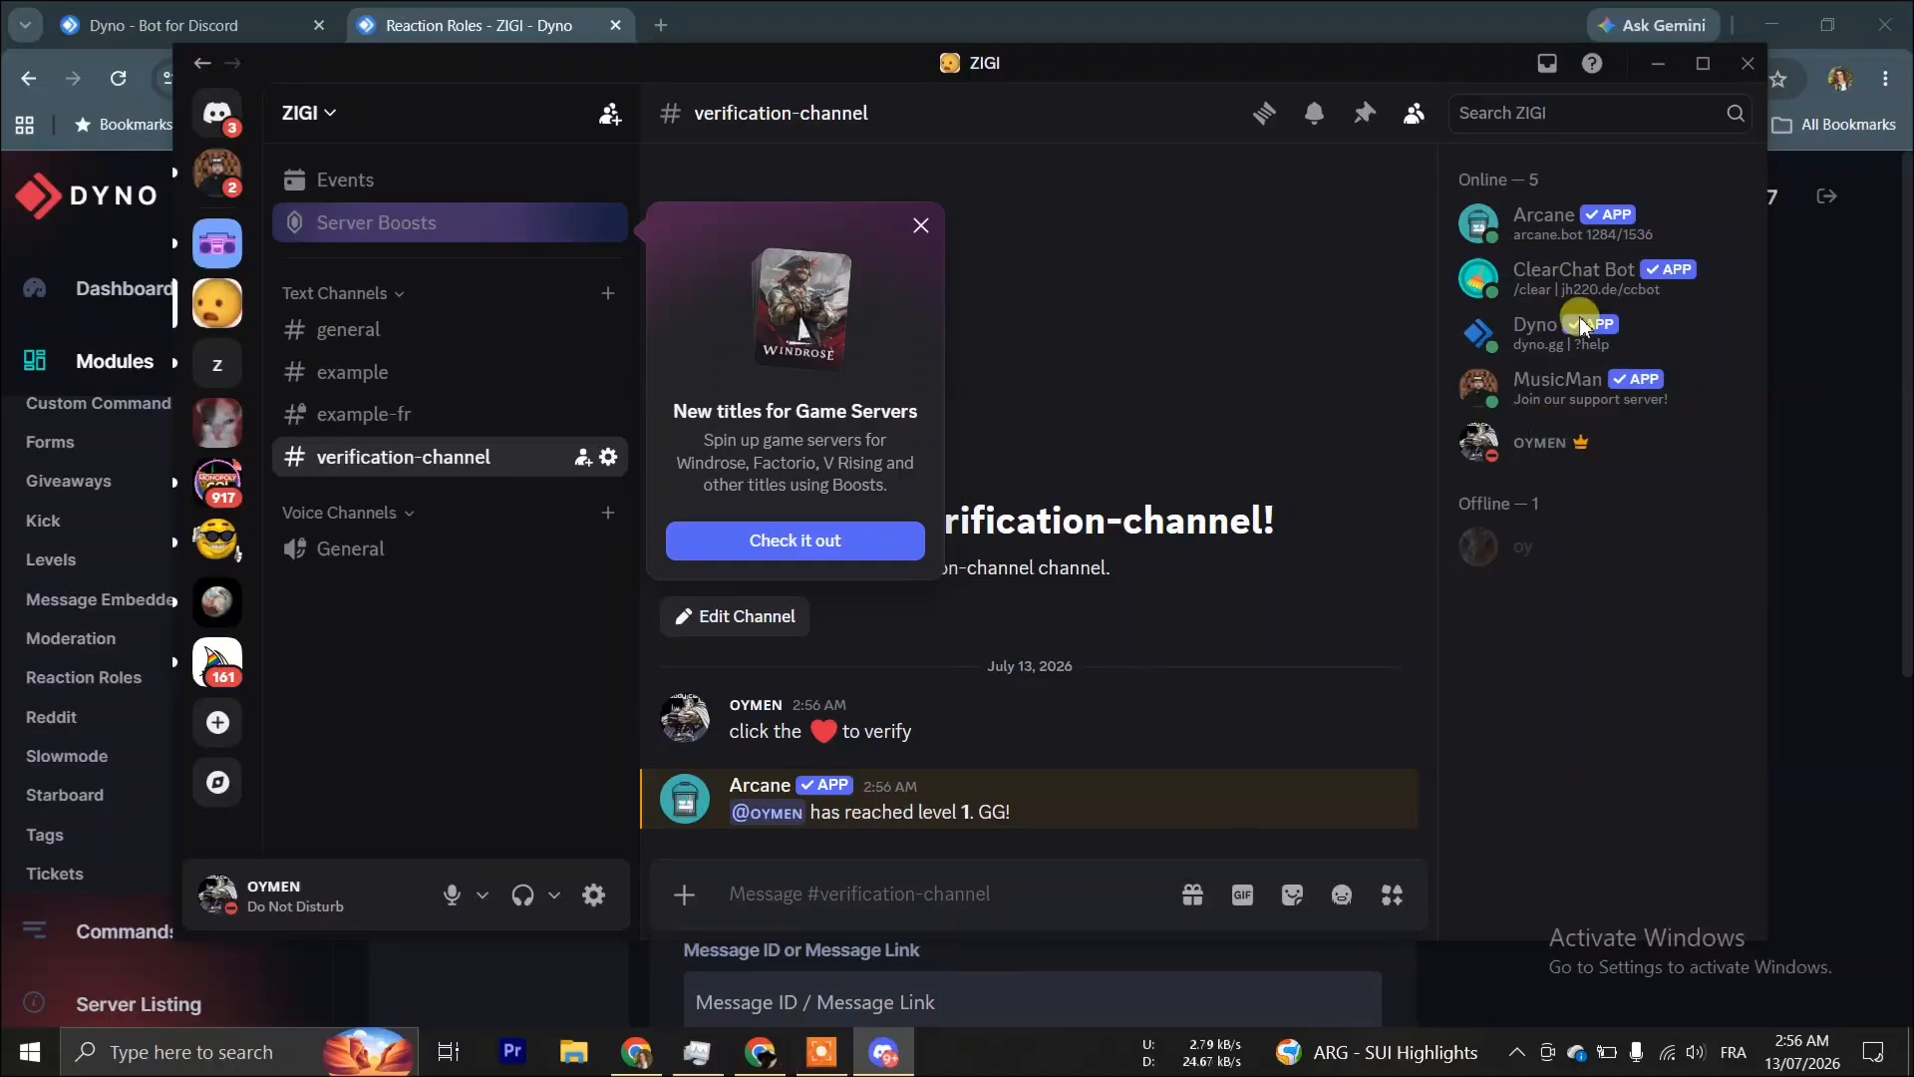
# Return to Dyno's Reaction Roles page in the browser and paste the copied link as the existing message's ID or link.
pyautogui.click(1658, 63)
pyautogui.scroll(-1, 919, 833)
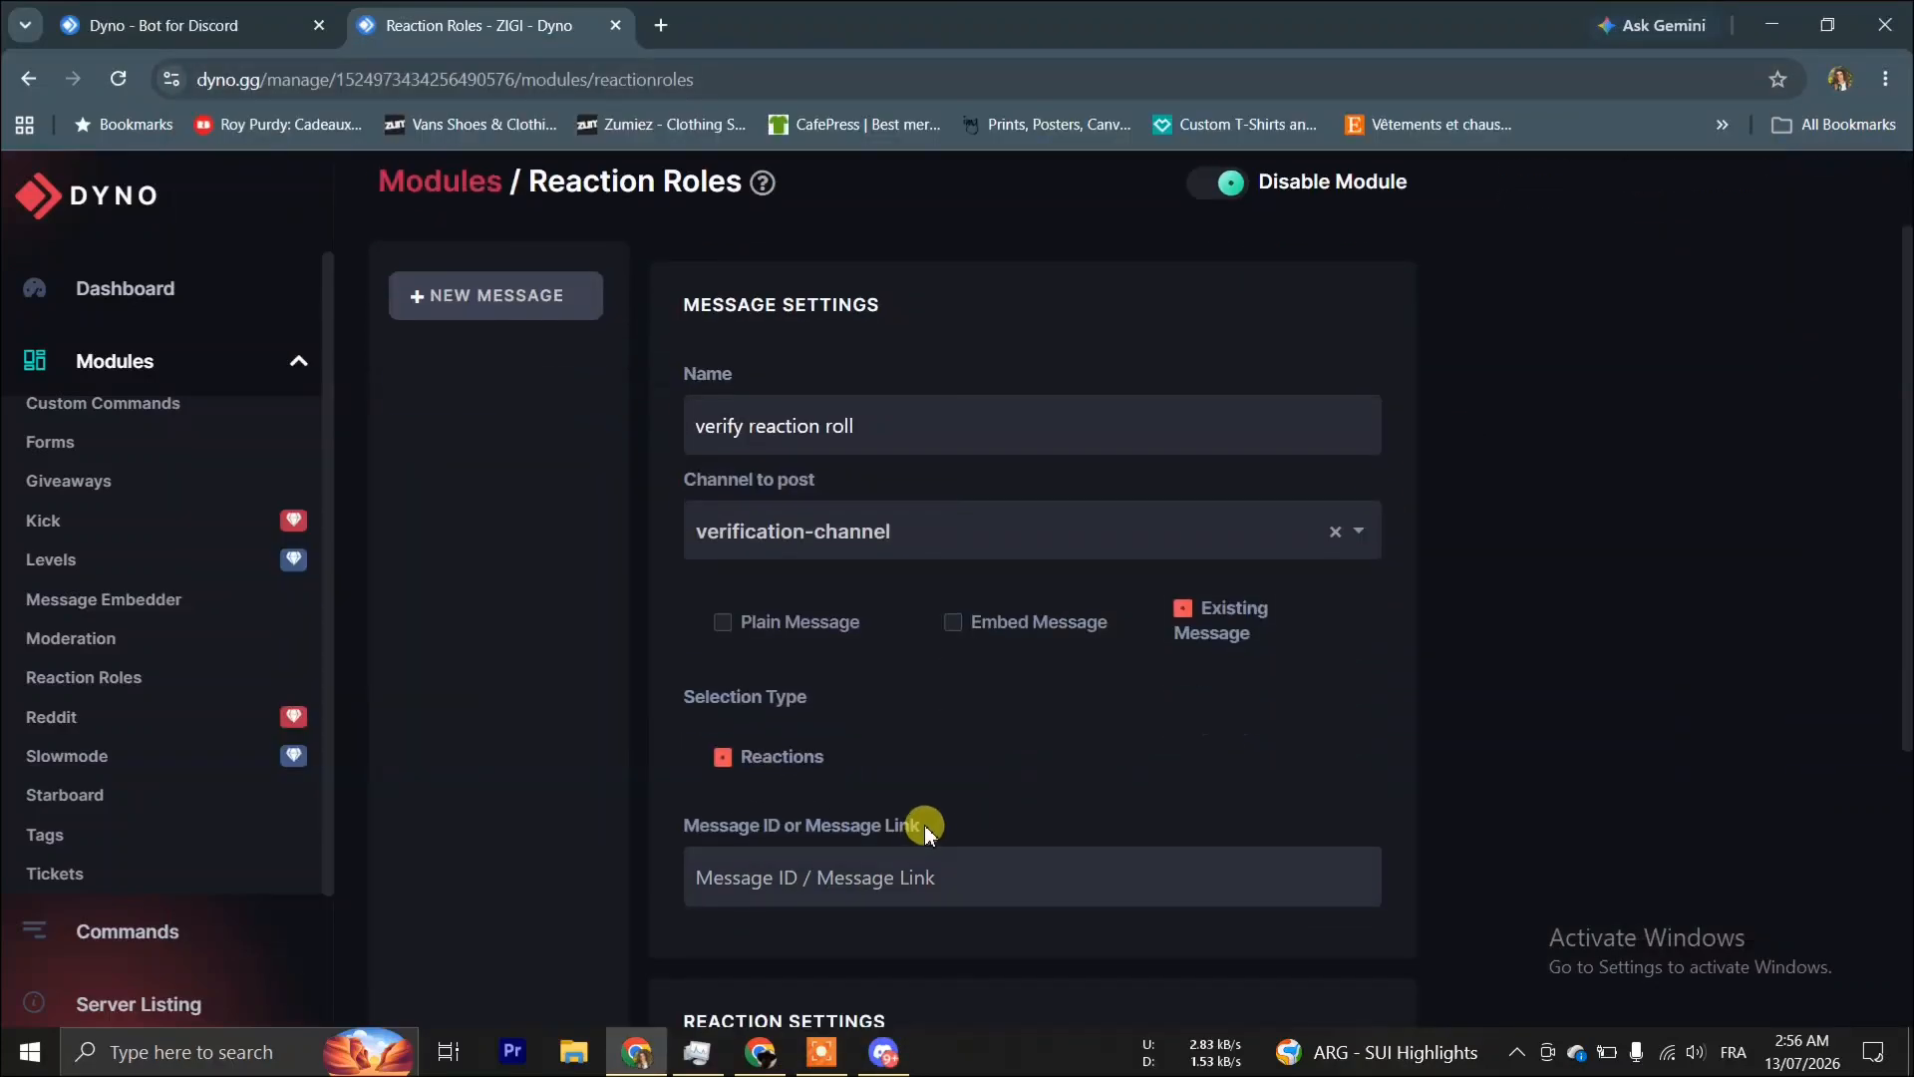
pyautogui.click(935, 884)
pyautogui.hotkey('ctrl', 'v')
pyautogui.scroll(-3, 937, 883)
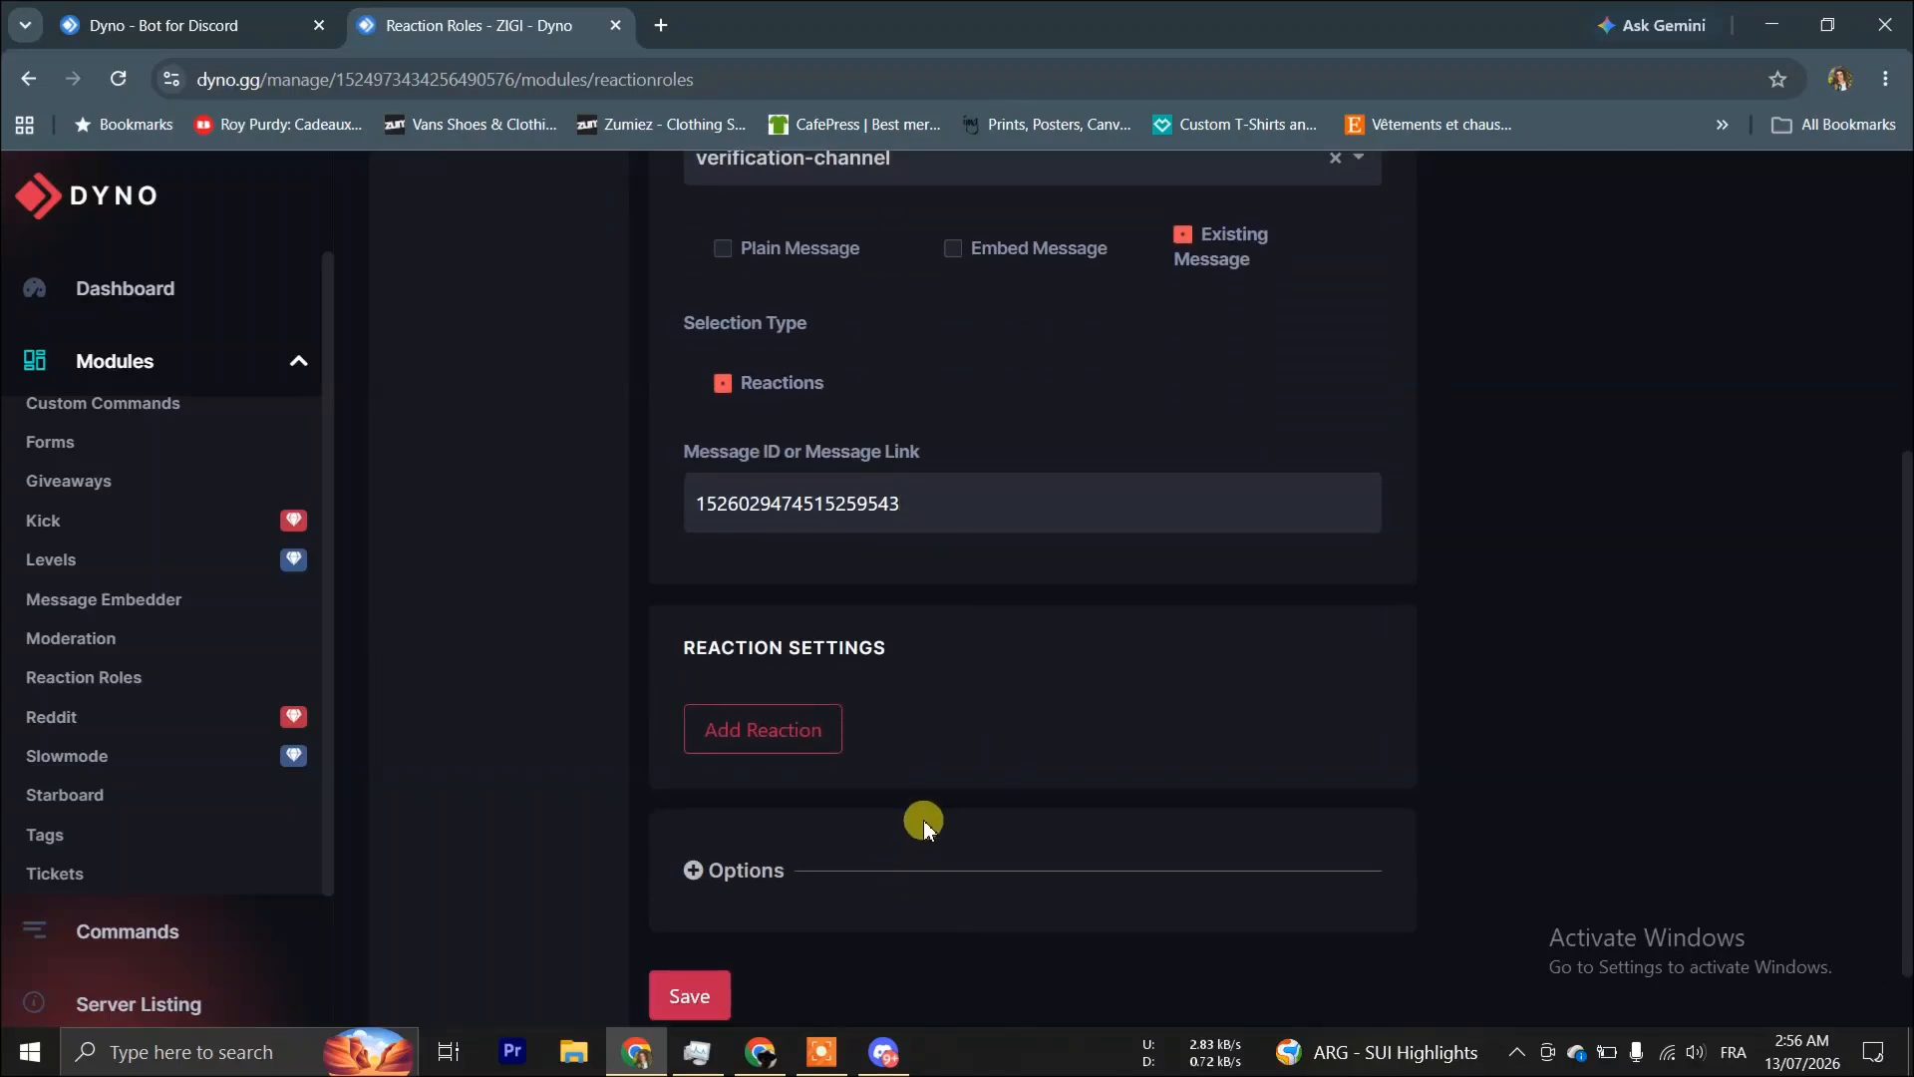
pyautogui.scroll(3, 925, 818)
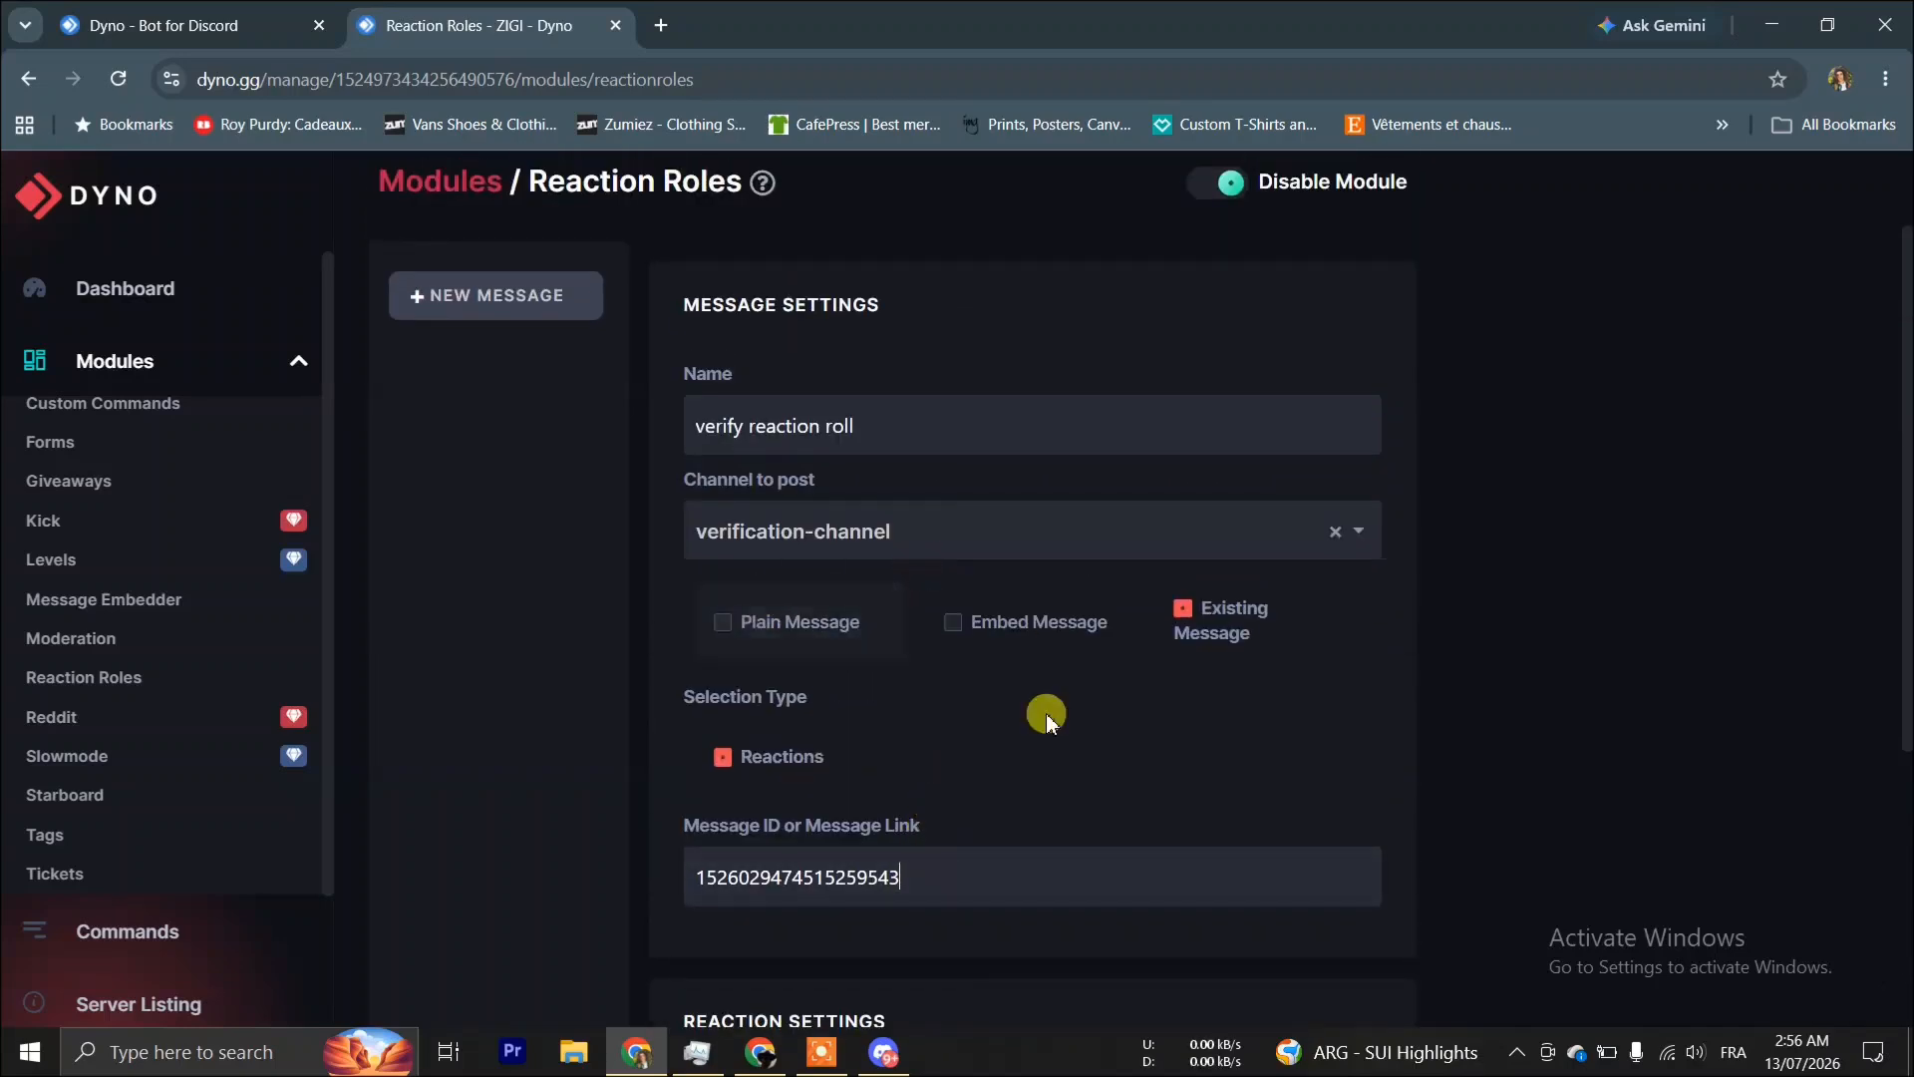
# Add a reaction entry to the reaction role message and assign it the second "verified" role listed.
pyautogui.scroll(-2, 1038, 790)
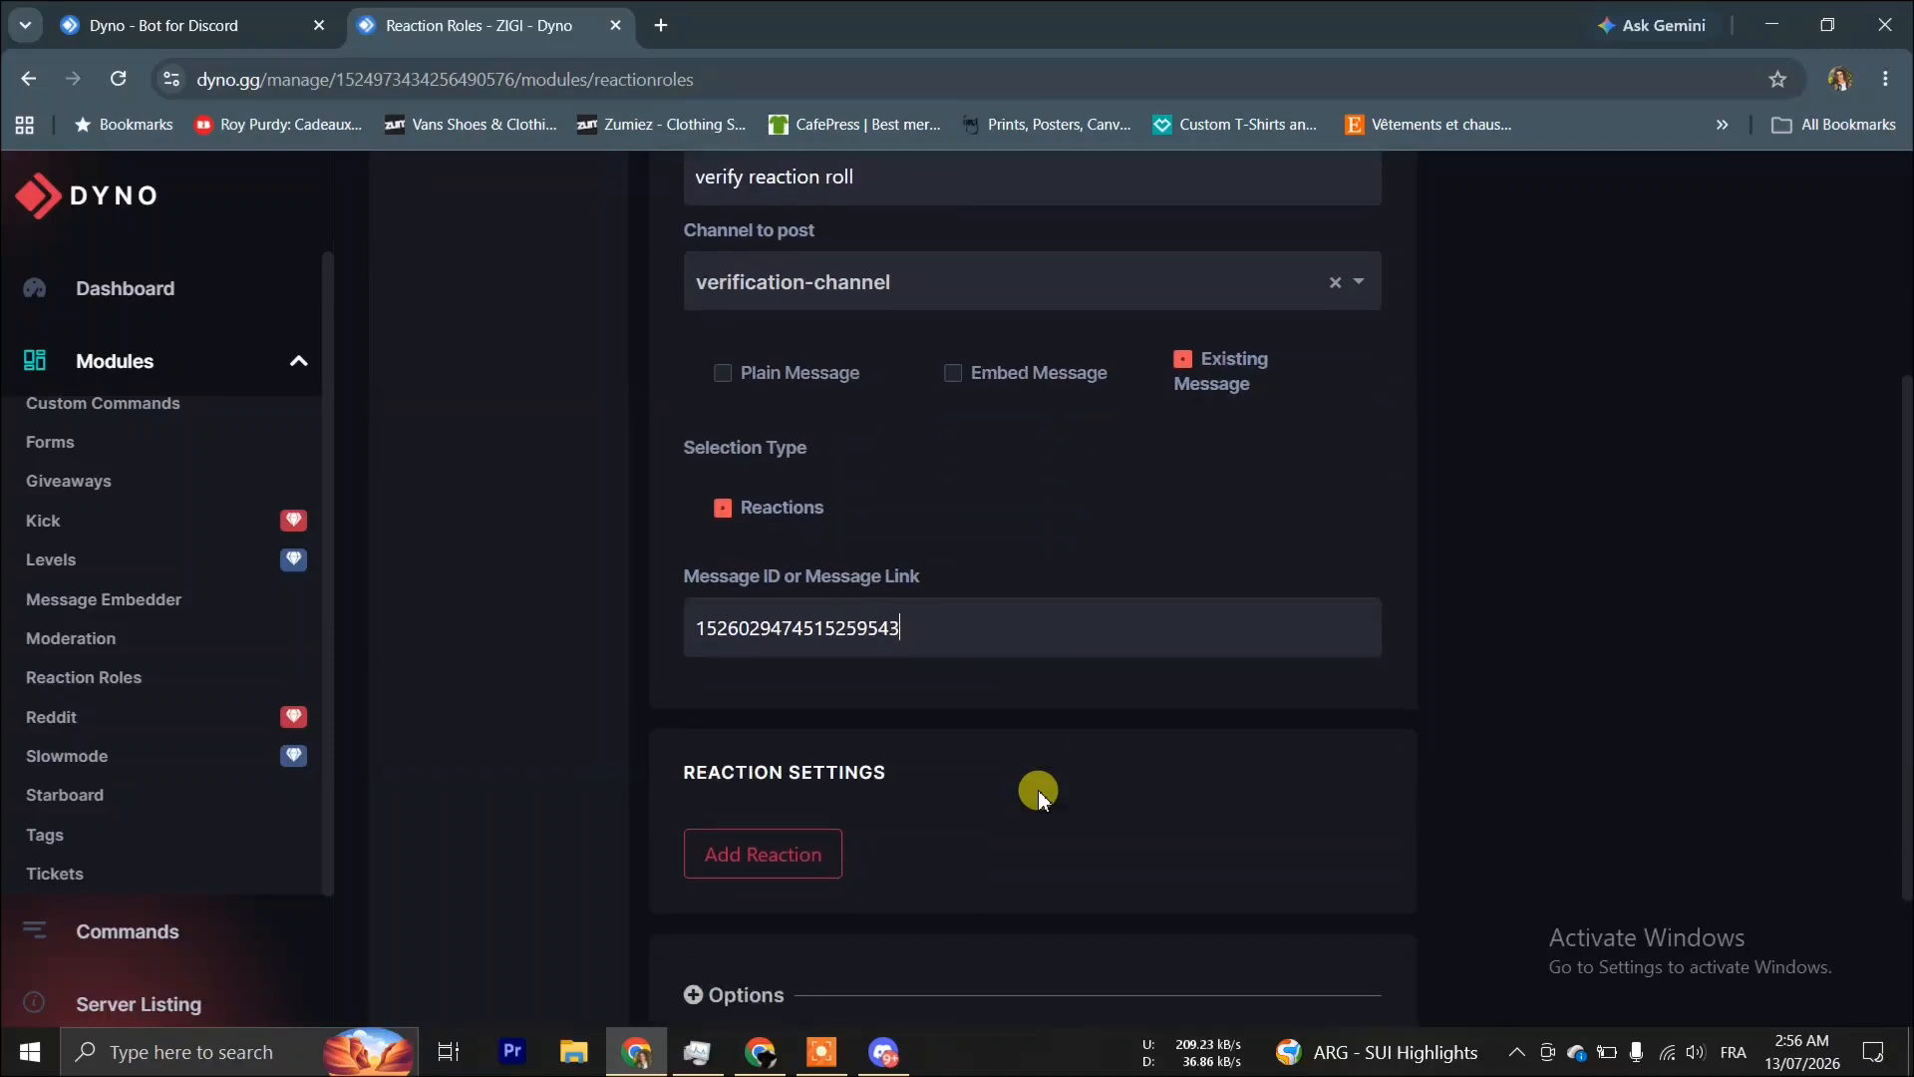
pyautogui.scroll(-2, 1038, 790)
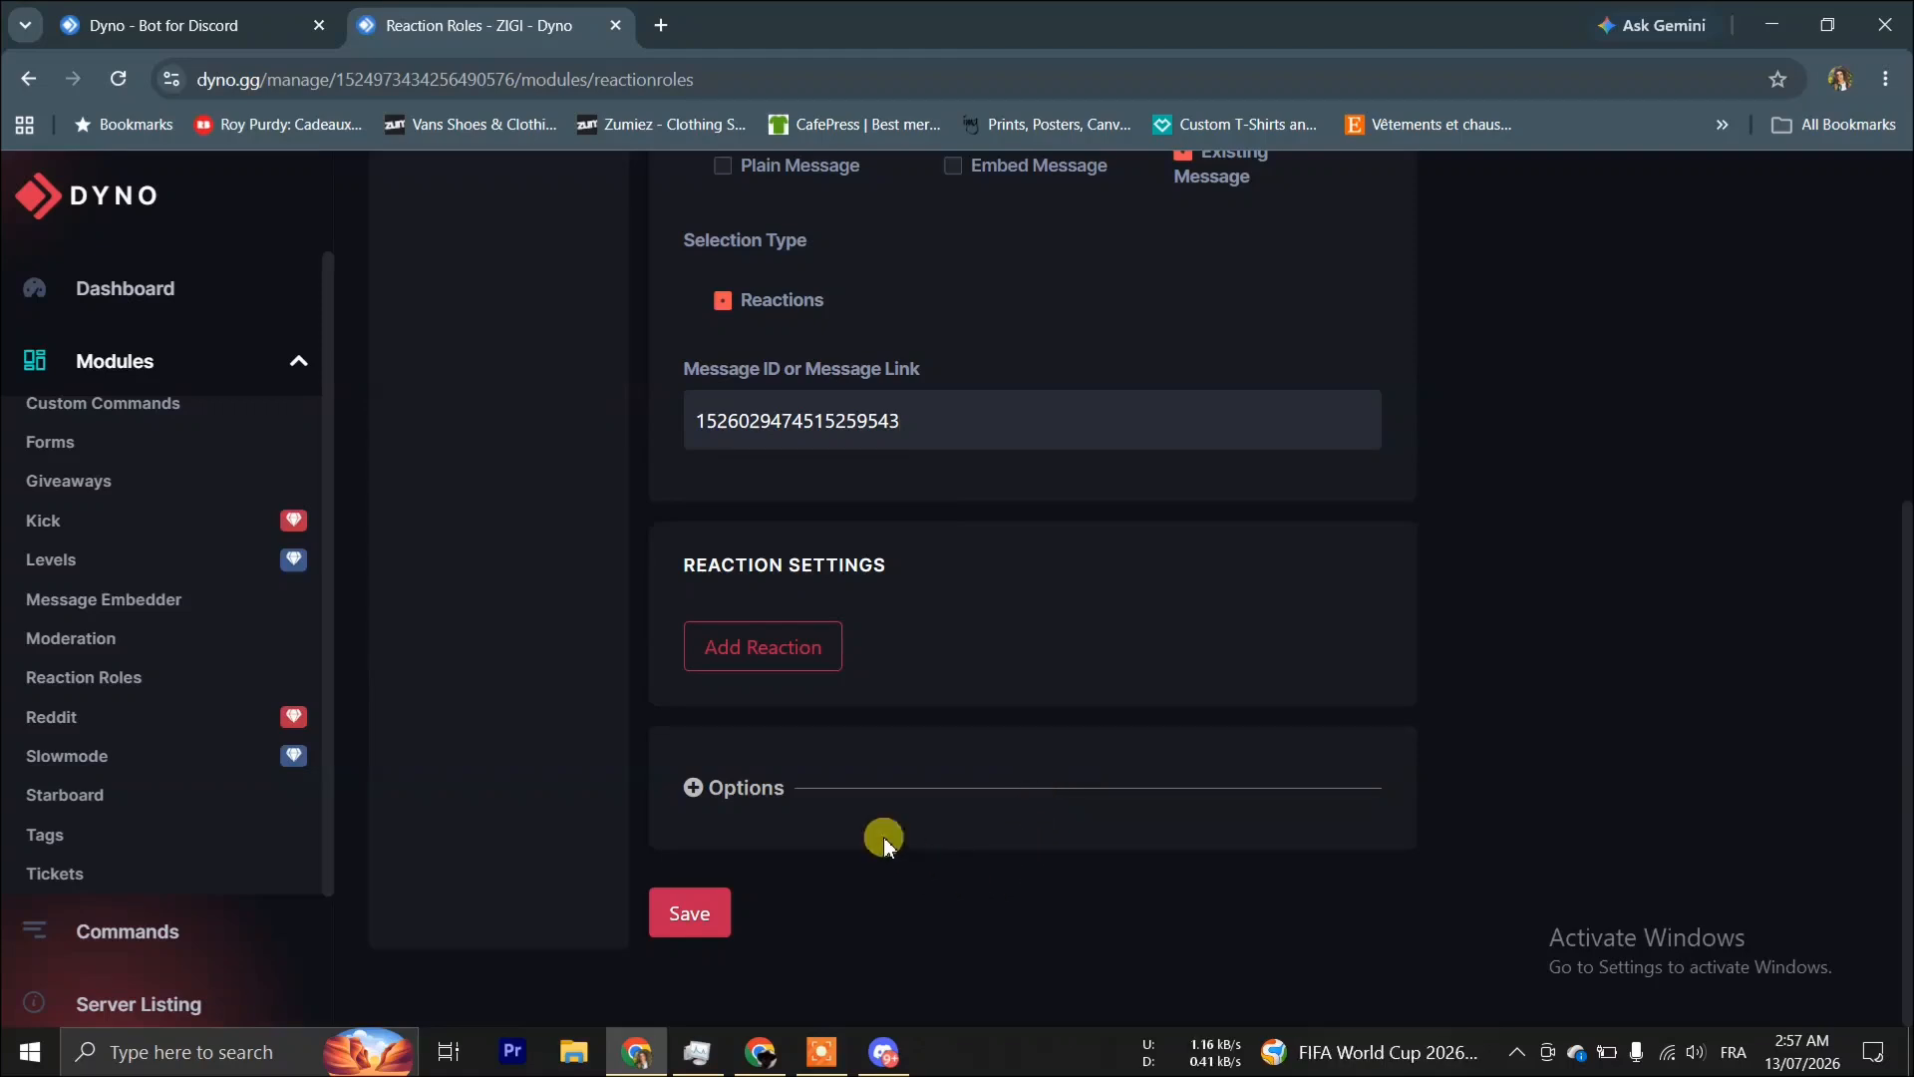
pyautogui.scroll(1, 878, 827)
pyautogui.click(795, 783)
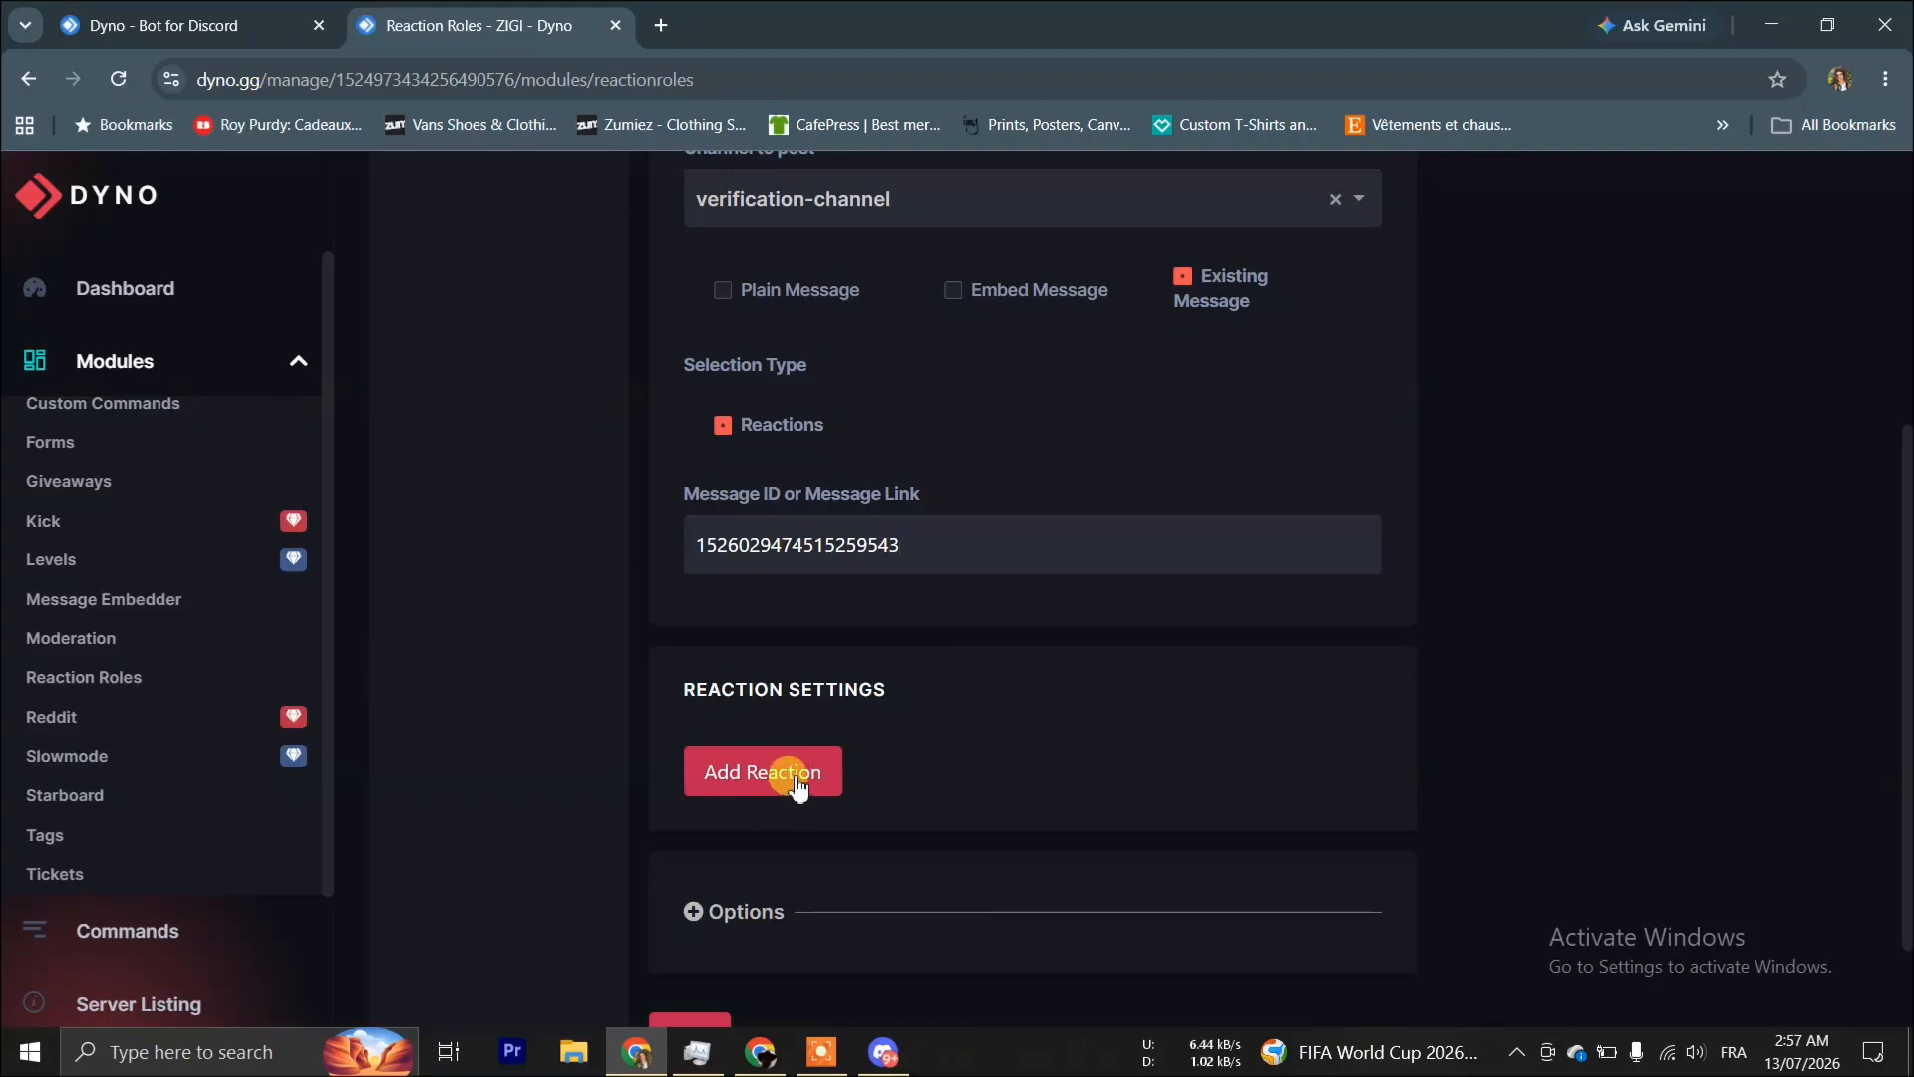
pyautogui.click(942, 810)
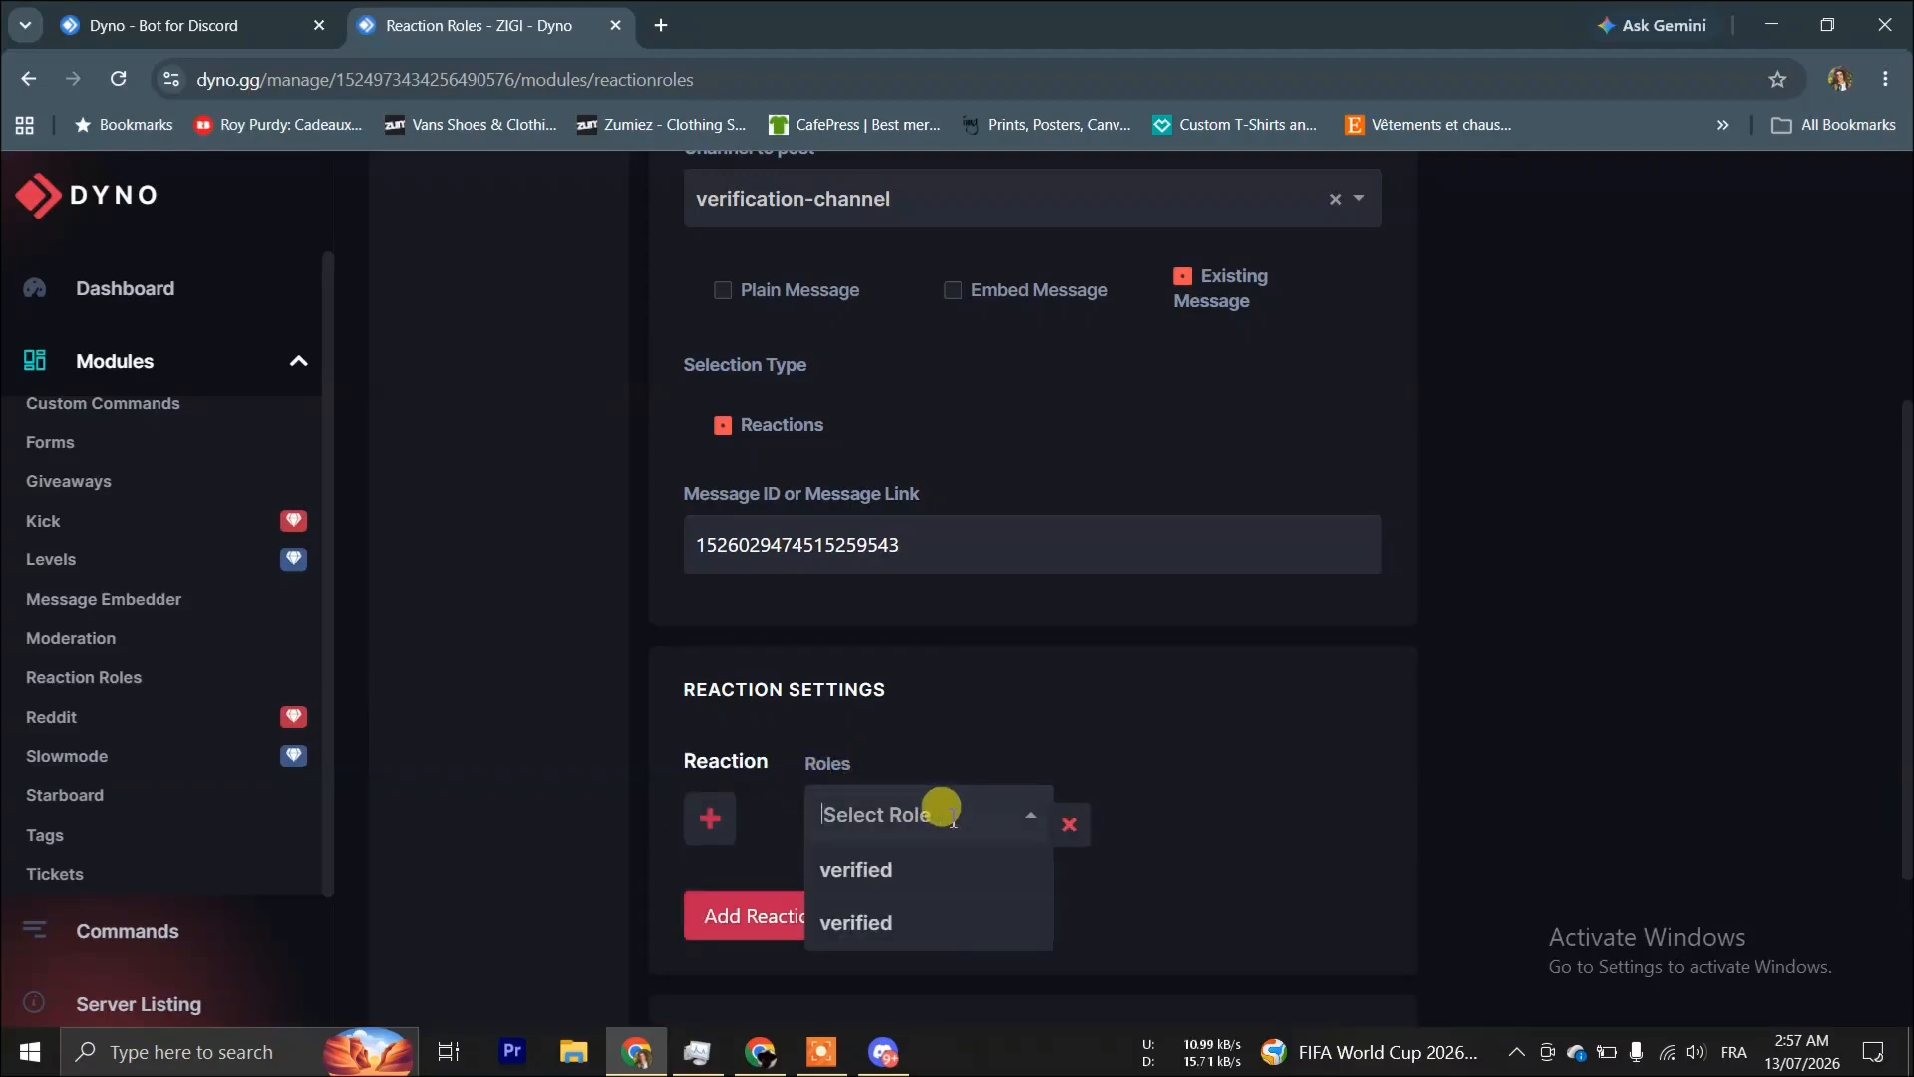
pyautogui.click(909, 923)
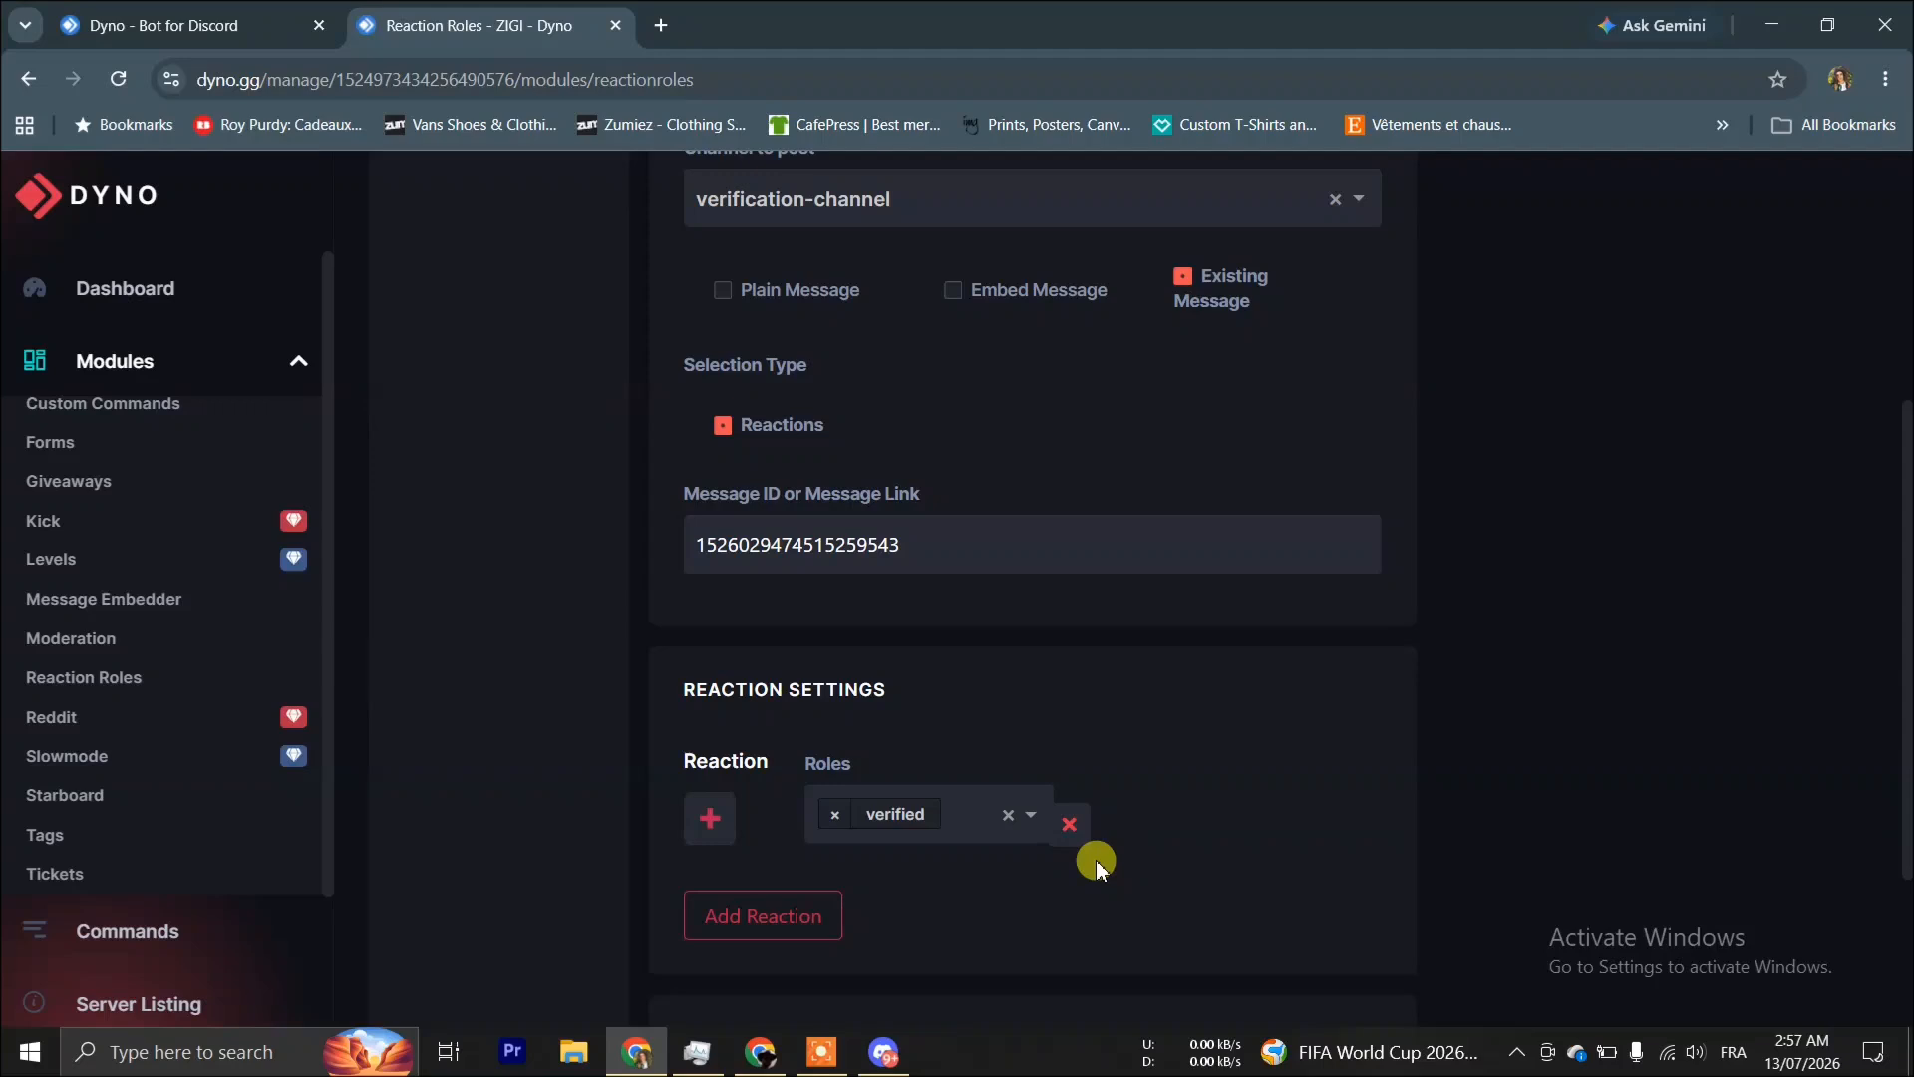
# Find the red heart emoji by searching "he" and set it as the reaction for the verified role.
pyautogui.scroll(-1, 1097, 864)
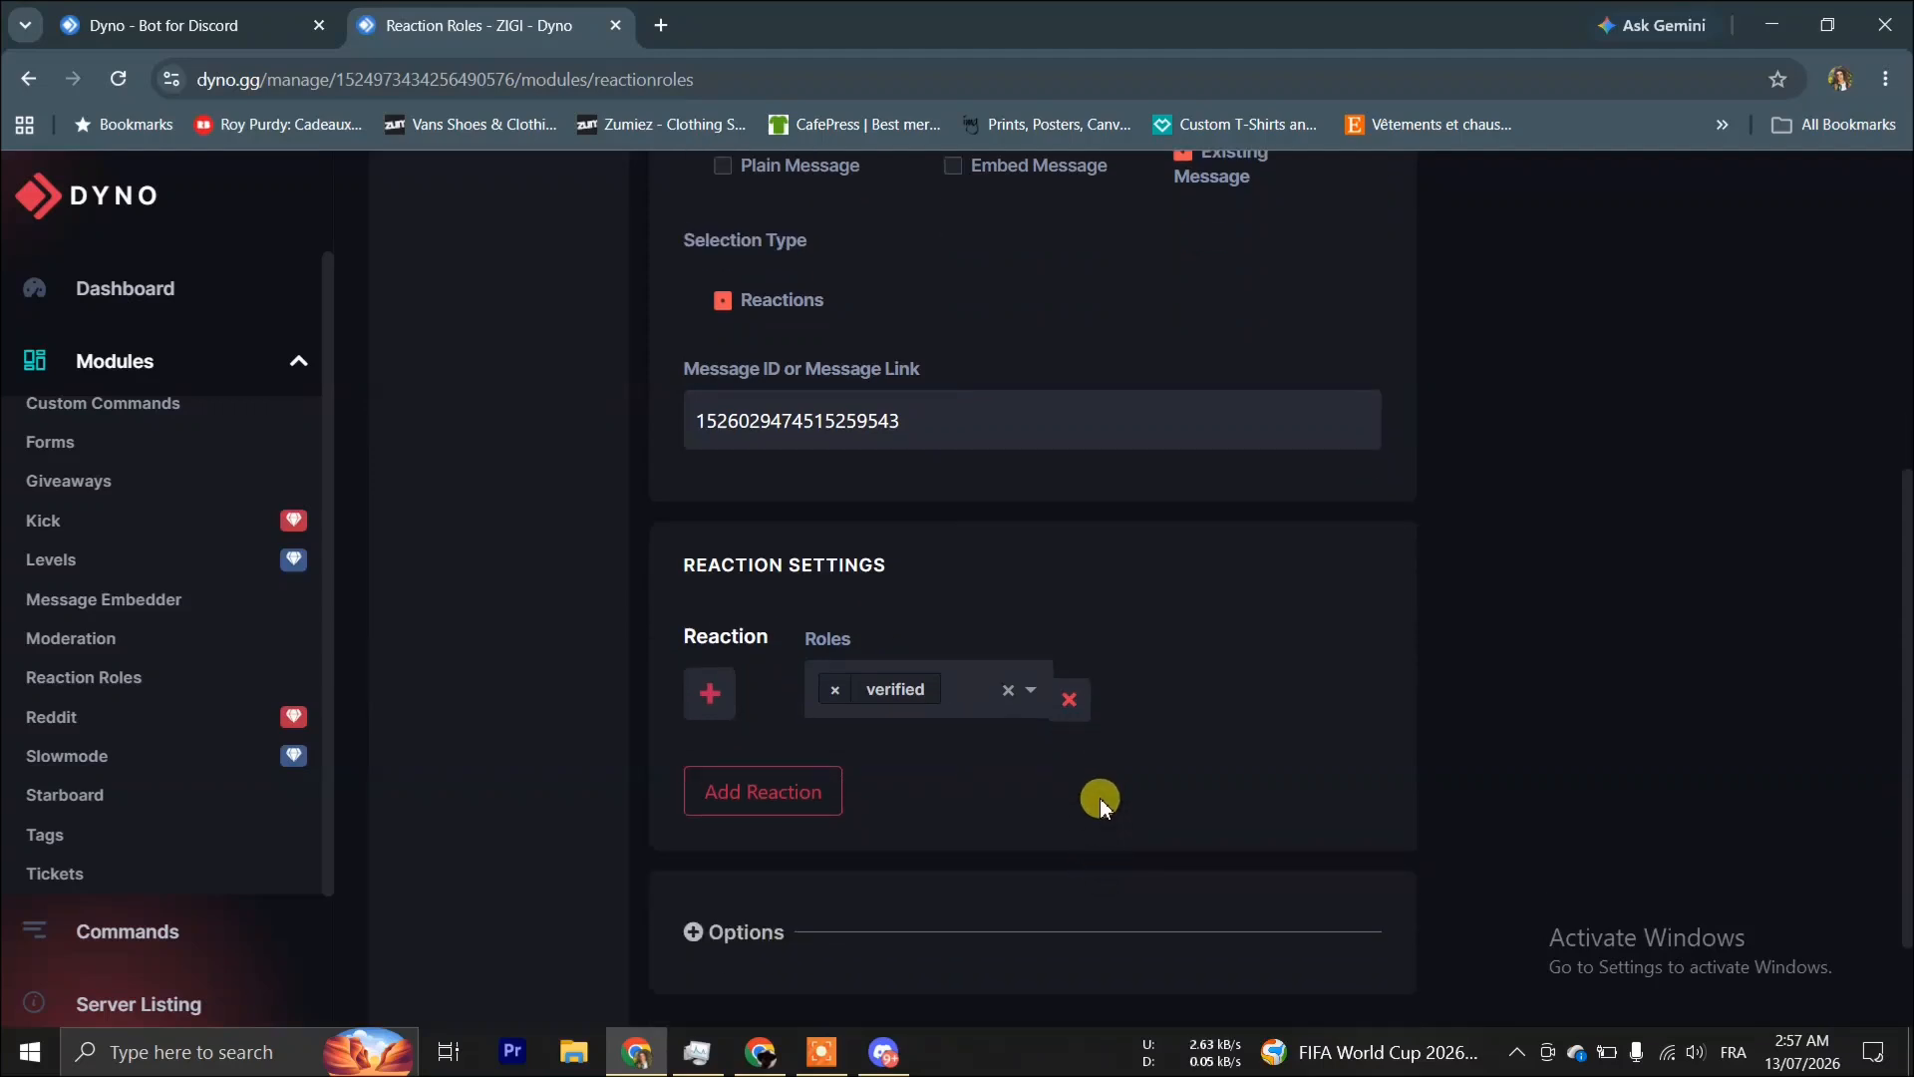
pyautogui.click(707, 698)
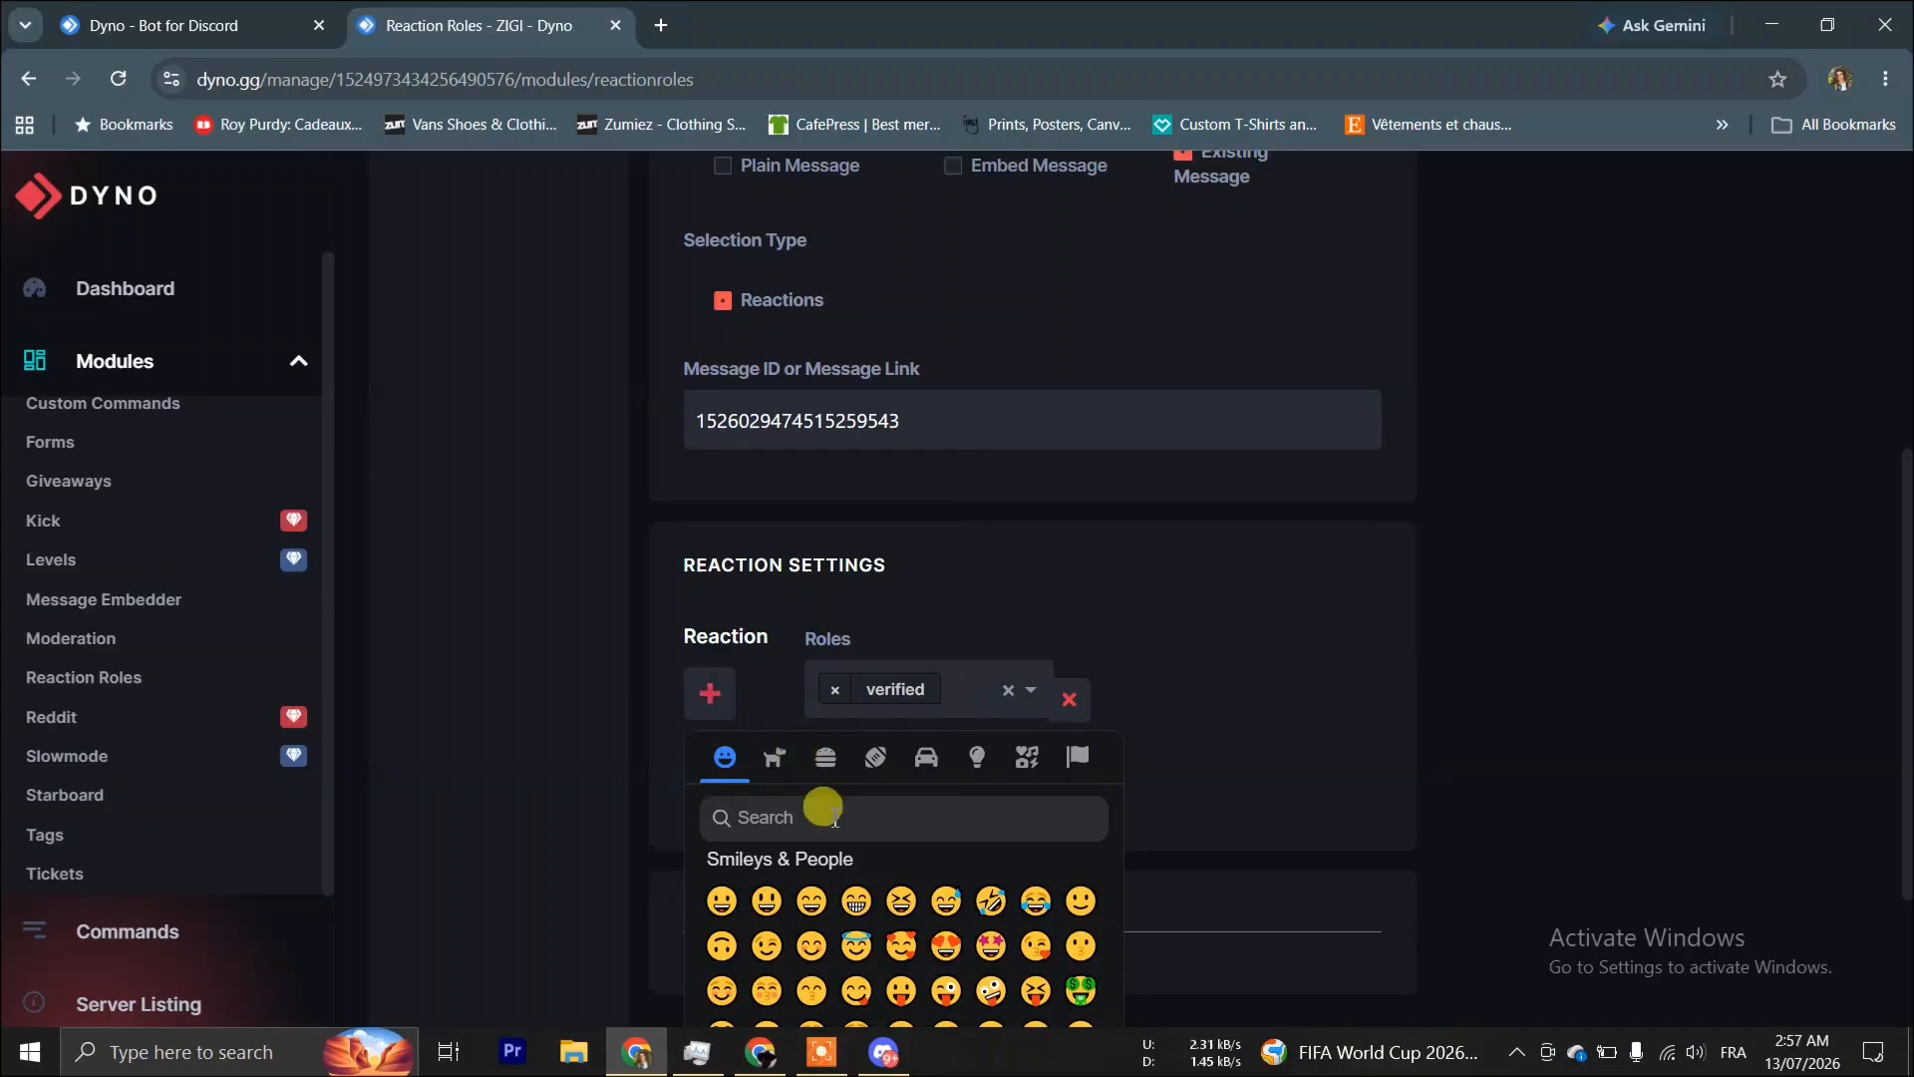
pyautogui.scroll(-10, 864, 930)
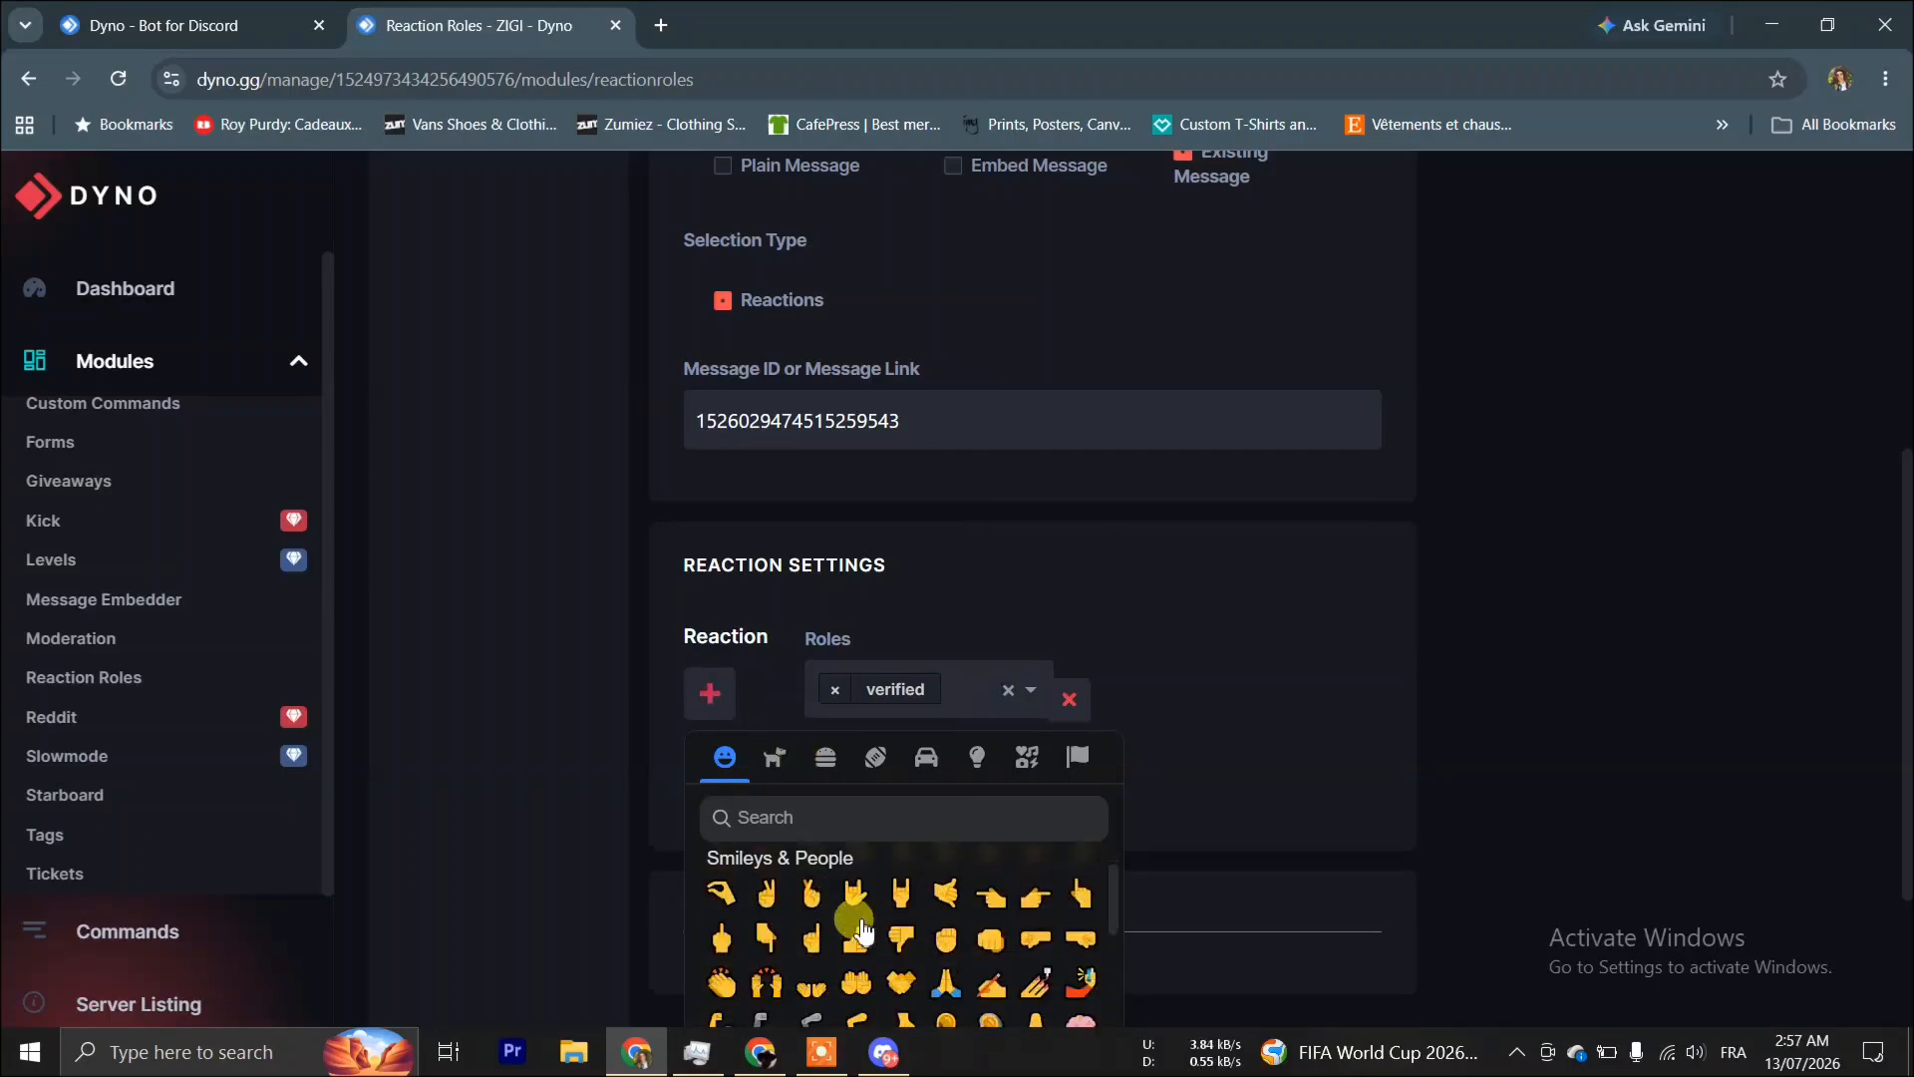
pyautogui.scroll(10, 858, 922)
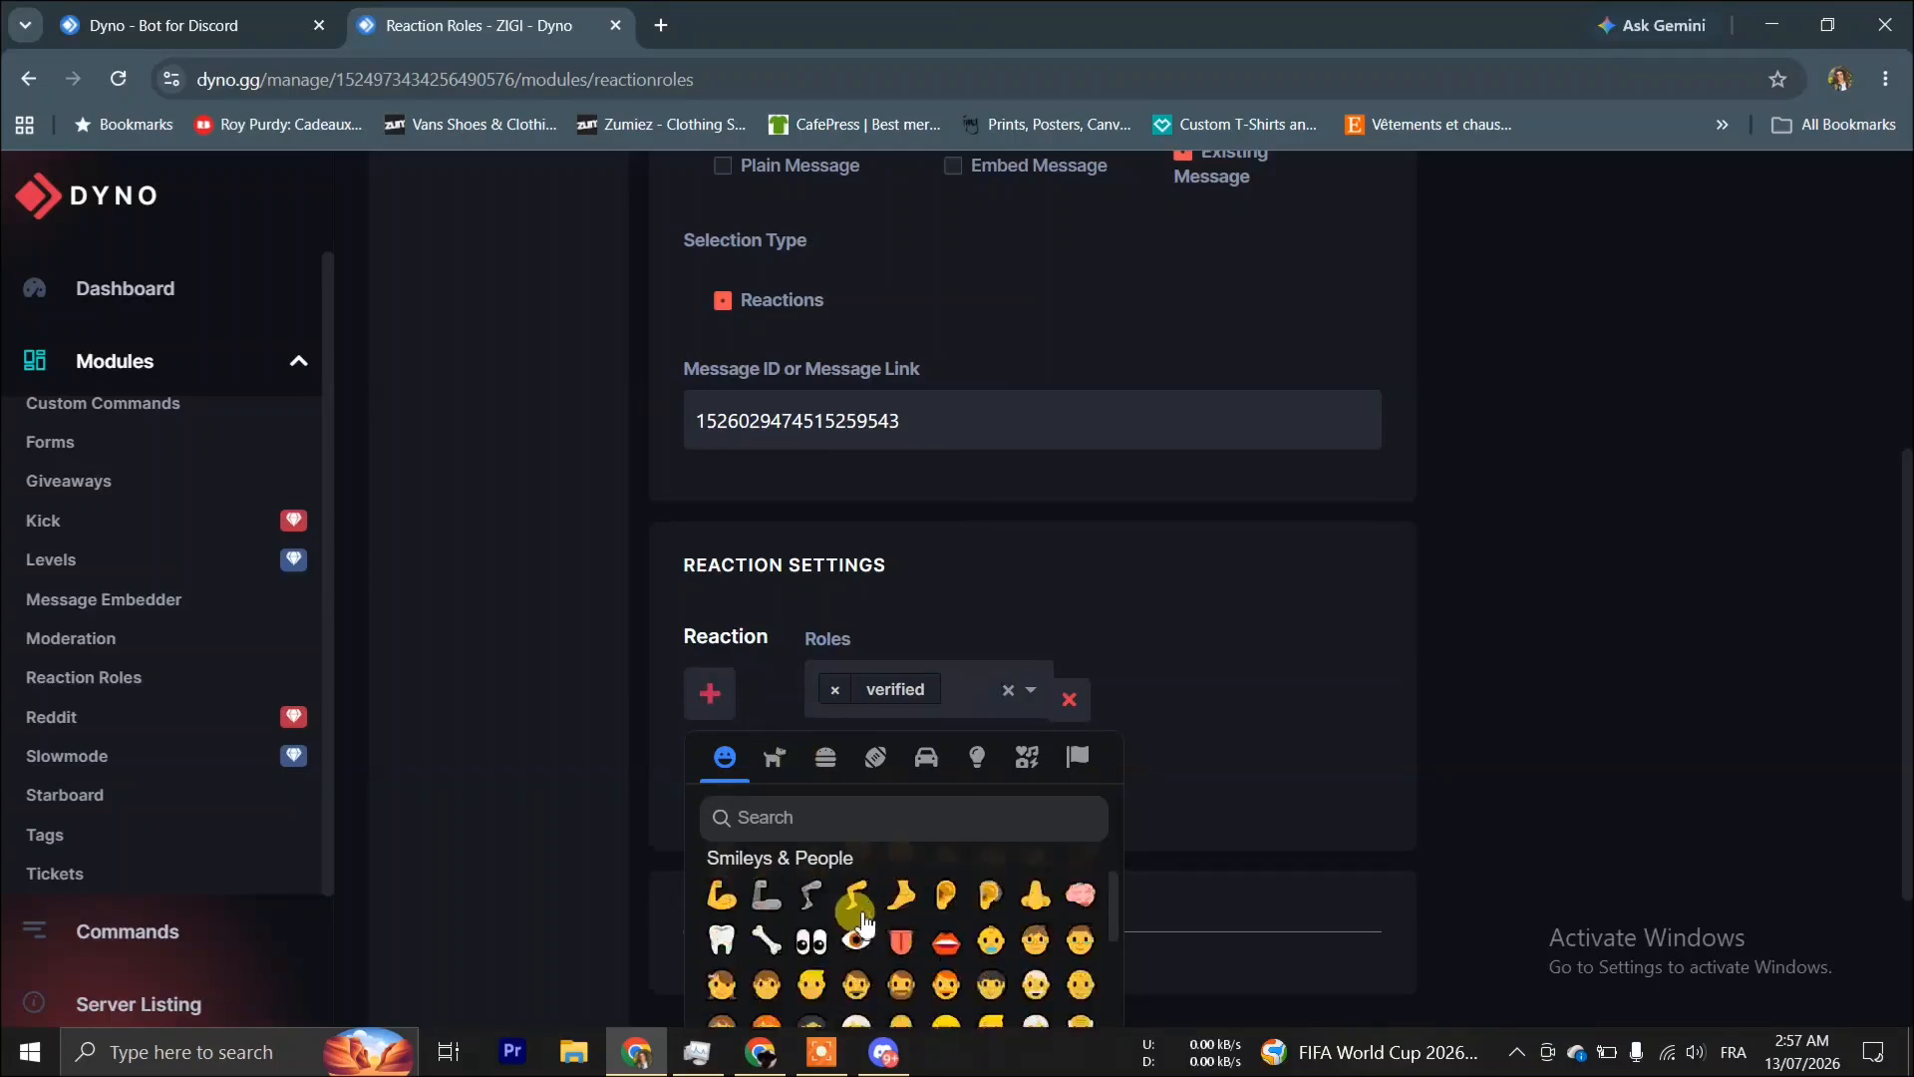
pyautogui.click(883, 812)
pyautogui.write('he')
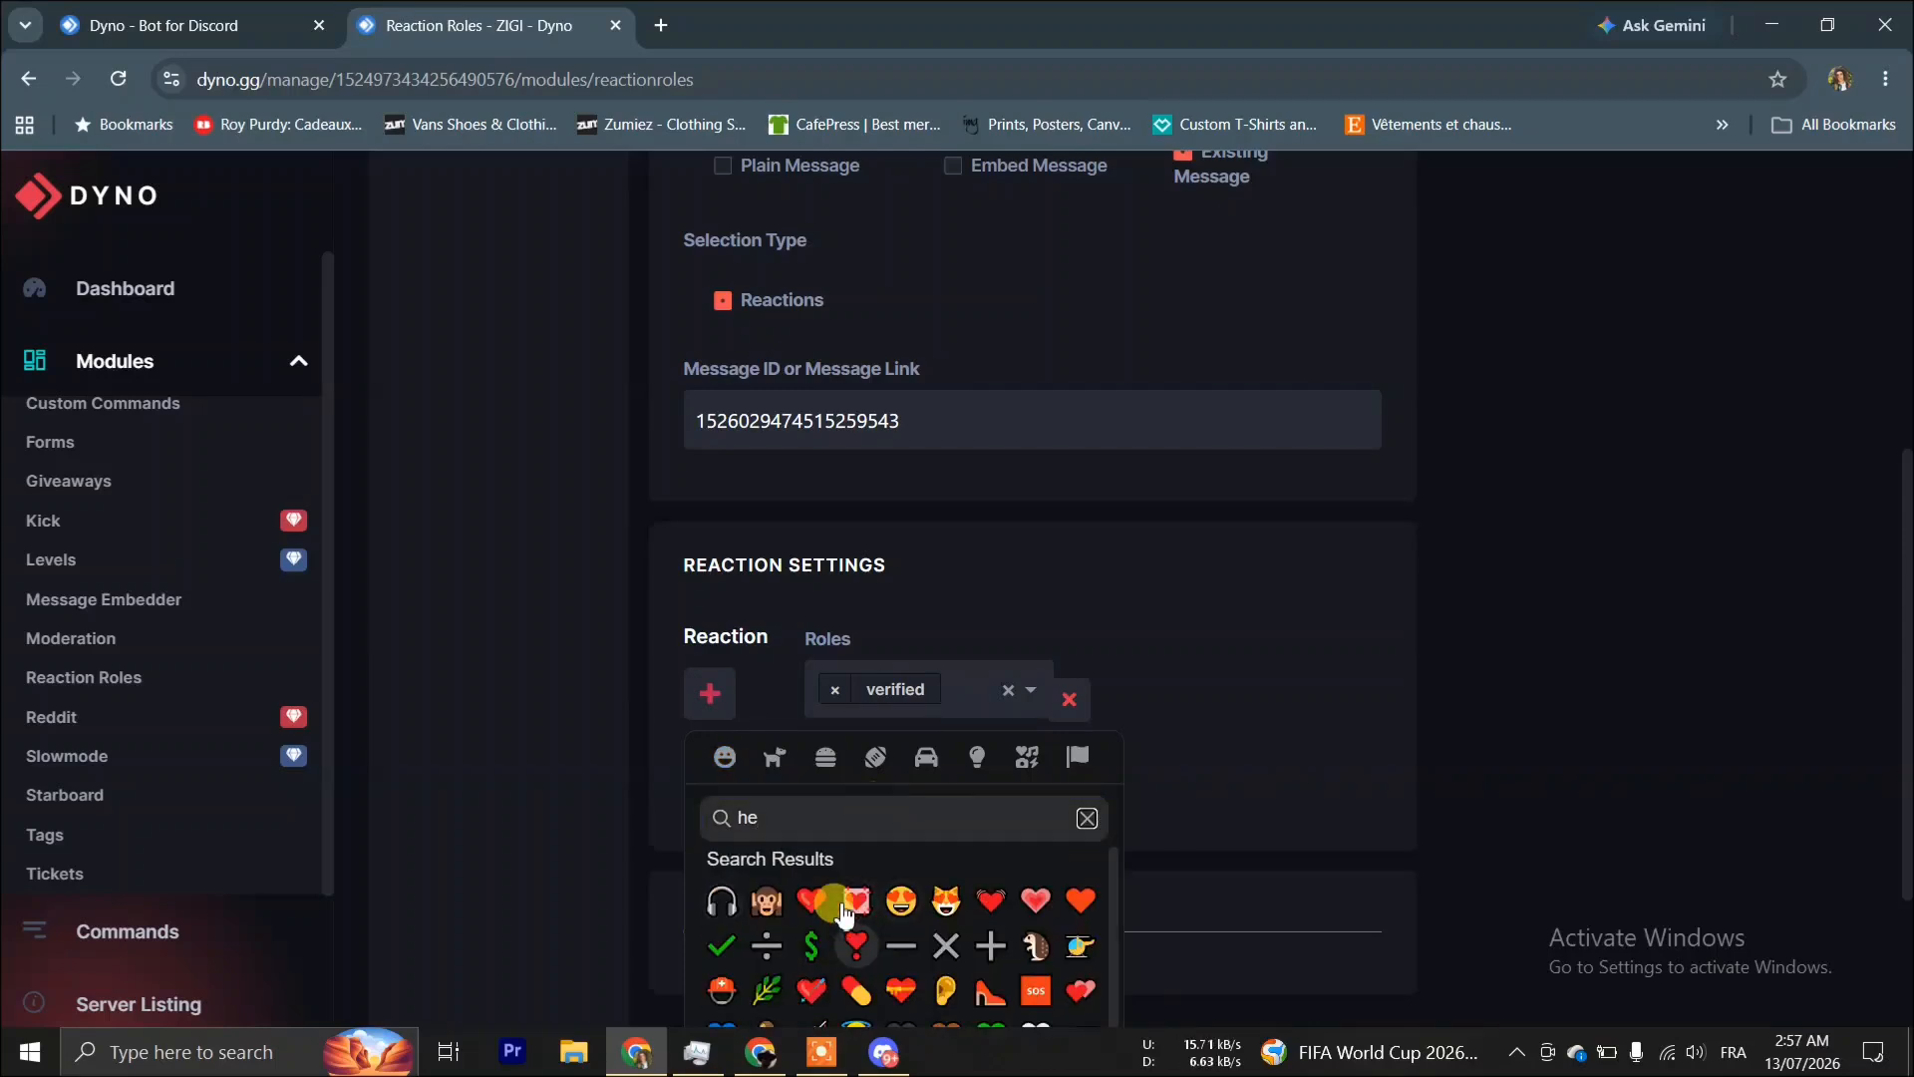
pyautogui.click(1079, 901)
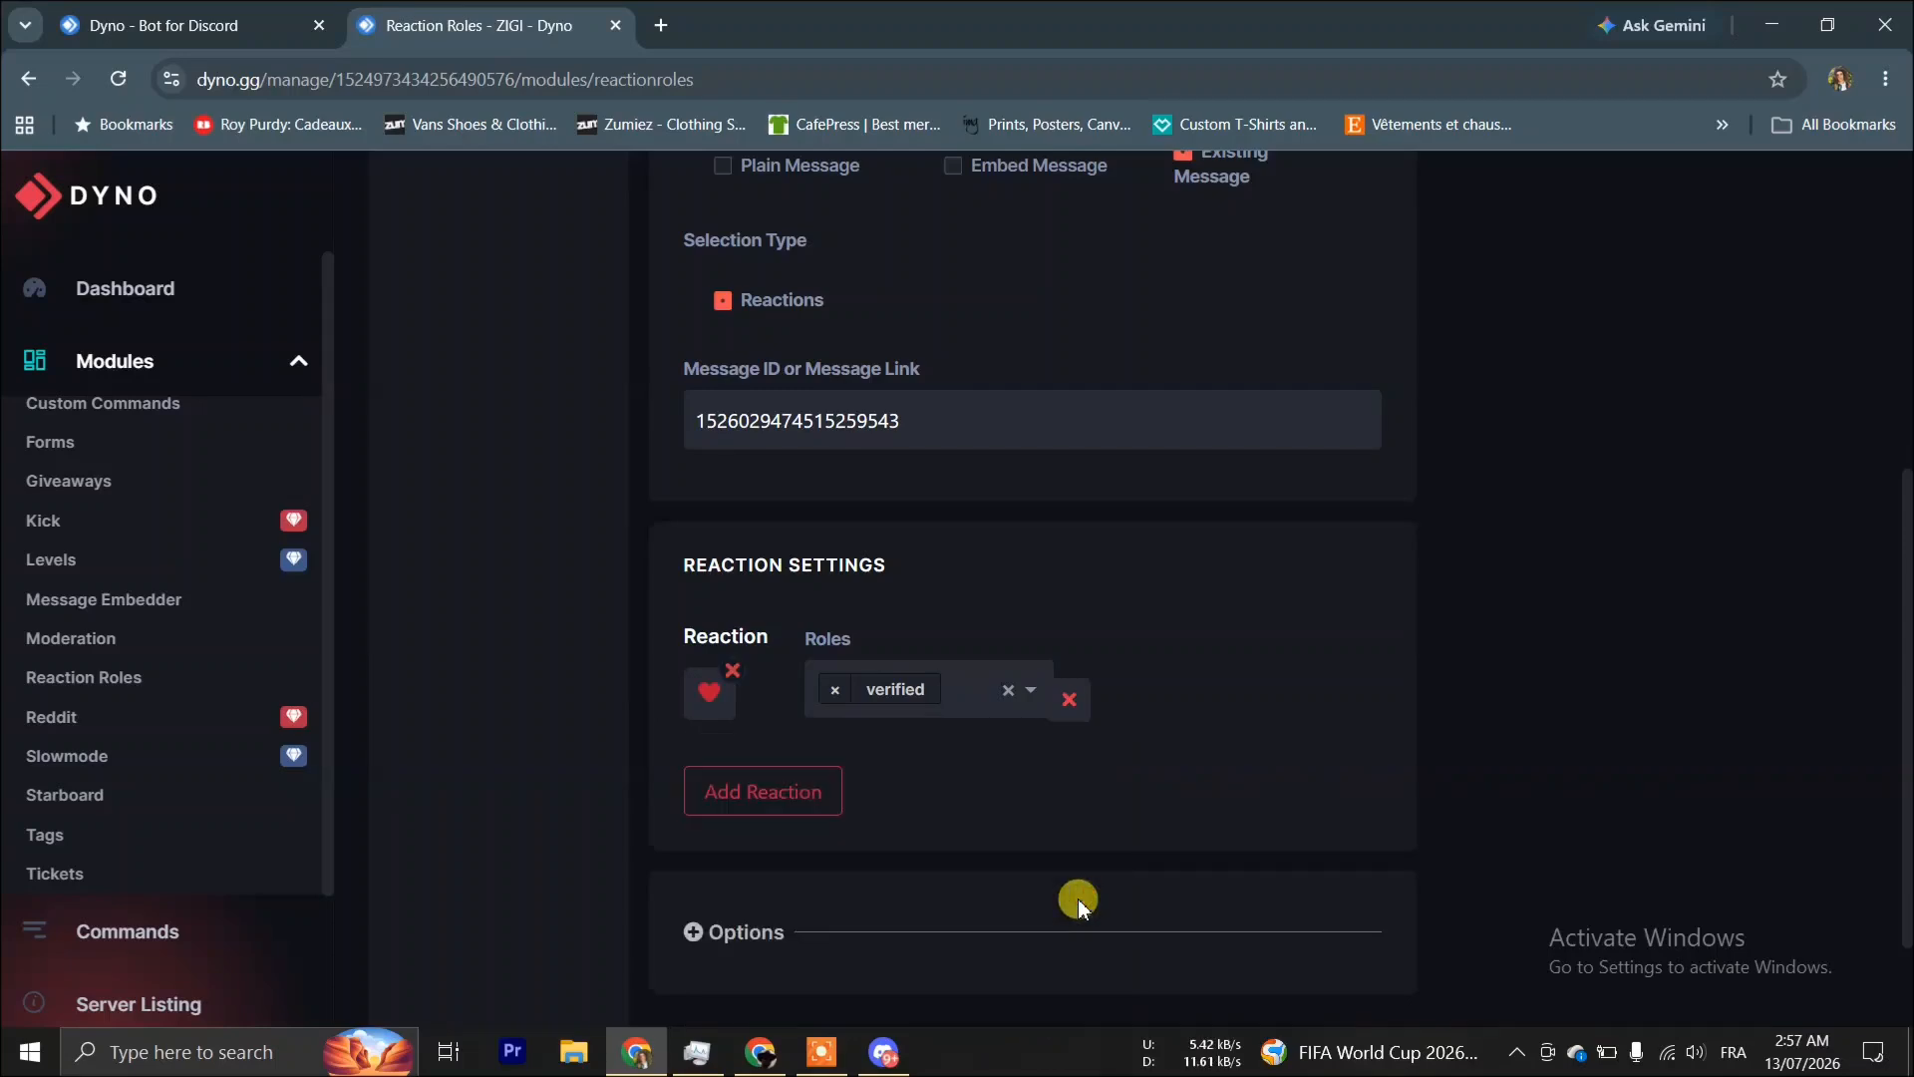
# Keep only the heart reaction entry, discarding any extra one, and save the reaction role message.
pyautogui.click(748, 807)
pyautogui.click(1088, 836)
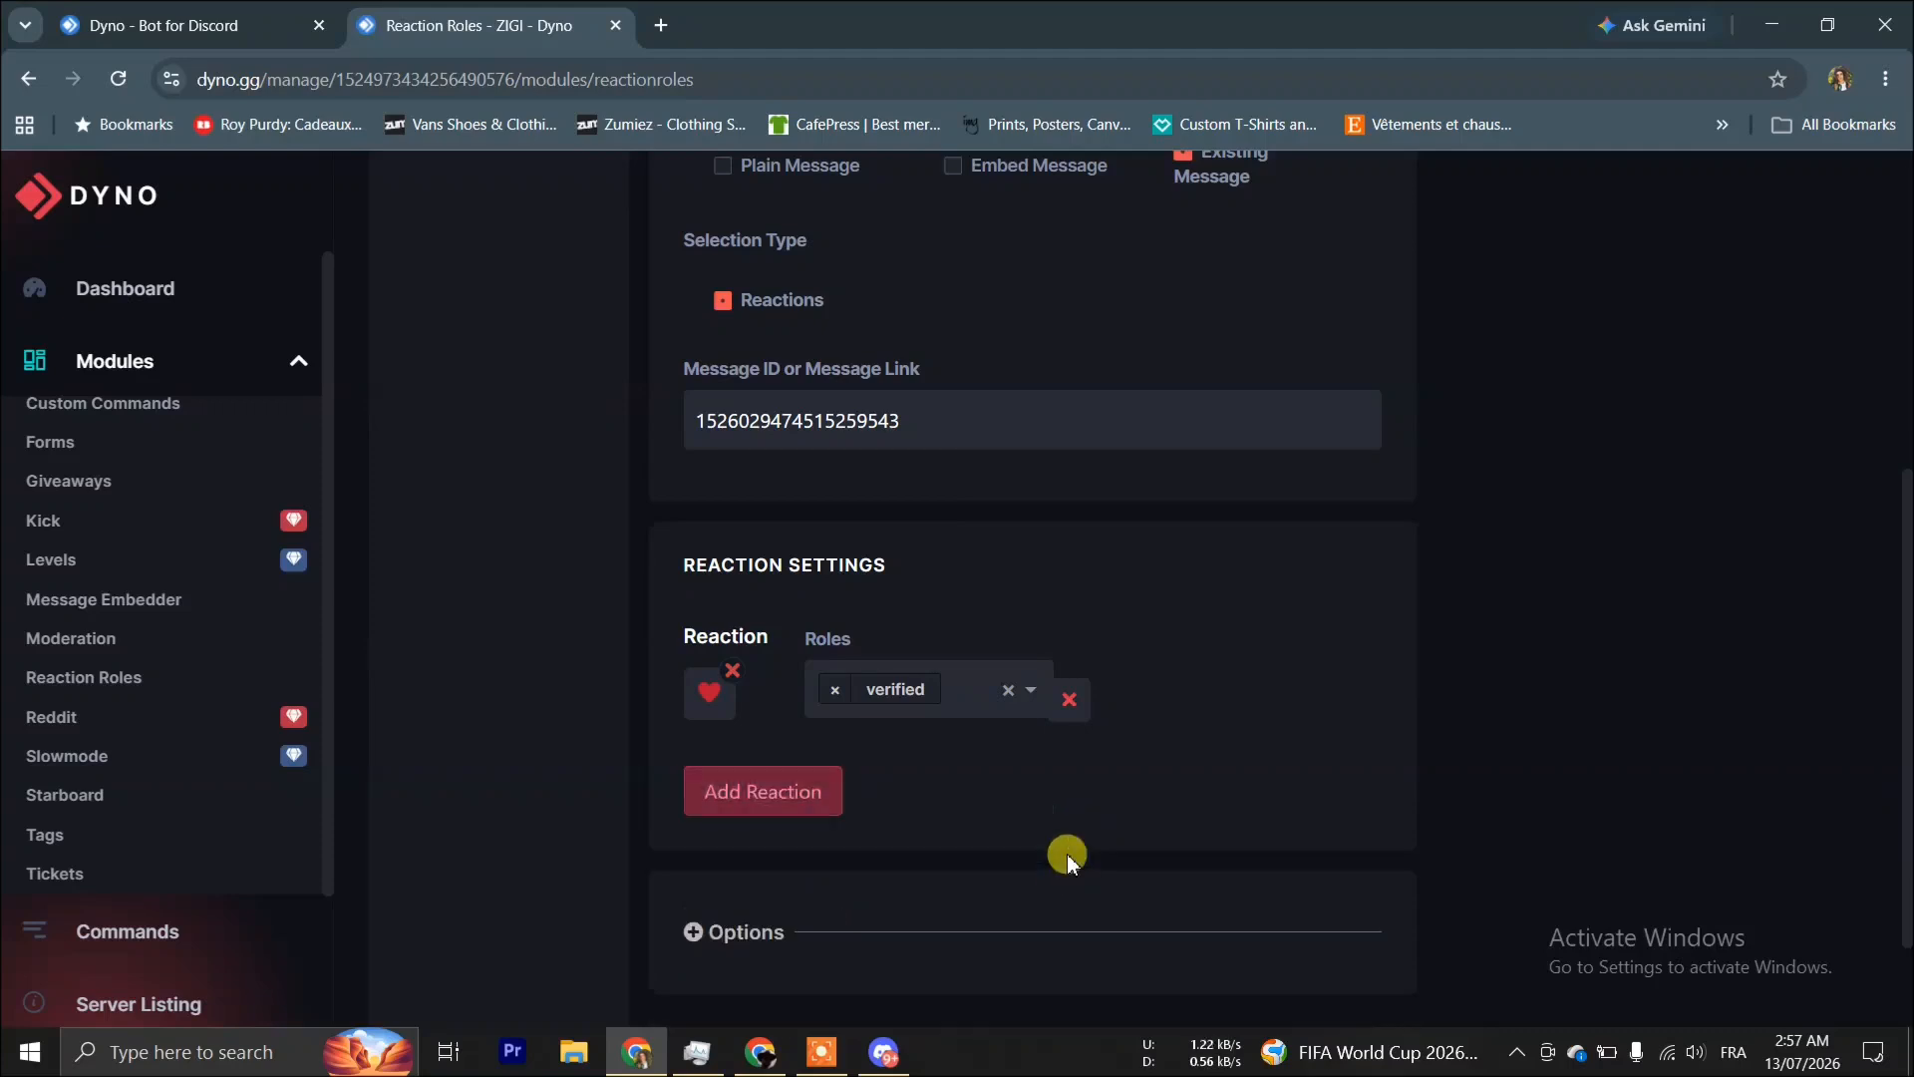
pyautogui.scroll(-2, 944, 854)
pyautogui.click(686, 917)
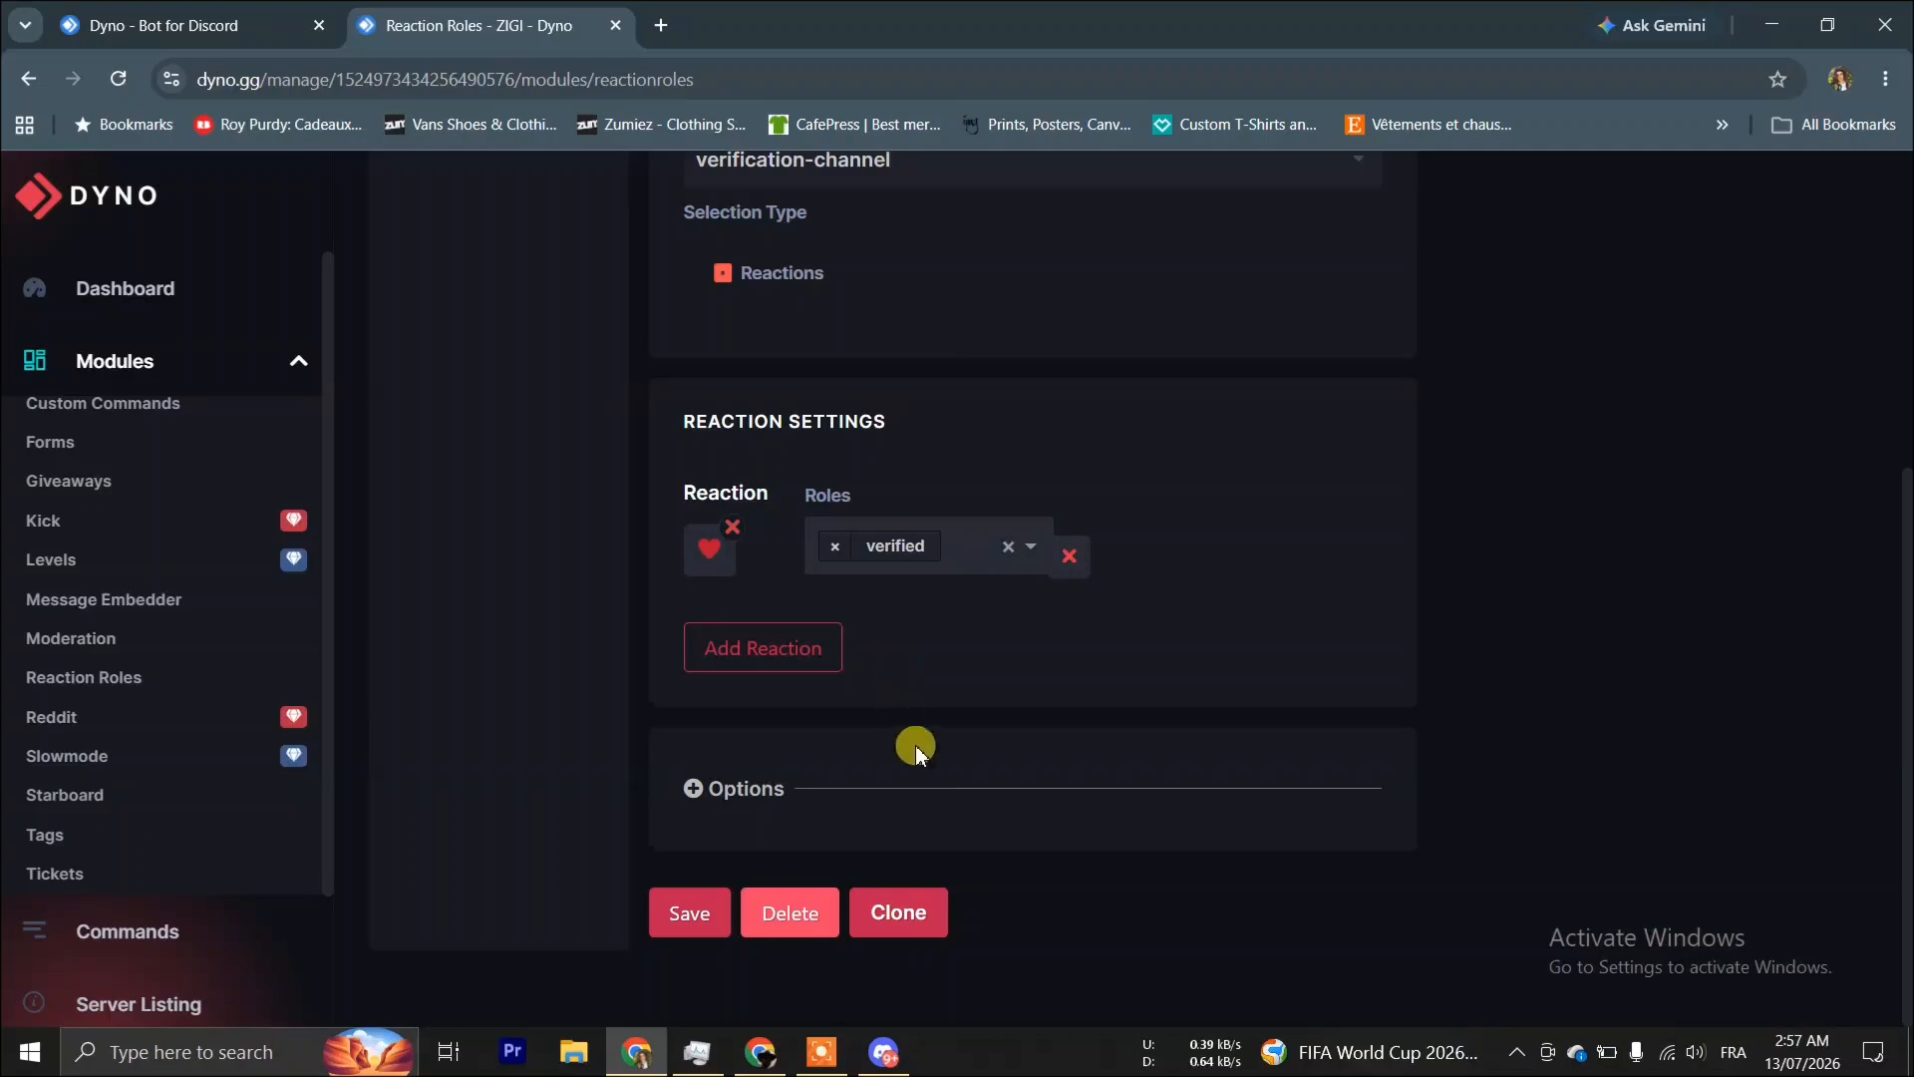
# Enable "Keep reaction counter at 1" in the reaction role message's options and save the message.
pyautogui.click(688, 788)
pyautogui.scroll(-5, 906, 748)
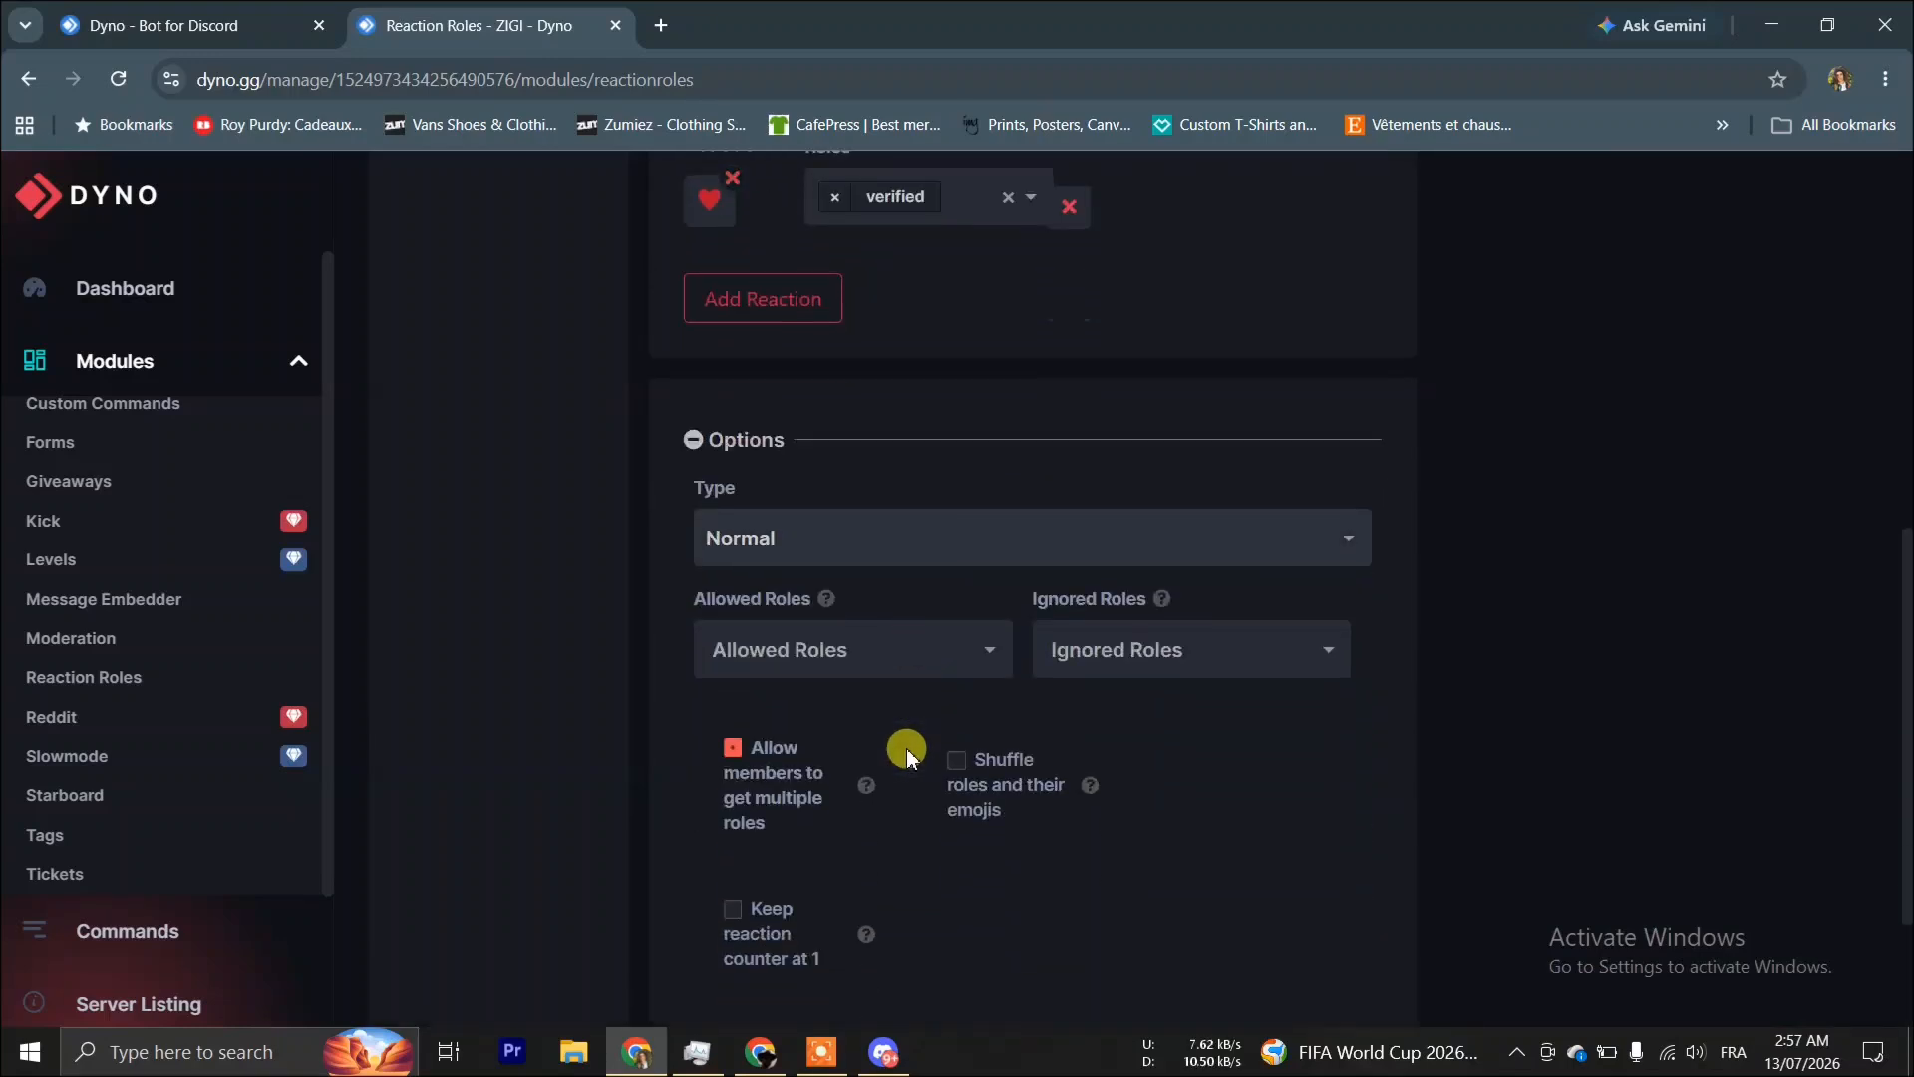
pyautogui.click(731, 759)
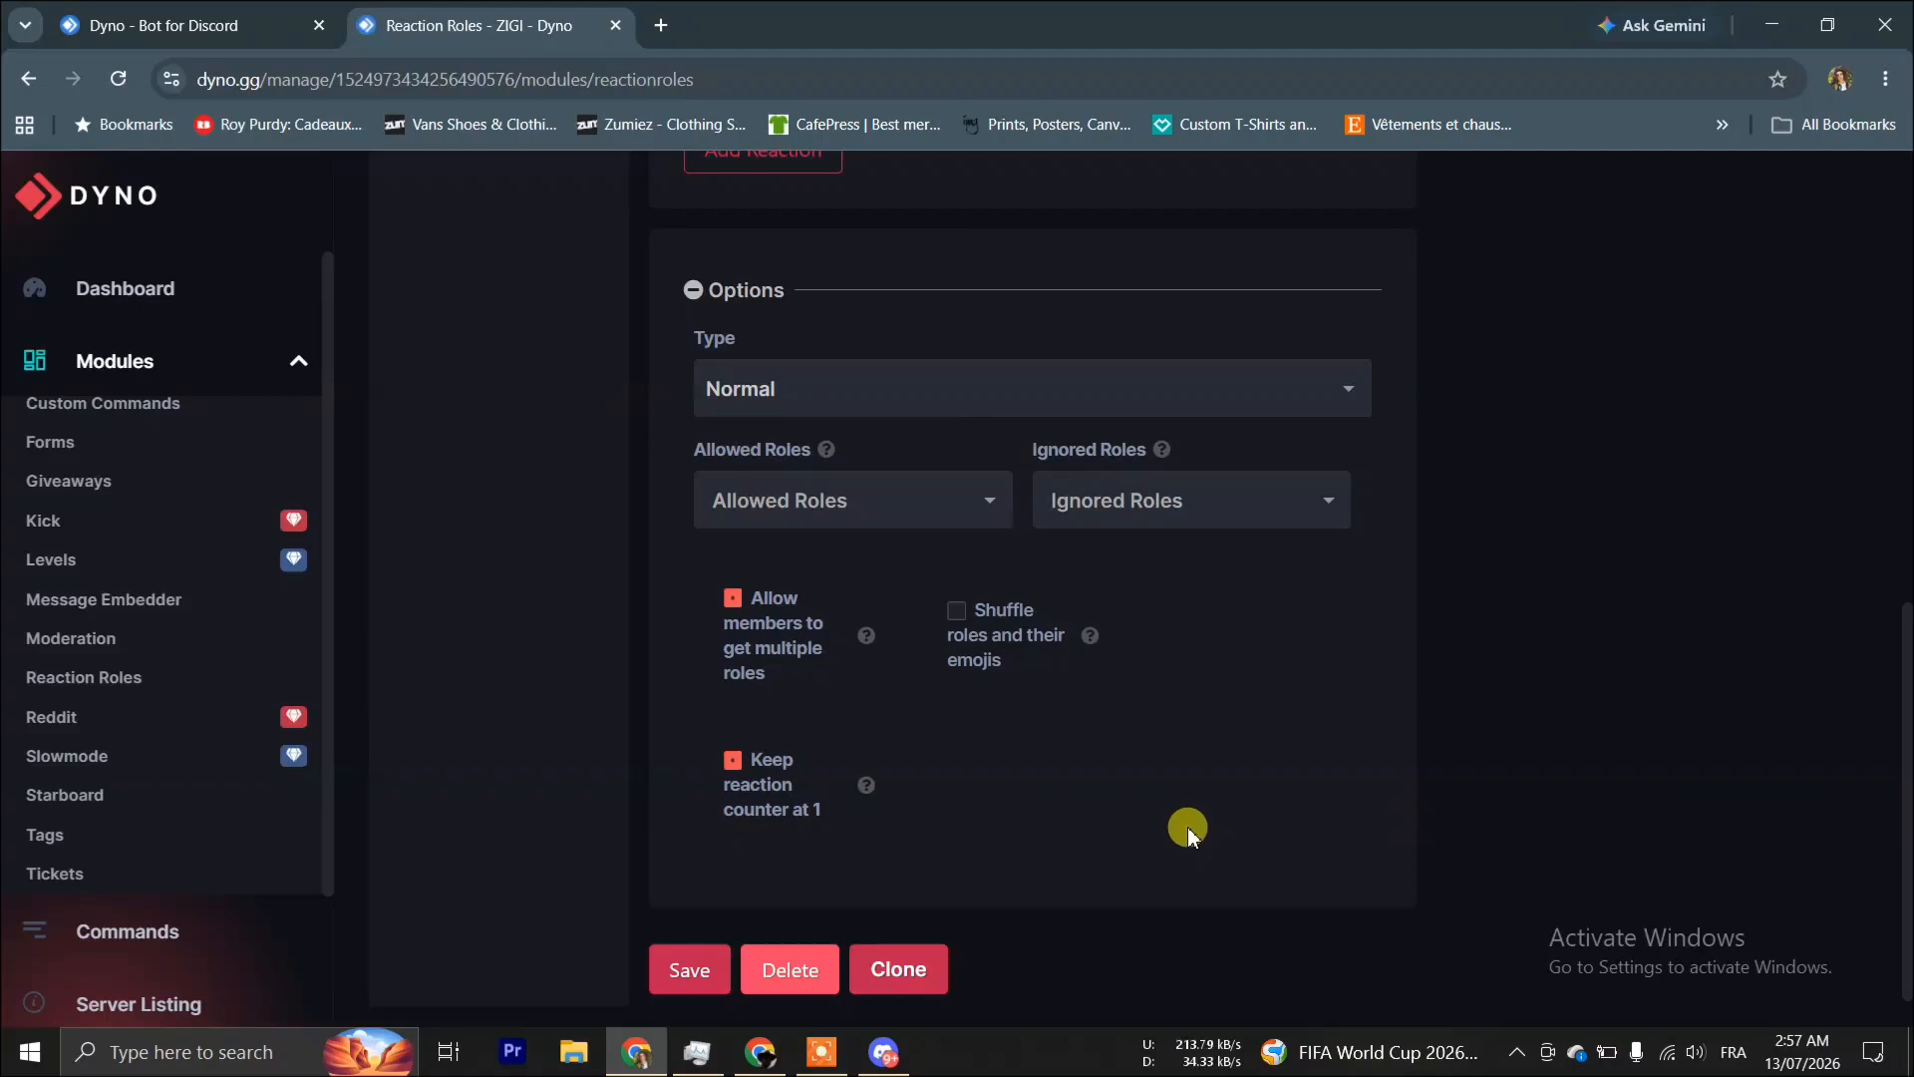
pyautogui.click(688, 972)
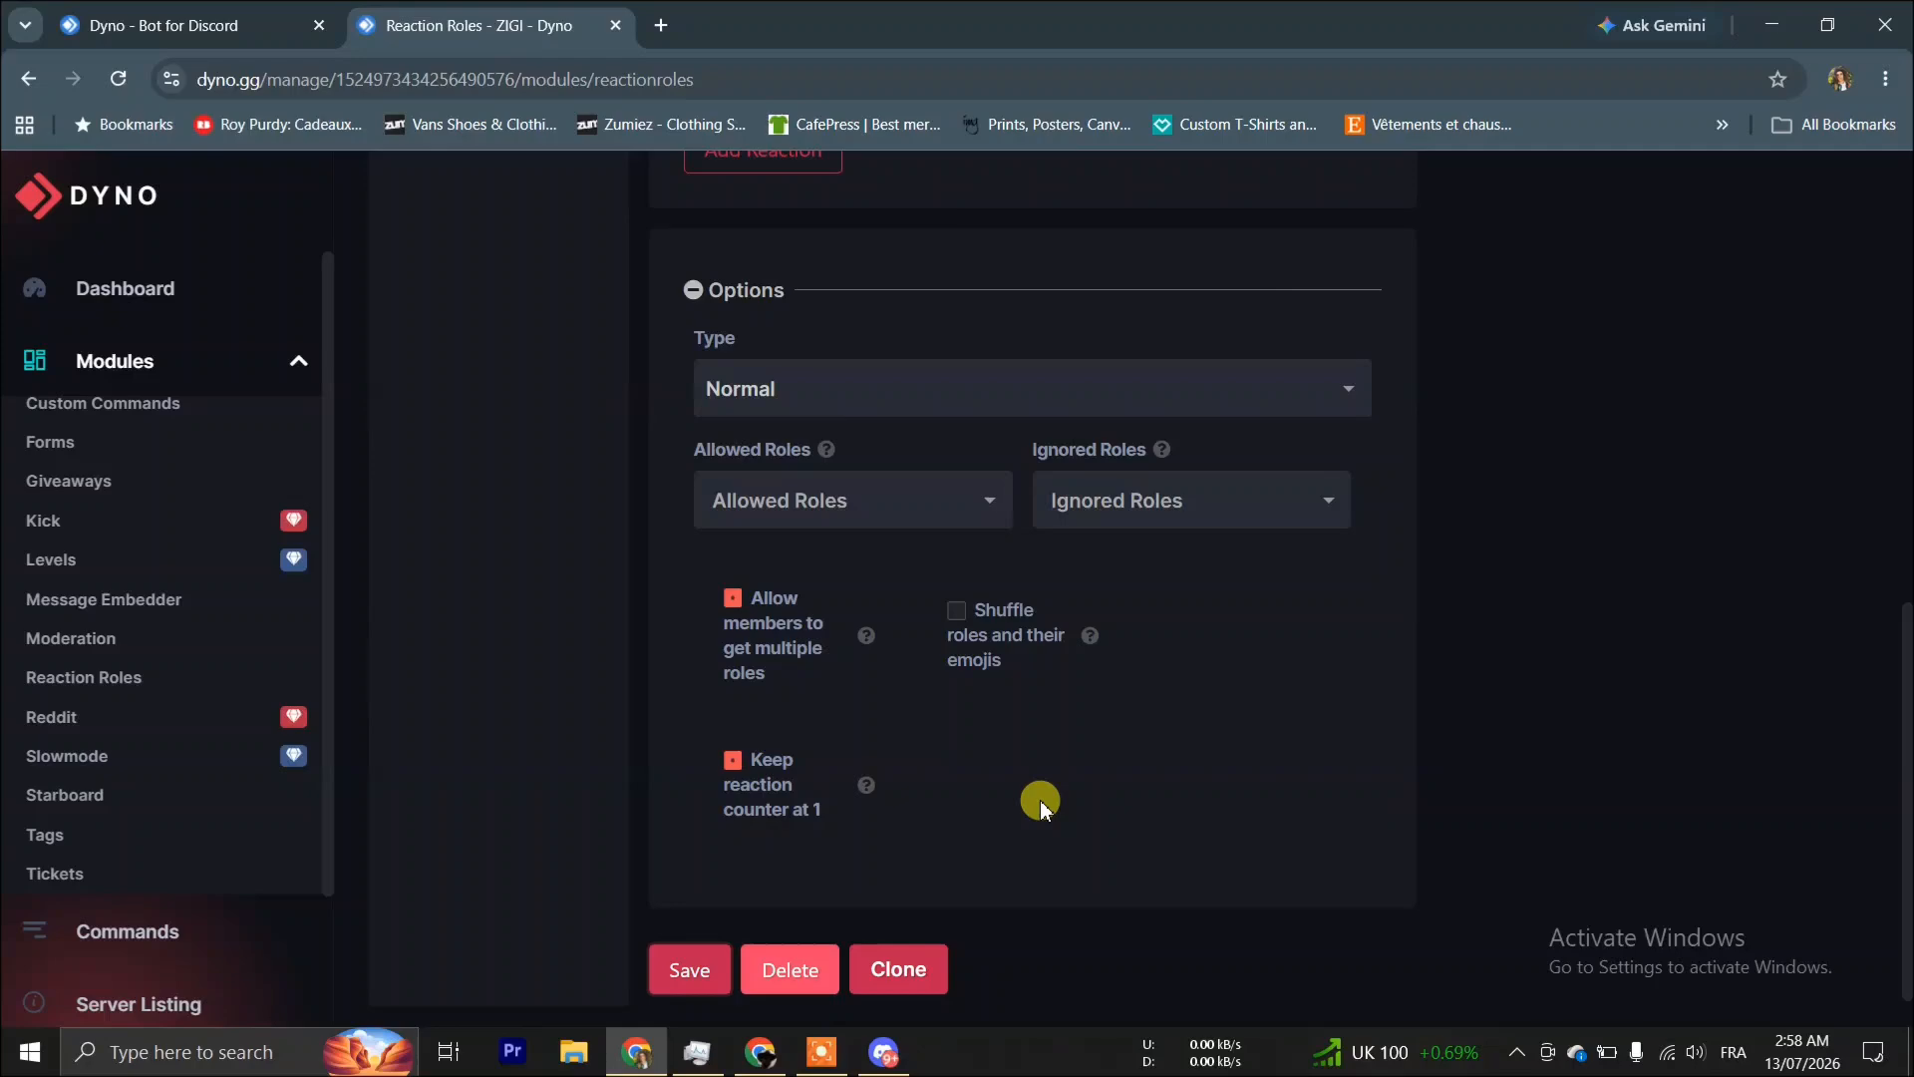
# Switch to Discord and check the heart reaction on the "click the ❤️ to verify" message.
pyautogui.scroll(-1, 1039, 800)
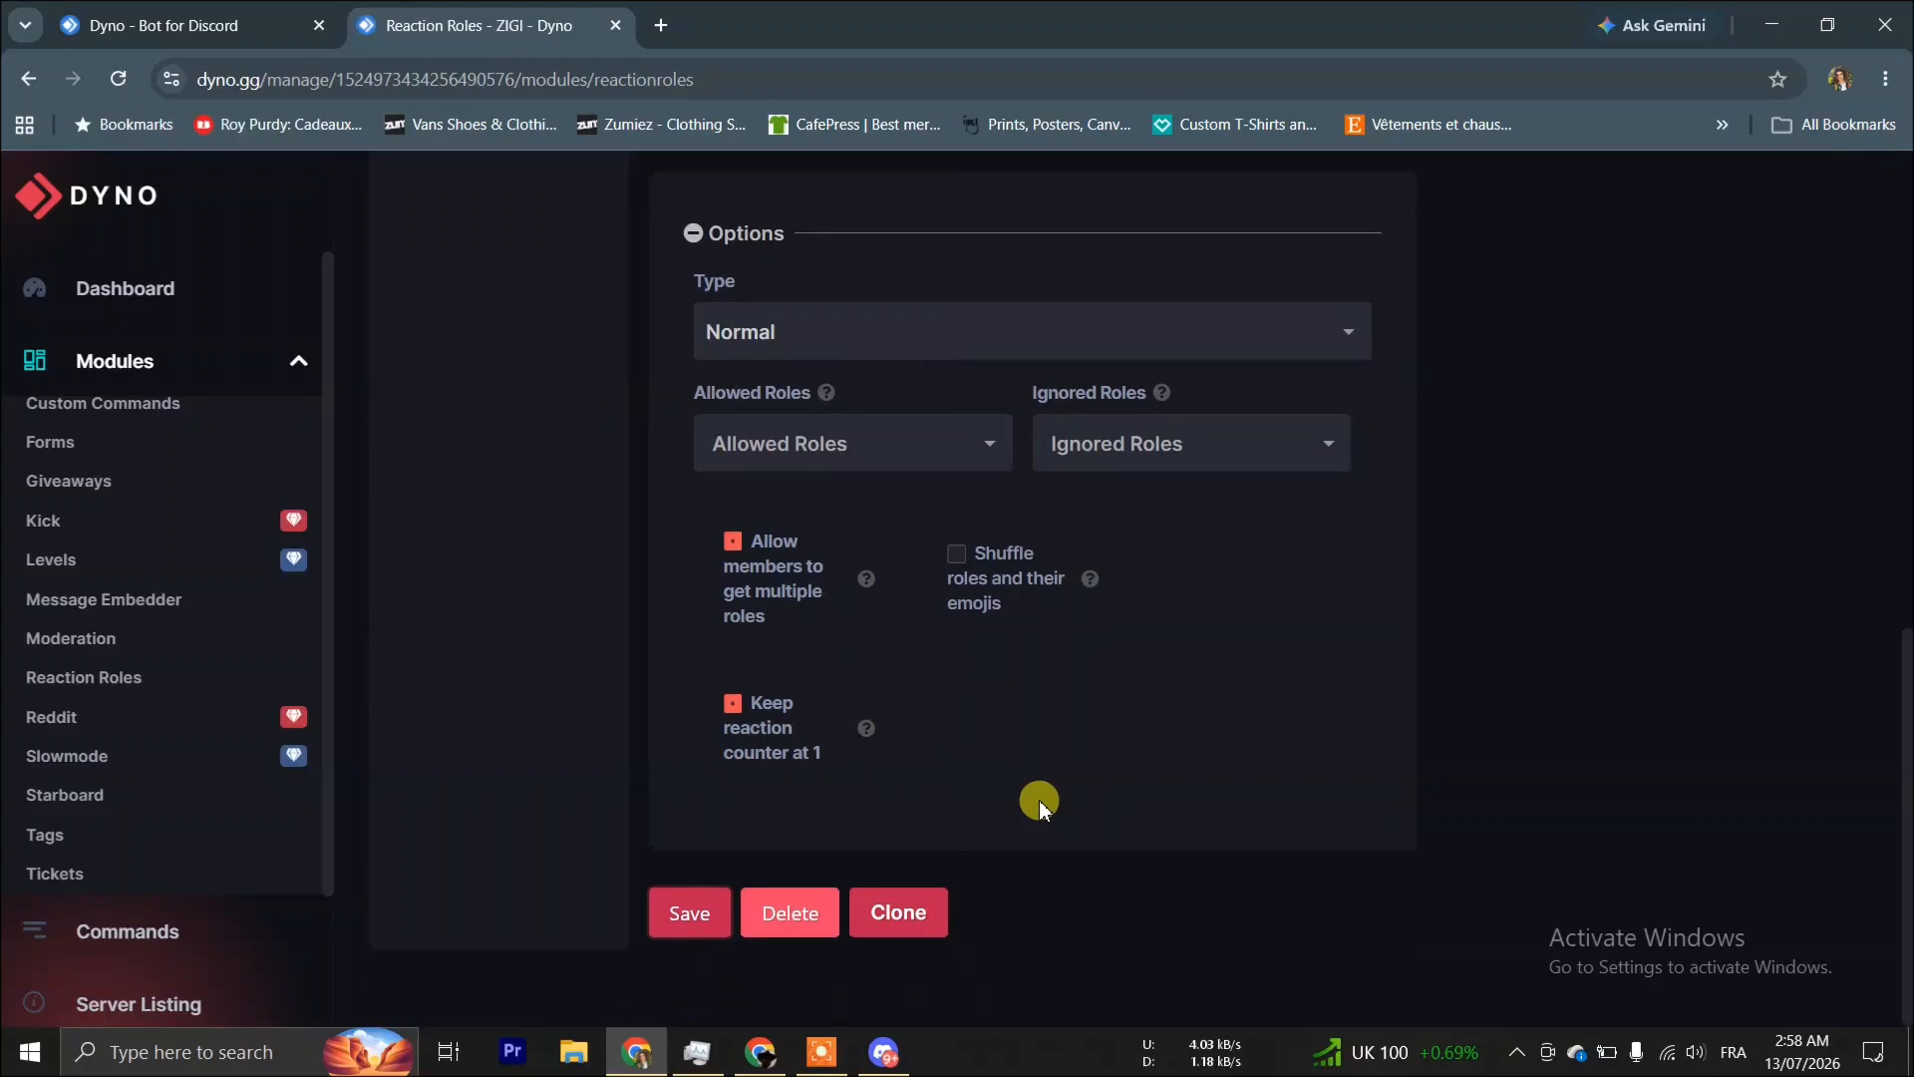
pyautogui.click(884, 1052)
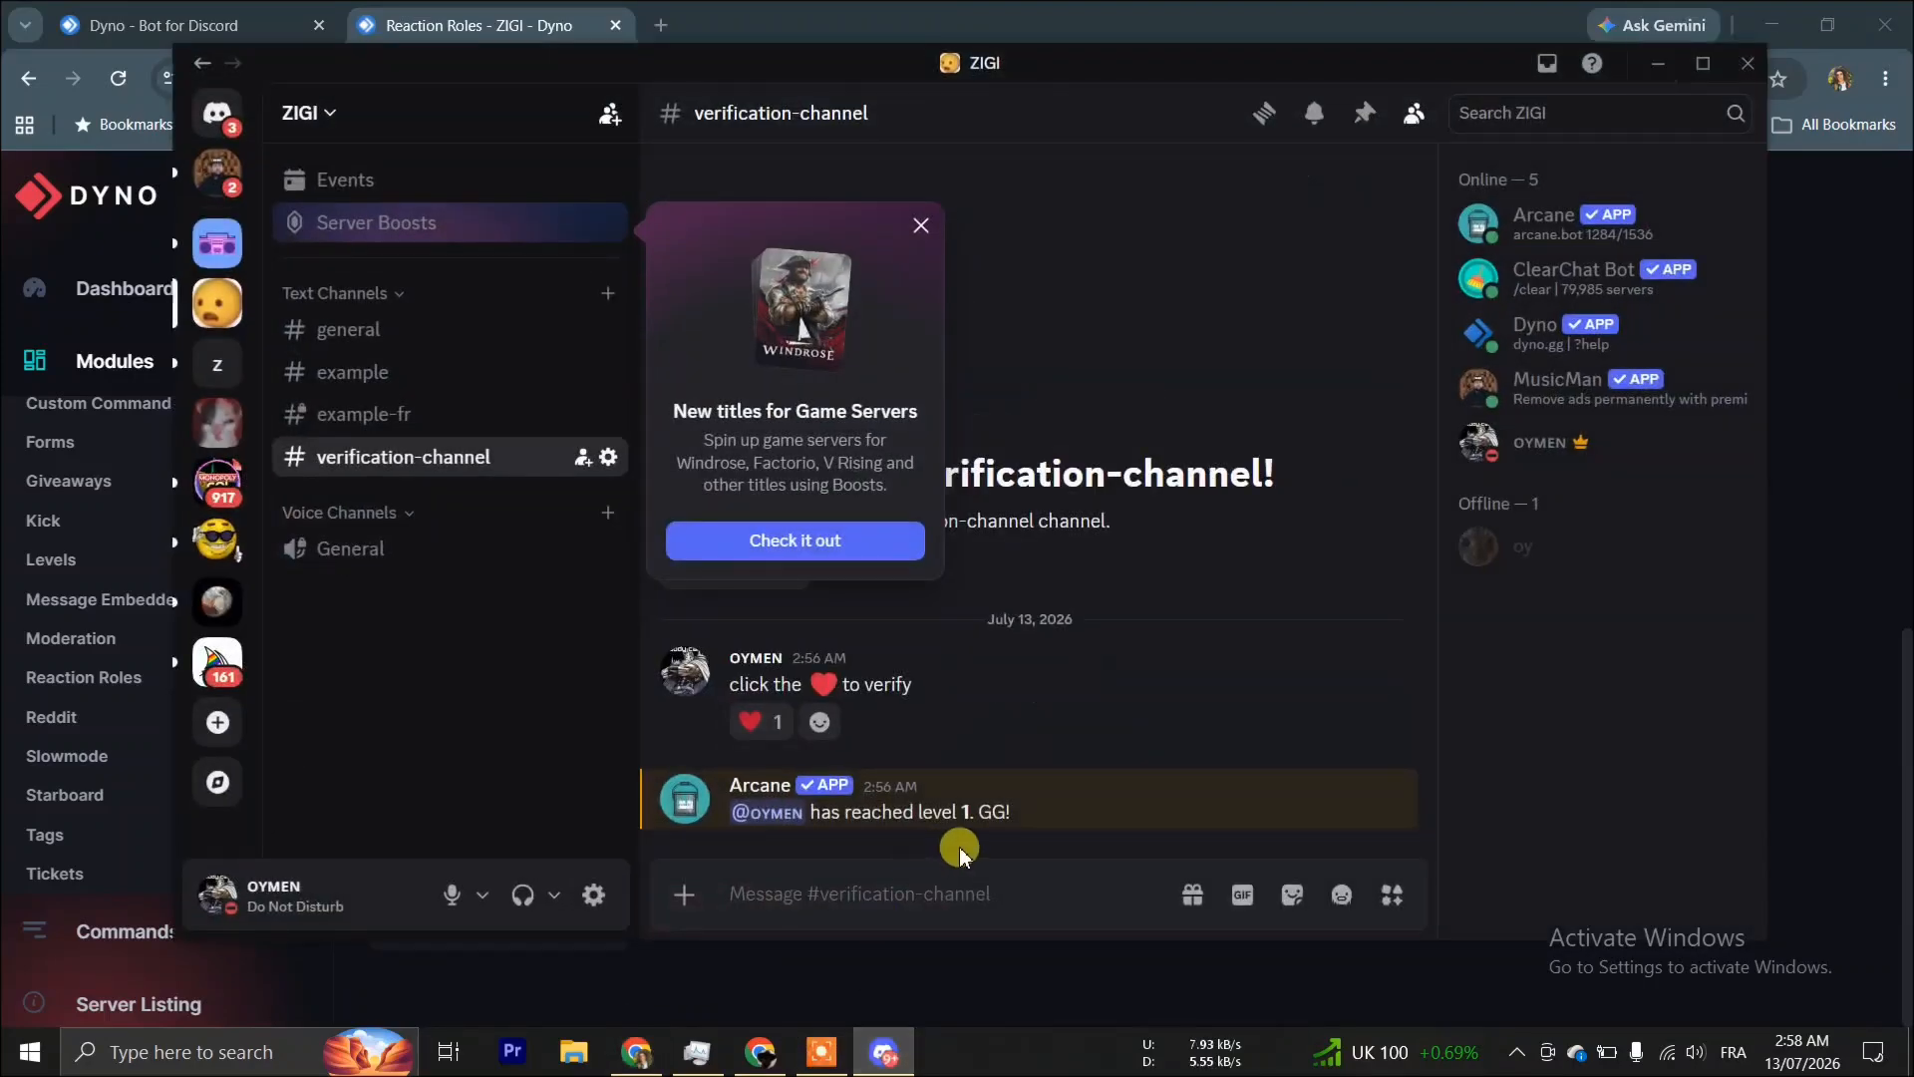
pyautogui.moveTo(765, 733)
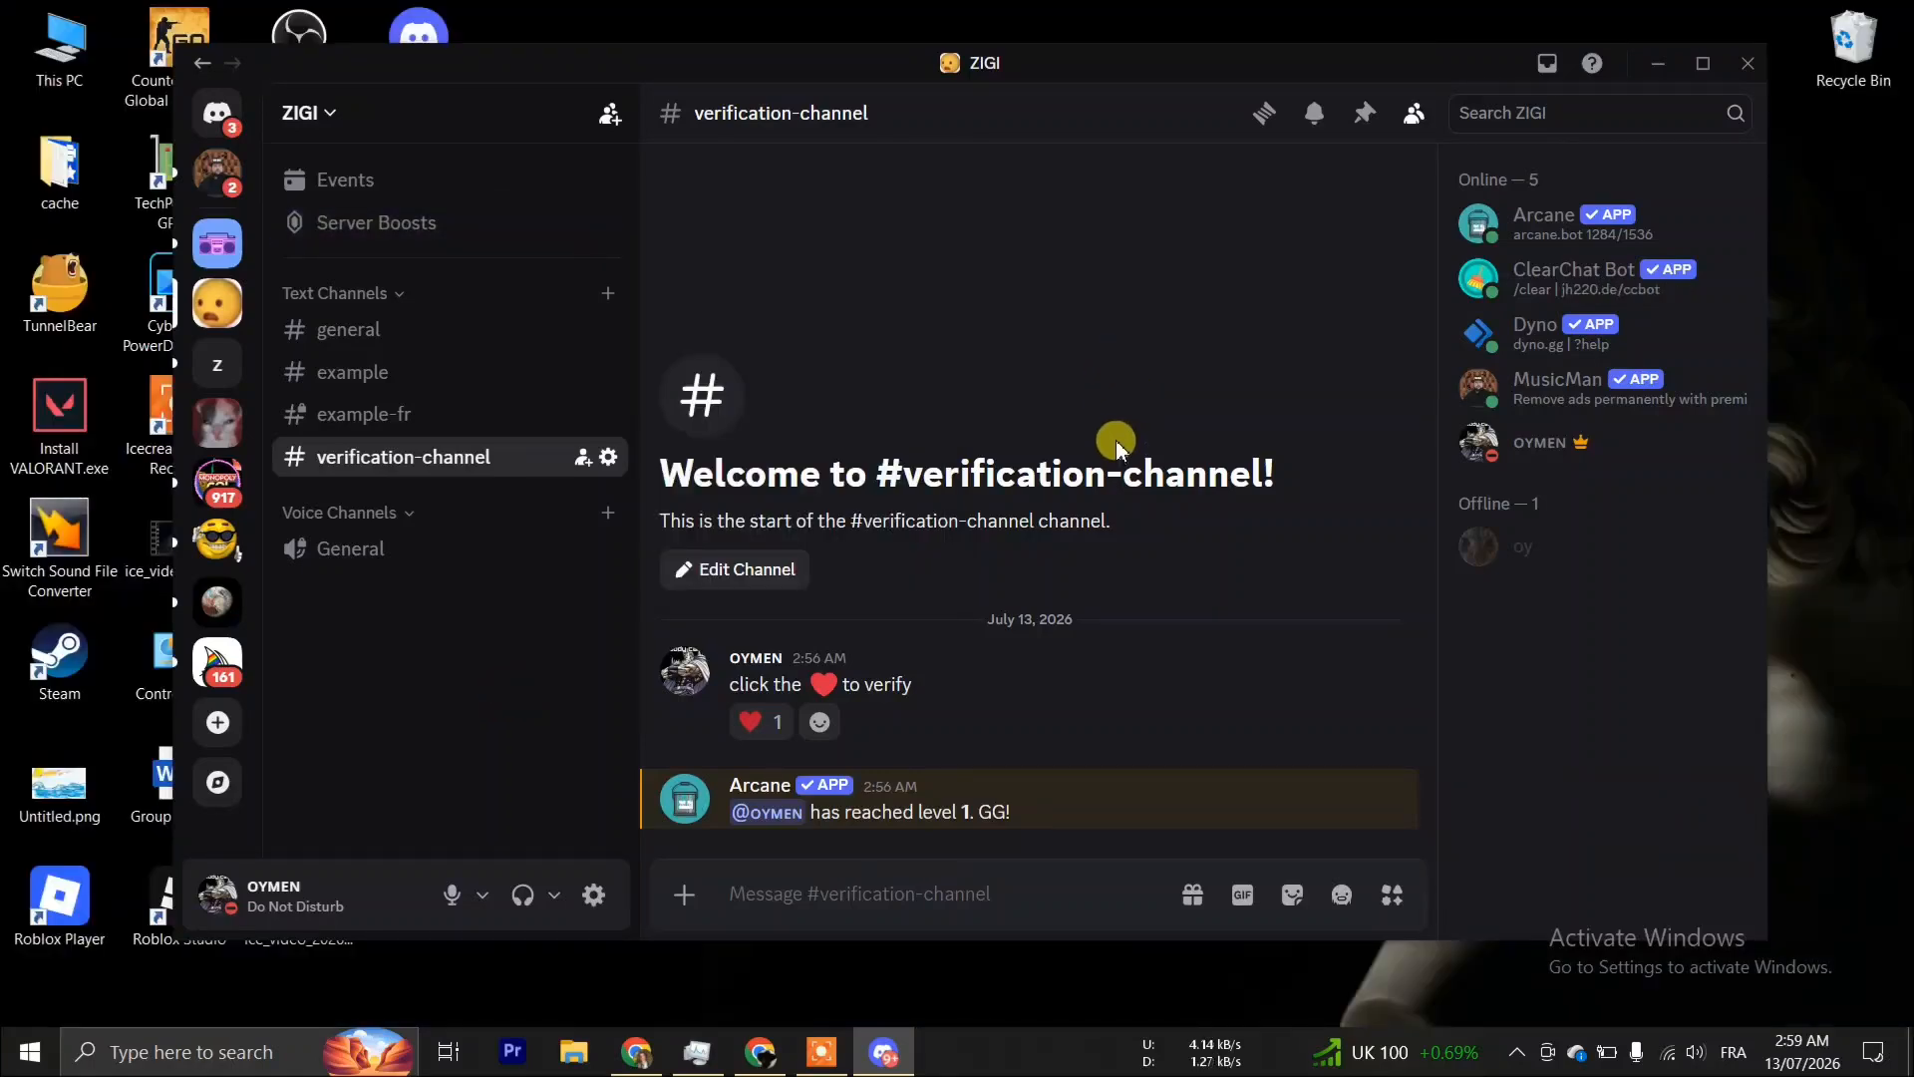
# Open the ZIGI server's settings and start the Enable Community setup.
pyautogui.click(305, 112)
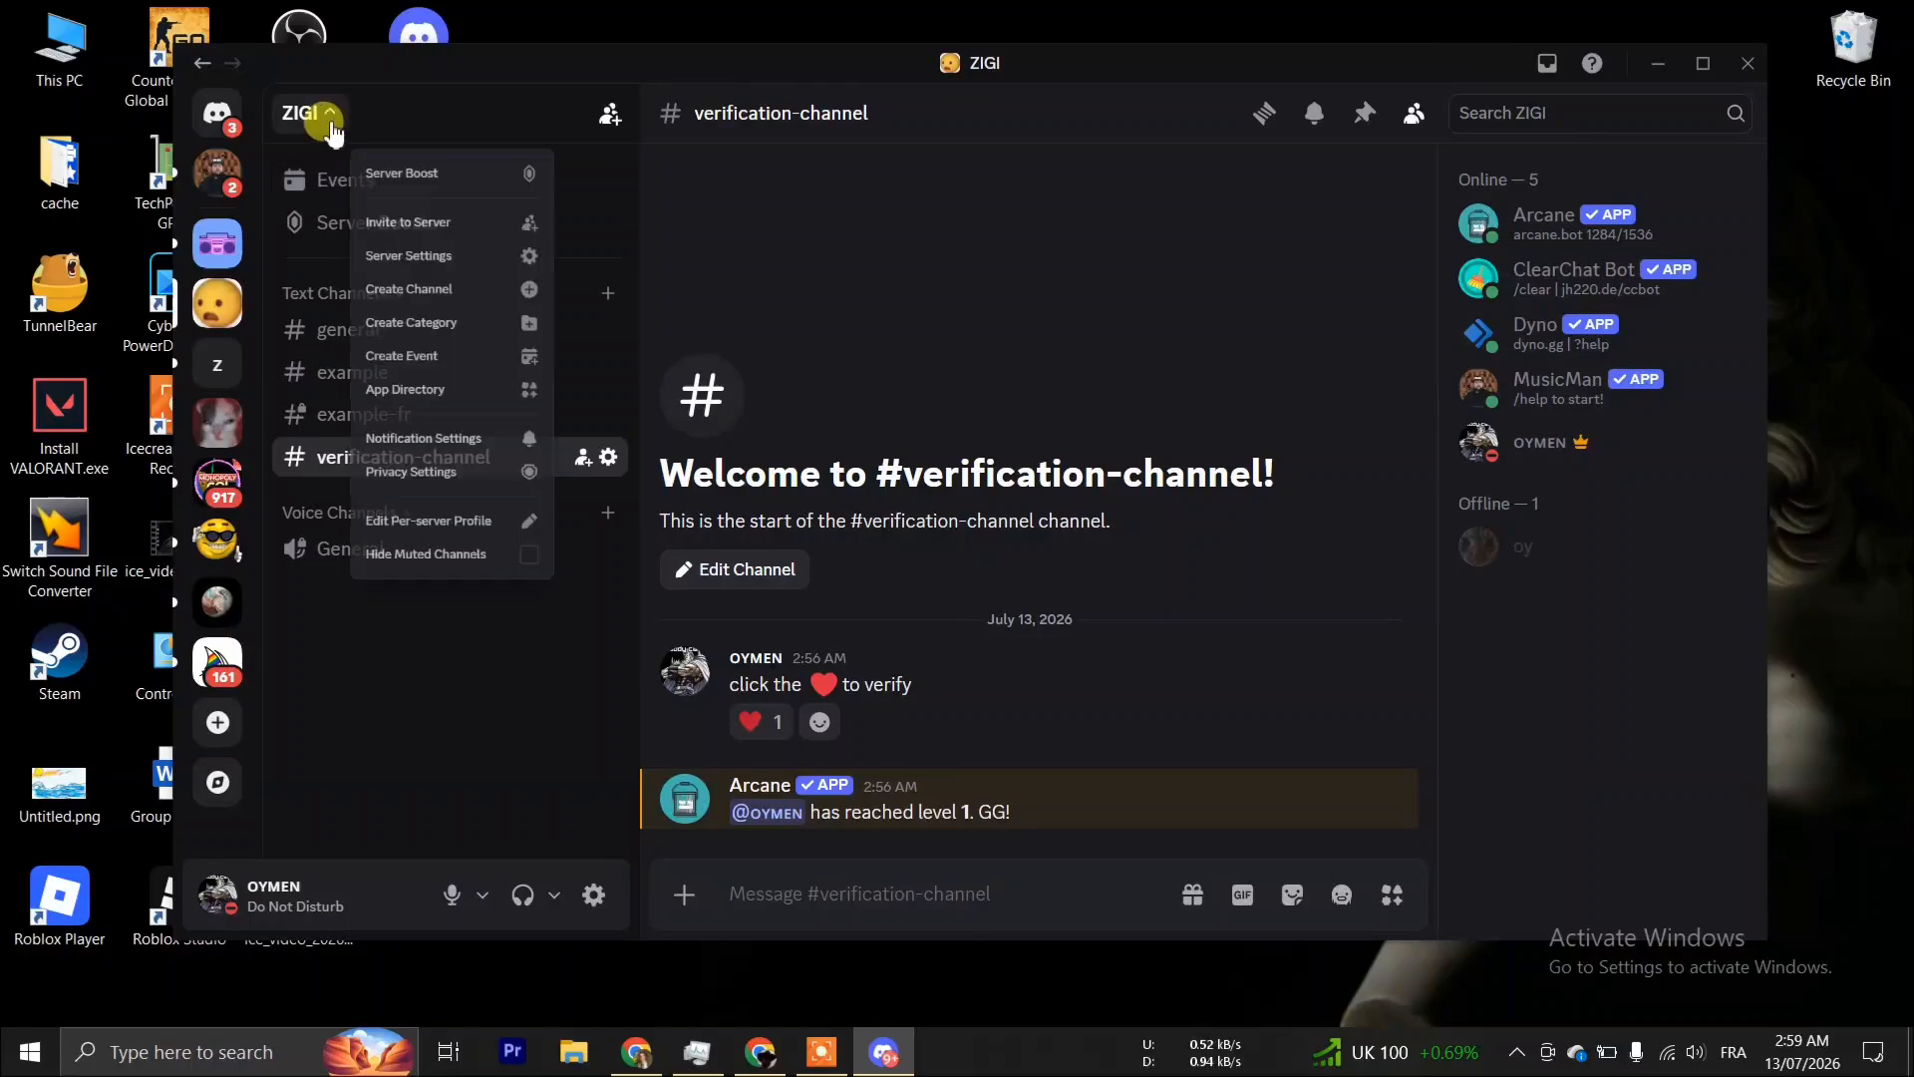
pyautogui.click(379, 290)
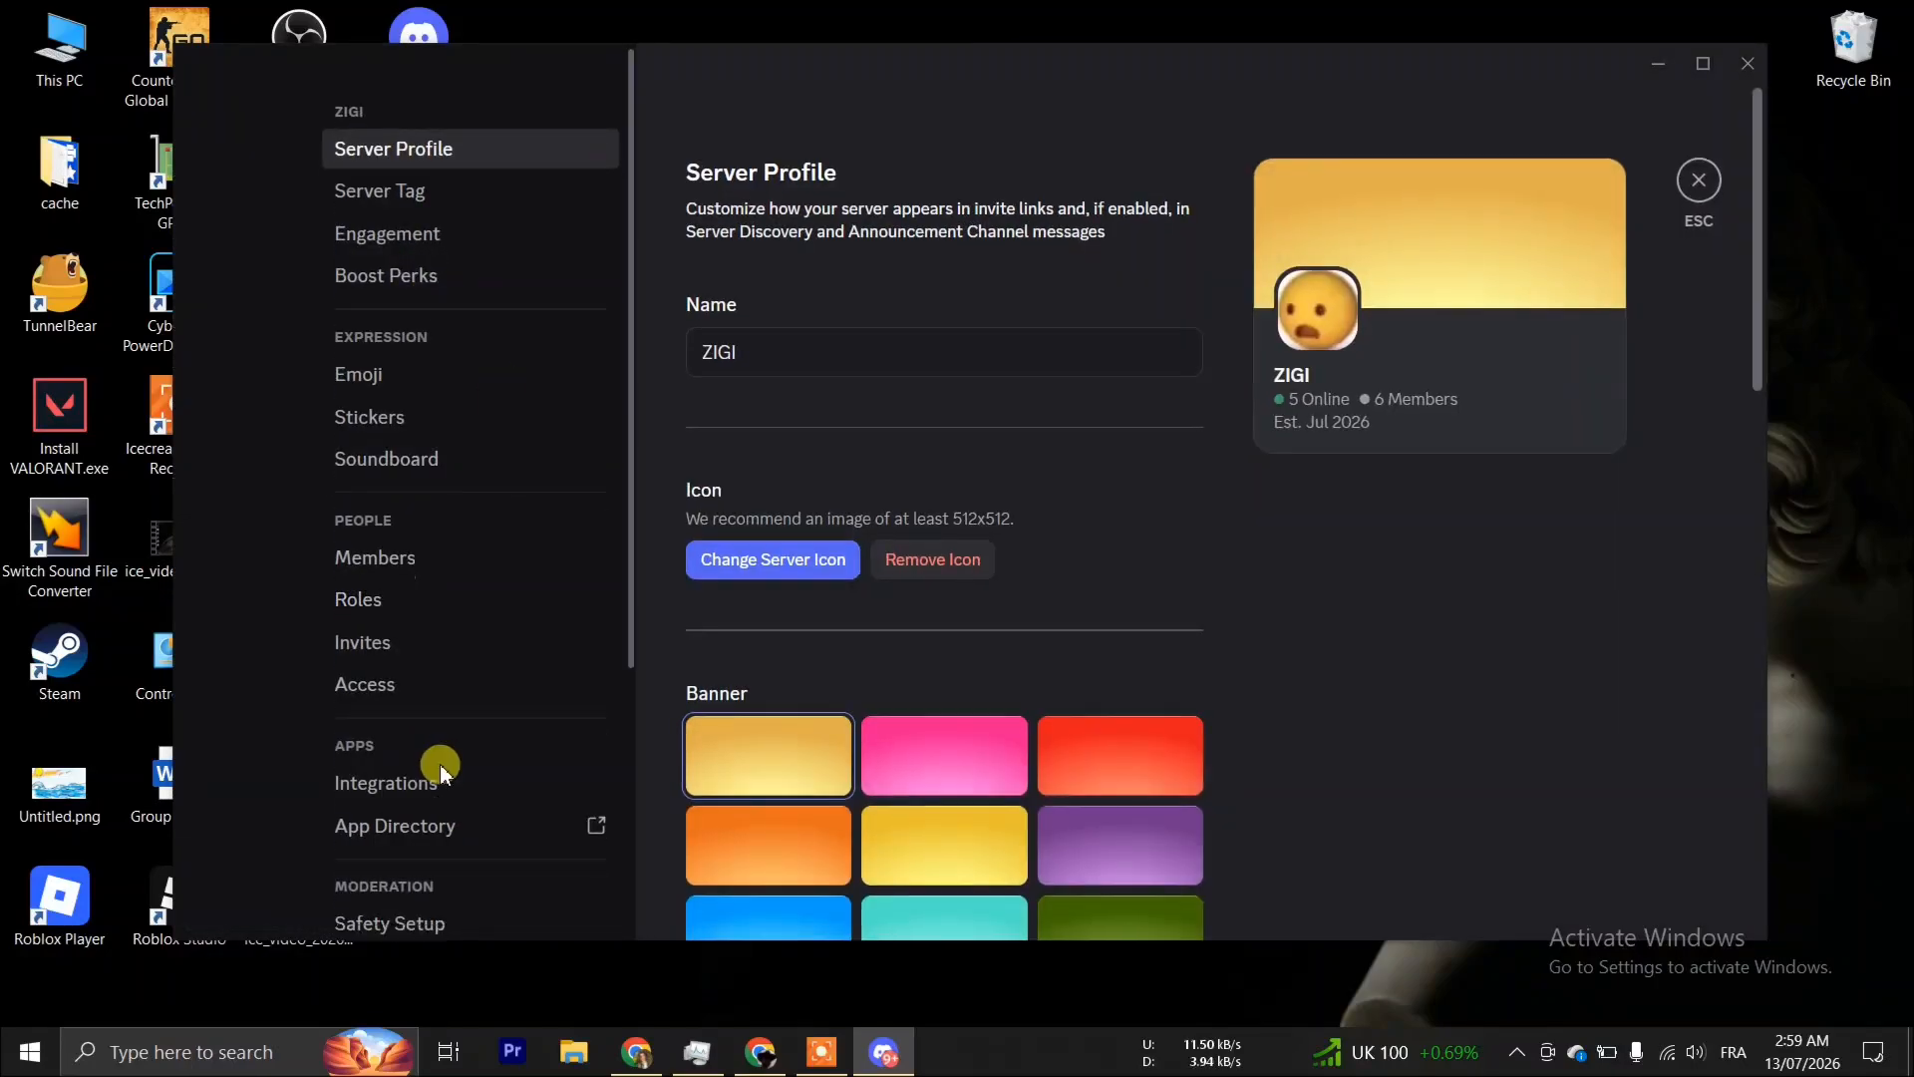
pyautogui.scroll(-5, 440, 769)
pyautogui.click(470, 740)
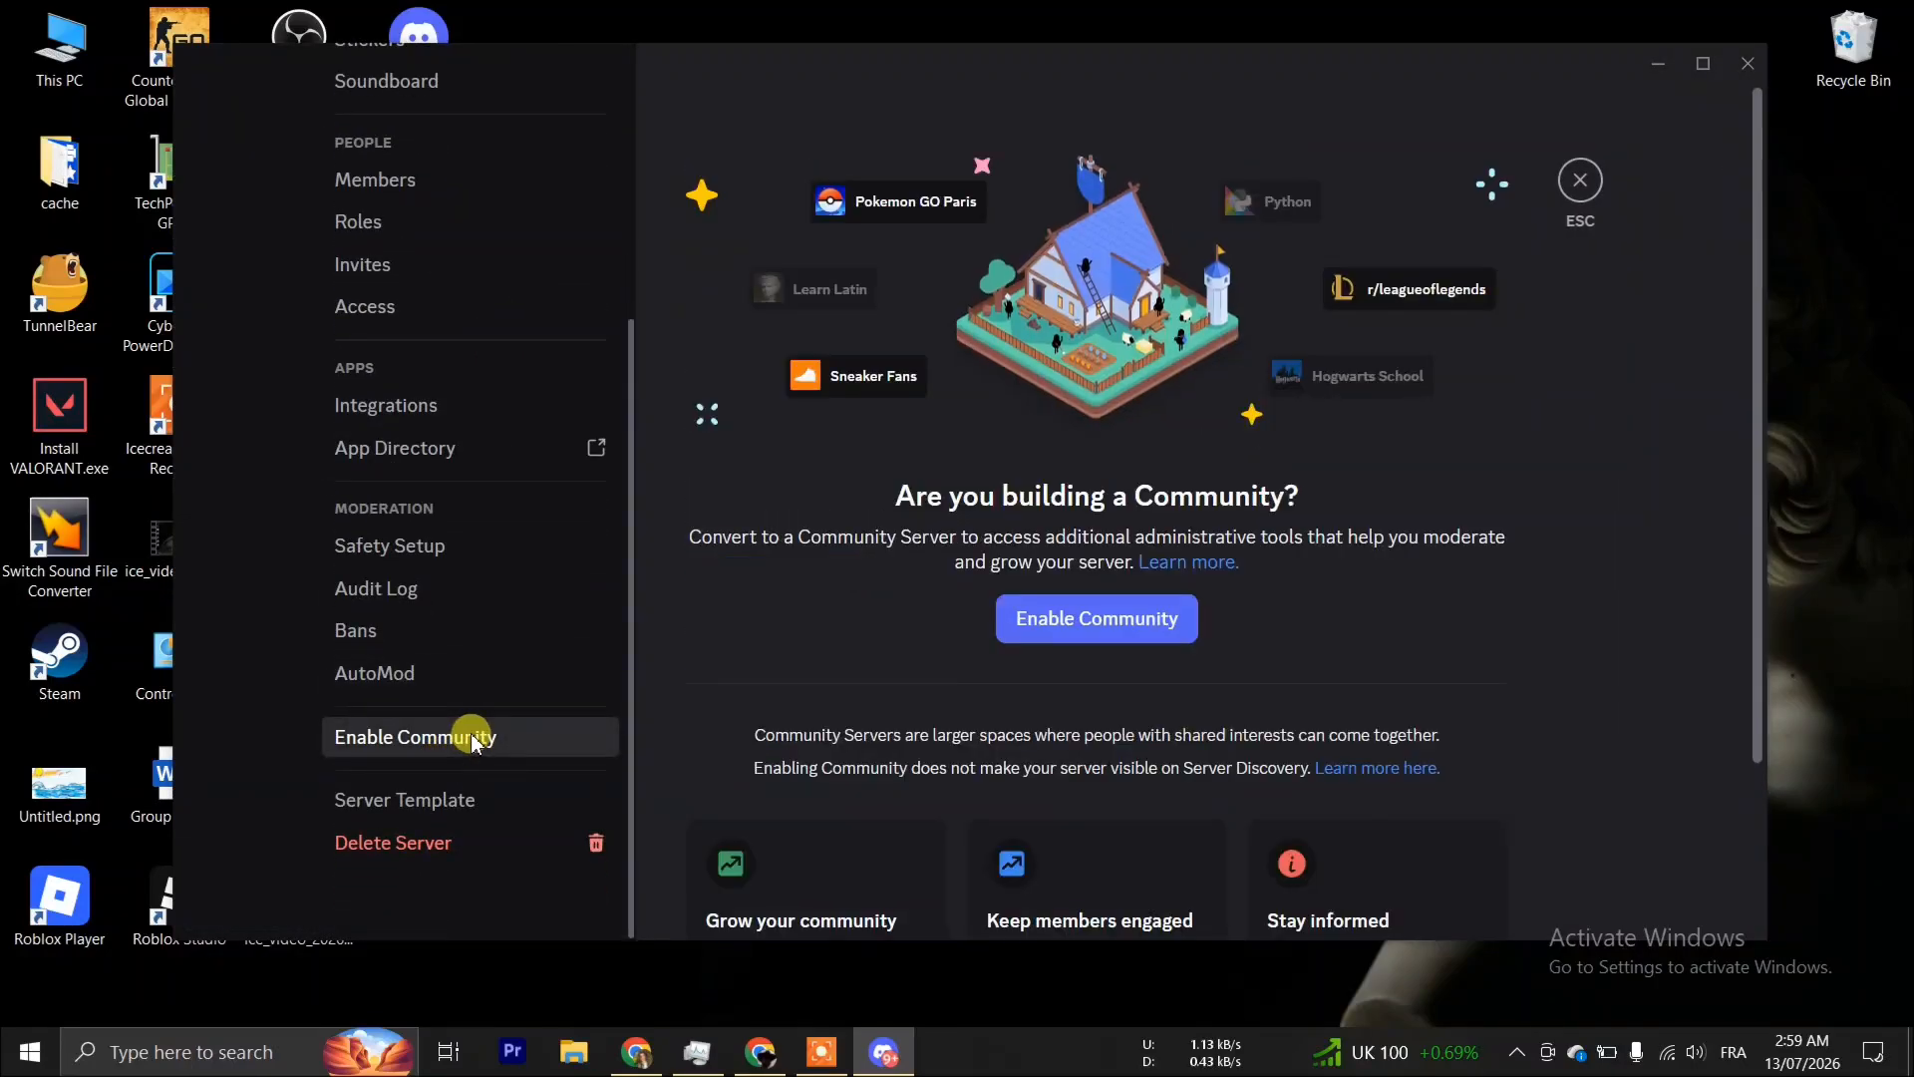
pyautogui.click(1084, 644)
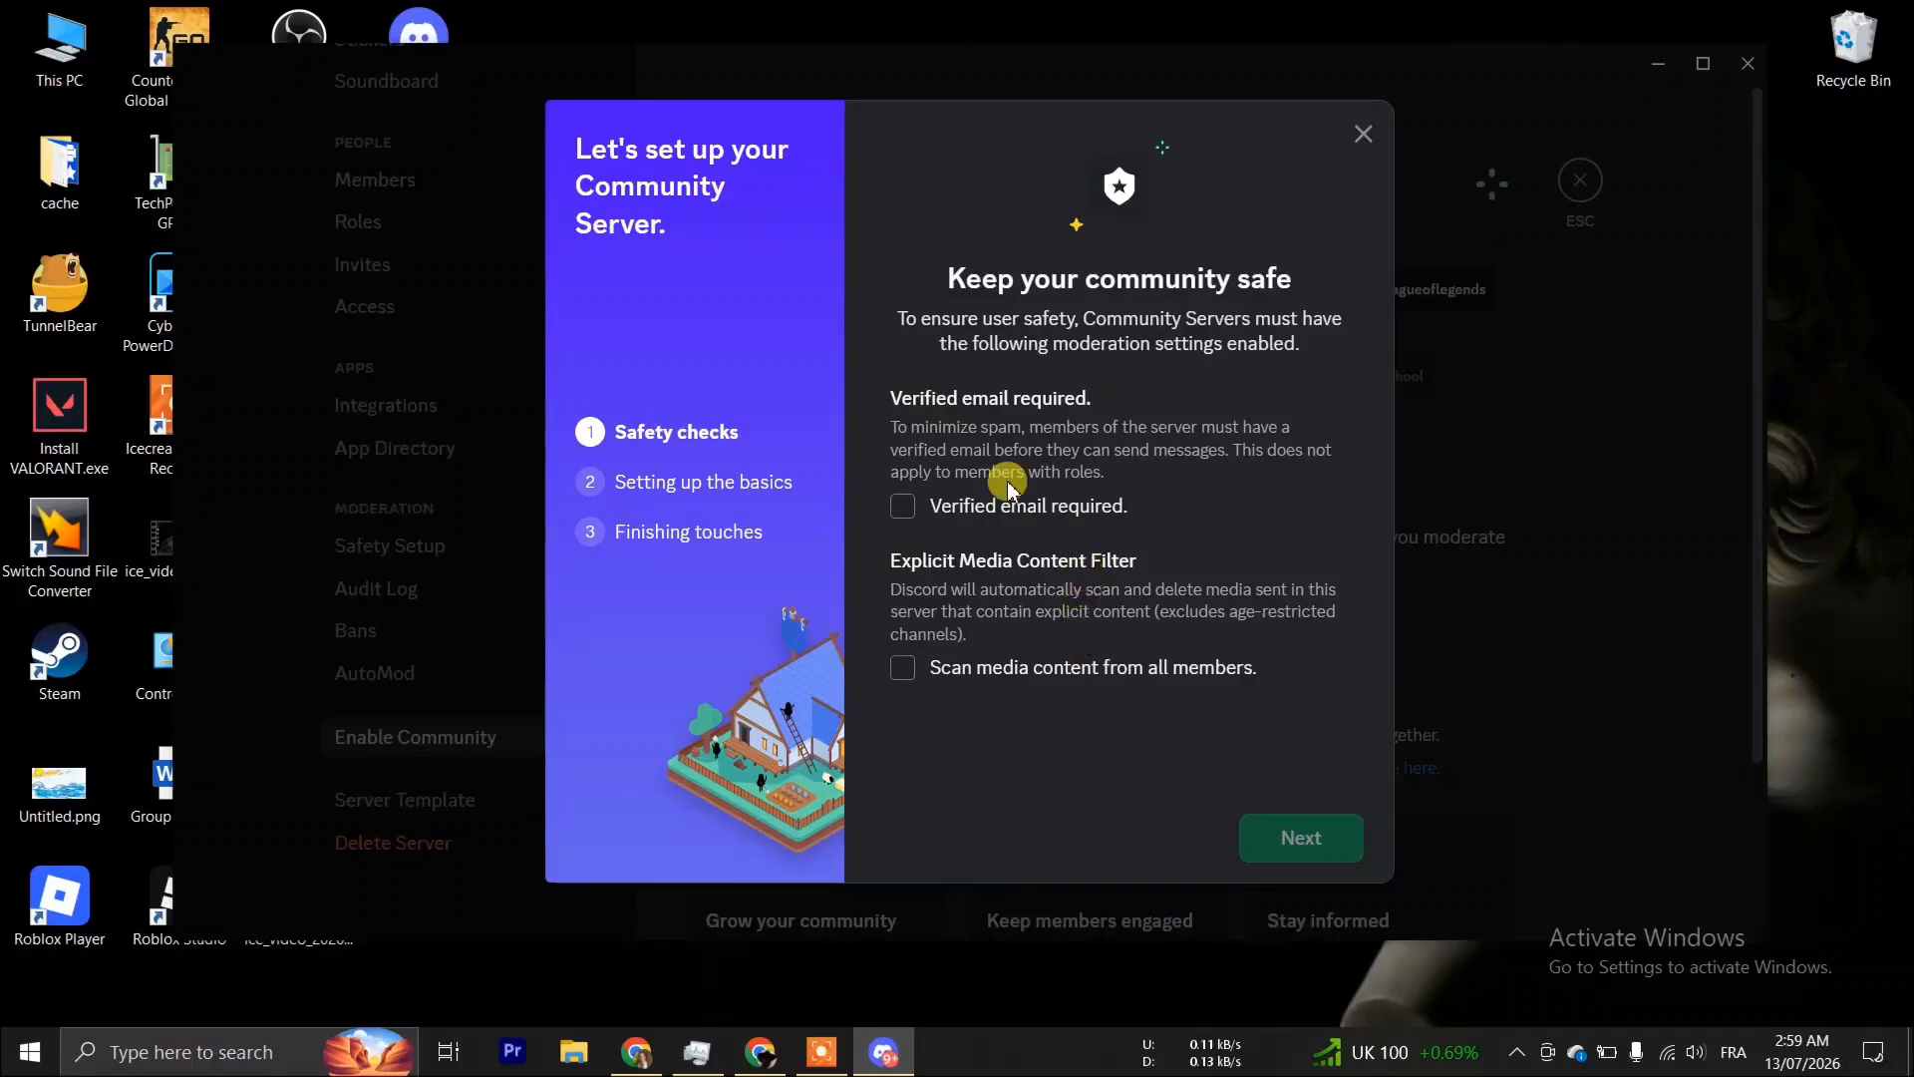
# Require a verified email, scan media content from all members, and continue through the basics with the default channel choices.
pyautogui.click(902, 505)
pyautogui.click(903, 667)
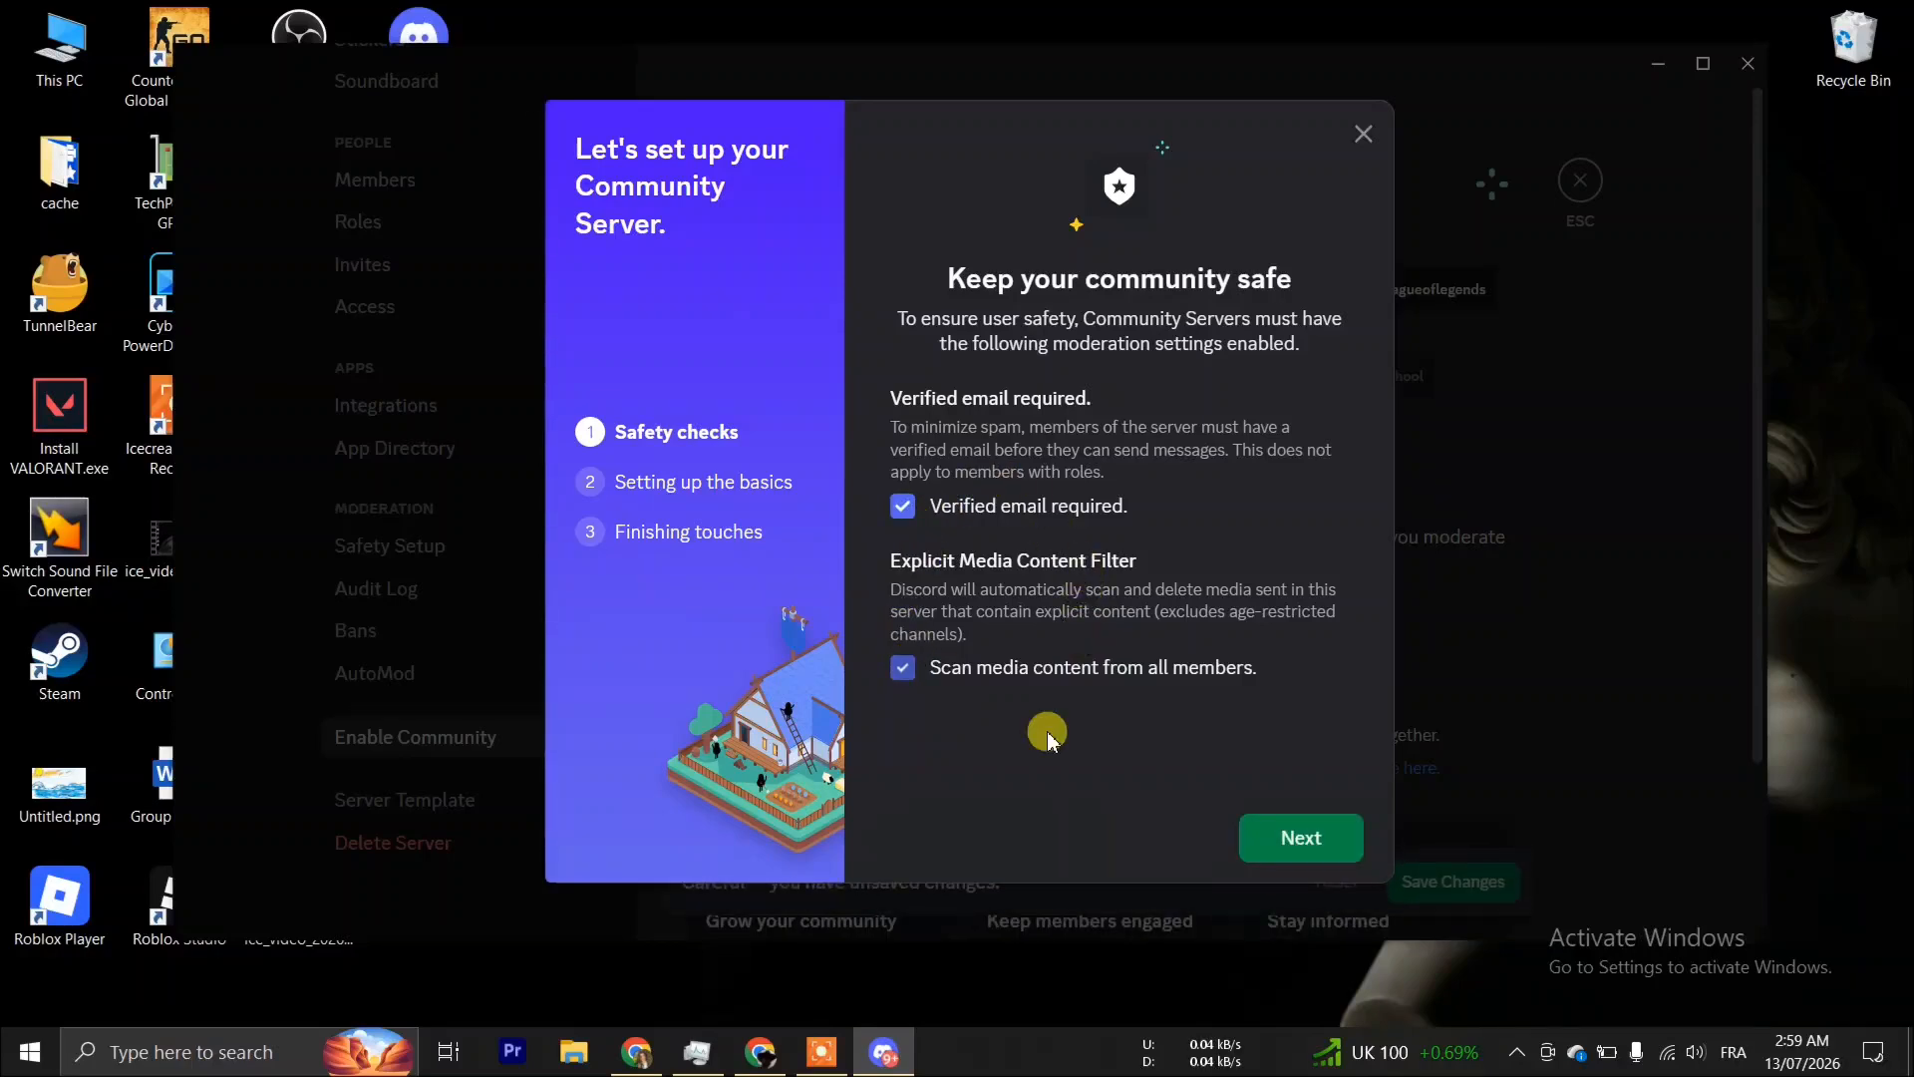
pyautogui.click(1255, 835)
pyautogui.click(1293, 848)
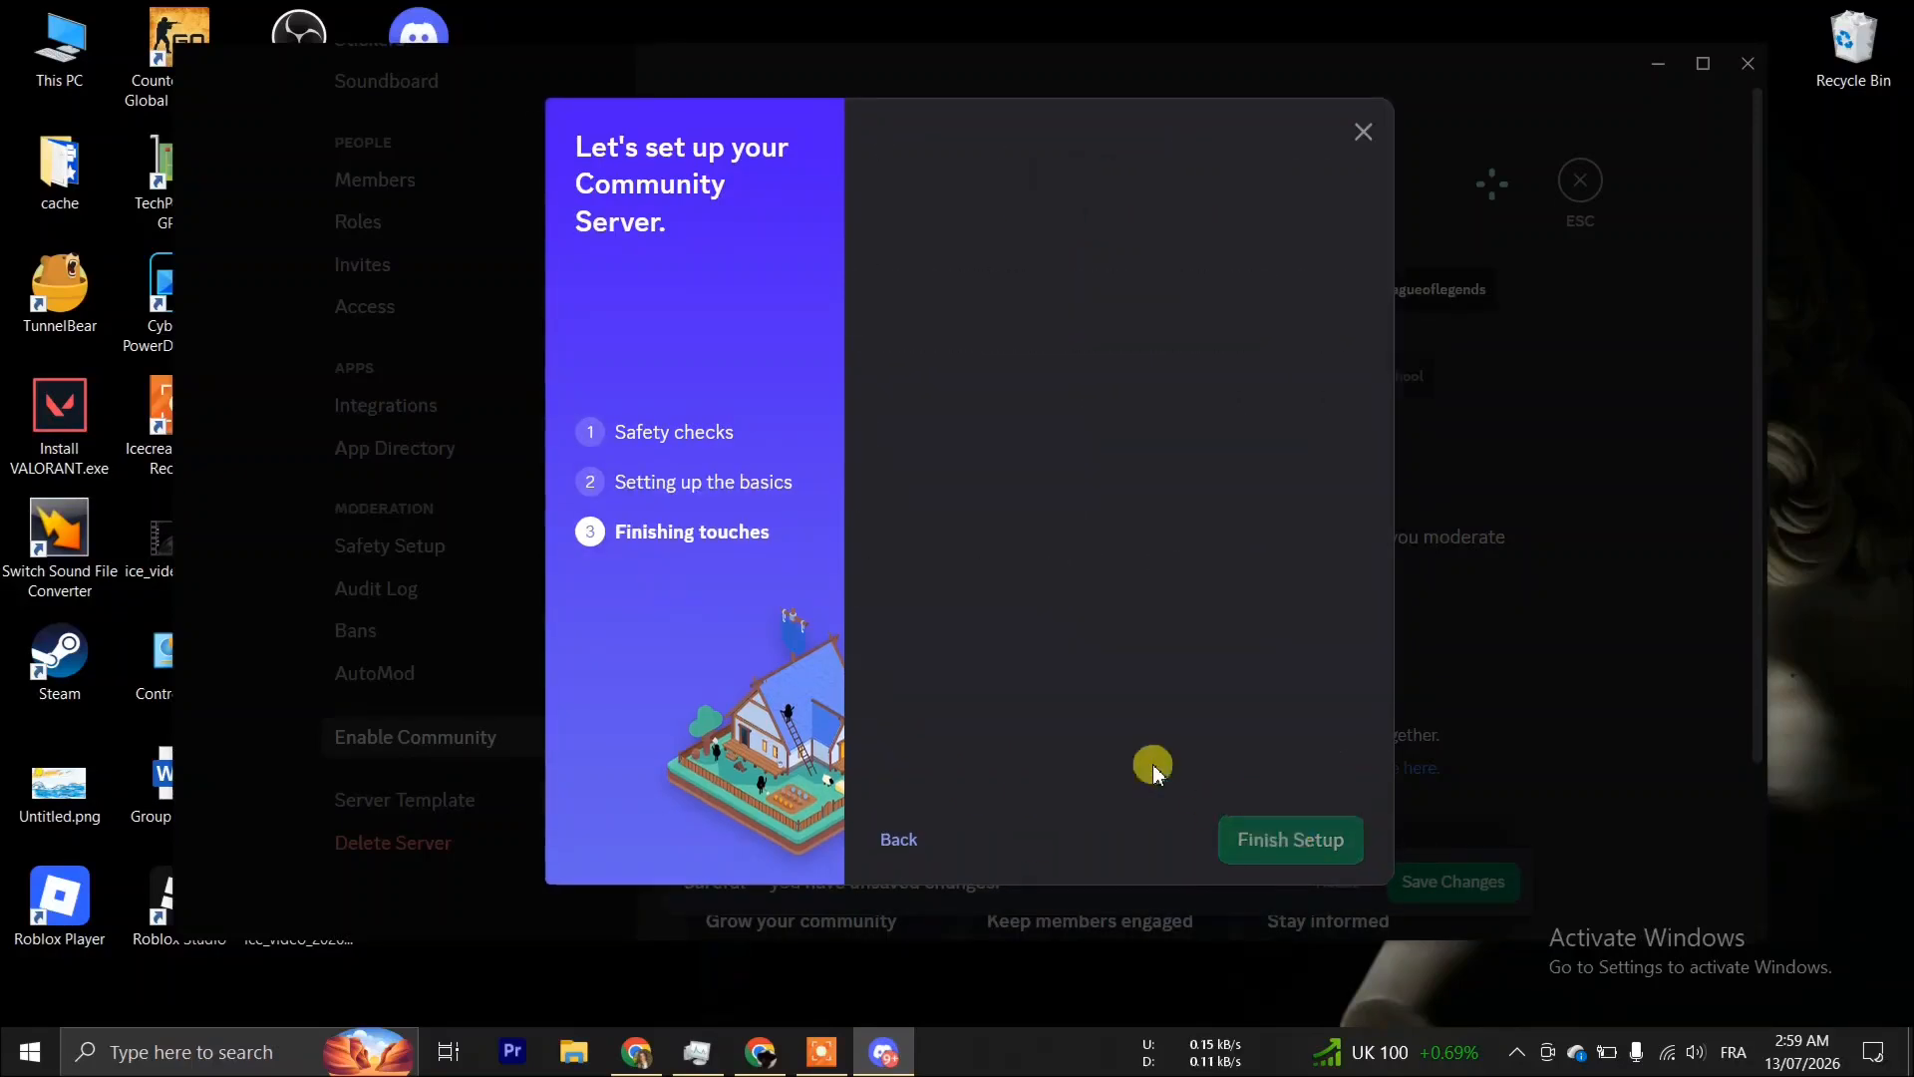
# Agree to the Community Server rules and finish the Community setup.
pyautogui.scroll(-2, 997, 788)
pyautogui.click(919, 776)
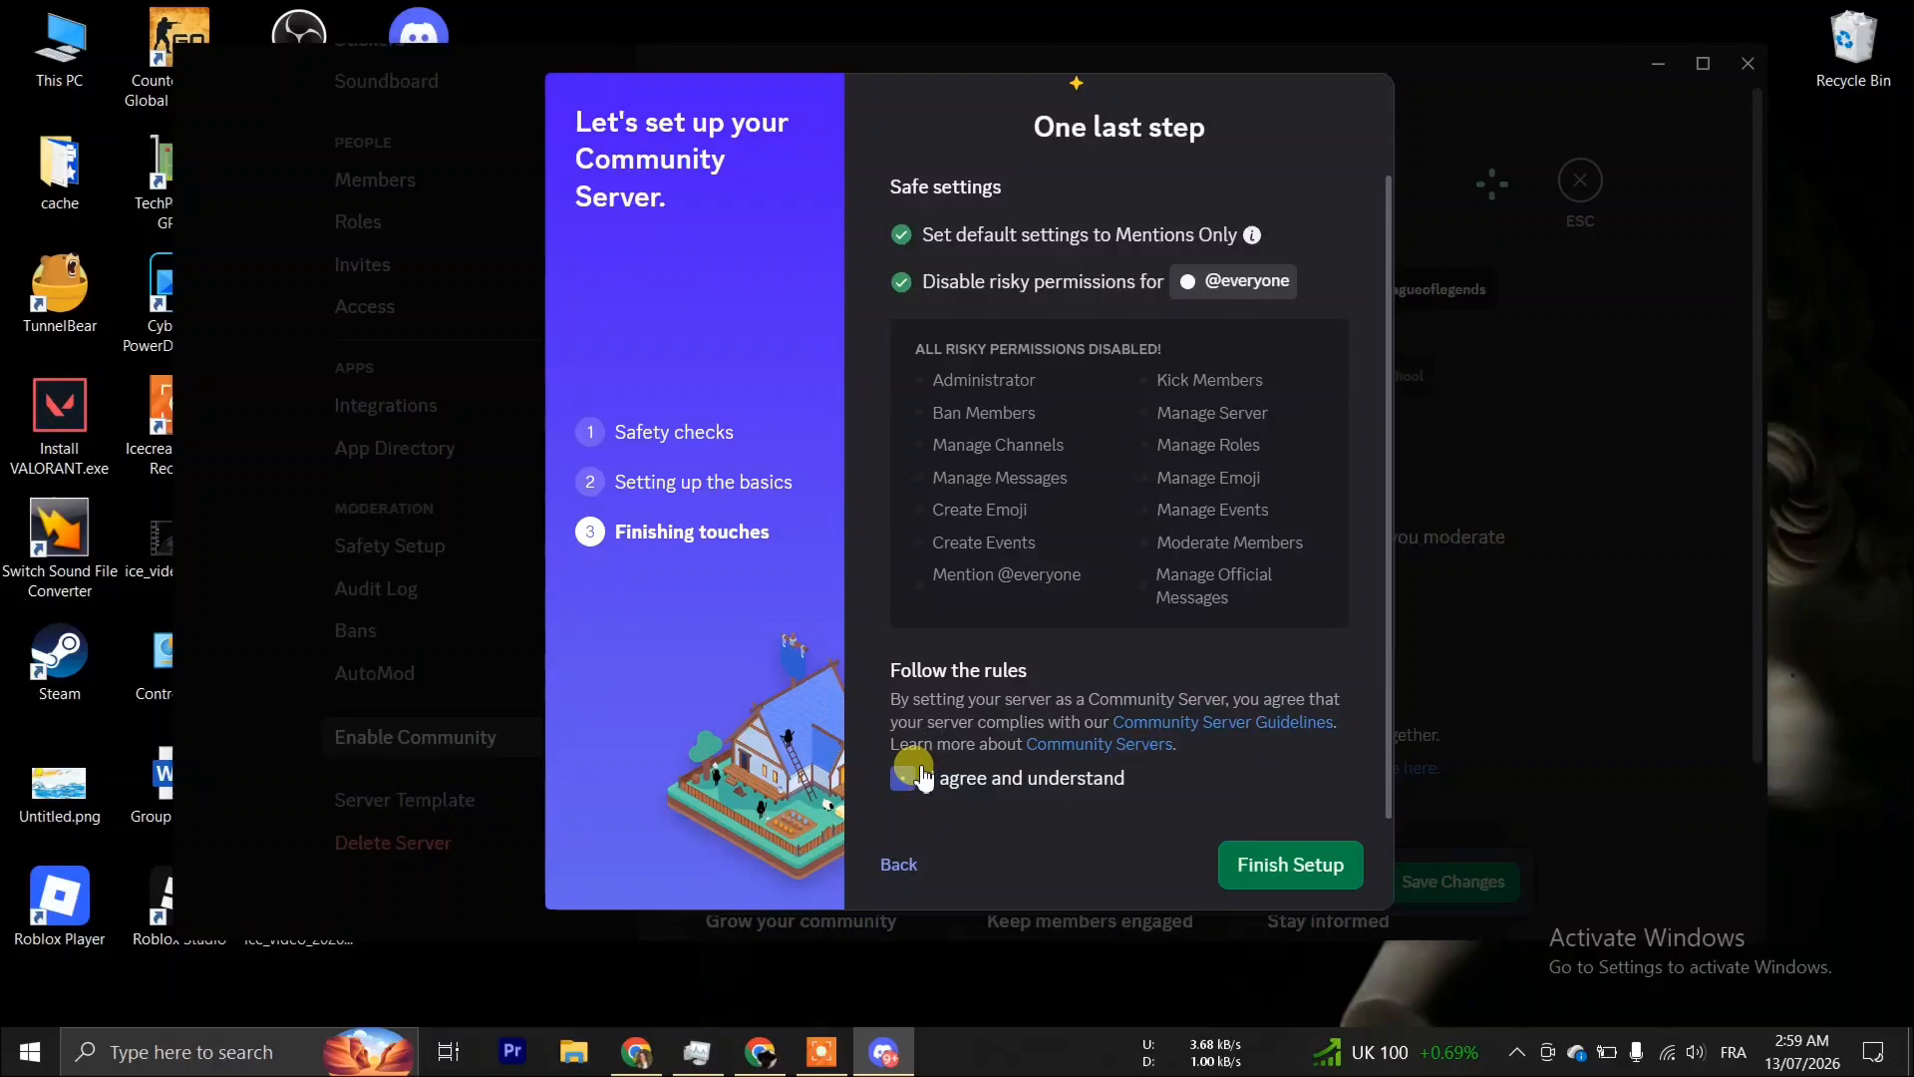
pyautogui.click(1281, 864)
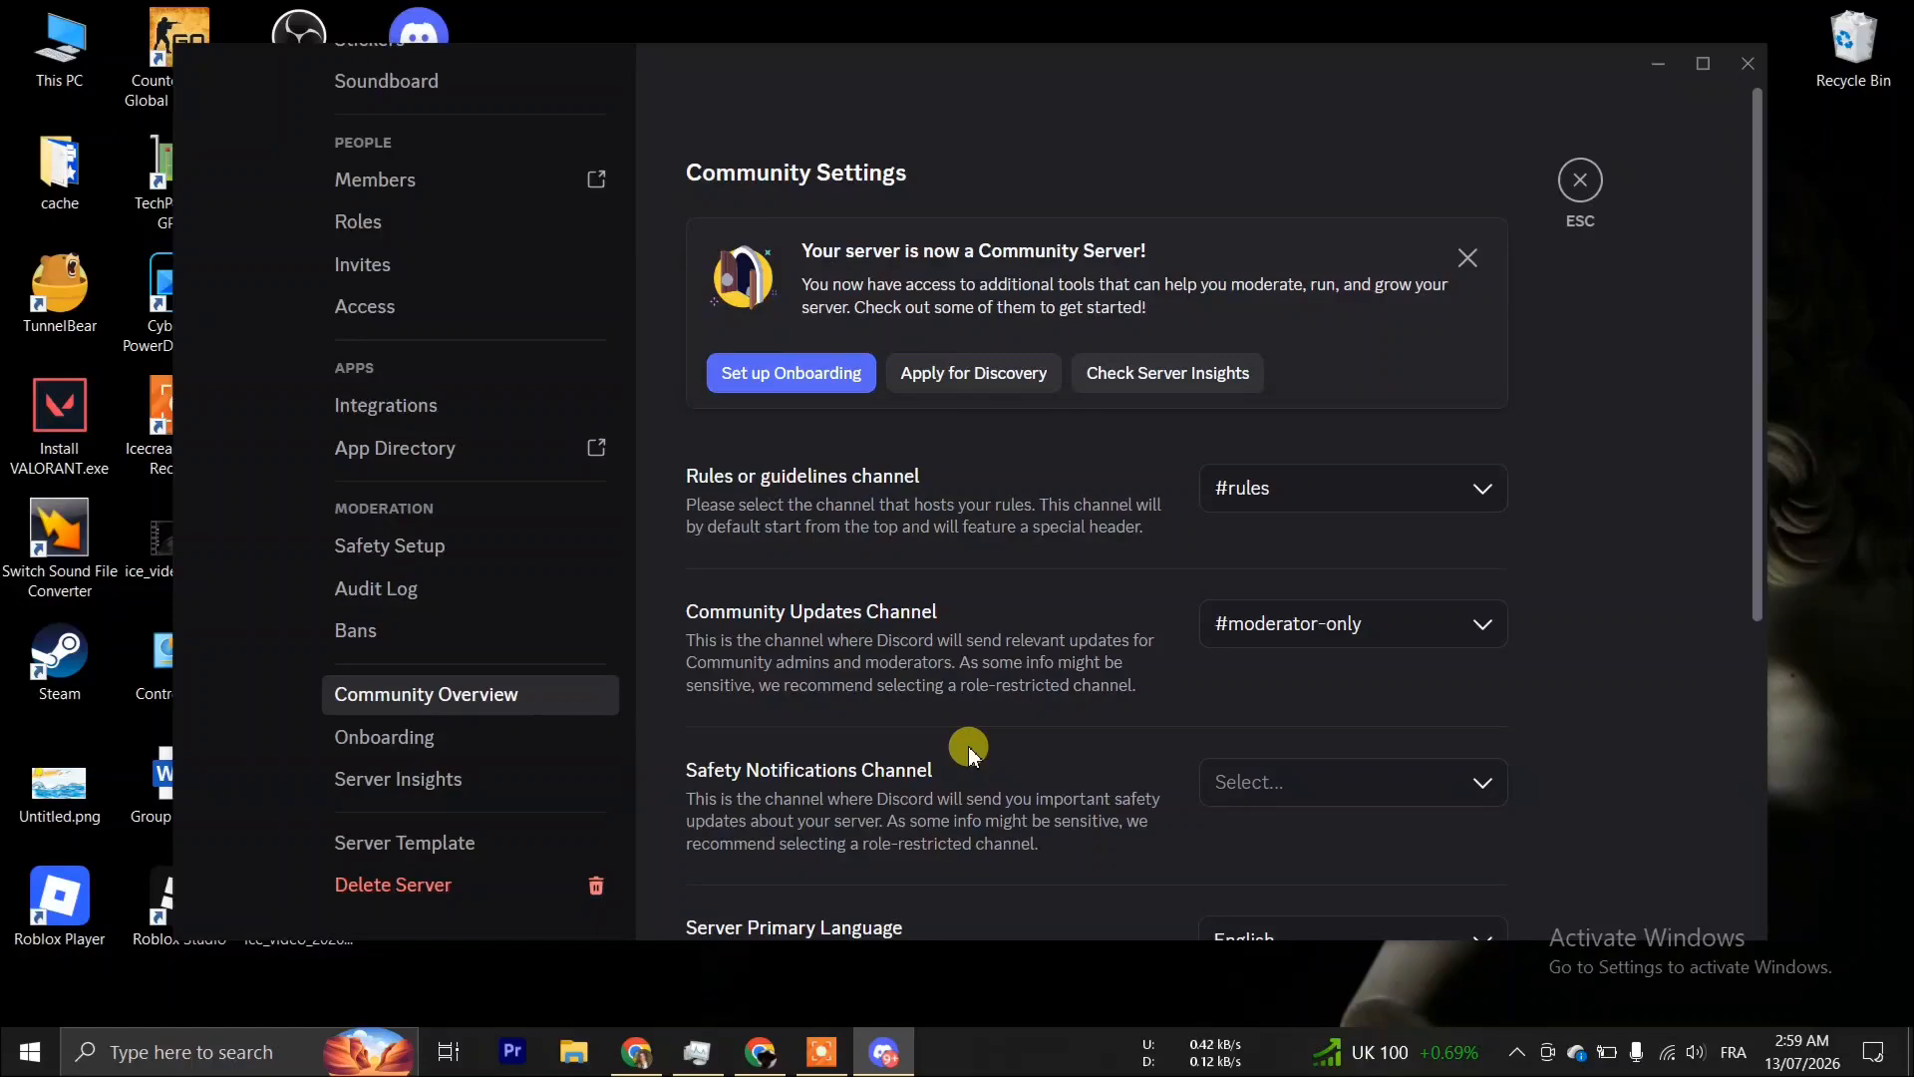
# Review the Community Overview settings and the Onboarding page's introduction in the server settings.
pyautogui.scroll(-3, 977, 738)
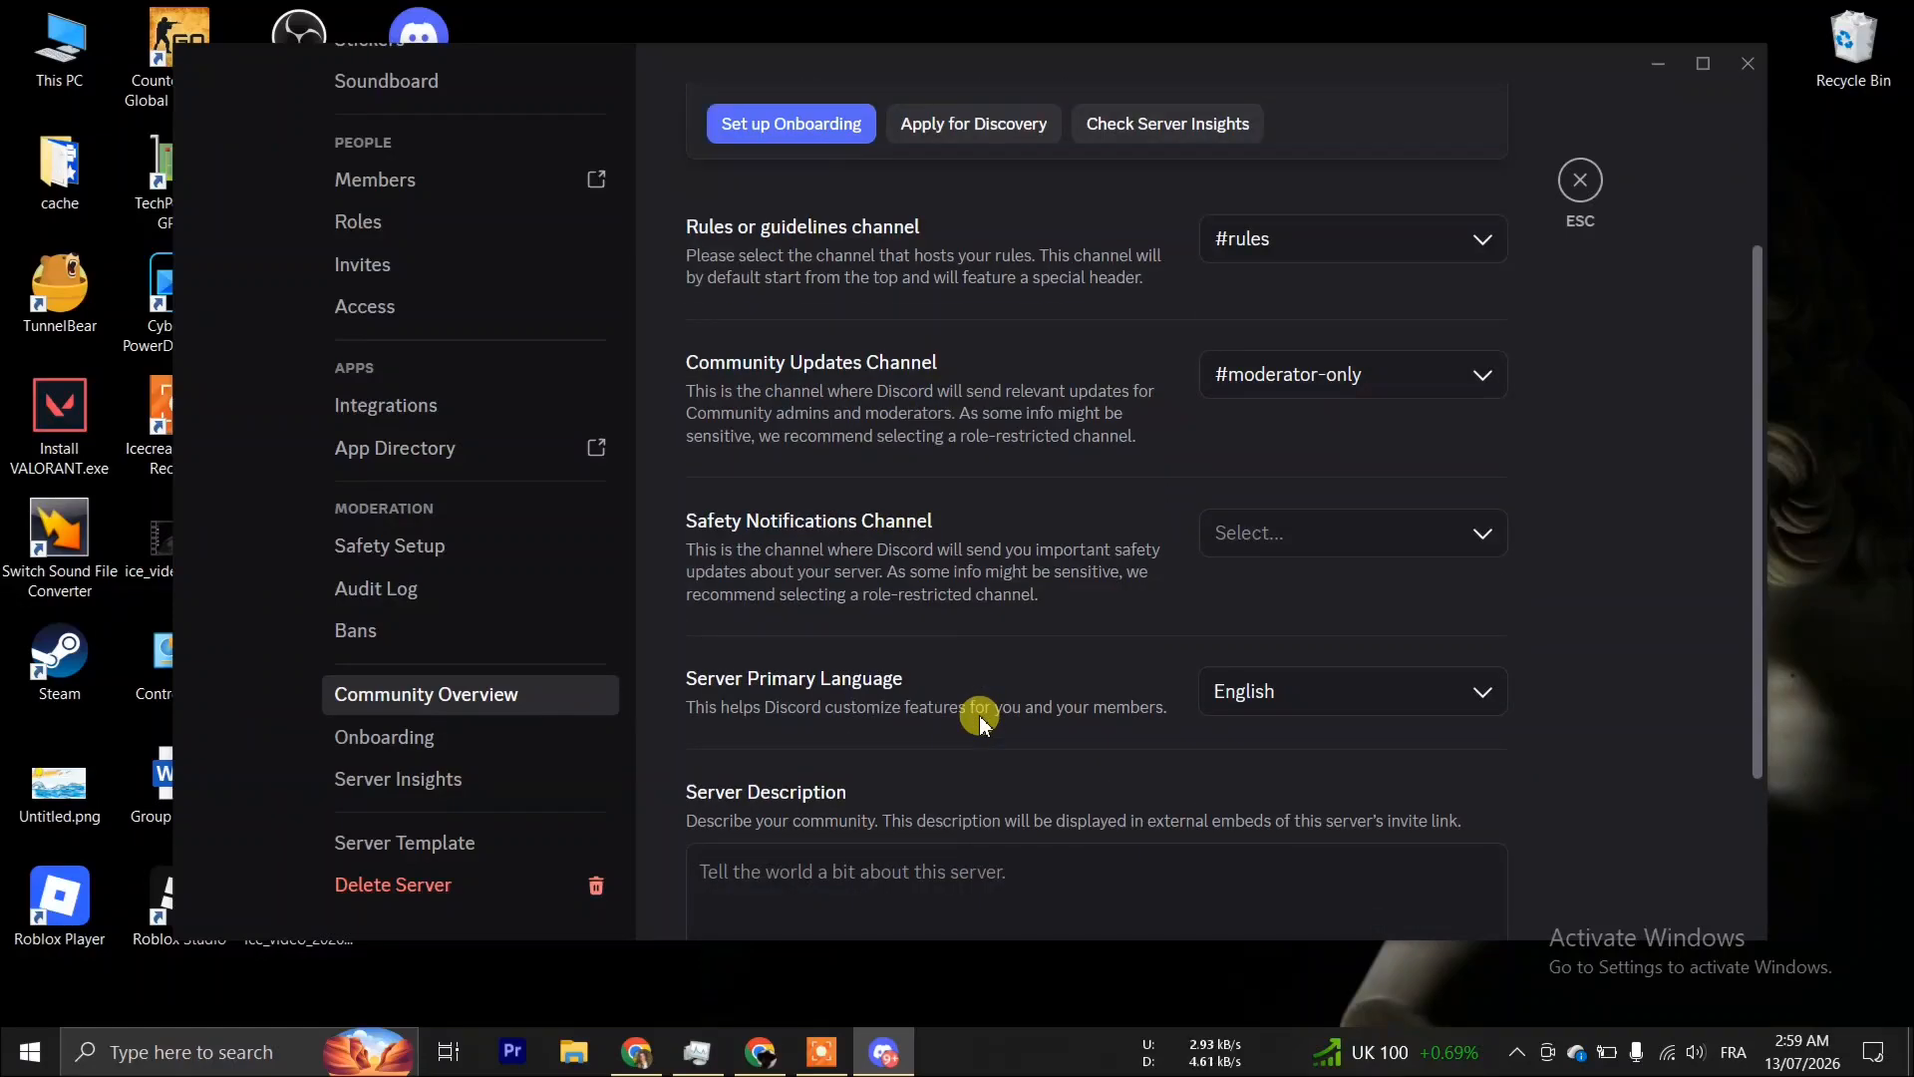
pyautogui.scroll(3, 980, 720)
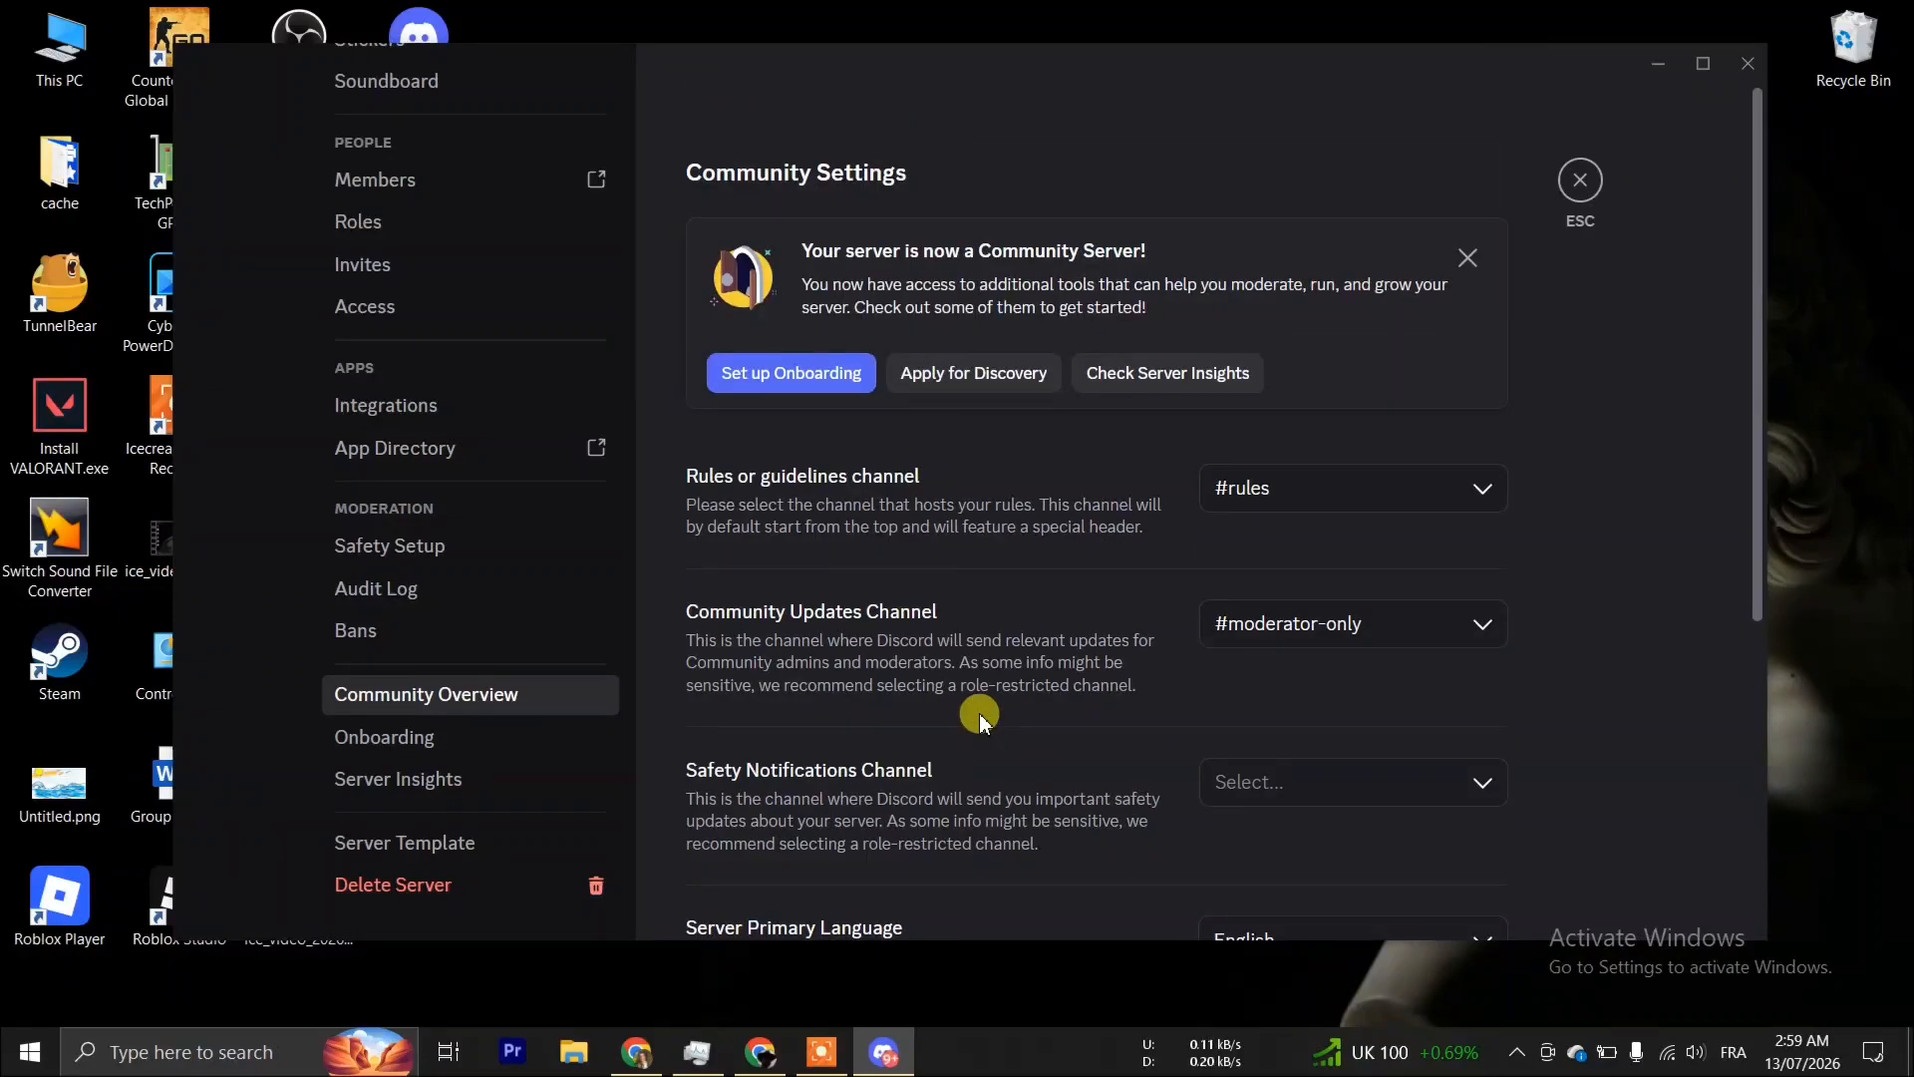
pyautogui.scroll(-5, 983, 720)
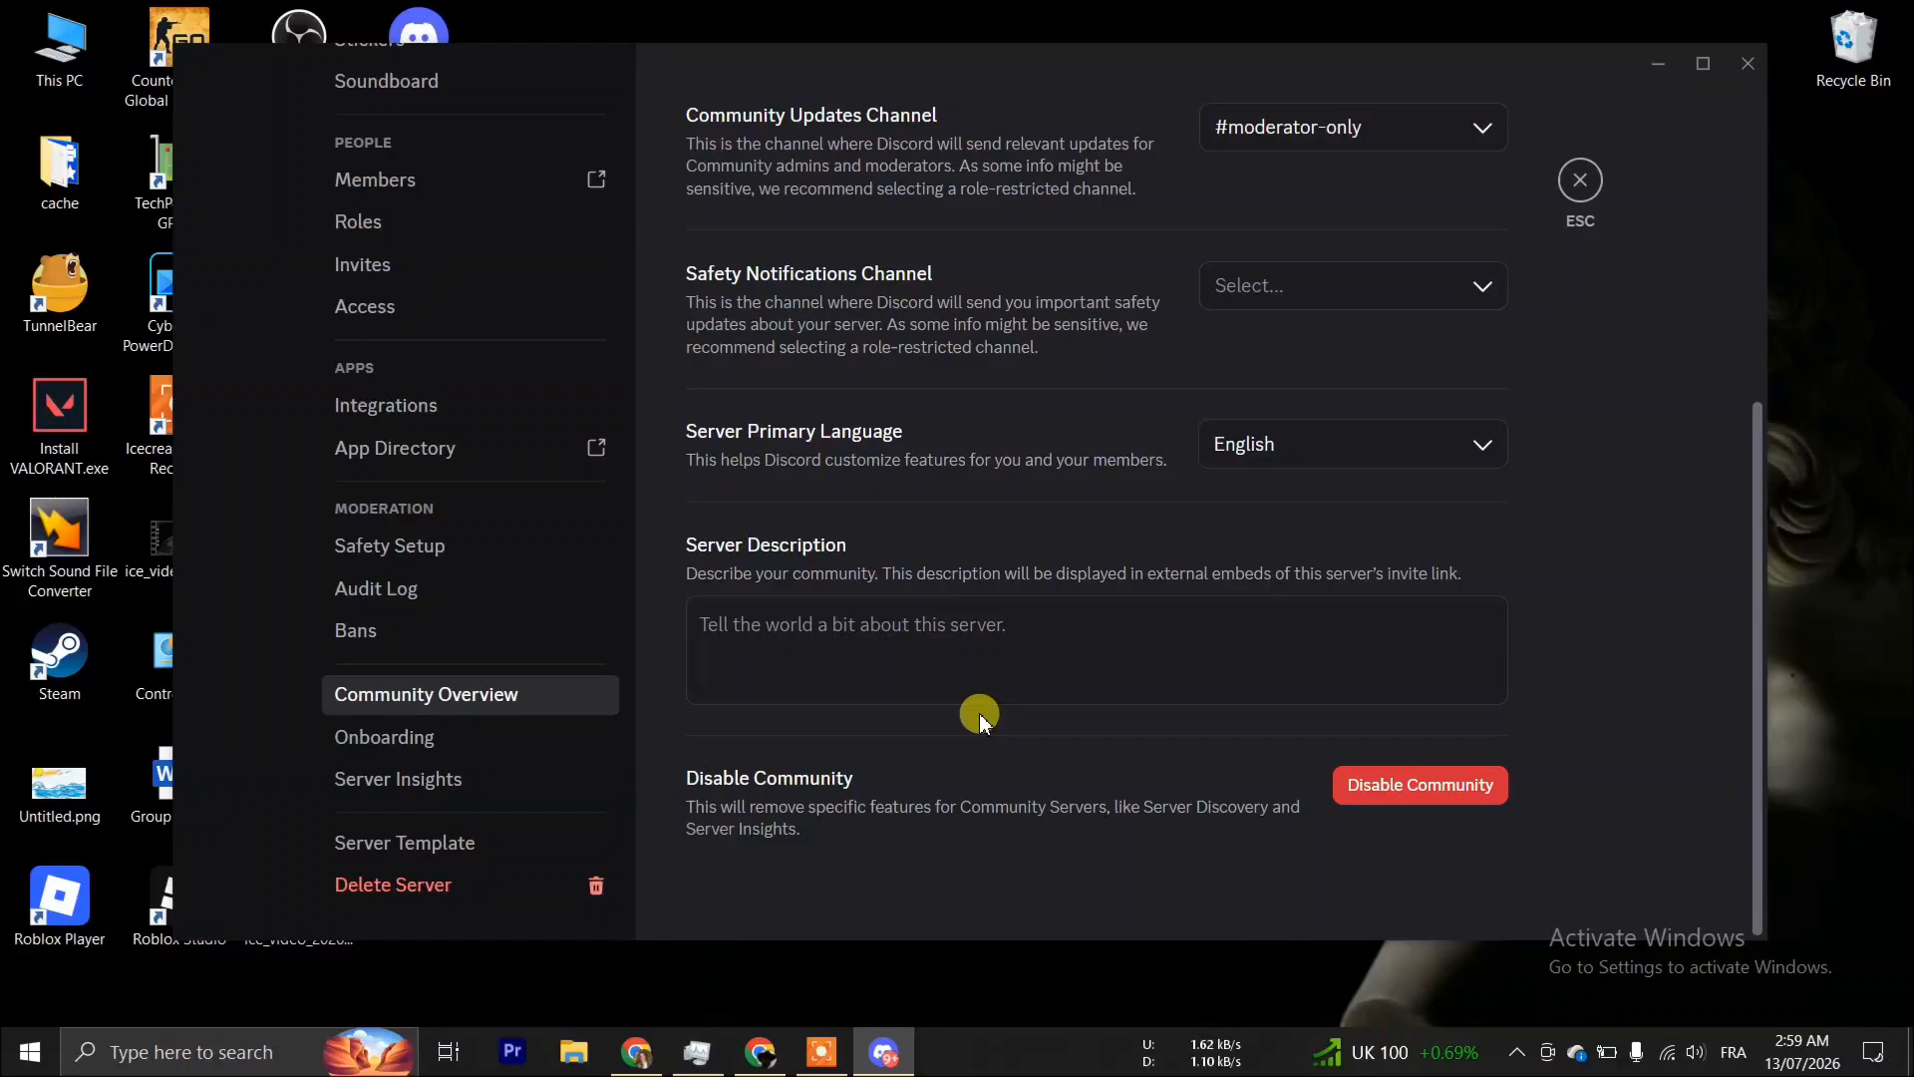
pyautogui.scroll(1, 982, 720)
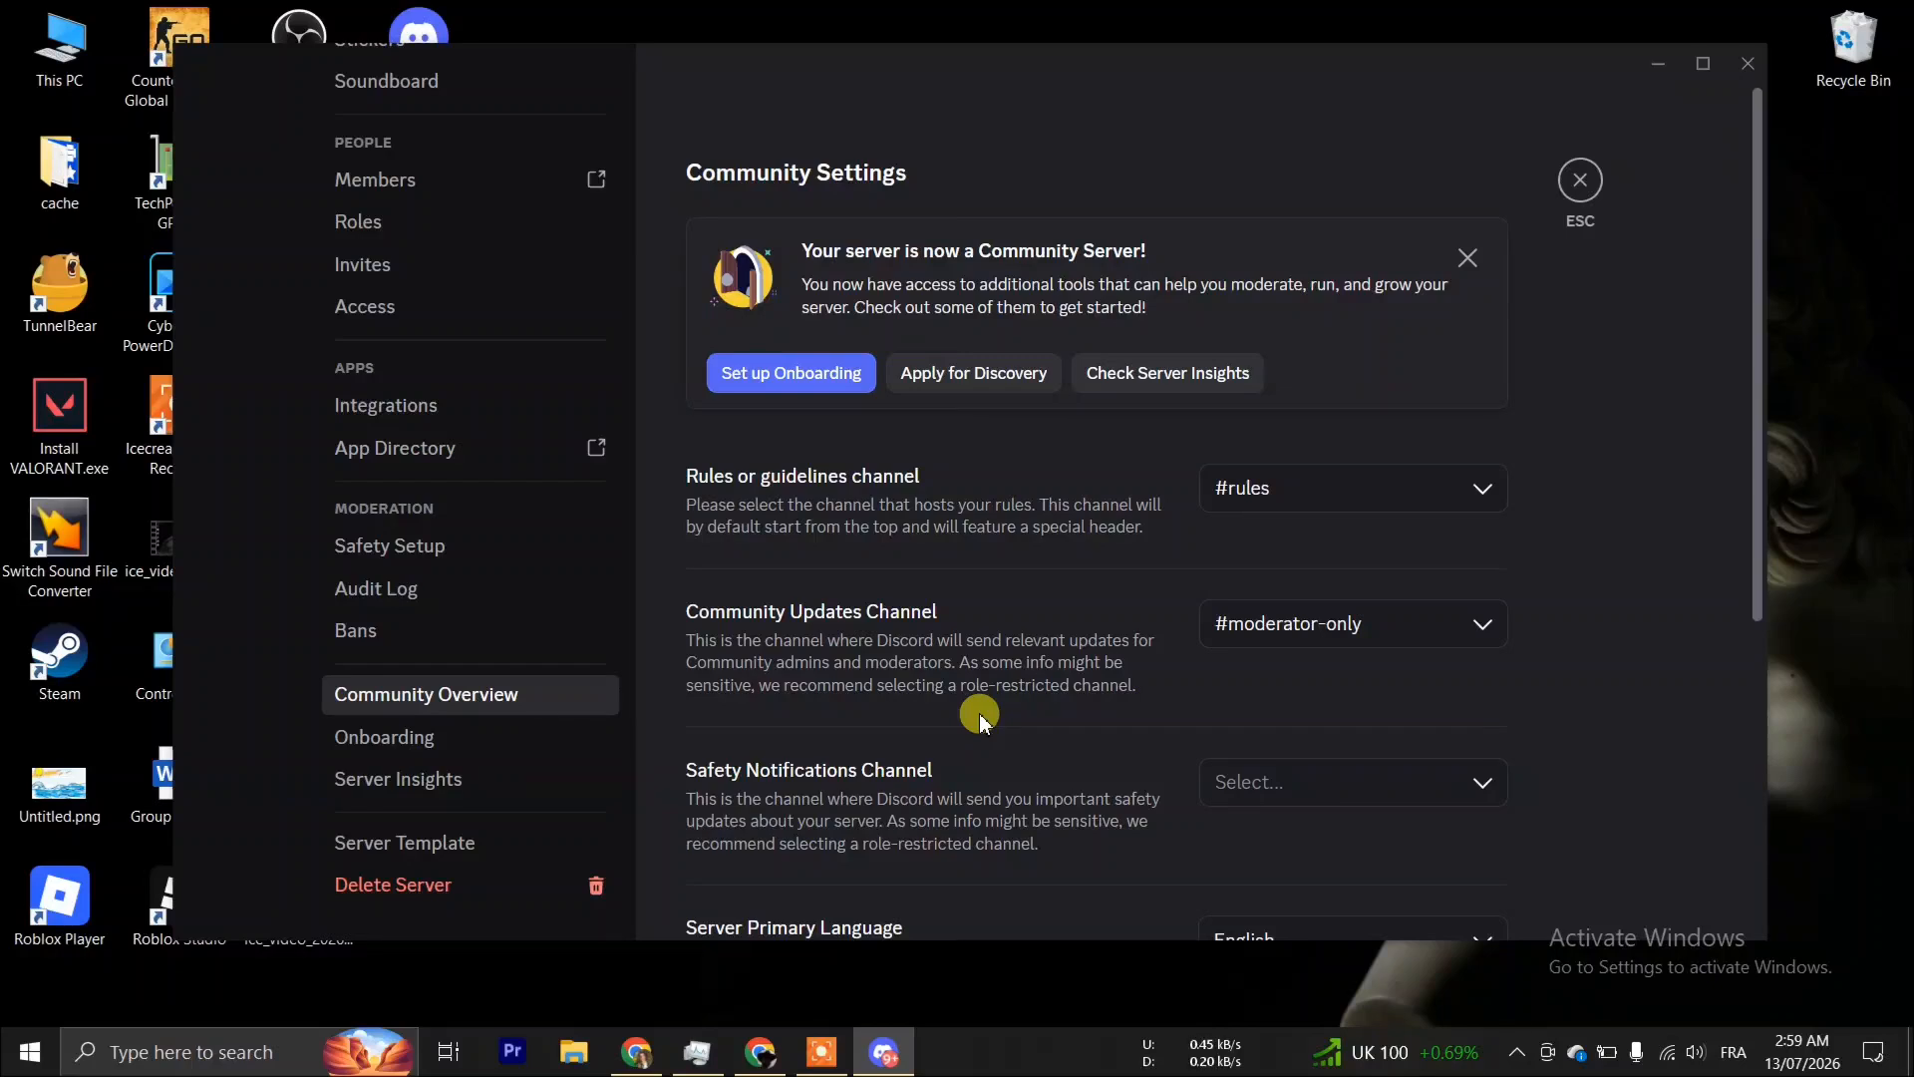
pyautogui.scroll(4, 500, 709)
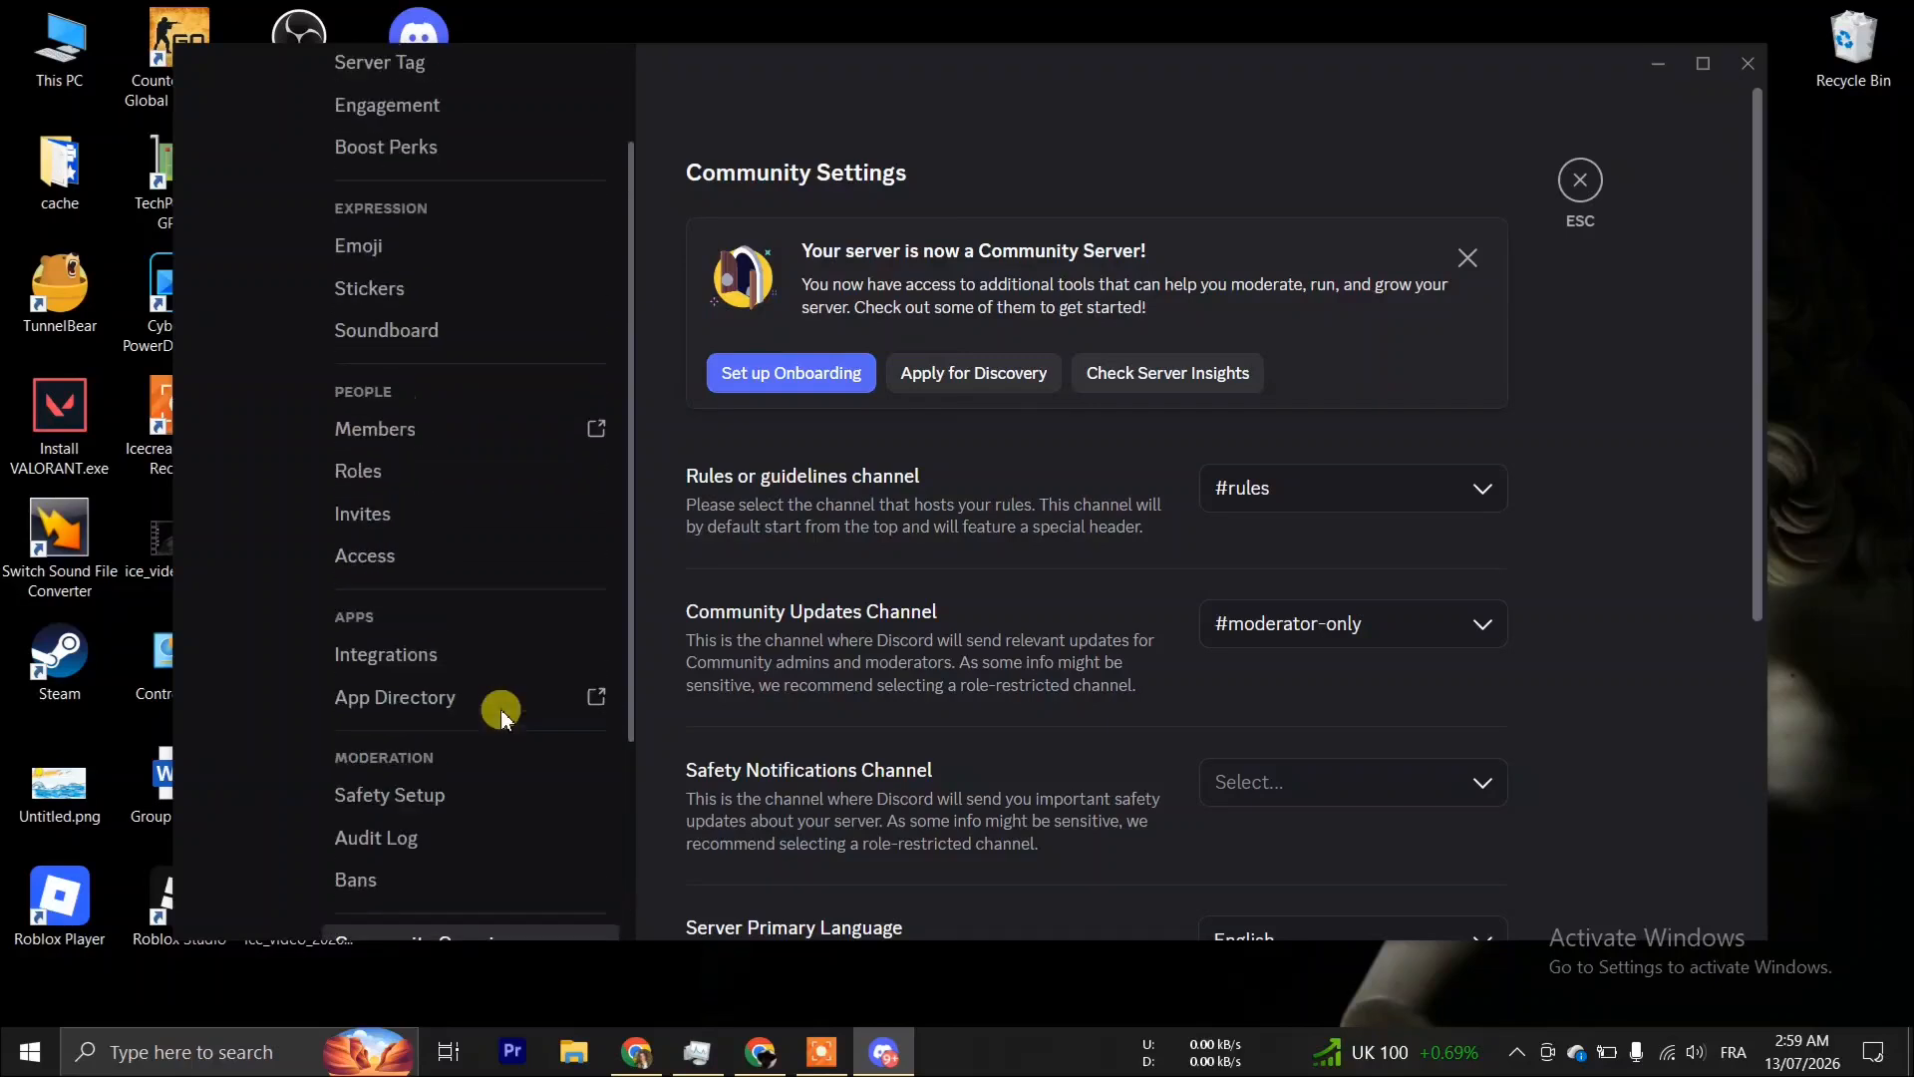
pyautogui.scroll(-4, 501, 709)
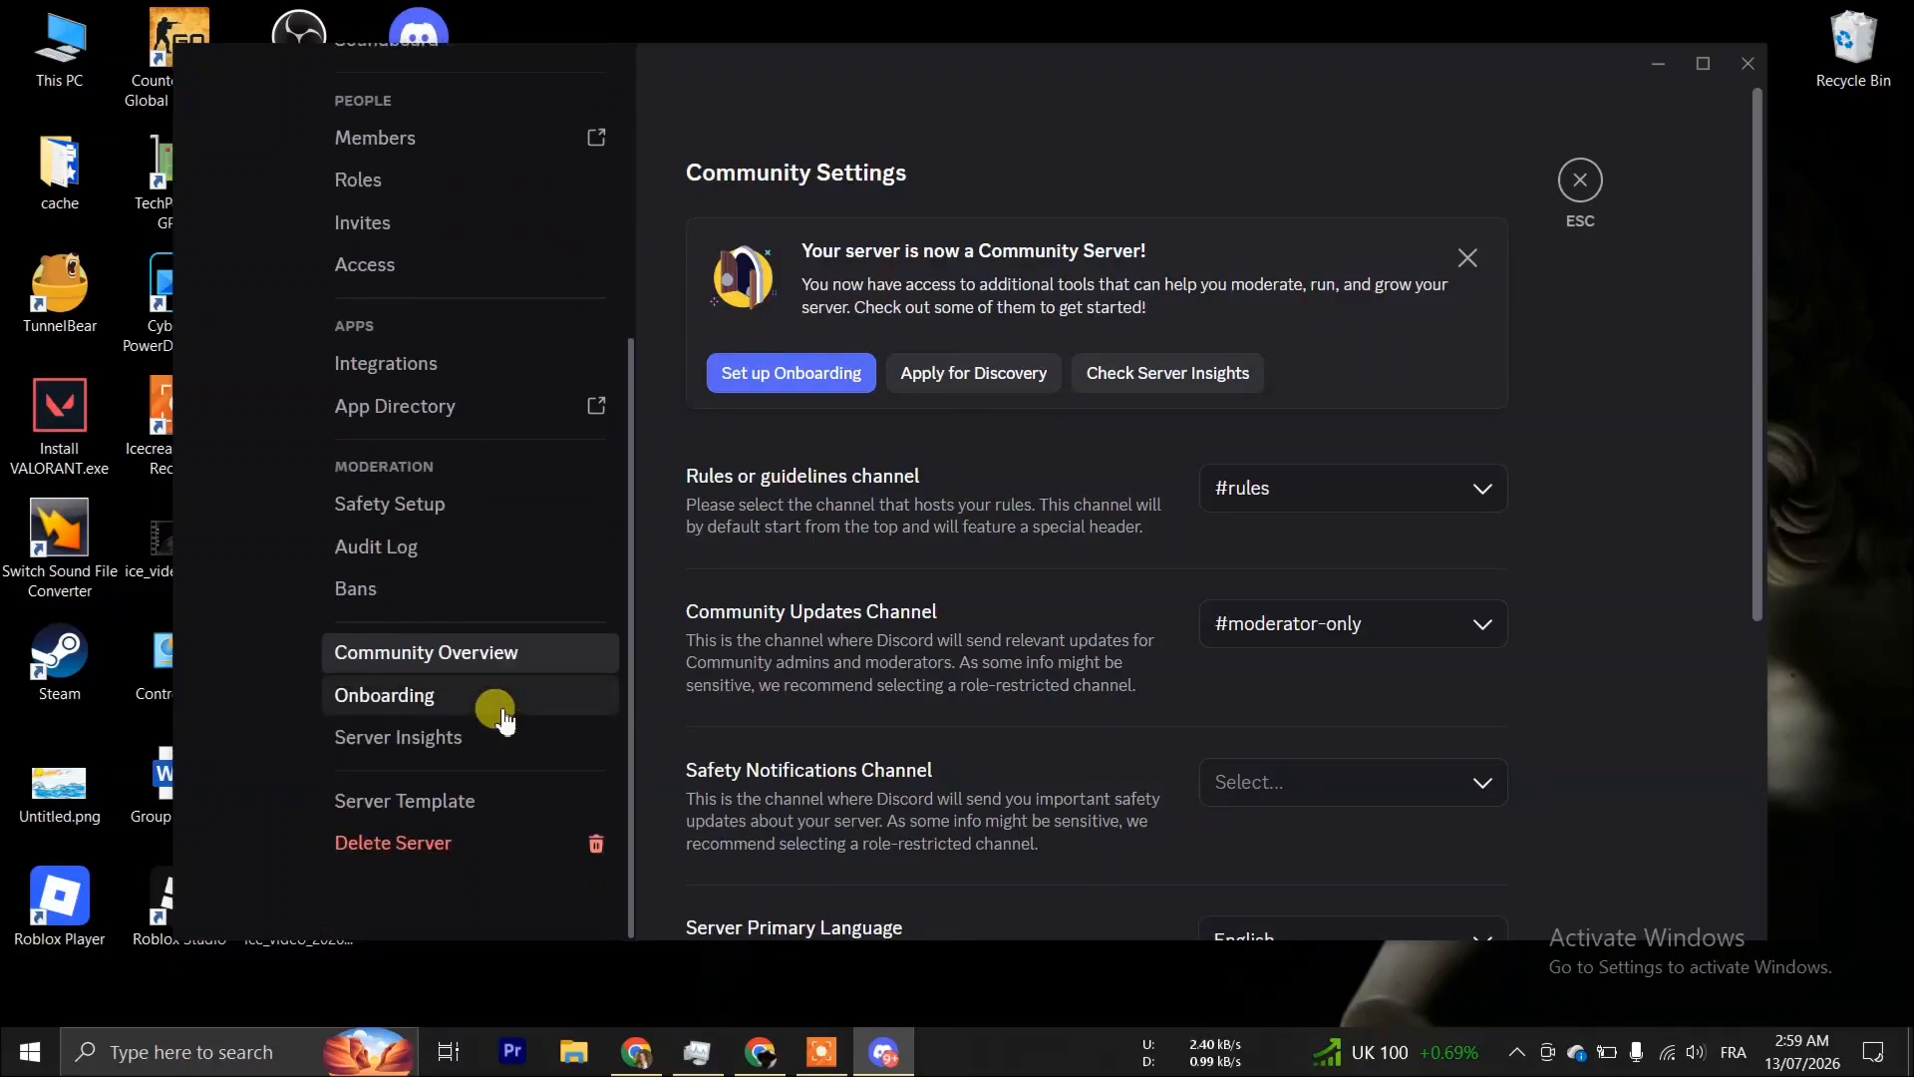
pyautogui.click(480, 695)
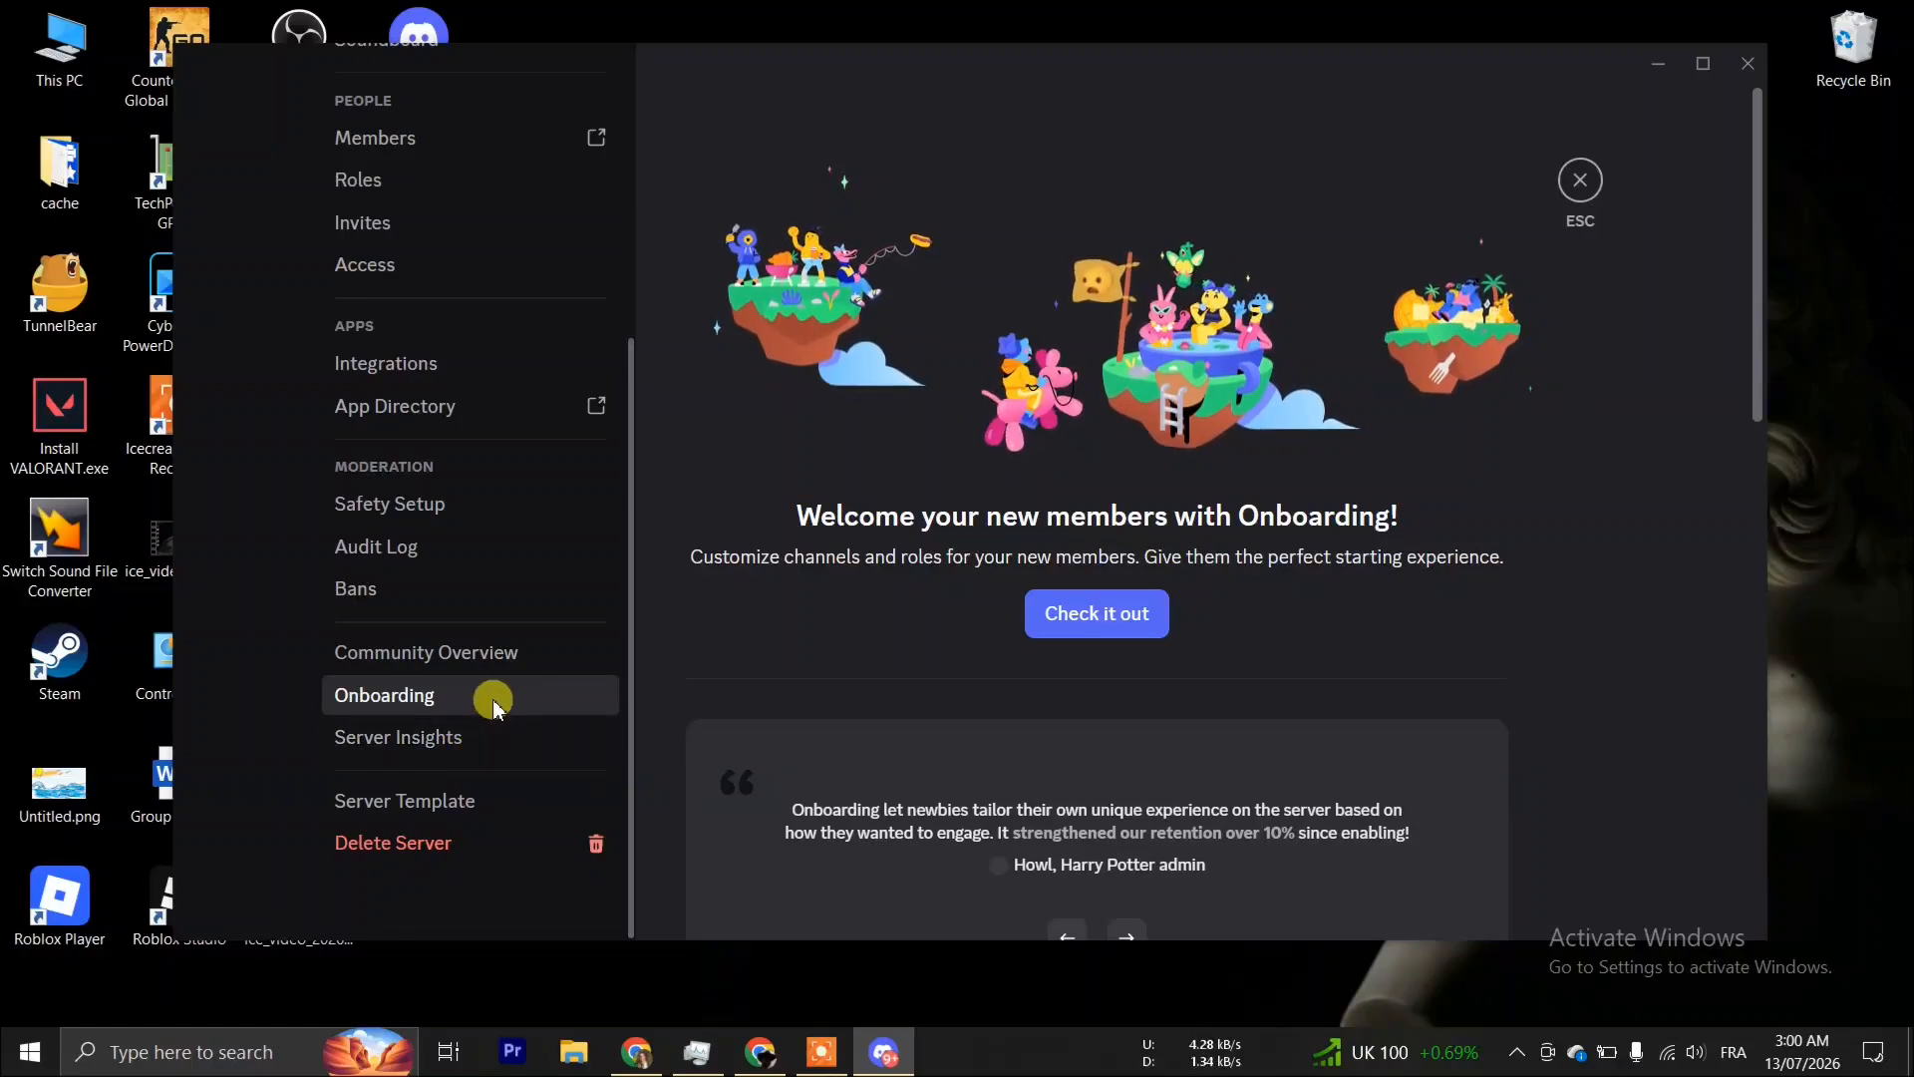
pyautogui.scroll(-6, 832, 594)
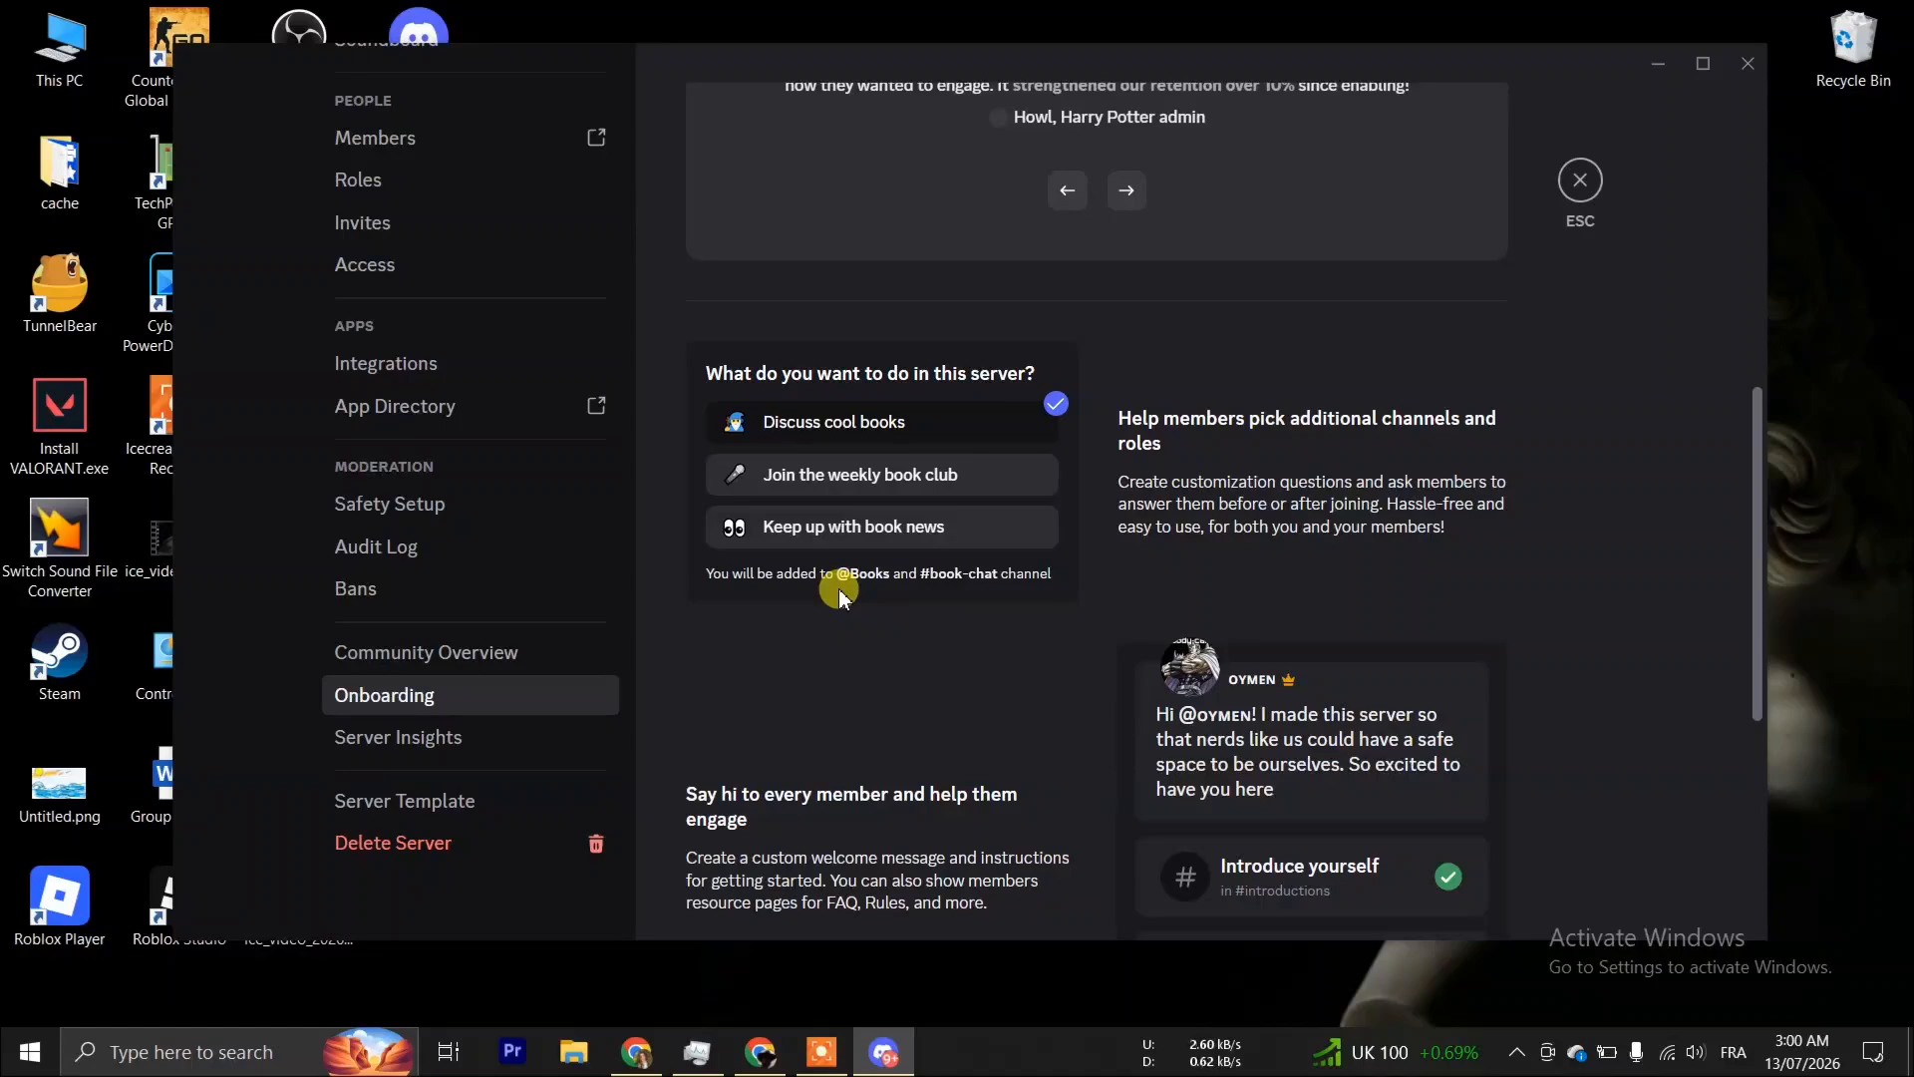
# Start the Onboarding setup and dismiss the Safety Check introduction.
pyautogui.scroll(-4, 840, 594)
pyautogui.scroll(10, 840, 595)
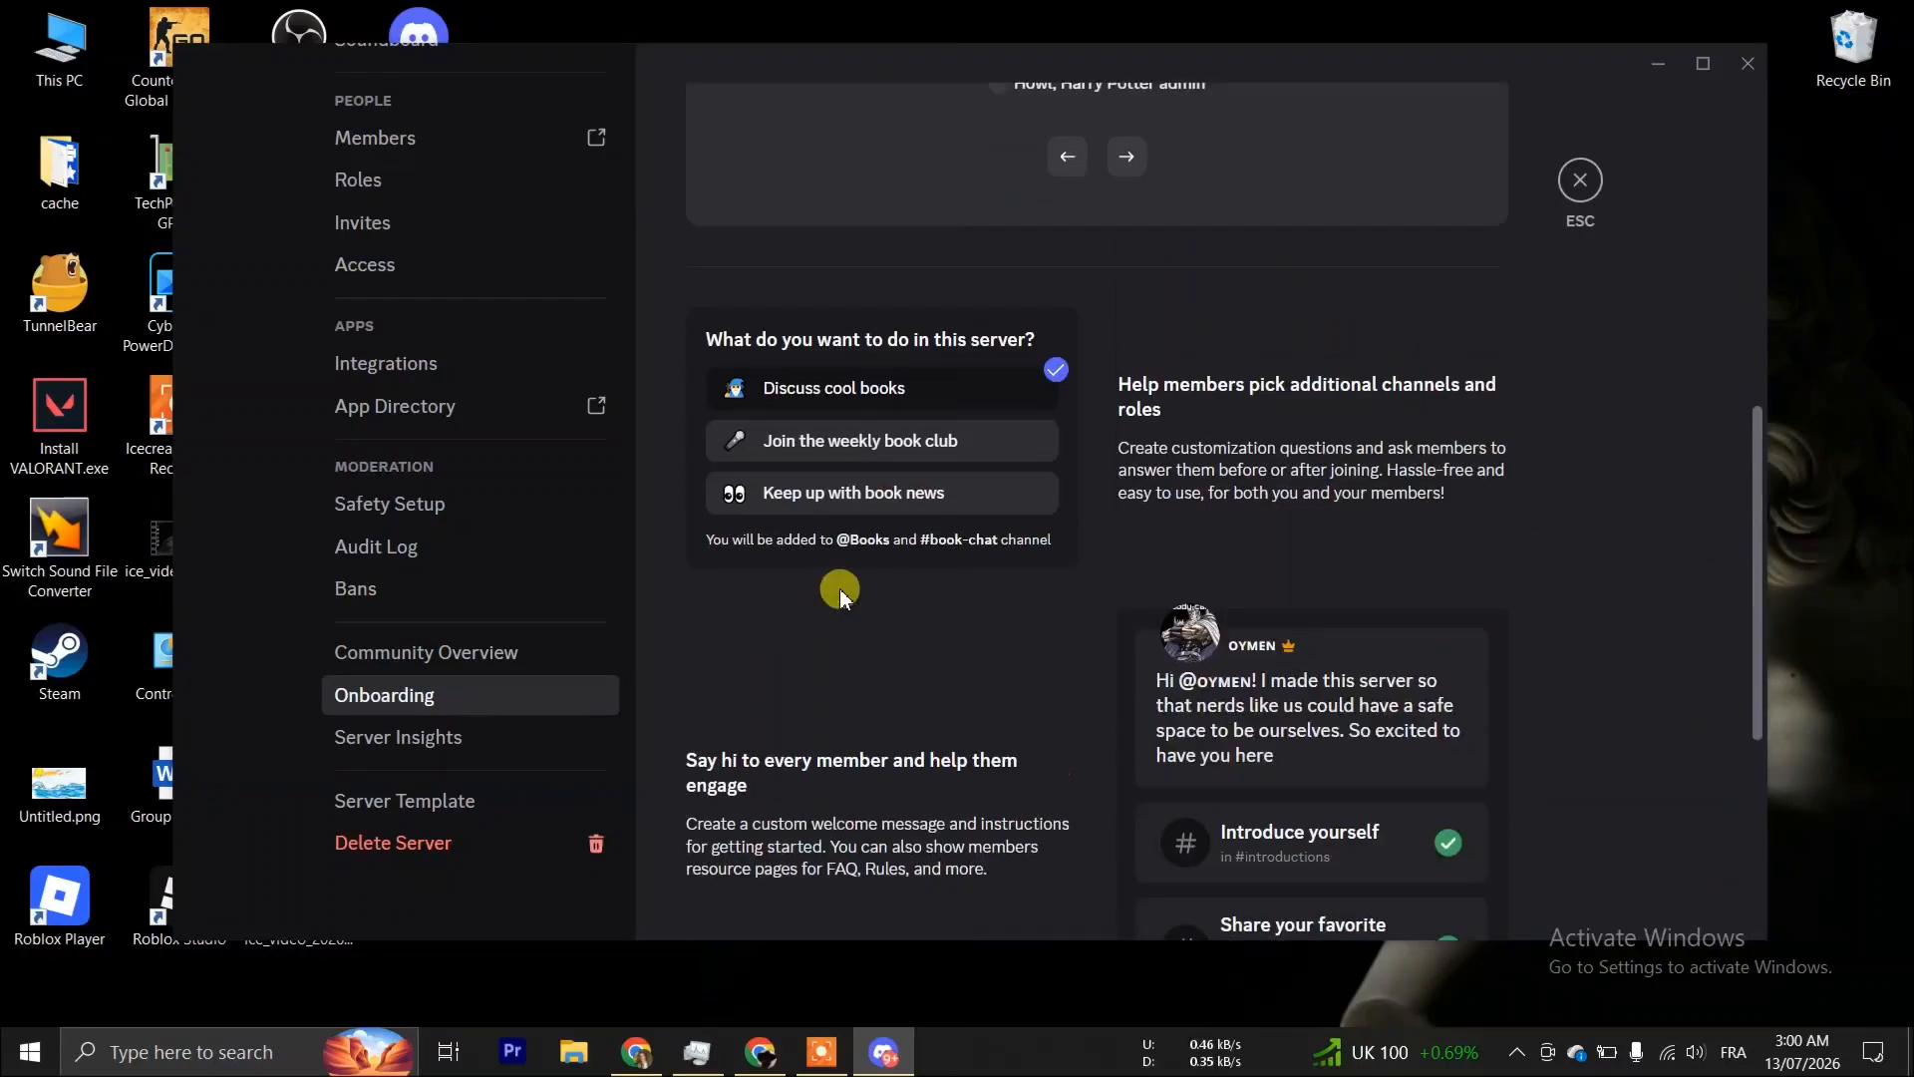
pyautogui.click(1073, 618)
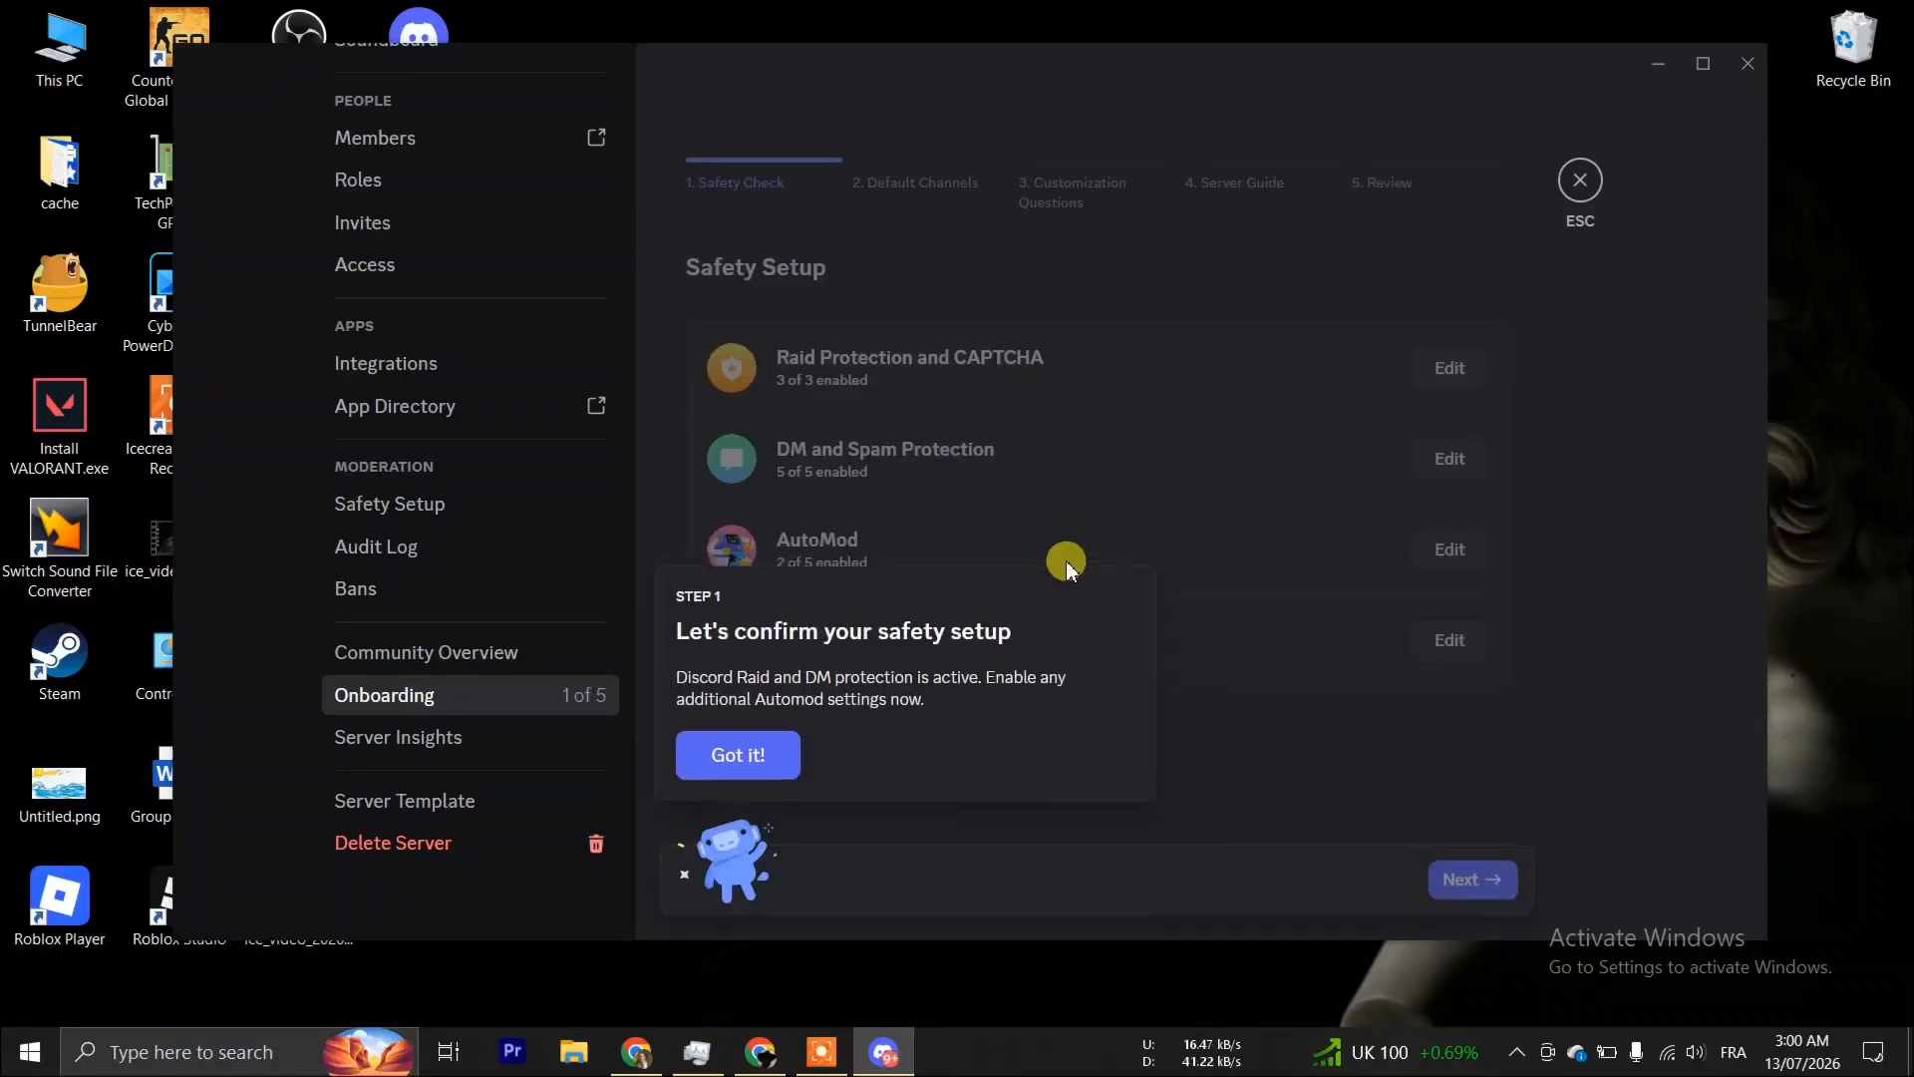
pyautogui.click(746, 760)
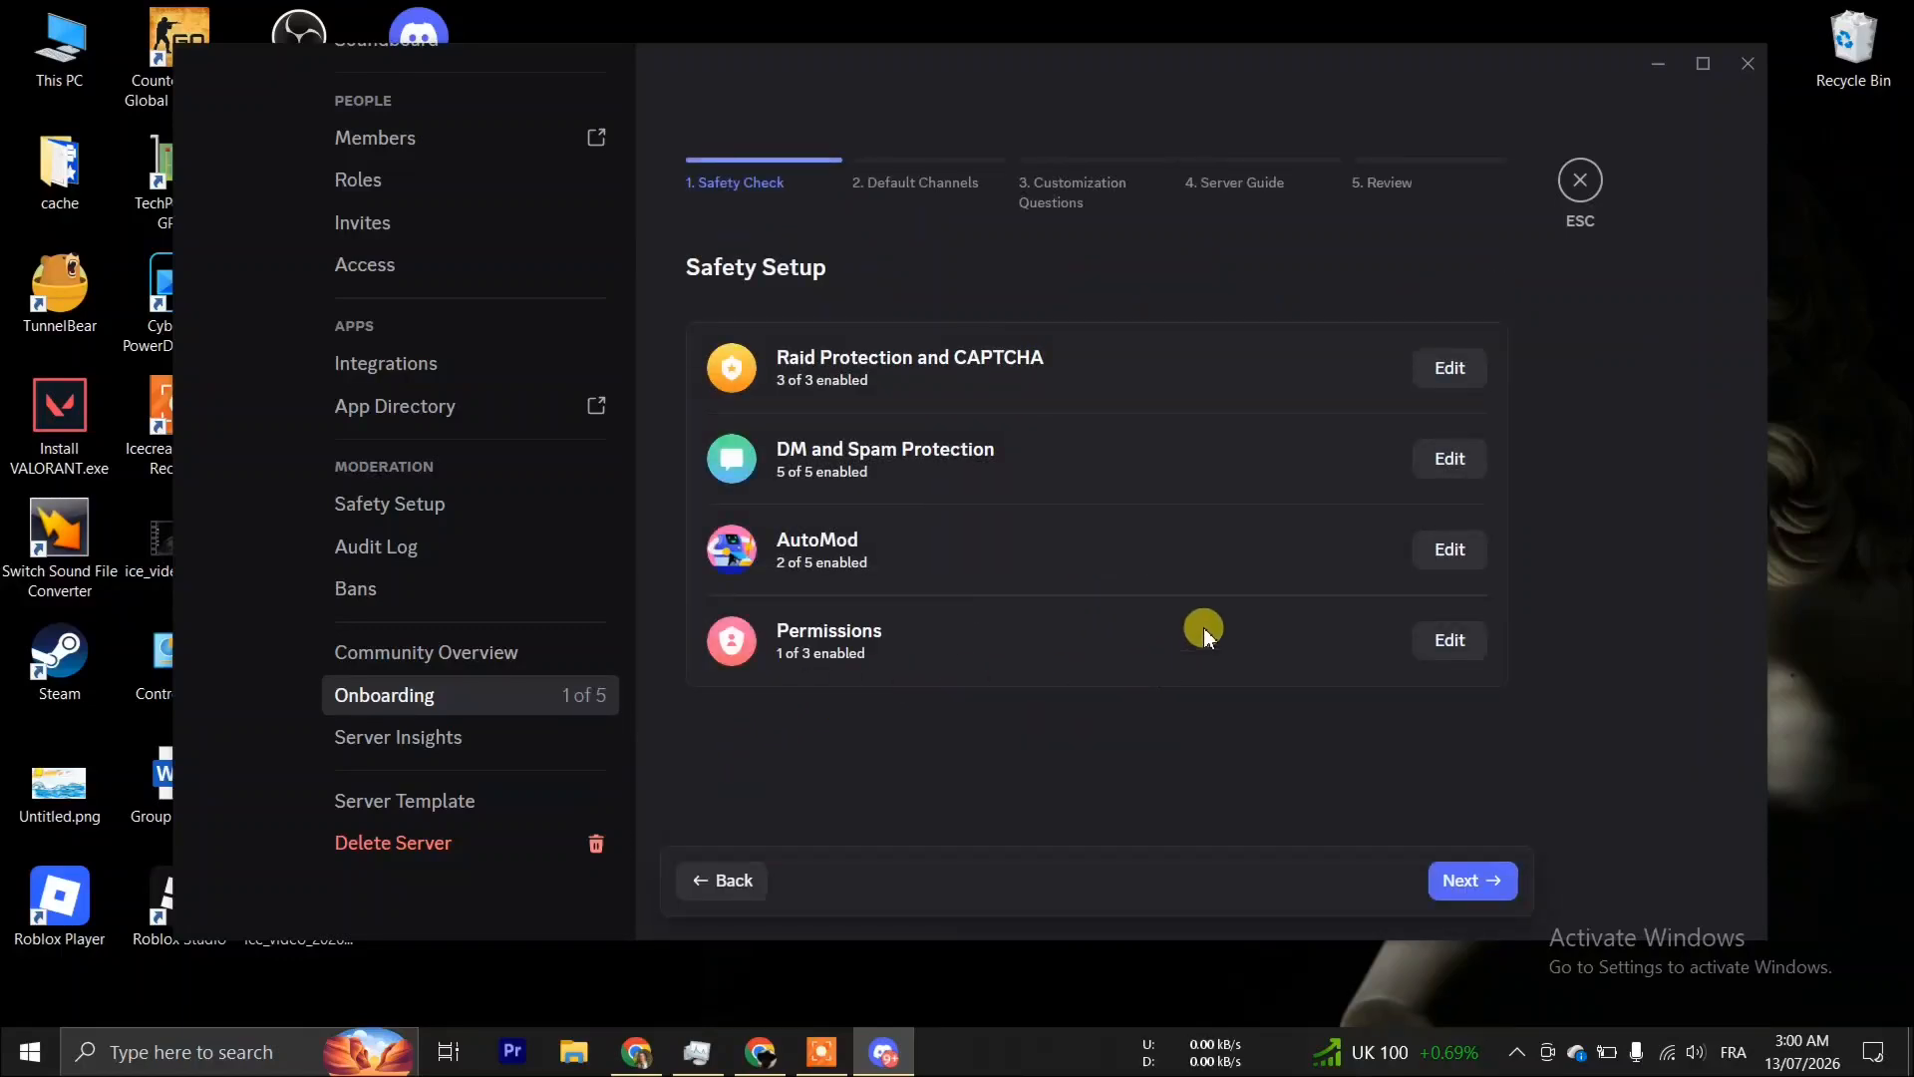
# Look through the Default Channels and Customization Questions stages of the Onboarding setup, dismissing their introductions.
pyautogui.click(954, 180)
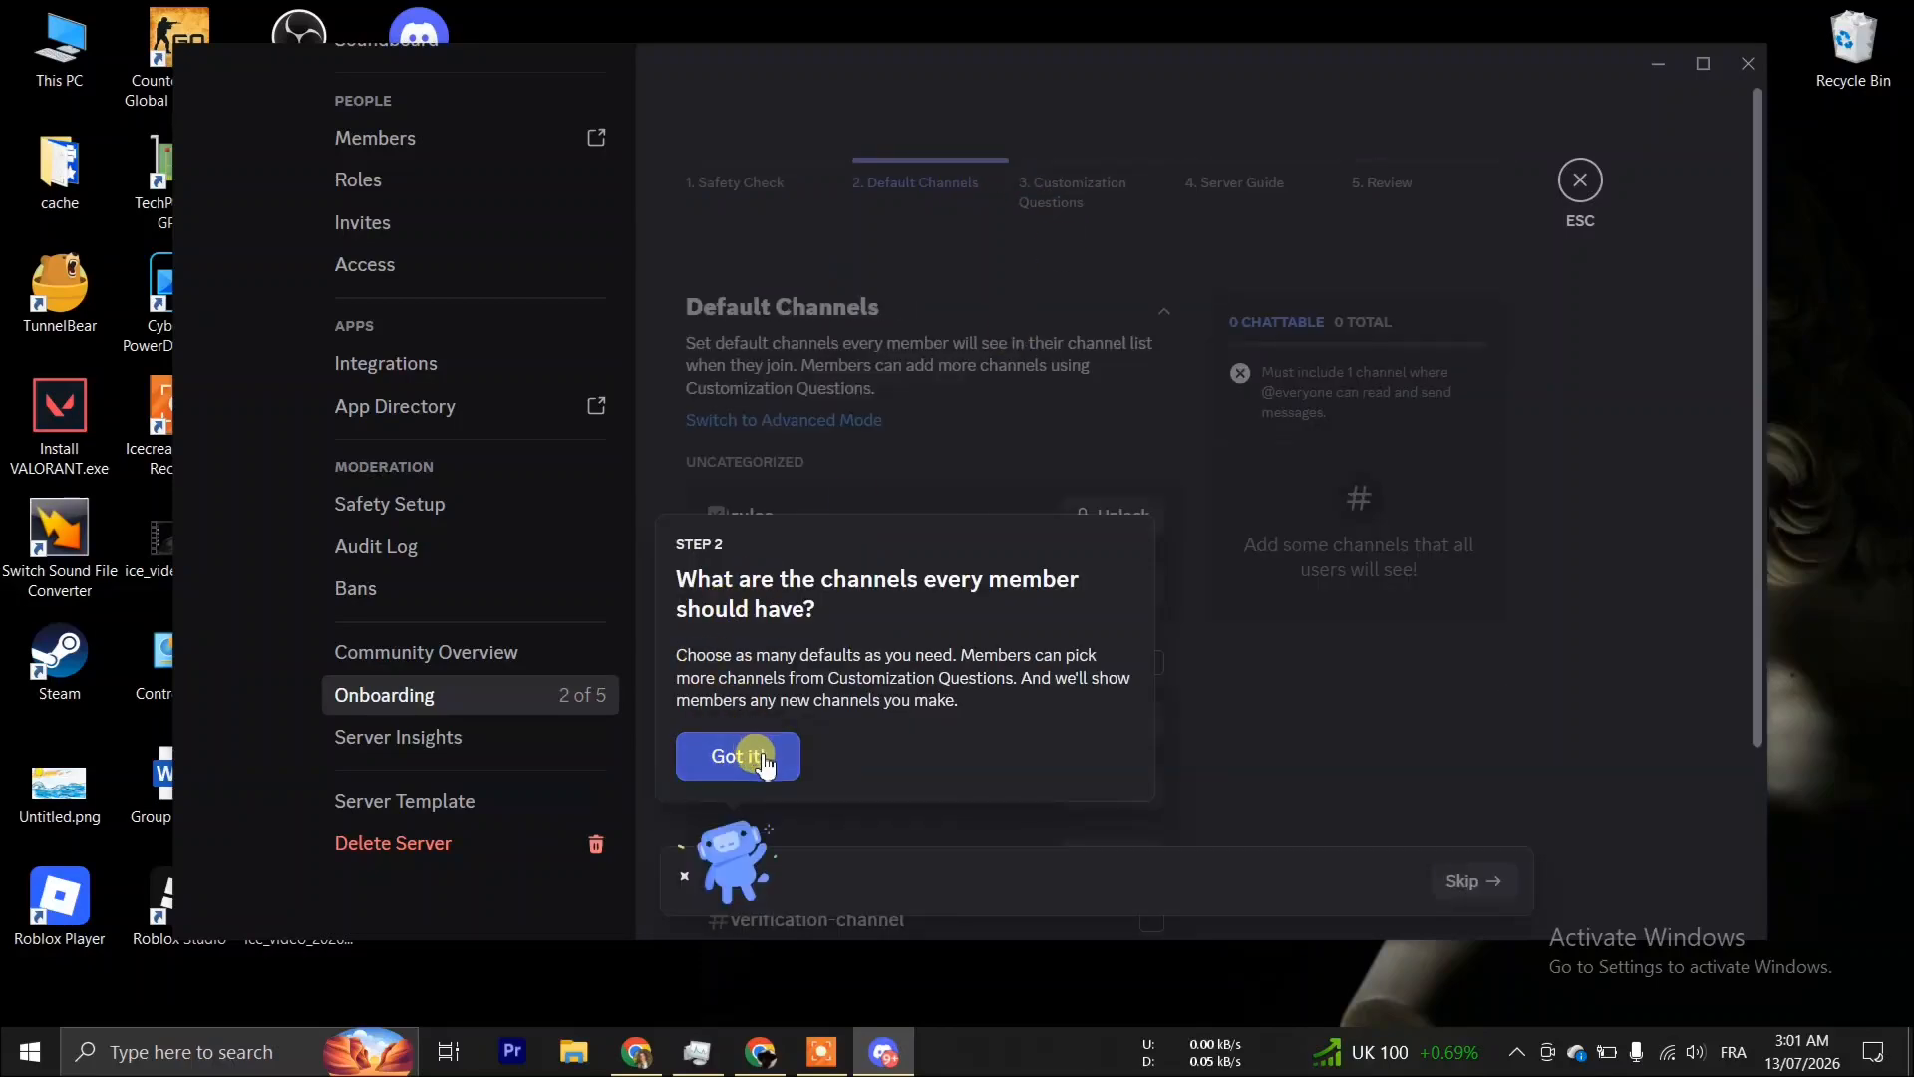
pyautogui.click(758, 758)
pyautogui.click(1066, 206)
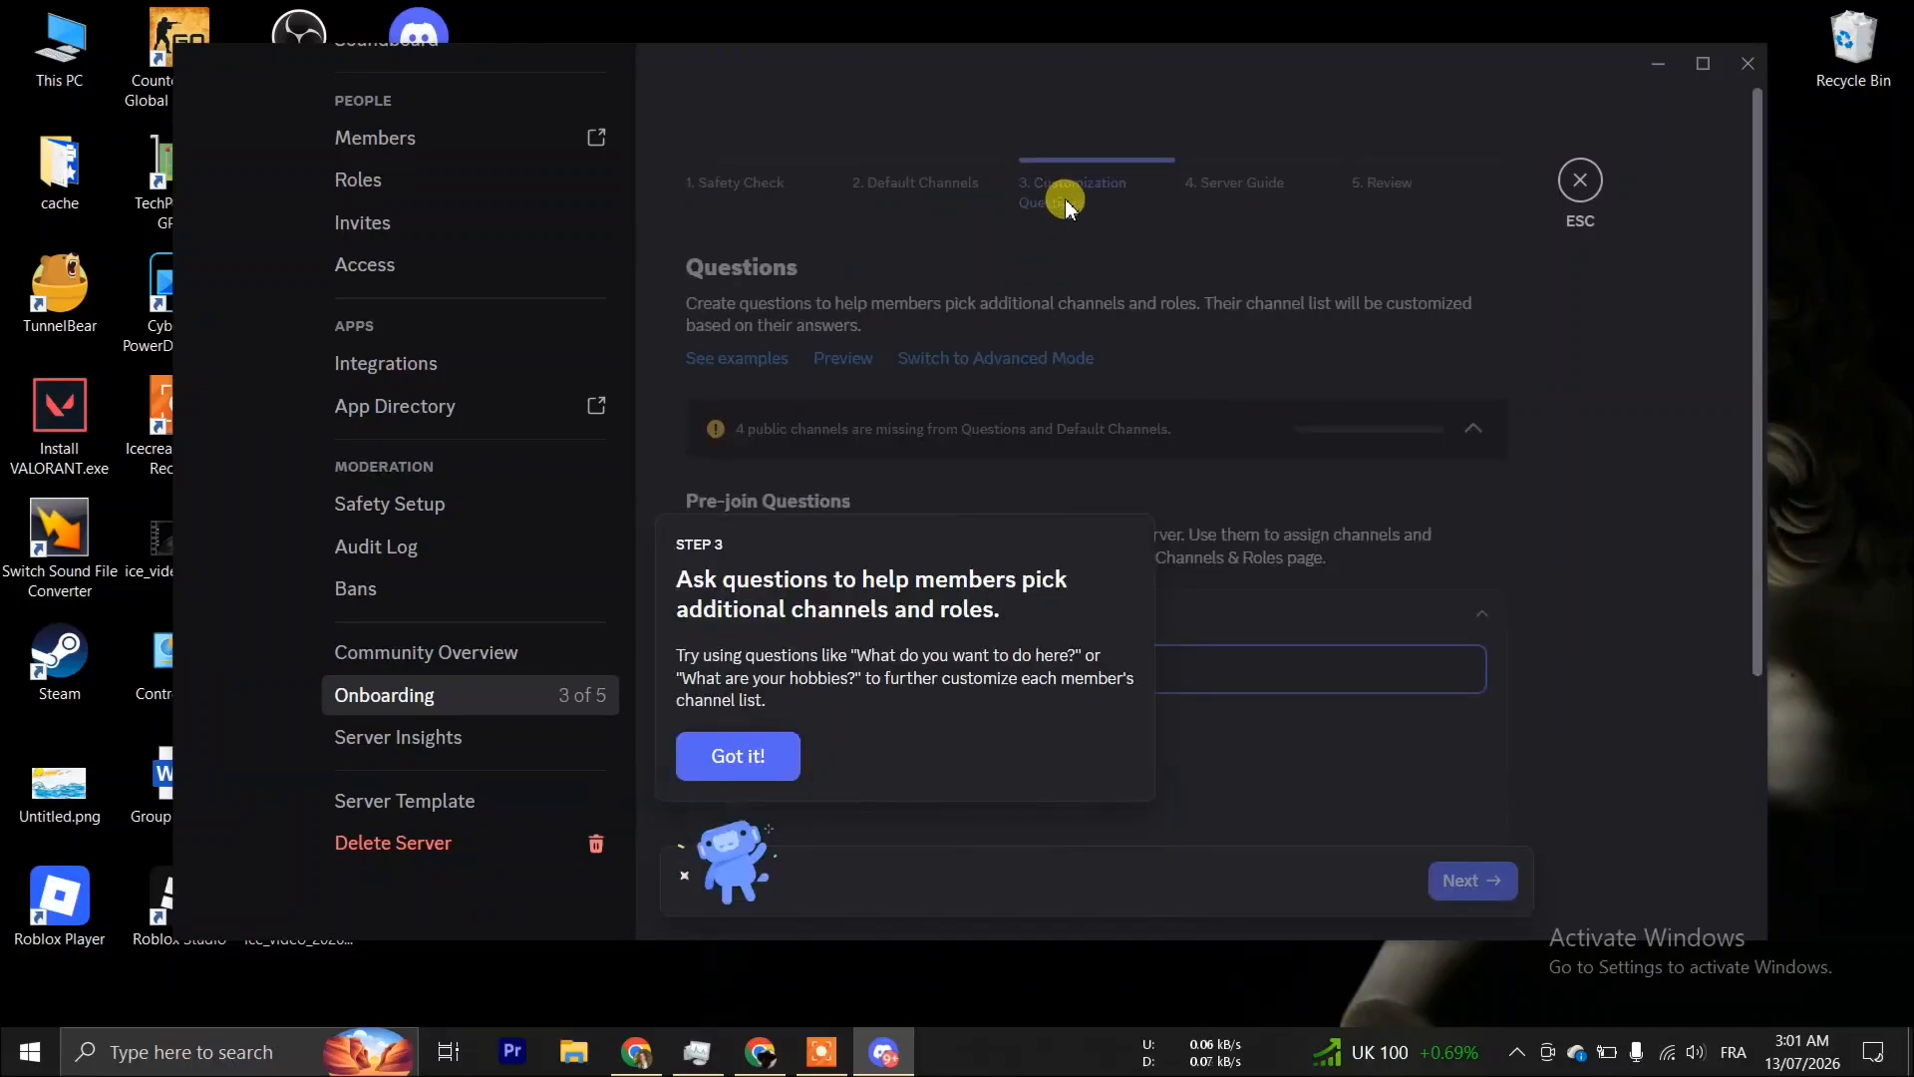
pyautogui.click(738, 758)
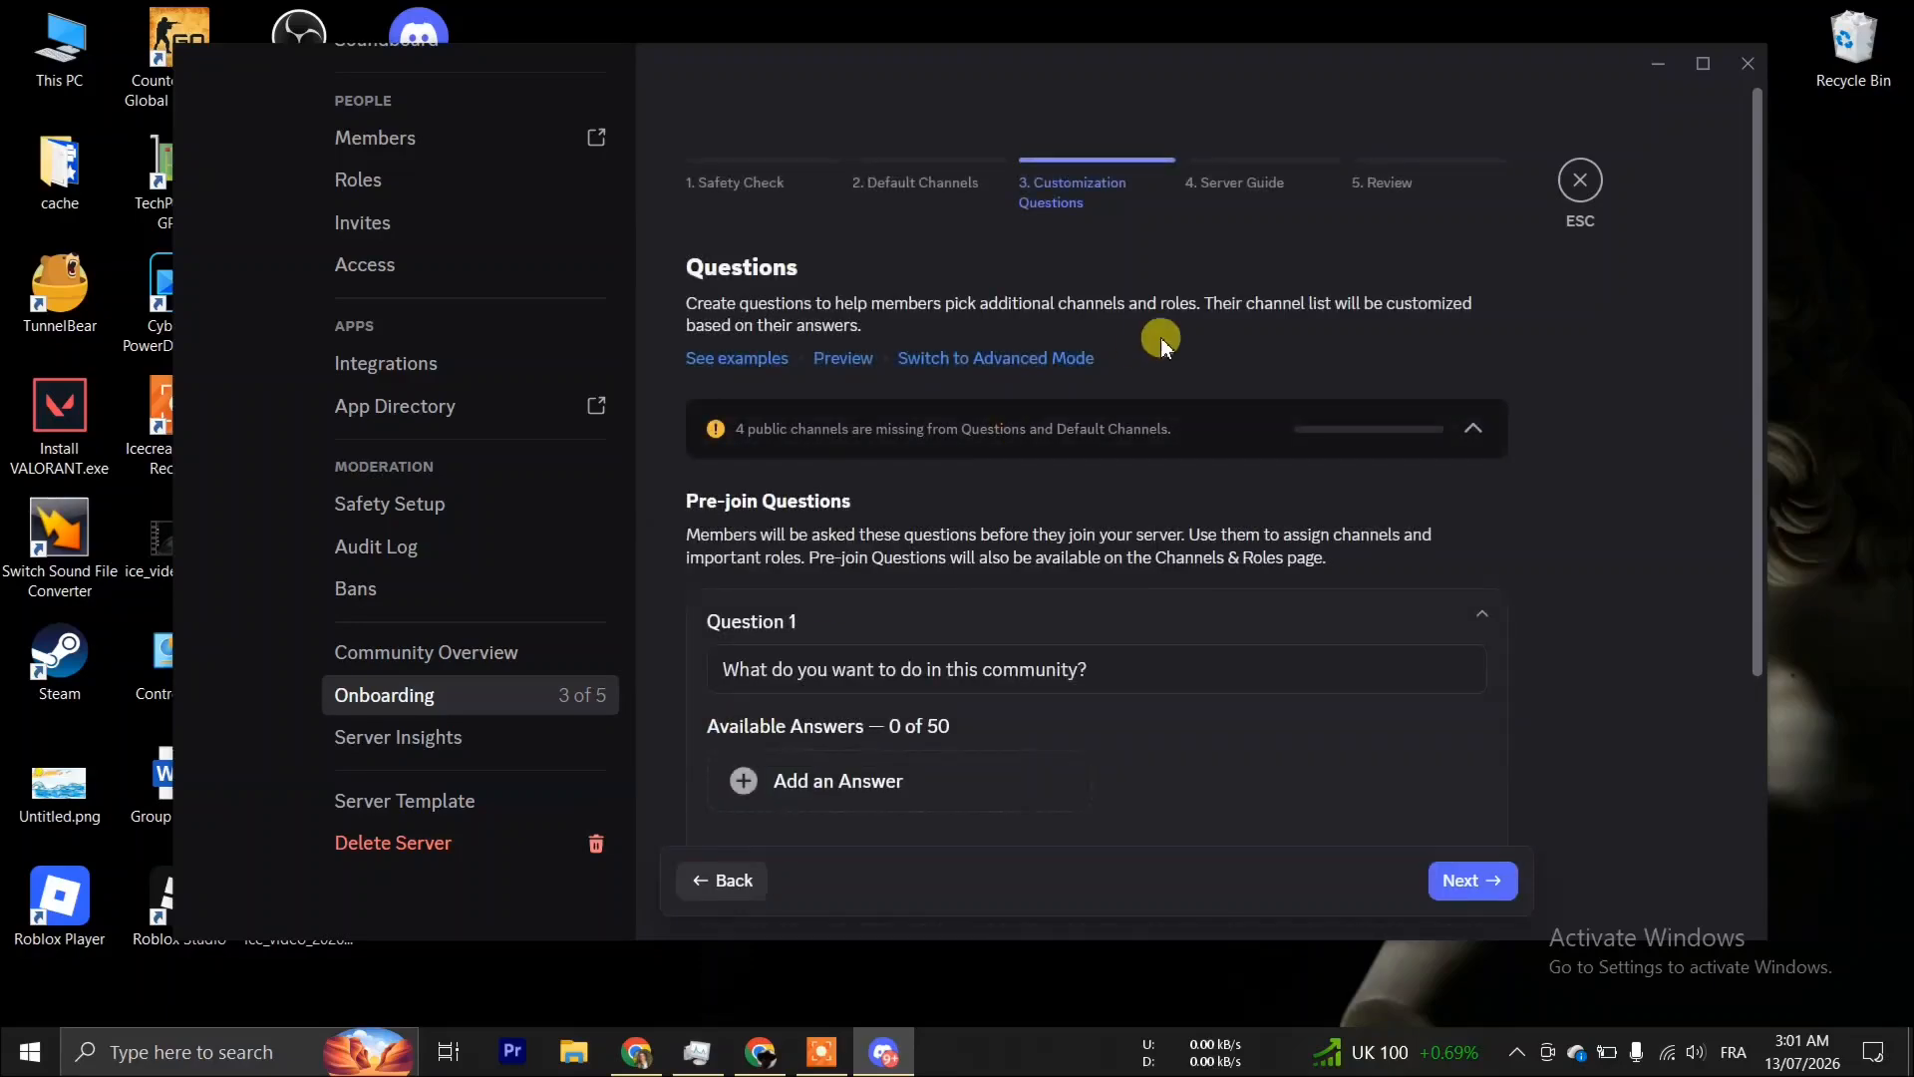
# Examine the Onboarding setup's Server Guide stage, including the welcome sign, new member to-dos, resource pages and banner options.
pyautogui.click(1256, 192)
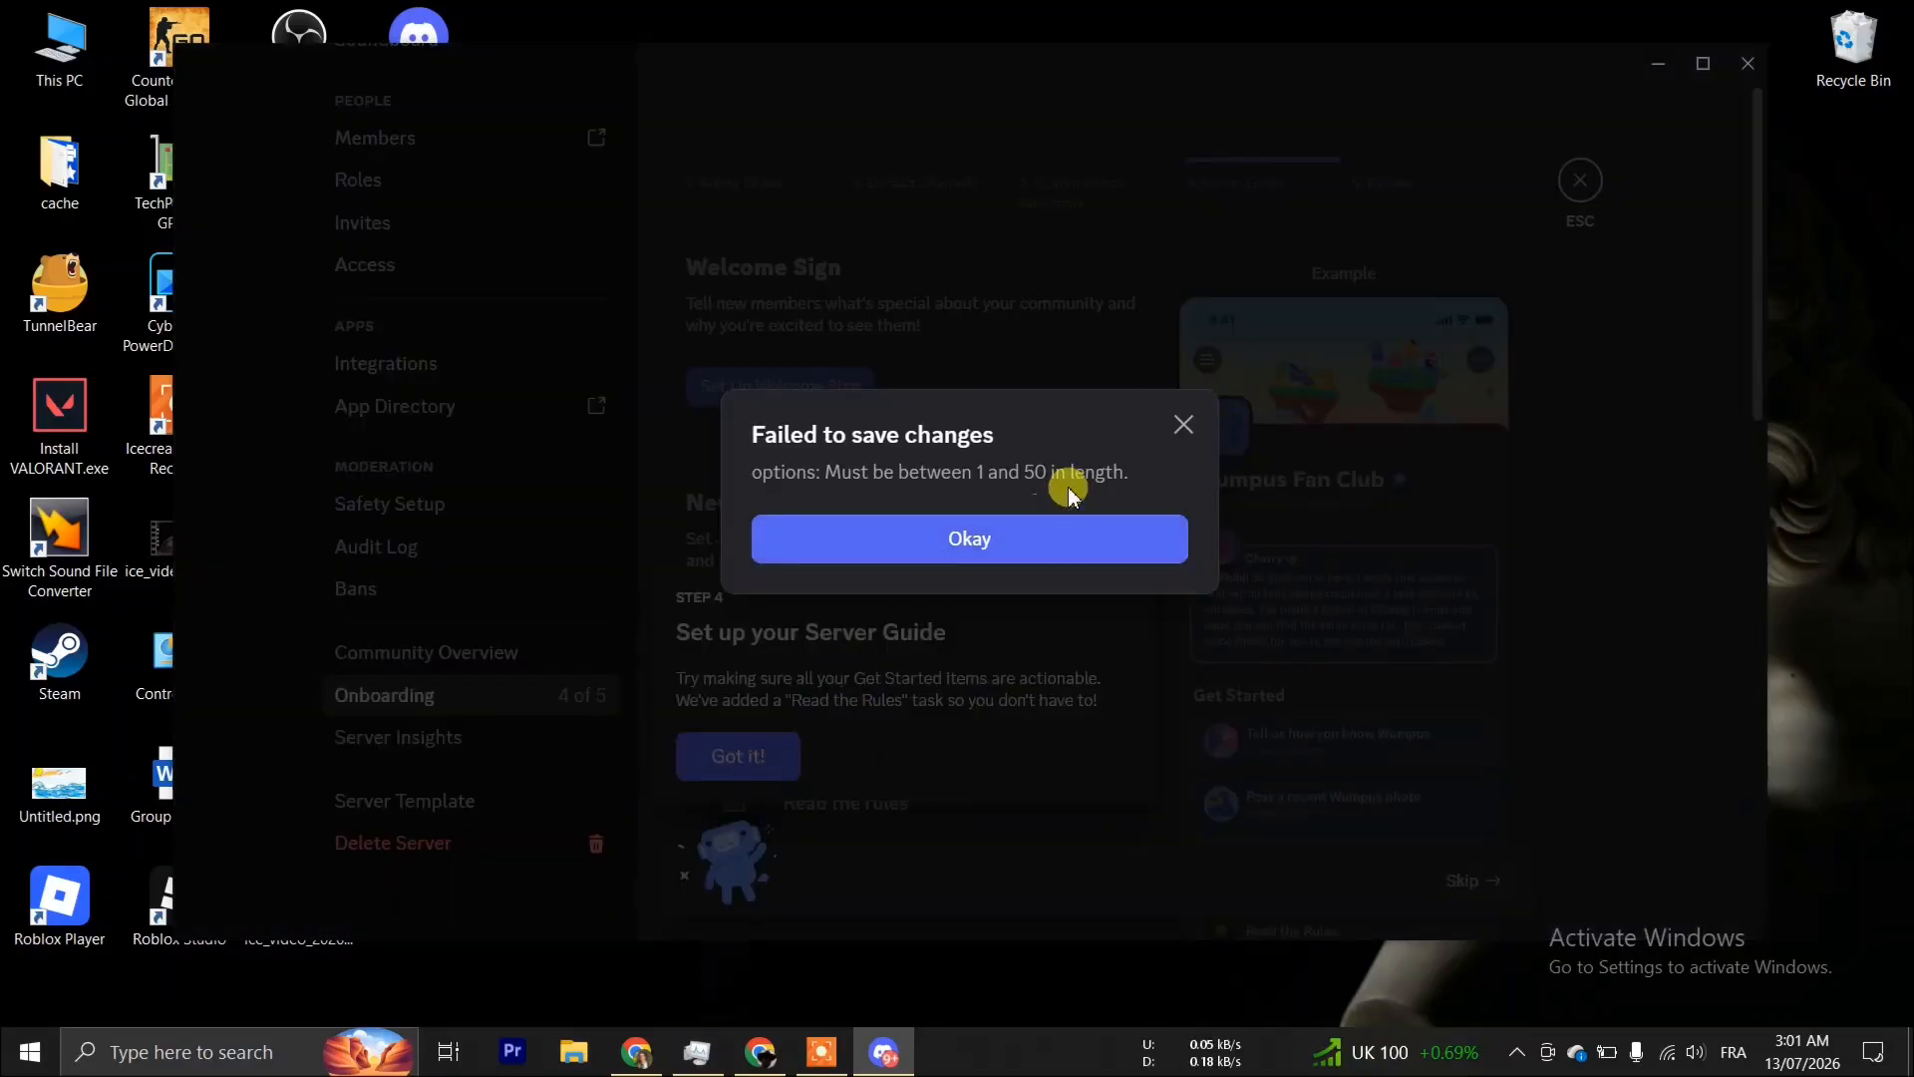
pyautogui.click(1183, 426)
pyautogui.click(746, 757)
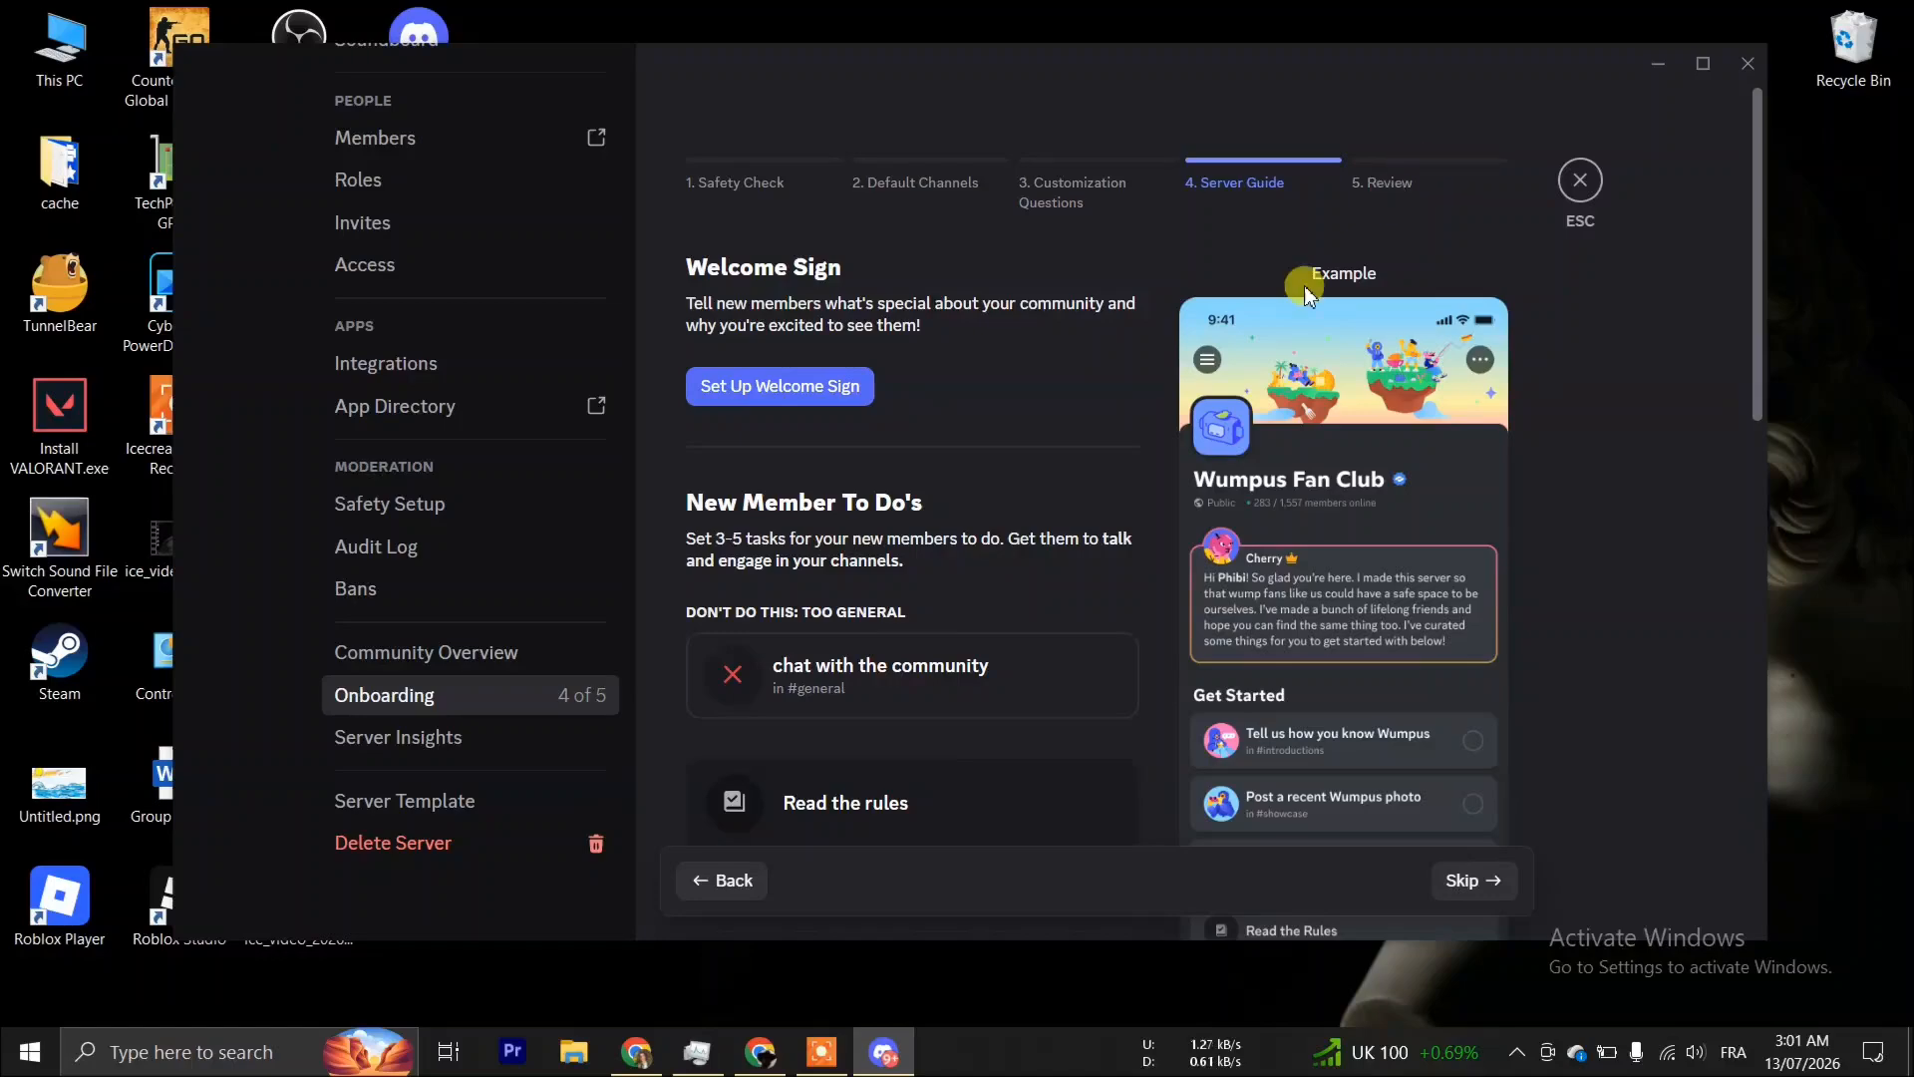
pyautogui.scroll(-6, 987, 524)
pyautogui.scroll(-6, 1005, 503)
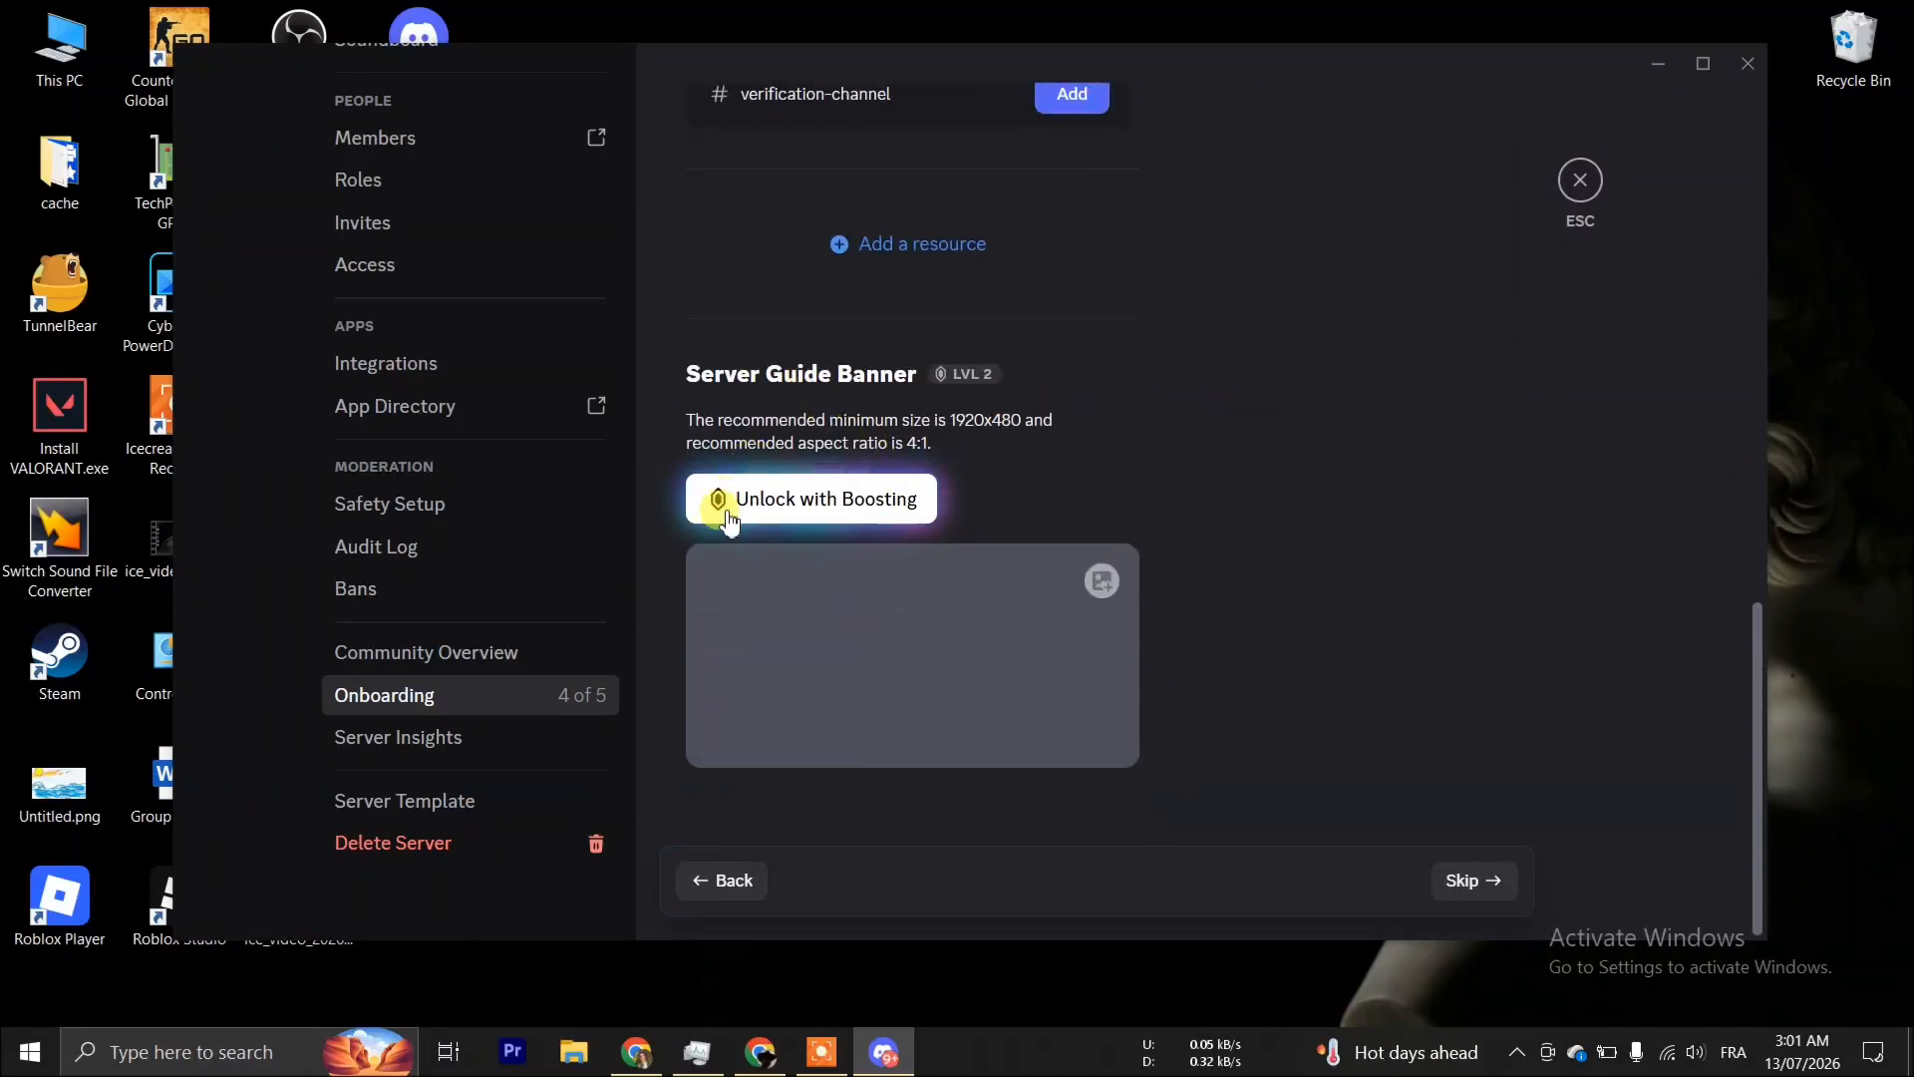
pyautogui.scroll(4, 1033, 476)
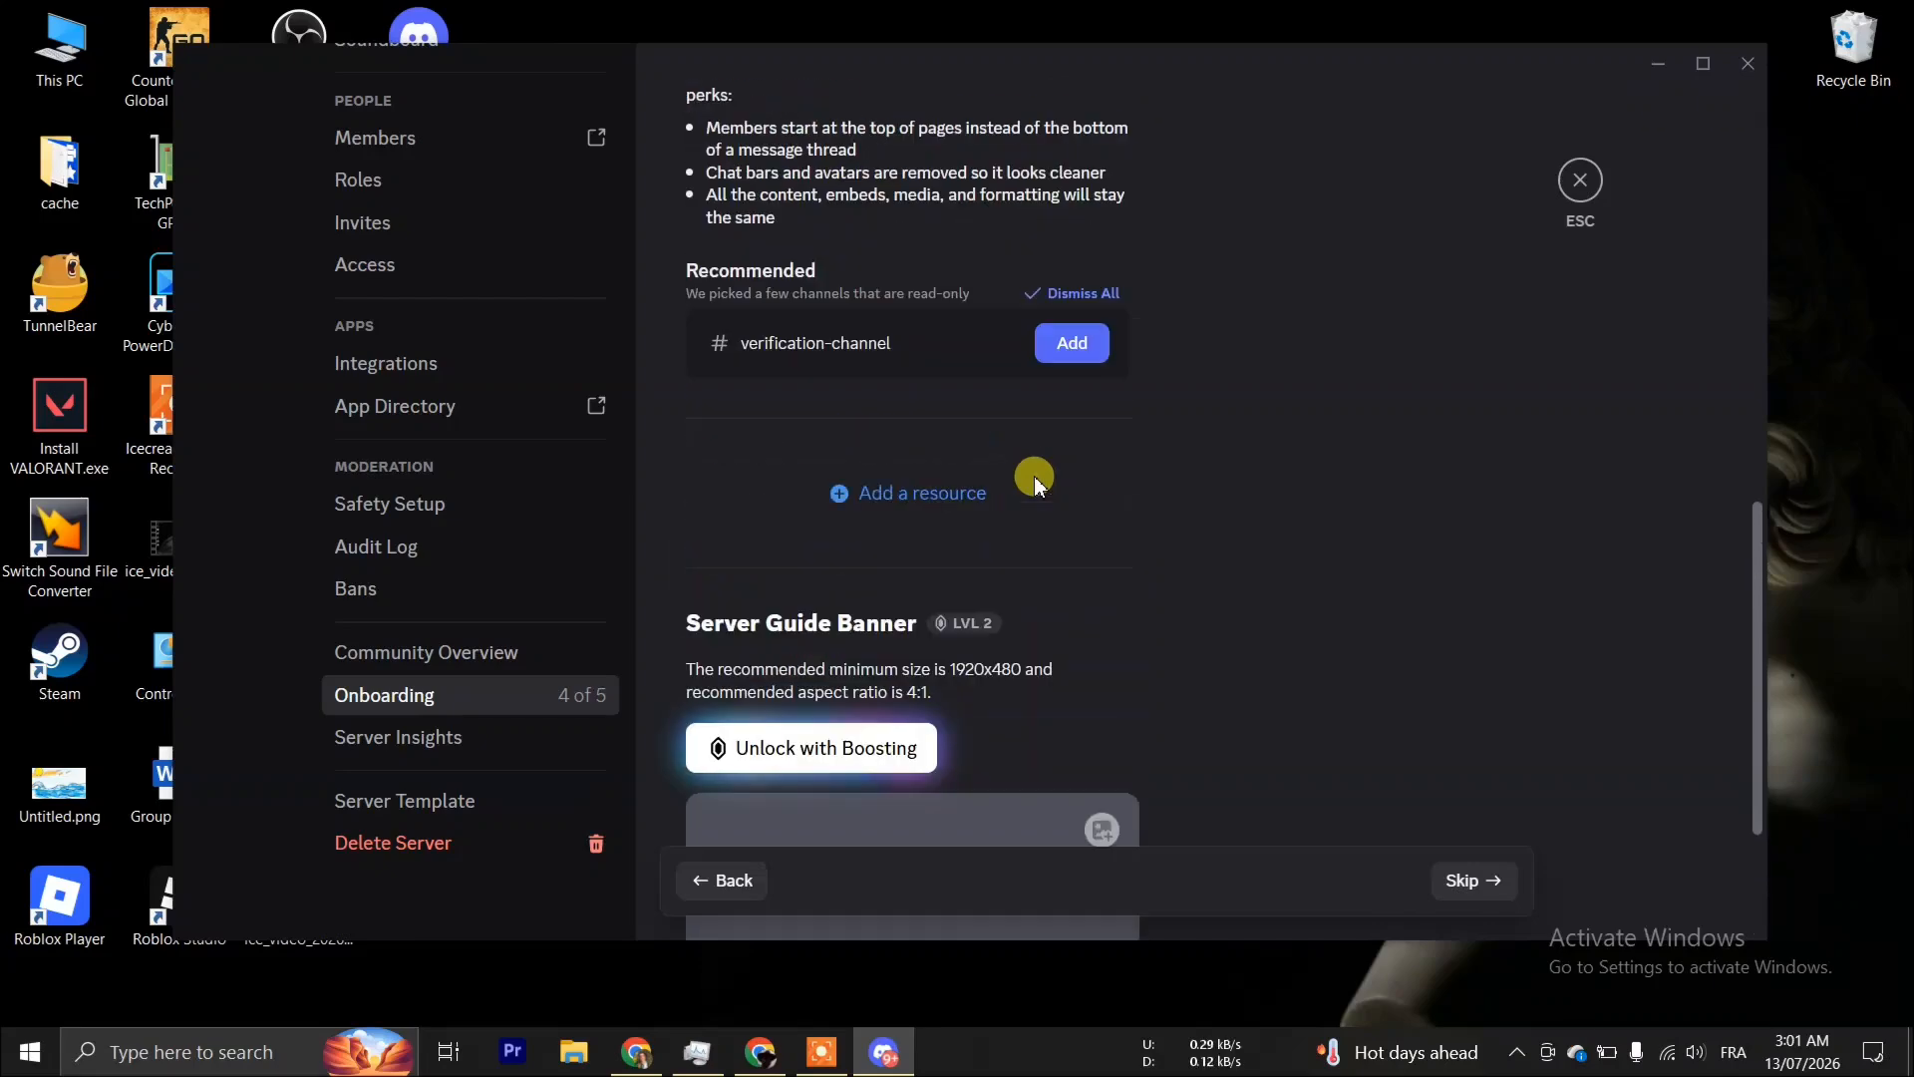
pyautogui.scroll(5, 1007, 341)
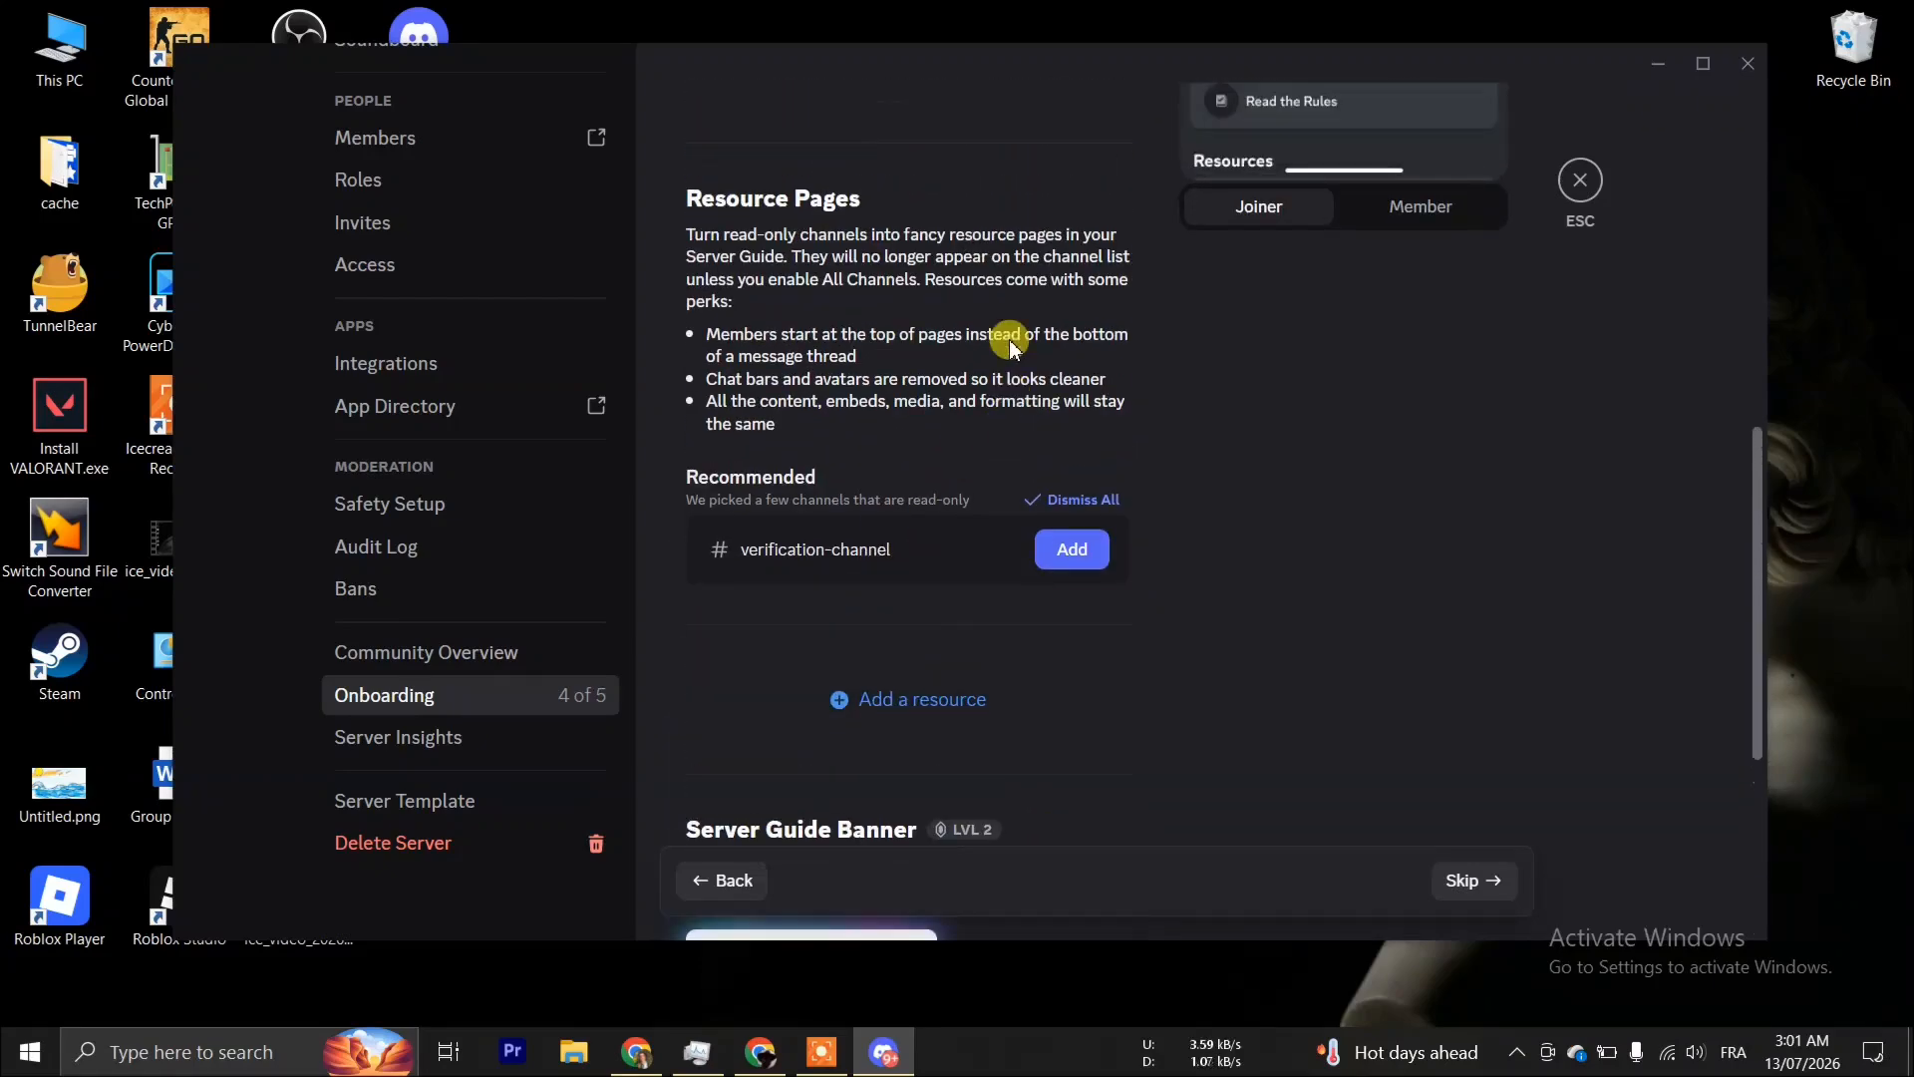
pyautogui.scroll(4, 1009, 339)
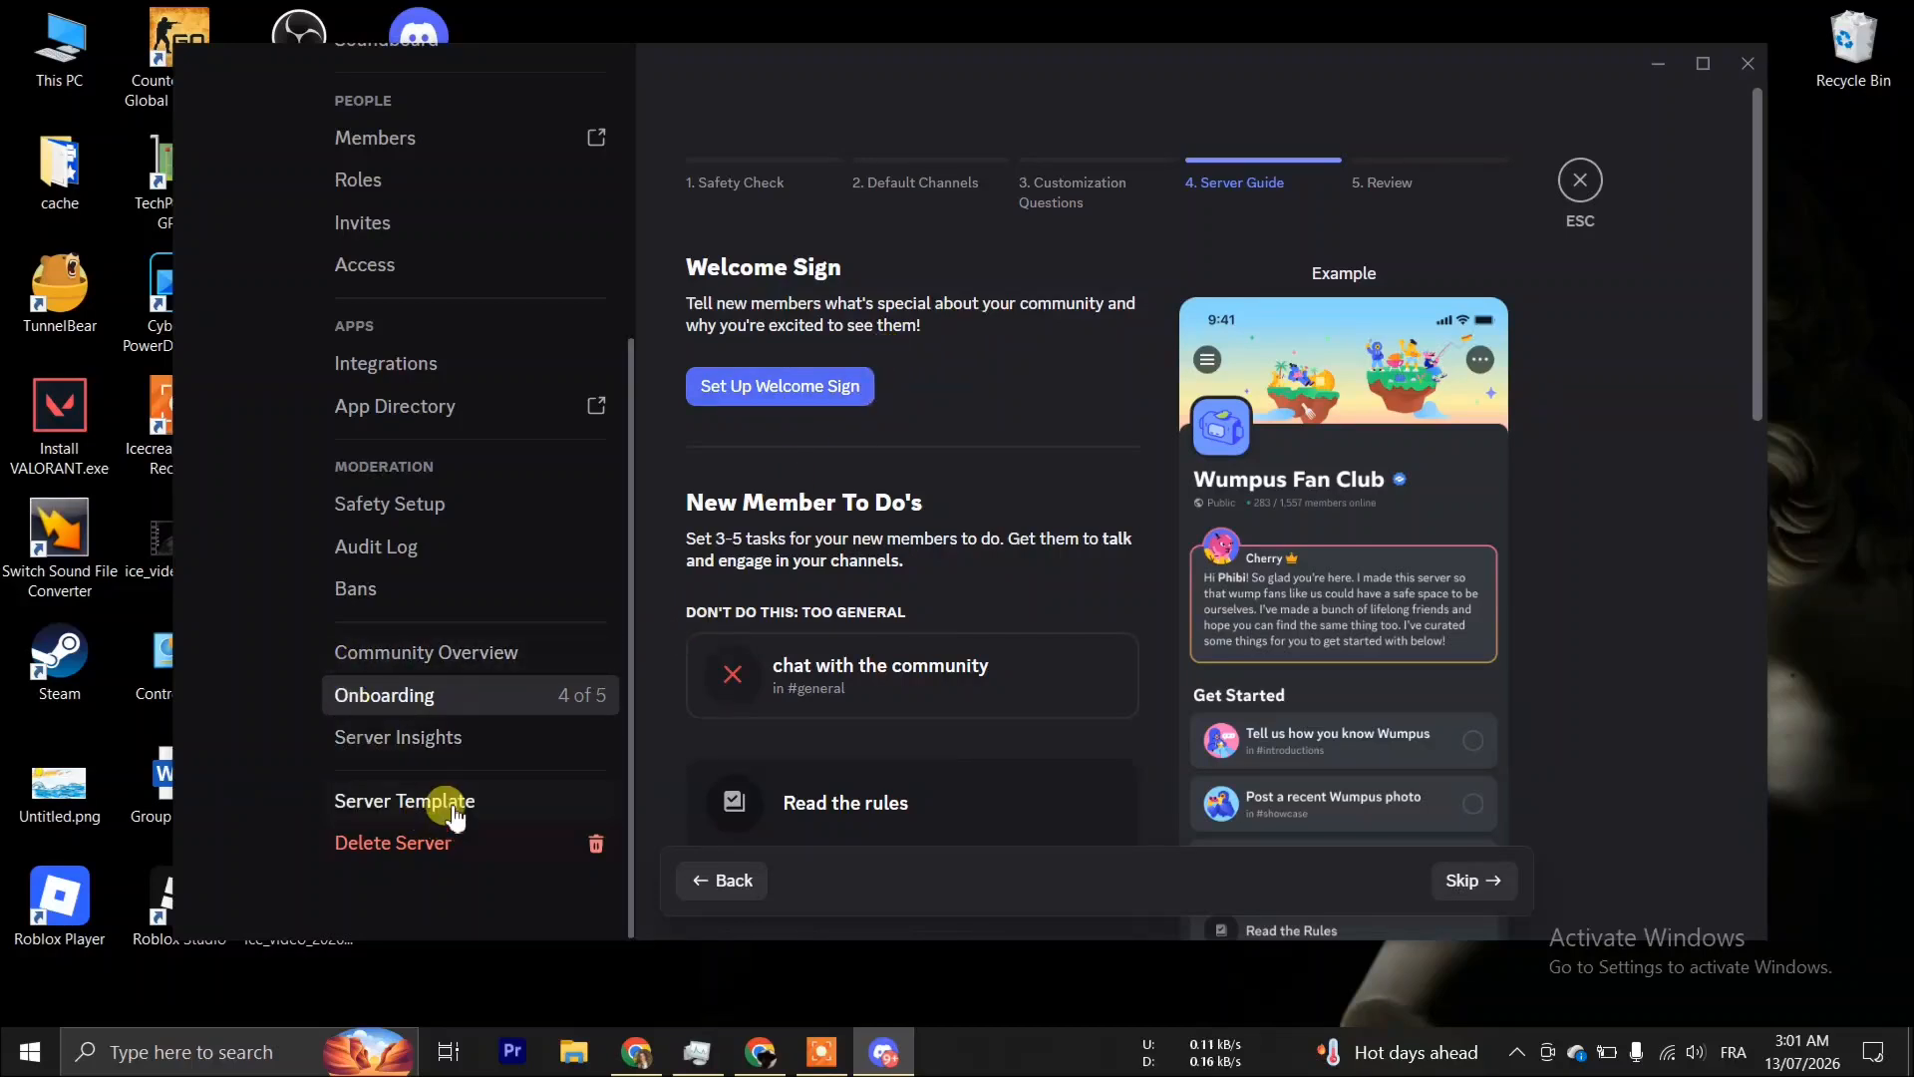
# View the Server Insights page and skip Onboarding's Server Guide stage to inspect the Review requirements.
pyautogui.click(439, 737)
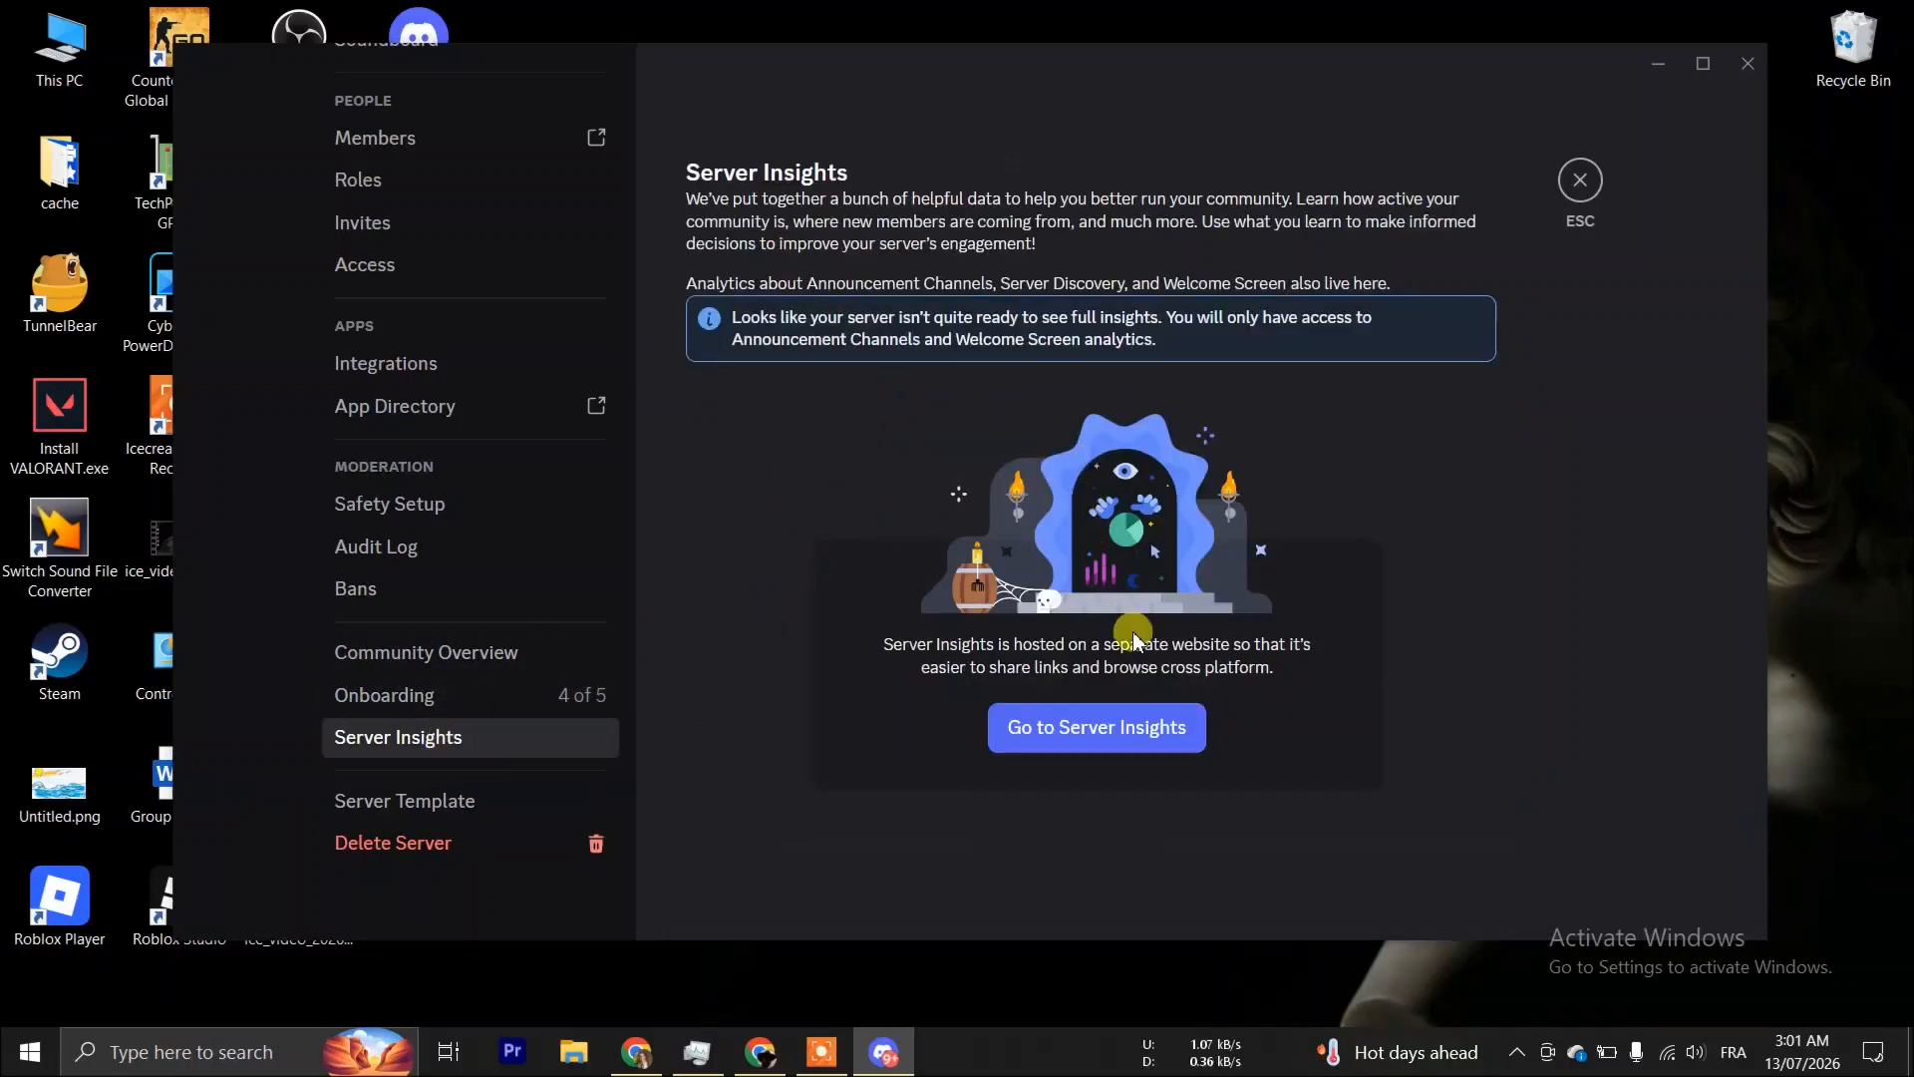
pyautogui.click(480, 694)
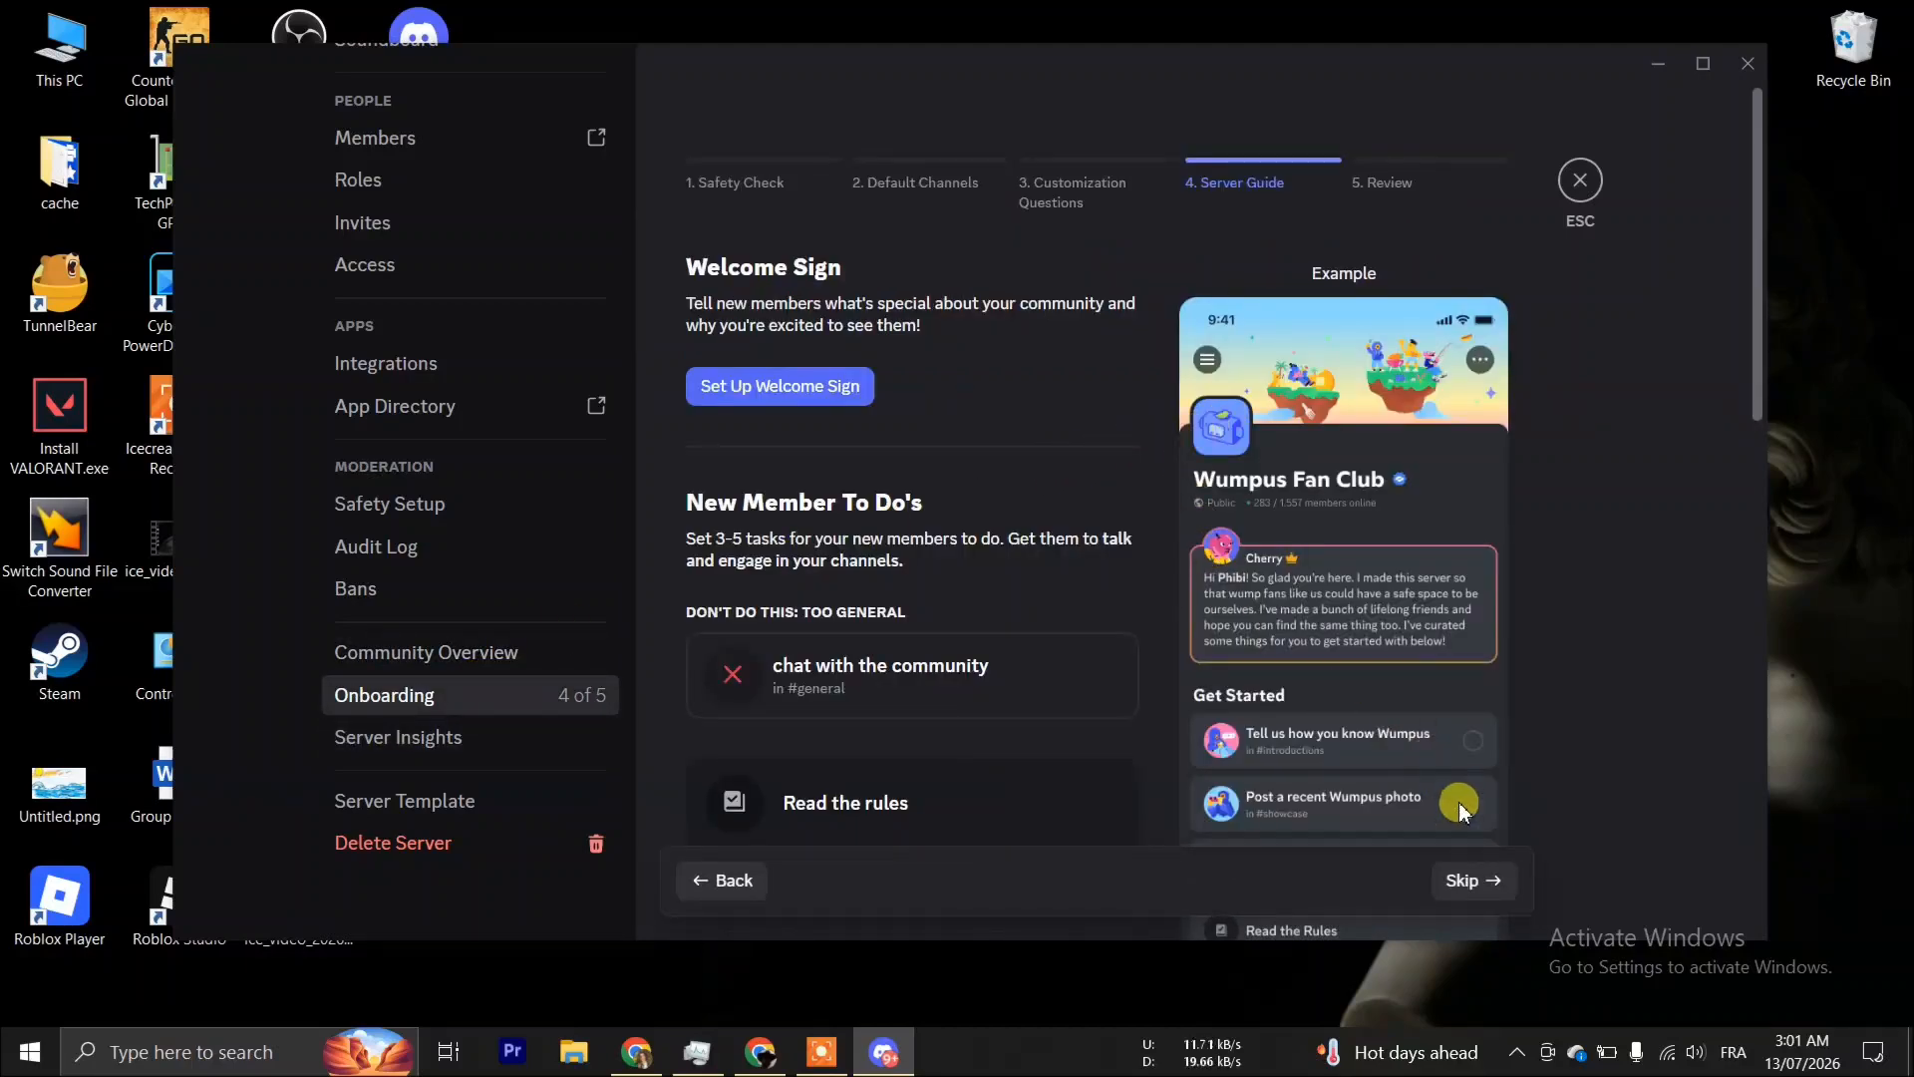
pyautogui.click(1468, 880)
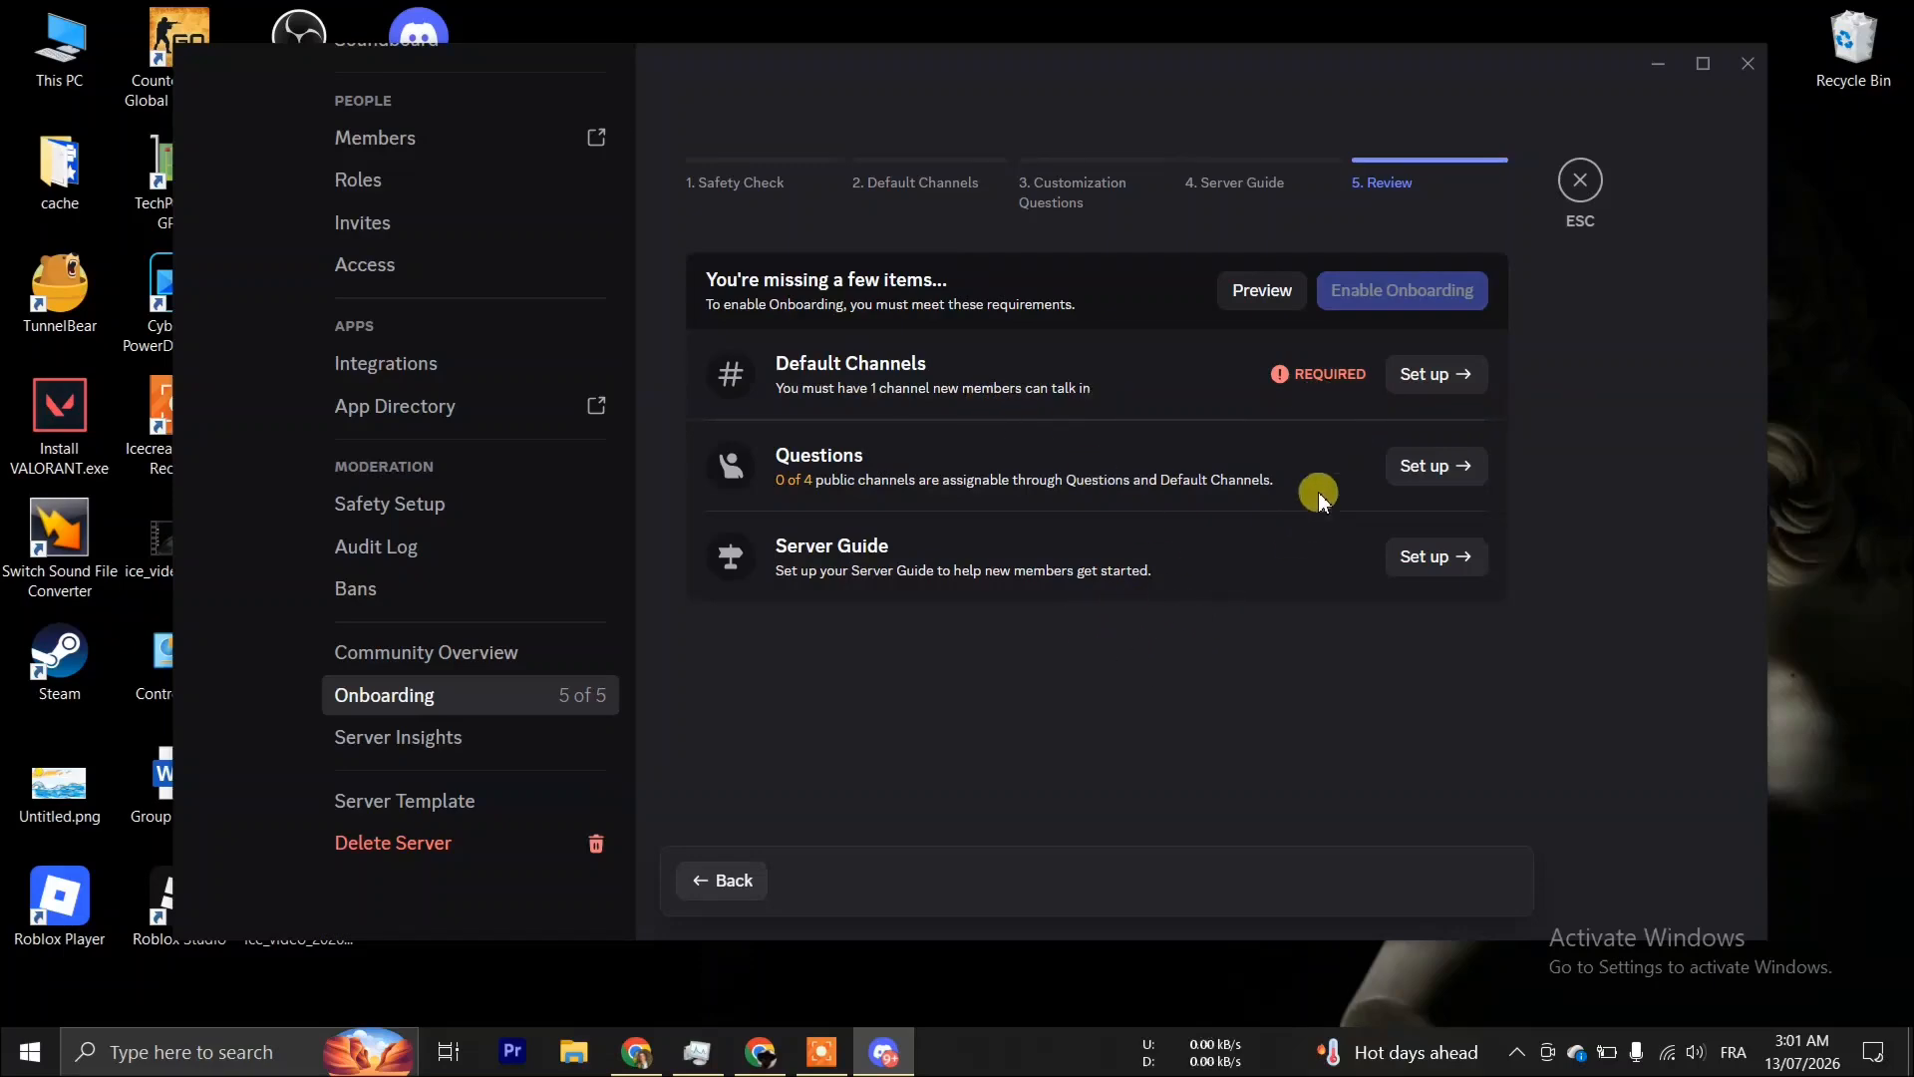
# Exit the server settings and close the Discord window.
pyautogui.click(1580, 181)
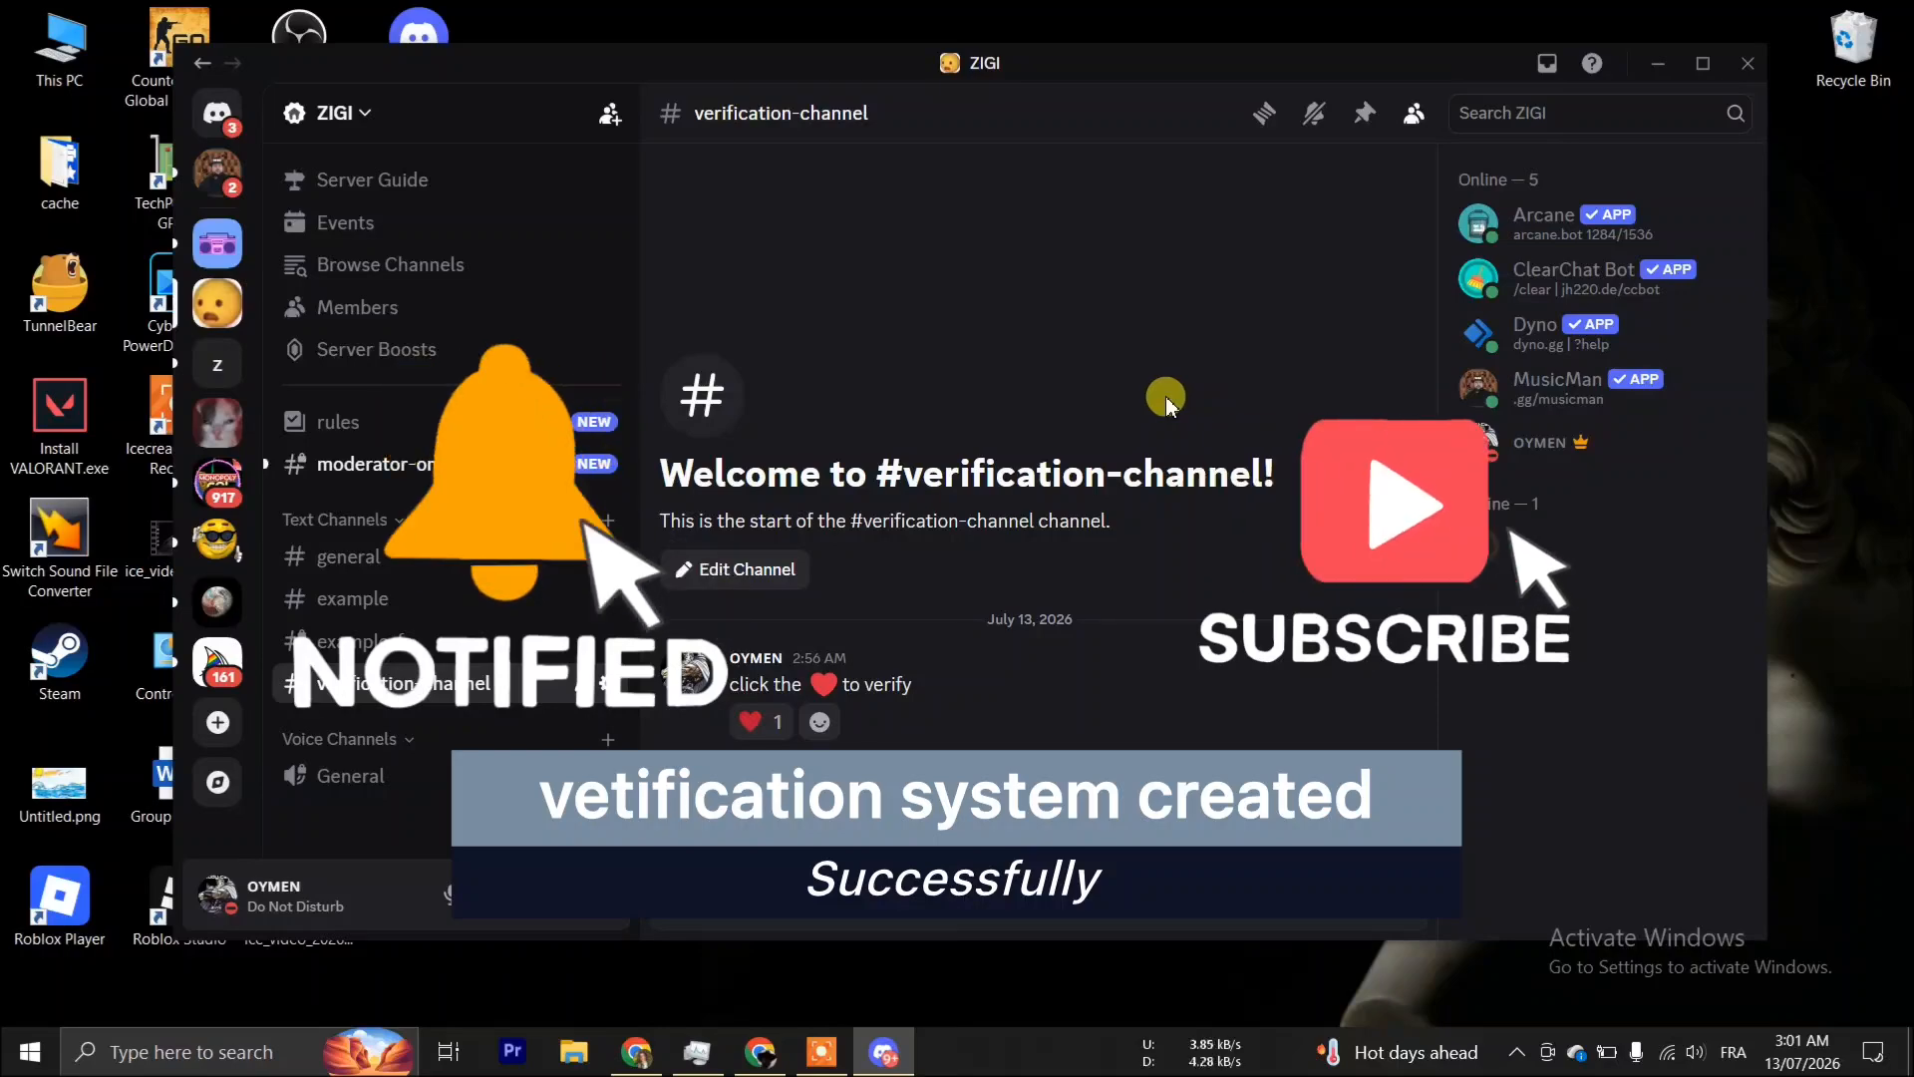
pyautogui.click(1752, 68)
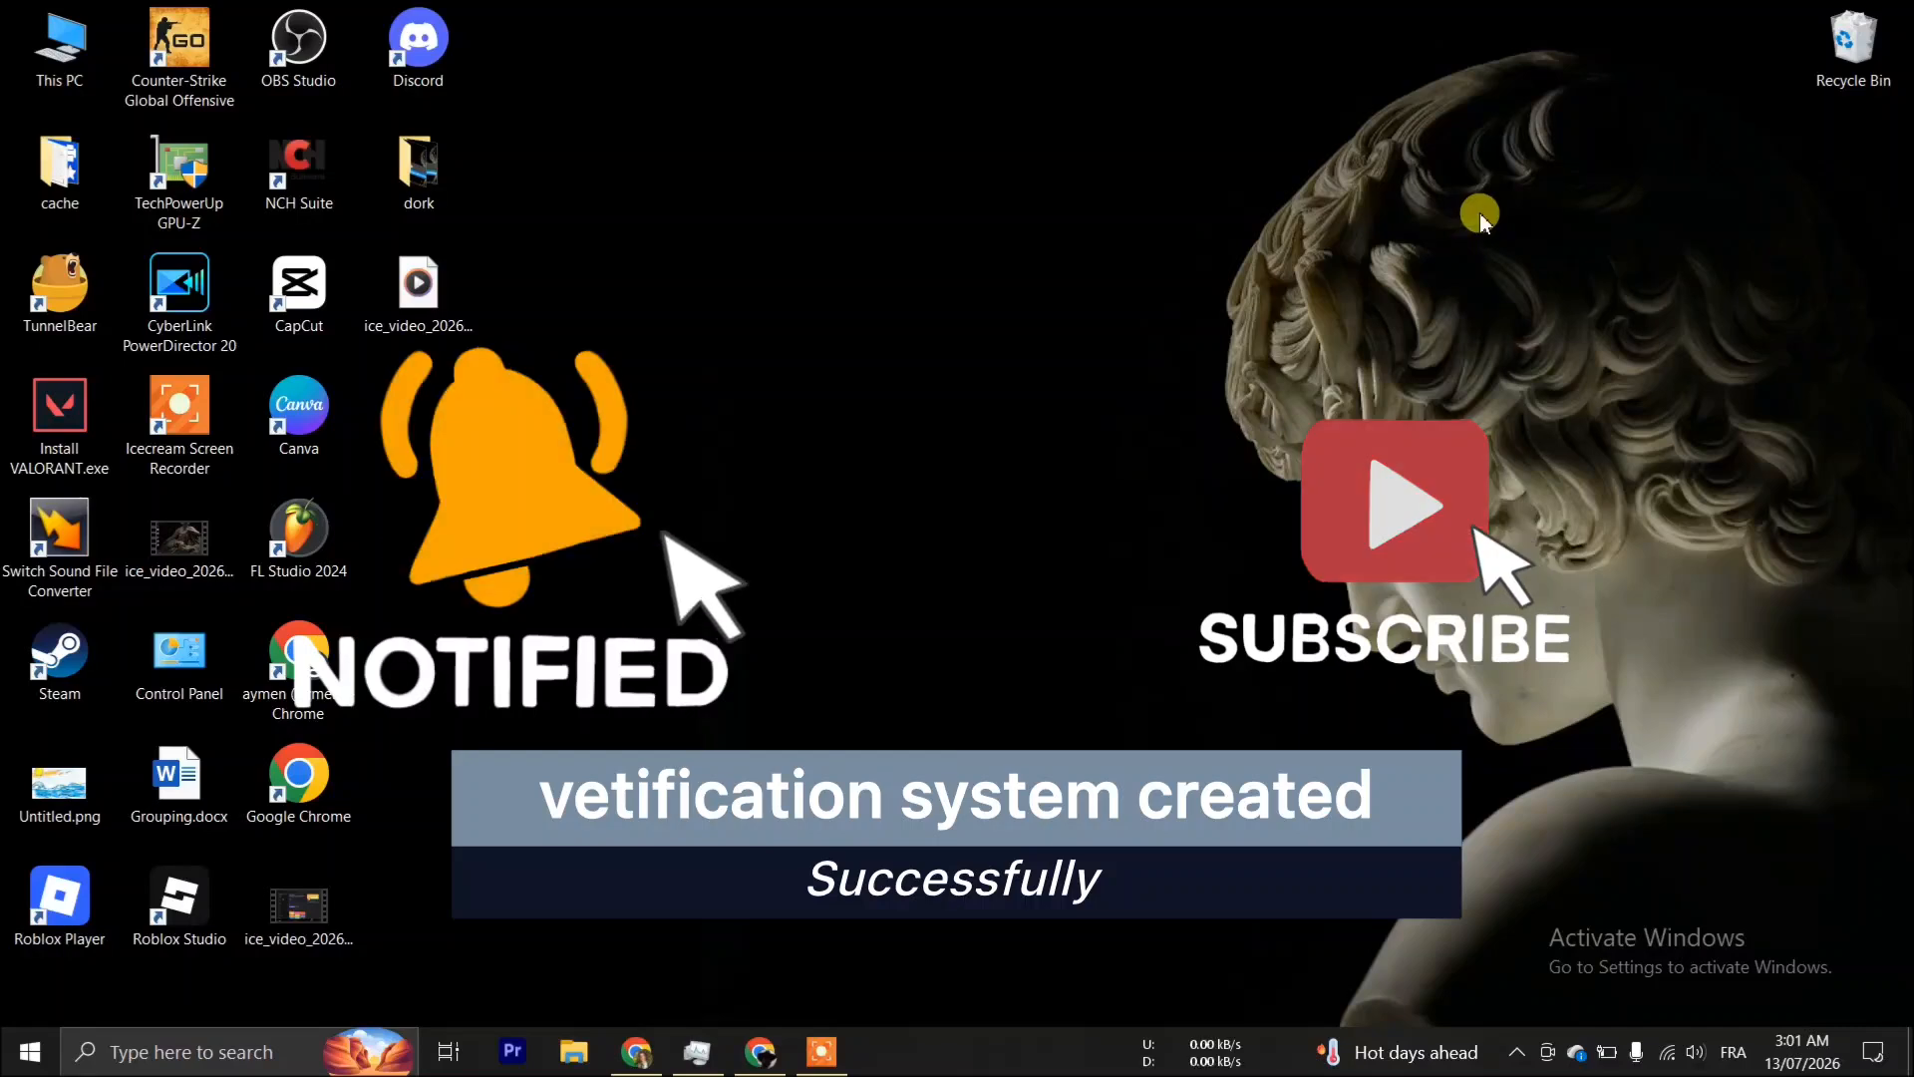